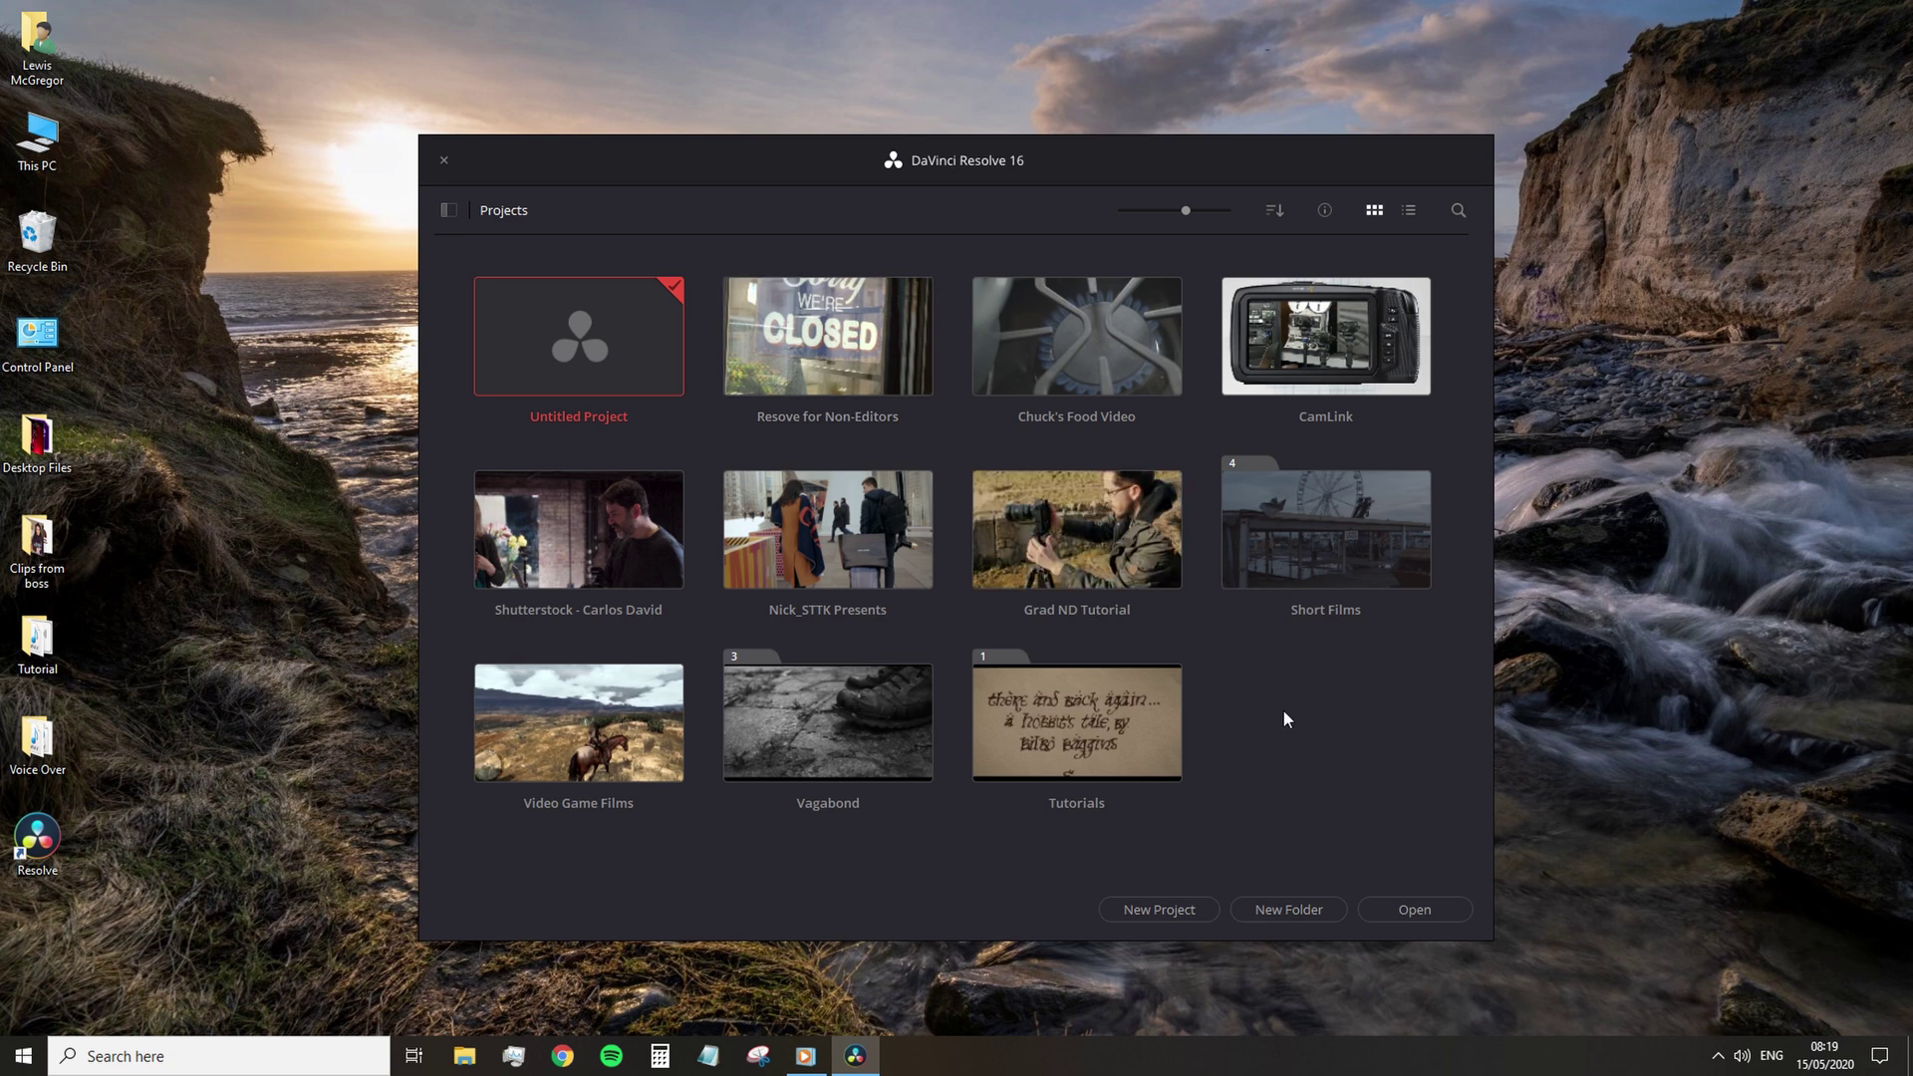
- Start Untitled Project 1 from the Project Manager's top-level list after briefly entering Short Films
{"action": "double_click", "coordinate": [1262, 508]}
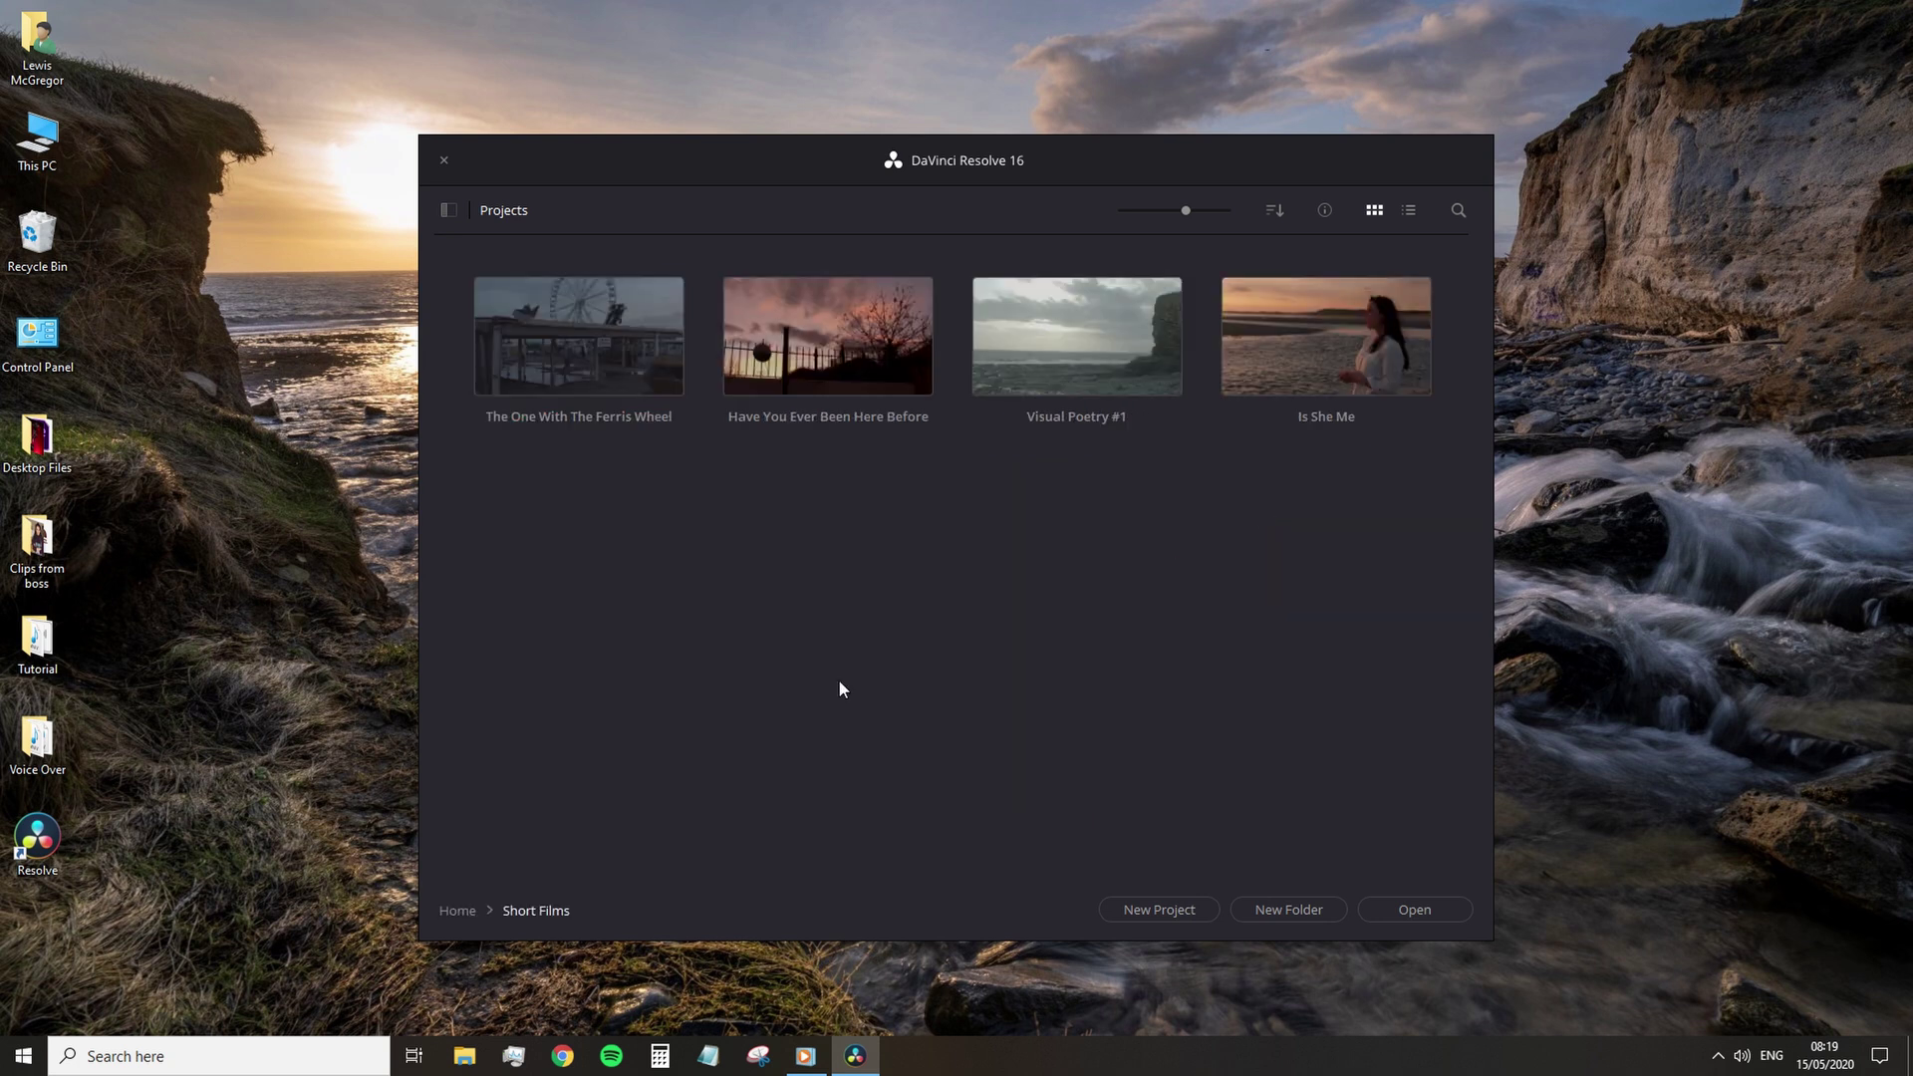
{"action": "left_click", "coordinate": [457, 912]}
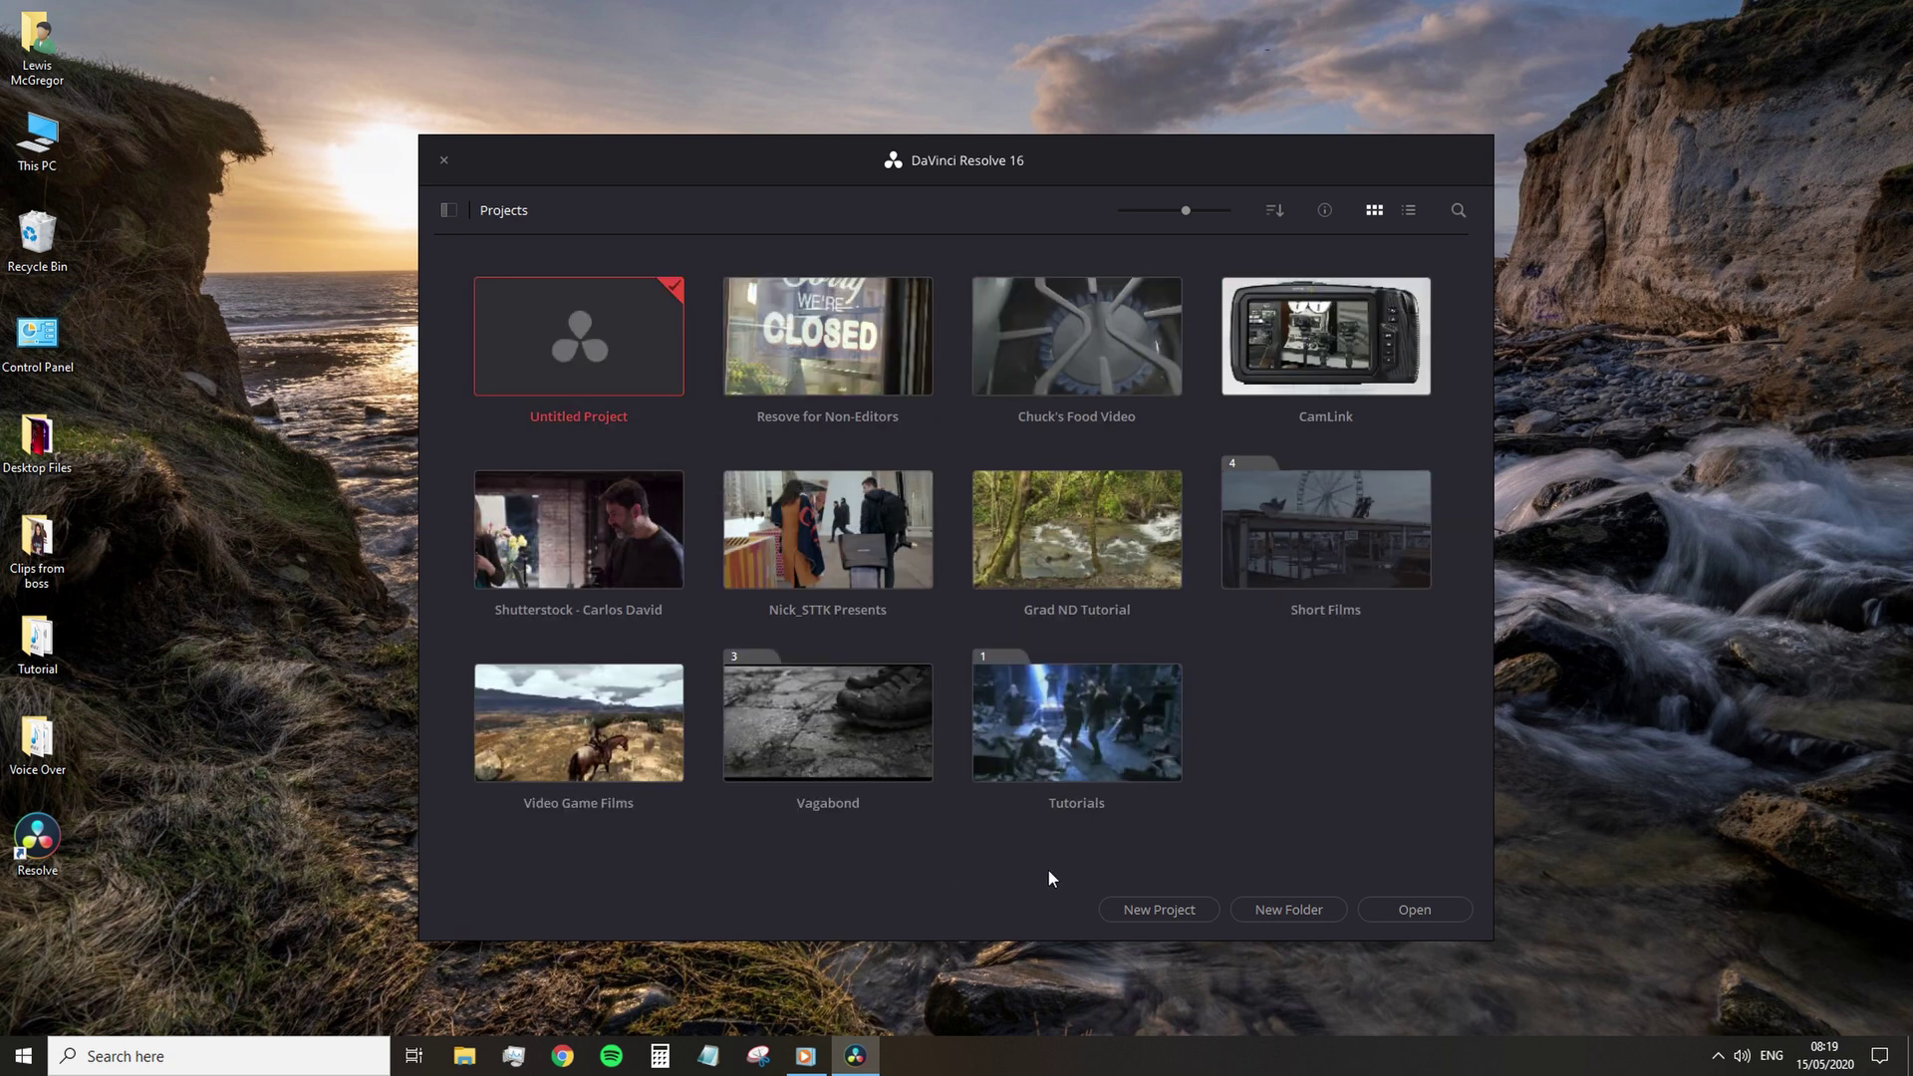
{"action": "left_click", "coordinate": [1133, 910]}
{"action": "key", "text": "Return"}
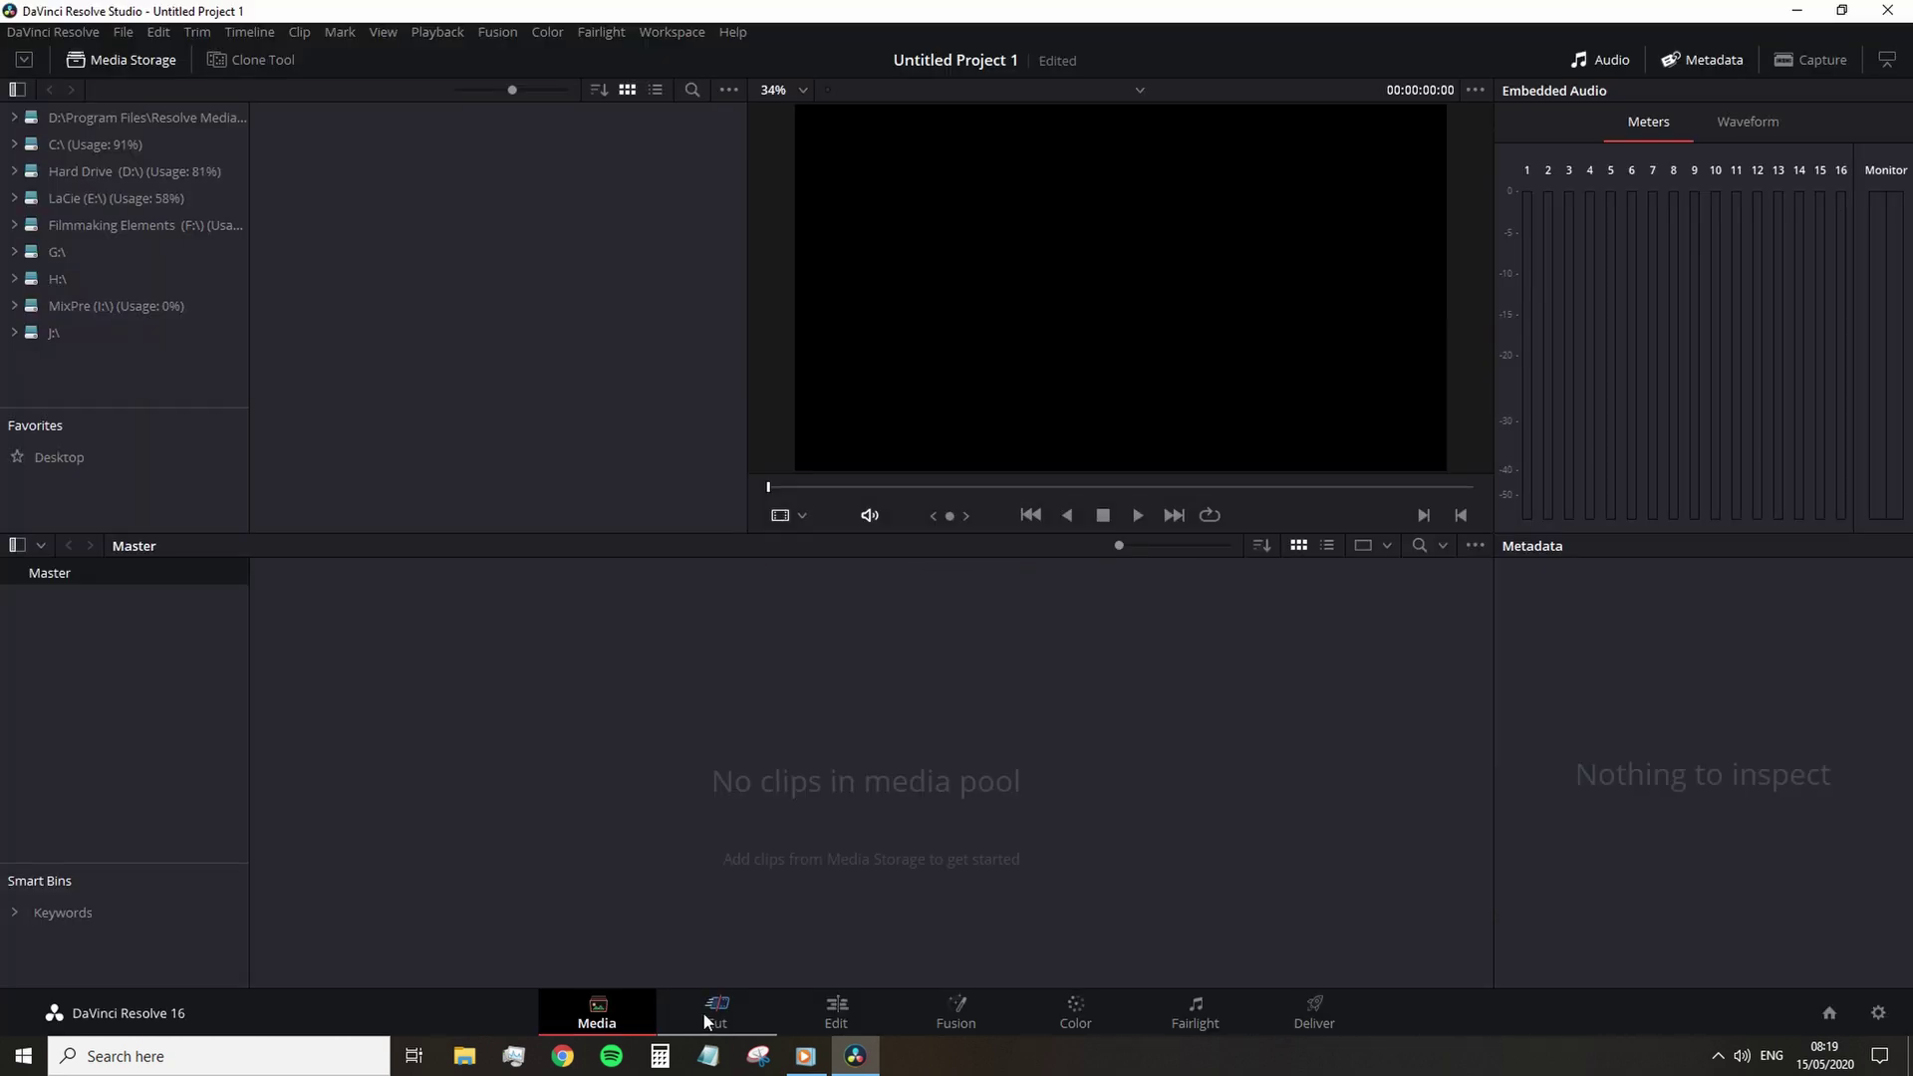
{"action": "left_click", "coordinate": [843, 1018]}
{"action": "left_click", "coordinate": [945, 1016]}
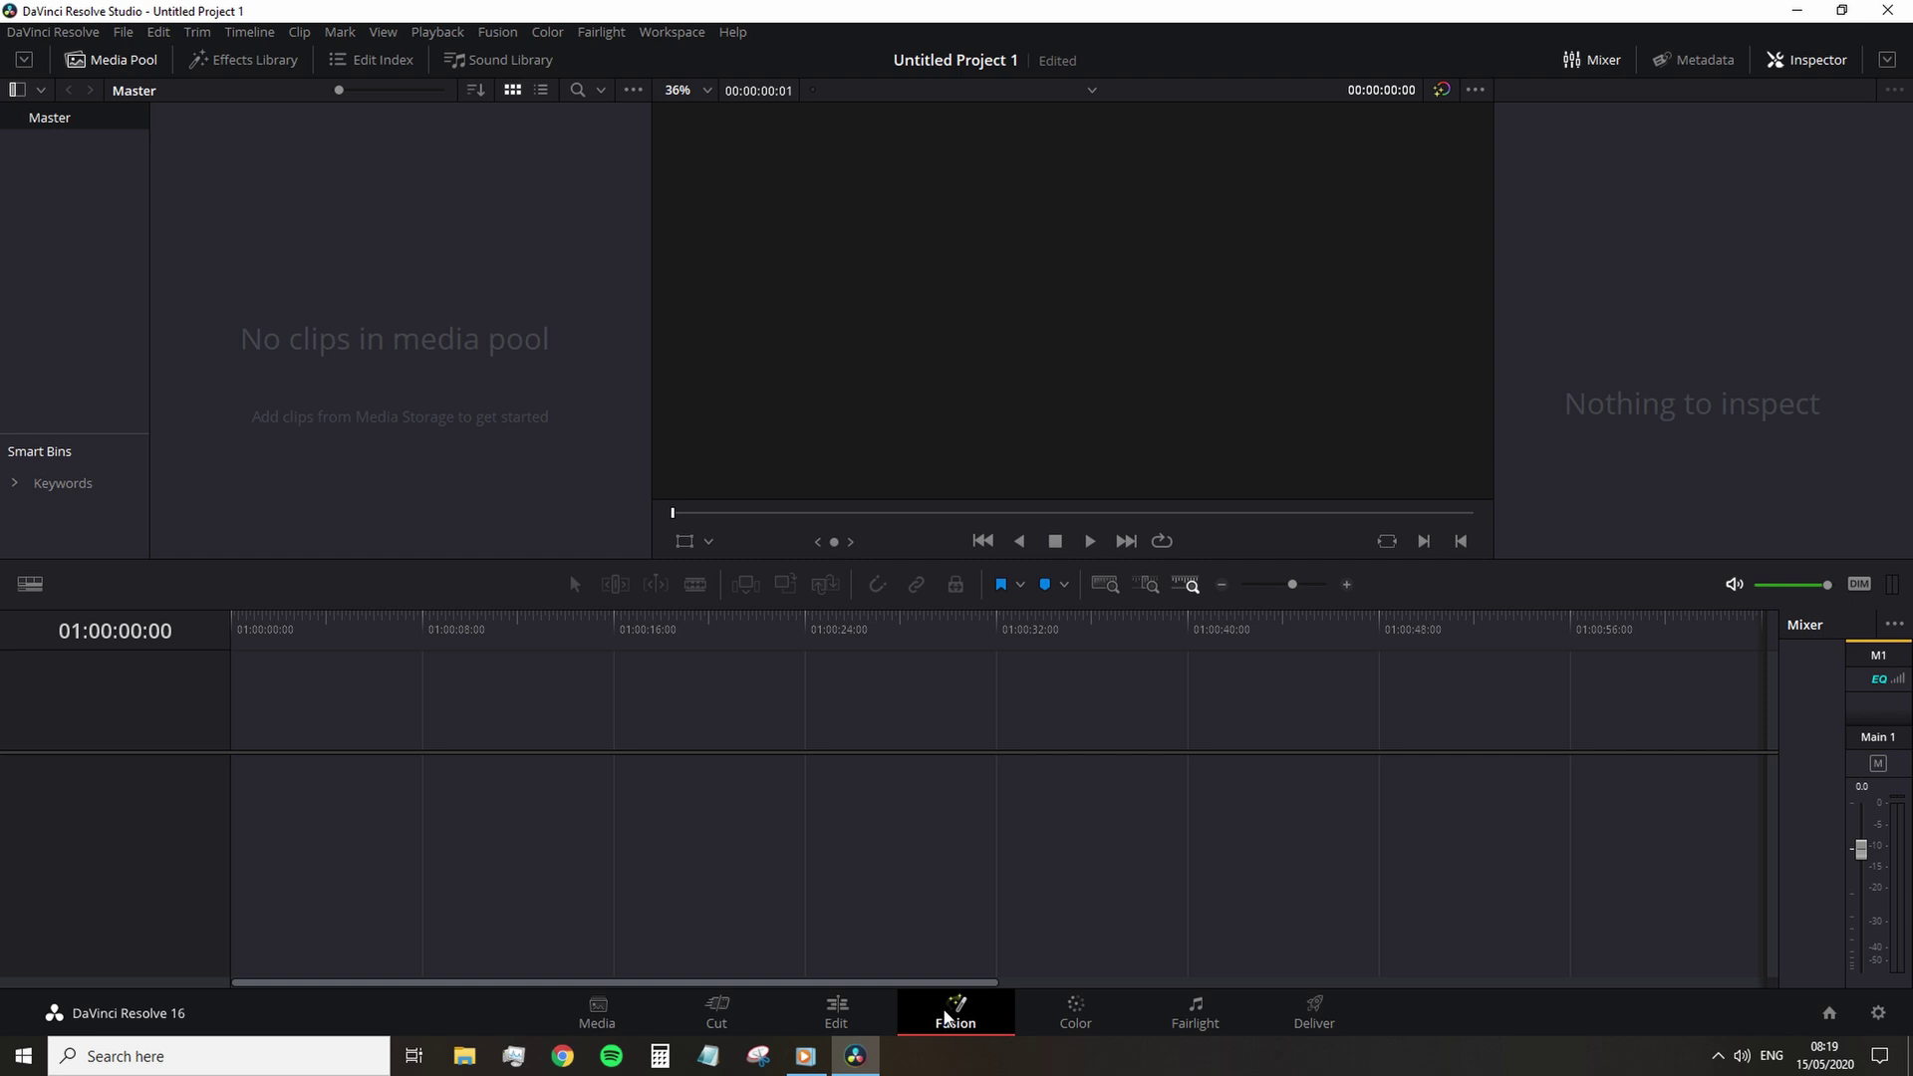
{"action": "left_click", "coordinate": [1084, 1024]}
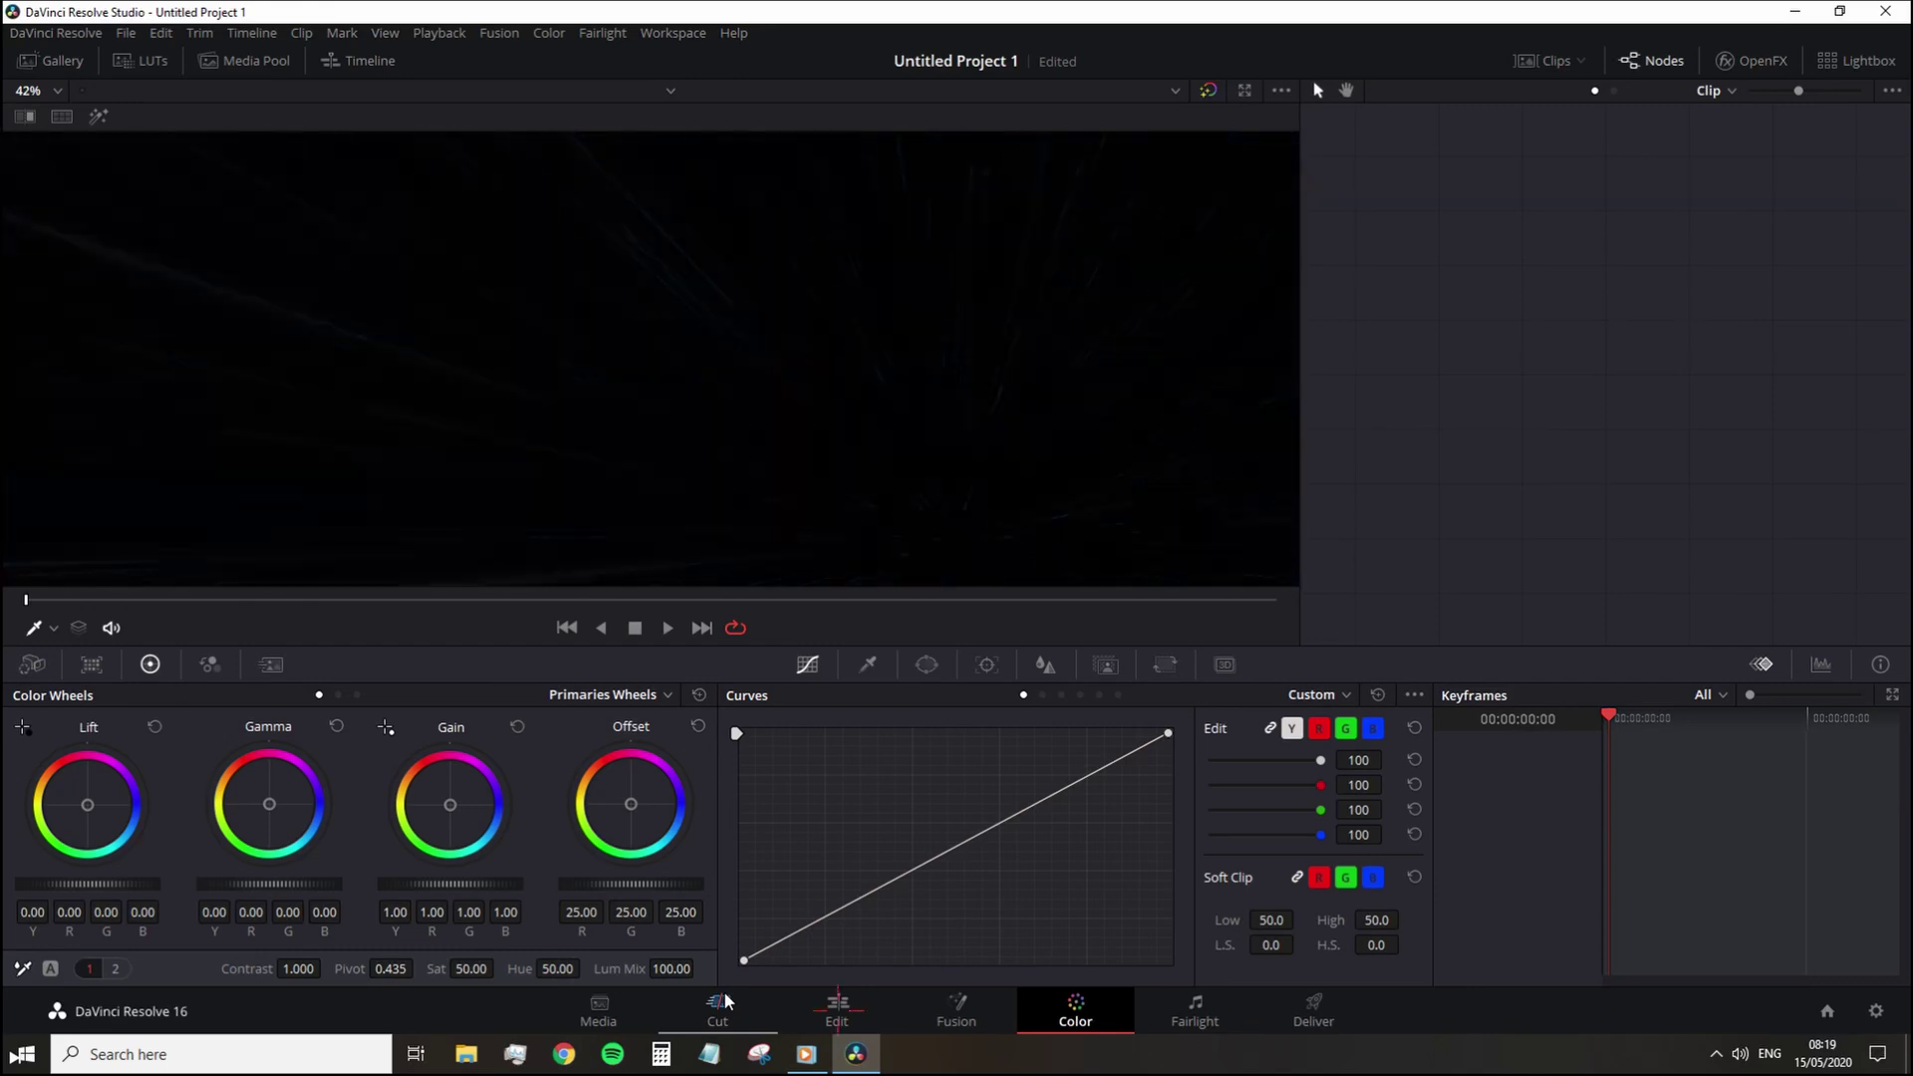
{"action": "left_click", "coordinate": [817, 1016]}
{"action": "left_click", "coordinate": [1307, 1008]}
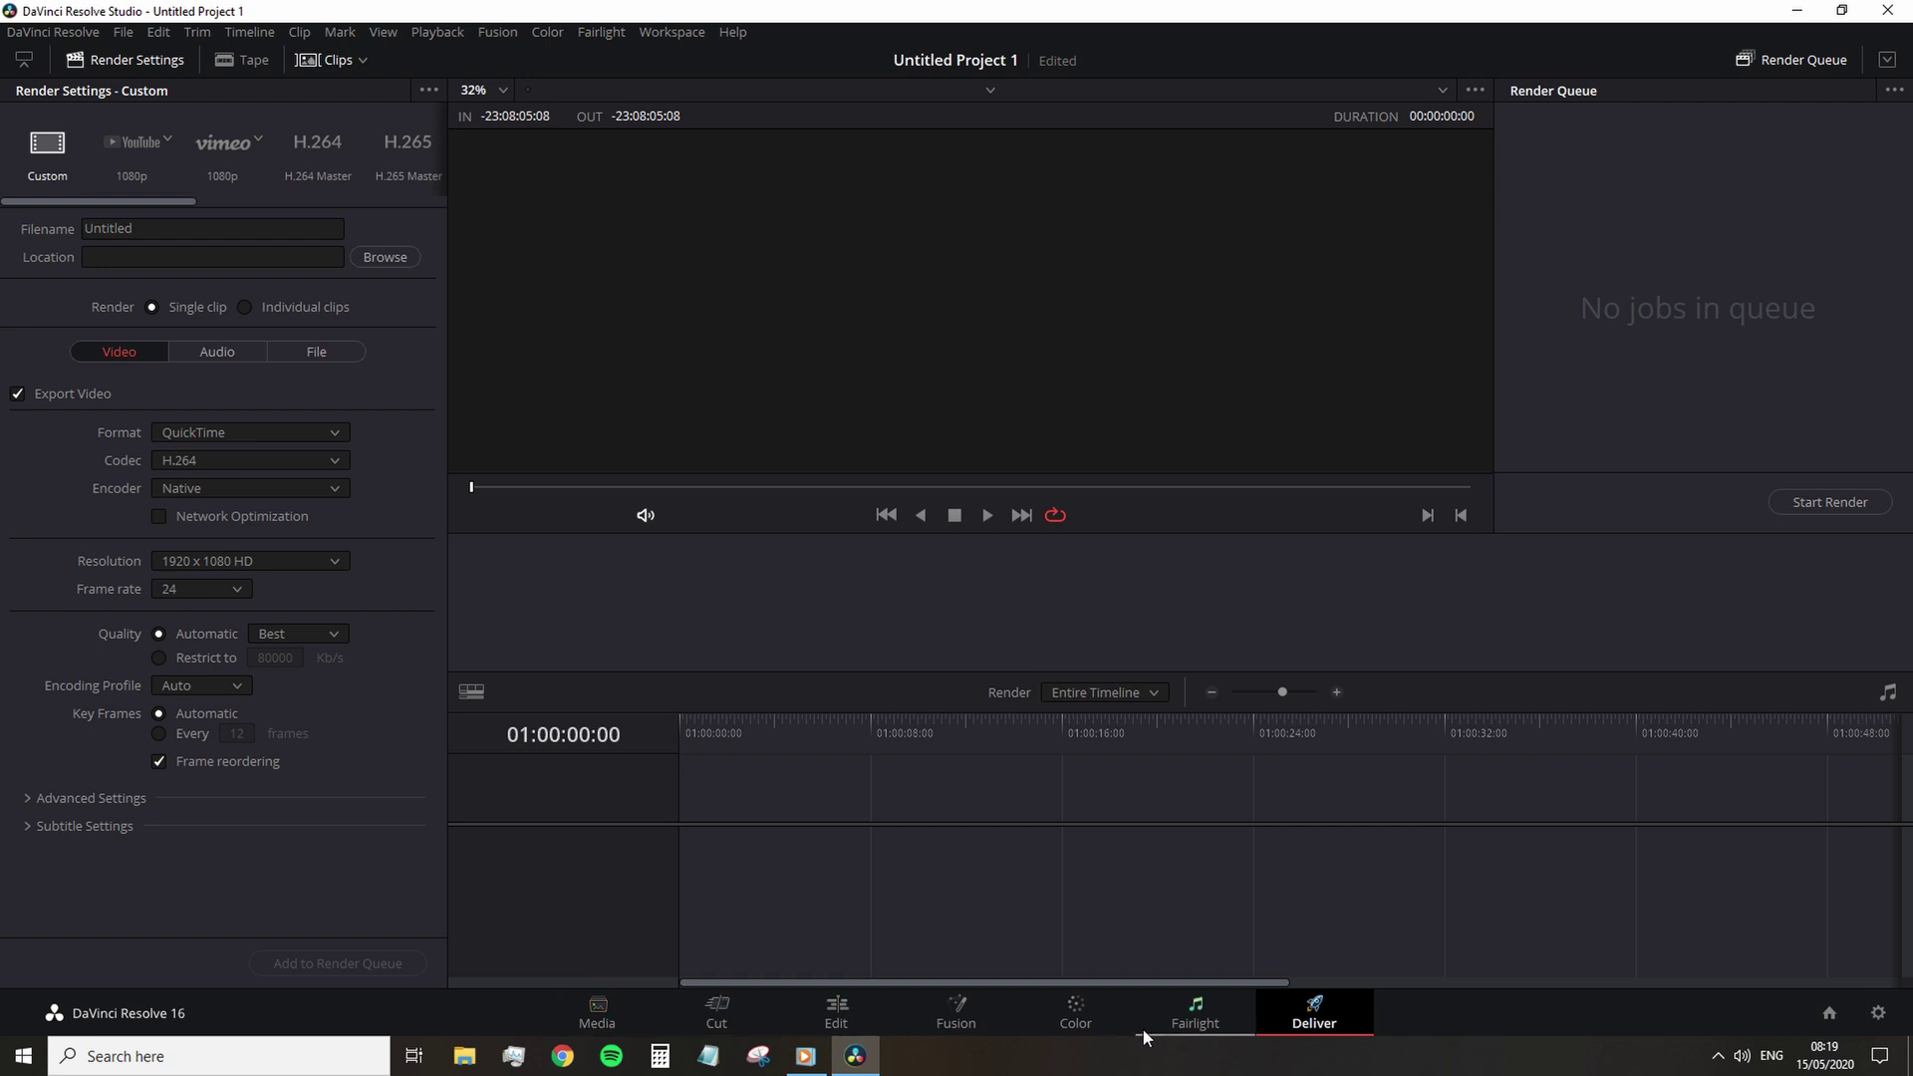
{"action": "left_click", "coordinate": [599, 1020]}
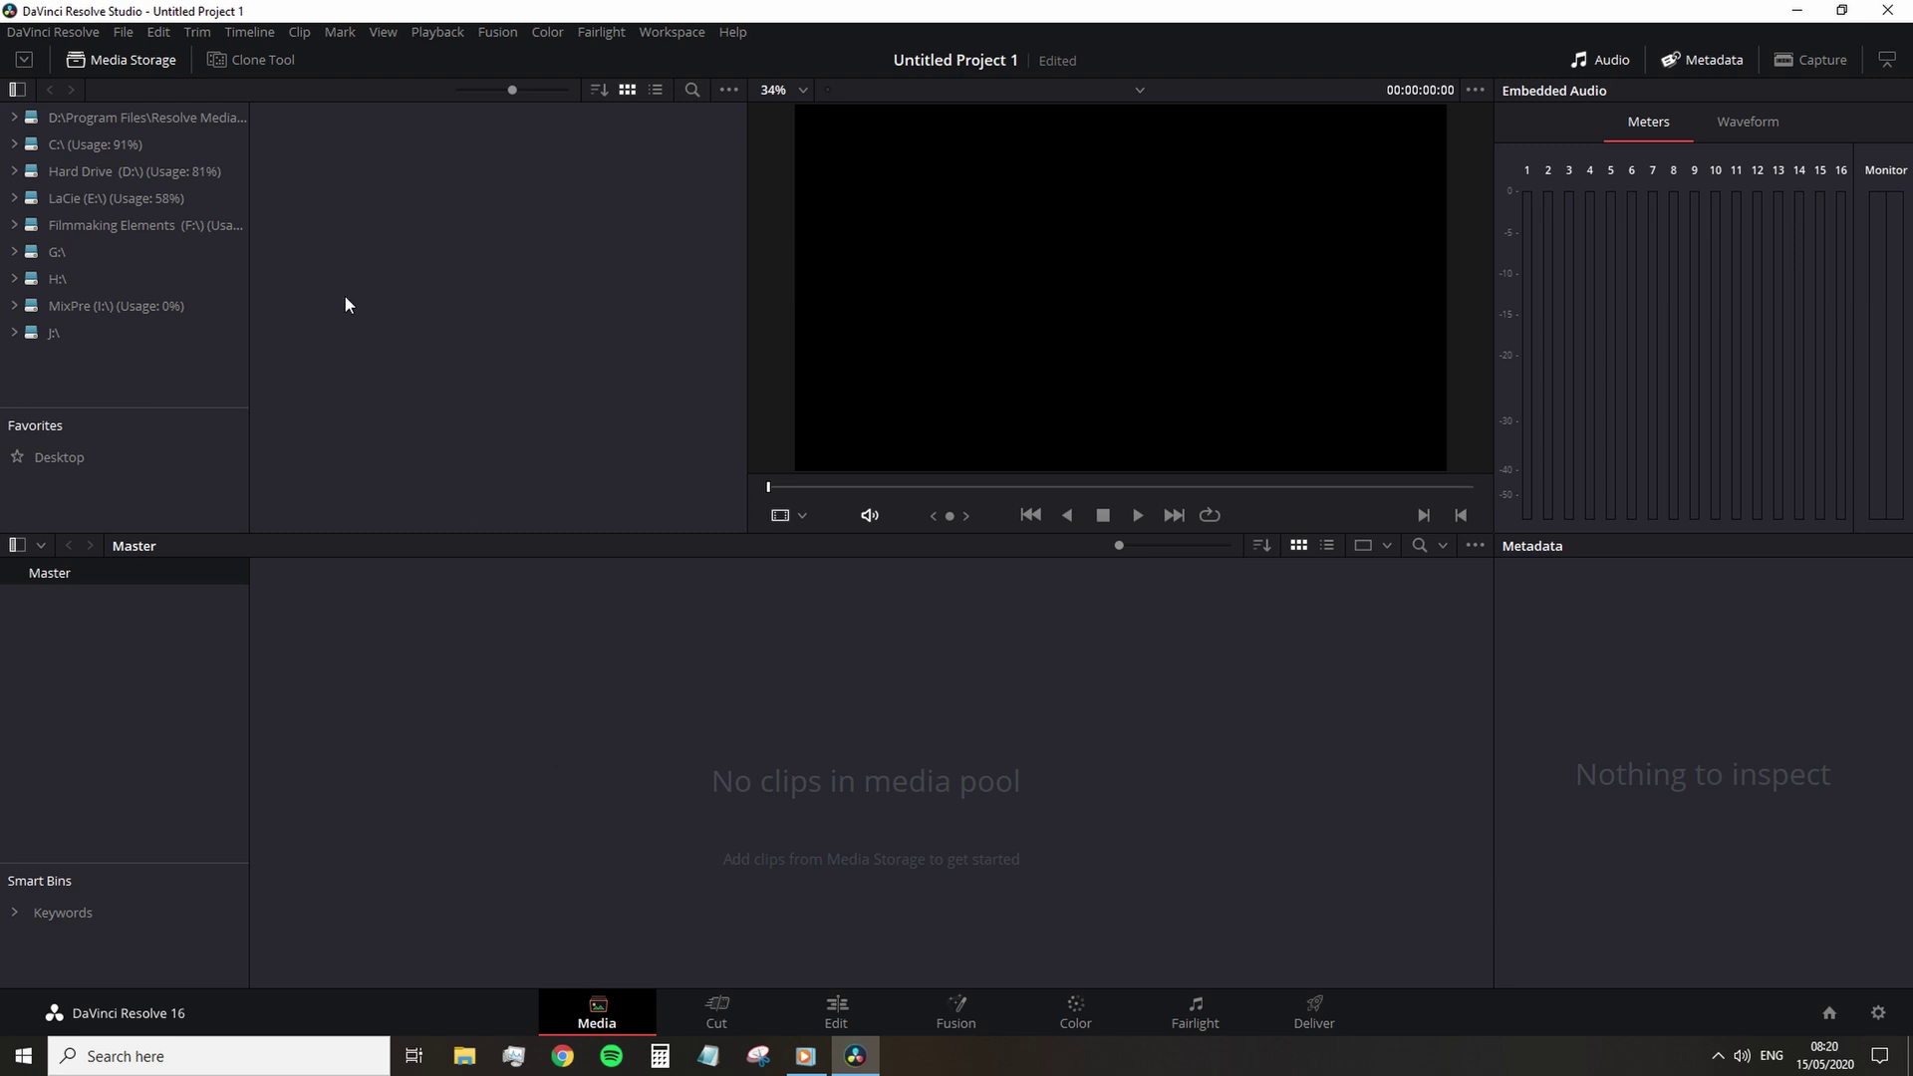
- Expand the Filmmaking Elements and LaCie drives down to the He Had Captivating Blue Eyes clips
{"action": "left_click", "coordinate": [14, 226]}
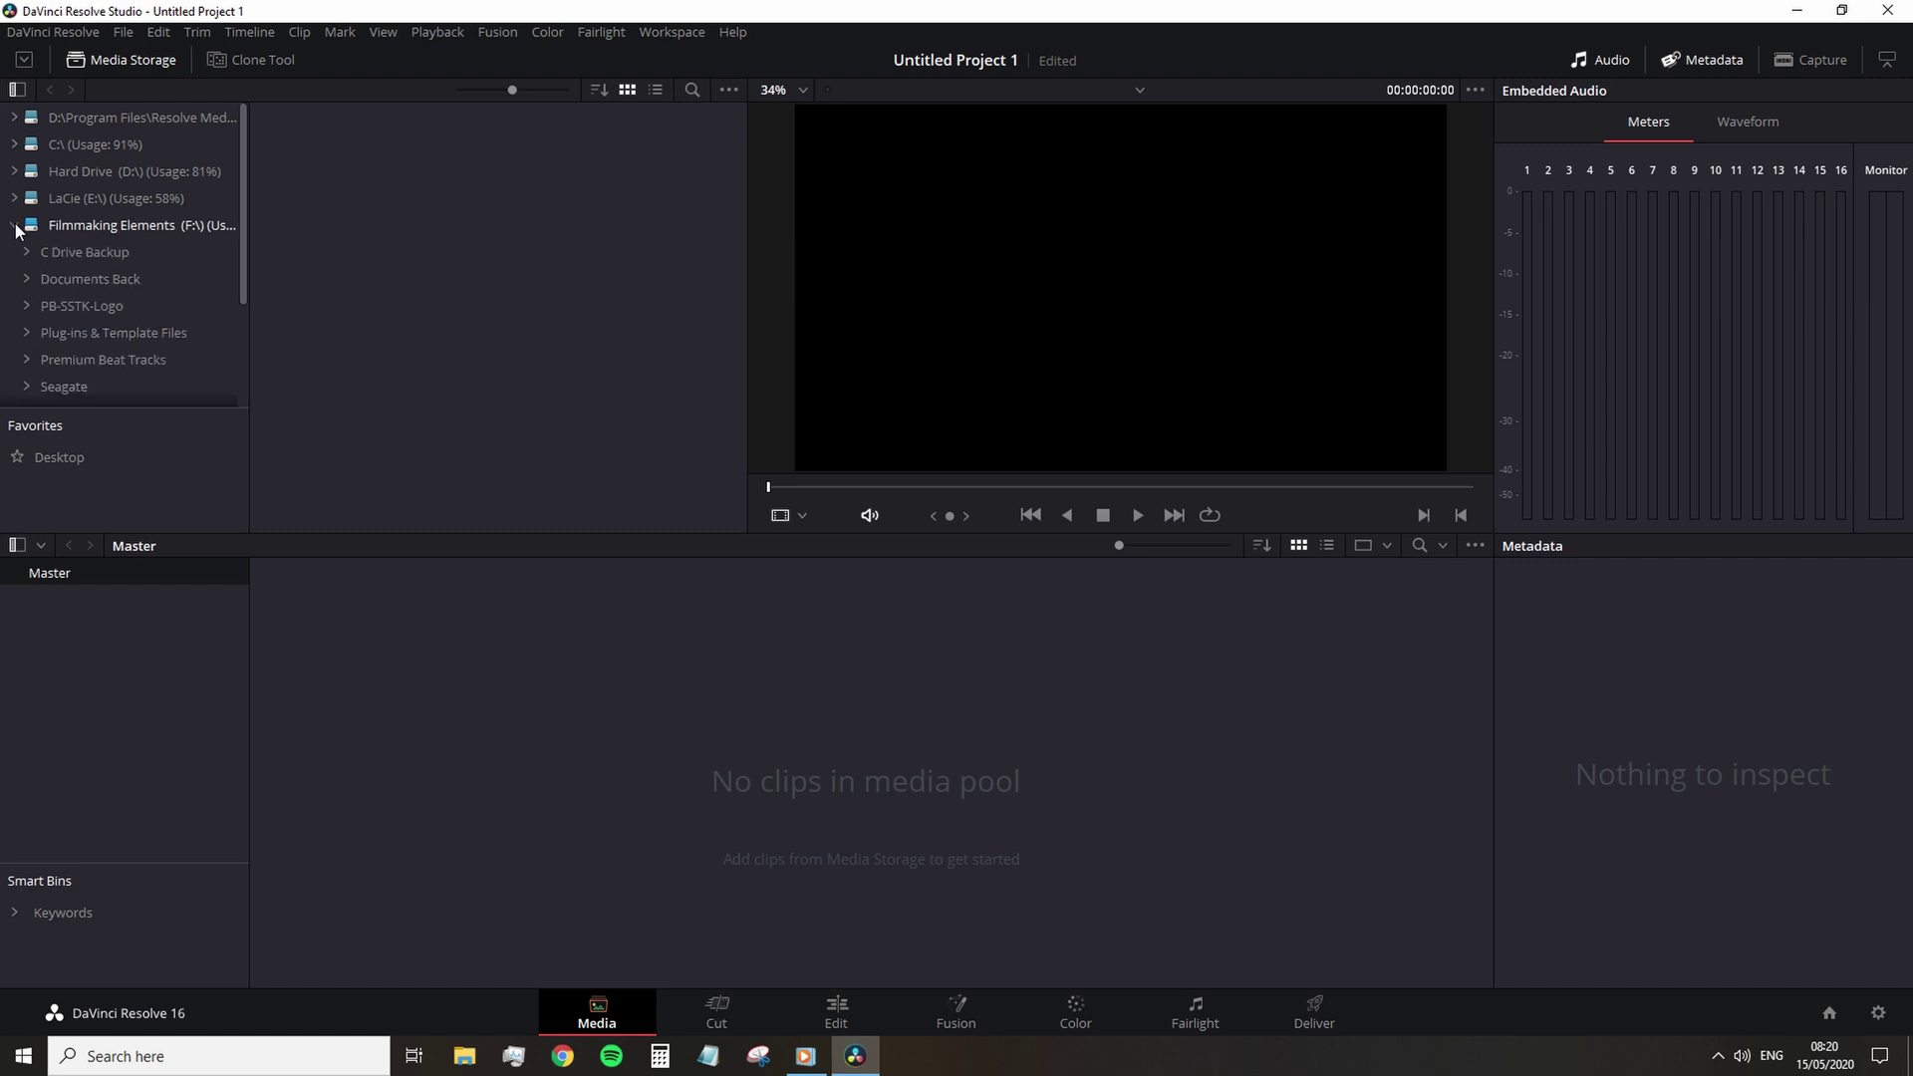
{"action": "scroll", "coordinate": [182, 322], "scroll_direction": "down", "scroll_amount": 1}
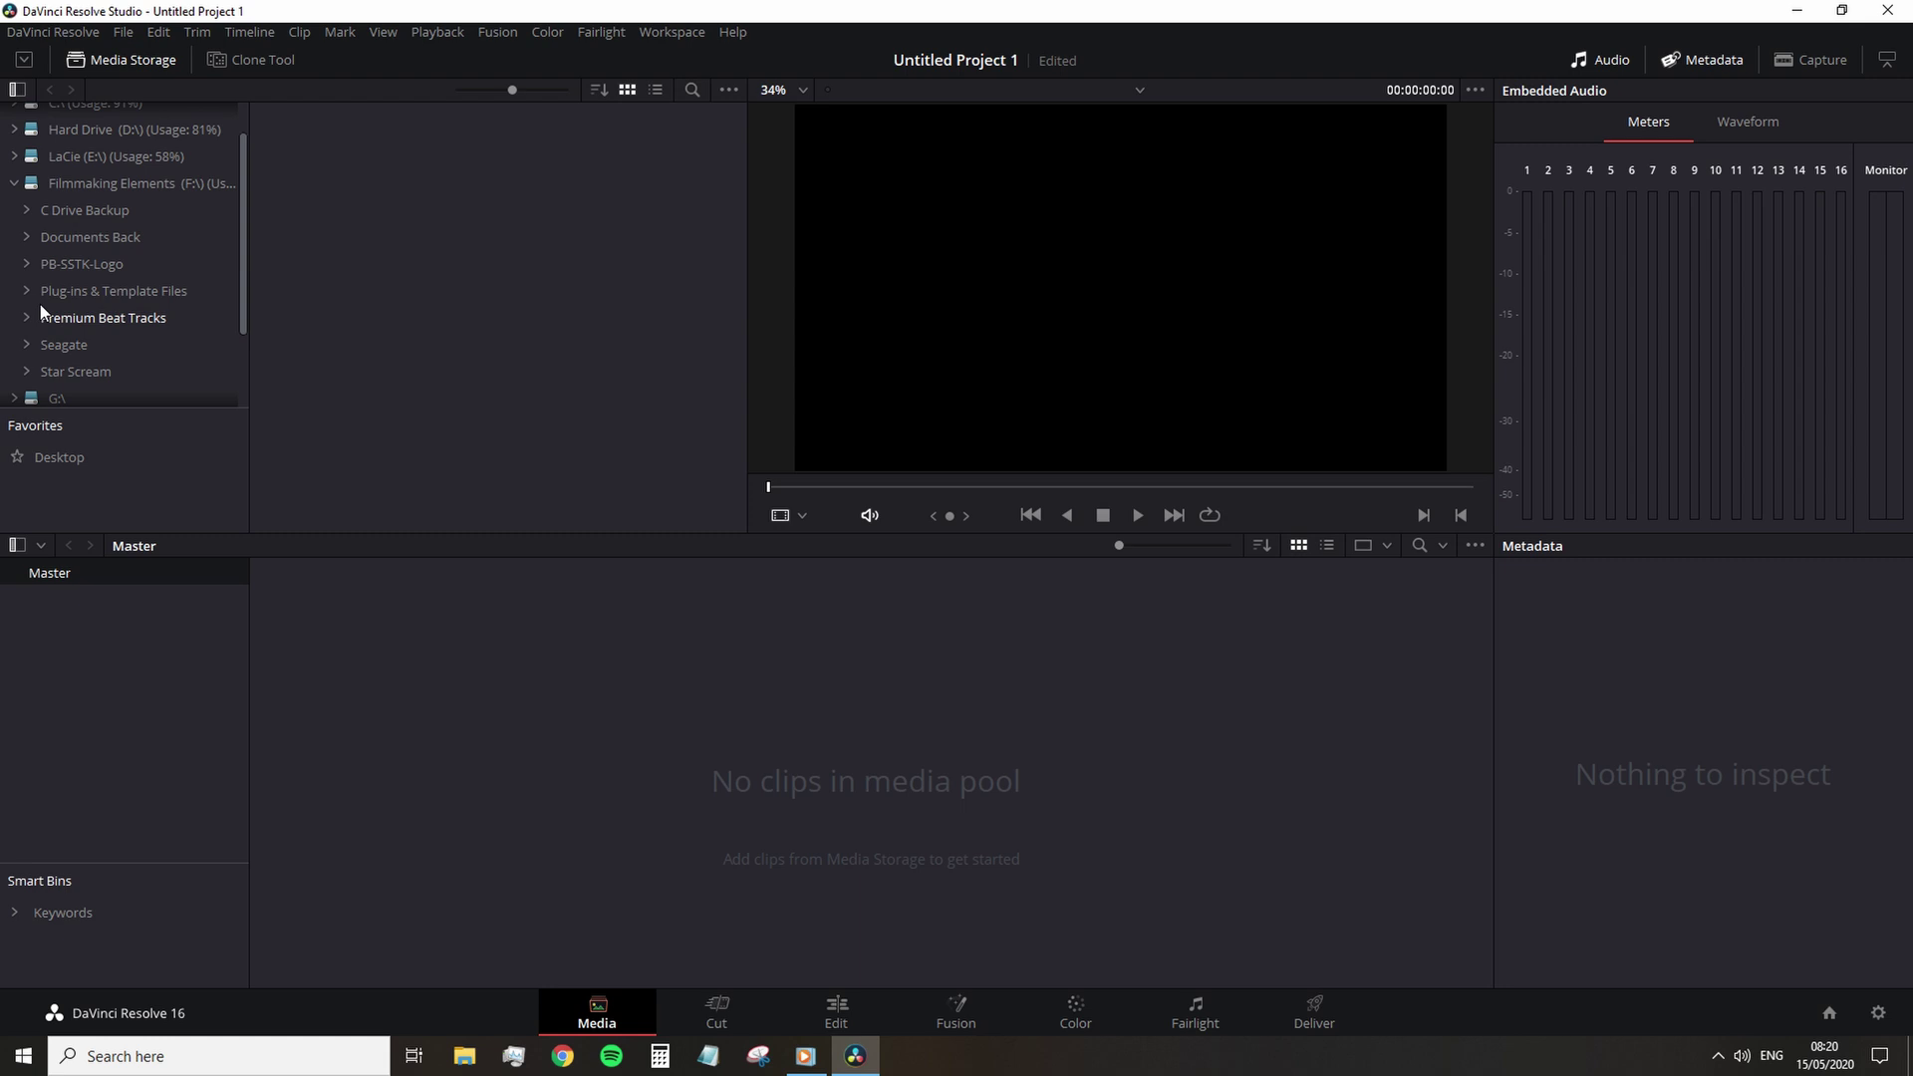
{"action": "left_click", "coordinate": [14, 157]}
{"action": "left_click", "coordinate": [25, 211]}
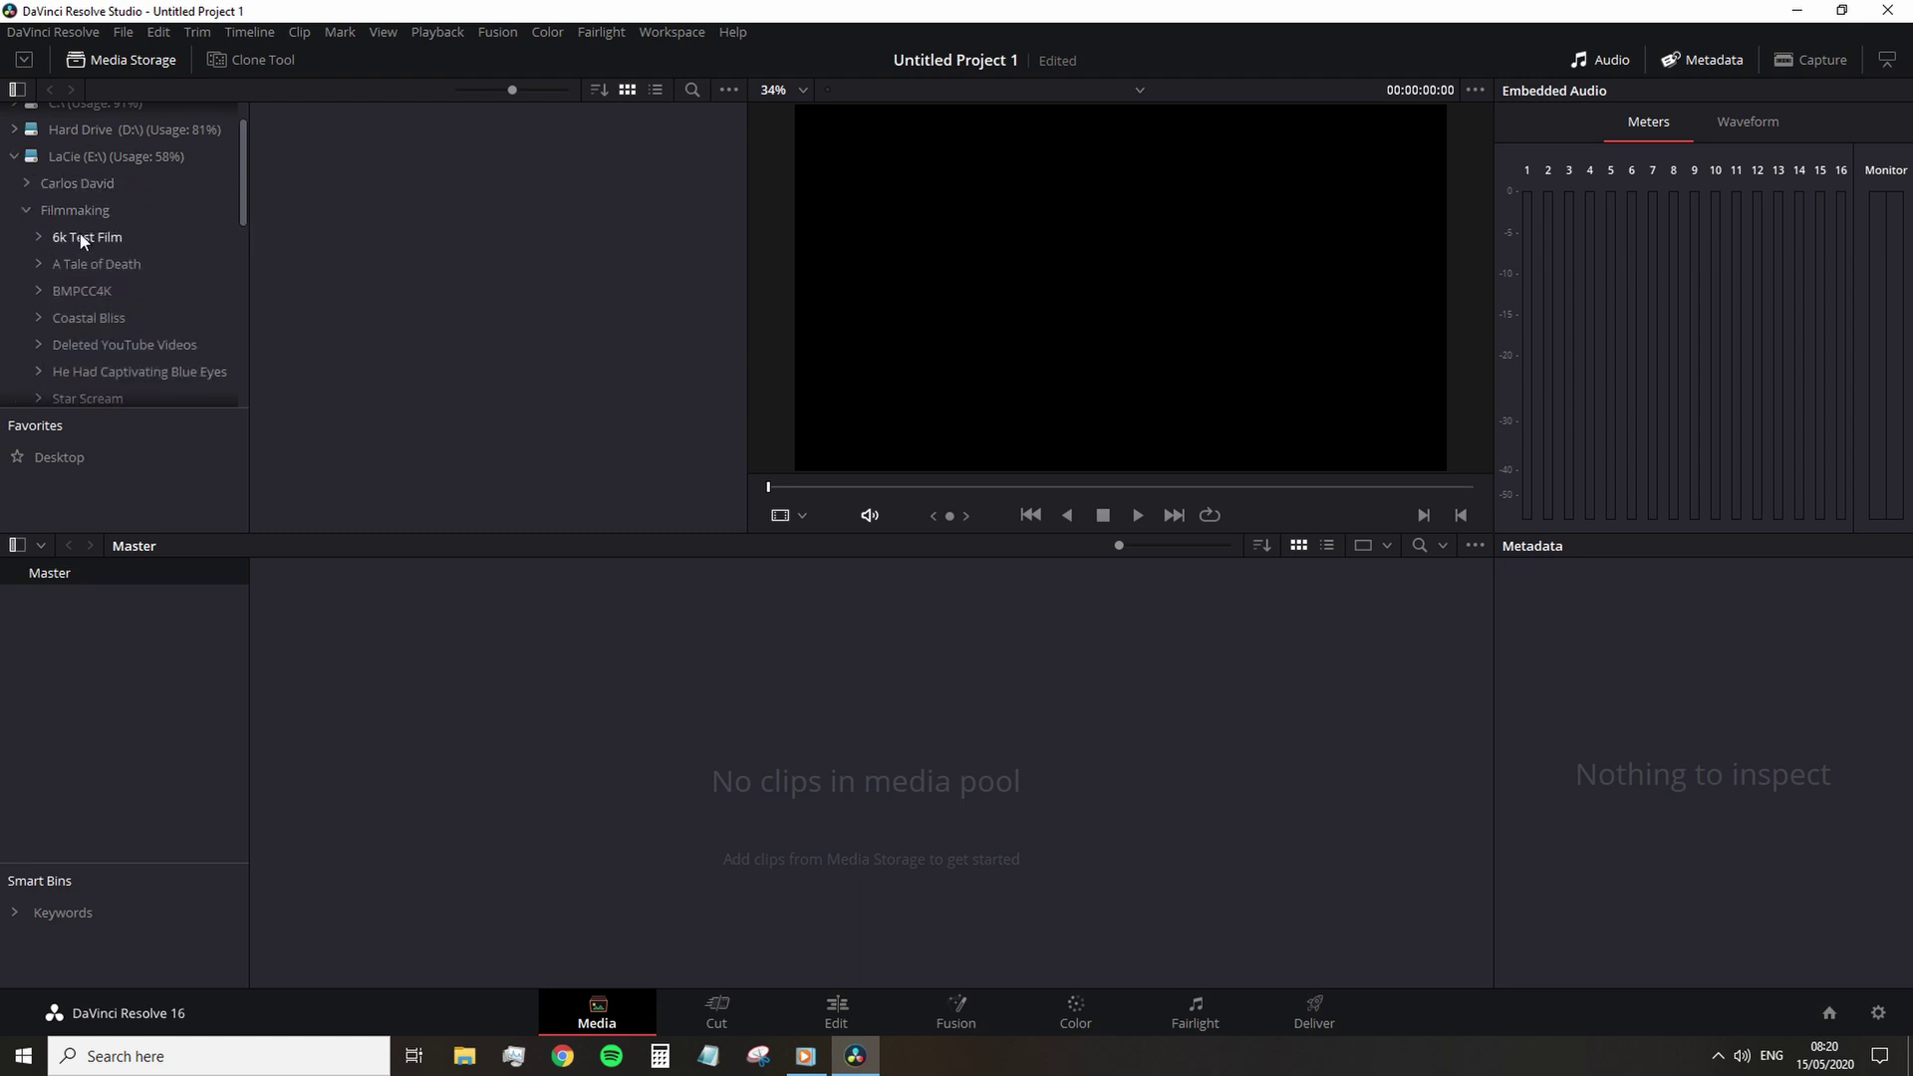
{"action": "scroll", "coordinate": [188, 292], "scroll_direction": "down", "scroll_amount": 2}
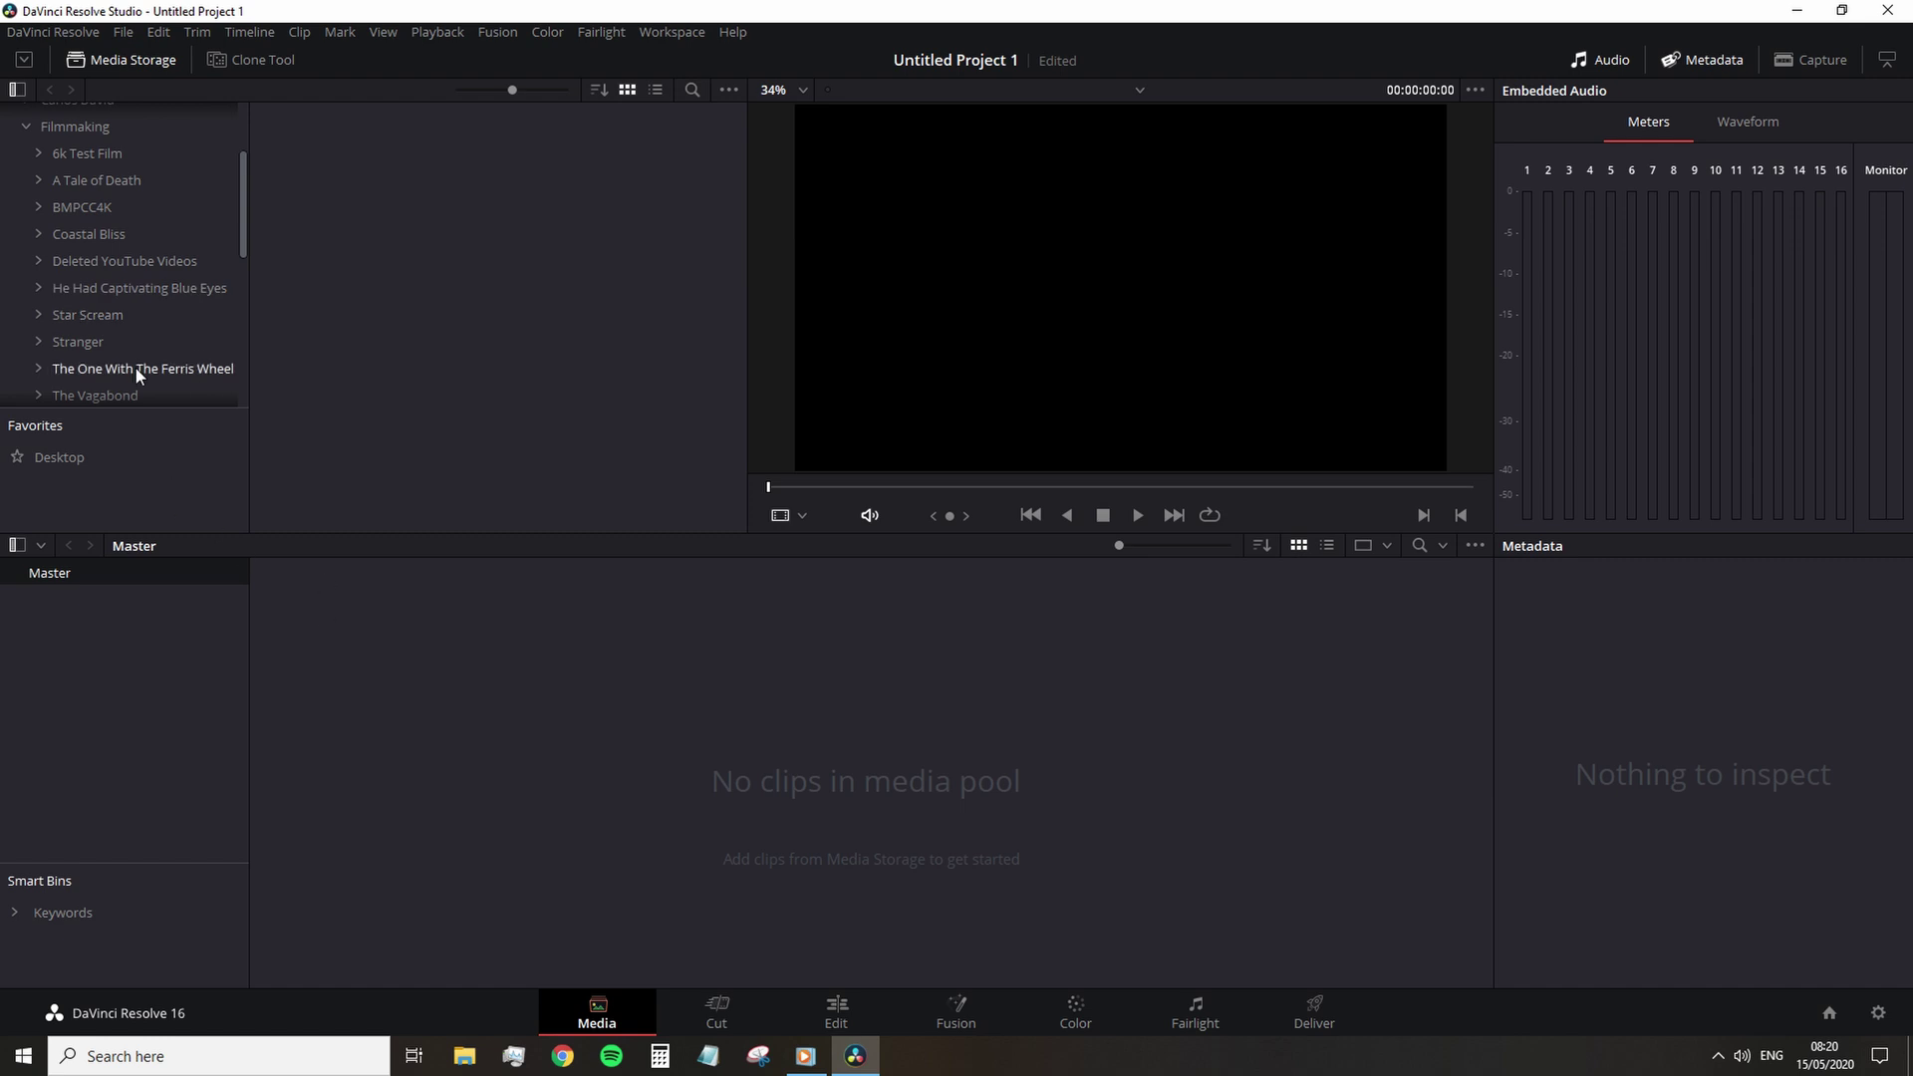
{"action": "scroll", "coordinate": [135, 373], "scroll_direction": "up", "scroll_amount": 2}
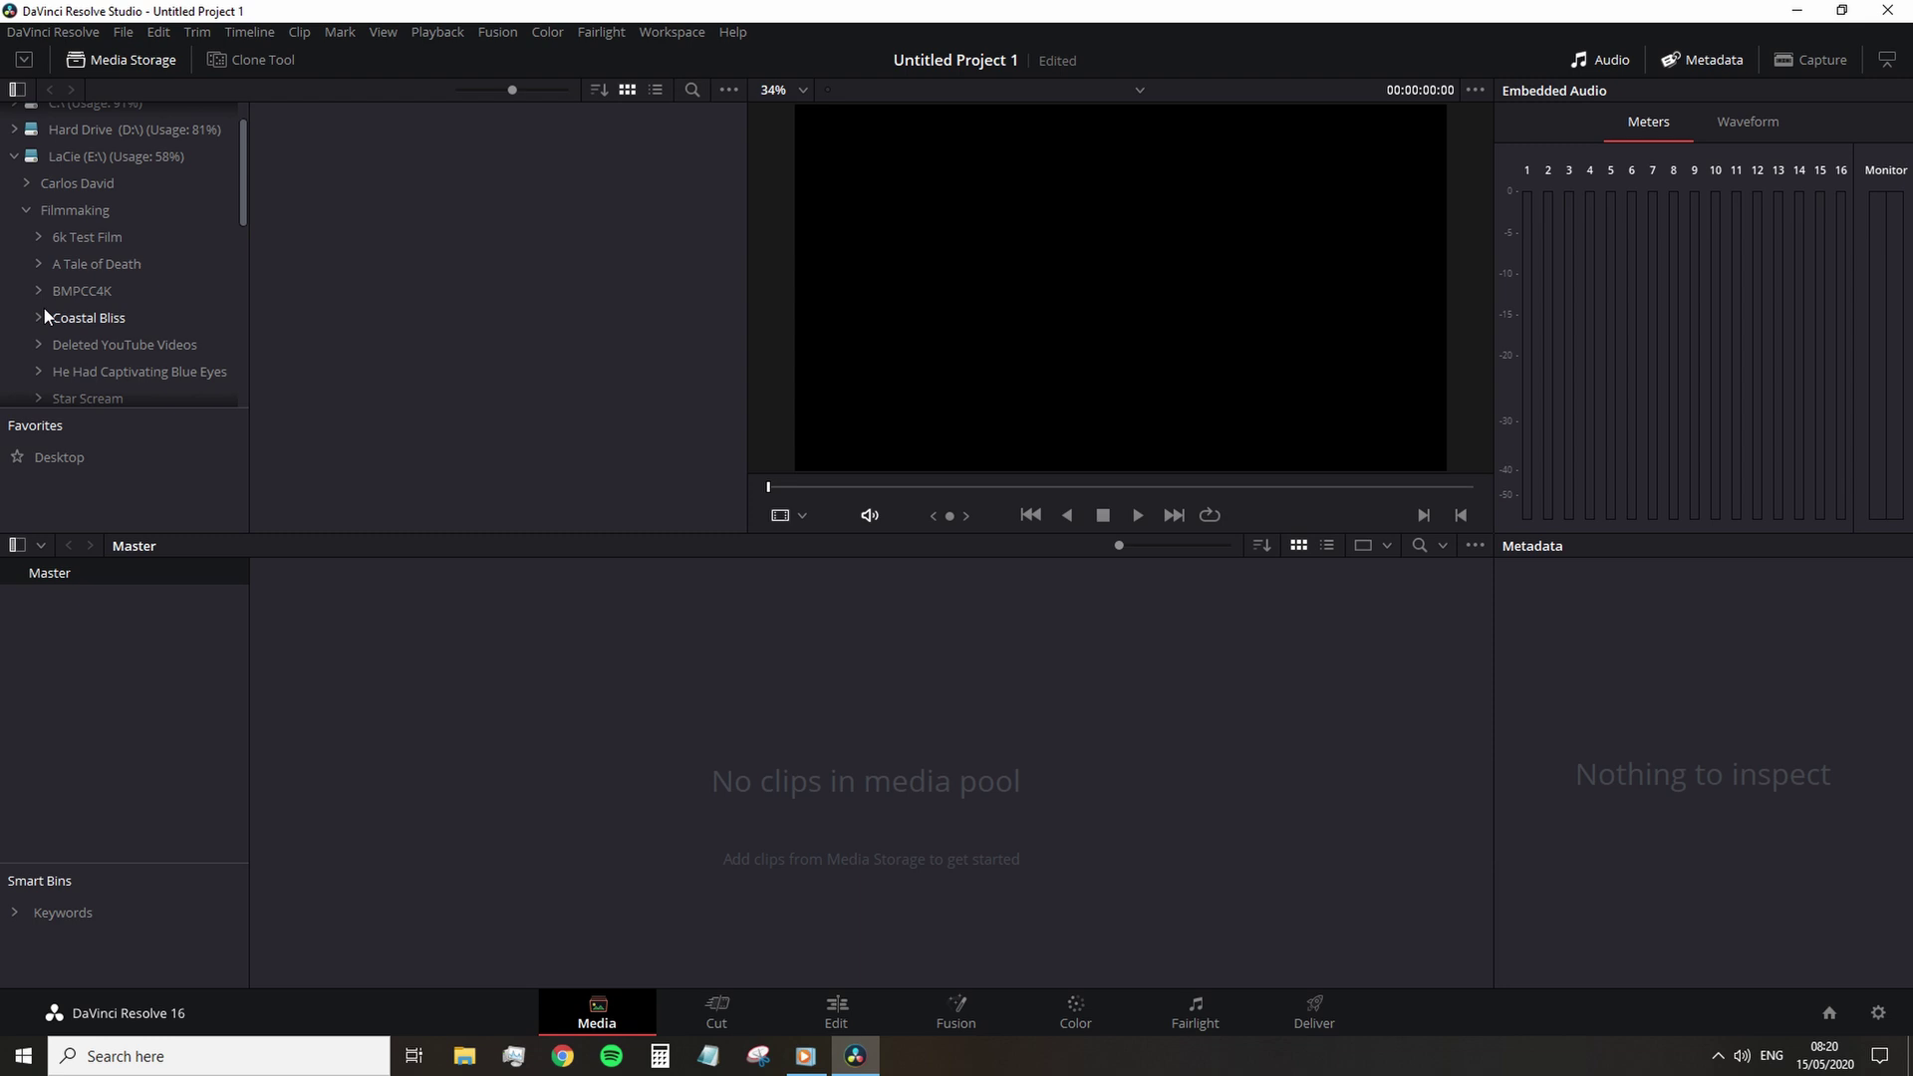
{"action": "scroll", "coordinate": [46, 339], "scroll_direction": "down", "scroll_amount": 1}
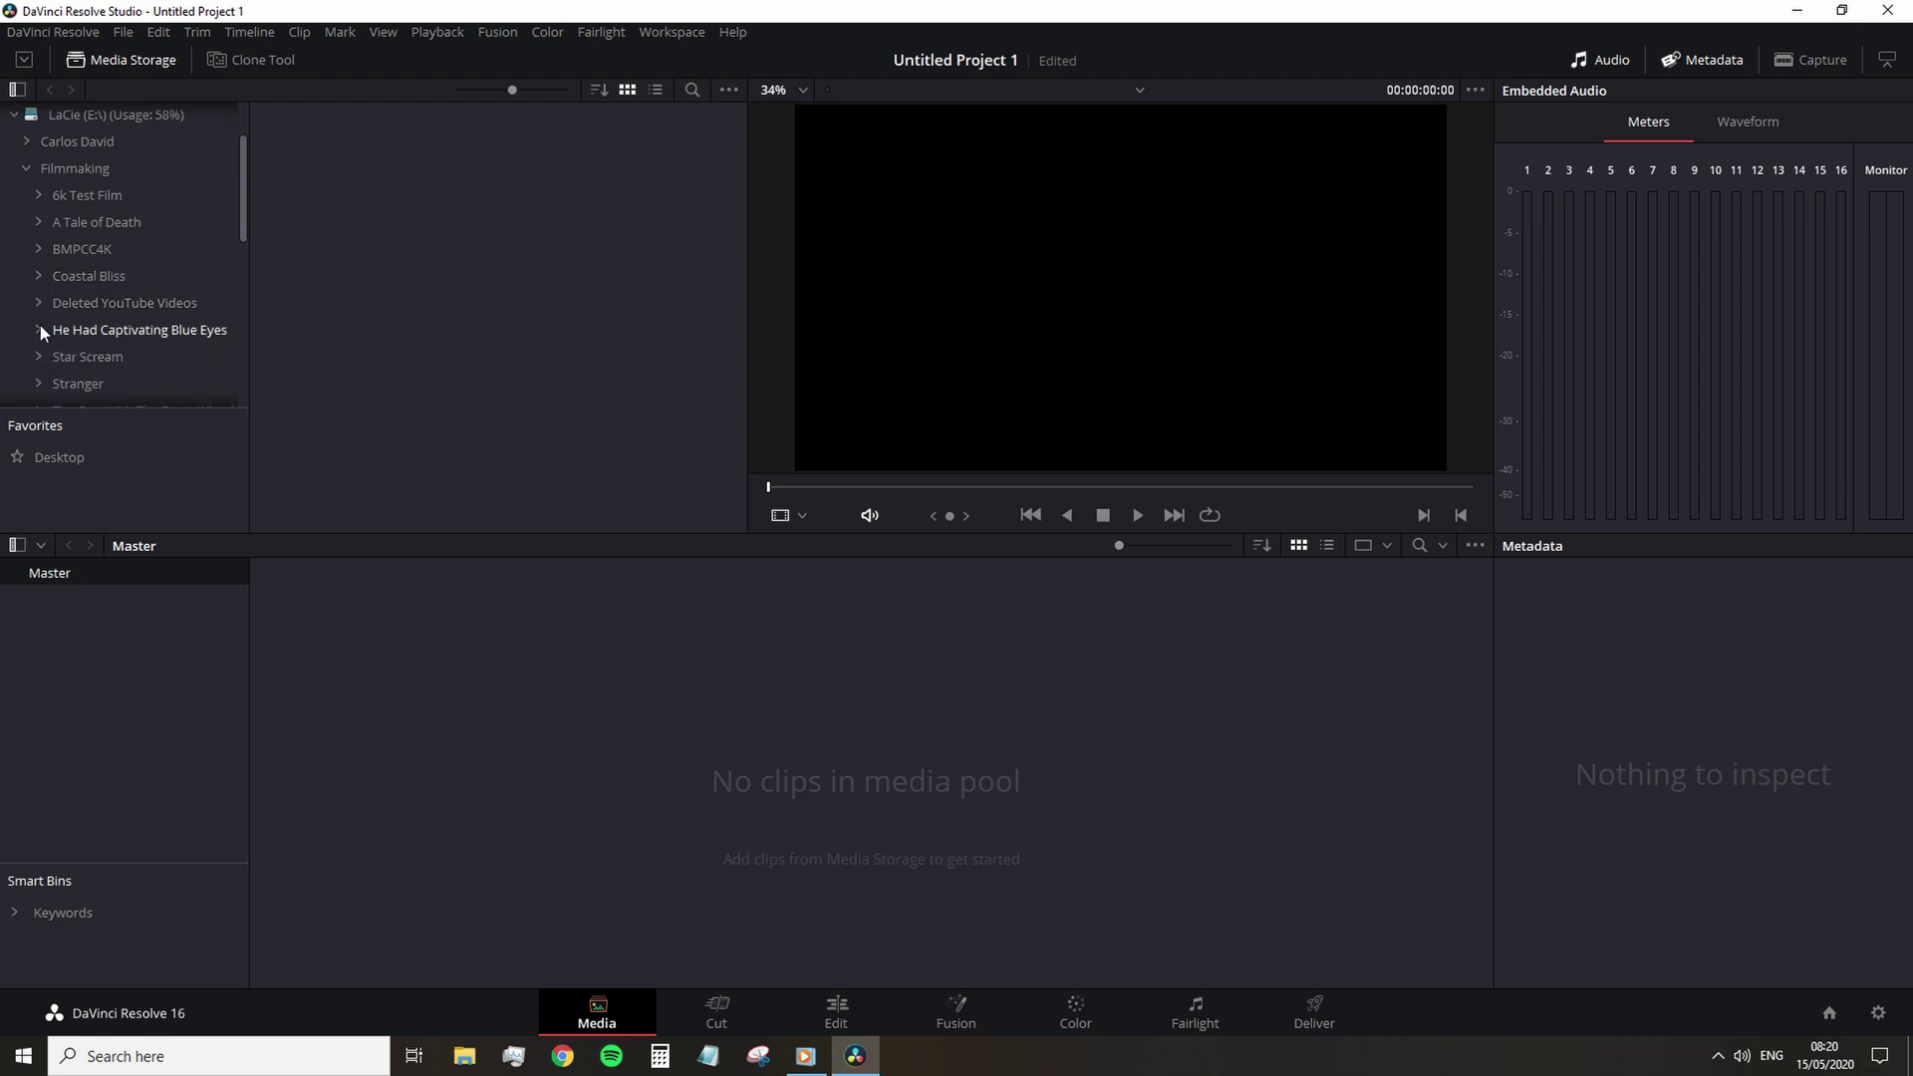
{"action": "left_click", "coordinate": [39, 325]}
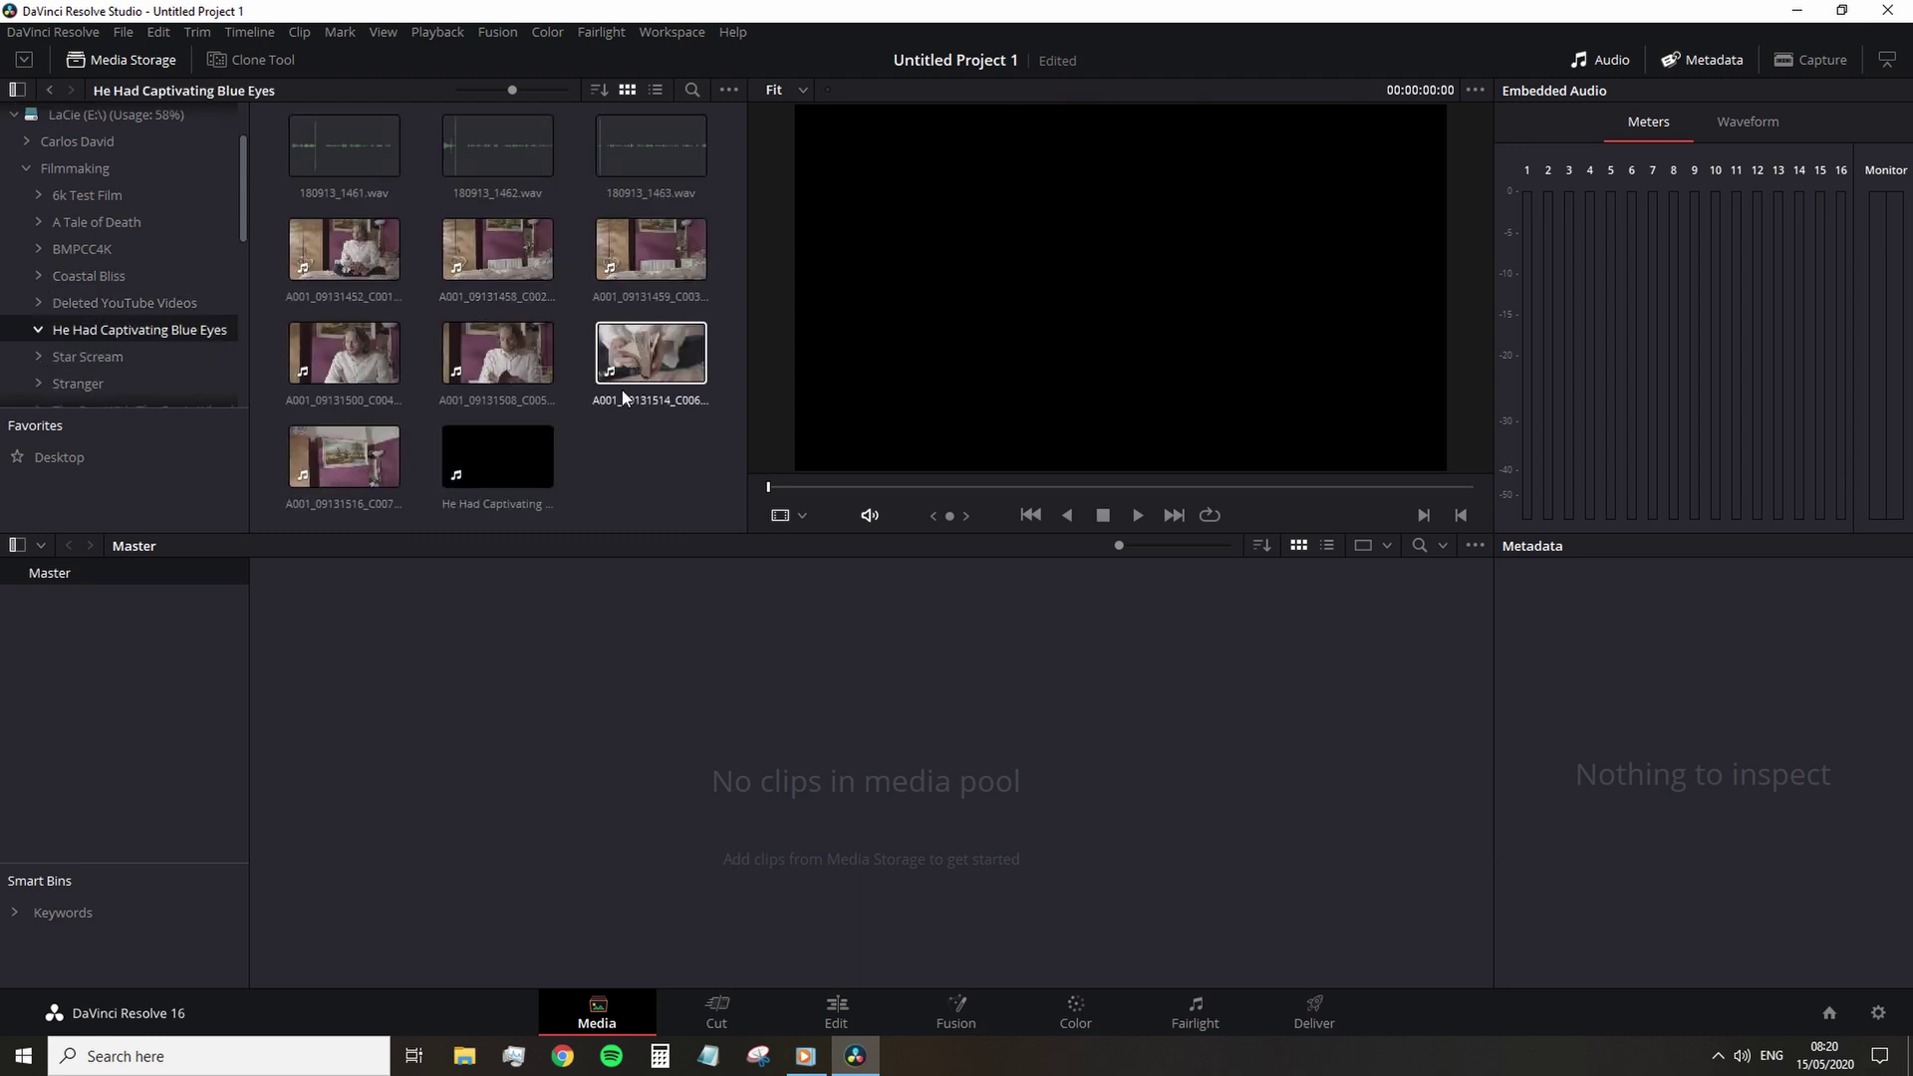
- Add the six camera clips through C006 to the media pool, then undo it
{"action": "left_click", "coordinate": [621, 391]}
{"action": "left_click", "coordinate": [344, 250], "text": "shift"}
{"action": "left_click_drag", "start_coordinate": [344, 249], "coordinate": [695, 765]}
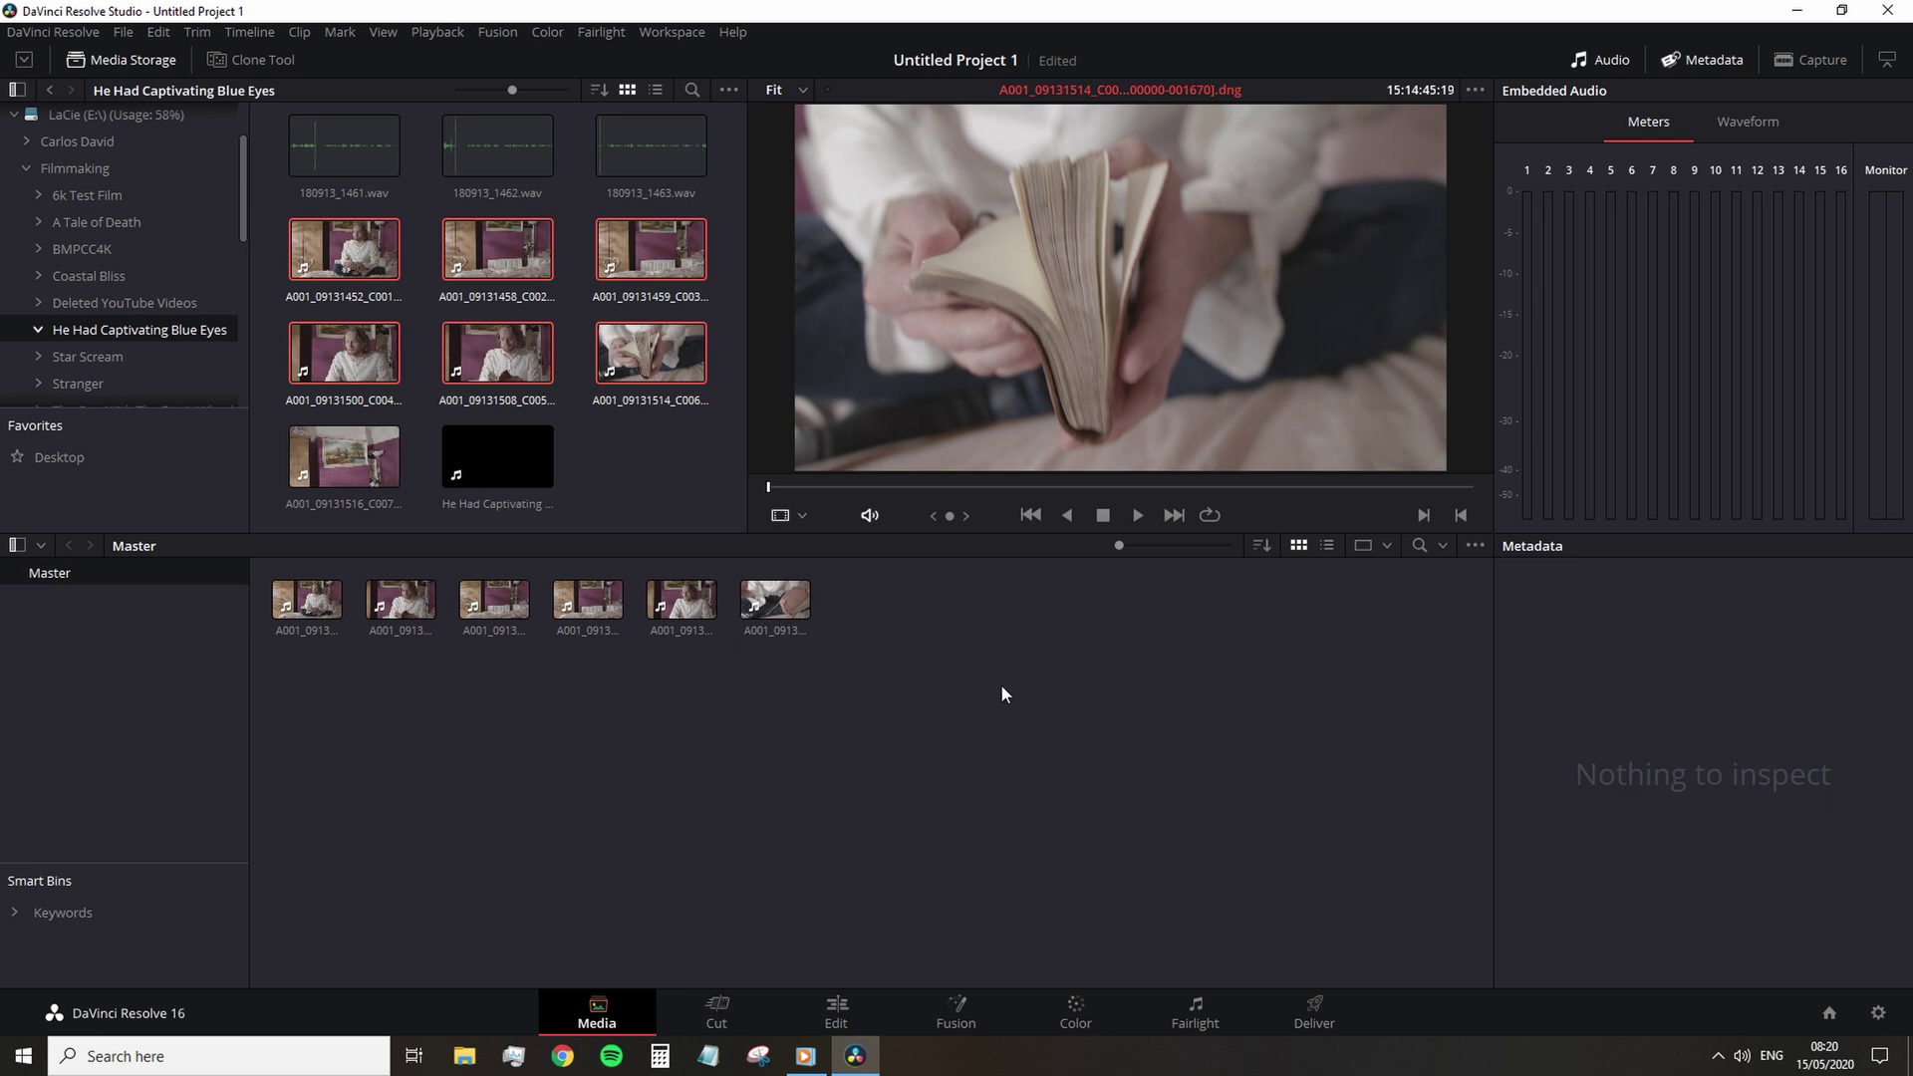
{"action": "key", "text": "ctrl+z"}
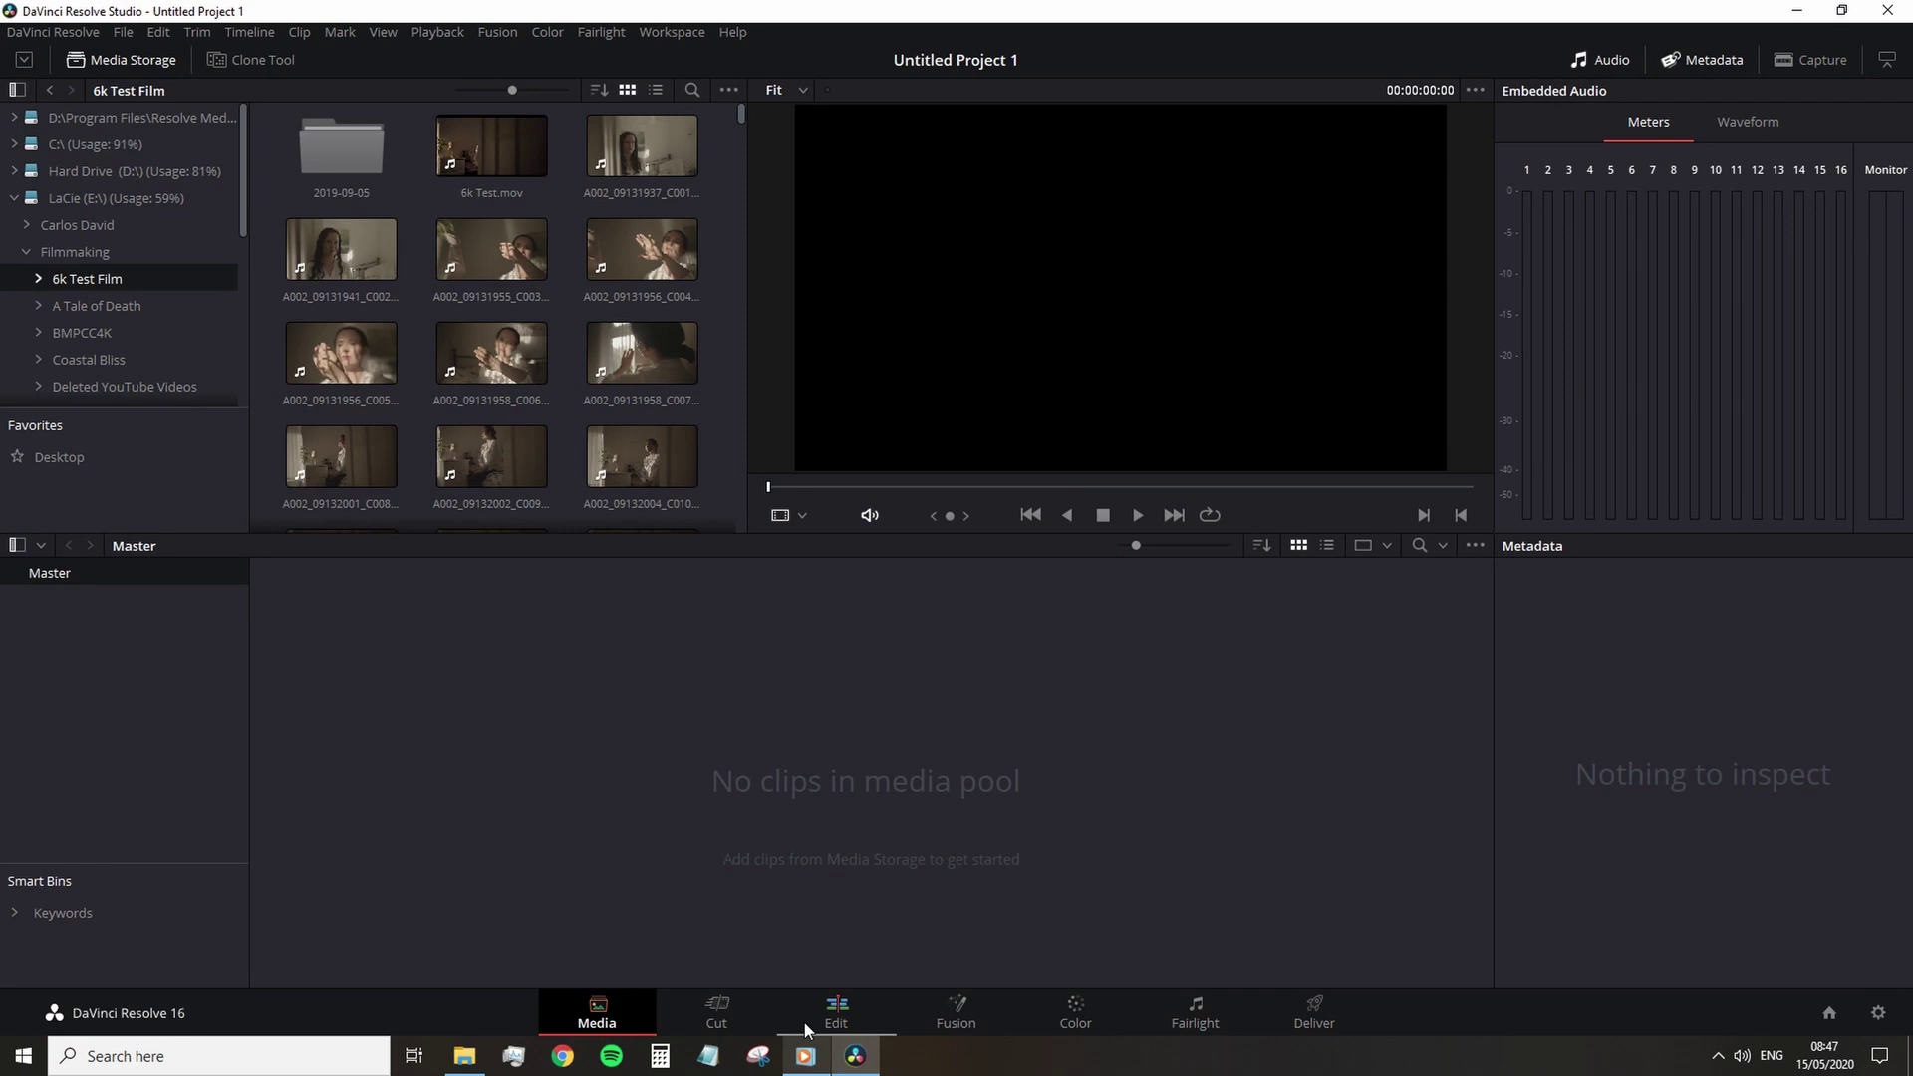
- Look over the Edit page, then return to the Media page
{"action": "left_click", "coordinate": [835, 1016]}
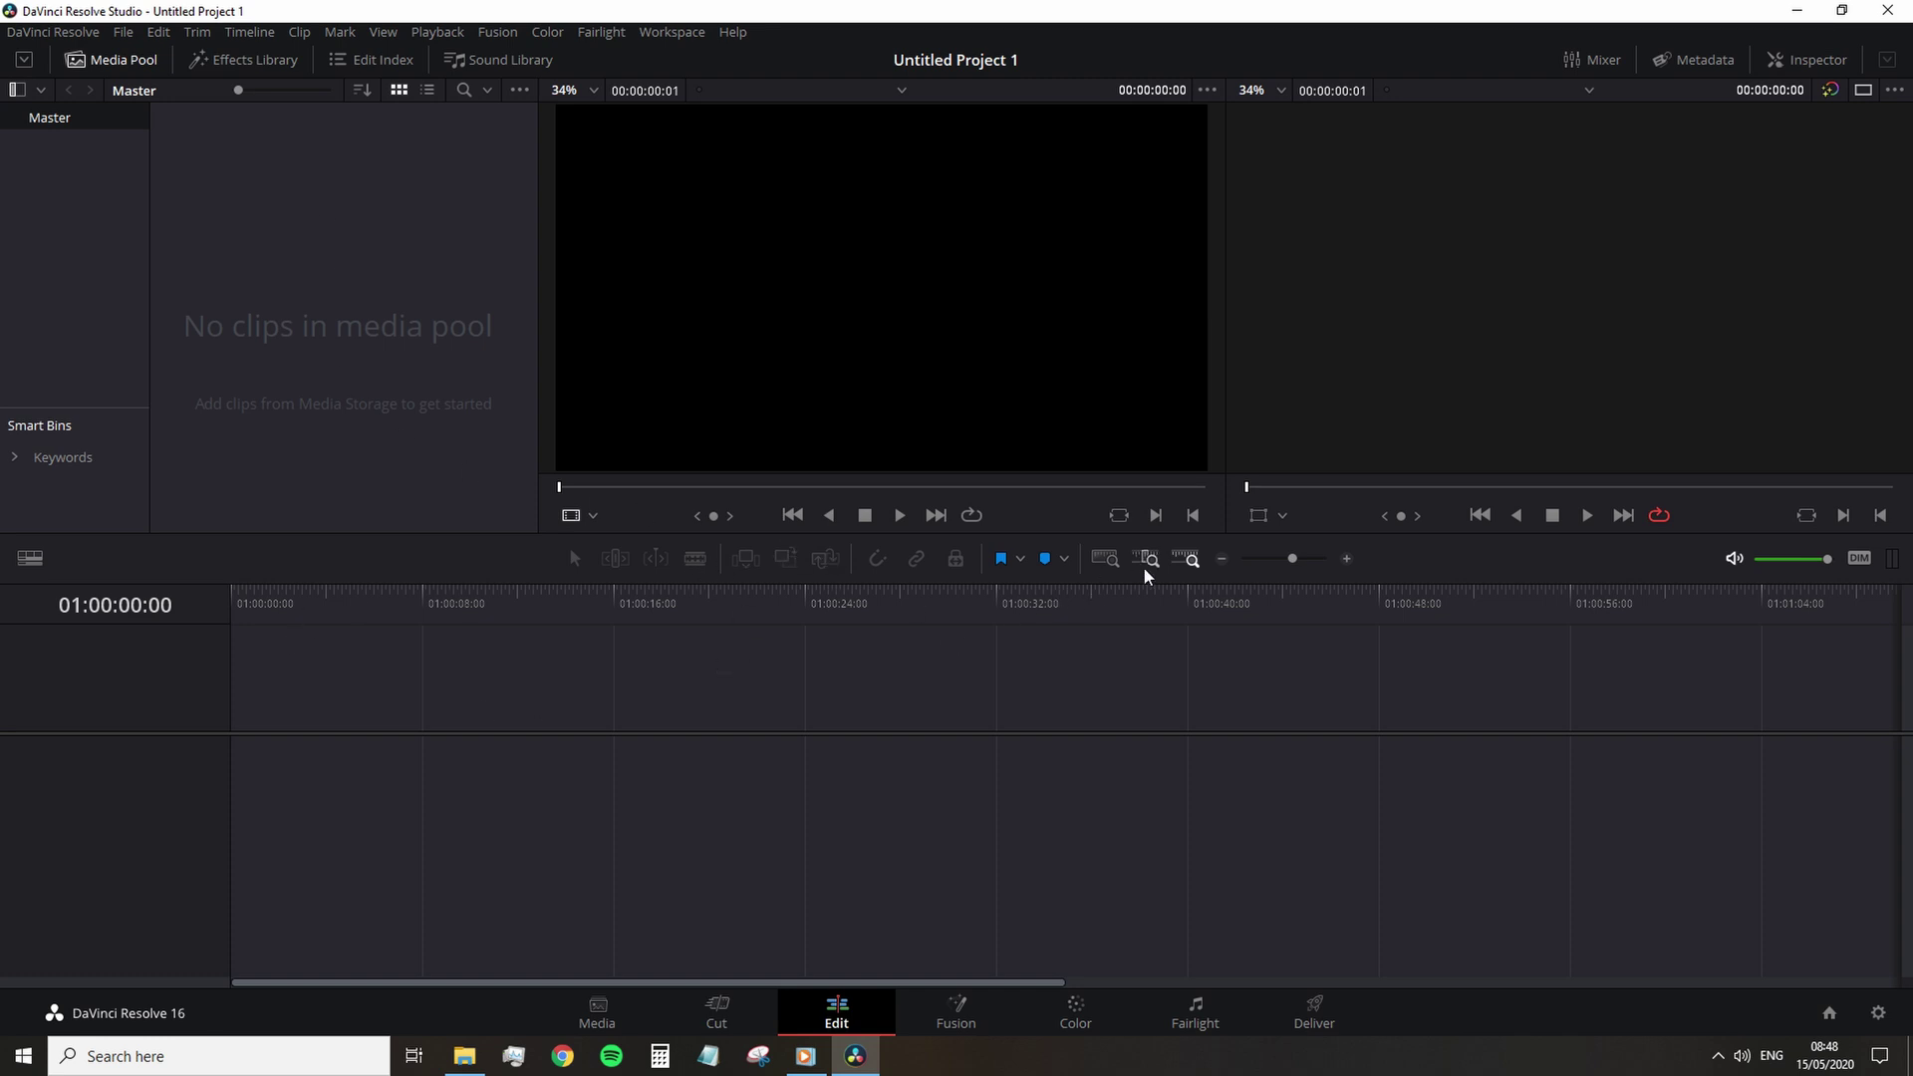
{"action": "scroll", "coordinate": [1272, 559], "scroll_direction": "up", "scroll_amount": 1}
{"action": "scroll", "coordinate": [1268, 581], "scroll_direction": "down", "scroll_amount": 6}
{"action": "left_click", "coordinate": [610, 1016]}
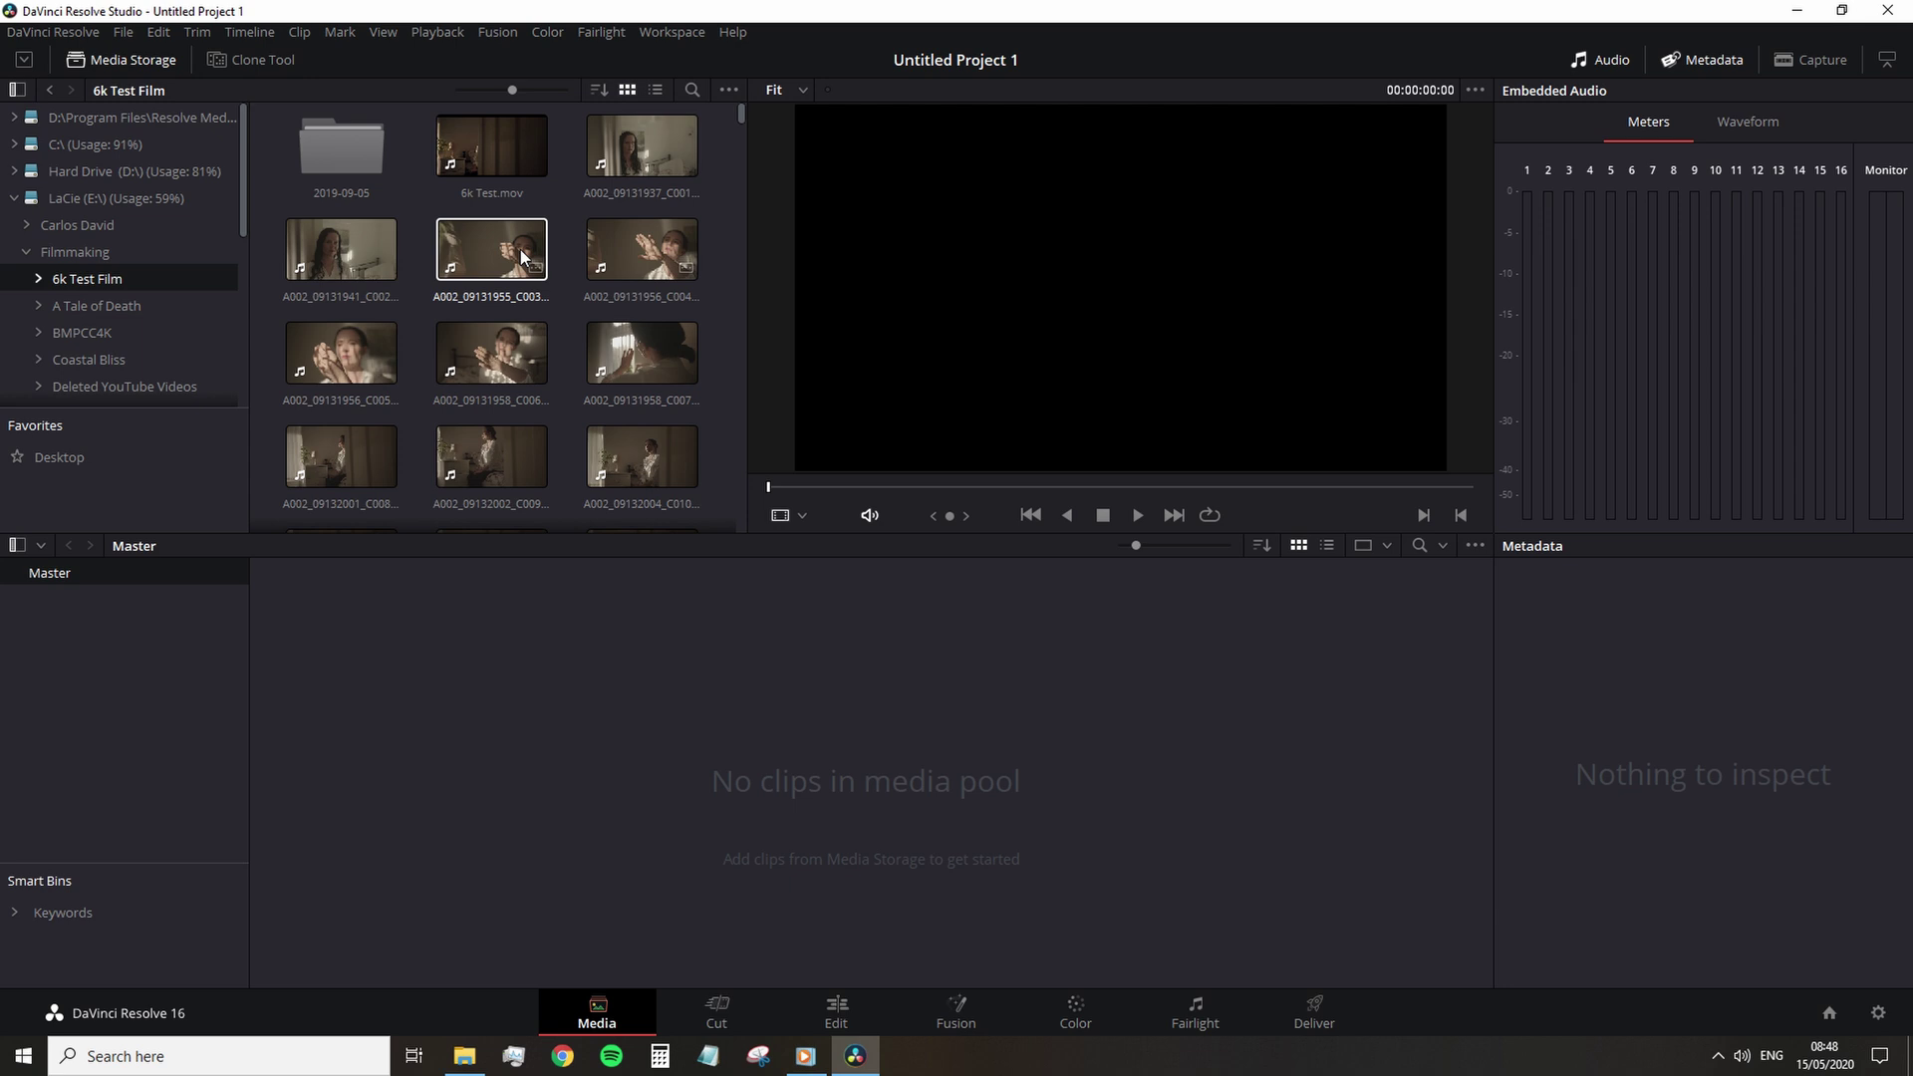
- Add clip A002_09131955_C003 without changing the frame rate, and select it on the Edit page
{"action": "left_click_drag", "start_coordinate": [520, 257], "coordinate": [442, 564]}
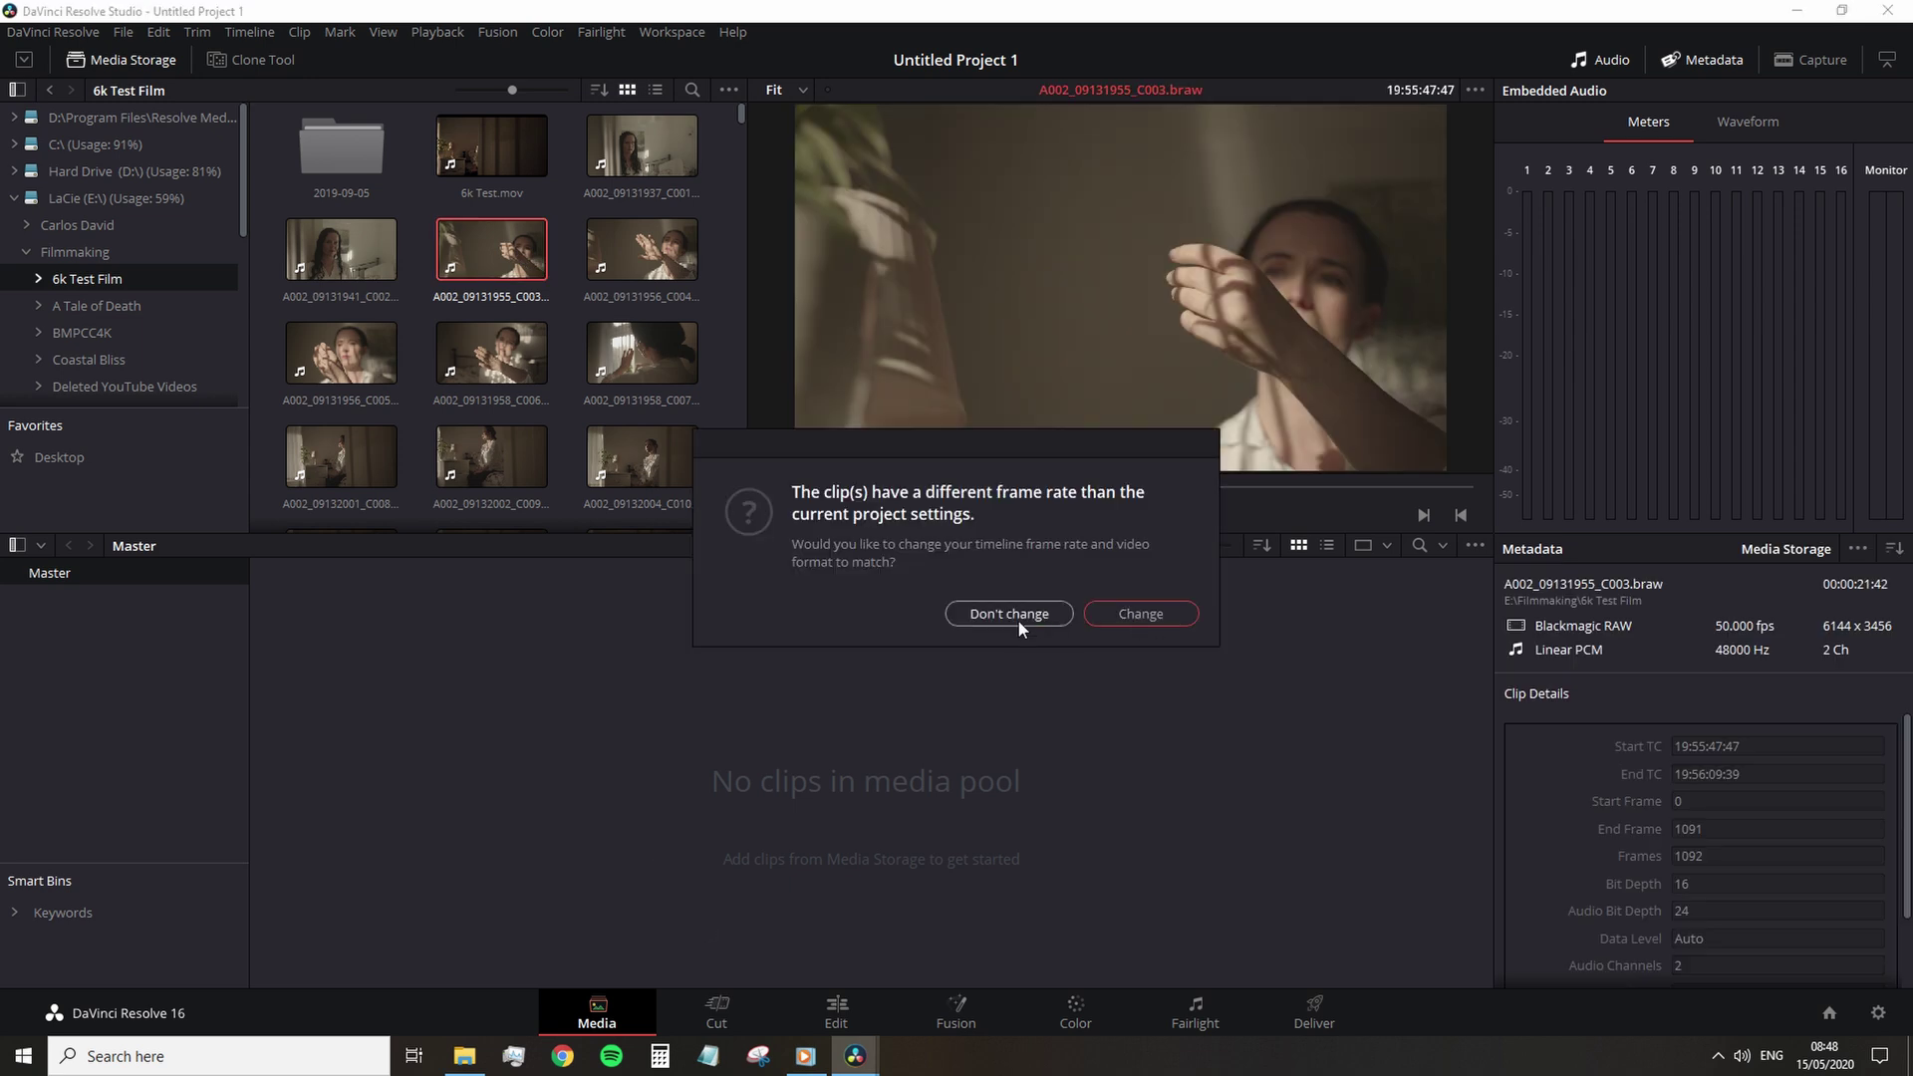
{"action": "left_click", "coordinate": [1008, 614]}
{"action": "left_click", "coordinate": [842, 1011]}
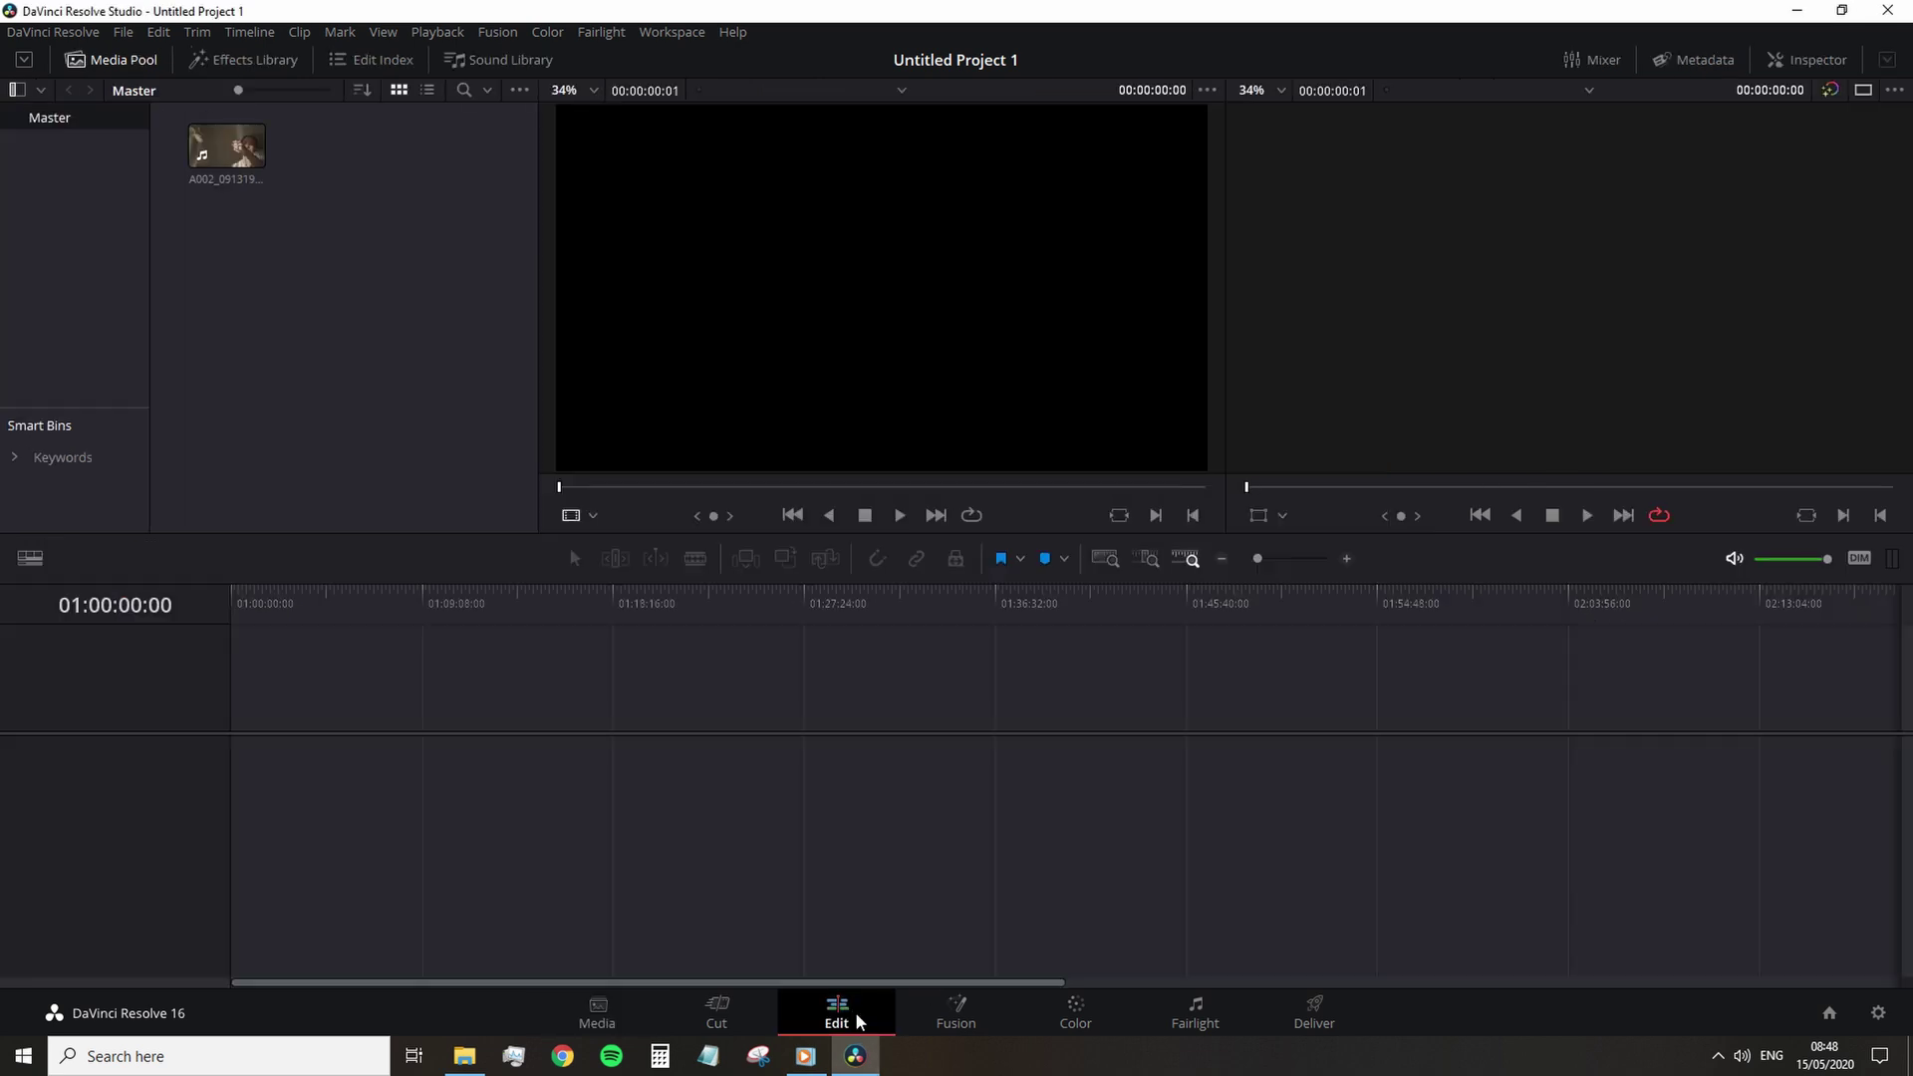
{"action": "left_click", "coordinate": [261, 177]}
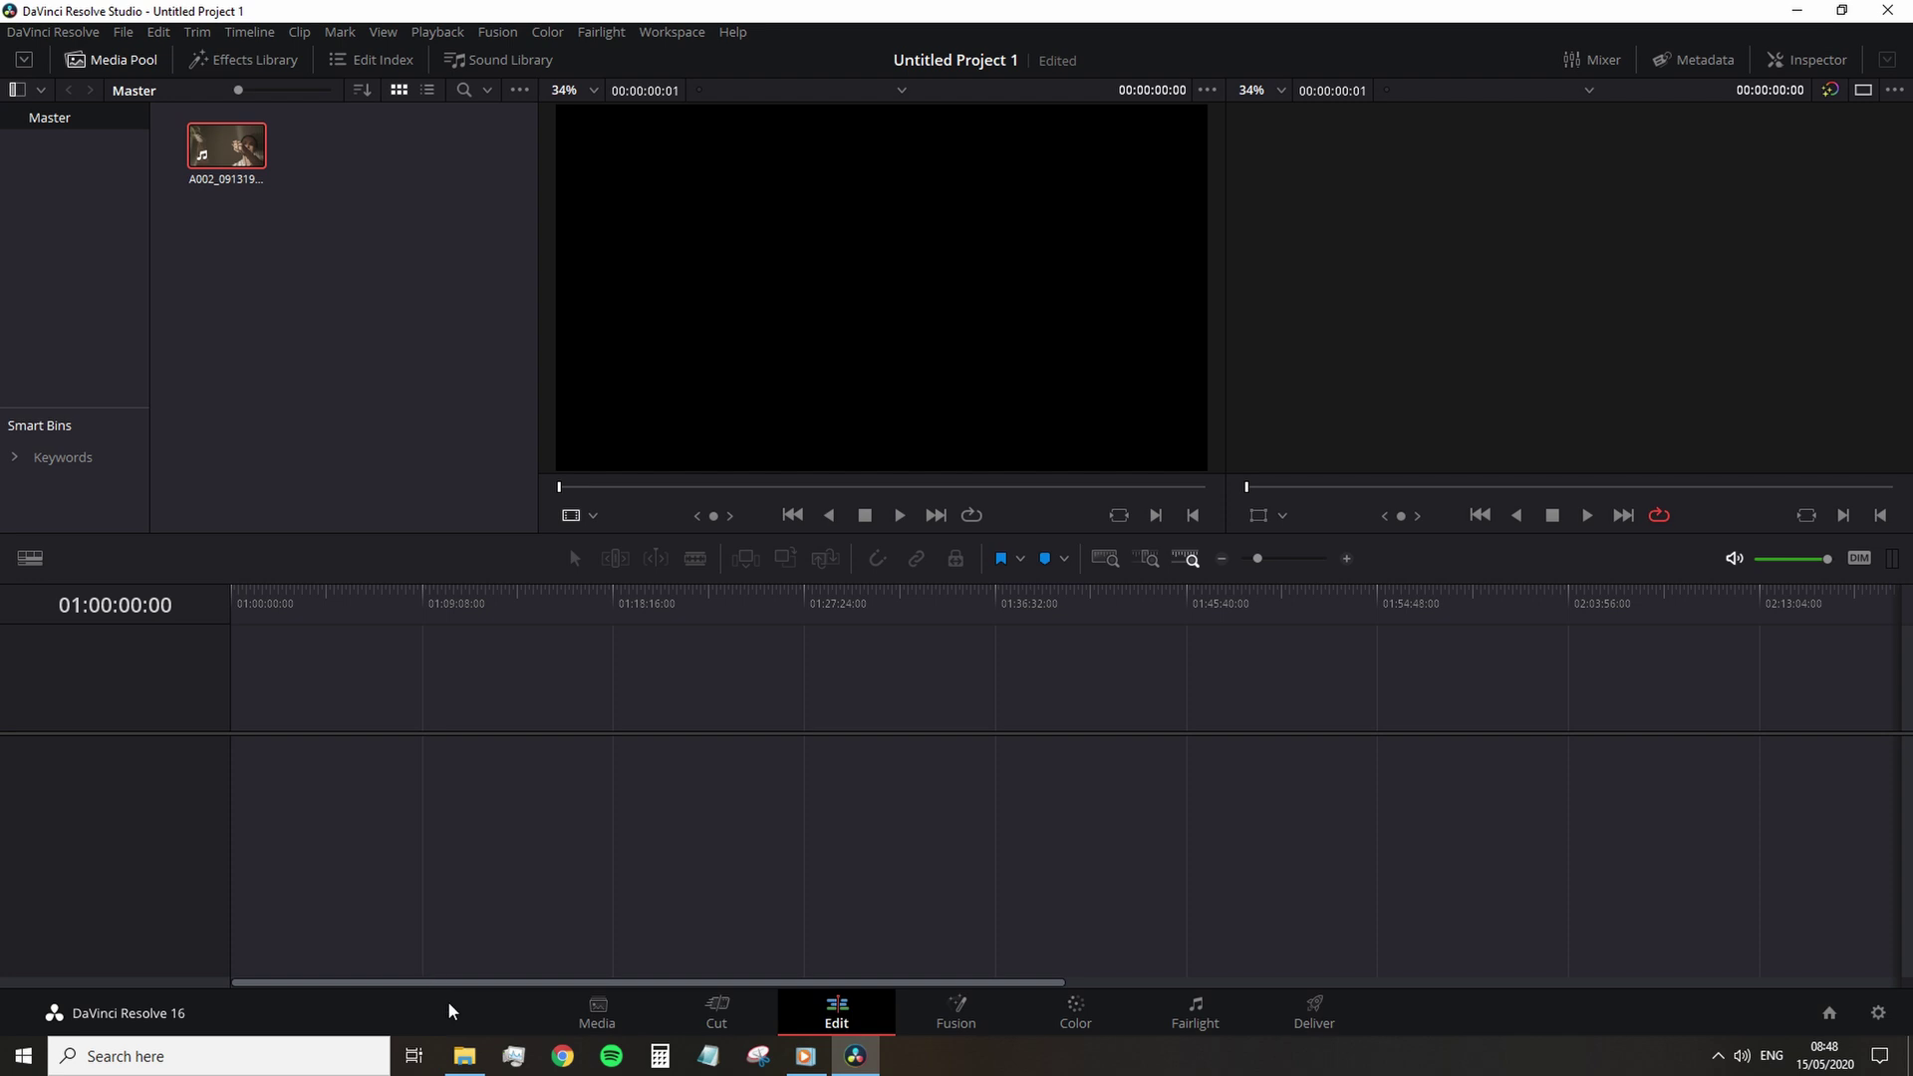
- Drag A001_08221502_C001.braw and A006_07242110_C018.braw from Tutorial Example into the media pool
{"action": "left_click", "coordinate": [465, 1057]}
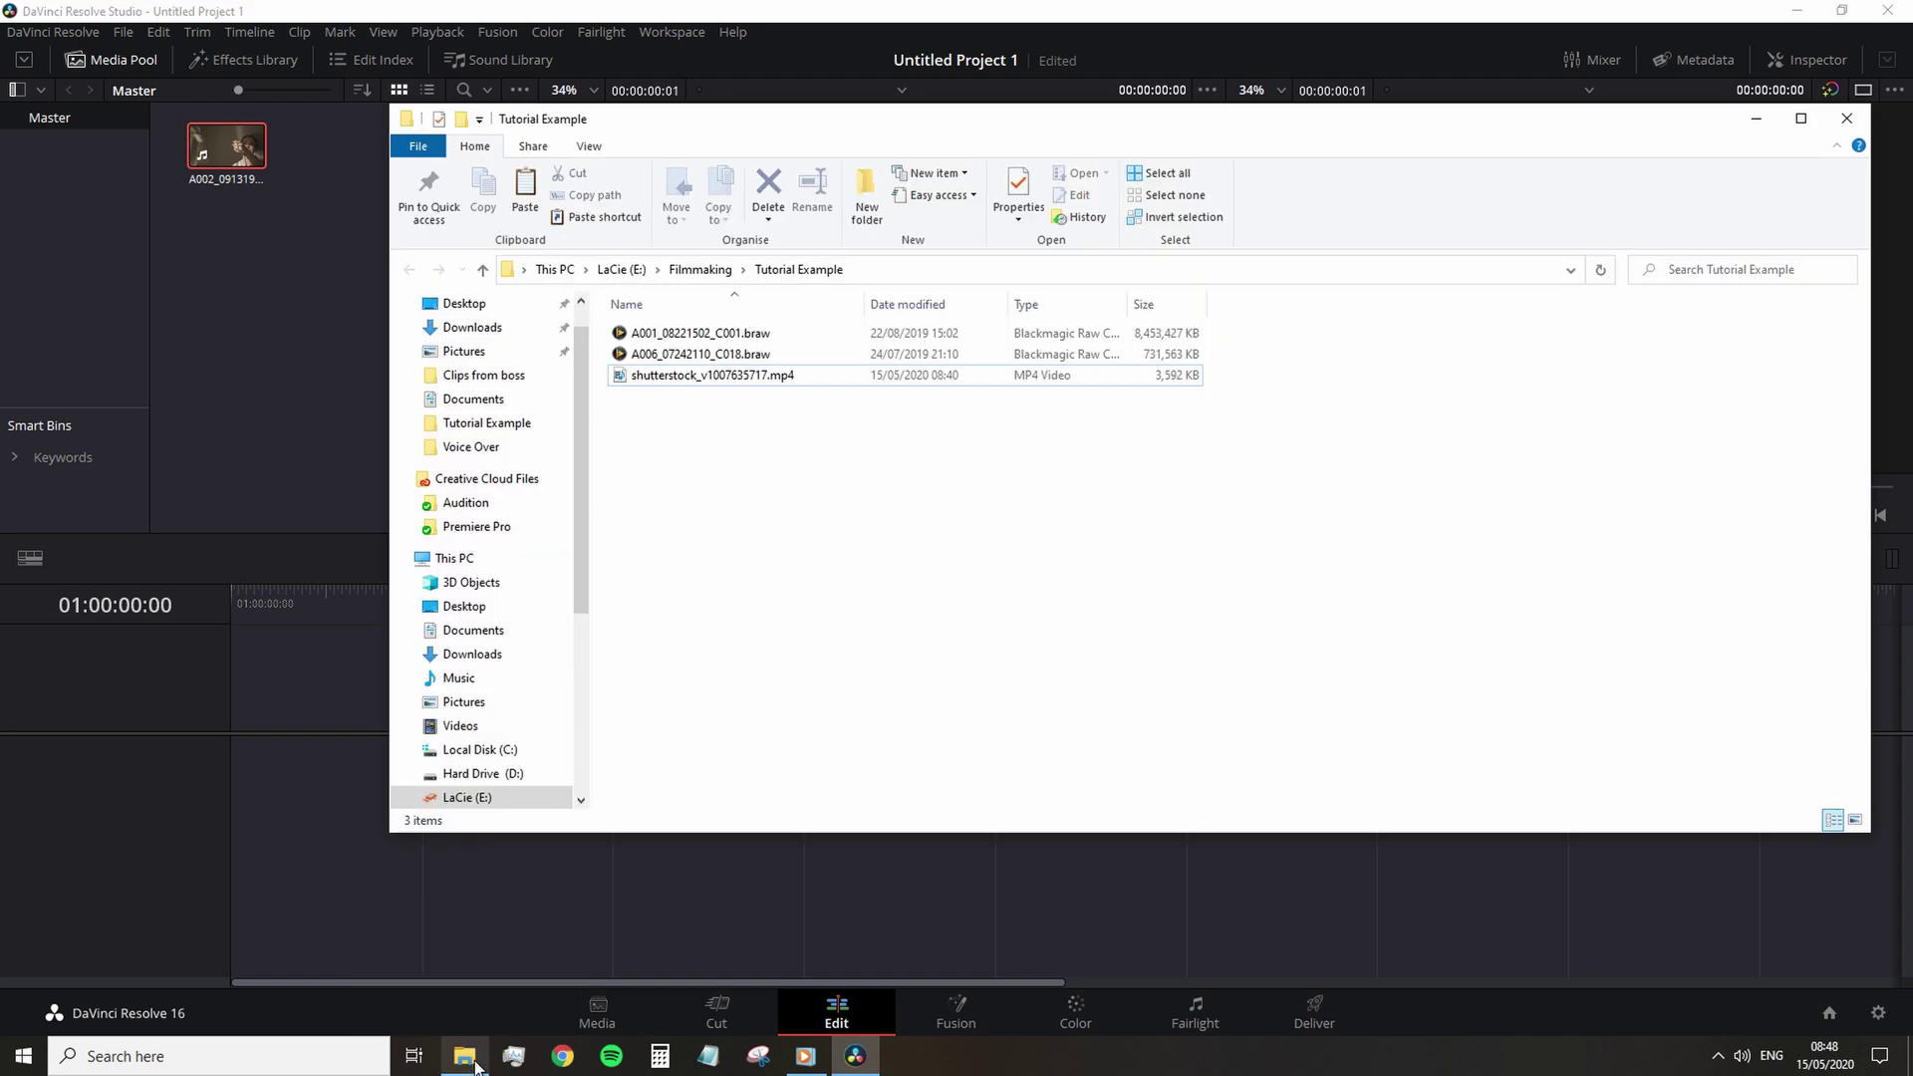
{"action": "left_click_drag", "start_coordinate": [864, 517], "coordinate": [337, 302]}
{"action": "left_click", "coordinate": [317, 428]}
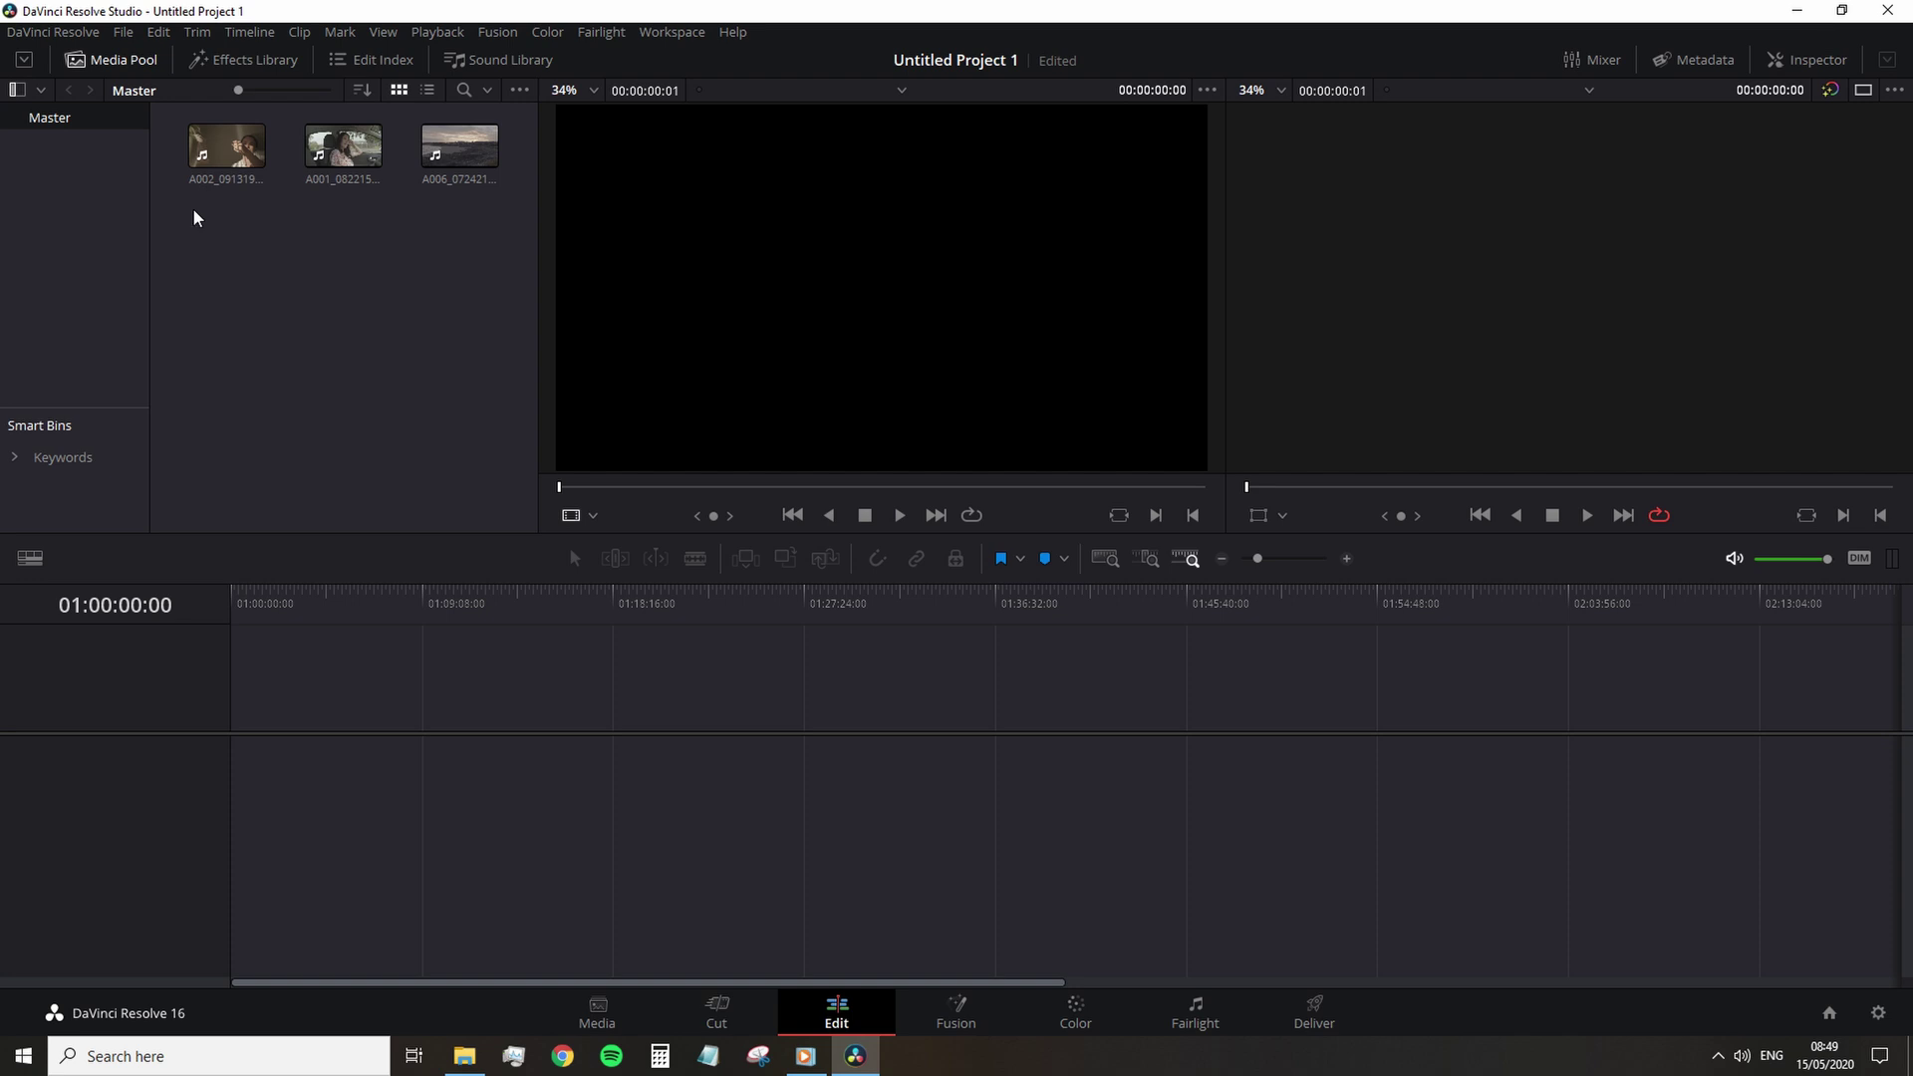
- Start a new timeline and show its custom Format settings (1920 x 1080 HD, 24 fps)
{"action": "left_click", "coordinate": [122, 32]}
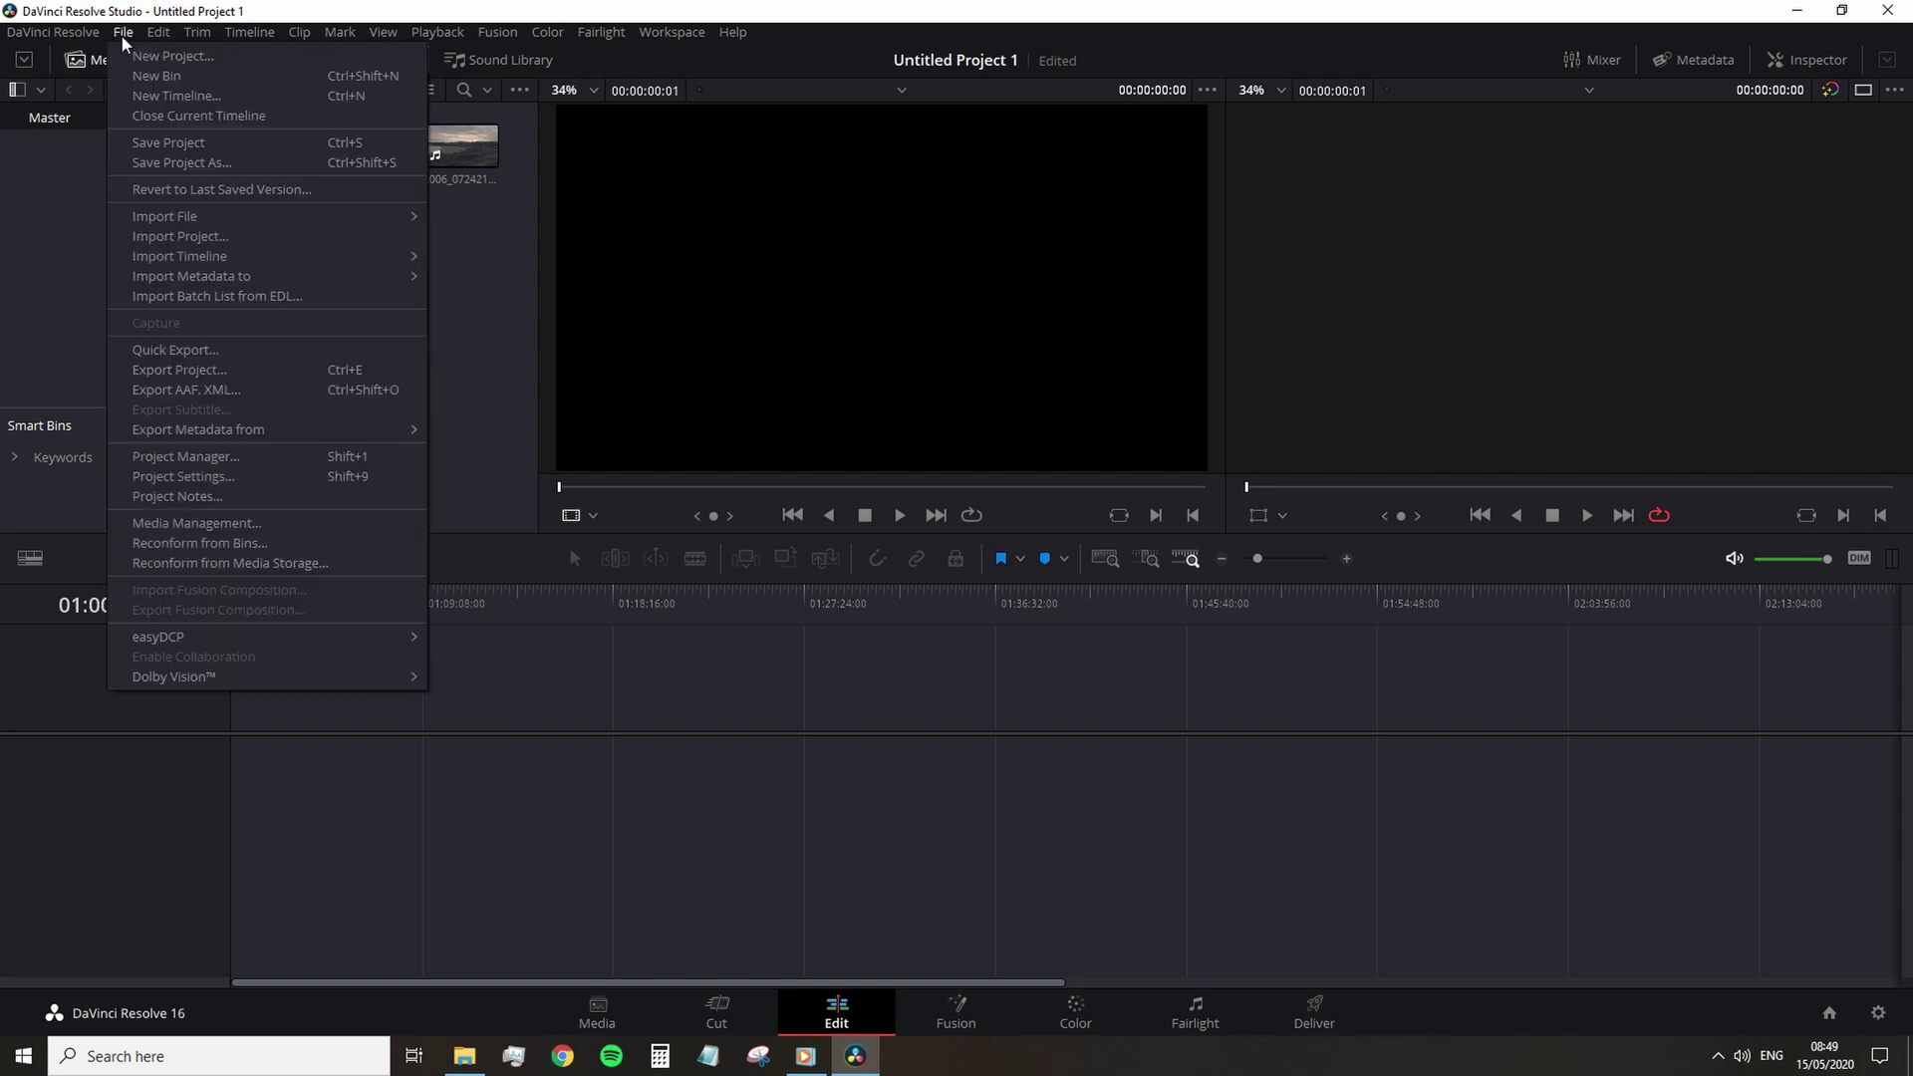
{"action": "left_click", "coordinate": [177, 96]}
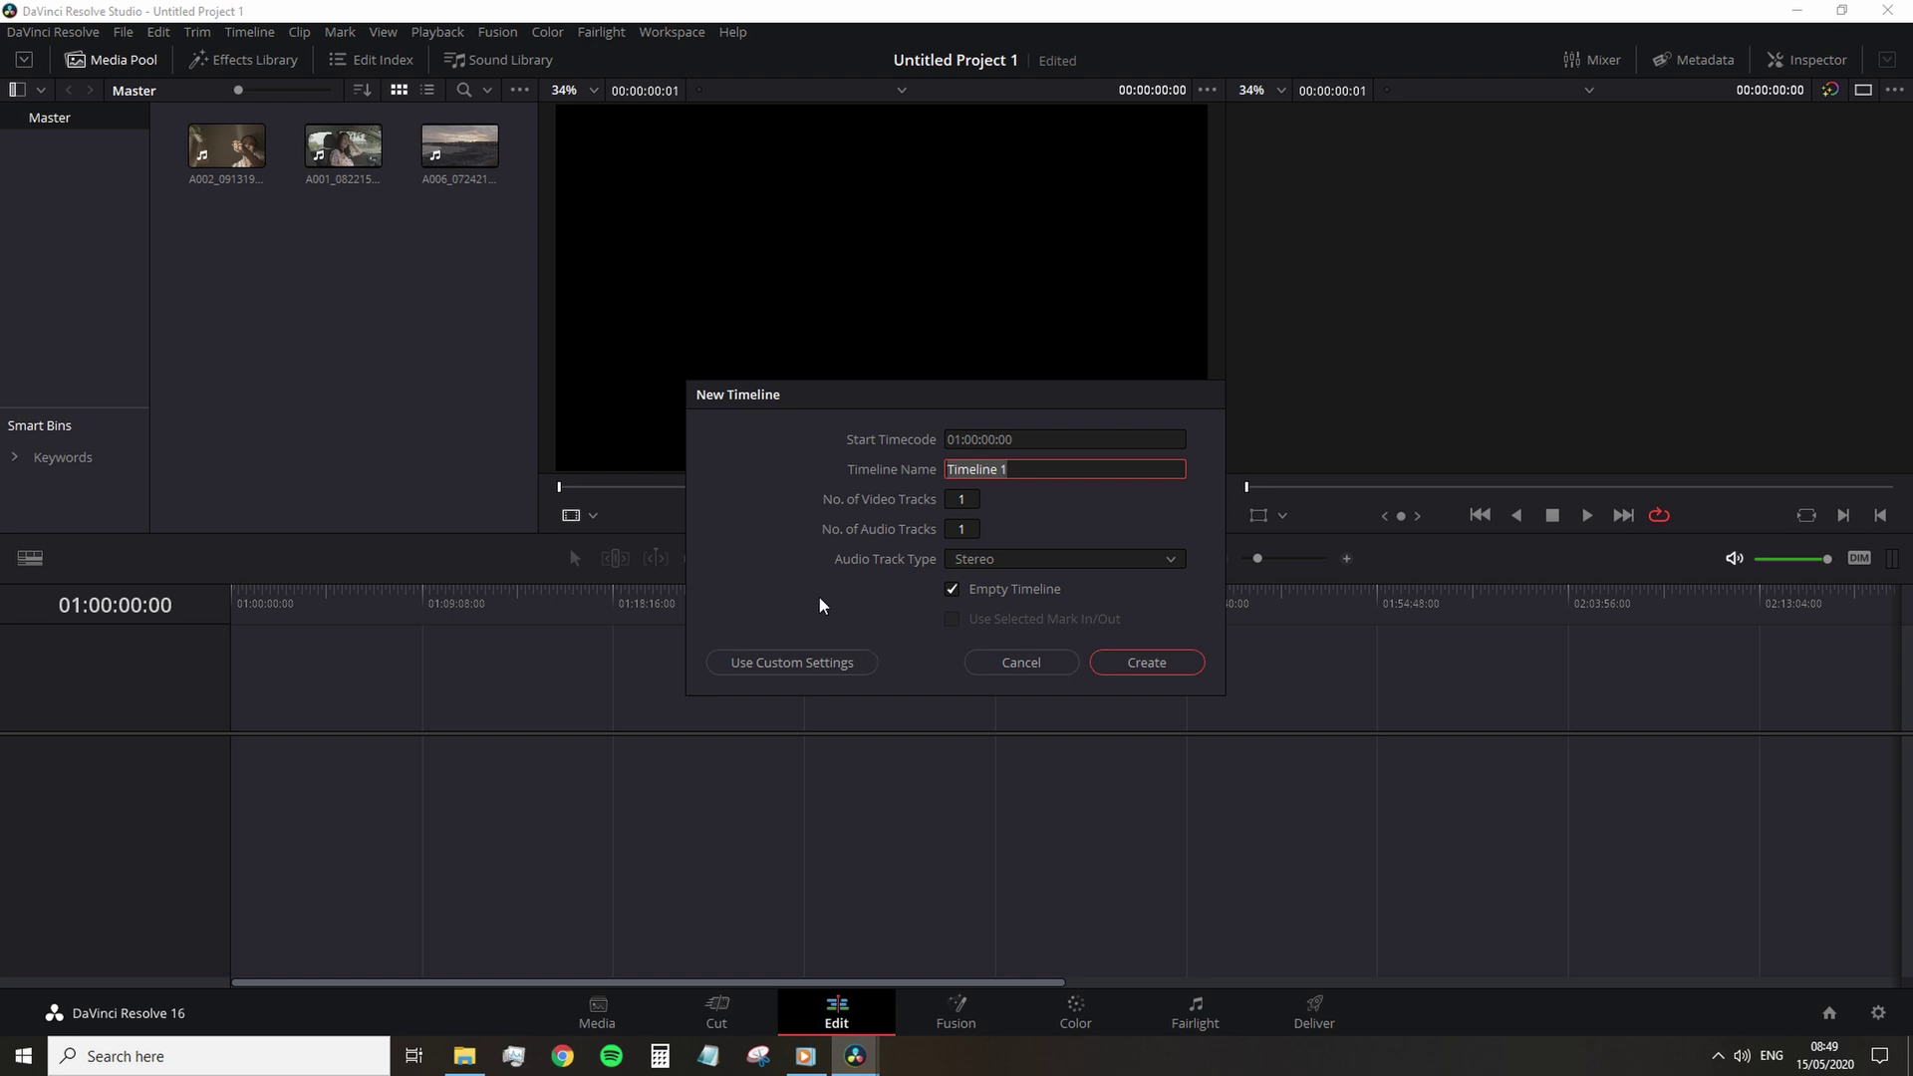
{"action": "left_click", "coordinate": [794, 663]}
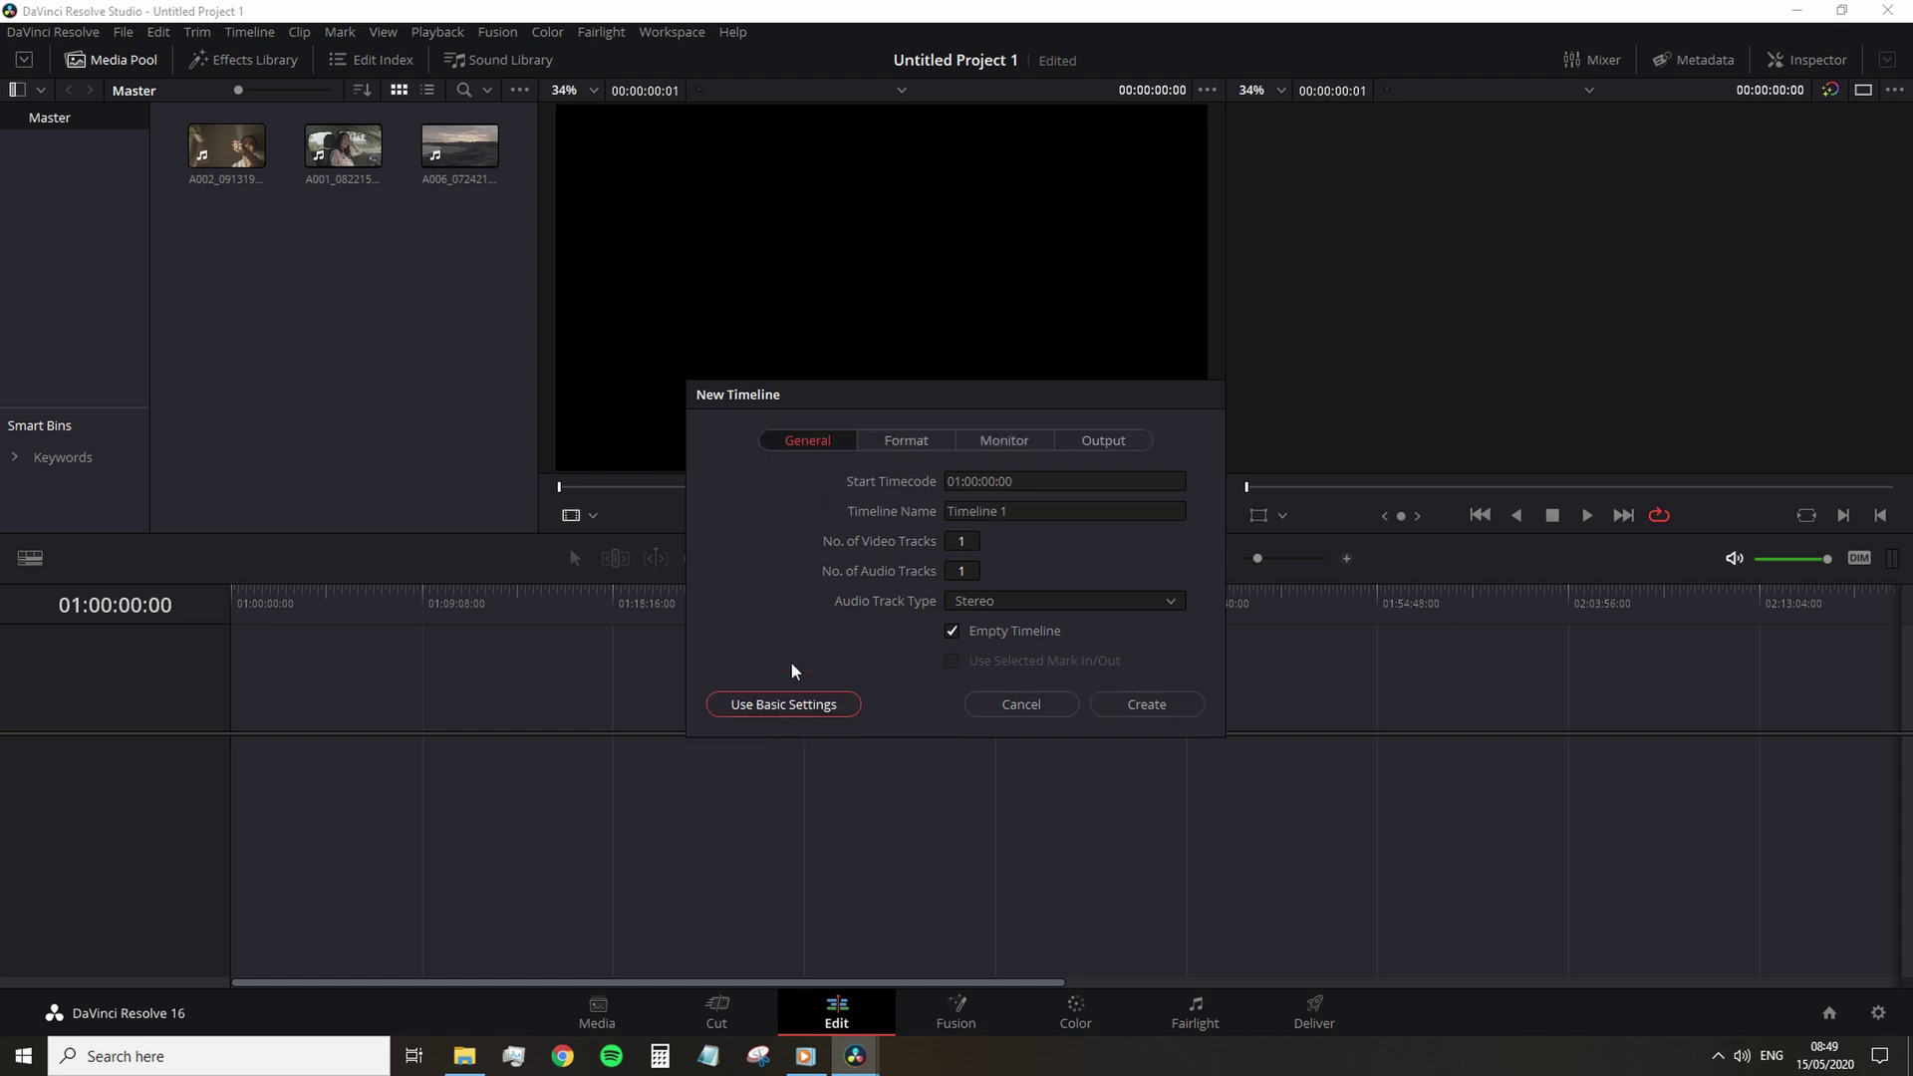
{"action": "left_click", "coordinate": [908, 443]}
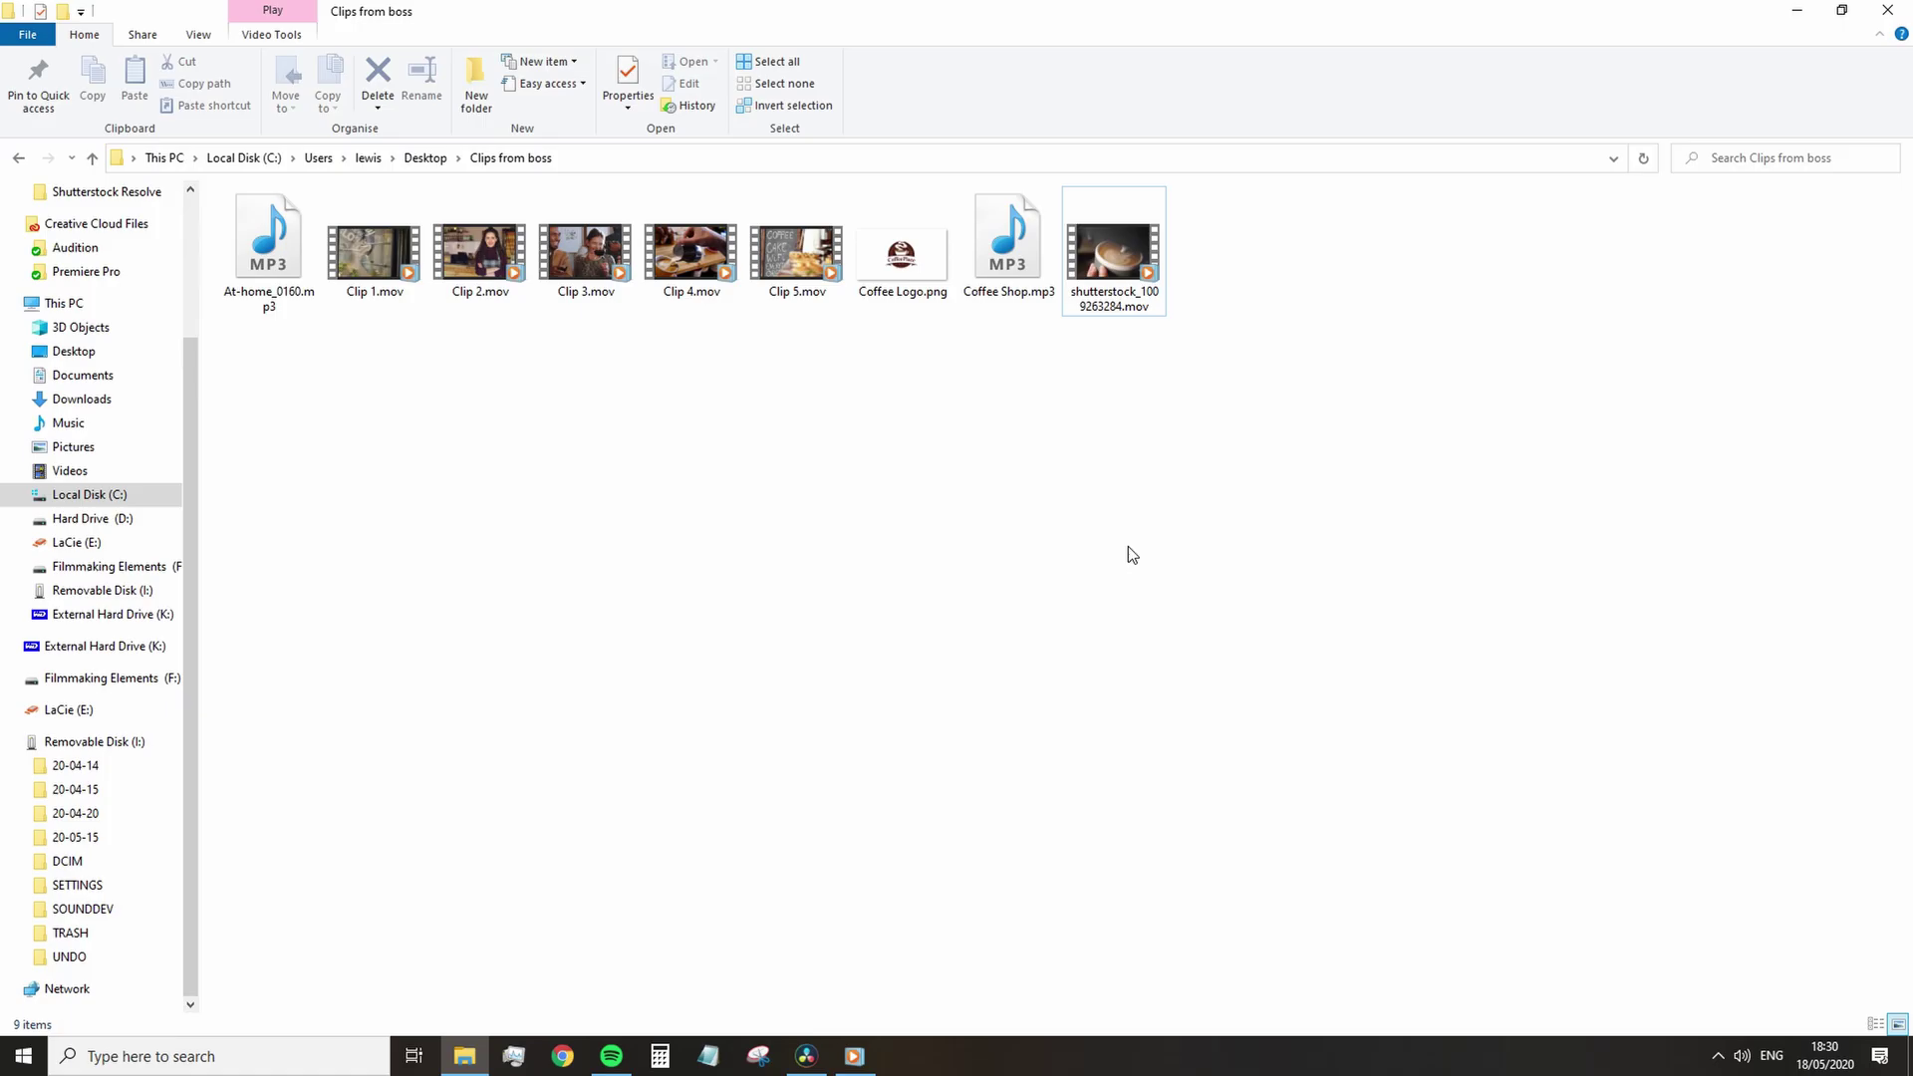
- Confirm shutterstock_1009263284.mov's Details frame rate is 30.00 fps, then return to Resolve
{"action": "right_click", "coordinate": [1131, 255]}
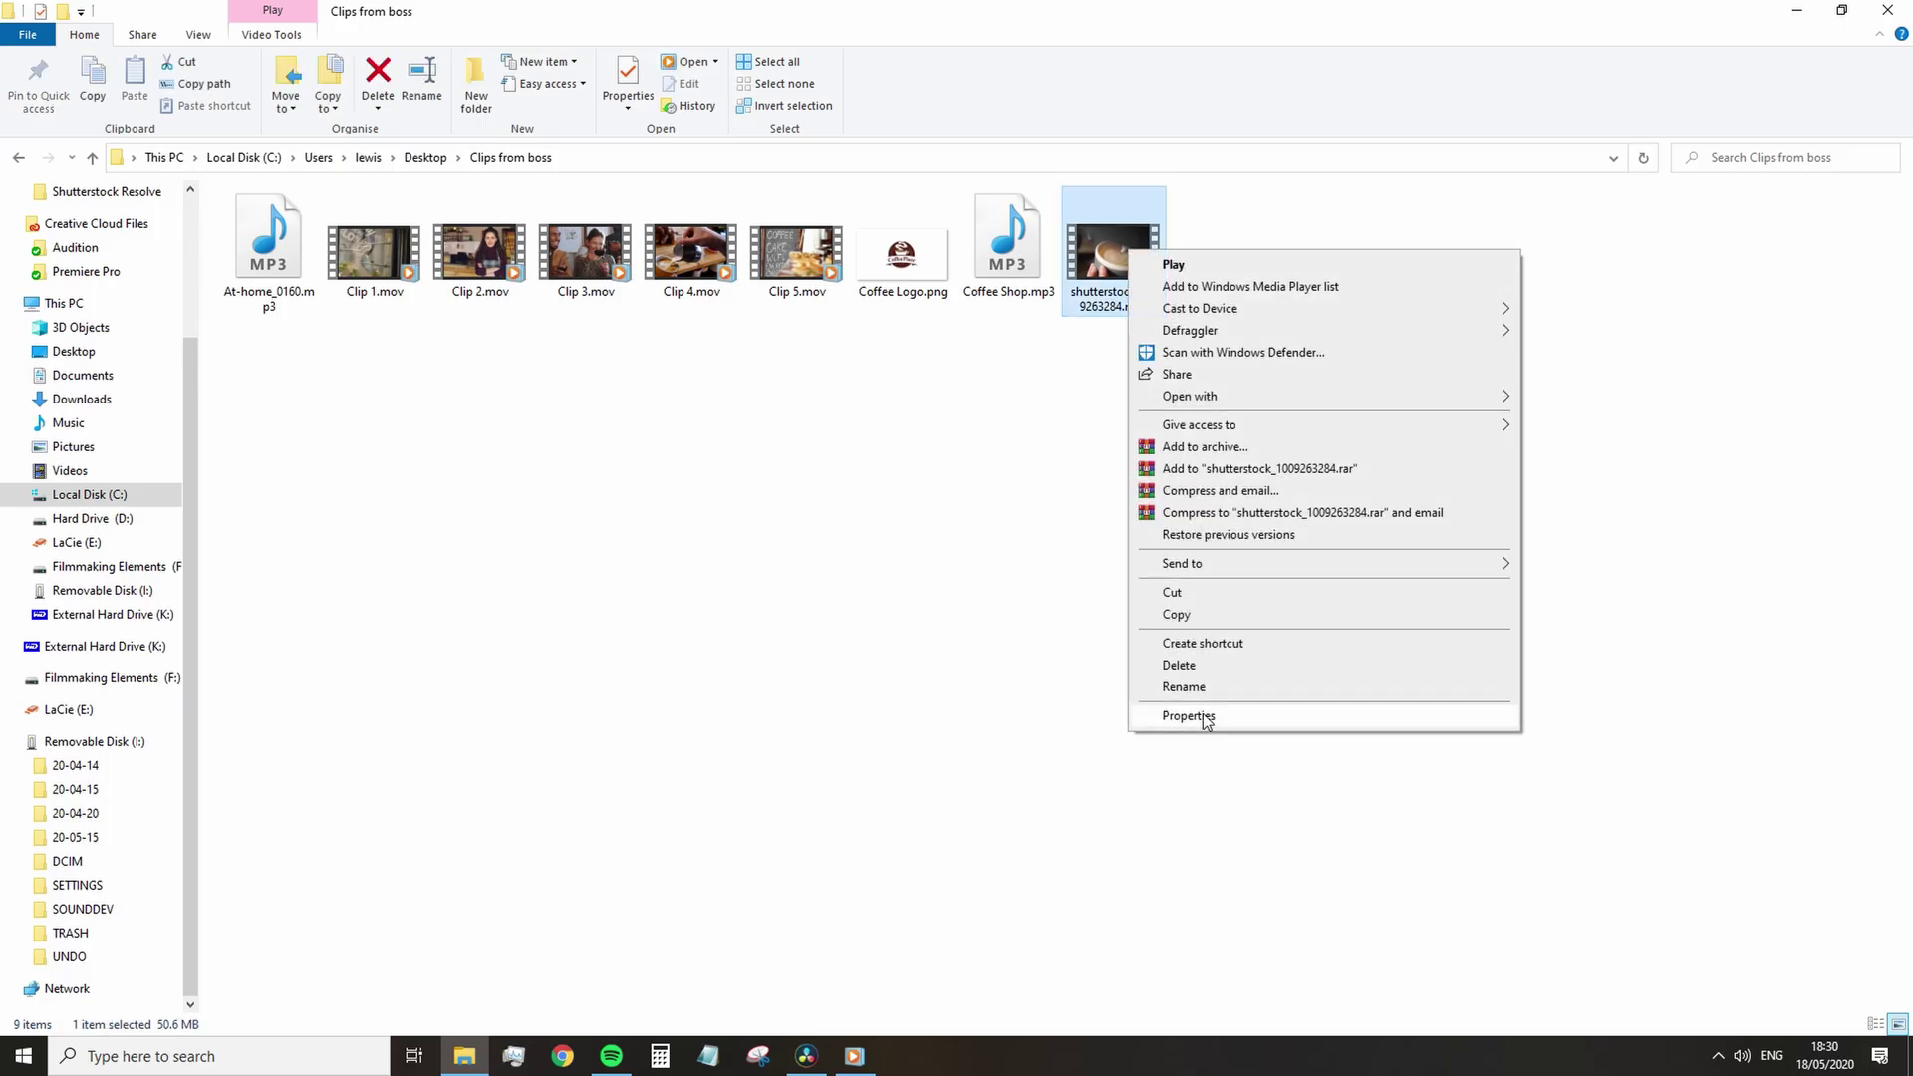
{"action": "left_click", "coordinate": [1203, 715]}
{"action": "left_click", "coordinate": [1261, 304]}
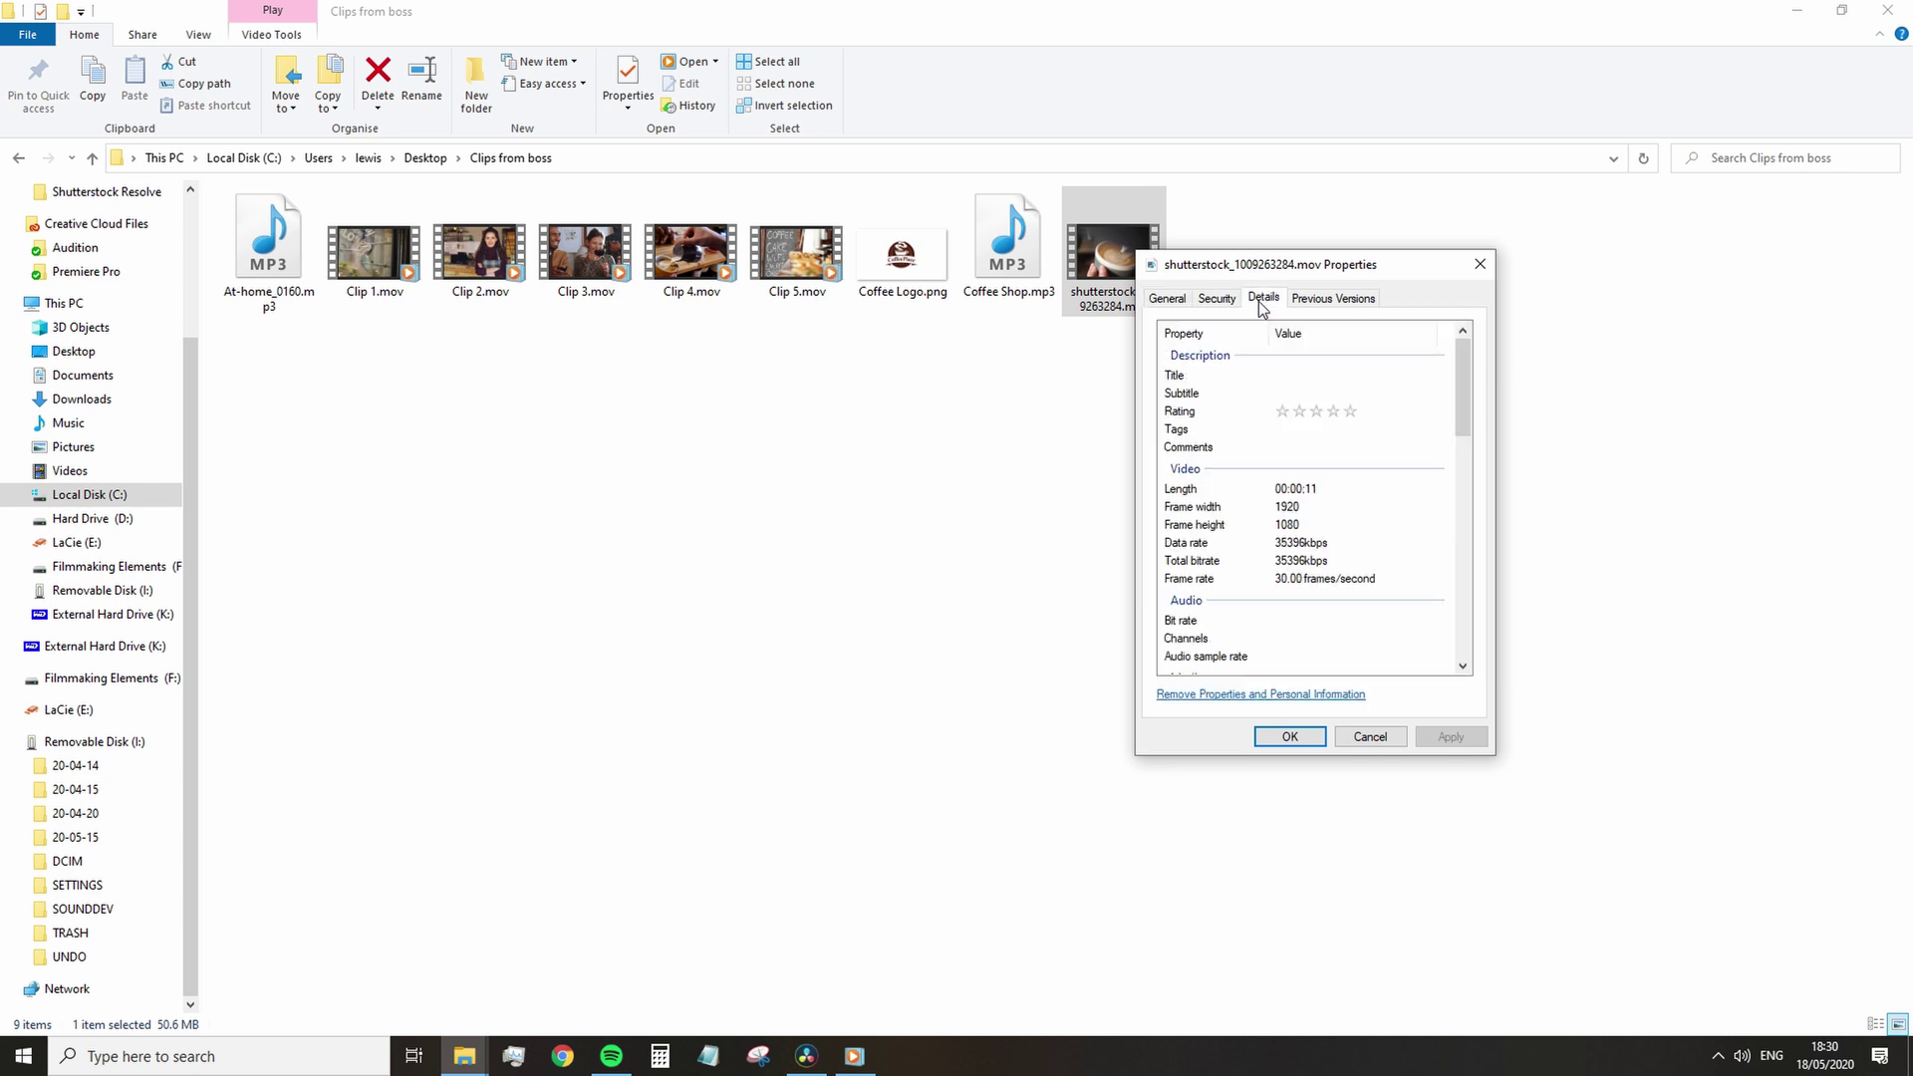
{"action": "left_click", "coordinate": [1293, 582]}
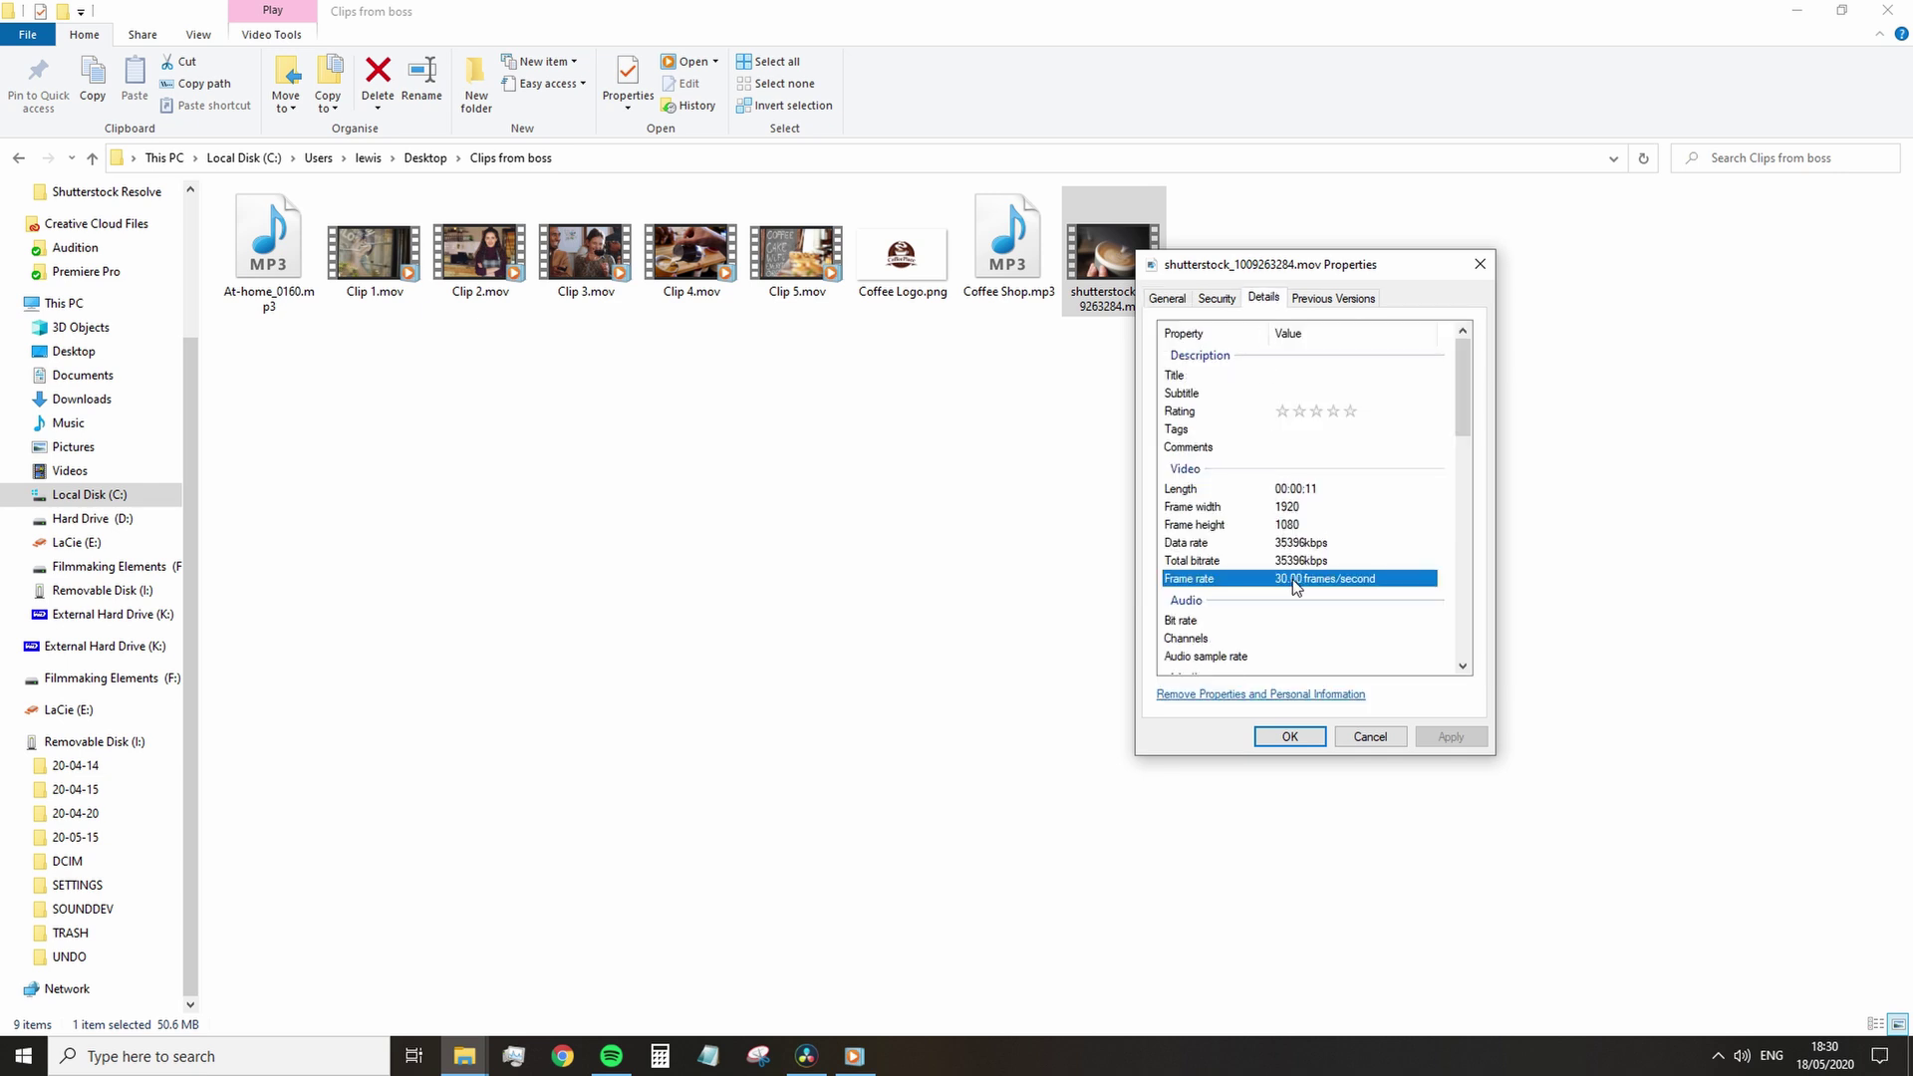
{"action": "left_click", "coordinate": [806, 1056]}
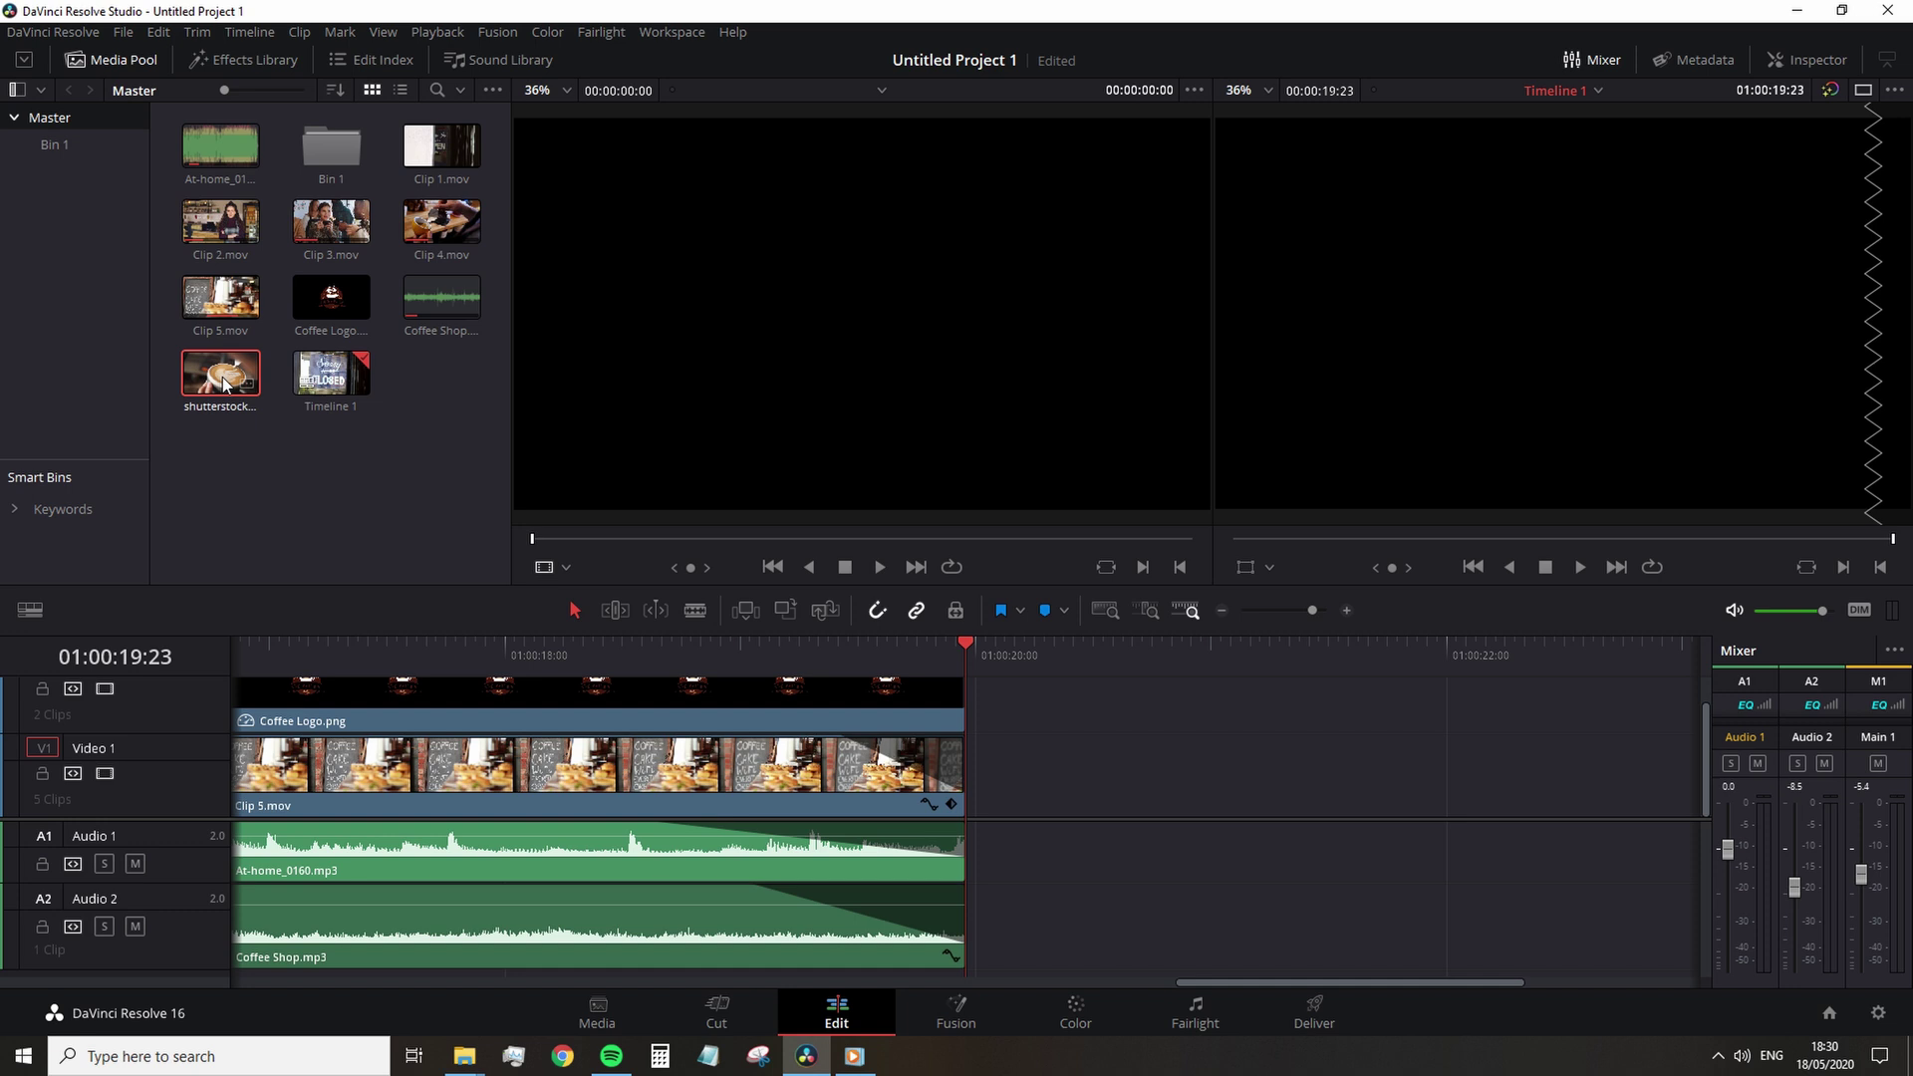
- Create the empty Timeline 1 after checking the shutterstock clip's metadata
{"action": "left_click", "coordinate": [1705, 62]}
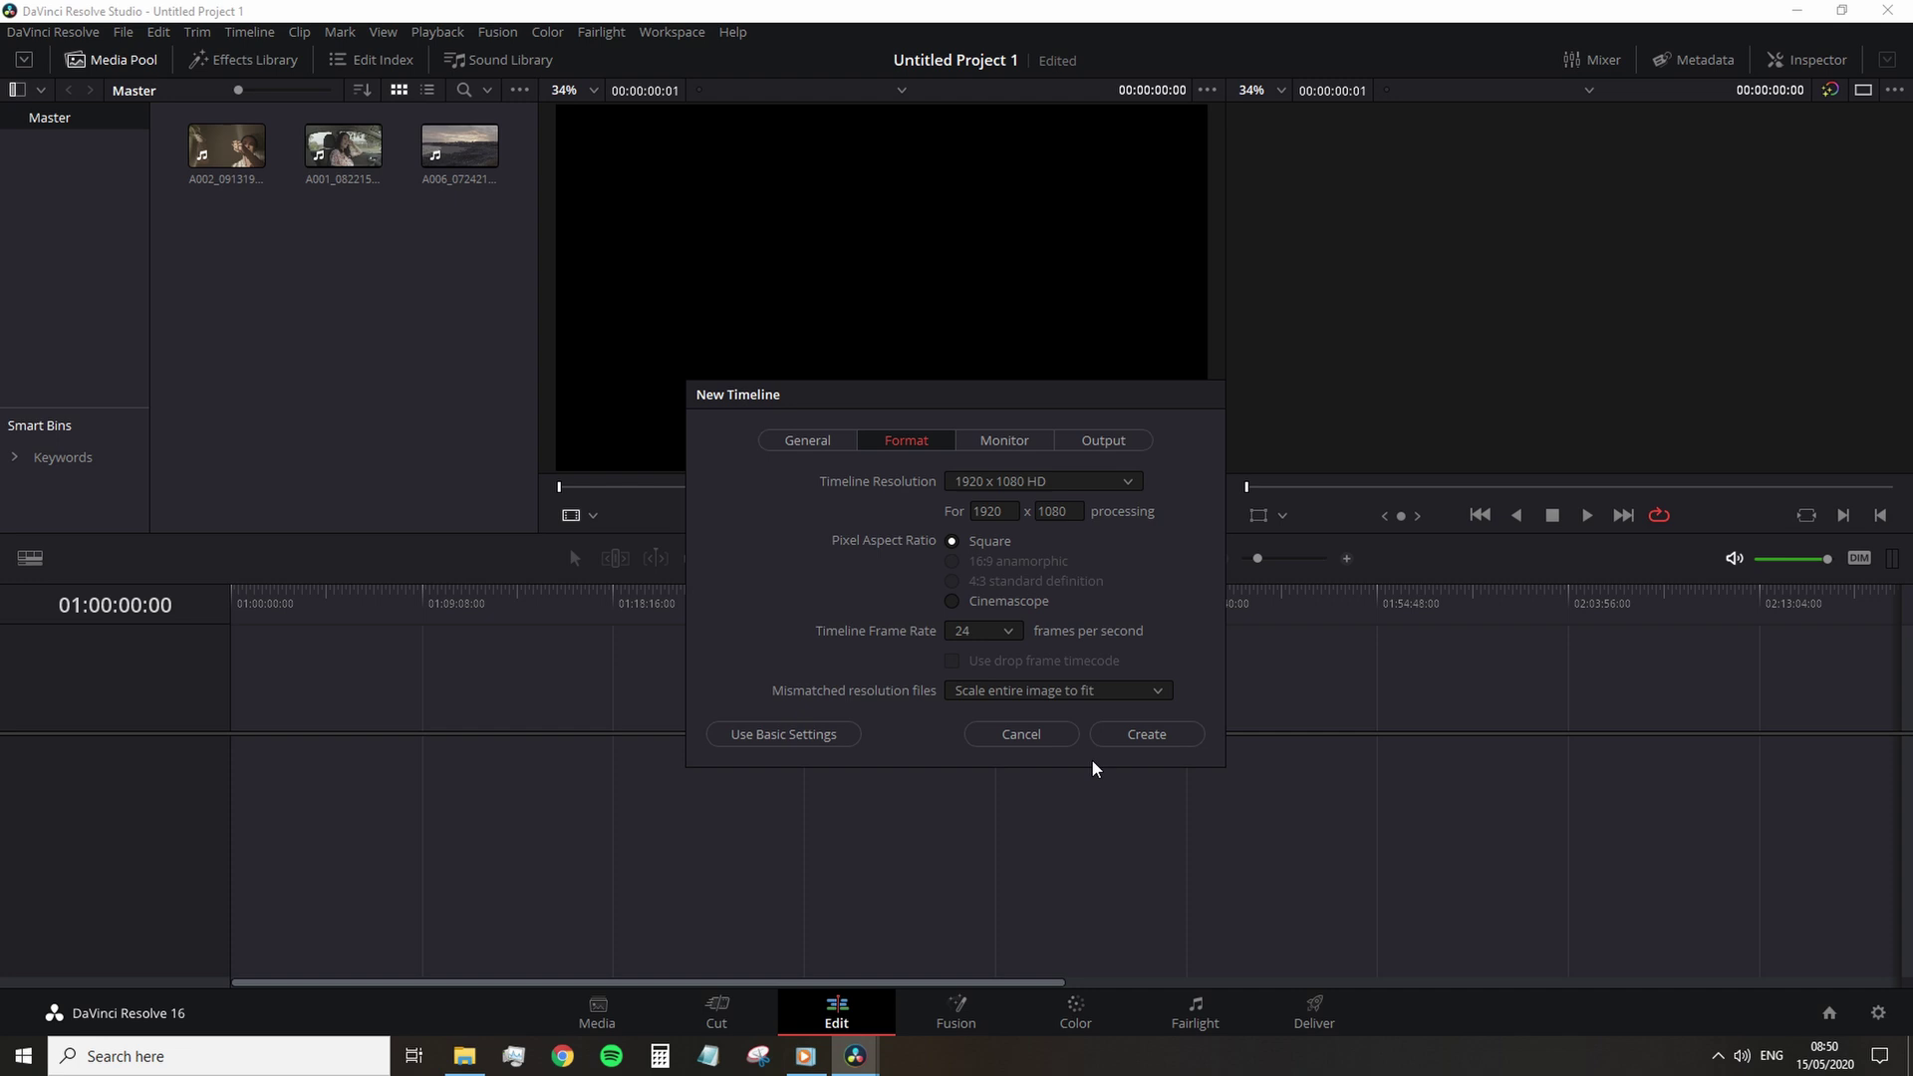
{"action": "left_click", "coordinate": [1118, 735]}
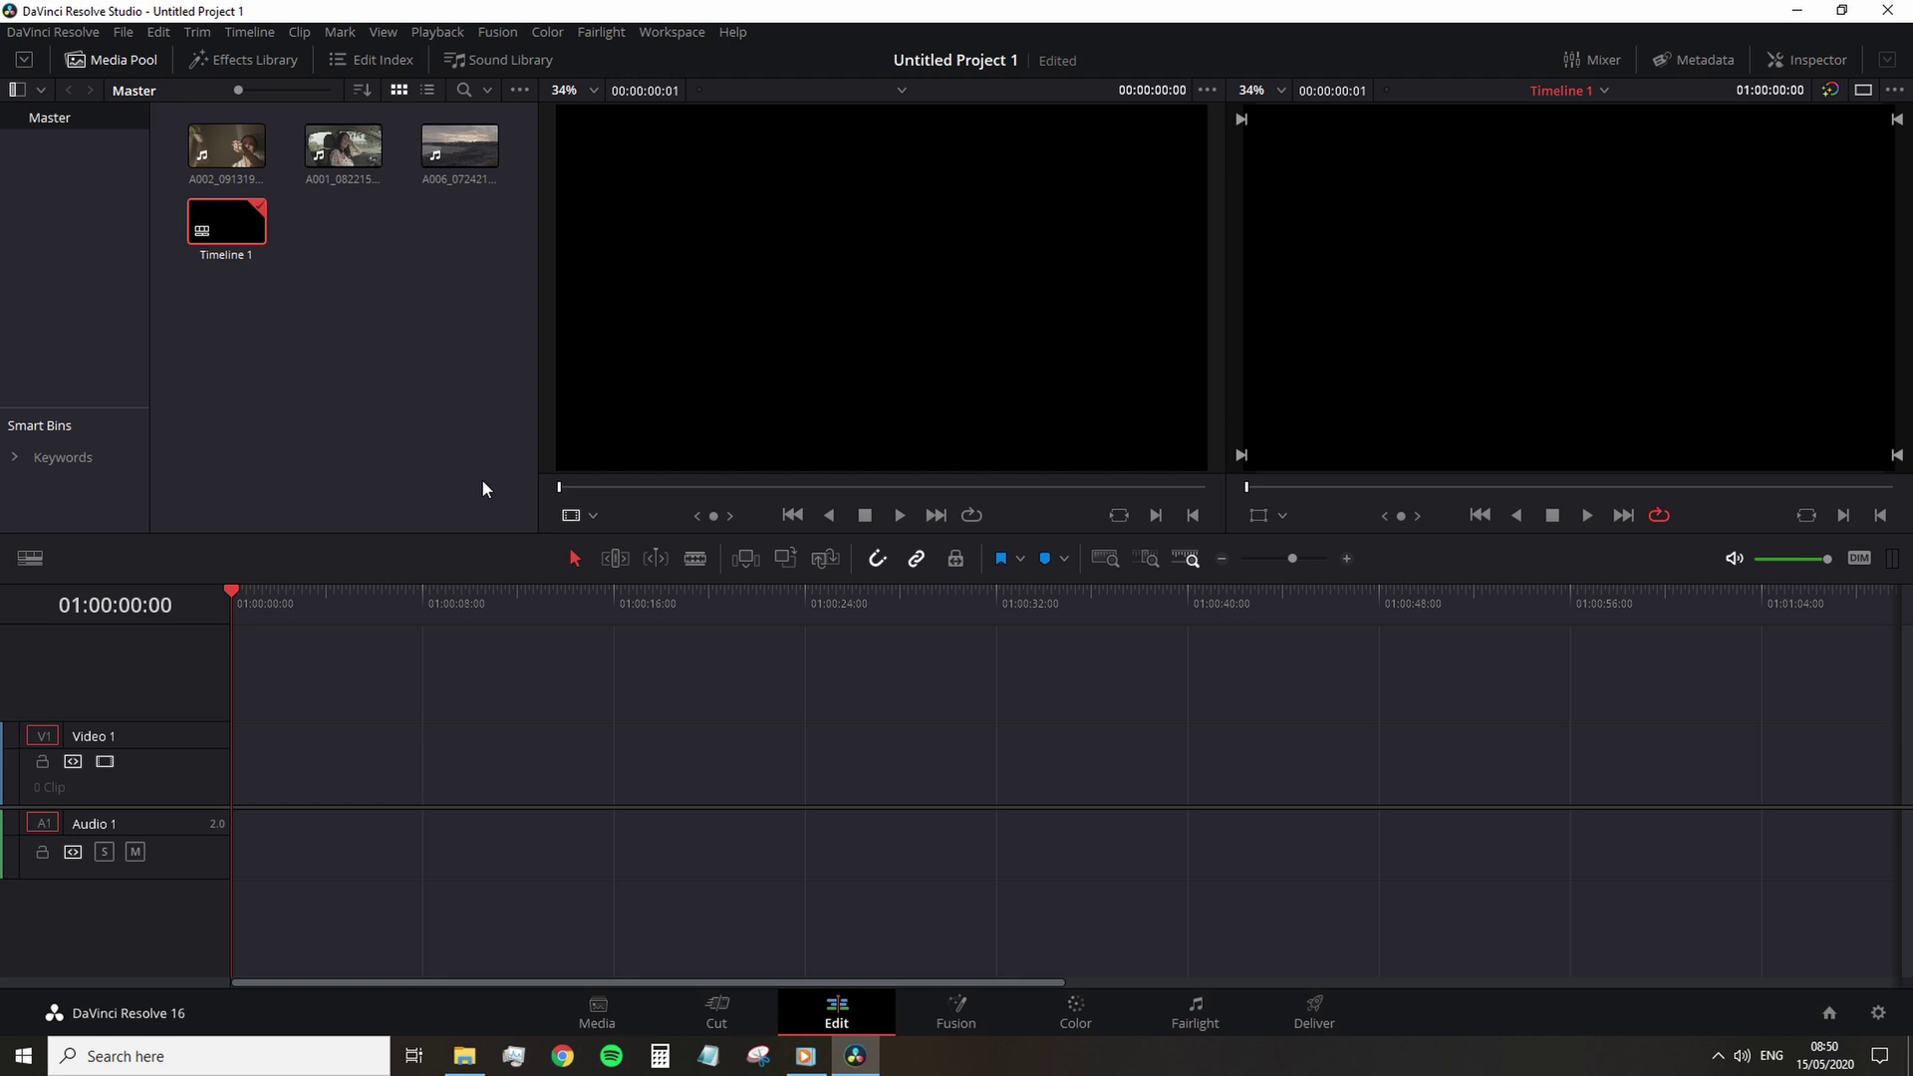
{"action": "left_click", "coordinate": [256, 68]}
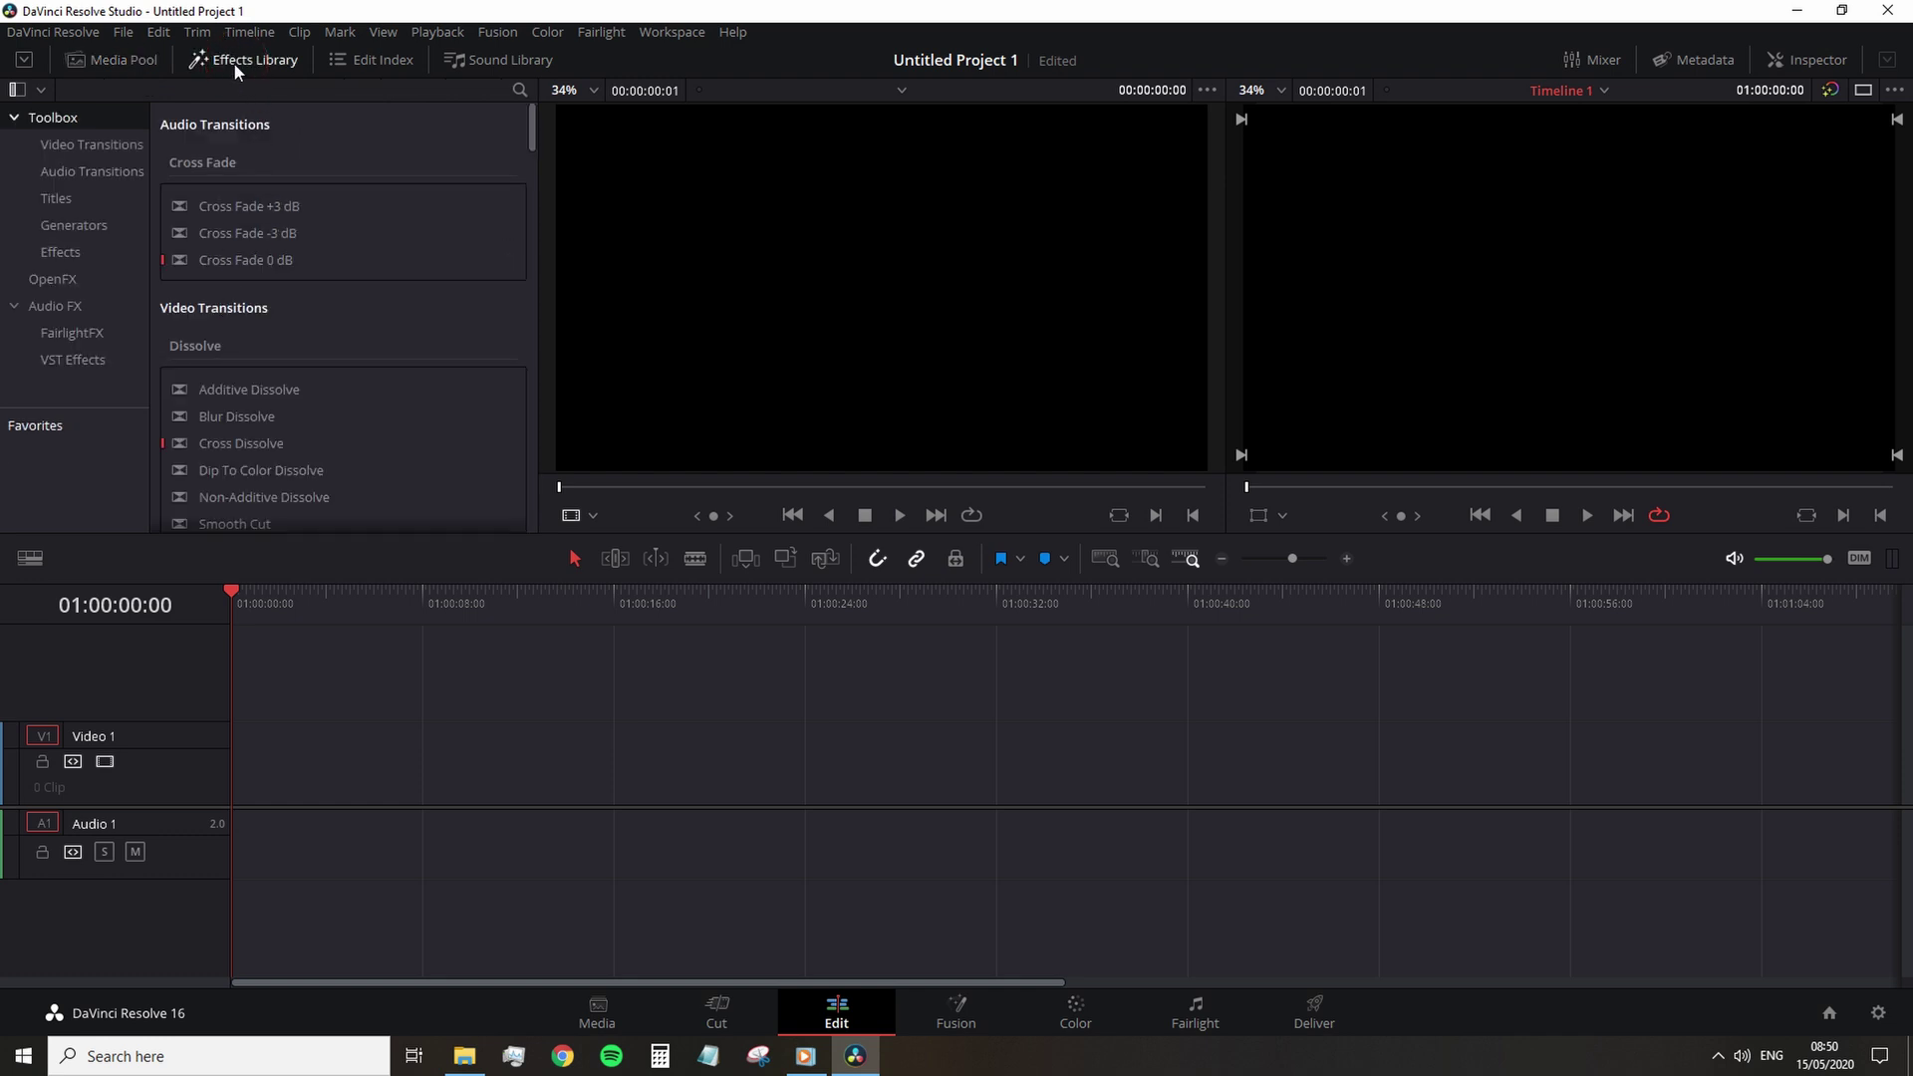
{"action": "left_click", "coordinate": [195, 64]}
{"action": "left_click", "coordinate": [213, 60]}
{"action": "left_click", "coordinate": [24, 61]}
{"action": "left_click", "coordinate": [24, 62]}
{"action": "left_click", "coordinate": [218, 56]}
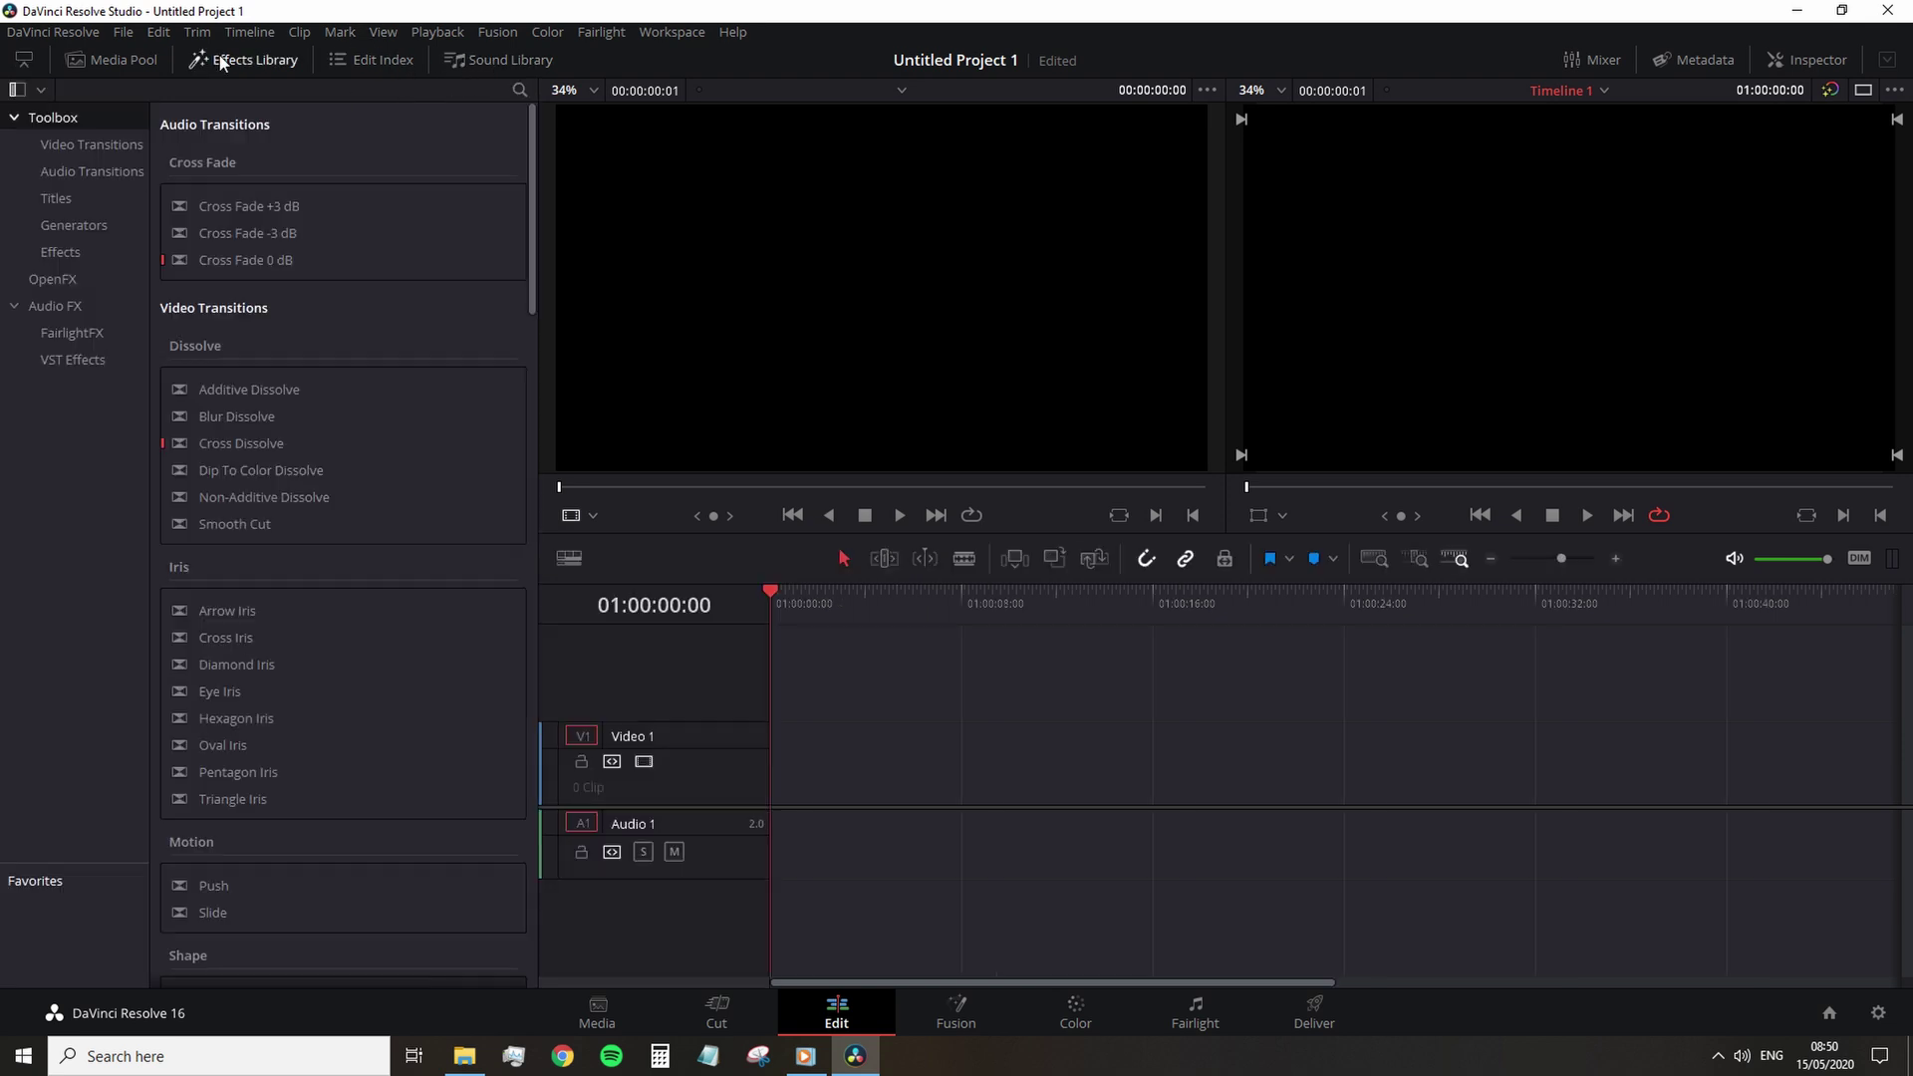
{"action": "left_click", "coordinate": [124, 54]}
{"action": "left_click", "coordinate": [219, 57]}
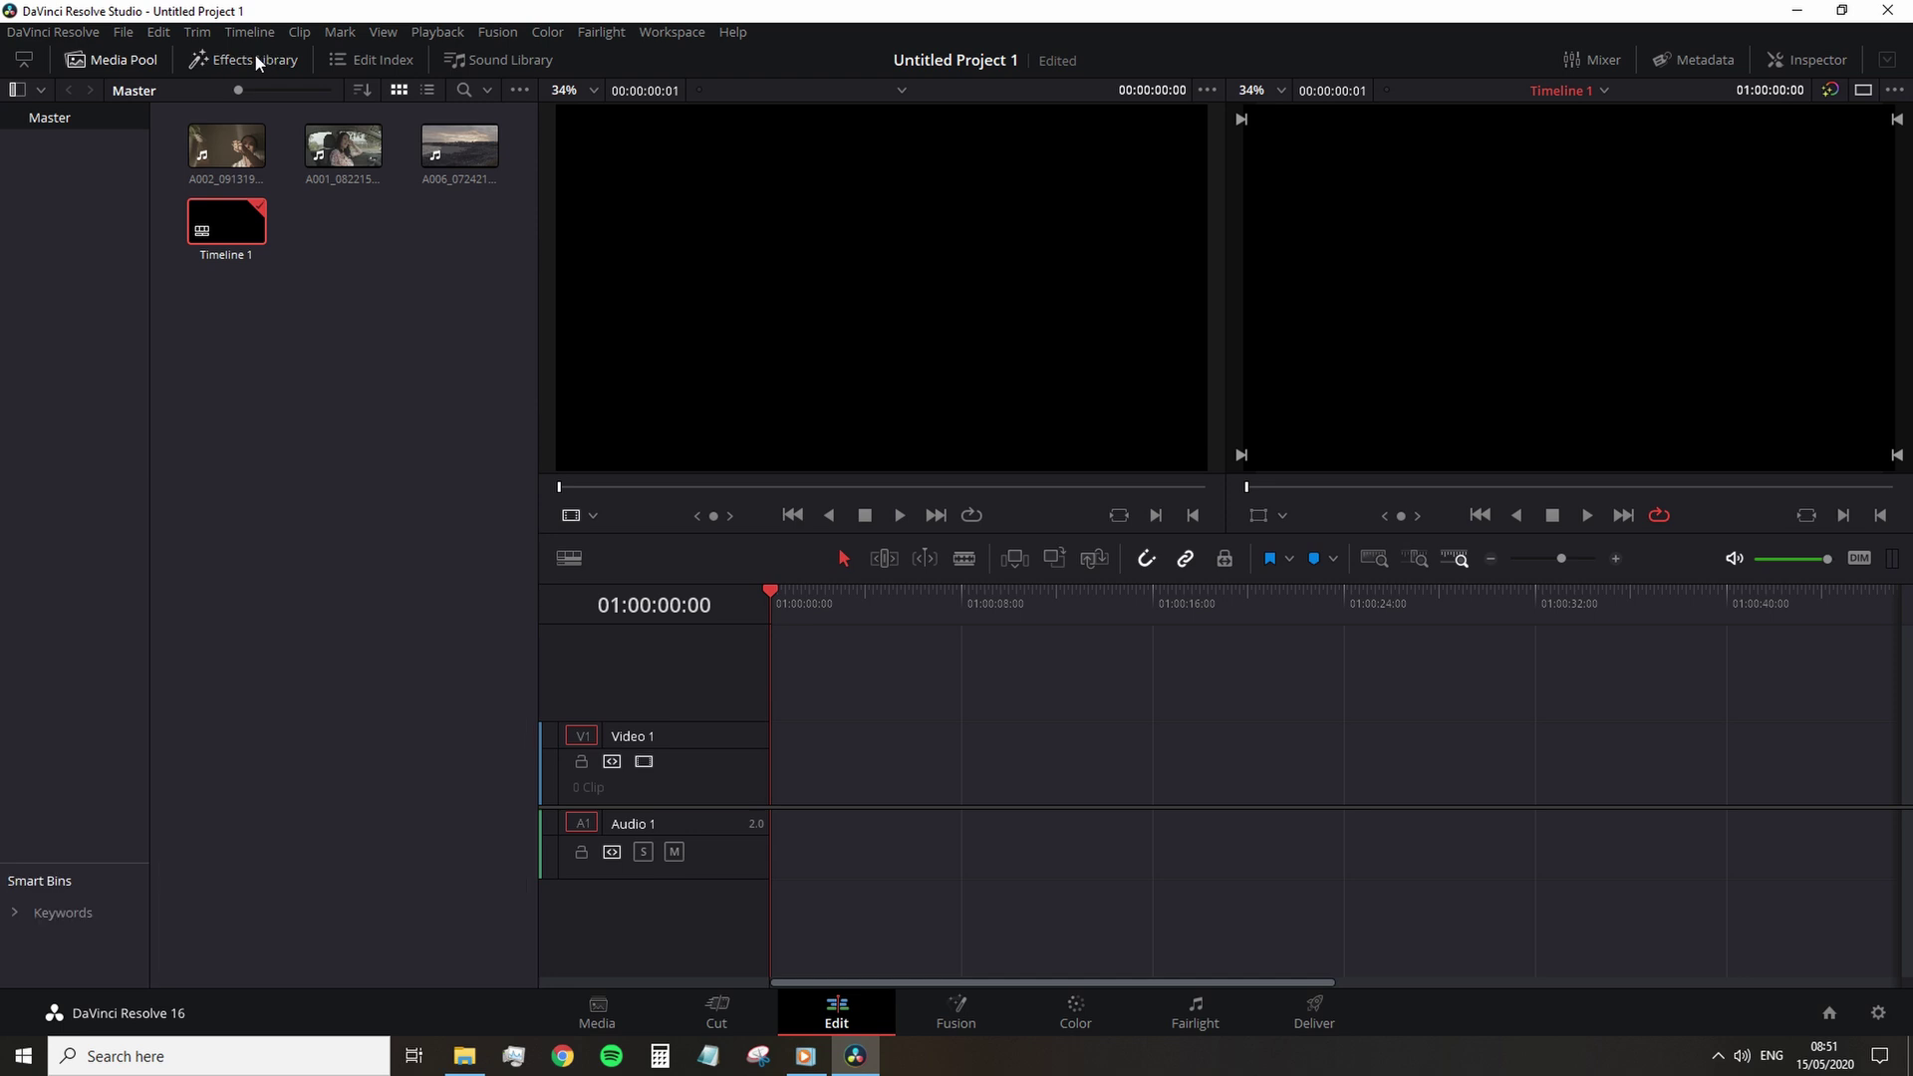
{"action": "left_click", "coordinate": [26, 64]}
{"action": "left_click", "coordinate": [226, 57]}
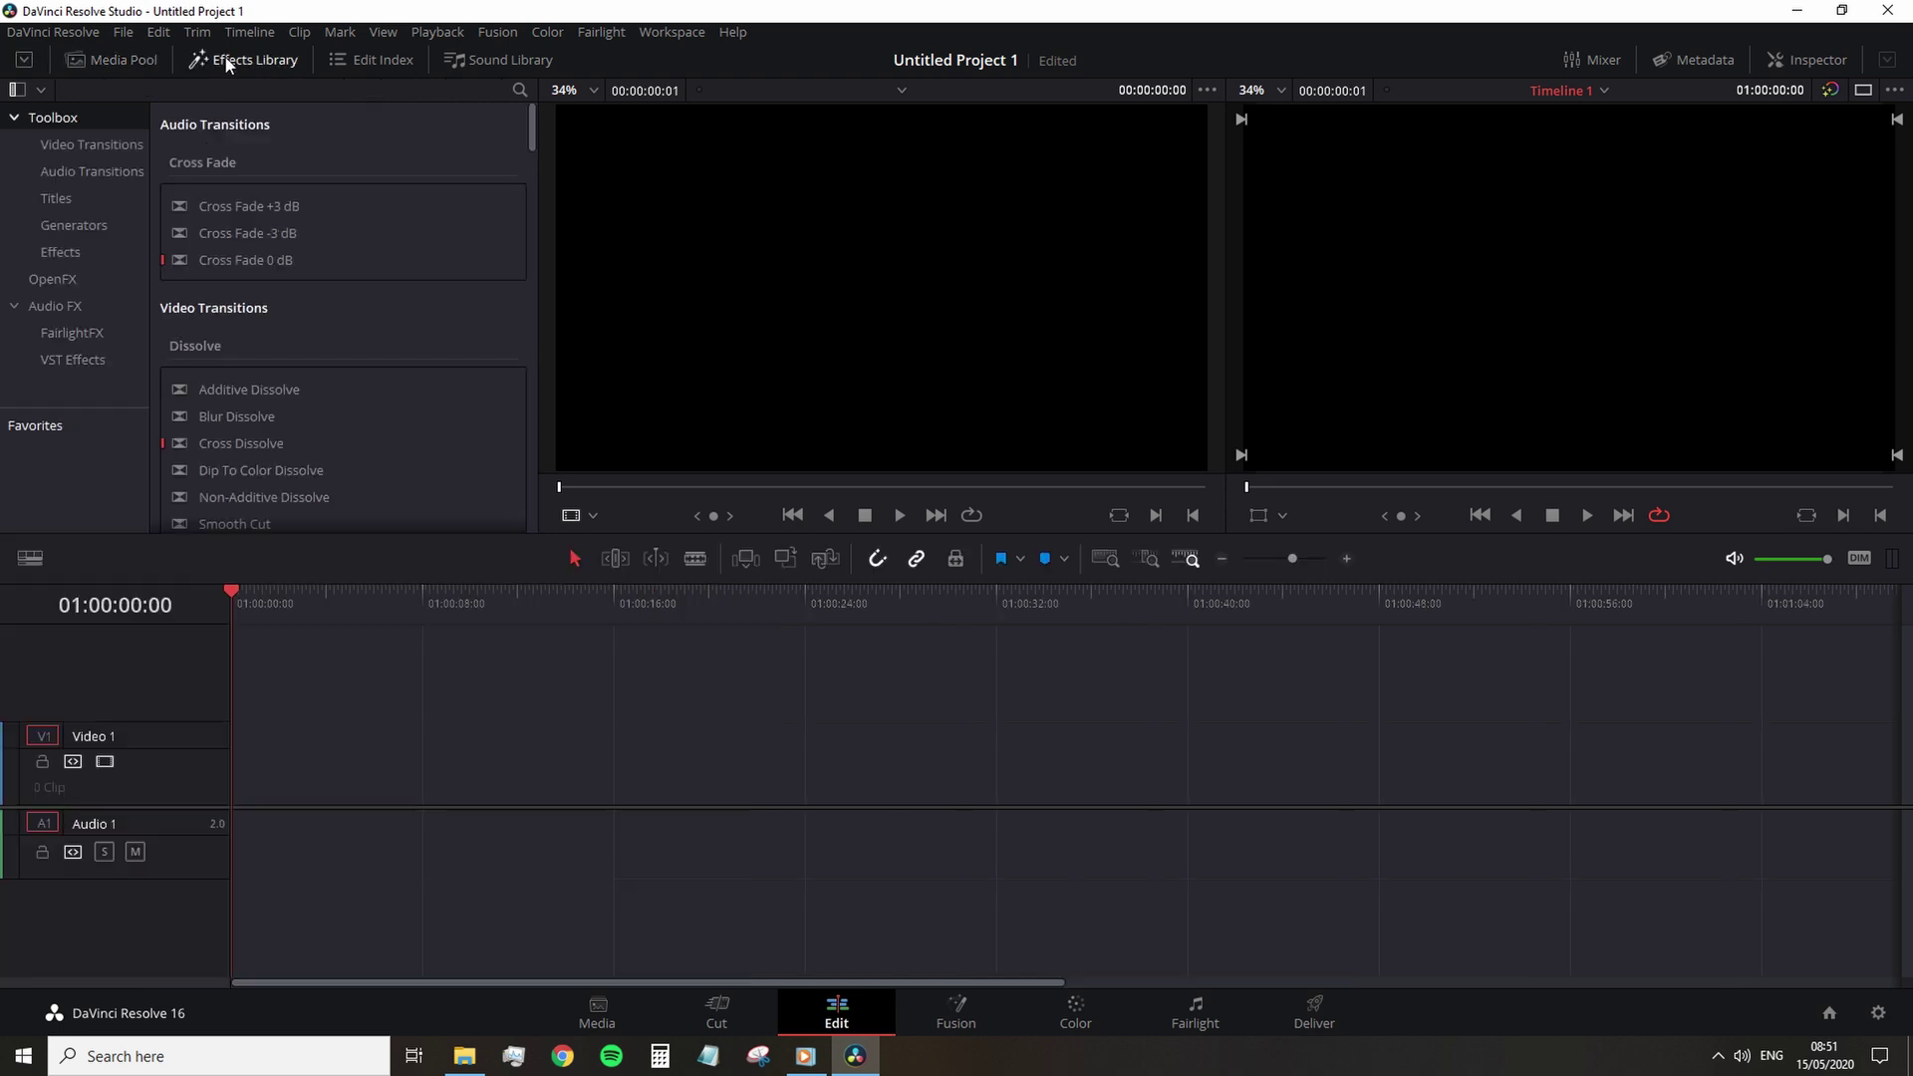
{"action": "scroll", "coordinate": [263, 295], "scroll_direction": "down", "scroll_amount": 8}
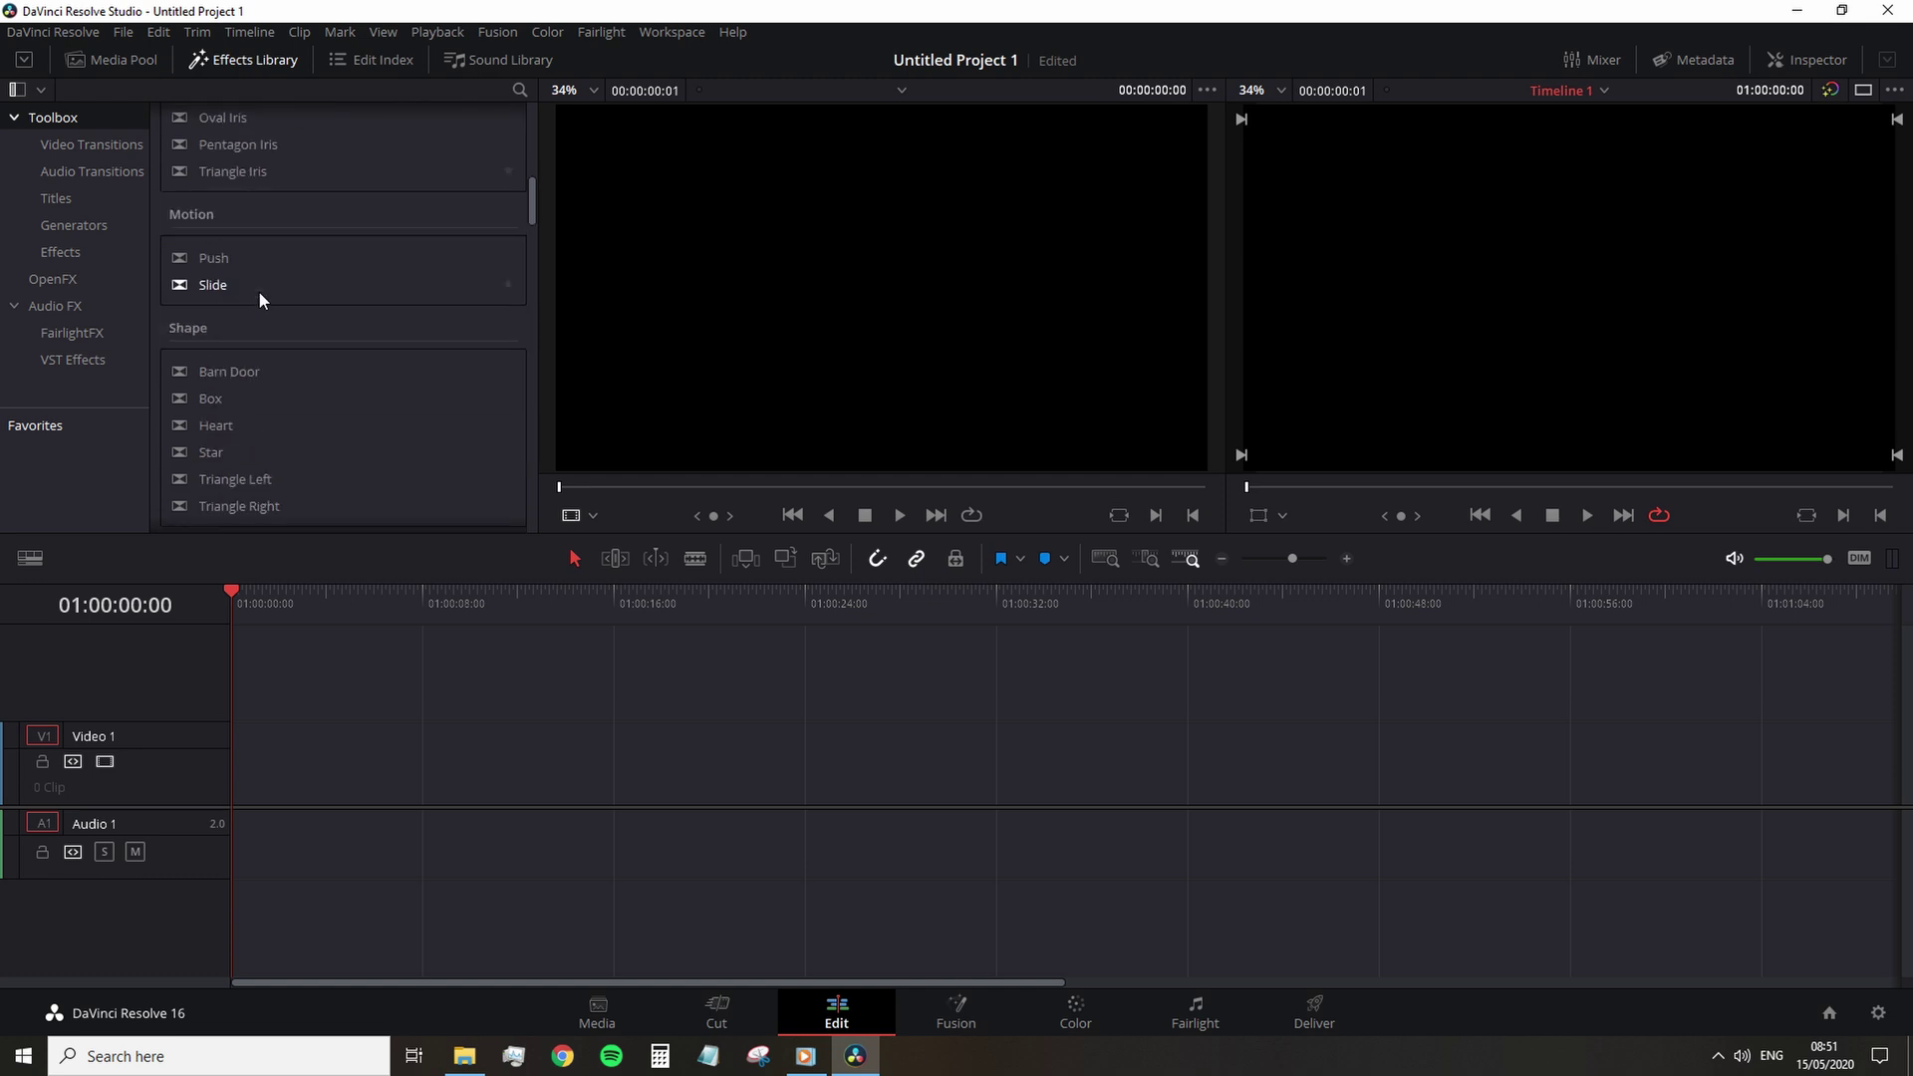
{"action": "scroll", "coordinate": [259, 290], "scroll_direction": "down", "scroll_amount": 3}
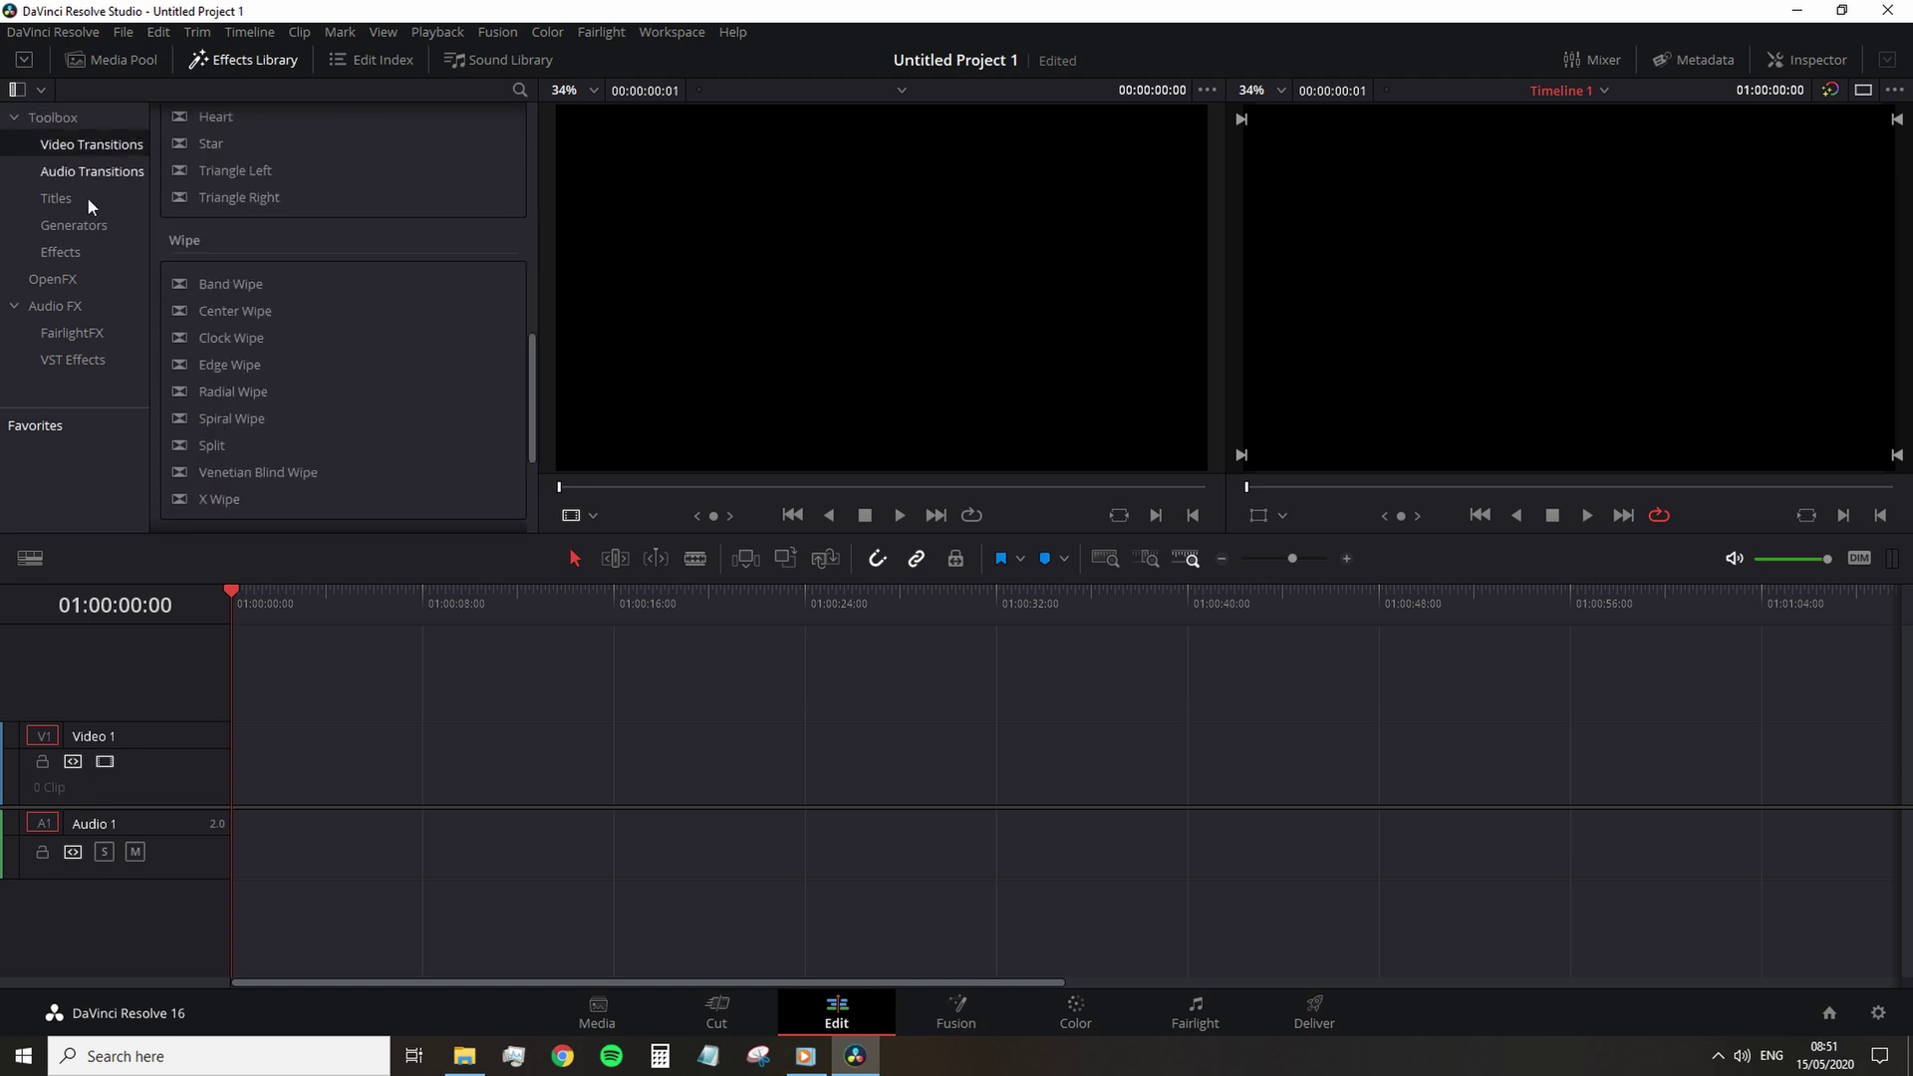
{"action": "left_click", "coordinate": [62, 252]}
{"action": "left_click", "coordinate": [60, 197]}
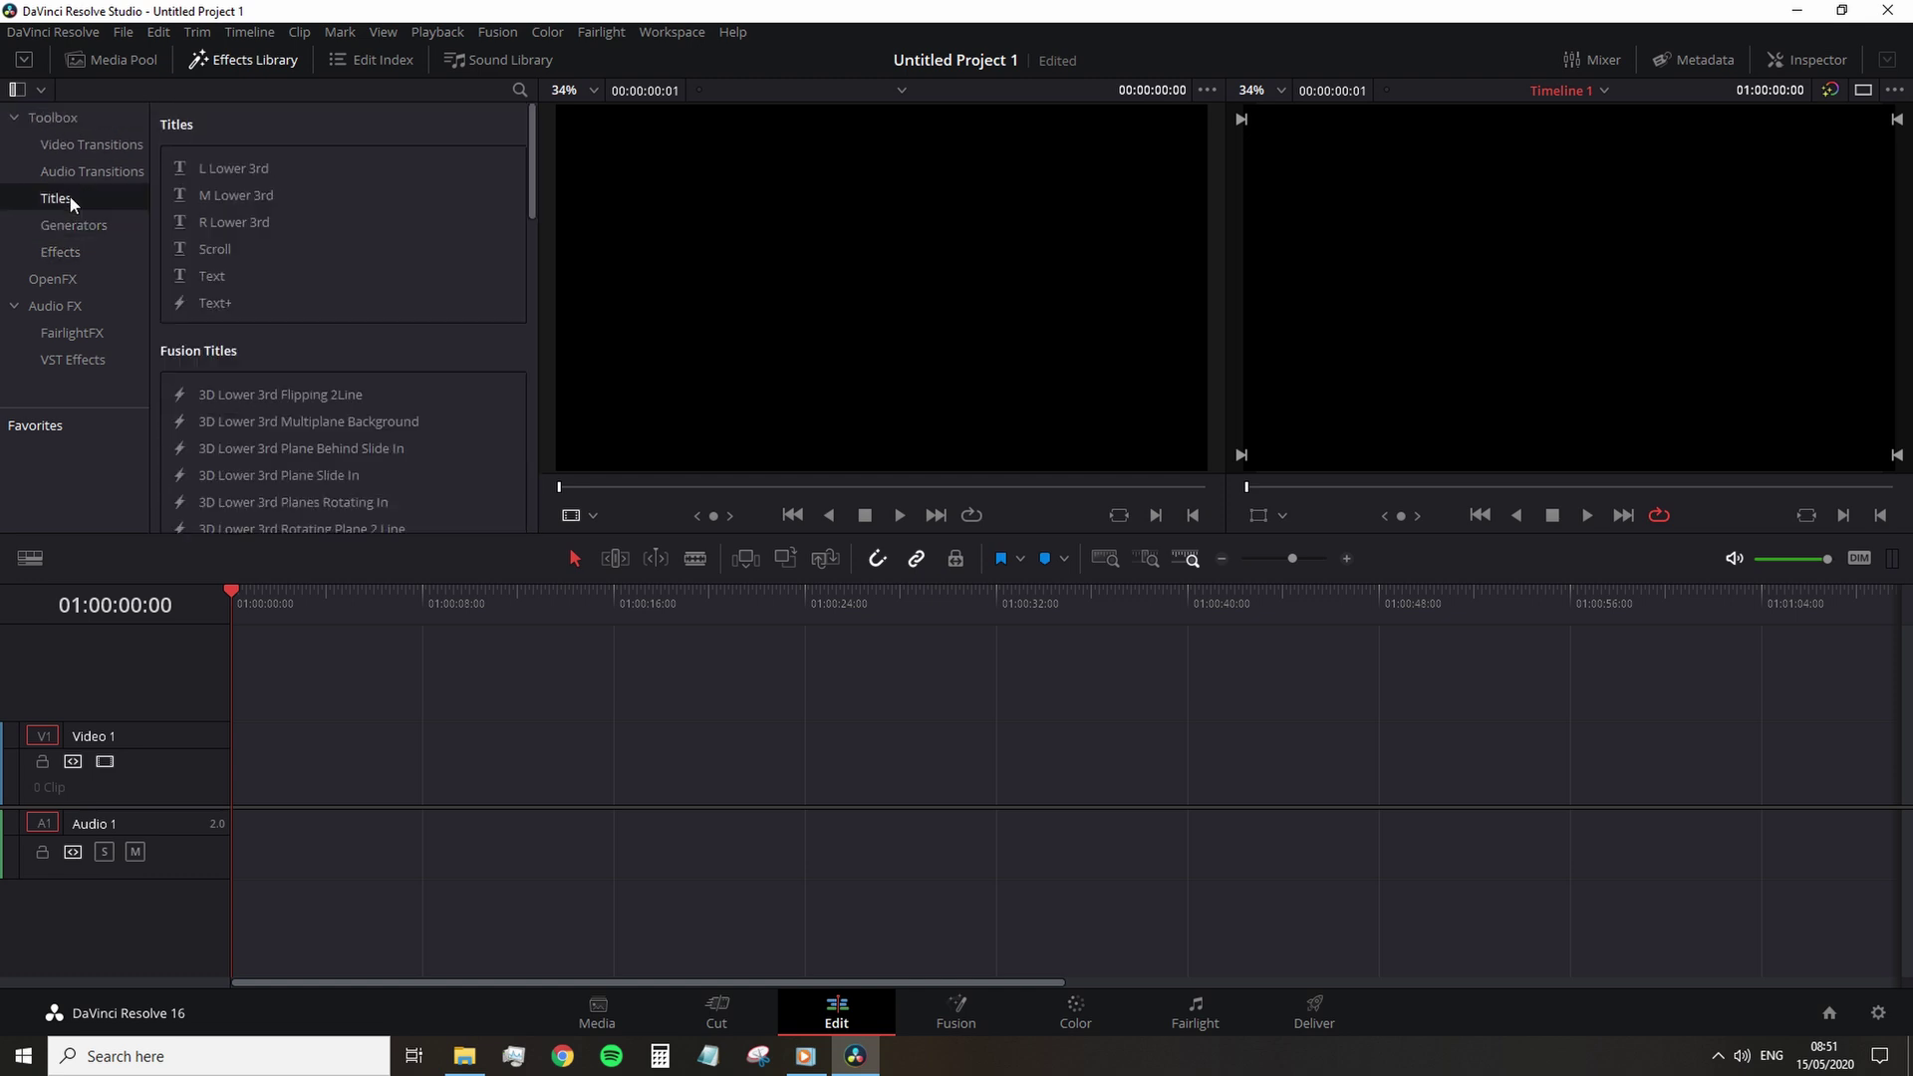
{"action": "left_click", "coordinate": [124, 59]}
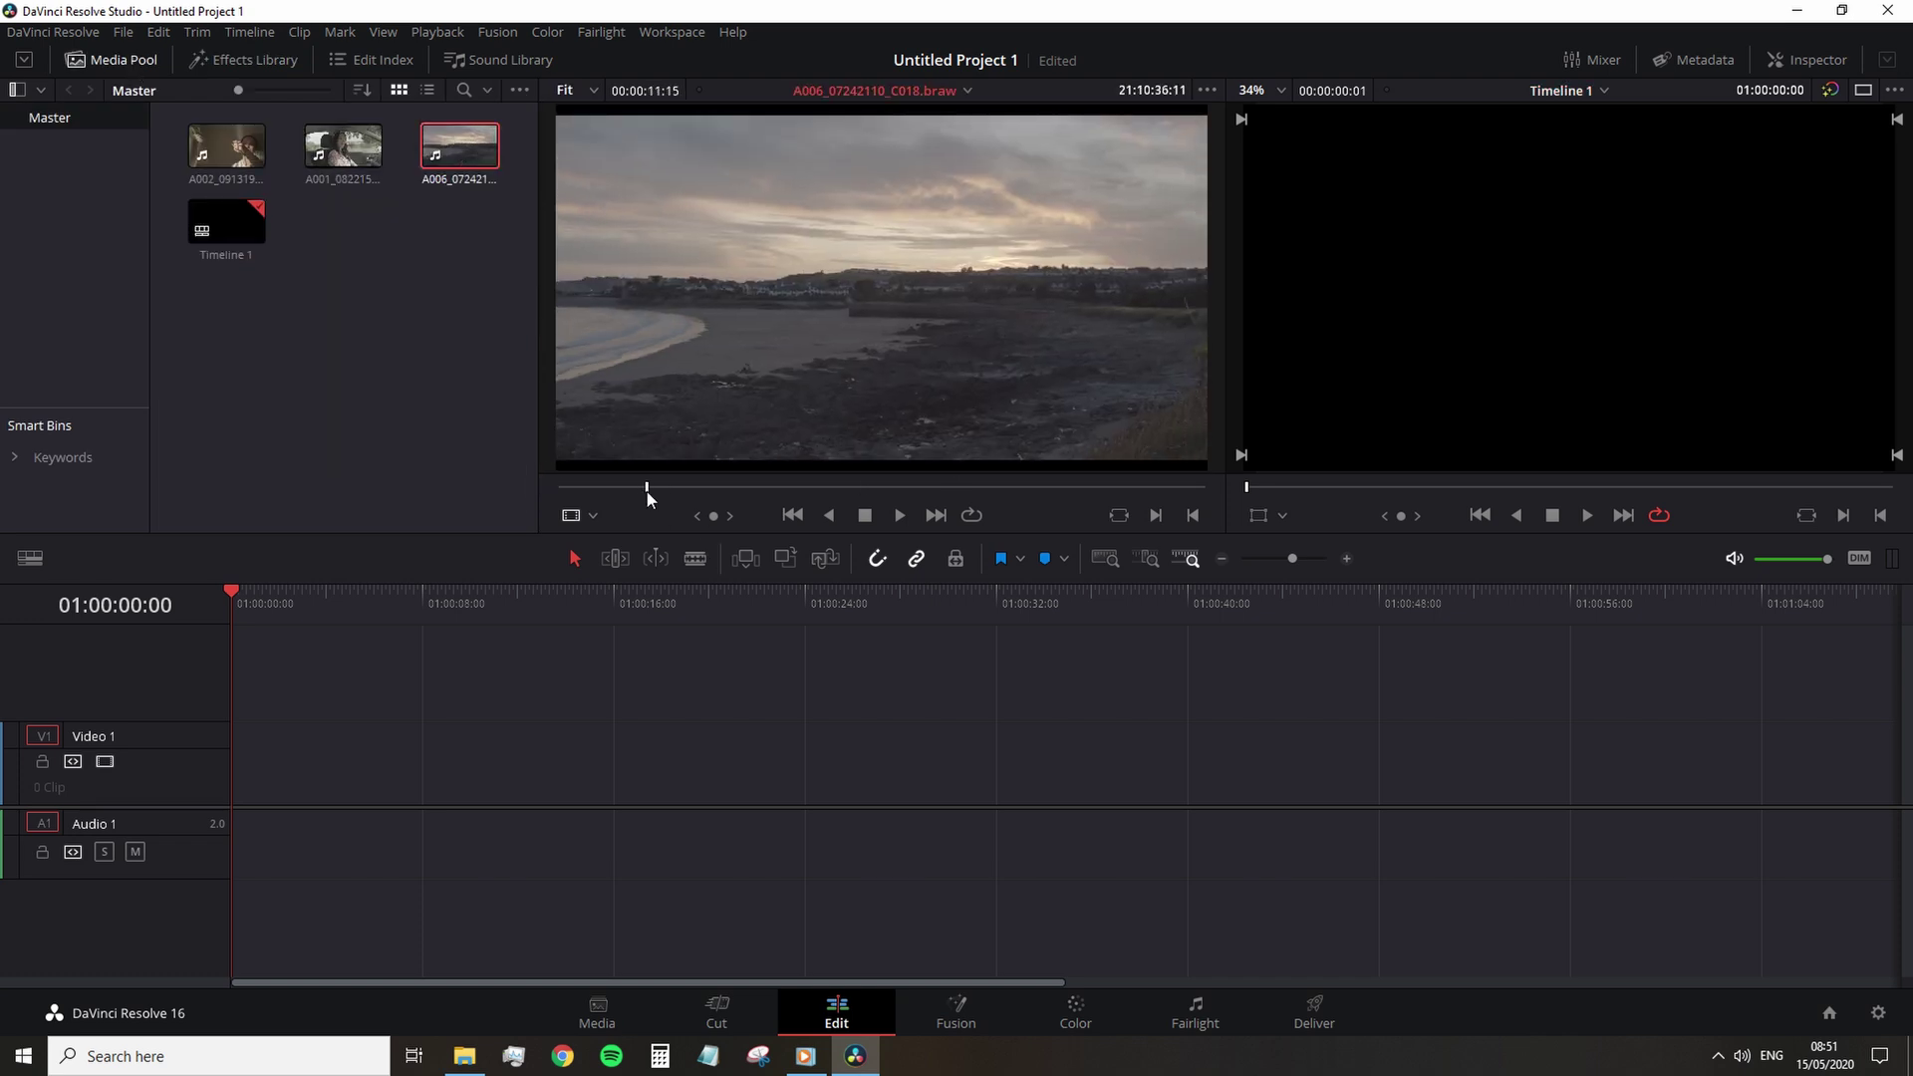
- Mute the timeline audio while scrubbing through the shoreline clip preview
{"action": "left_click_drag", "start_coordinate": [648, 492], "coordinate": [614, 492]}
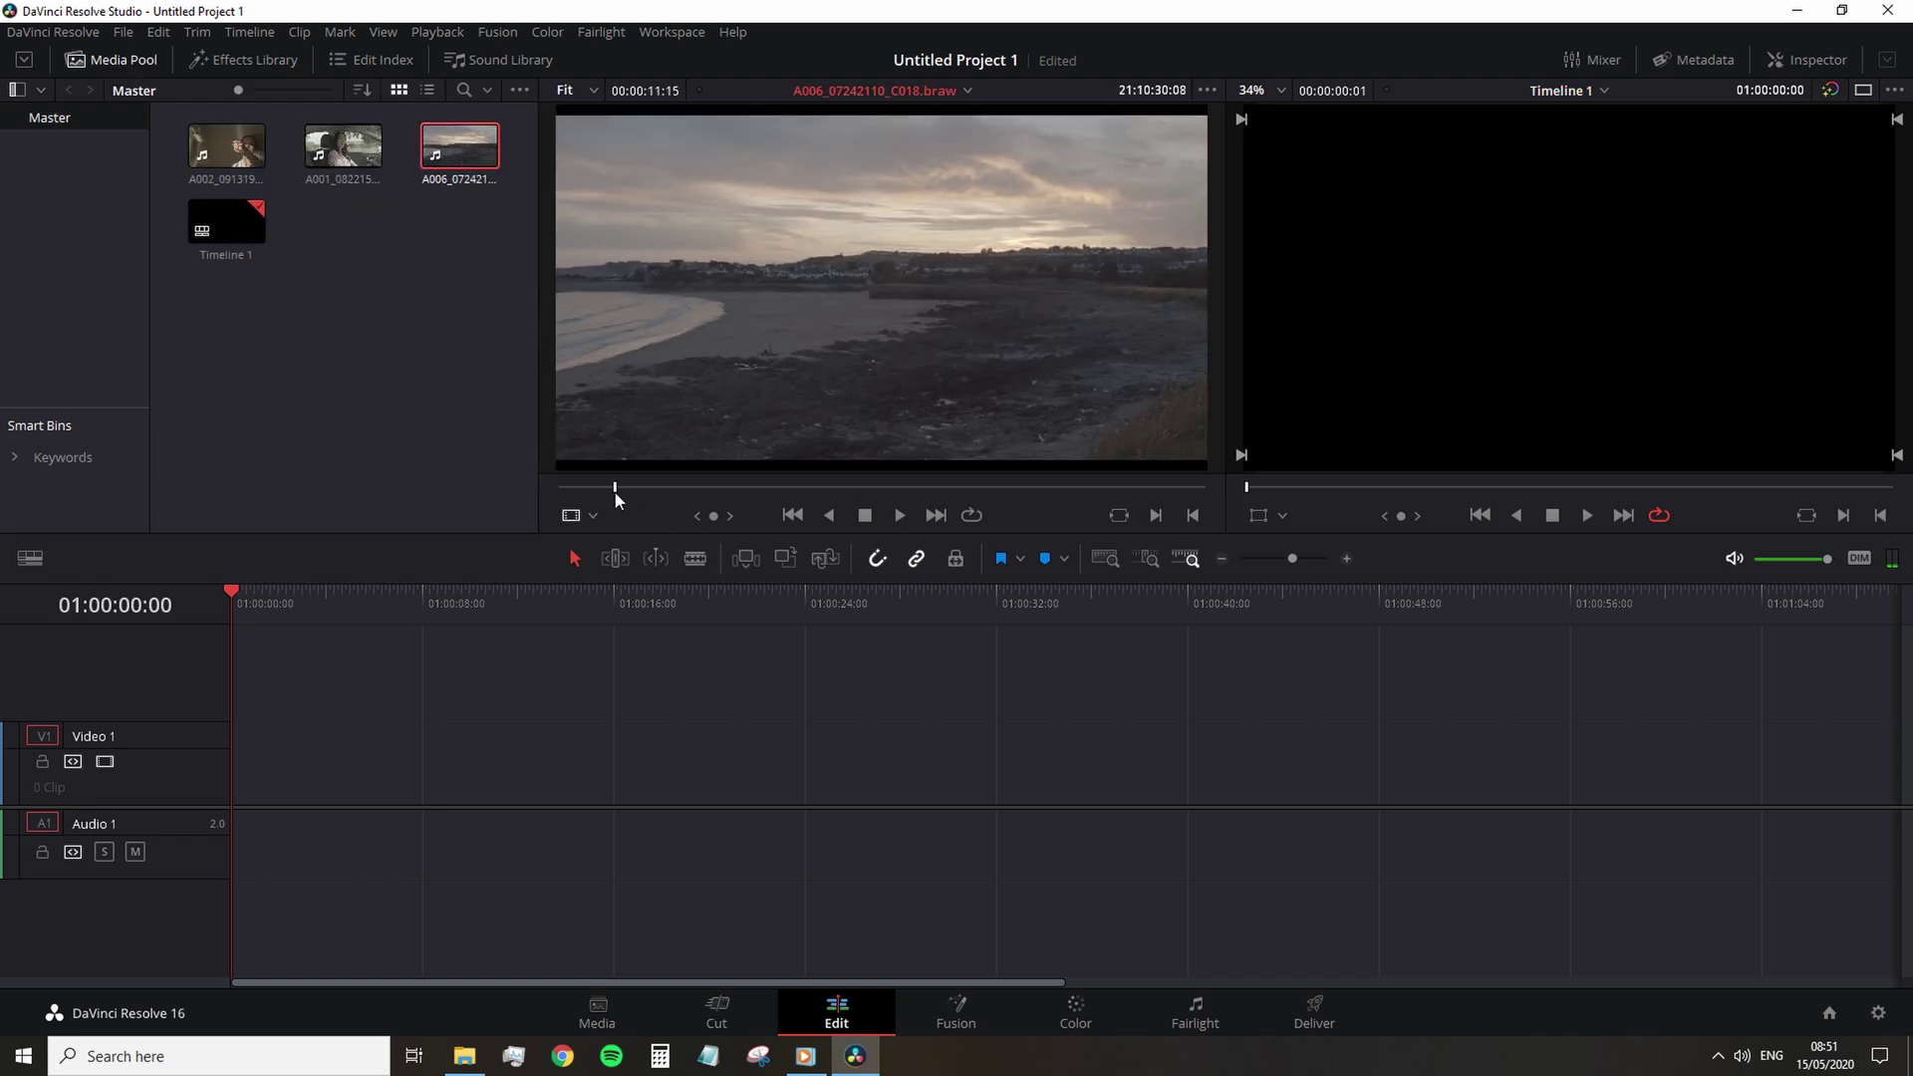
{"action": "left_click", "coordinate": [1734, 559]}
{"action": "left_click_drag", "start_coordinate": [614, 487], "coordinate": [865, 488]}
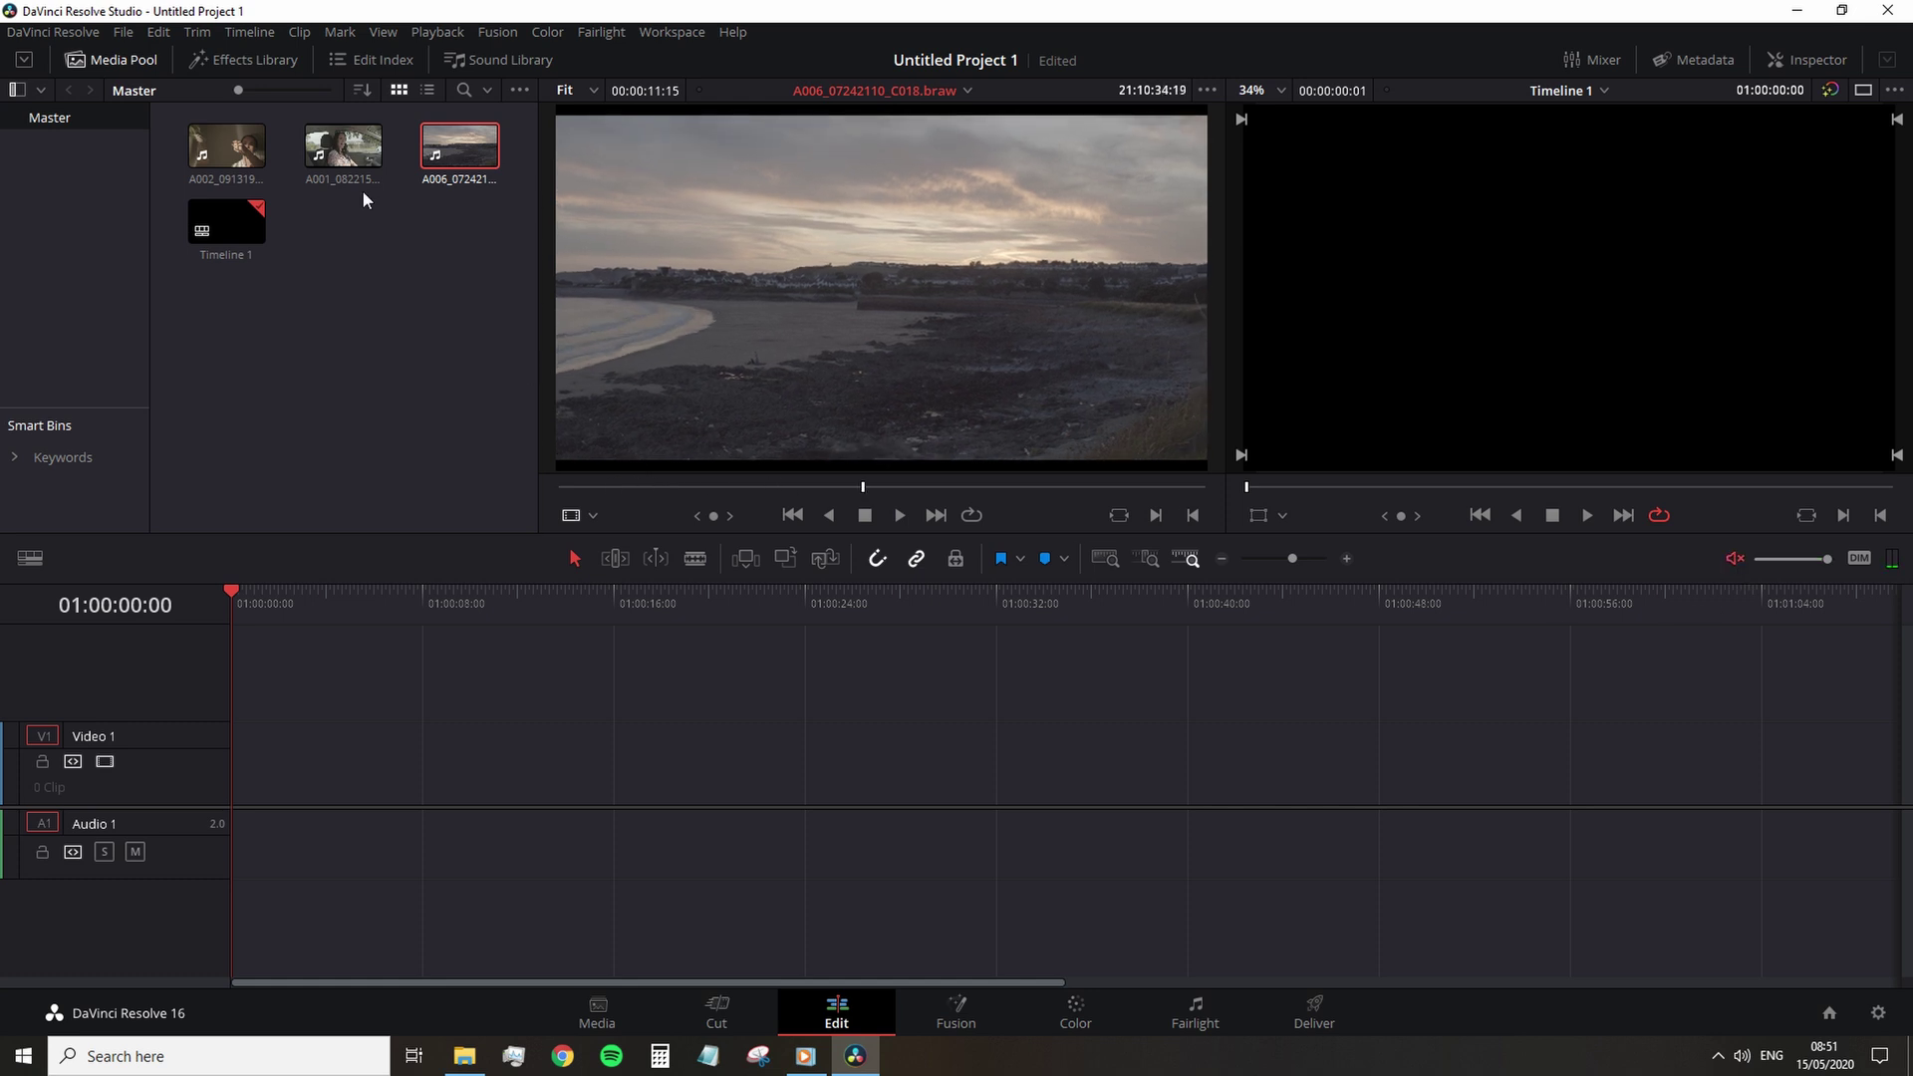
- Preview car clip A001 and insert a marked range, then undo the insertion and in point
{"action": "left_click", "coordinate": [342, 147]}
{"action": "left_click", "coordinate": [631, 489]}
{"action": "key", "text": "j"}
{"action": "key", "text": "j"}
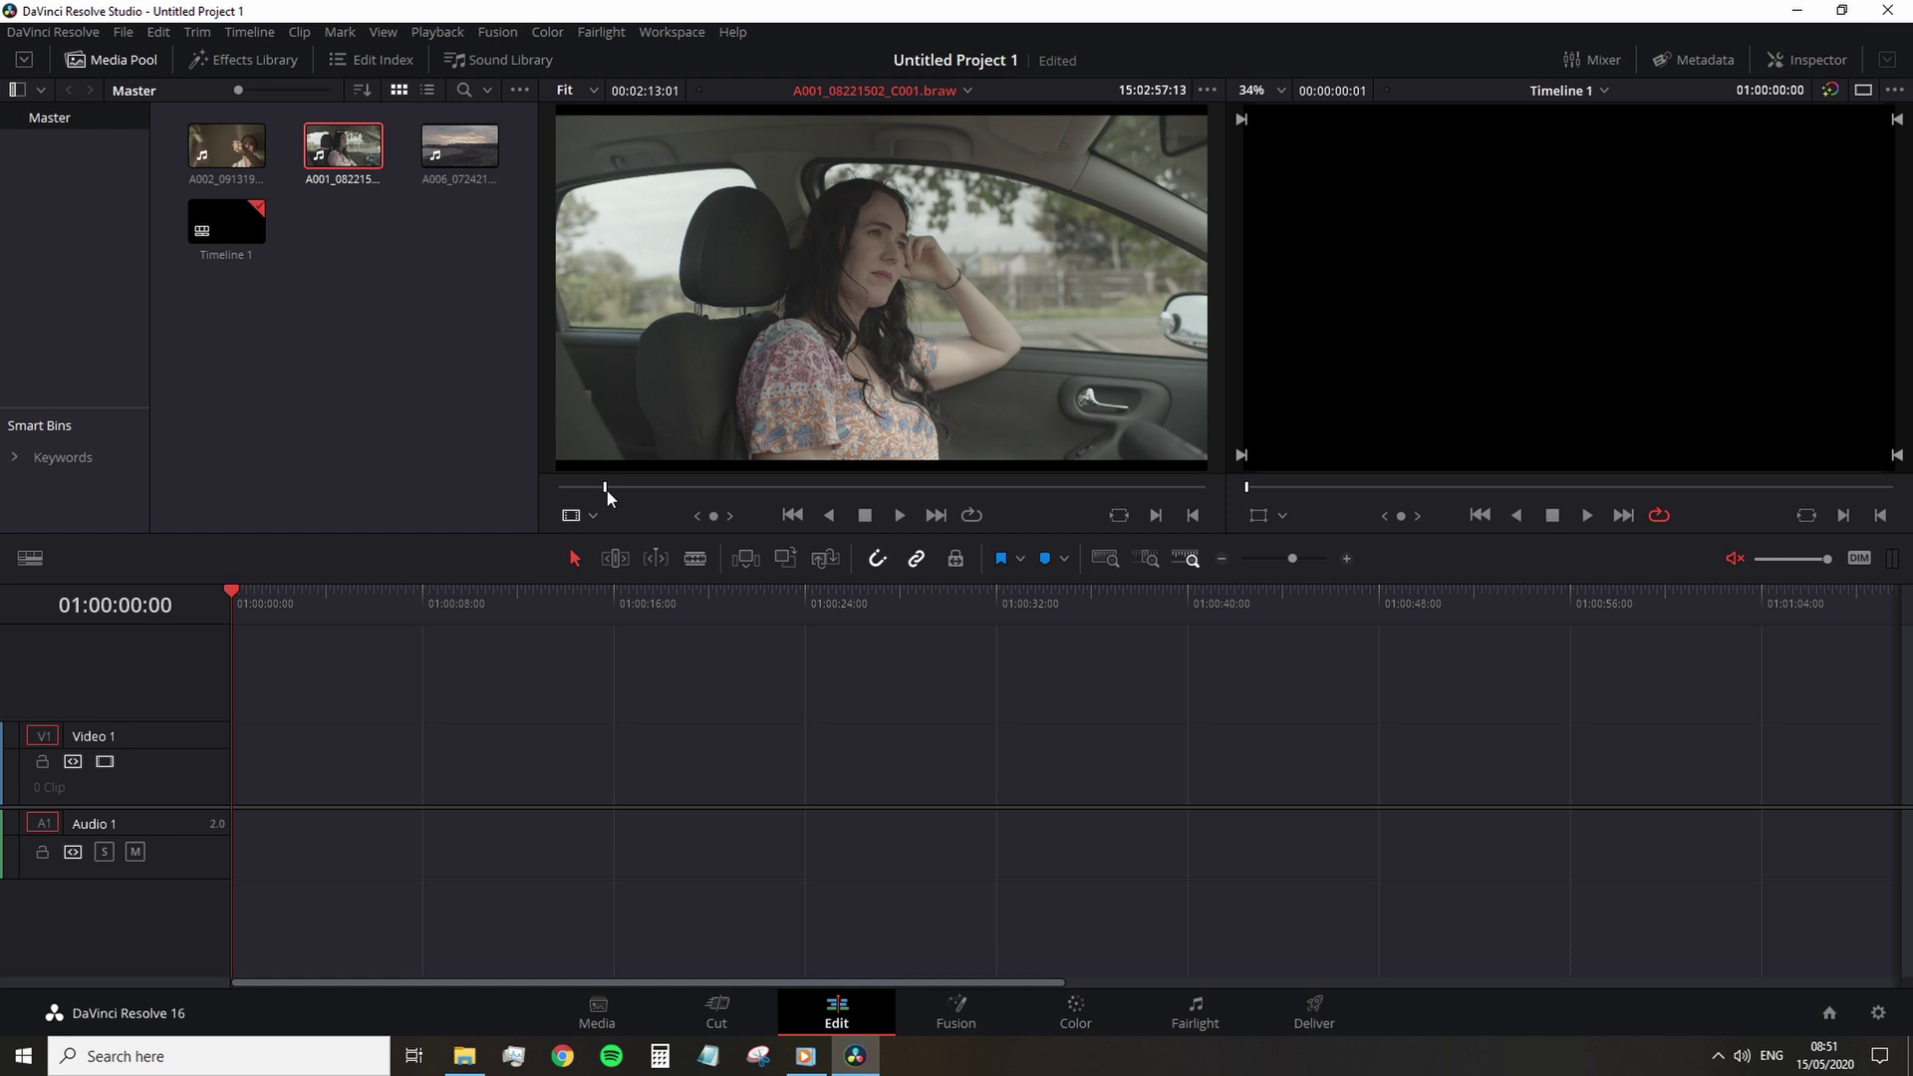
{"action": "key", "text": "i"}
{"action": "left_click_drag", "start_coordinate": [606, 490], "coordinate": [655, 486]}
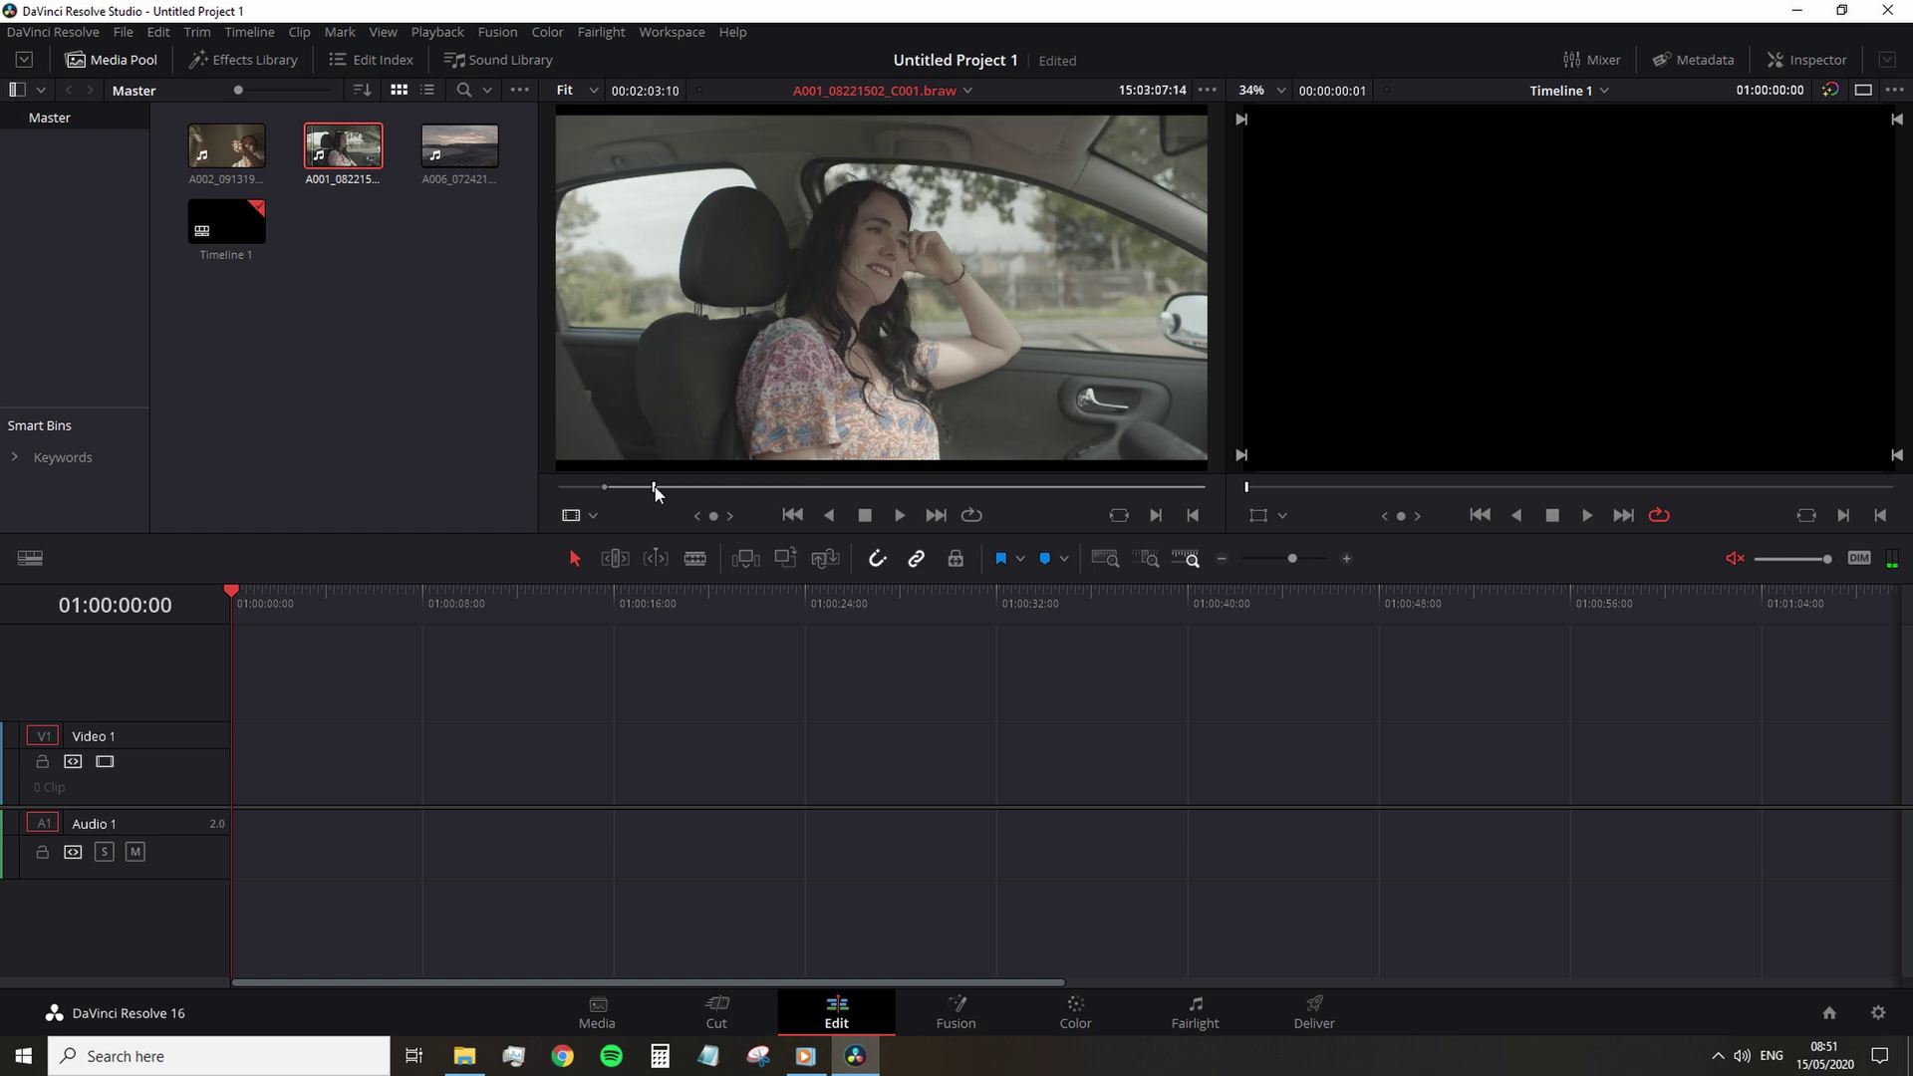
{"action": "left_click", "coordinate": [747, 561]}
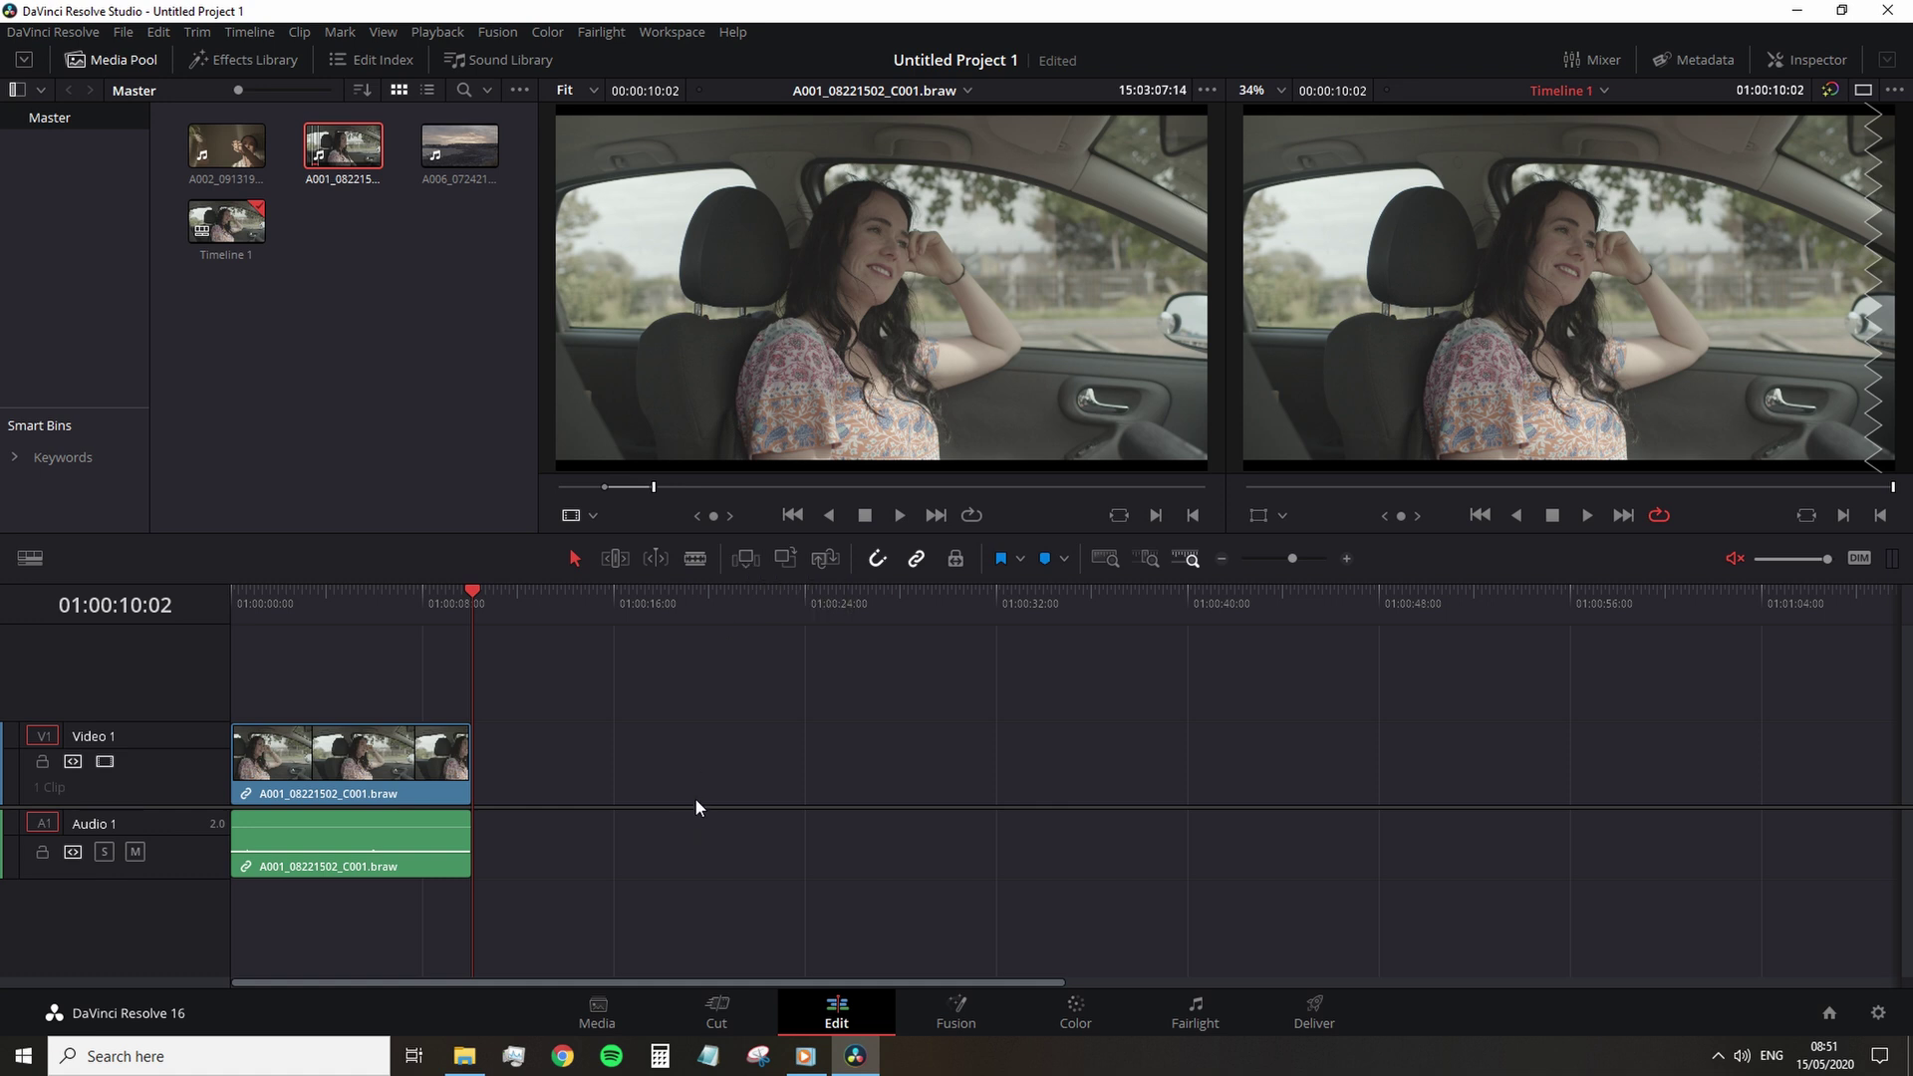
{"action": "key", "text": "ctrl+z"}
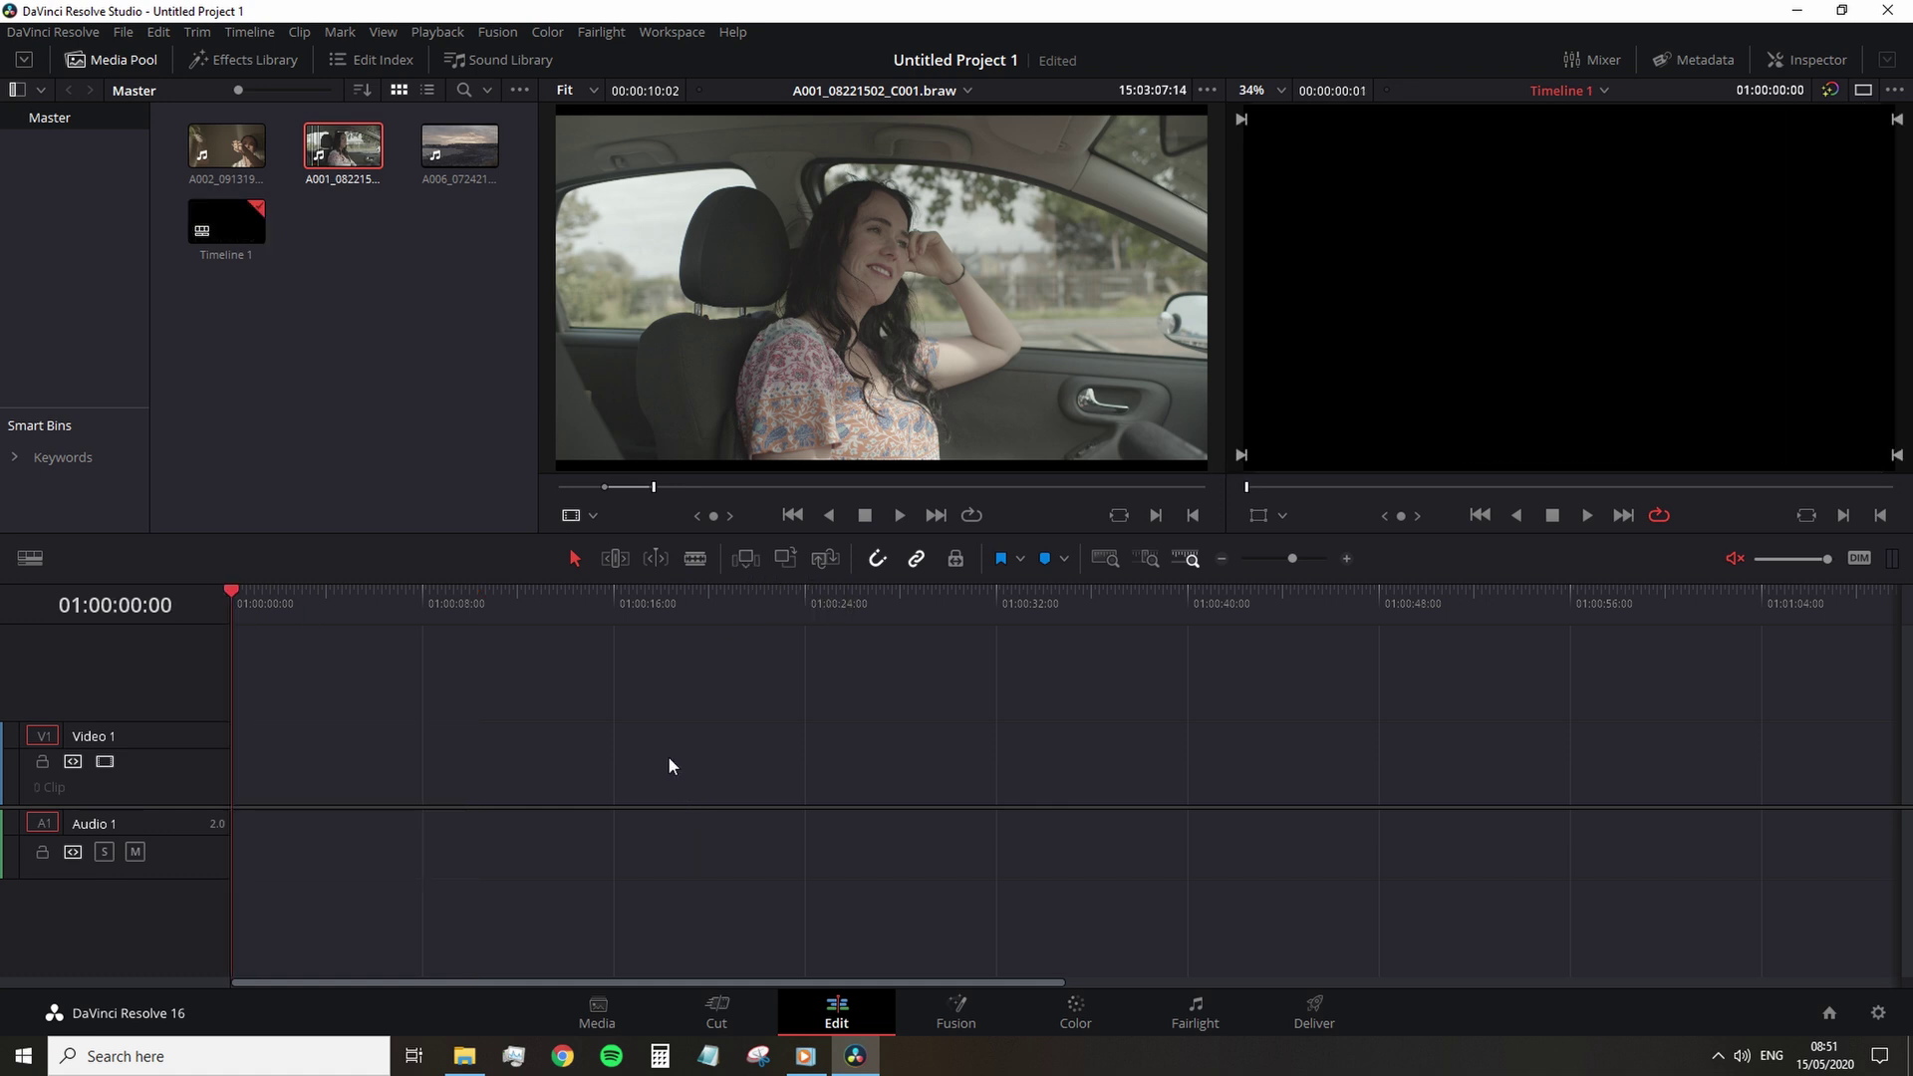
{"action": "key", "text": "ctrl+z"}
- Drag the whole A001_08221502_C001.braw clip onto Video 1 and Audio 1
{"action": "left_click_drag", "start_coordinate": [339, 153], "coordinate": [403, 759]}
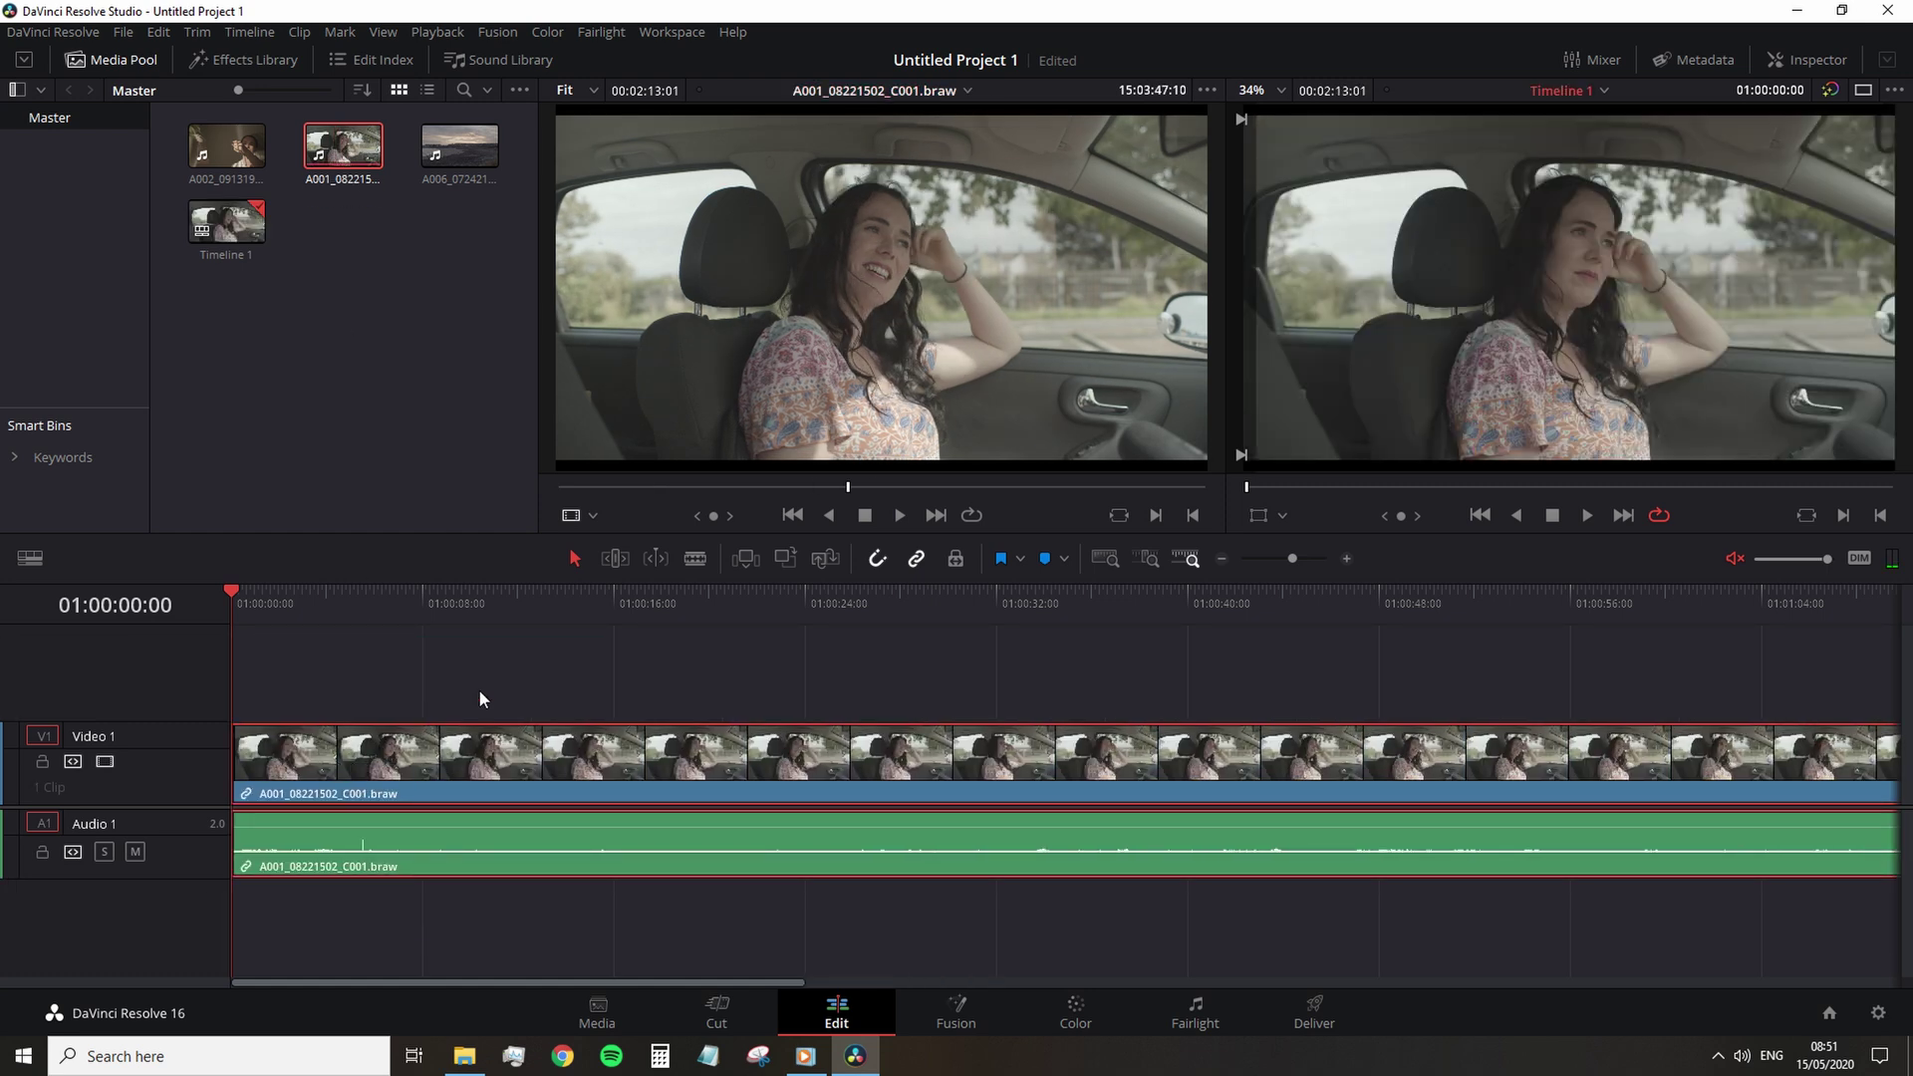
{"action": "left_click", "coordinate": [508, 663]}
{"action": "left_click_drag", "start_coordinate": [560, 608], "coordinate": [1168, 601]}
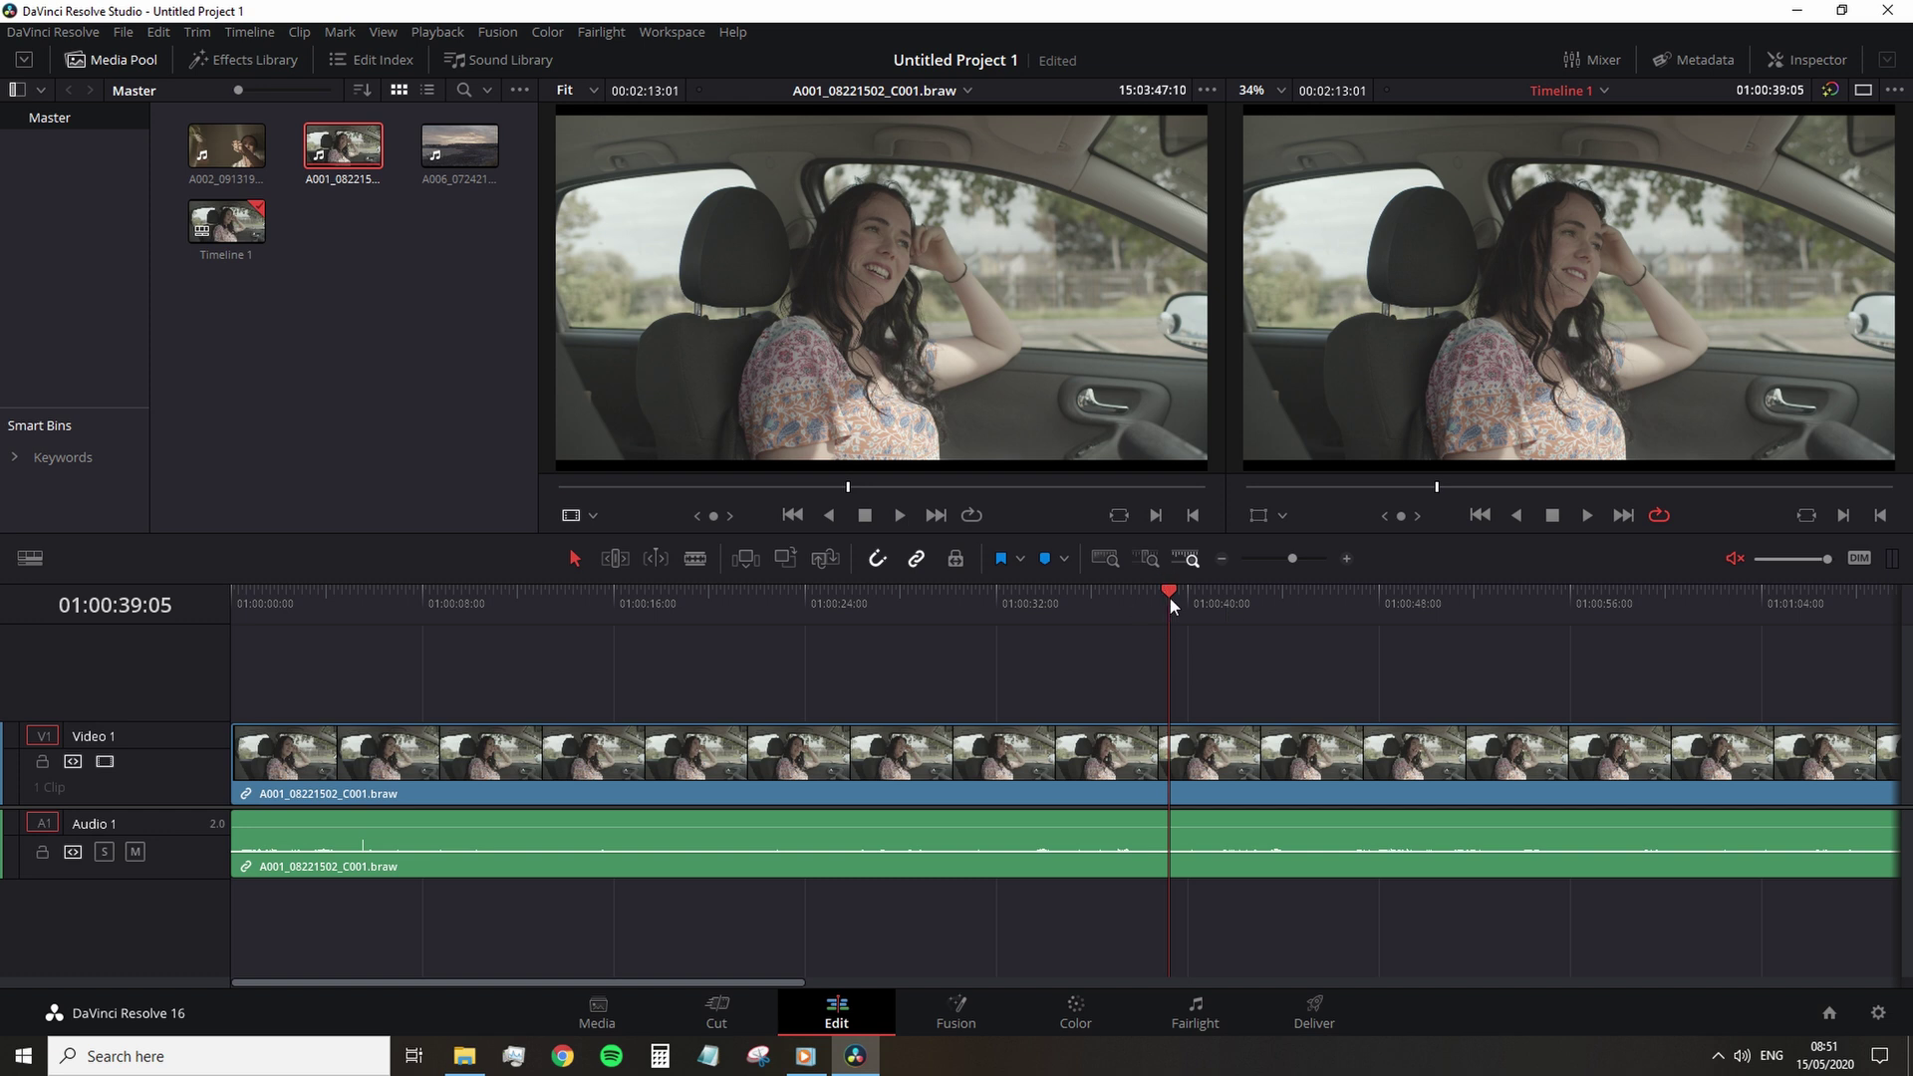
- Set the car clip's Inspector Transform Zoom to 1.350 and Rotation Angle to -15.650
{"action": "left_click", "coordinate": [1821, 60]}
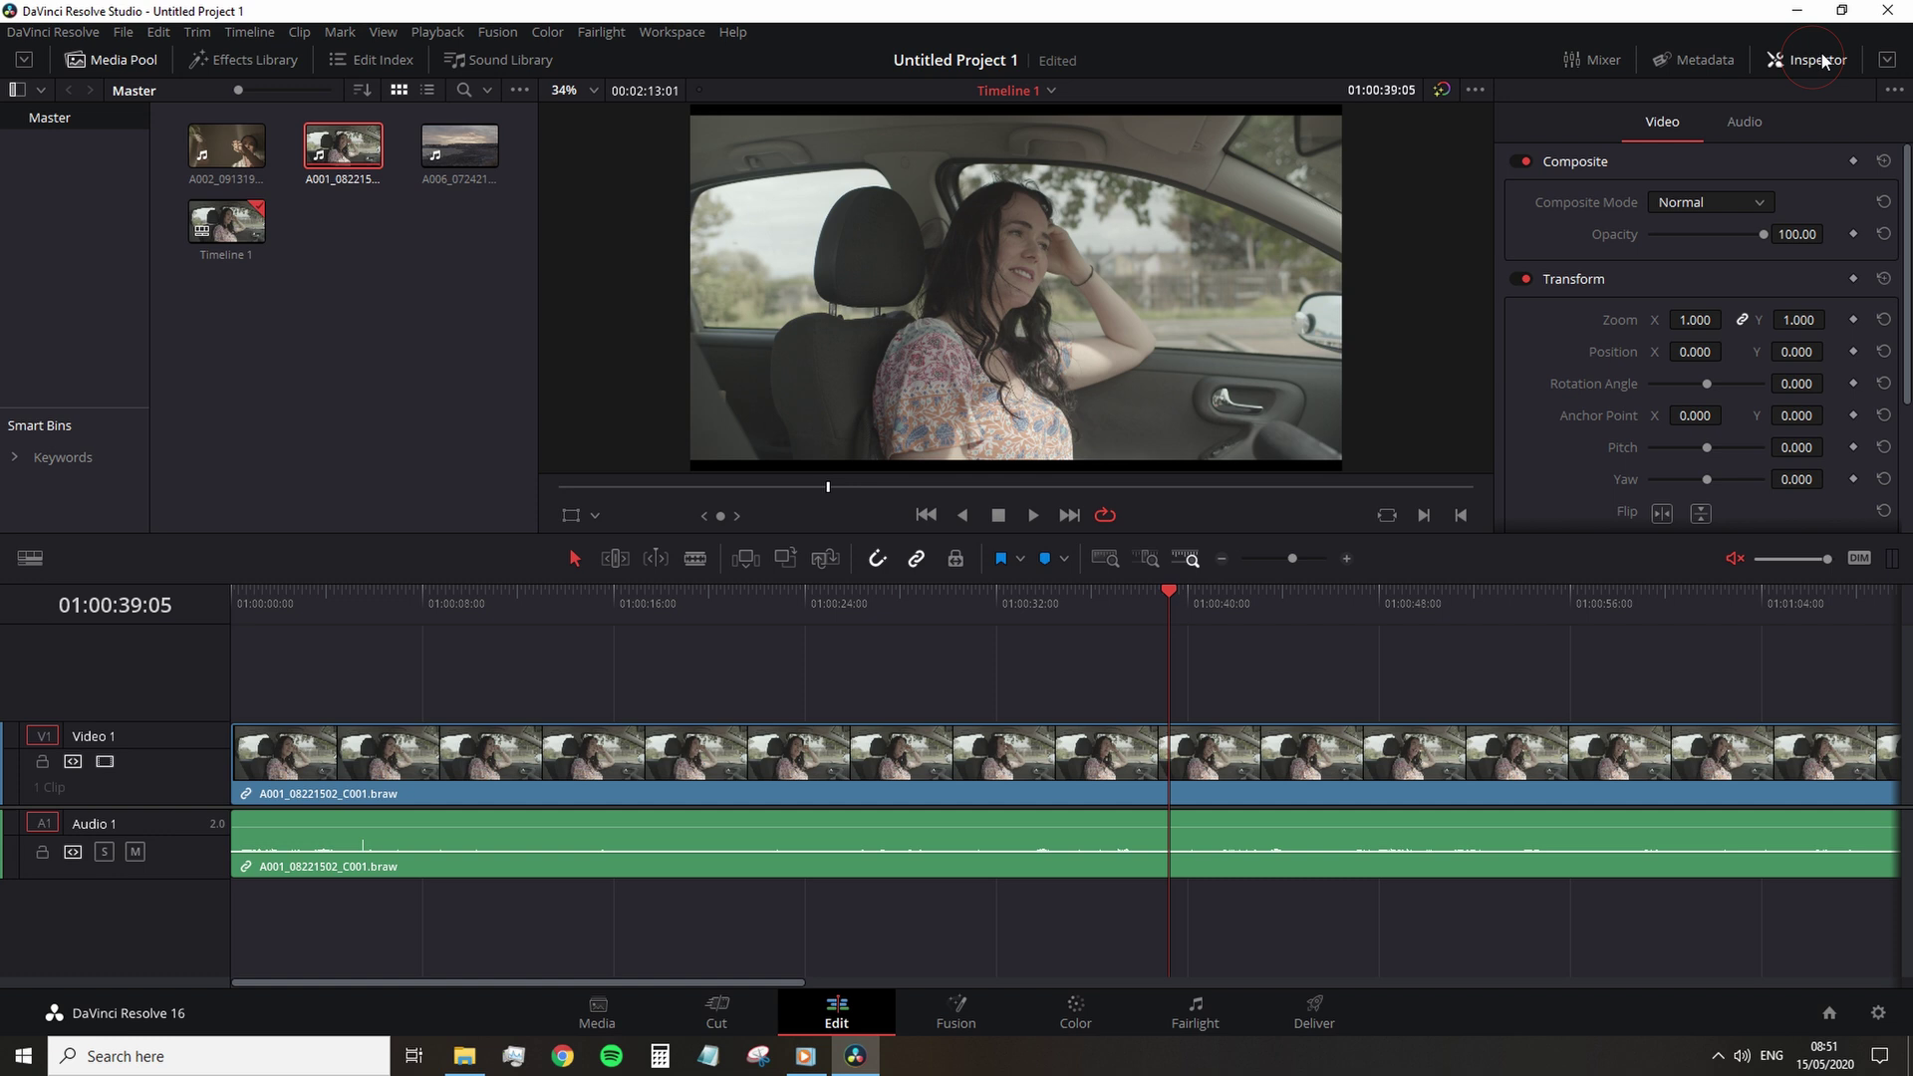
{"action": "left_click", "coordinate": [1886, 60]}
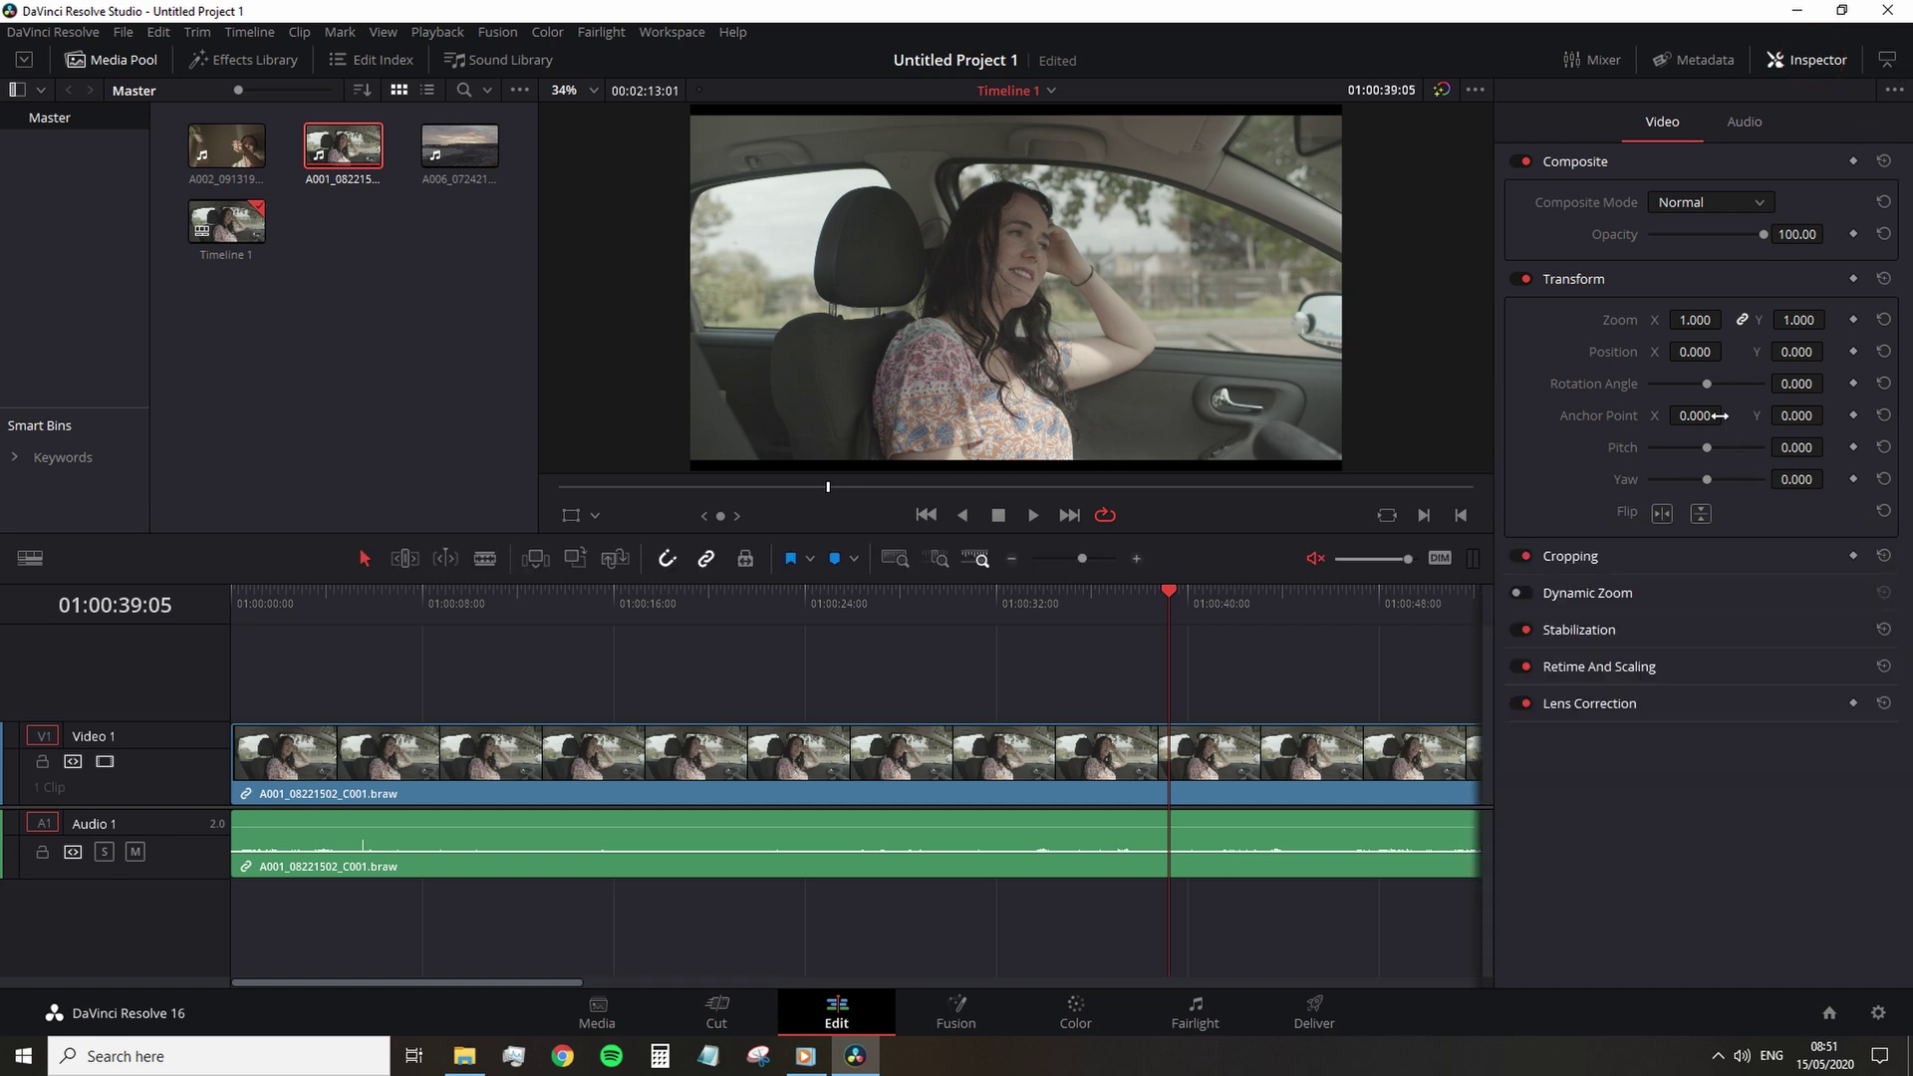
{"action": "left_click_drag", "start_coordinate": [1694, 320], "coordinate": [1717, 319]}
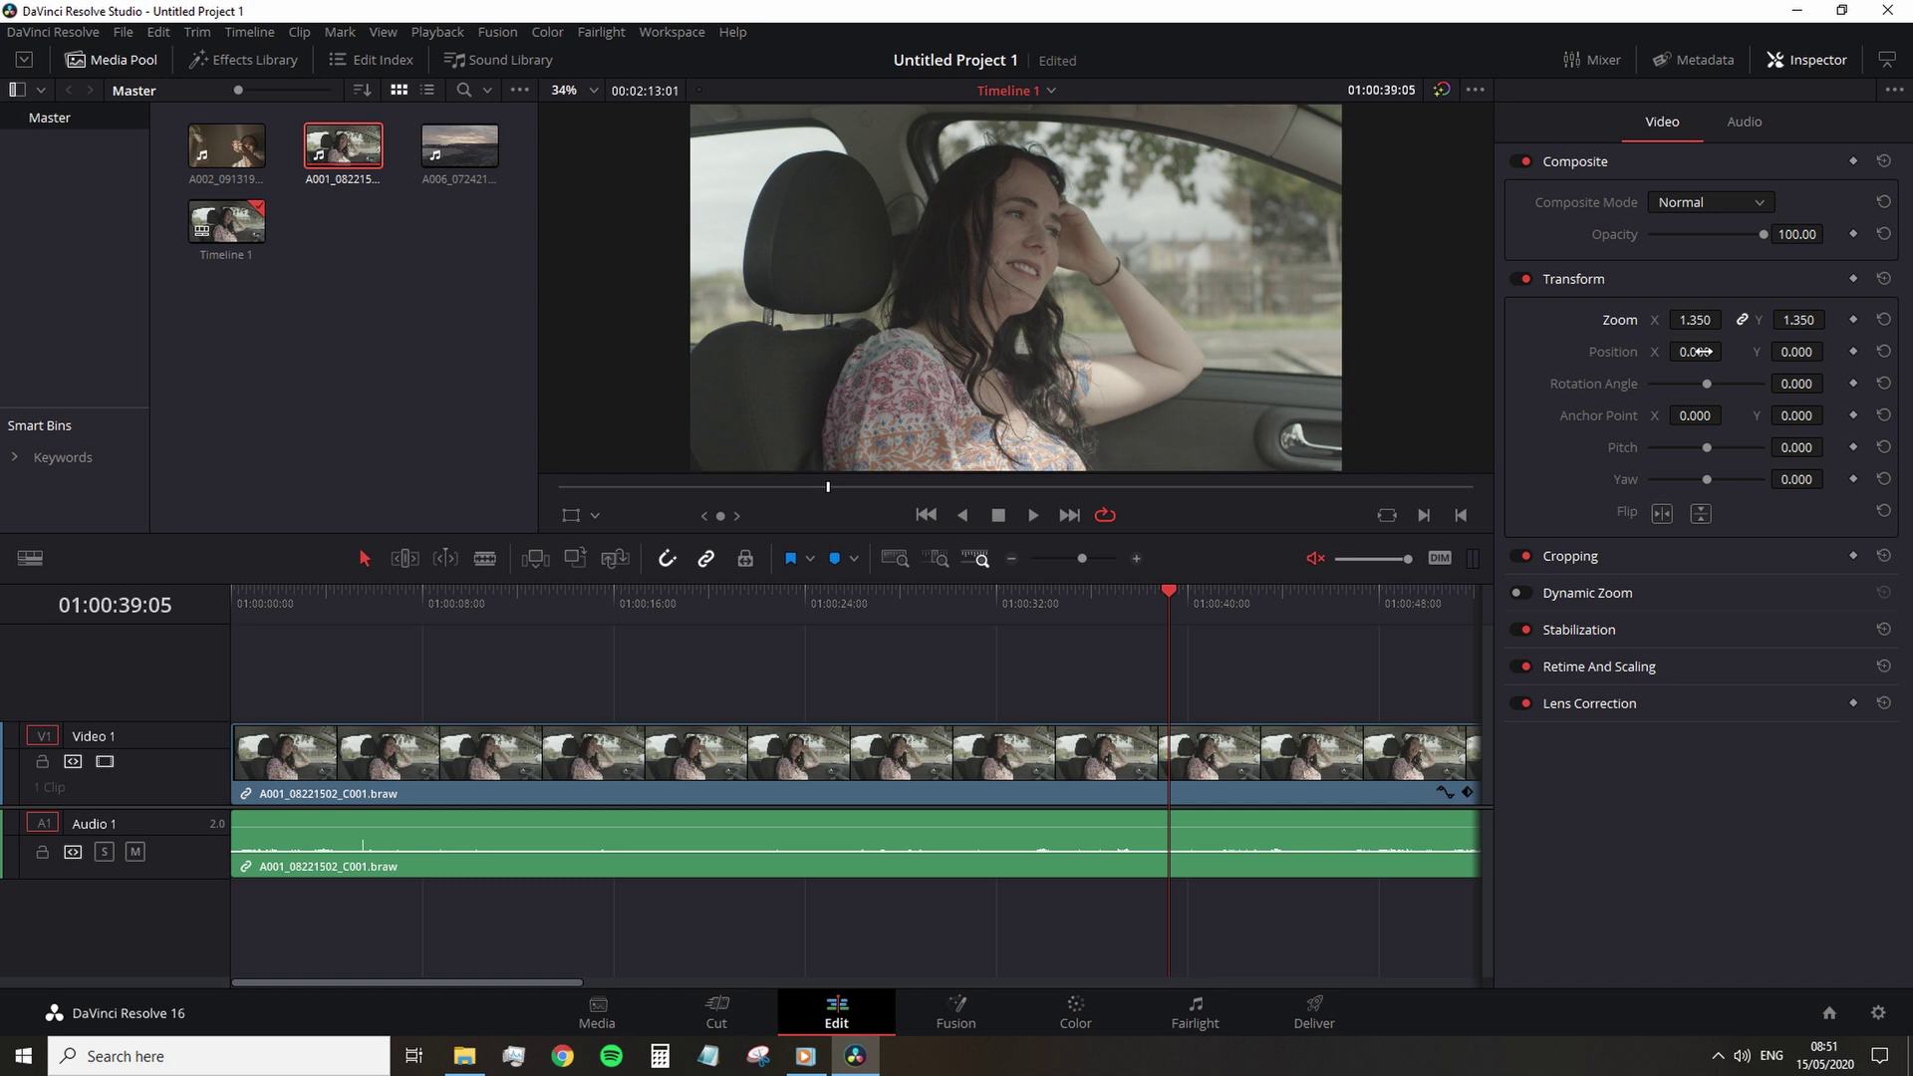
{"action": "left_click_drag", "start_coordinate": [1706, 384], "coordinate": [1701, 385]}
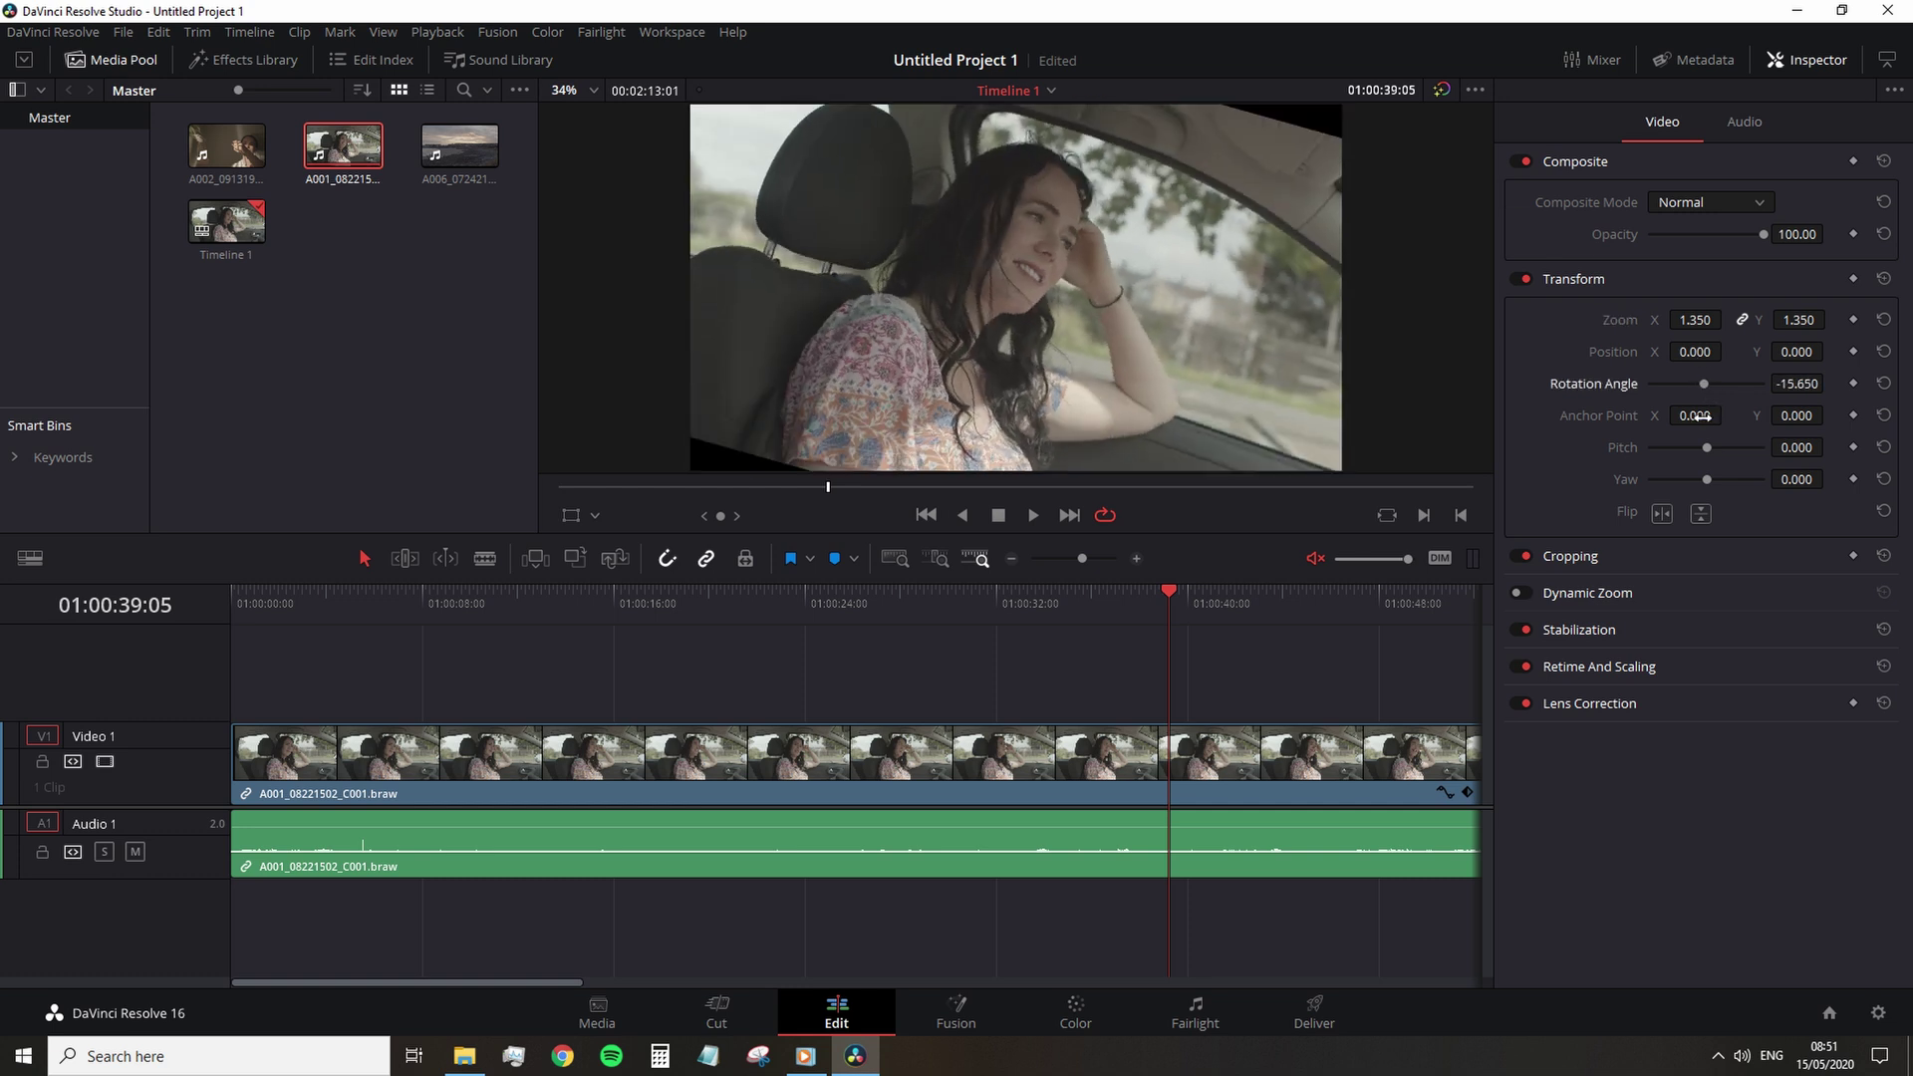
{"action": "left_click_drag", "start_coordinate": [1710, 459], "coordinate": [1706, 476]}
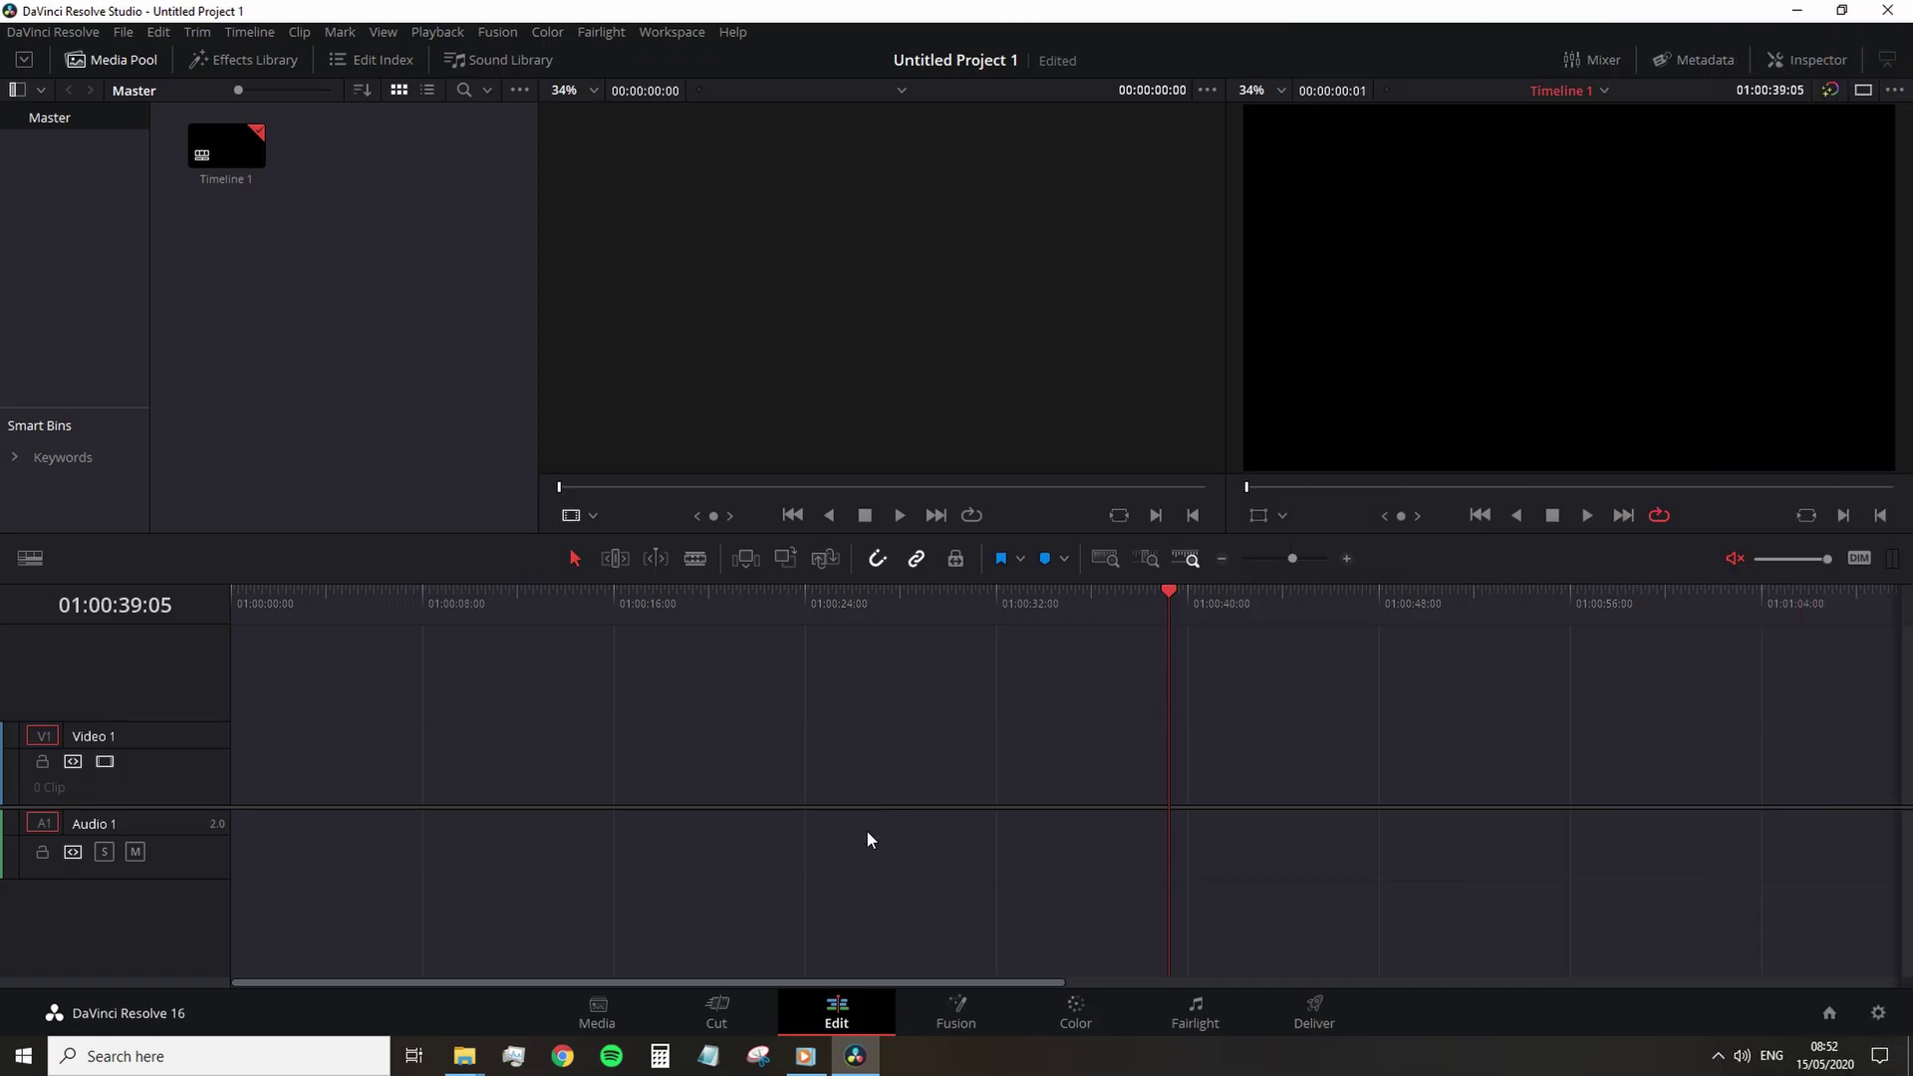
- Move the playhead to about six seconds, shorten the video track, and cancel adding tracks
{"action": "mouse_move", "coordinate": [464, 1054]}
{"action": "left_click_drag", "start_coordinate": [817, 631], "coordinate": [391, 678]}
{"action": "left_click_drag", "start_coordinate": [181, 805], "coordinate": [190, 784]}
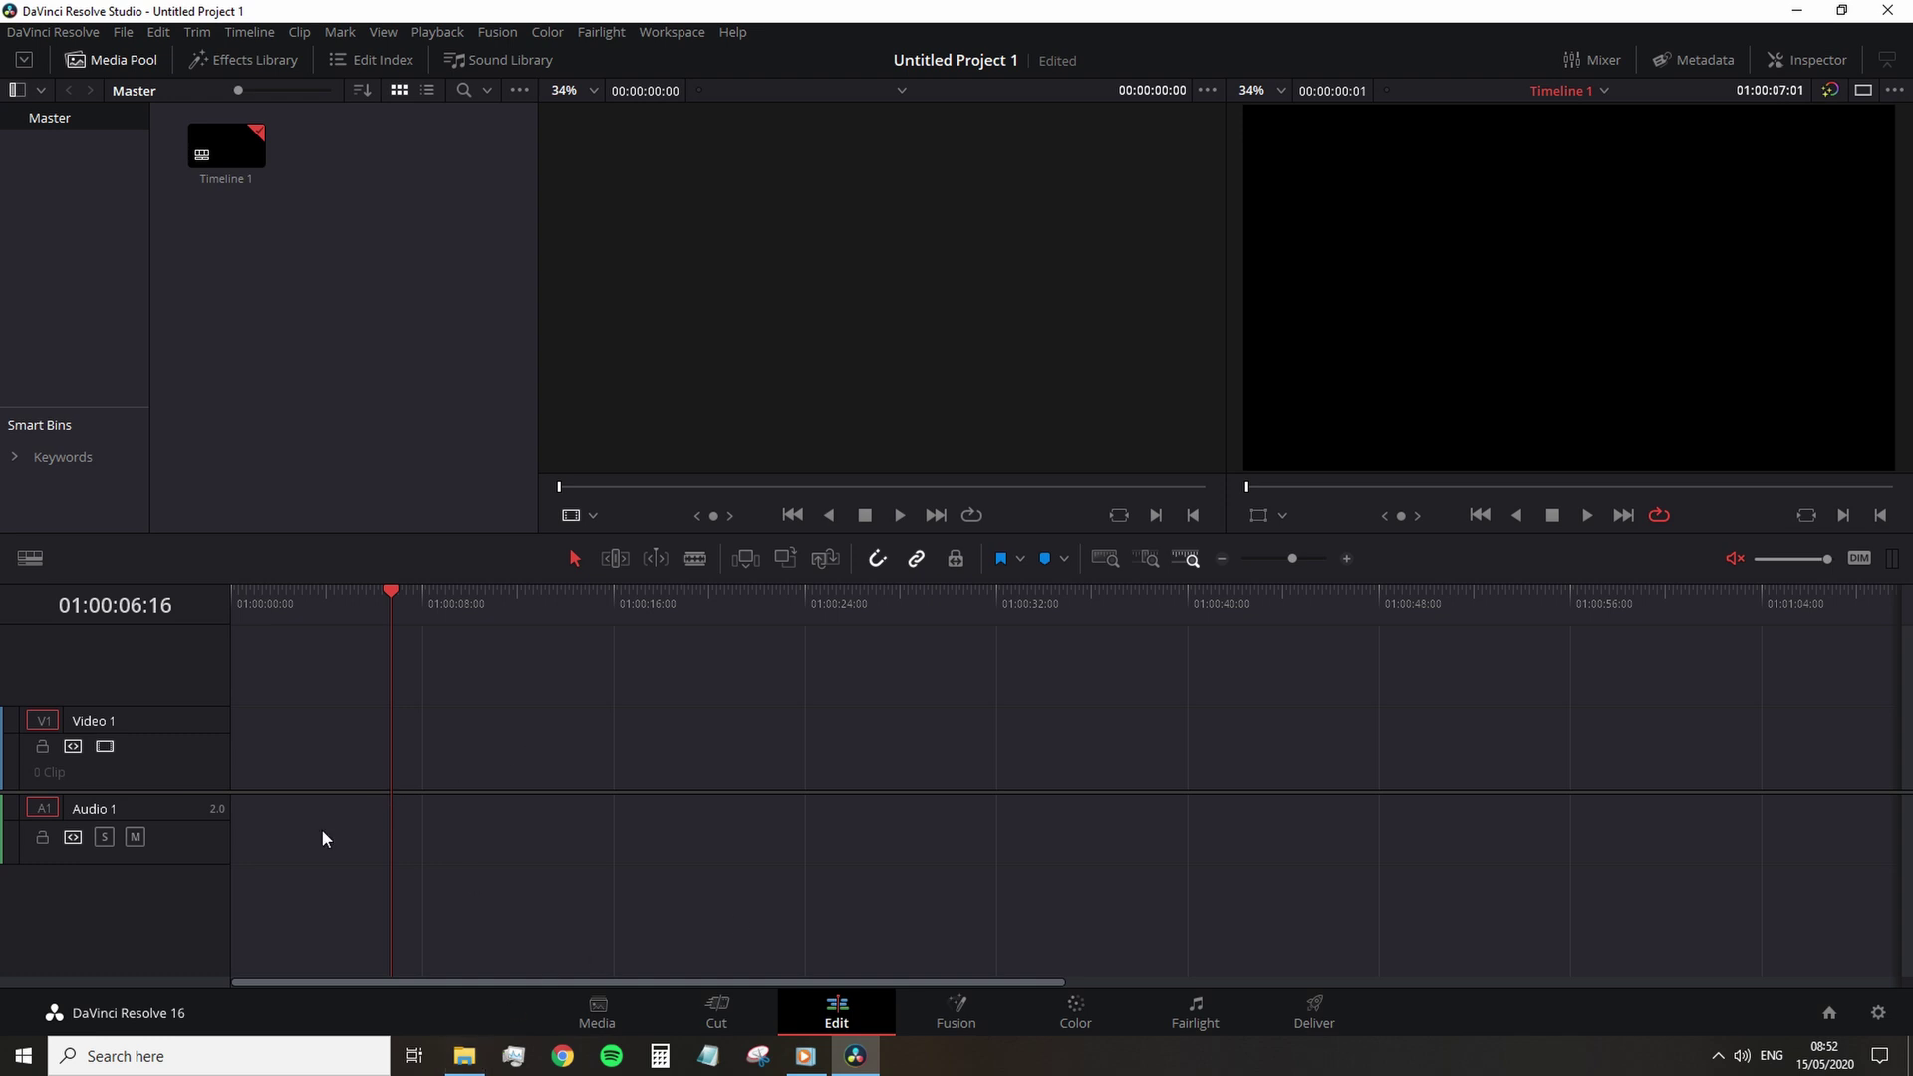
{"action": "right_click", "coordinate": [177, 761]}
{"action": "left_click", "coordinate": [243, 782]}
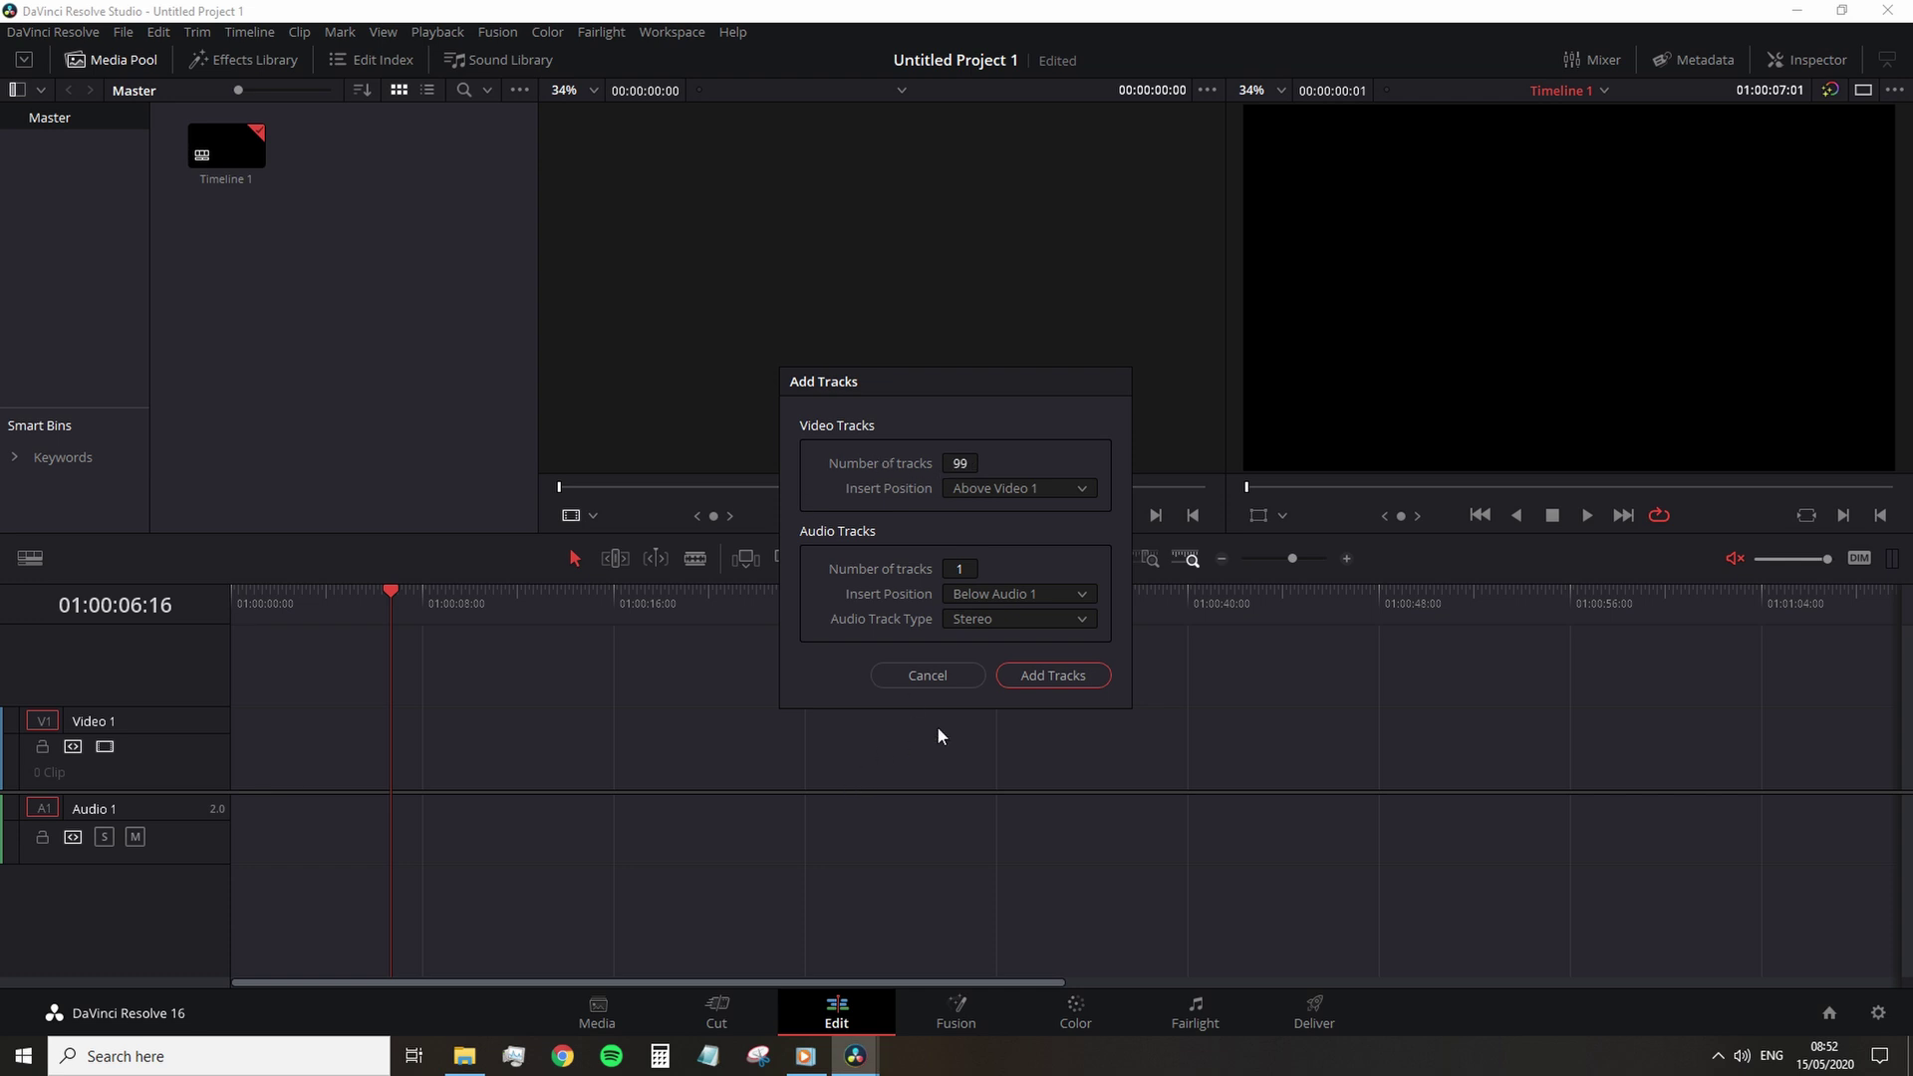
{"action": "left_click", "coordinate": [922, 677]}
- Select all eight files in the Clips from boss folder to bring into the media pool
{"action": "left_click", "coordinate": [464, 1056]}
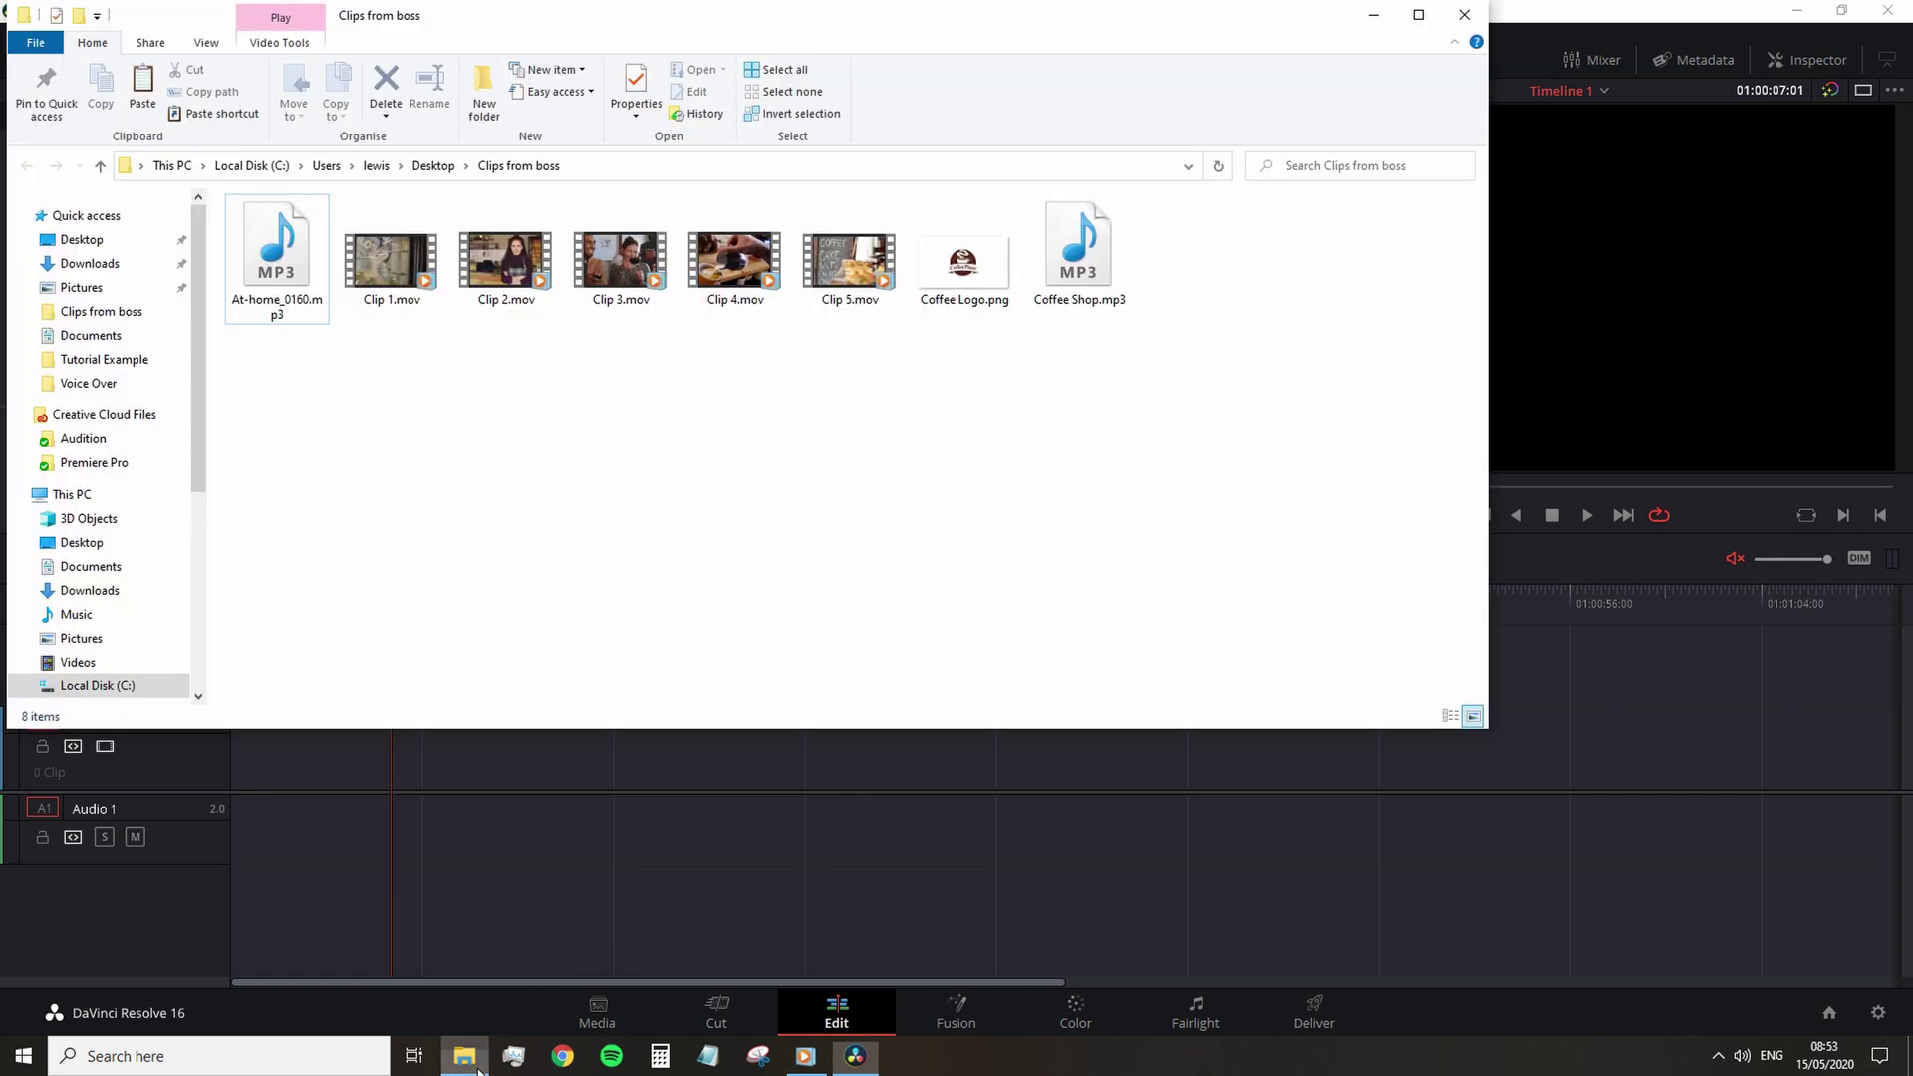
{"action": "left_click_drag", "start_coordinate": [711, 16], "coordinate": [1248, 98]}
{"action": "left_click_drag", "start_coordinate": [1790, 481], "coordinate": [352, 219]}
- Import the selected files into the media pool and close the Clips from boss window
{"action": "left_click", "coordinate": [343, 448]}
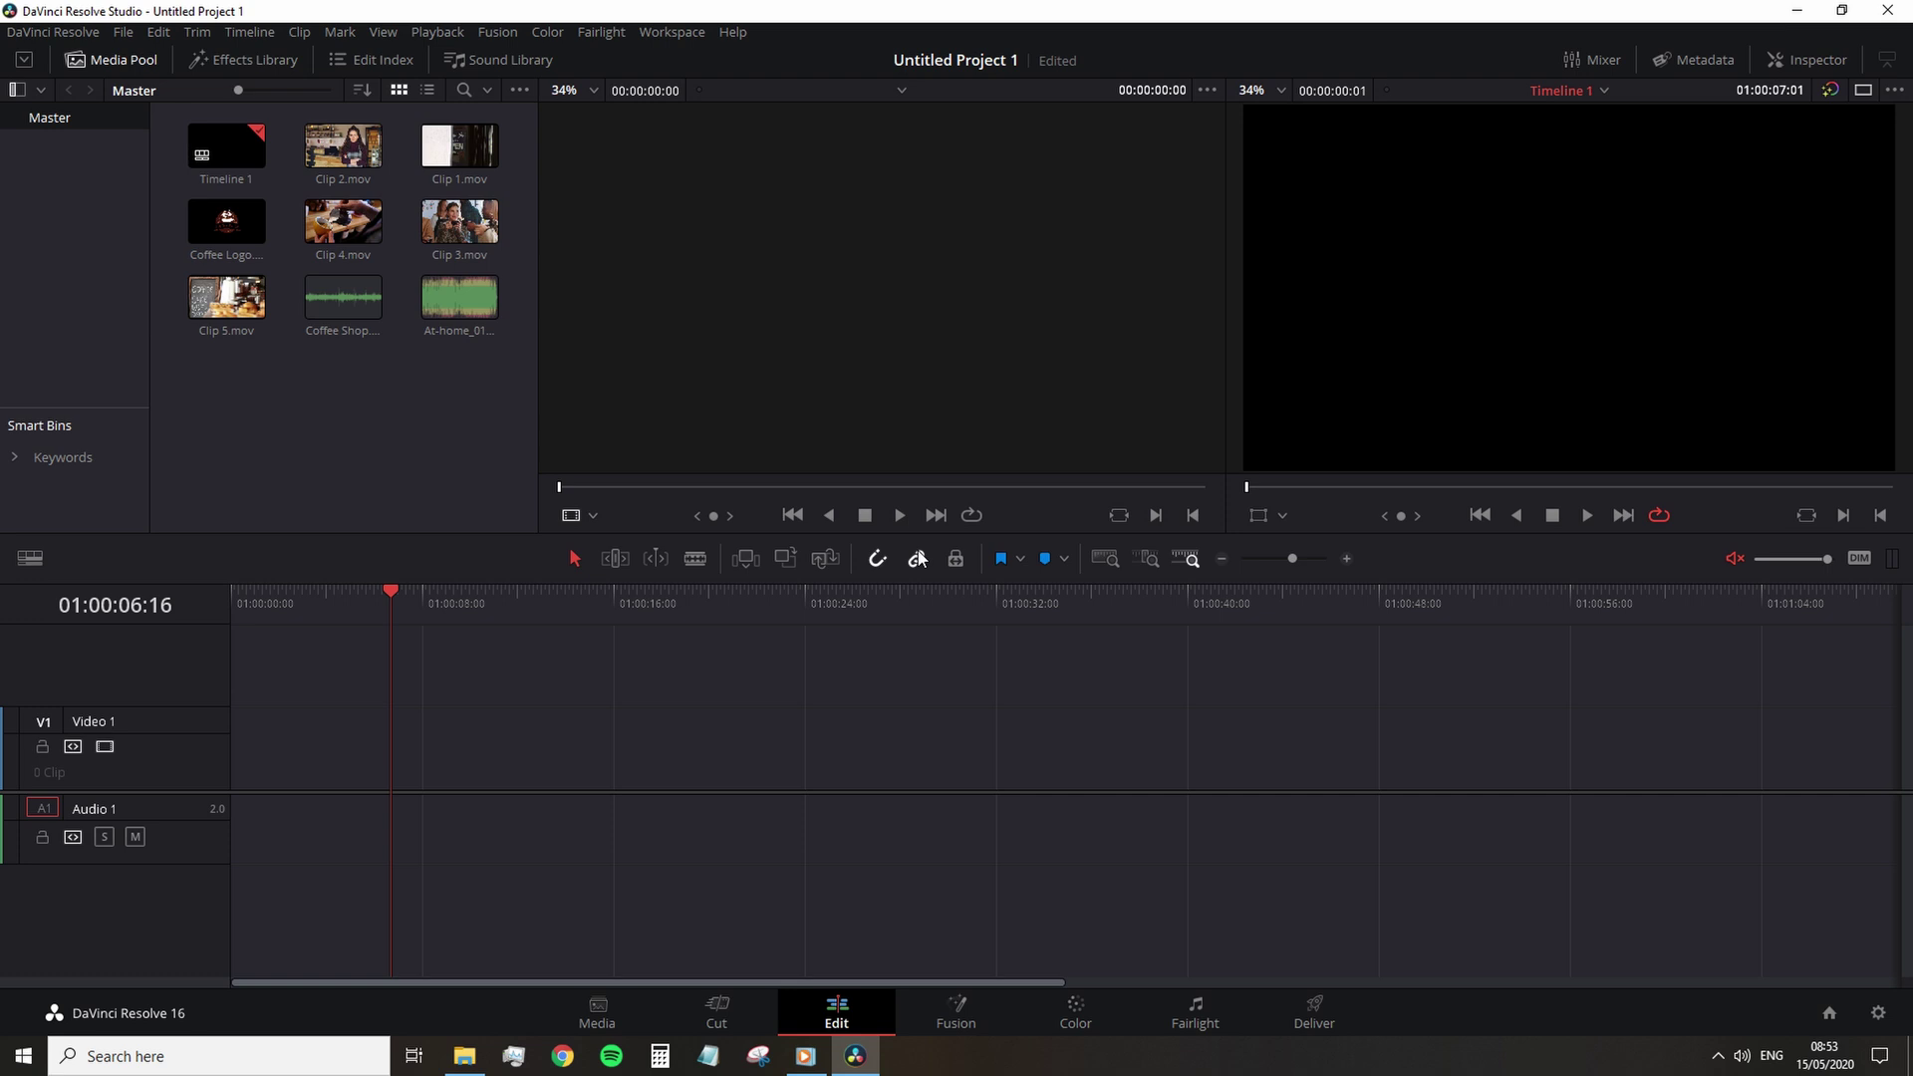
{"action": "right_click", "coordinate": [464, 1056]}
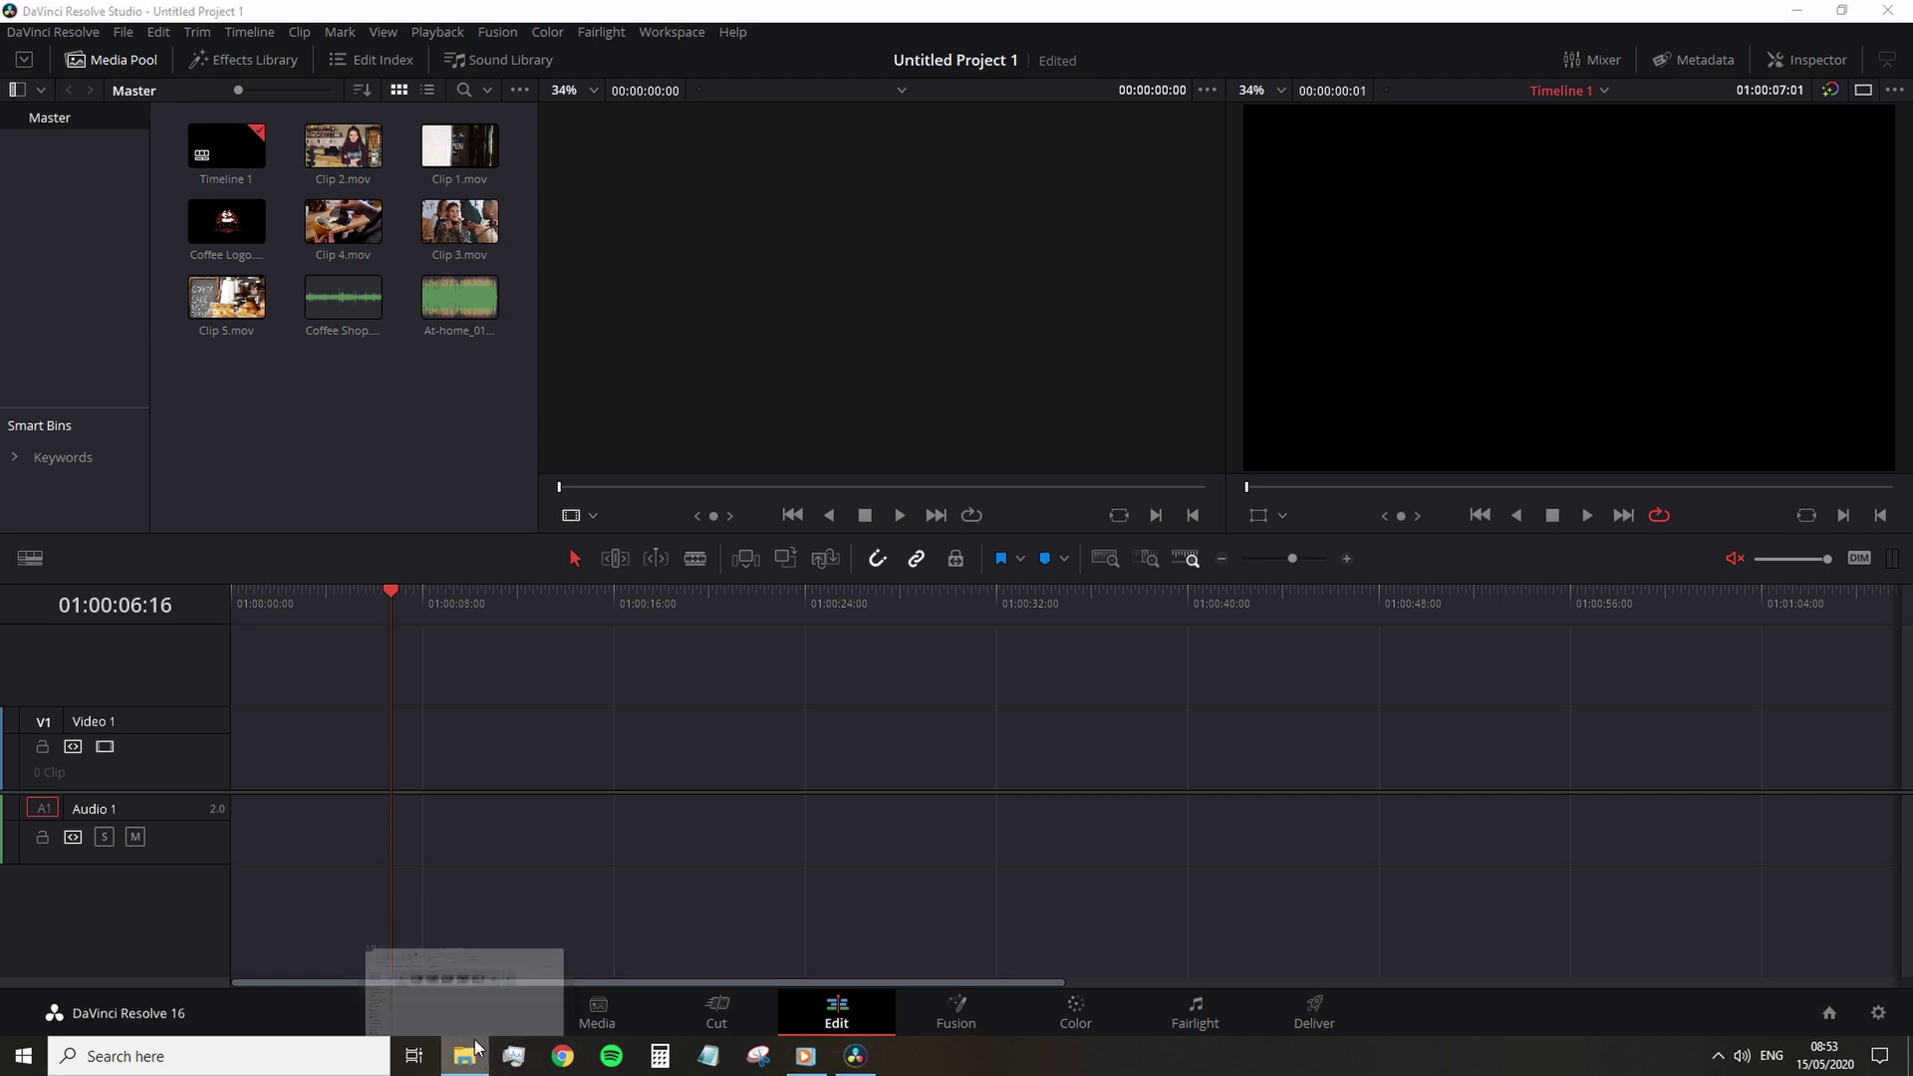
{"action": "left_click", "coordinate": [465, 1013]}
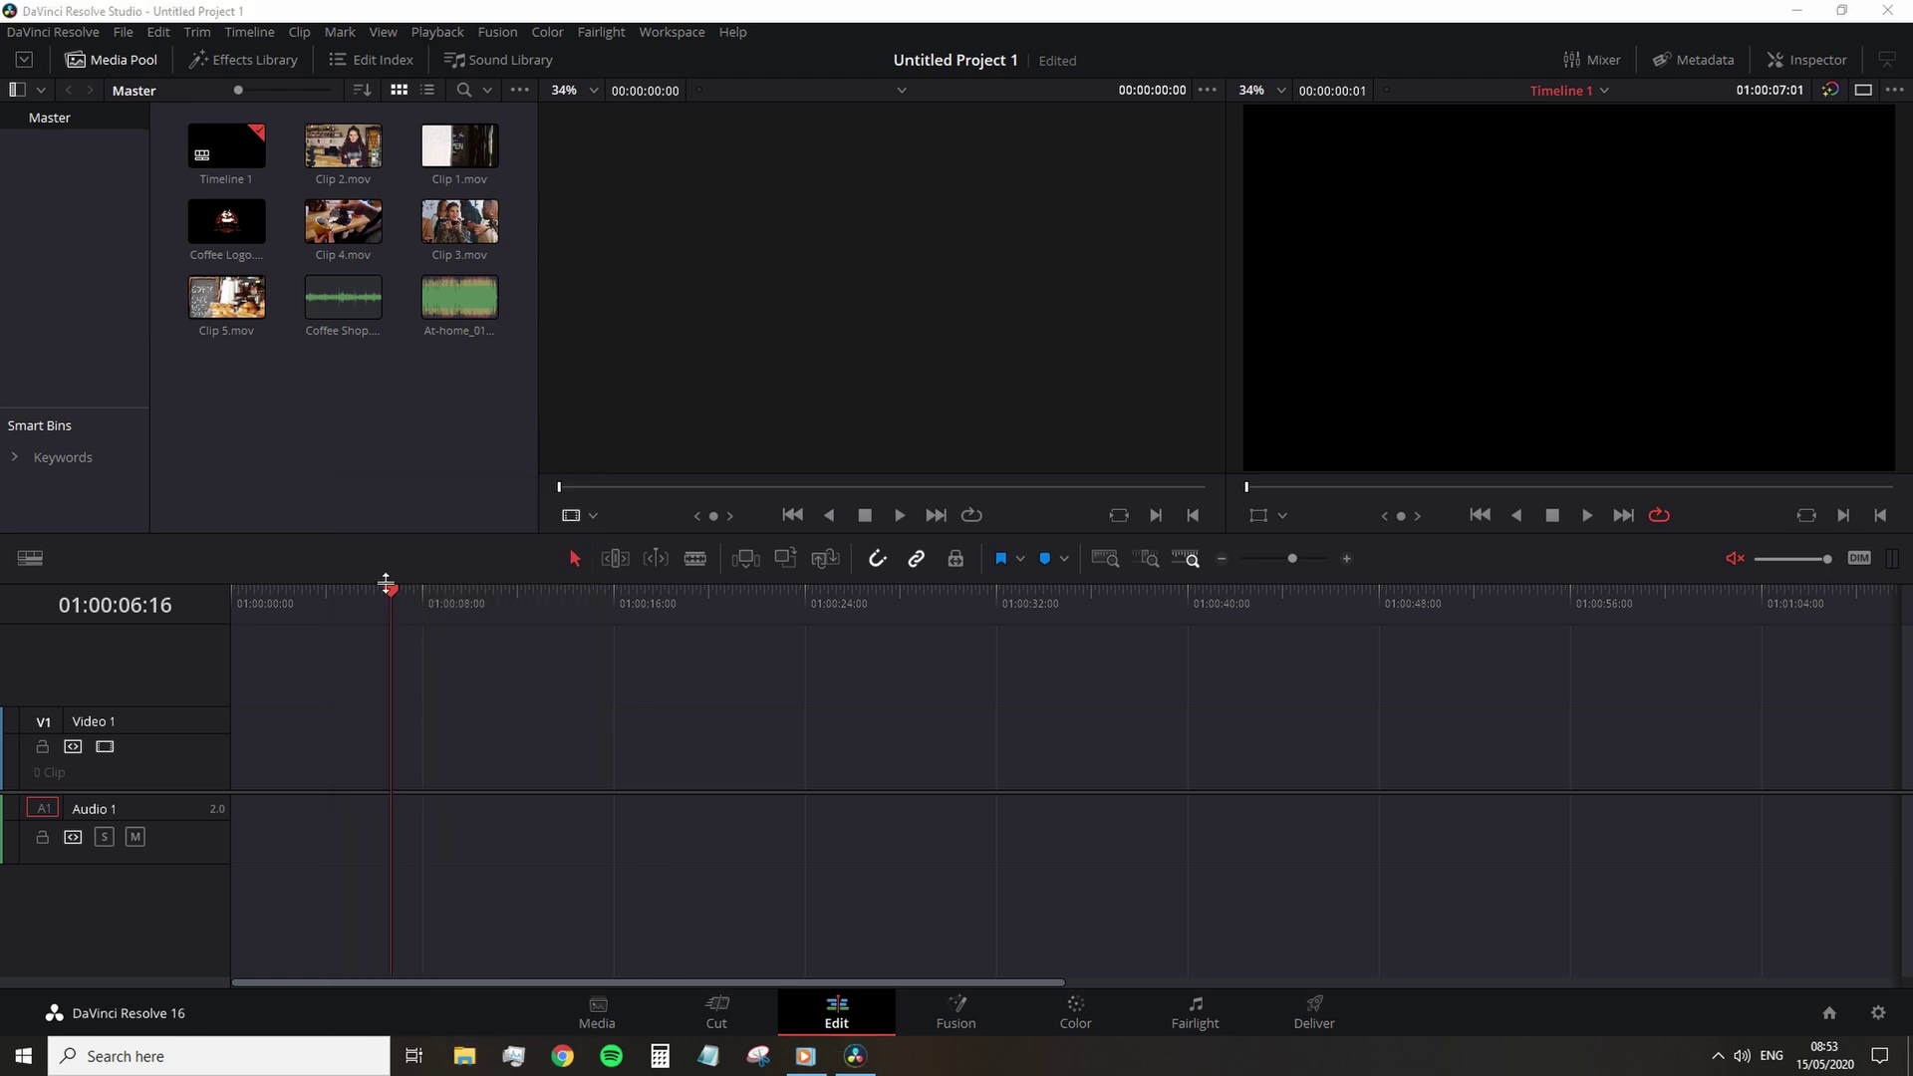
- Add a new media pool bin, try naming it Video and moving clips in, then undo back to Bin 1
{"action": "right_click", "coordinate": [317, 391]}
{"action": "left_click", "coordinate": [378, 503]}
{"action": "type", "text": "Vide"}
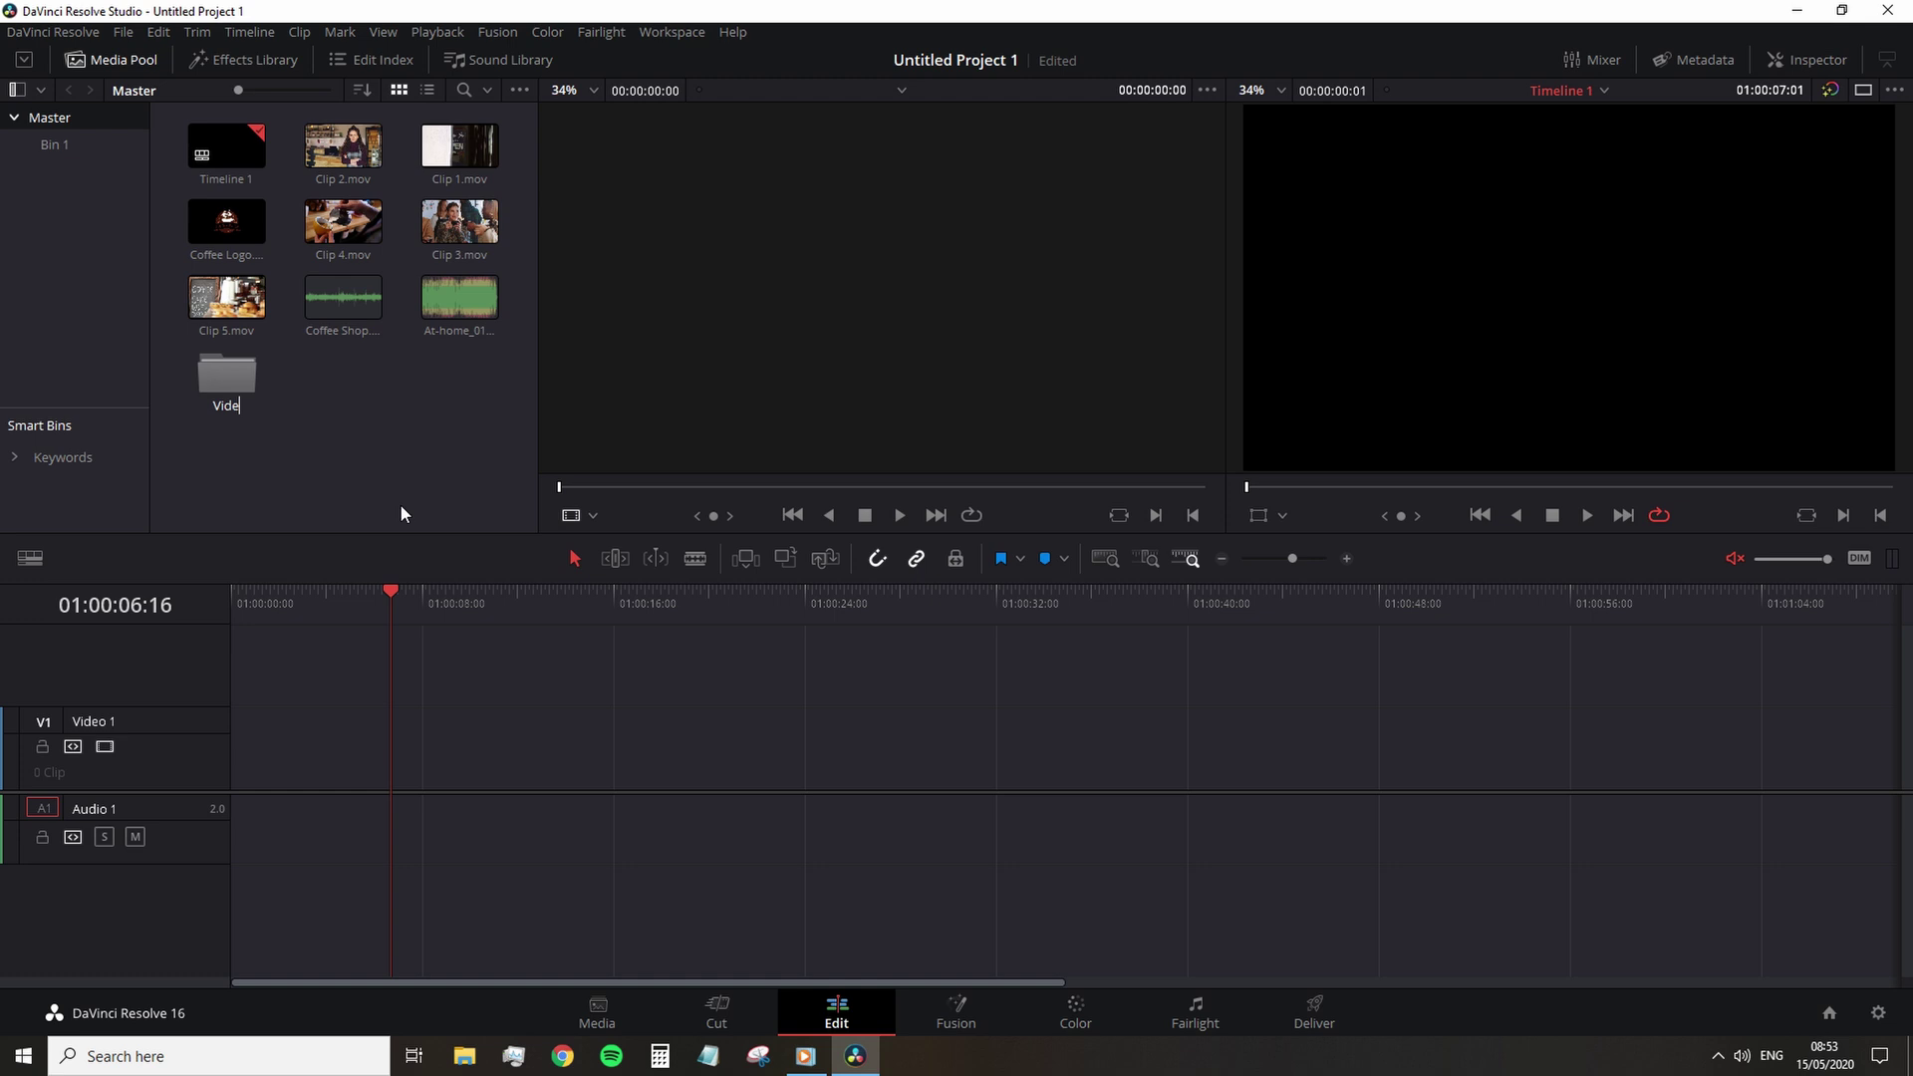
{"action": "type", "text": "o"}
{"action": "key", "text": "Return"}
{"action": "left_click", "coordinate": [342, 146]}
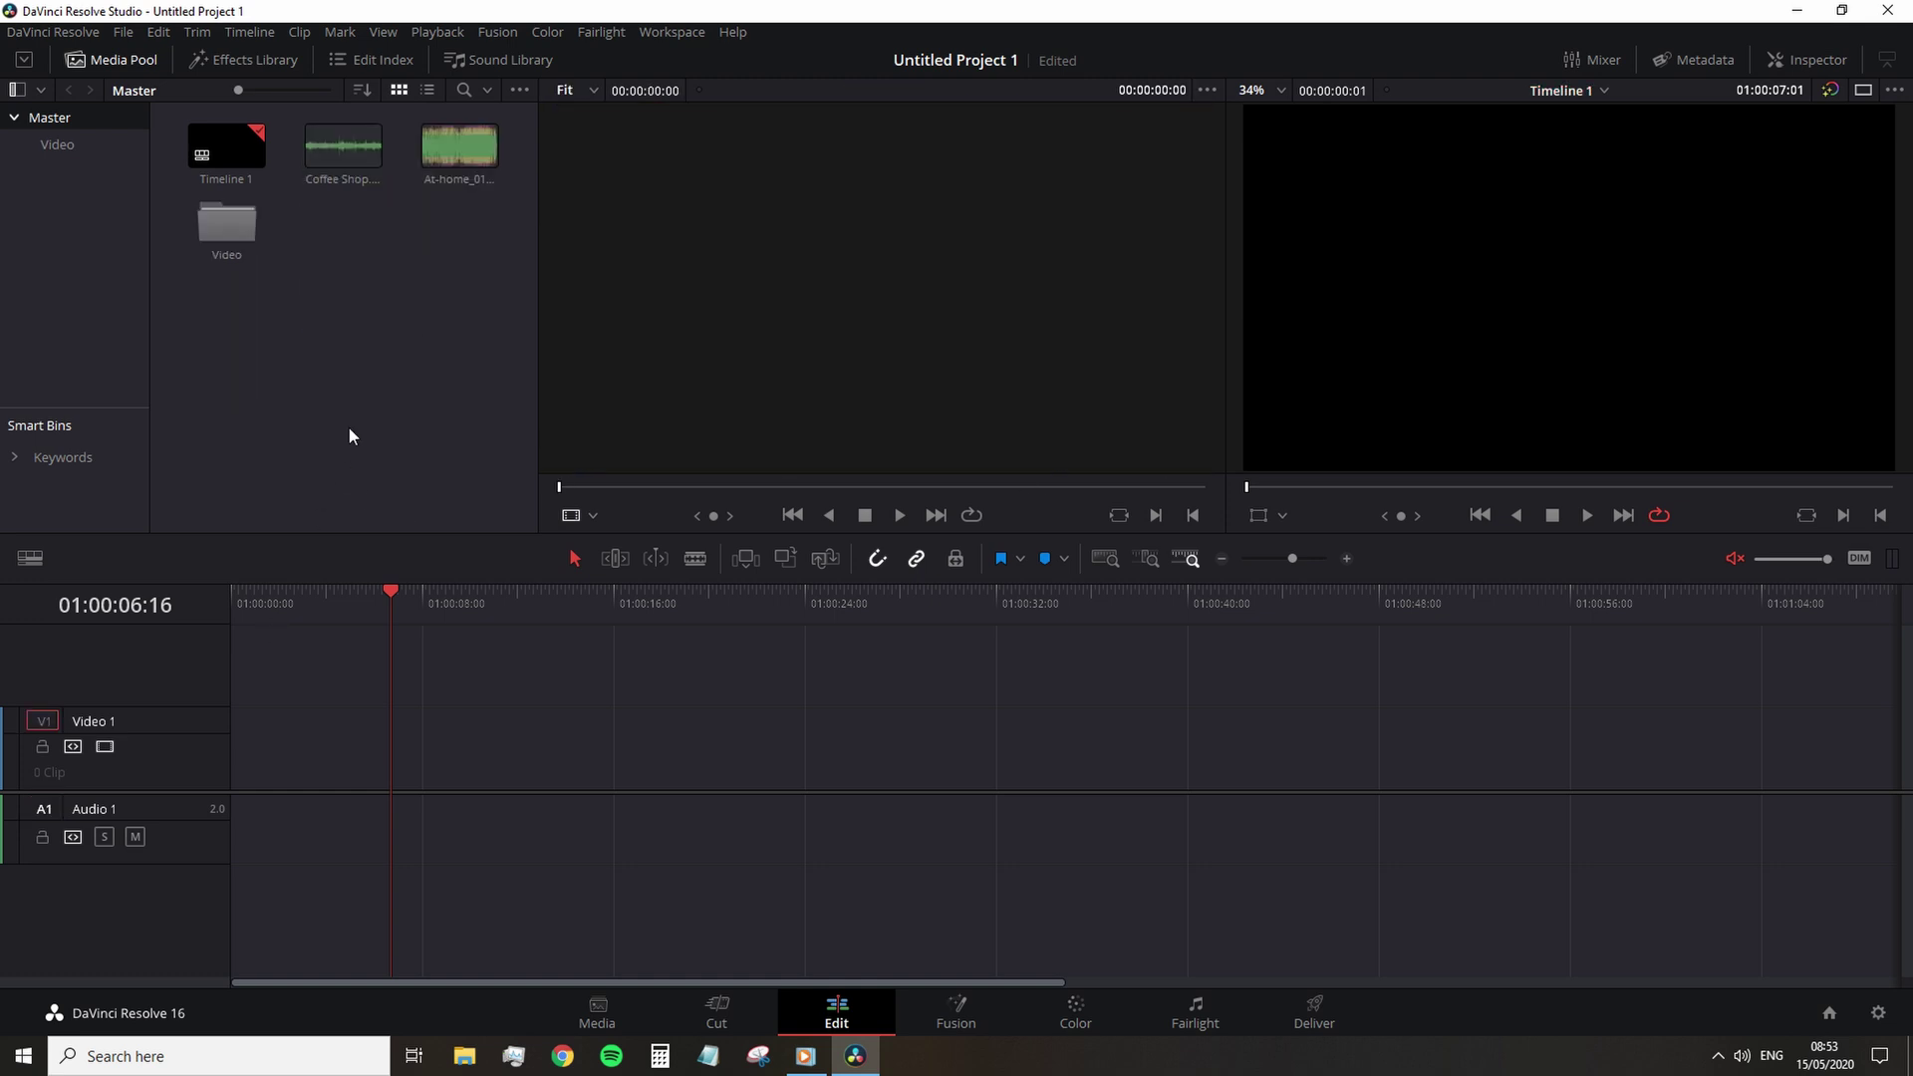
{"action": "key", "text": "ctrl+z"}
{"action": "key", "text": "ctrl+z"}
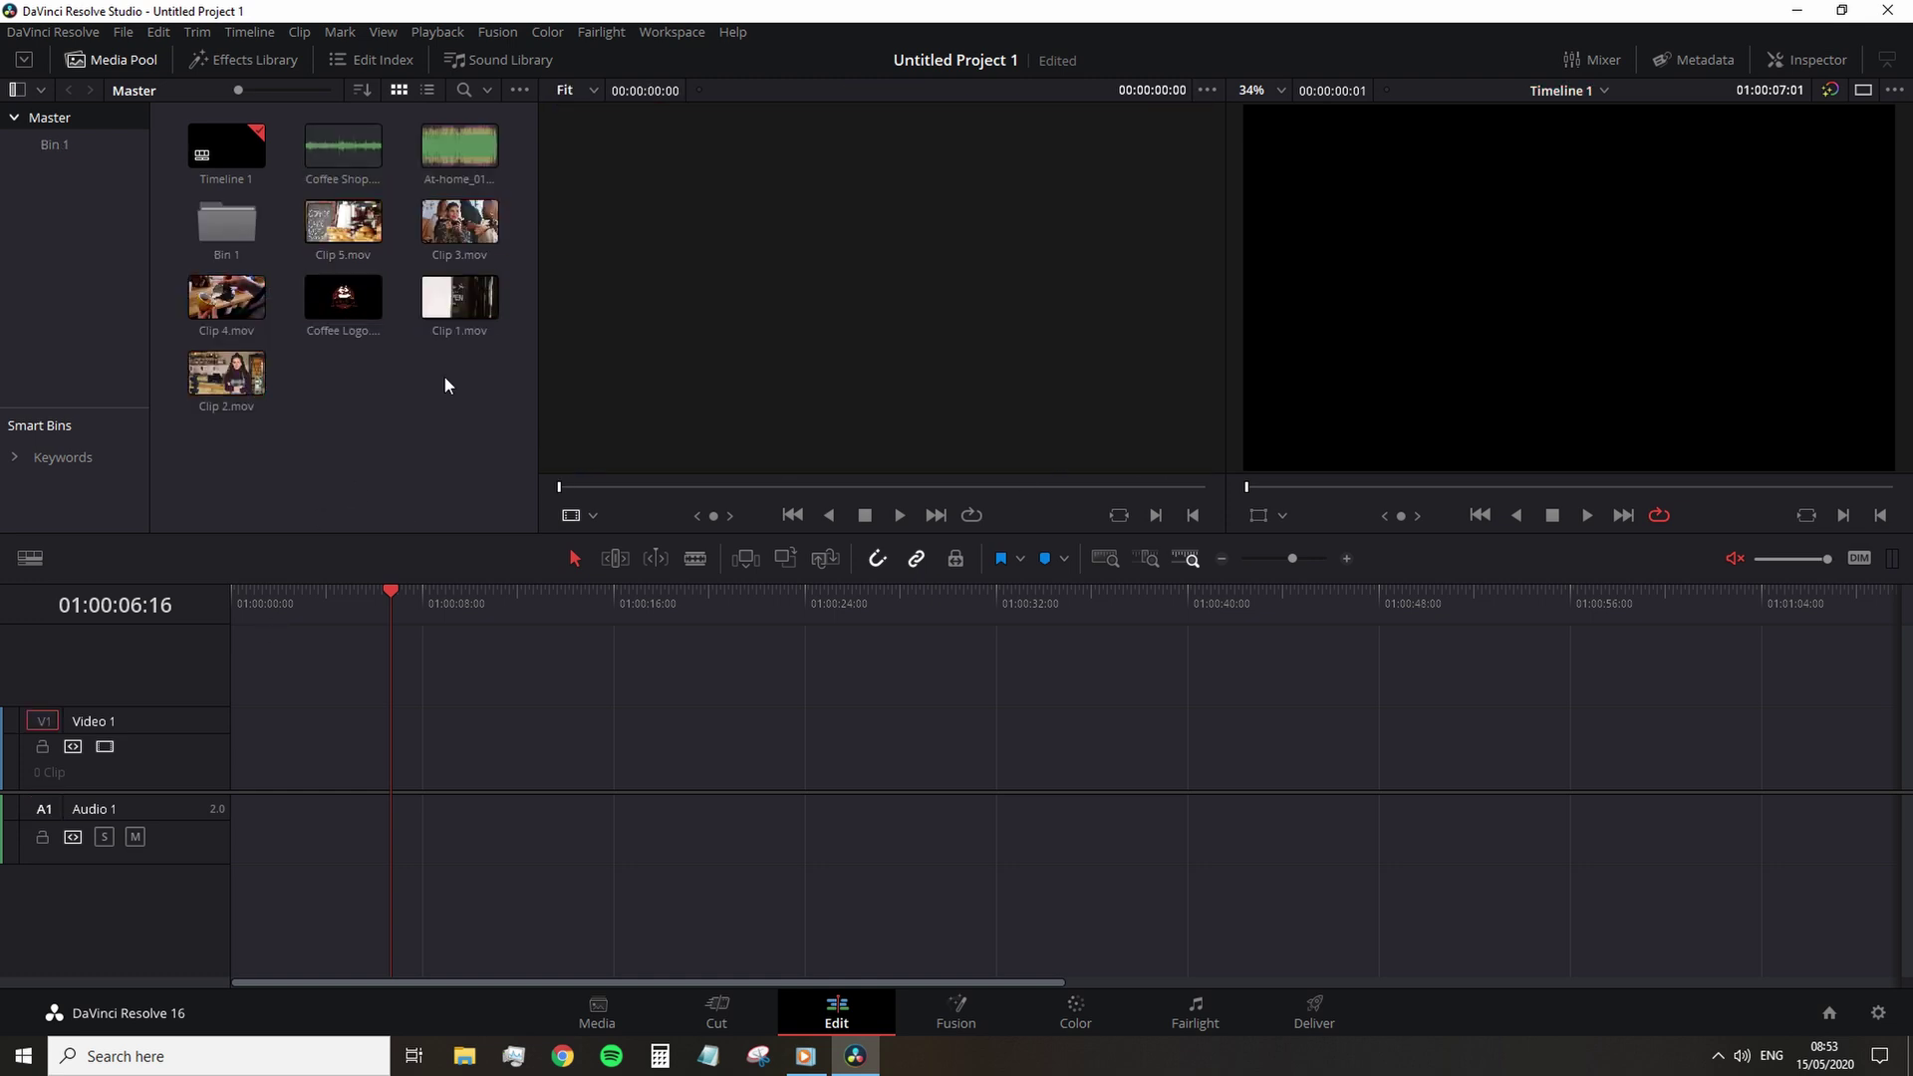
- Place Clip 1.mov on Video 1, shift it later, add Clip 2 after it, and review playback
{"action": "left_click_drag", "start_coordinate": [459, 299], "coordinate": [247, 762]}
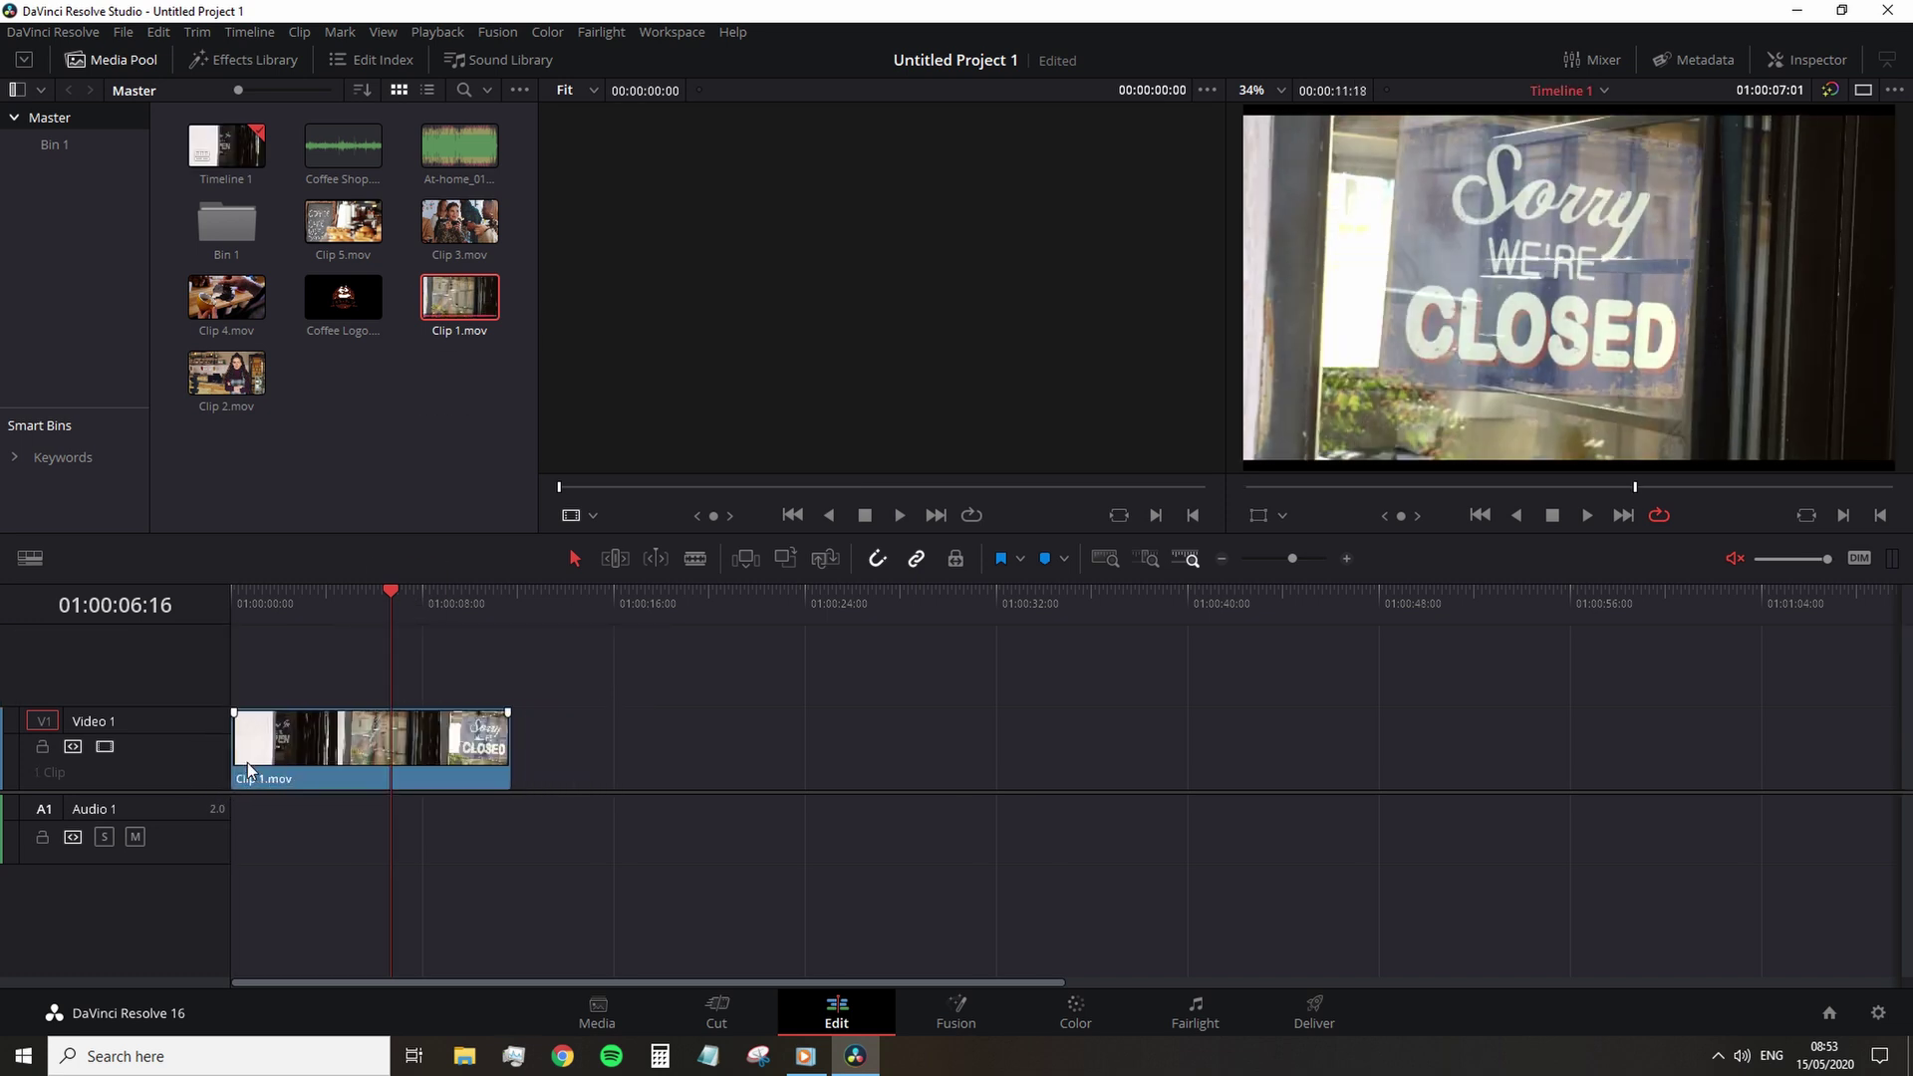
{"action": "left_click", "coordinate": [333, 470]}
{"action": "left_click_drag", "start_coordinate": [322, 741], "coordinate": [386, 757]}
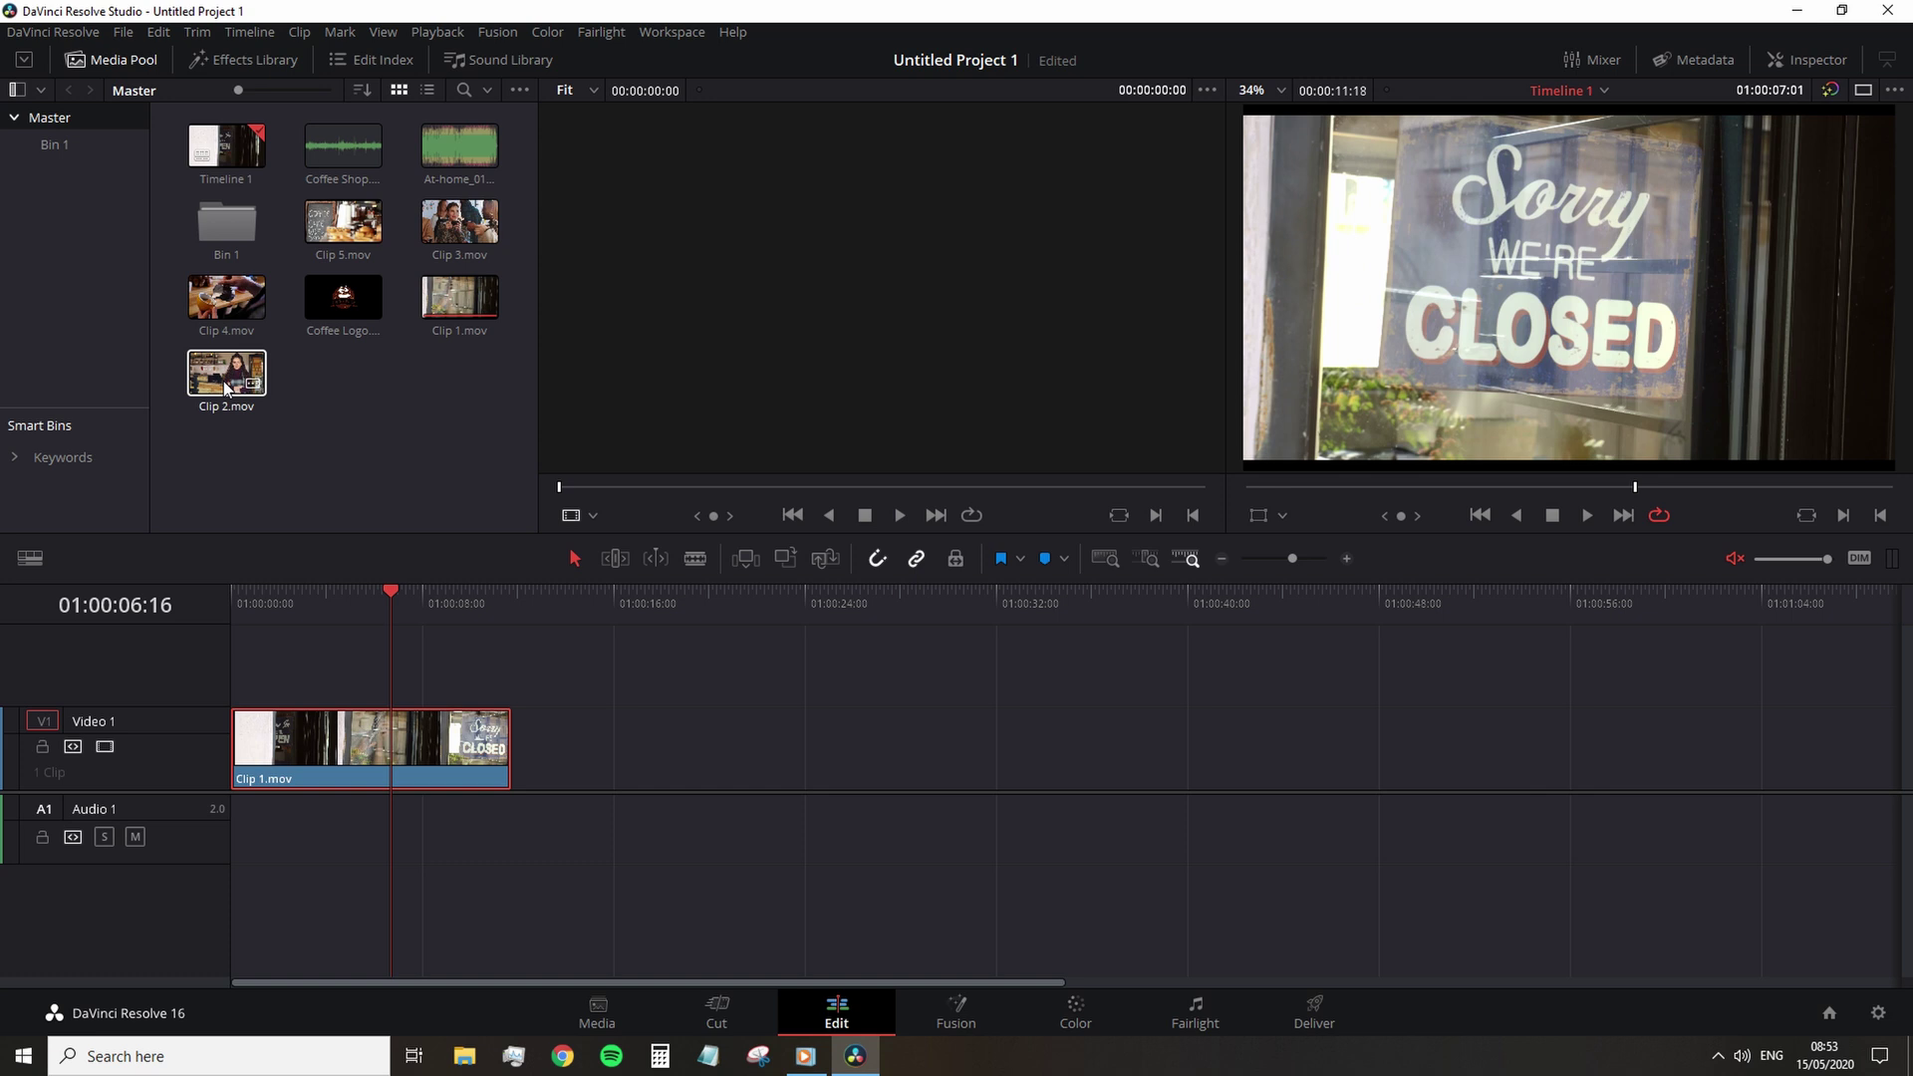
{"action": "left_click_drag", "start_coordinate": [224, 381], "coordinate": [589, 762]}
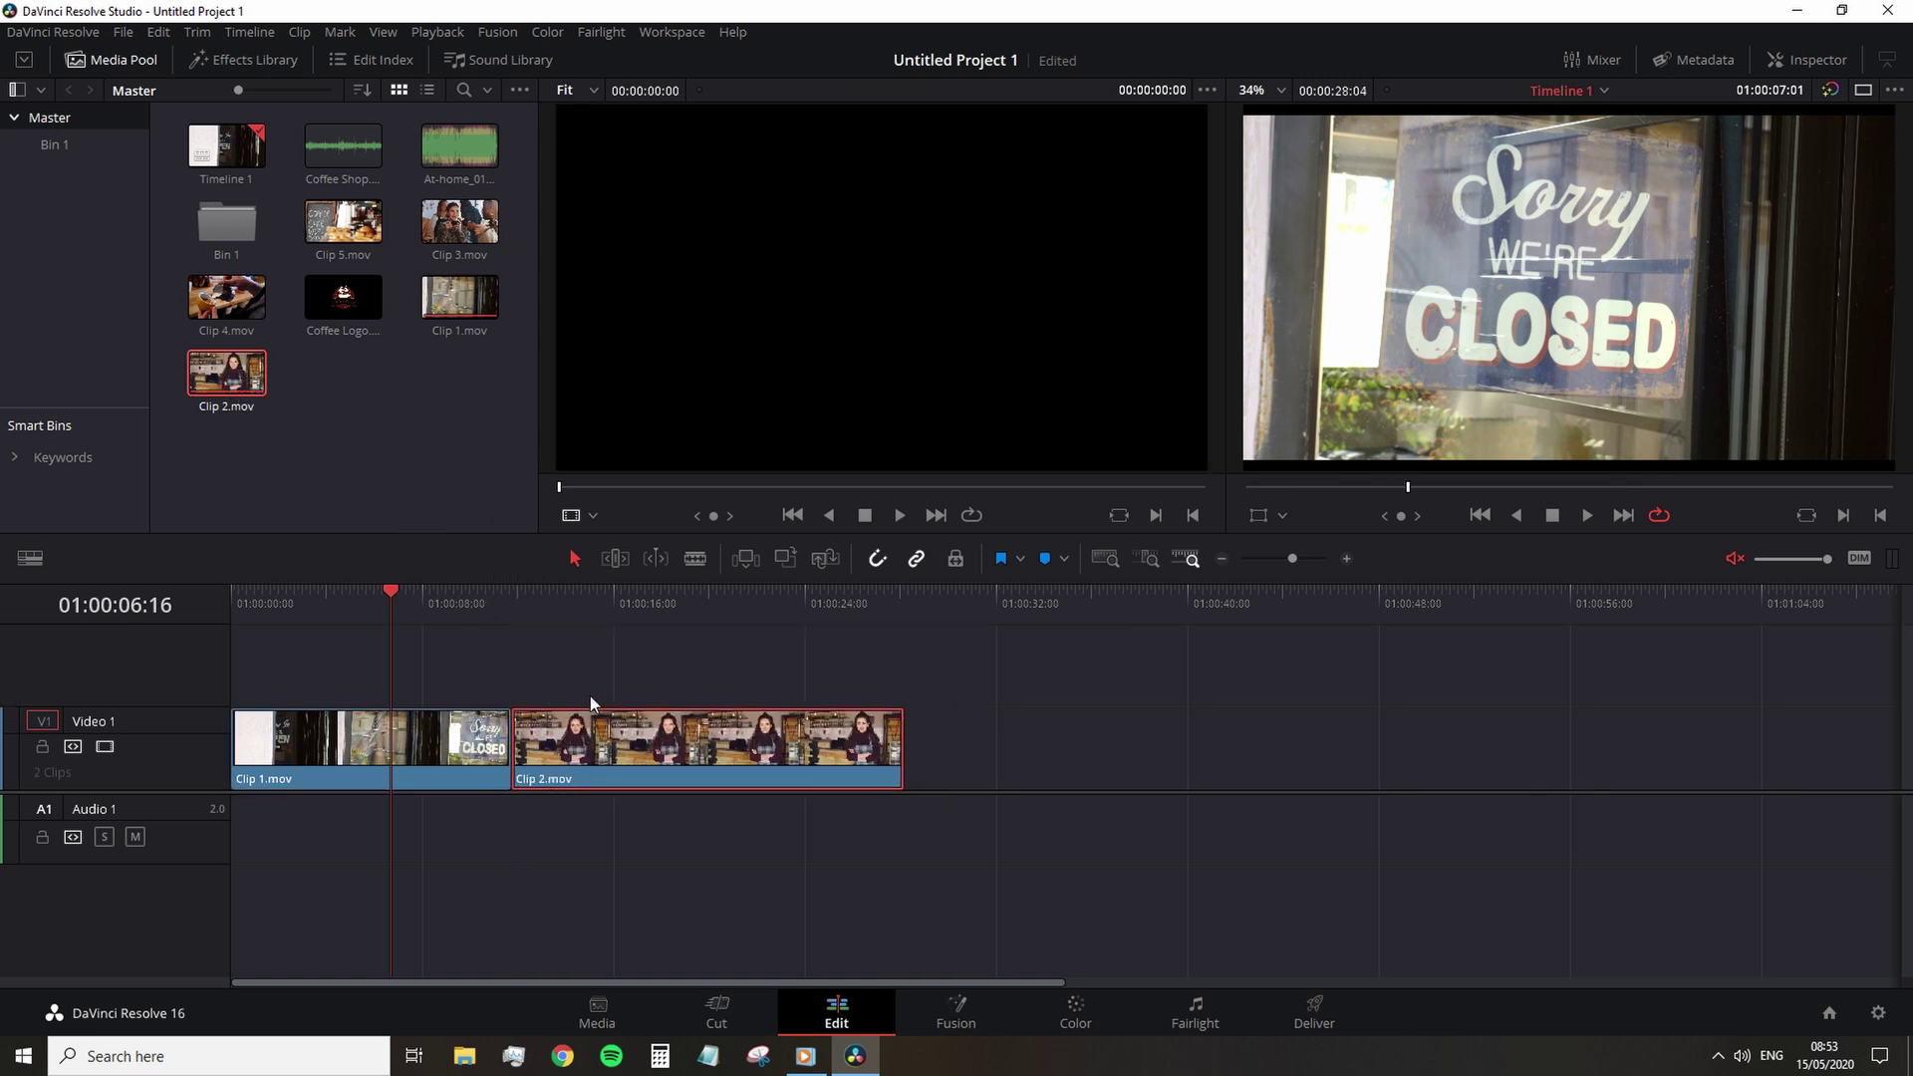
{"action": "key", "text": "space"}
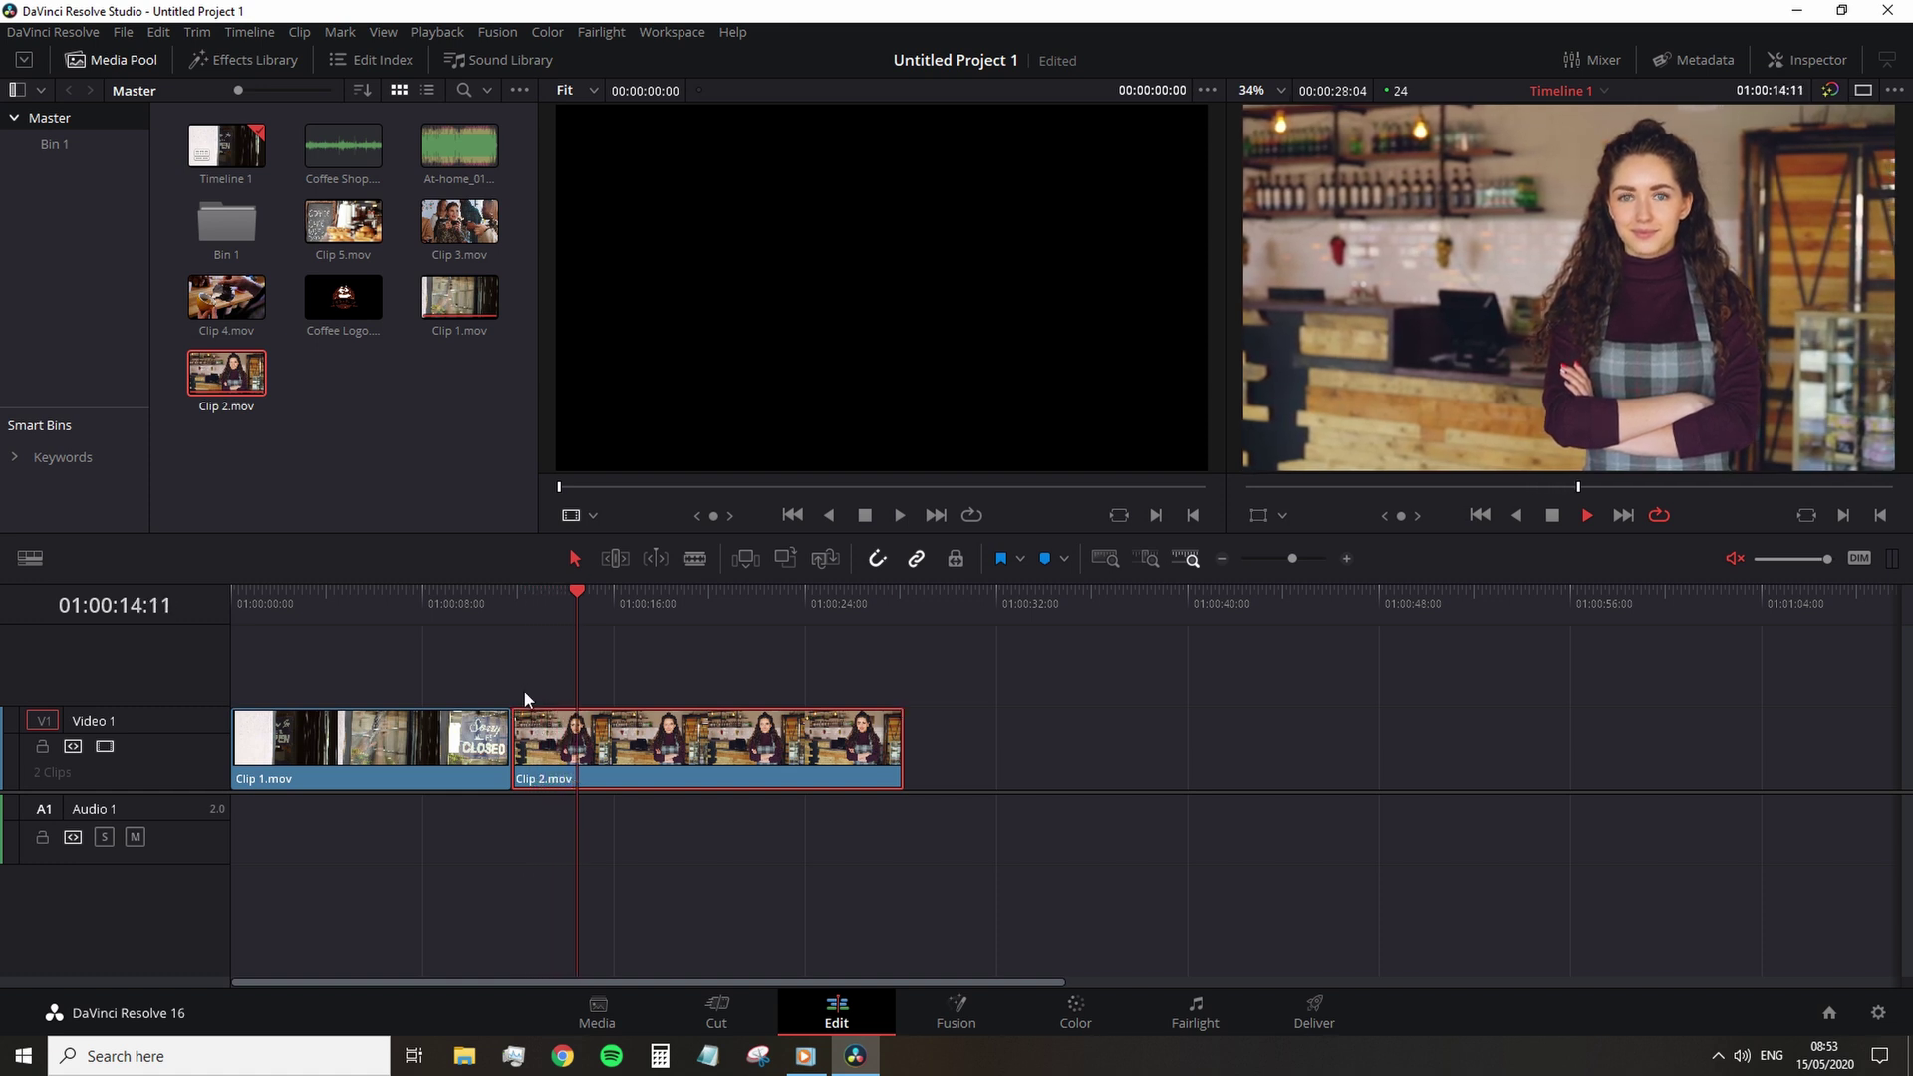
{"action": "key", "text": "space"}
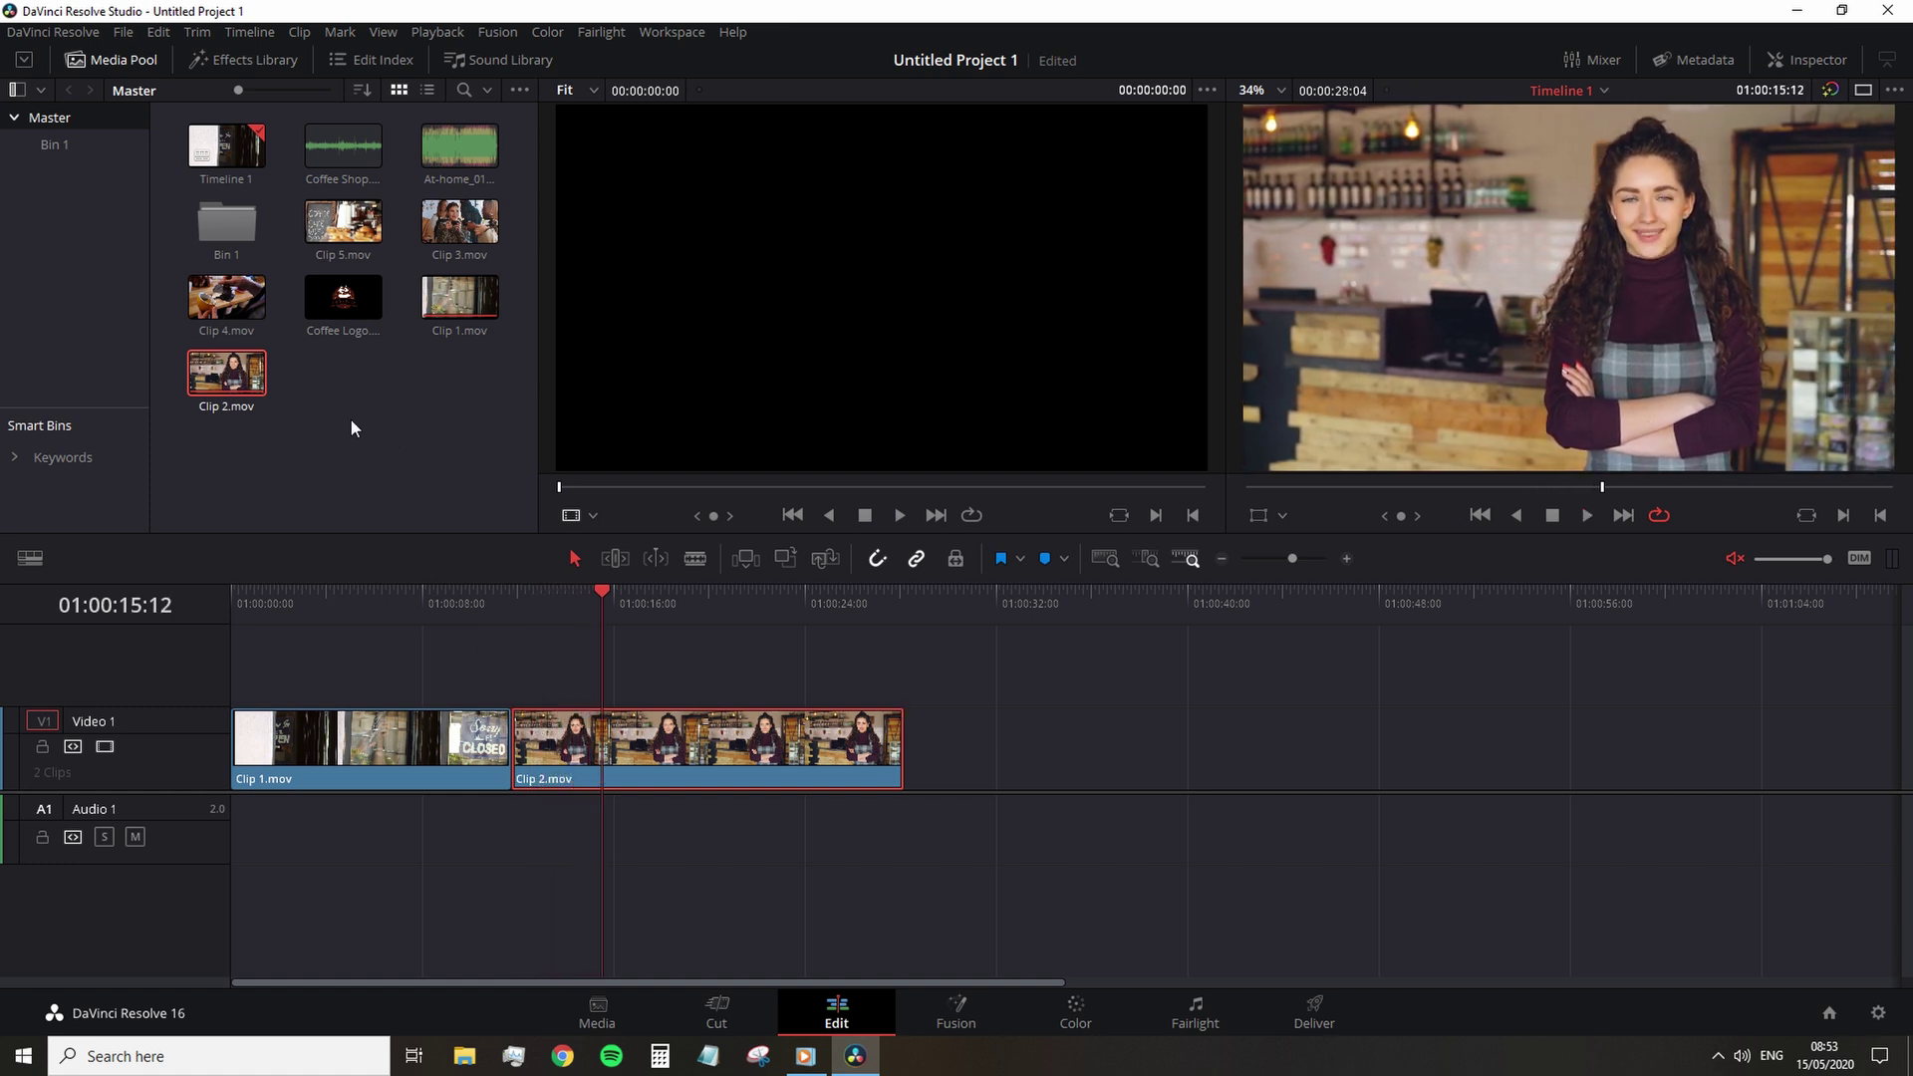
- Trim the end of Clip 2 and the beginning of Clip 1
{"action": "left_click_drag", "start_coordinate": [899, 752], "coordinate": [520, 759]}
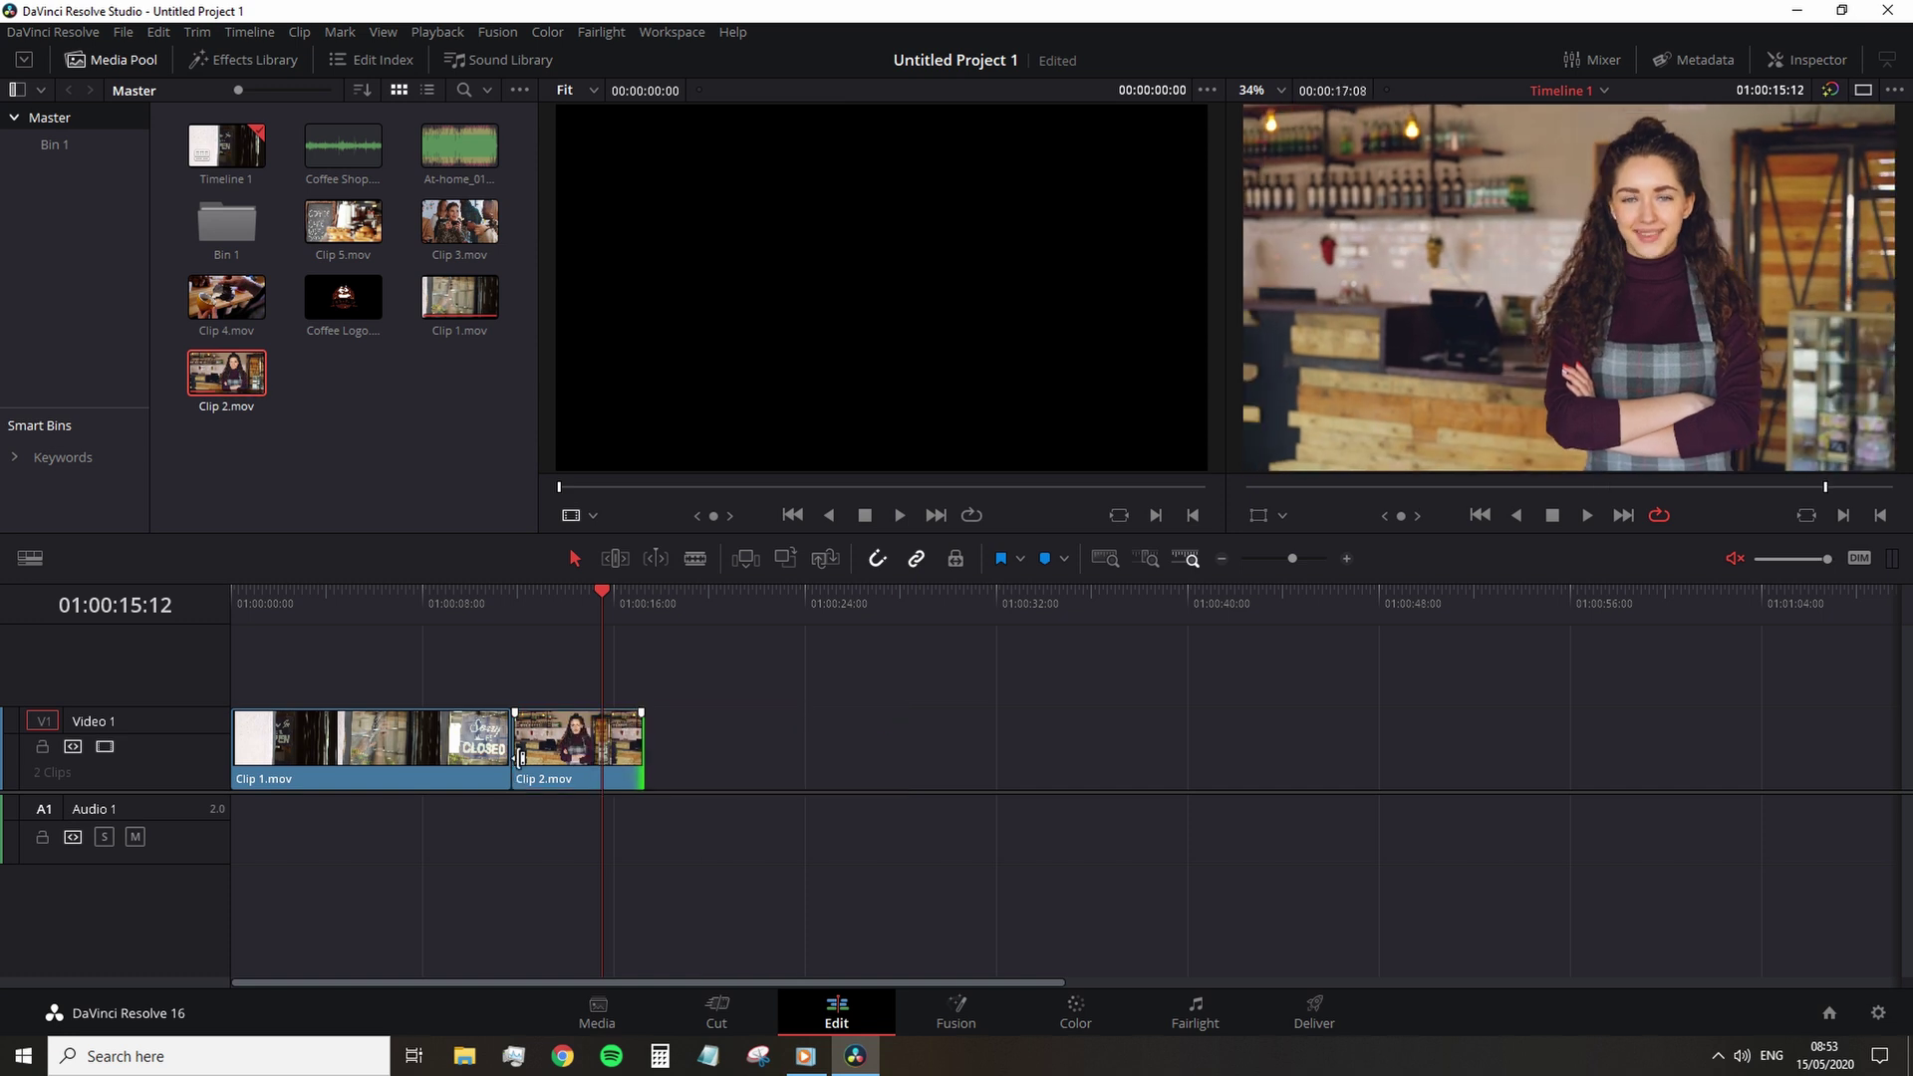
{"action": "left_click_drag", "start_coordinate": [239, 745], "coordinate": [355, 747]}
{"action": "left_click", "coordinate": [471, 755]}
{"action": "mouse_move", "coordinate": [471, 755]}
{"action": "left_mouse_down"}
{"action": "mouse_move", "coordinate": [516, 762]}
{"action": "mouse_move", "coordinate": [469, 765]}
{"action": "left_mouse_up"}
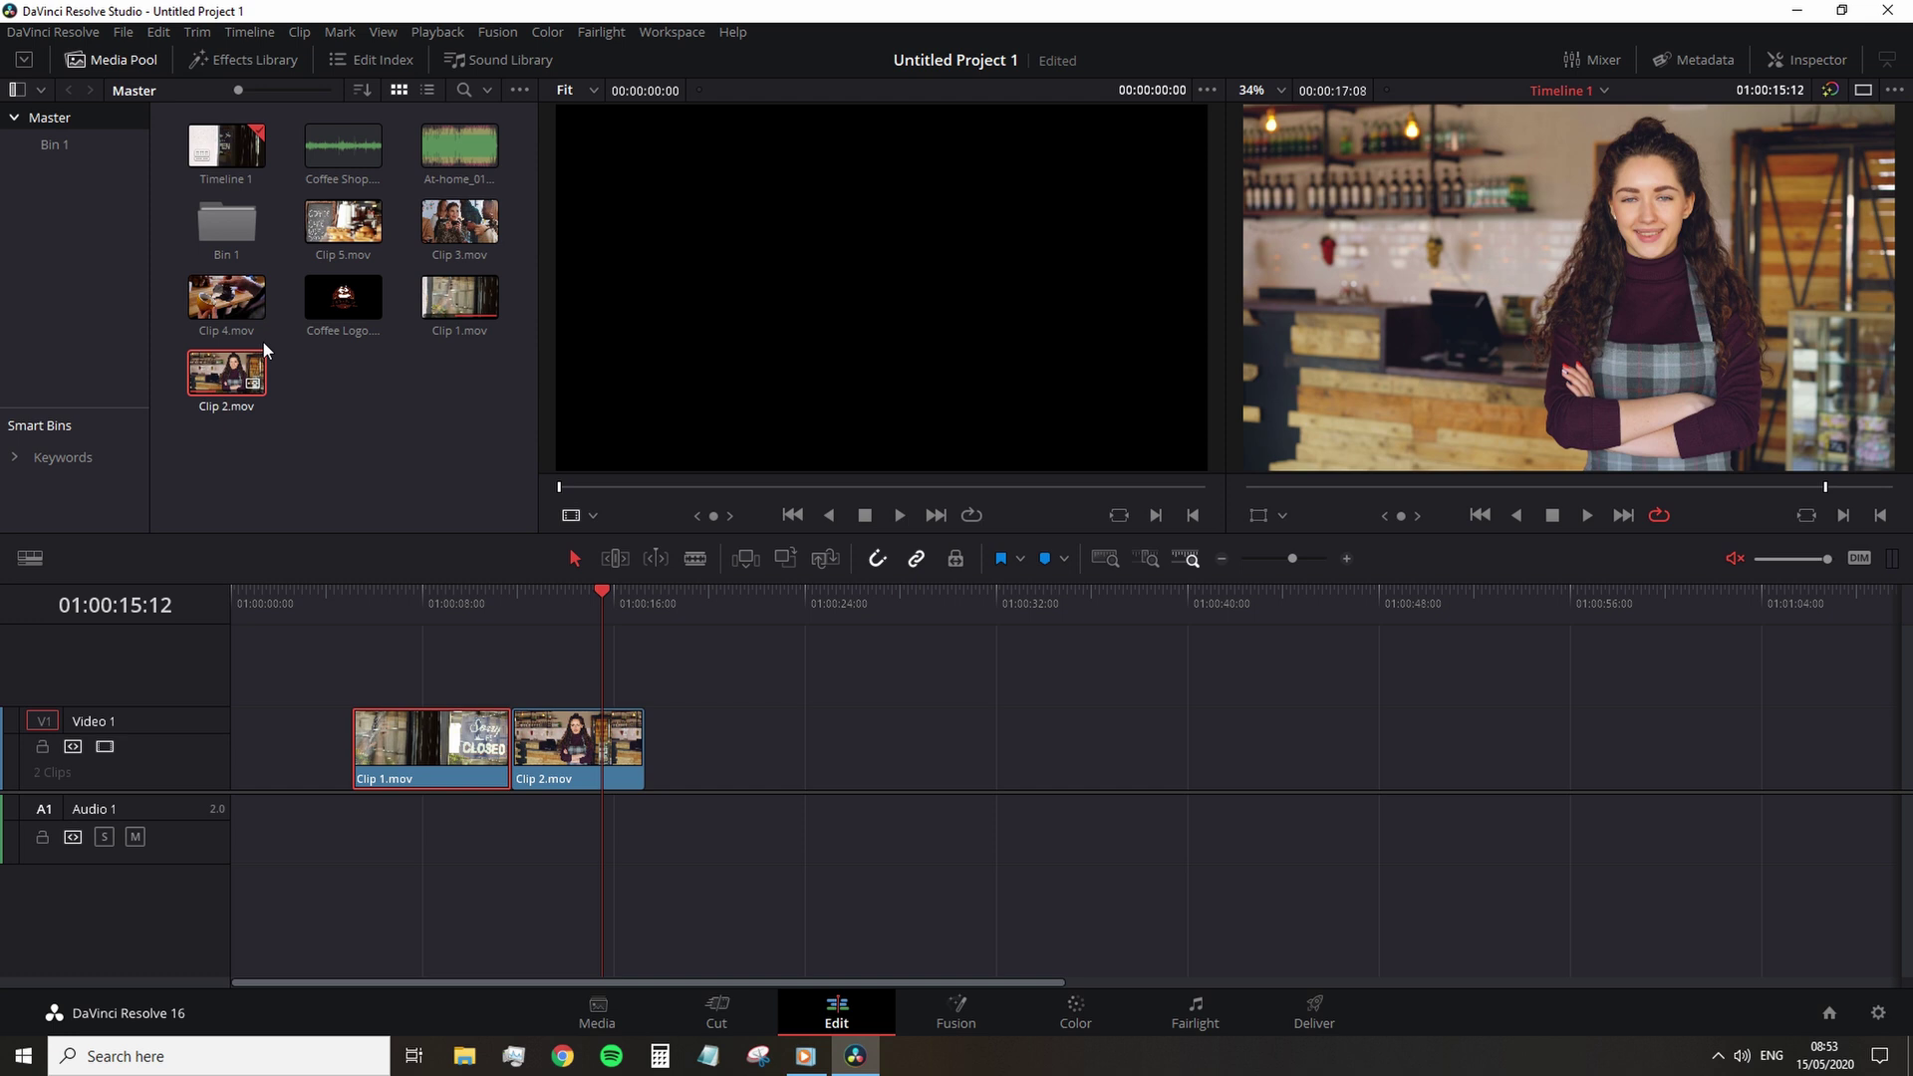
- Overlay a shortened Clip 3 on Video 2 and play back the overlay section
{"action": "left_click_drag", "start_coordinate": [460, 241], "coordinate": [419, 647]}
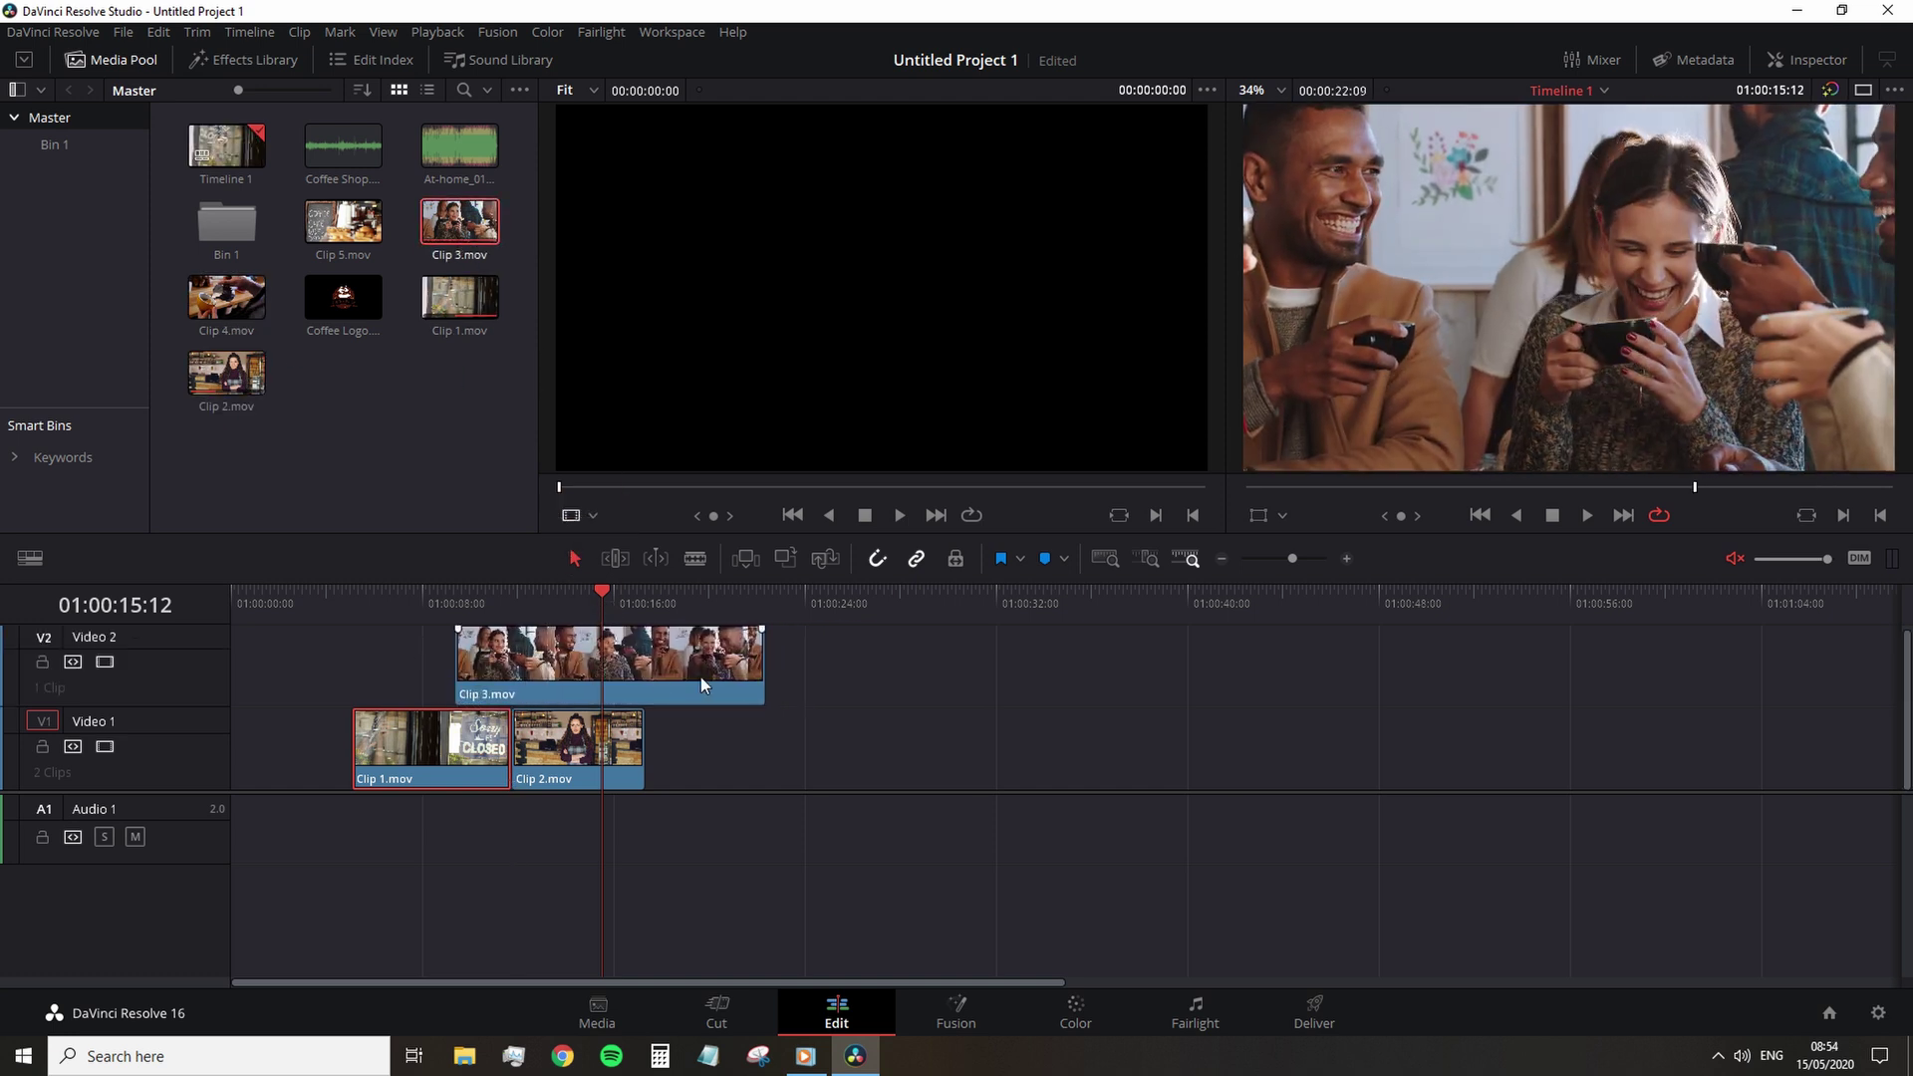
{"action": "left_click_drag", "start_coordinate": [758, 673], "coordinate": [546, 674]}
{"action": "left_click", "coordinate": [416, 602]}
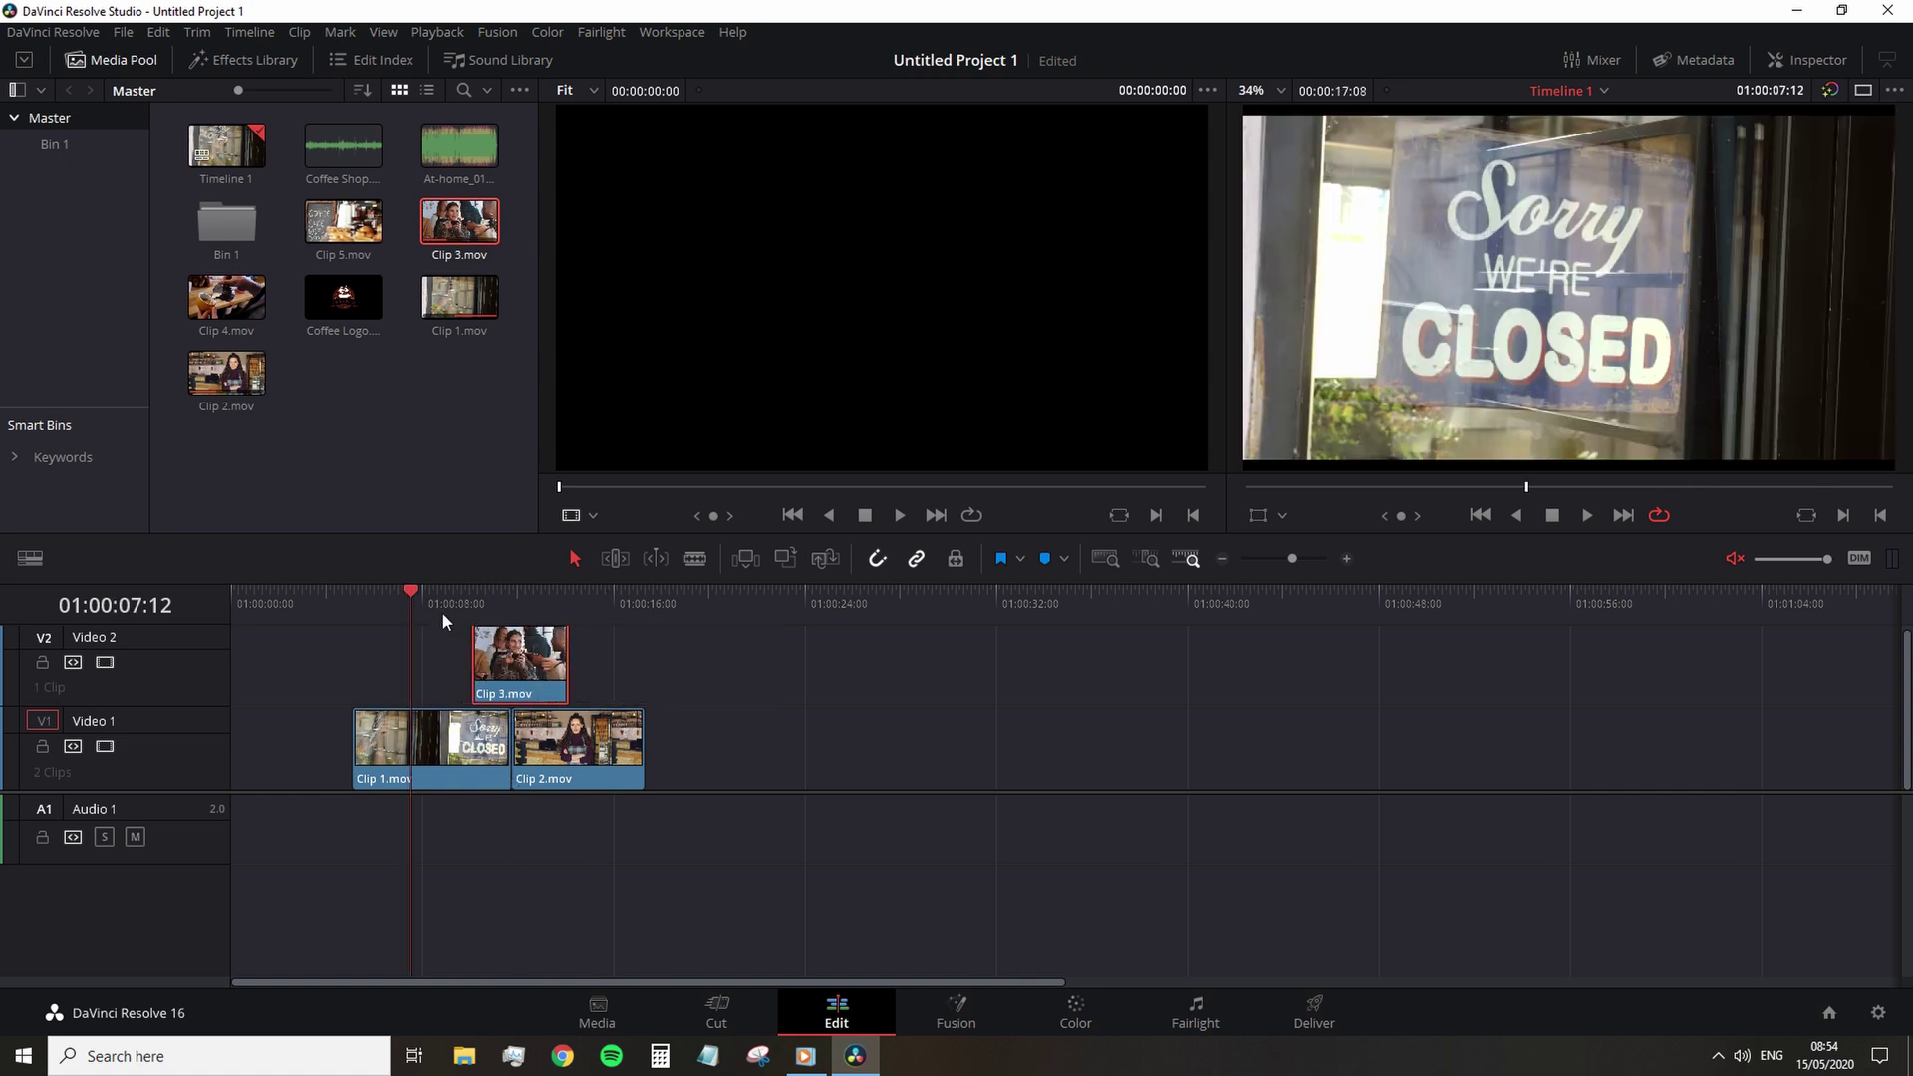
{"action": "key", "text": "space"}
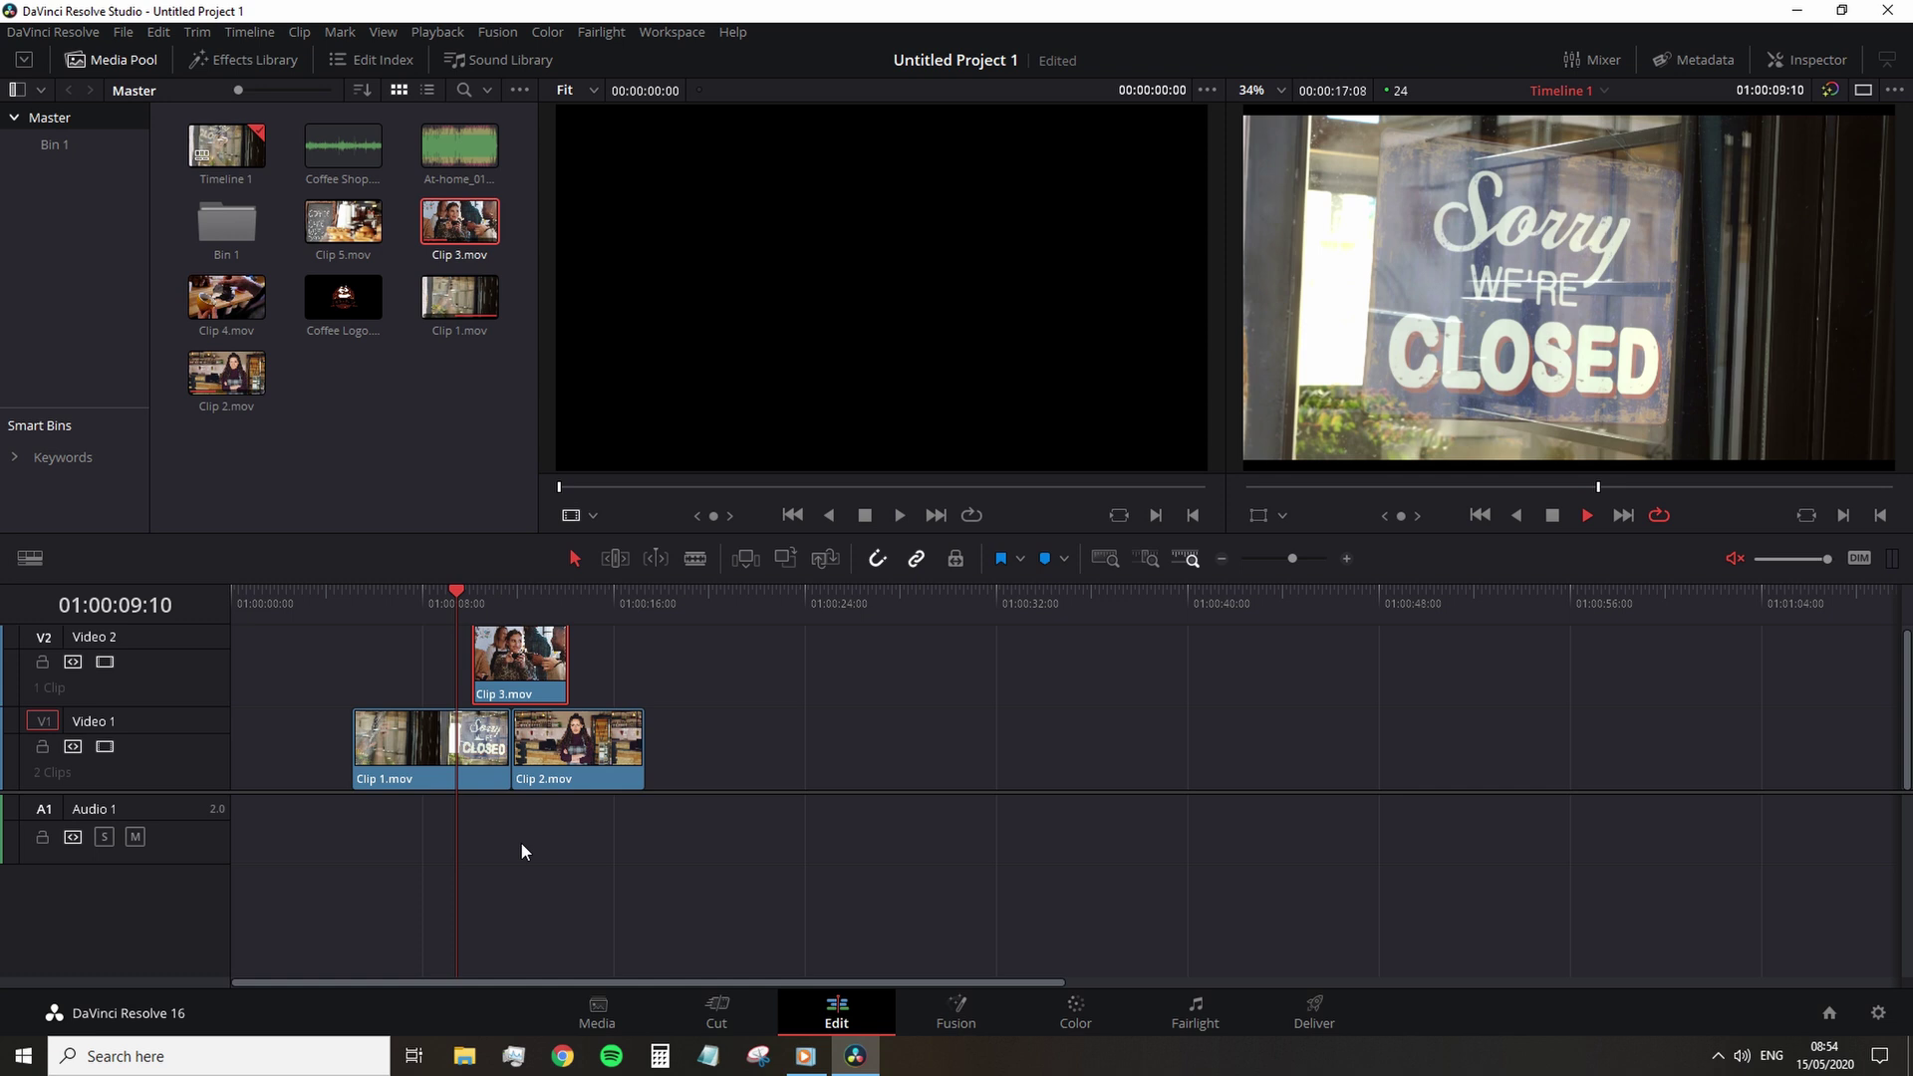
{"action": "left_click", "coordinate": [626, 599]}
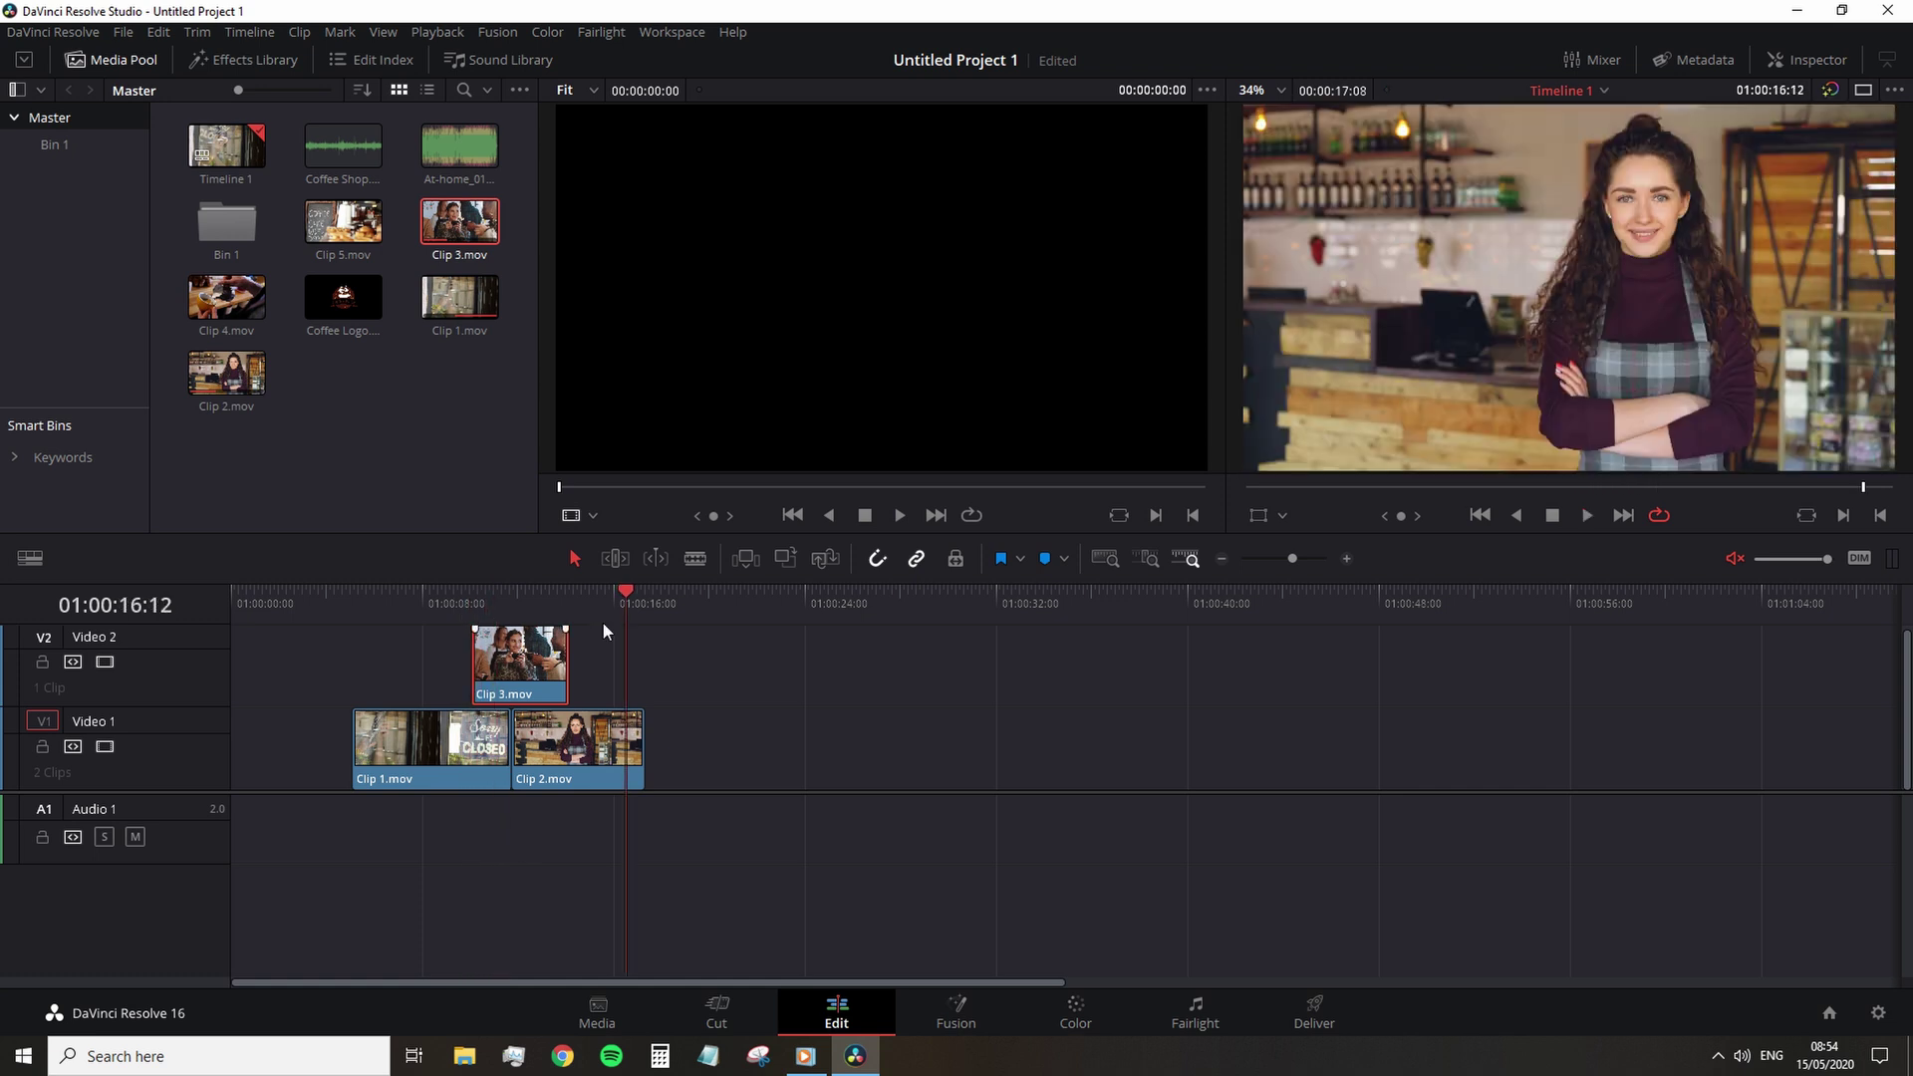
- Undo the Clip 3 overlay and trims, try repositioning Clips 1 and 2, then undo Clip 2's move
{"action": "key", "text": "ctrl+z"}
{"action": "key", "text": "ctrl+z"}
{"action": "key", "text": "ctrl+z"}
{"action": "key", "text": "ctrl+z"}
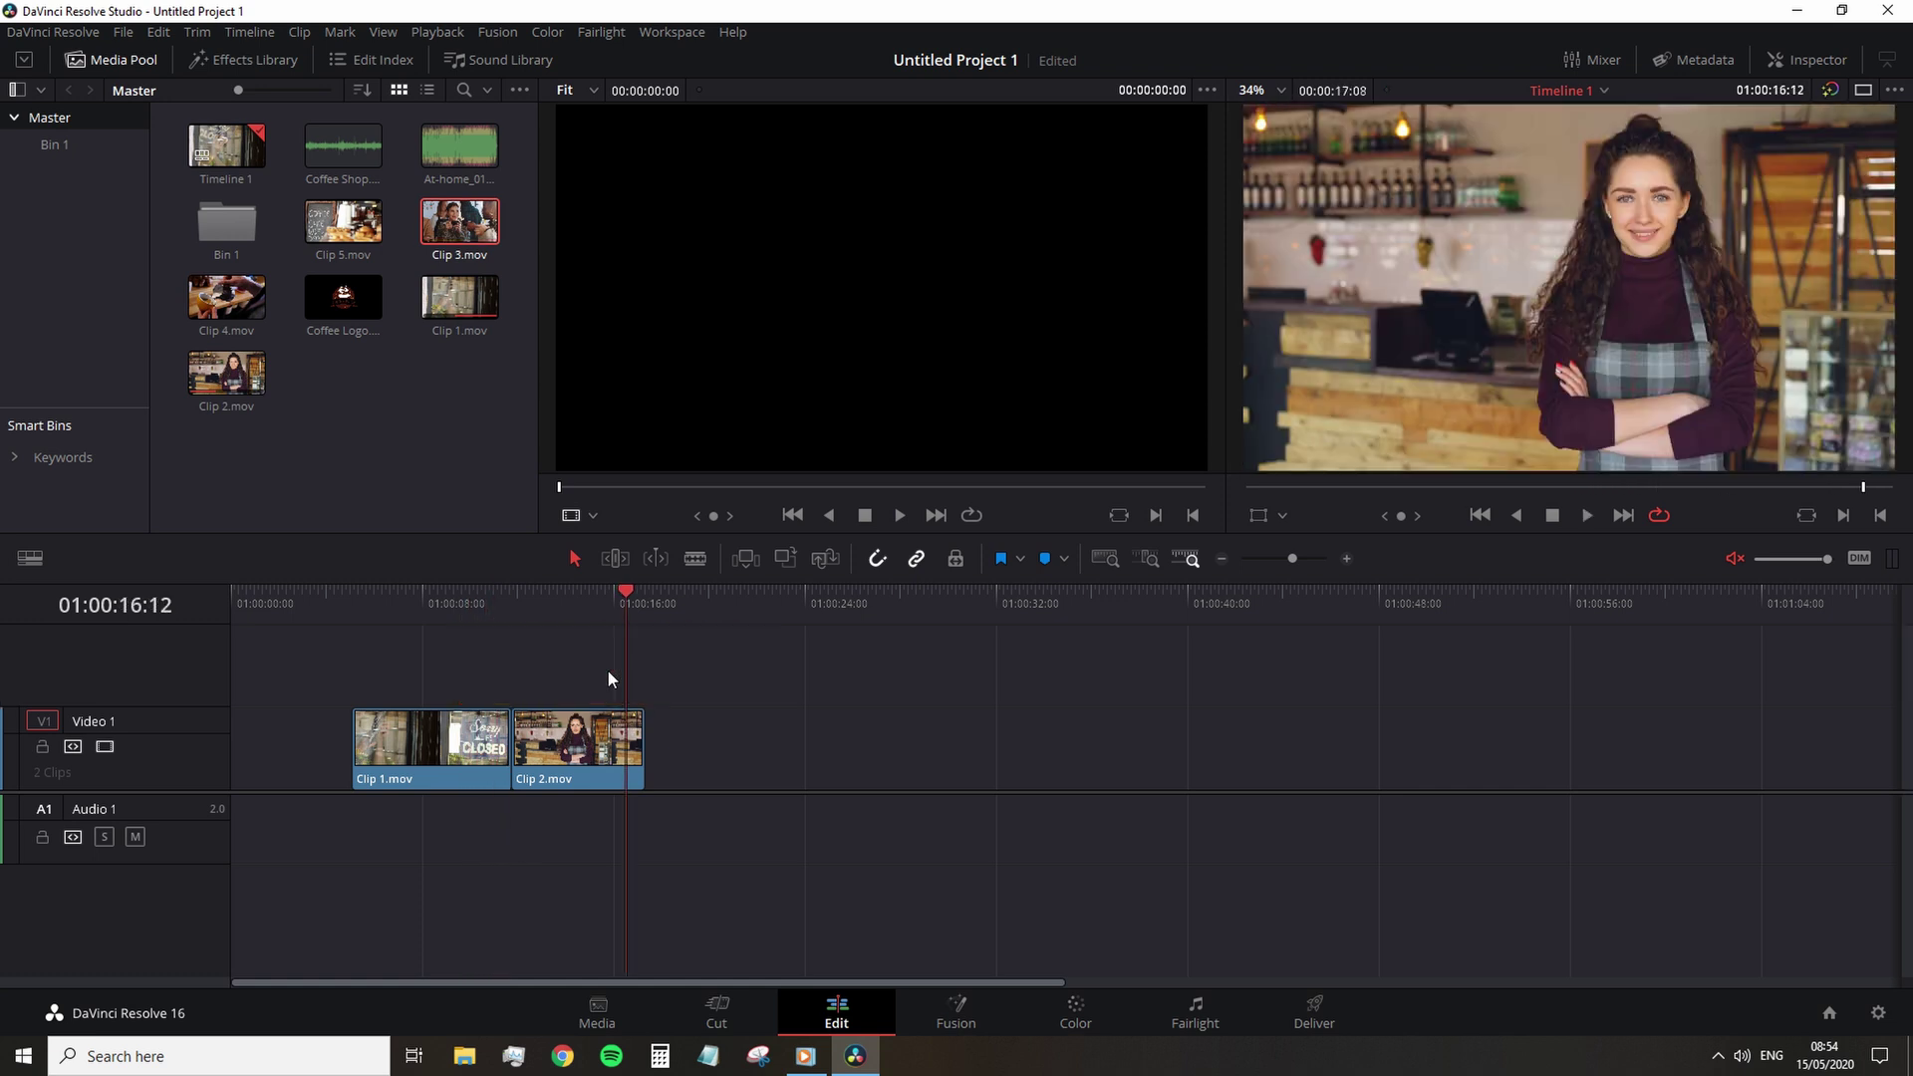
{"action": "key", "text": "ctrl+z"}
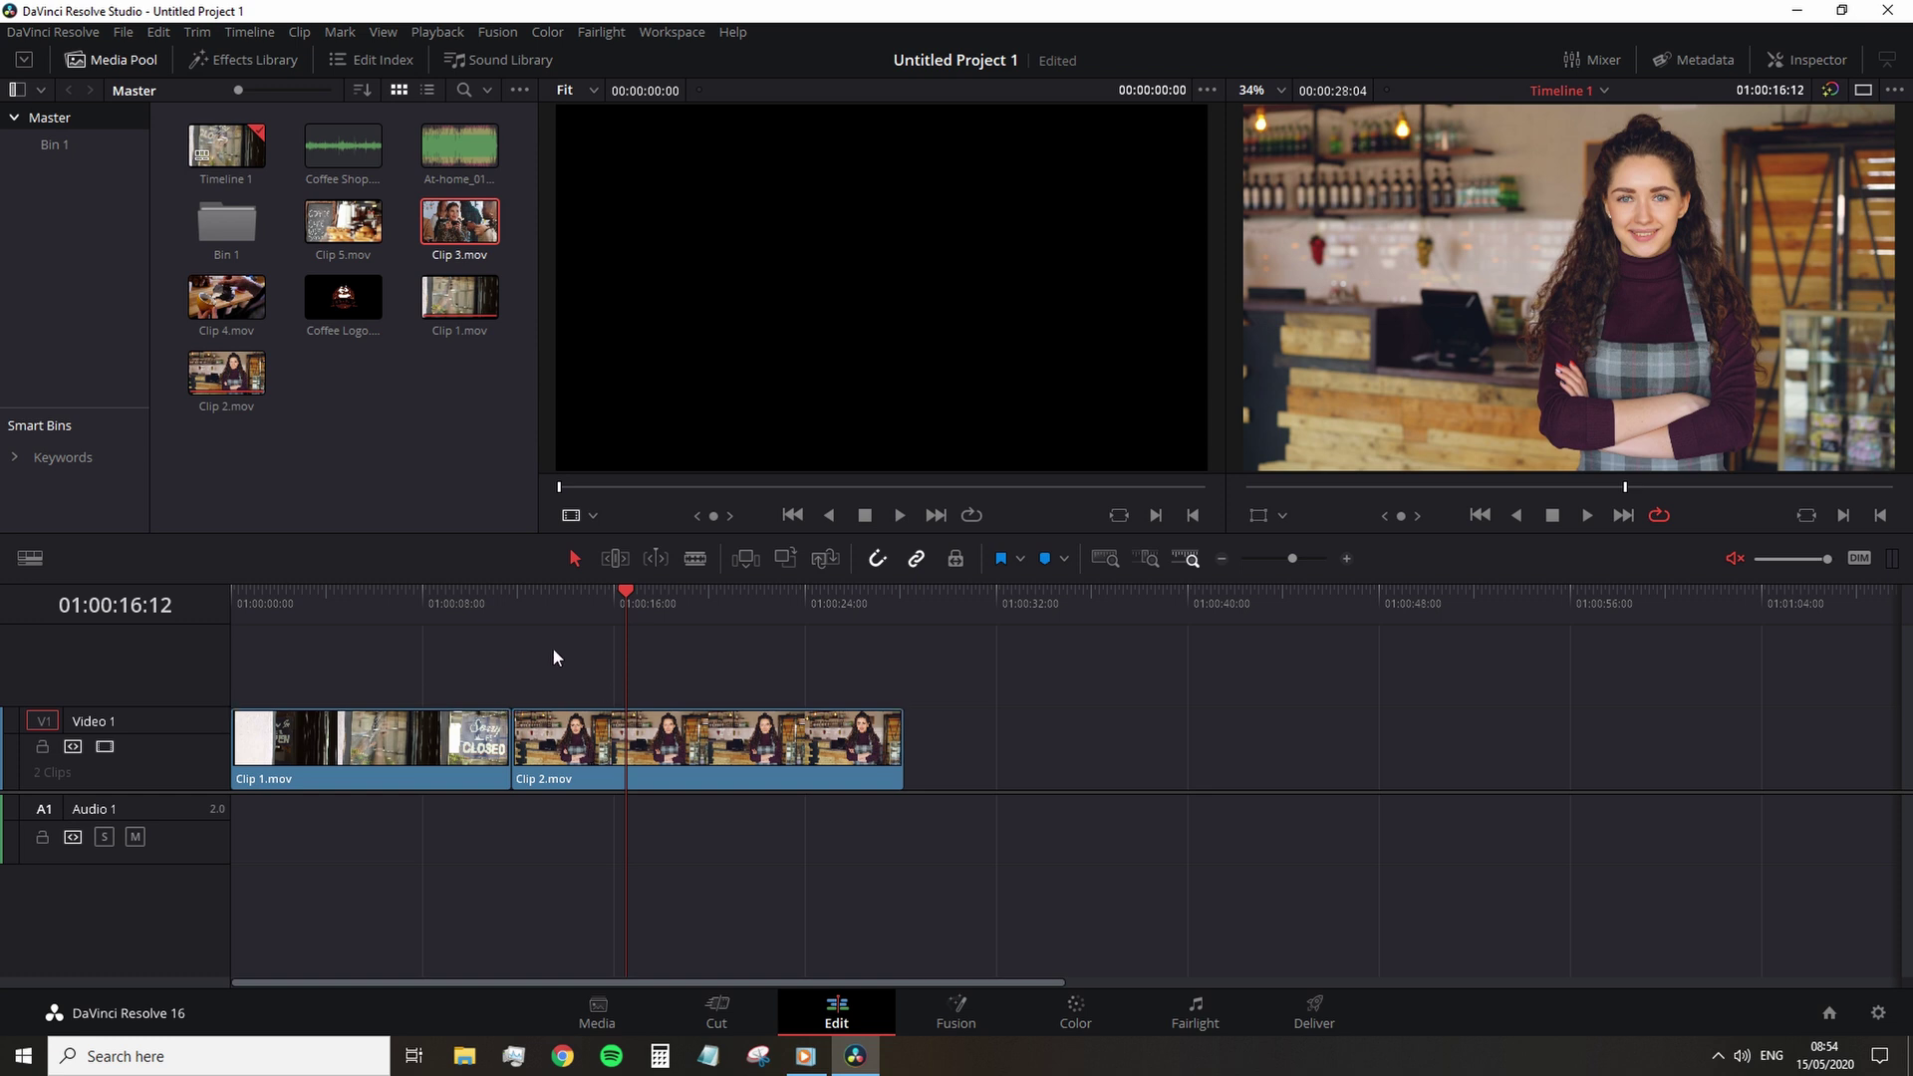
{"action": "left_click", "coordinate": [393, 751]}
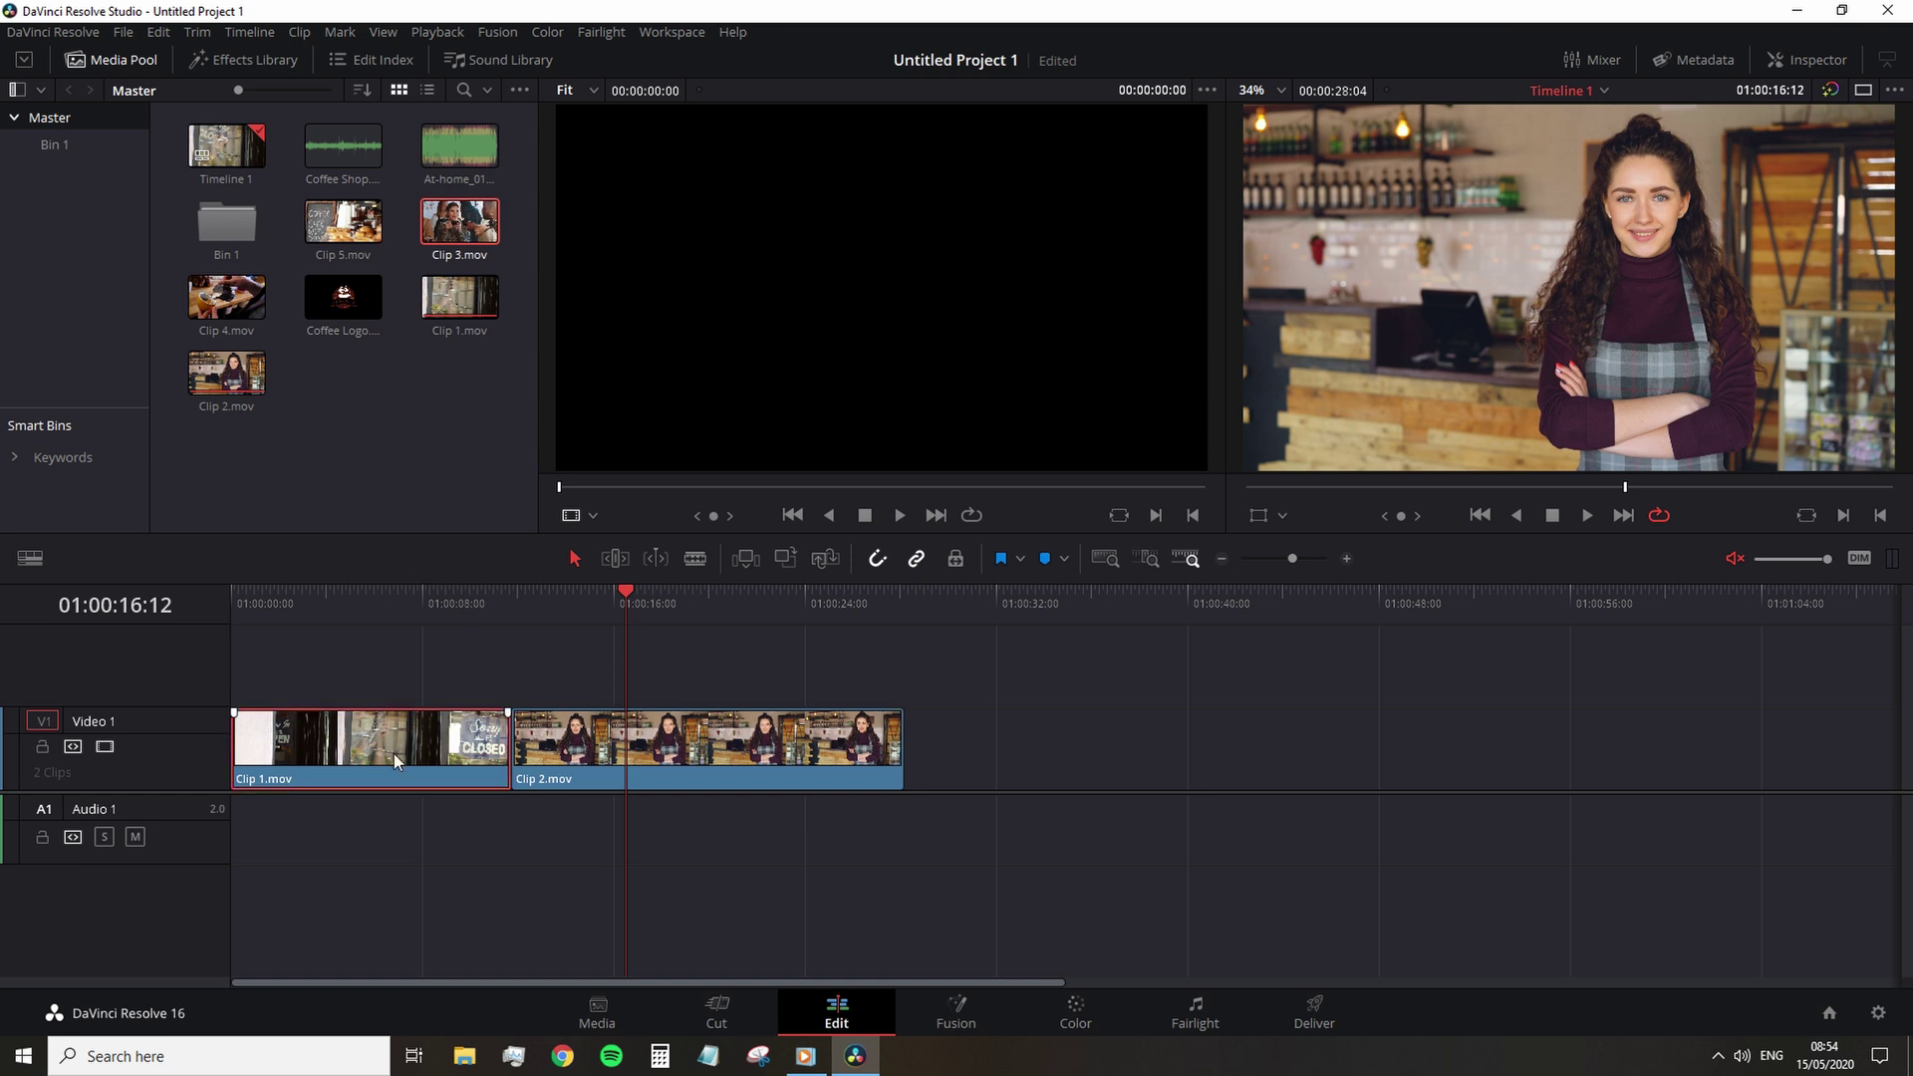
{"action": "left_click", "coordinate": [510, 596]}
{"action": "mouse_move", "coordinate": [506, 595]}
{"action": "left_mouse_down"}
{"action": "mouse_move", "coordinate": [582, 596]}
{"action": "mouse_move", "coordinate": [516, 601]}
{"action": "left_mouse_up"}
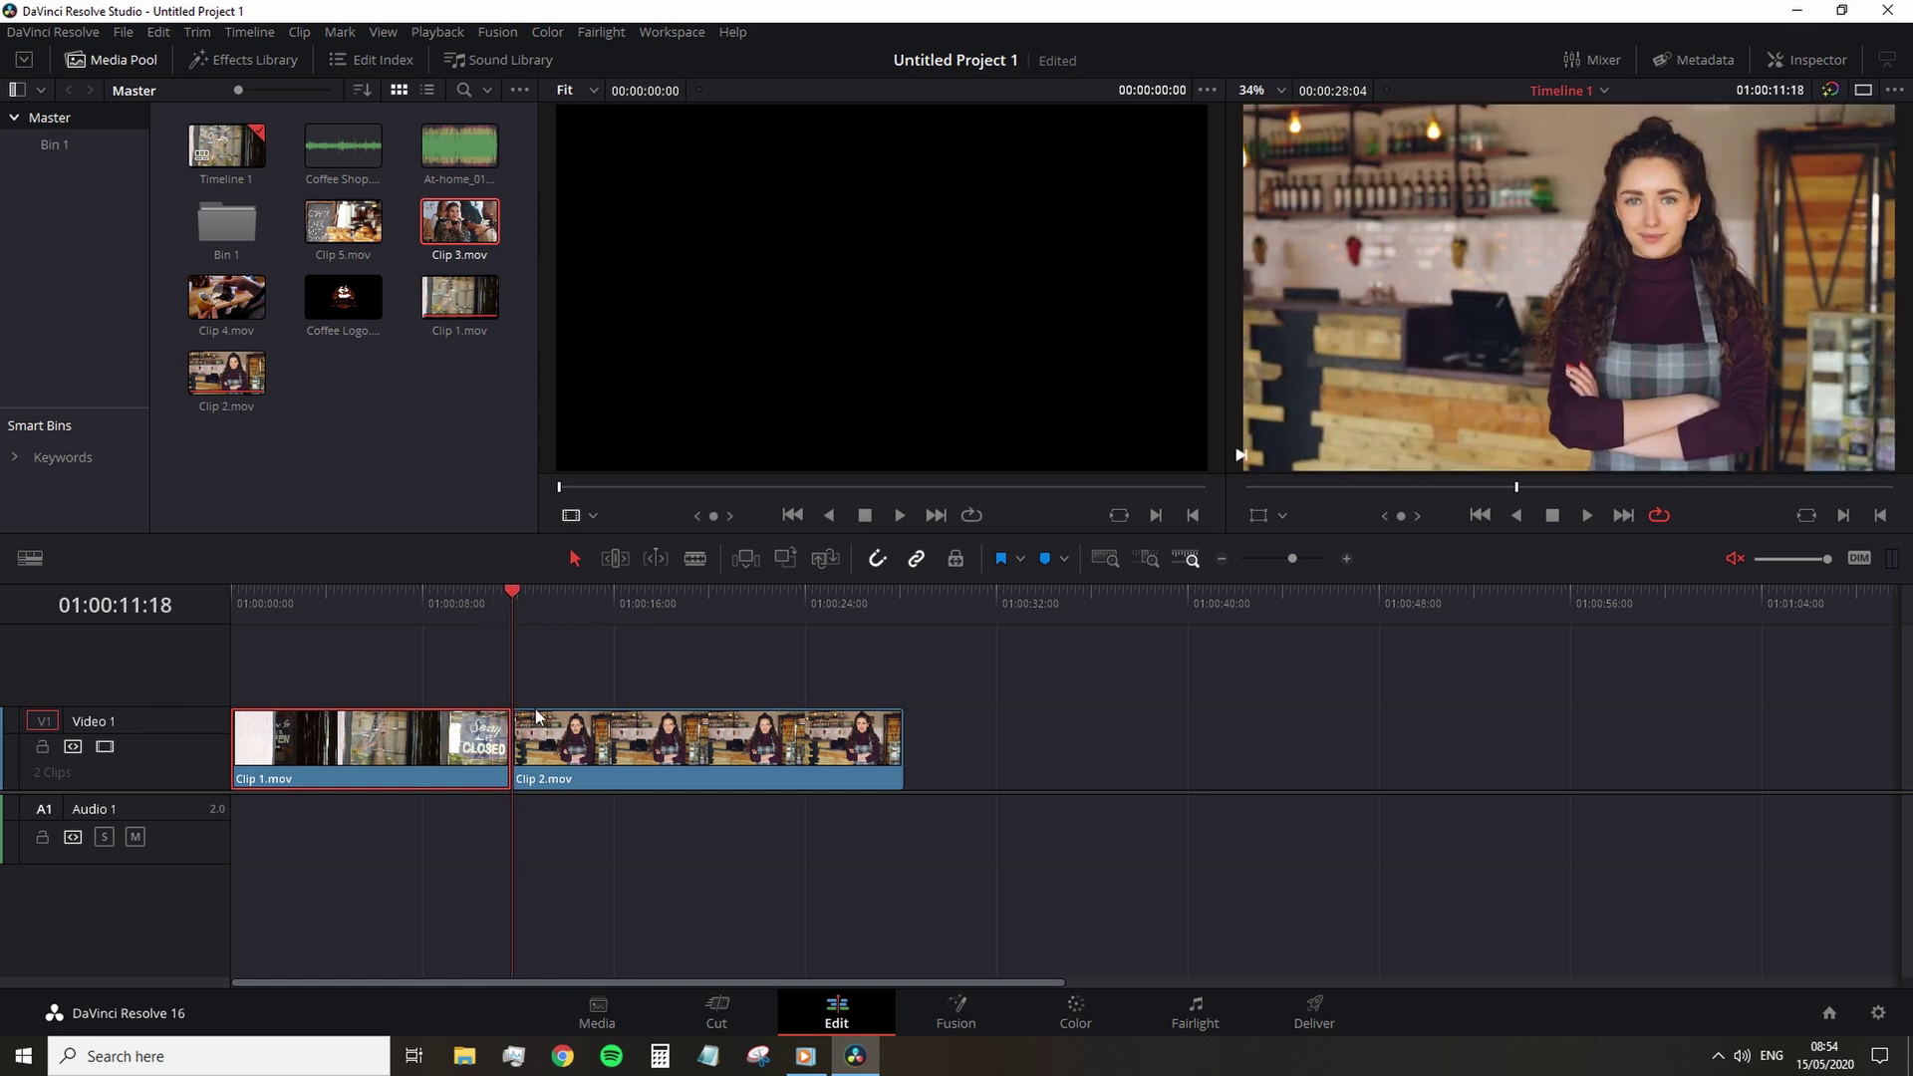
{"action": "left_click_drag", "start_coordinate": [548, 765], "coordinate": [582, 765]}
{"action": "mouse_move", "coordinate": [426, 768]}
{"action": "left_mouse_down"}
{"action": "mouse_move", "coordinate": [458, 767]}
{"action": "mouse_move", "coordinate": [411, 768]}
{"action": "left_mouse_up"}
{"action": "left_click_drag", "start_coordinate": [502, 610], "coordinate": [559, 616]}
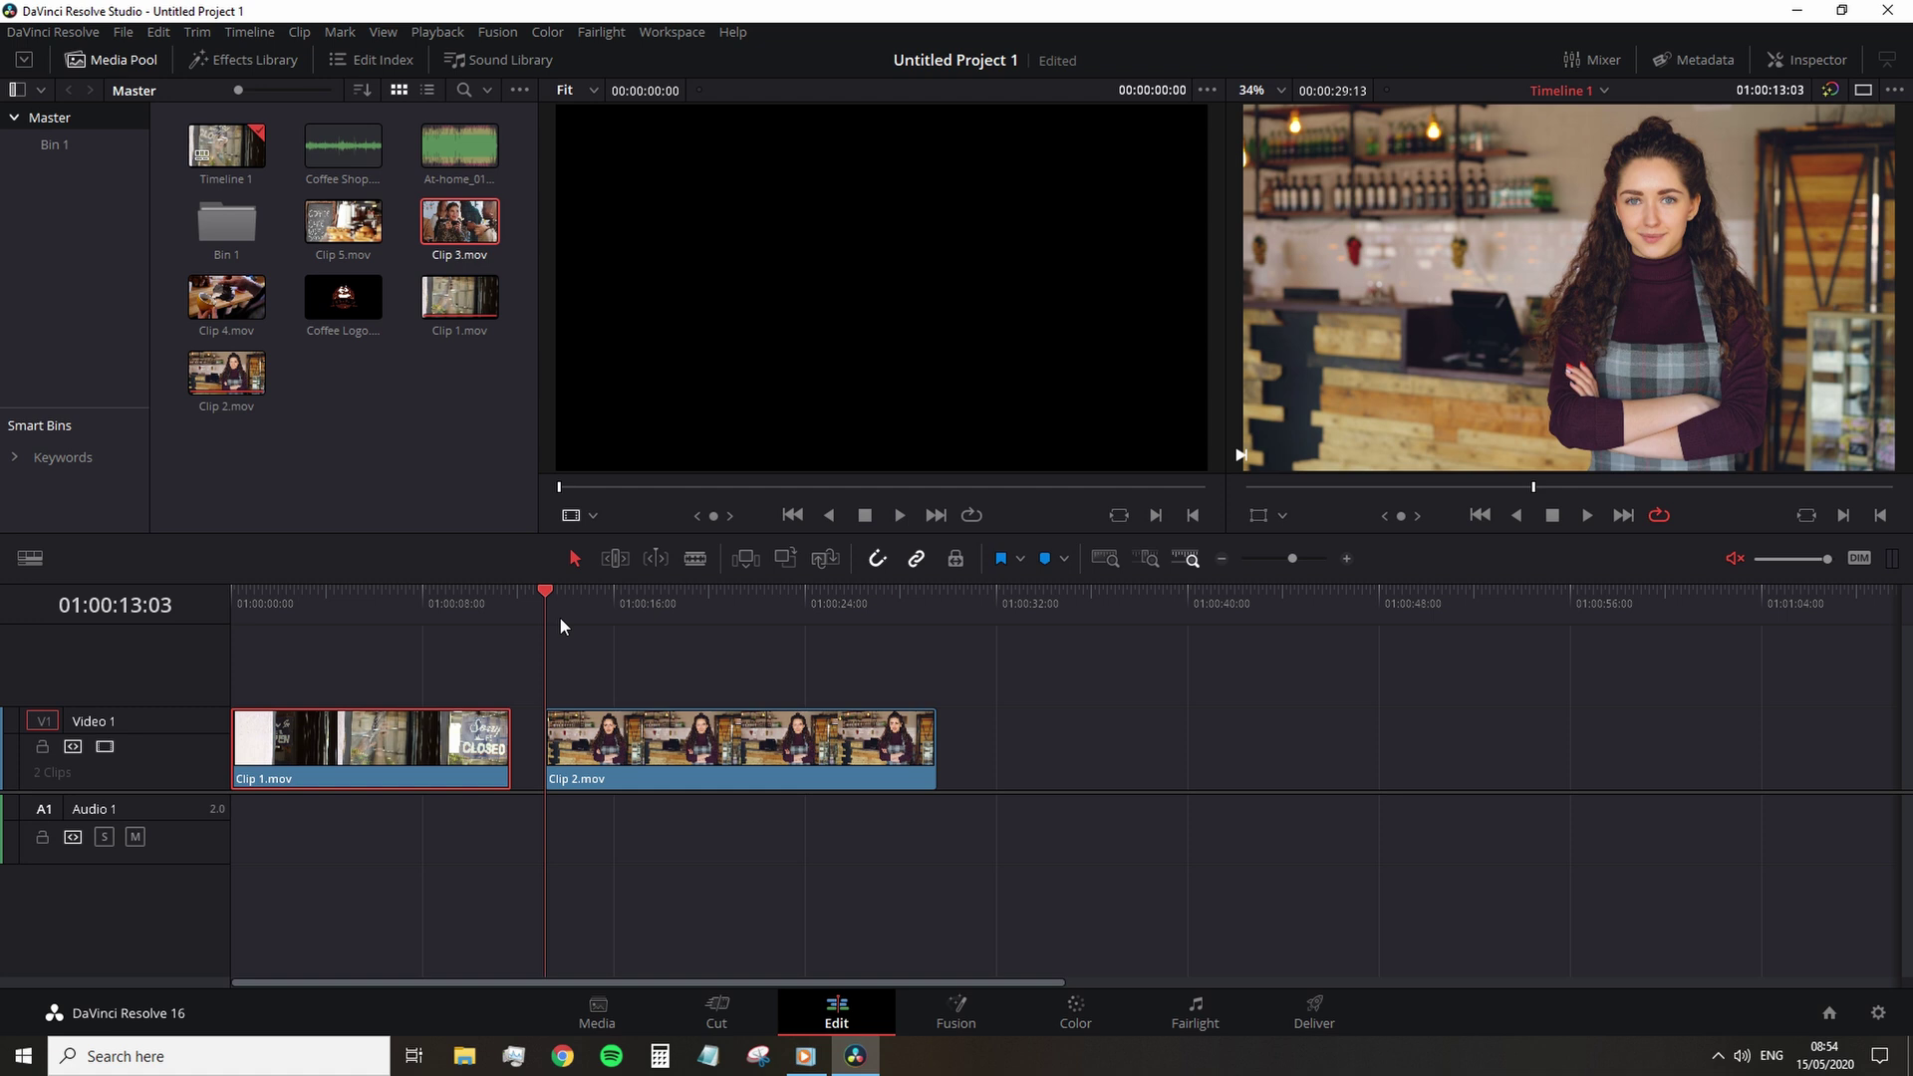
{"action": "key", "text": "ctrl+z"}
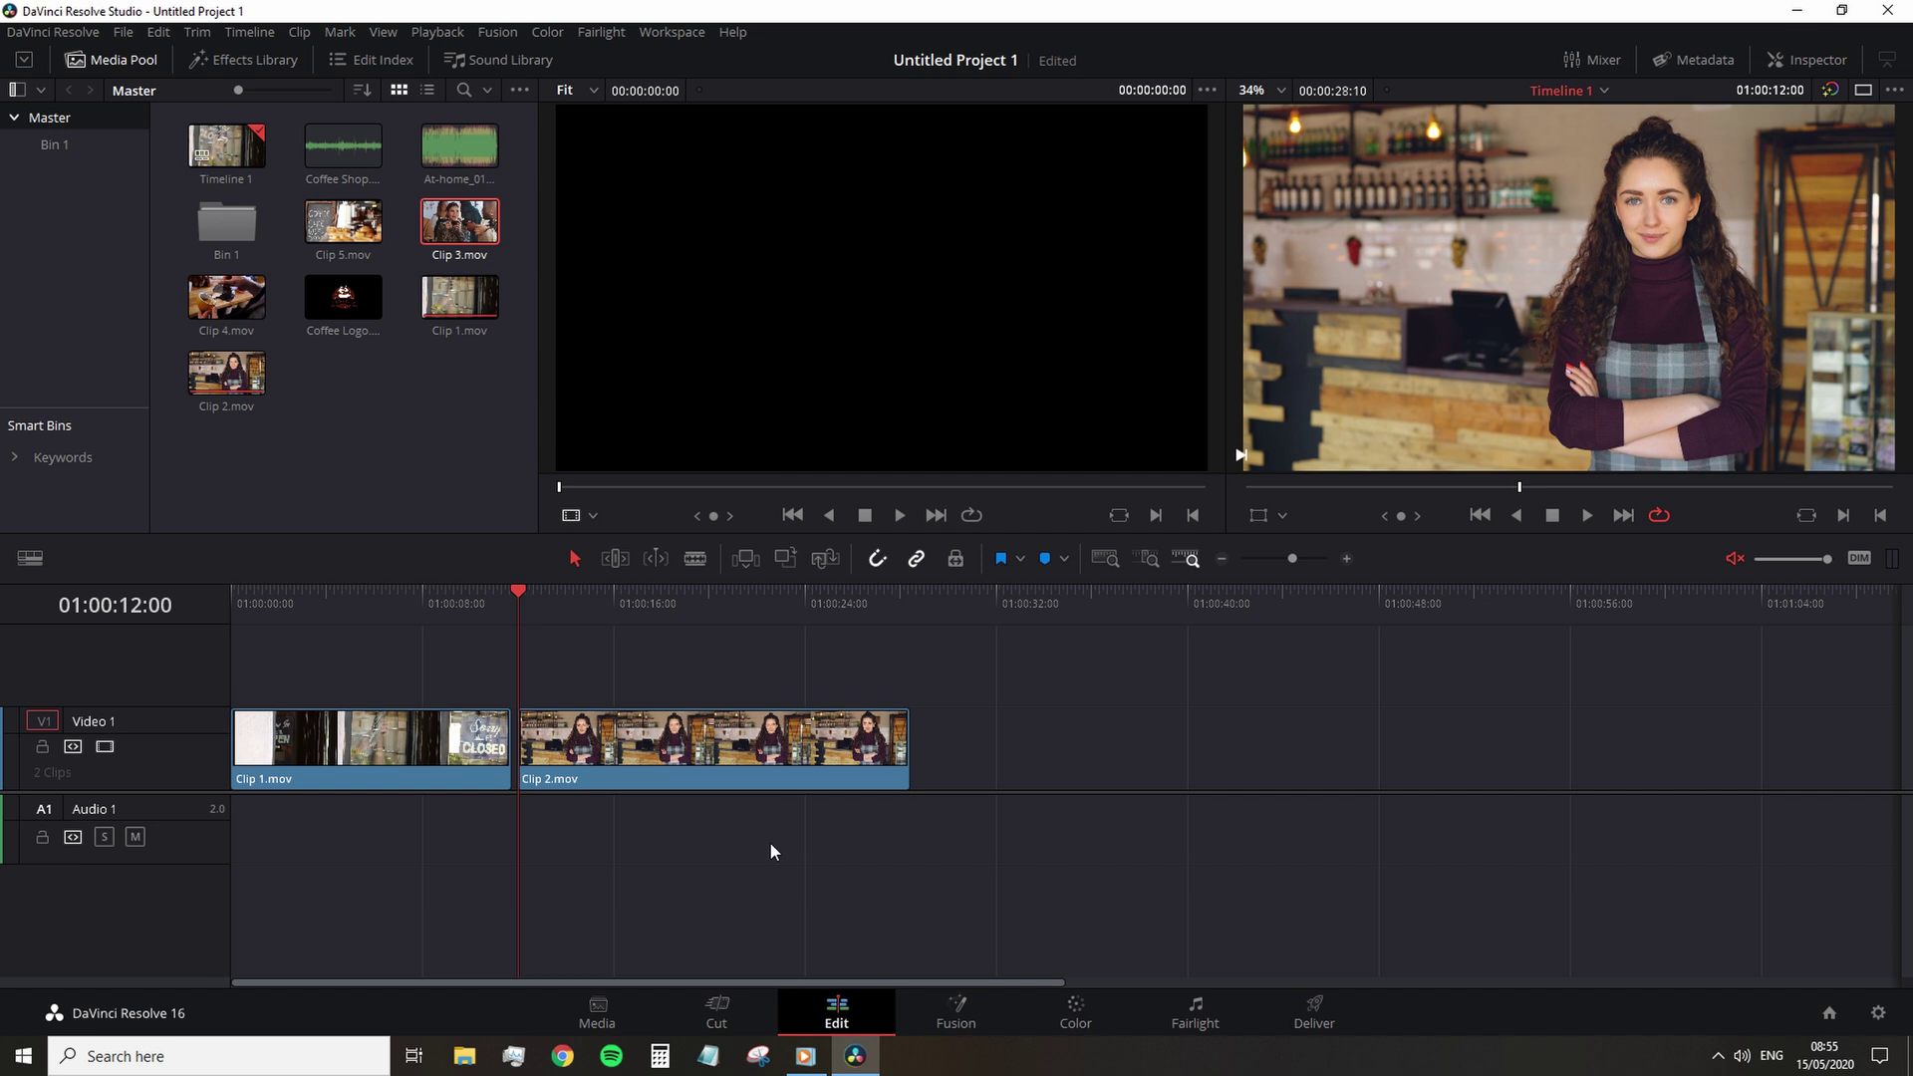
- Blade Clip 2 at 01:00:19:00 and delete the tail piece after the cut
{"action": "key", "text": "space"}
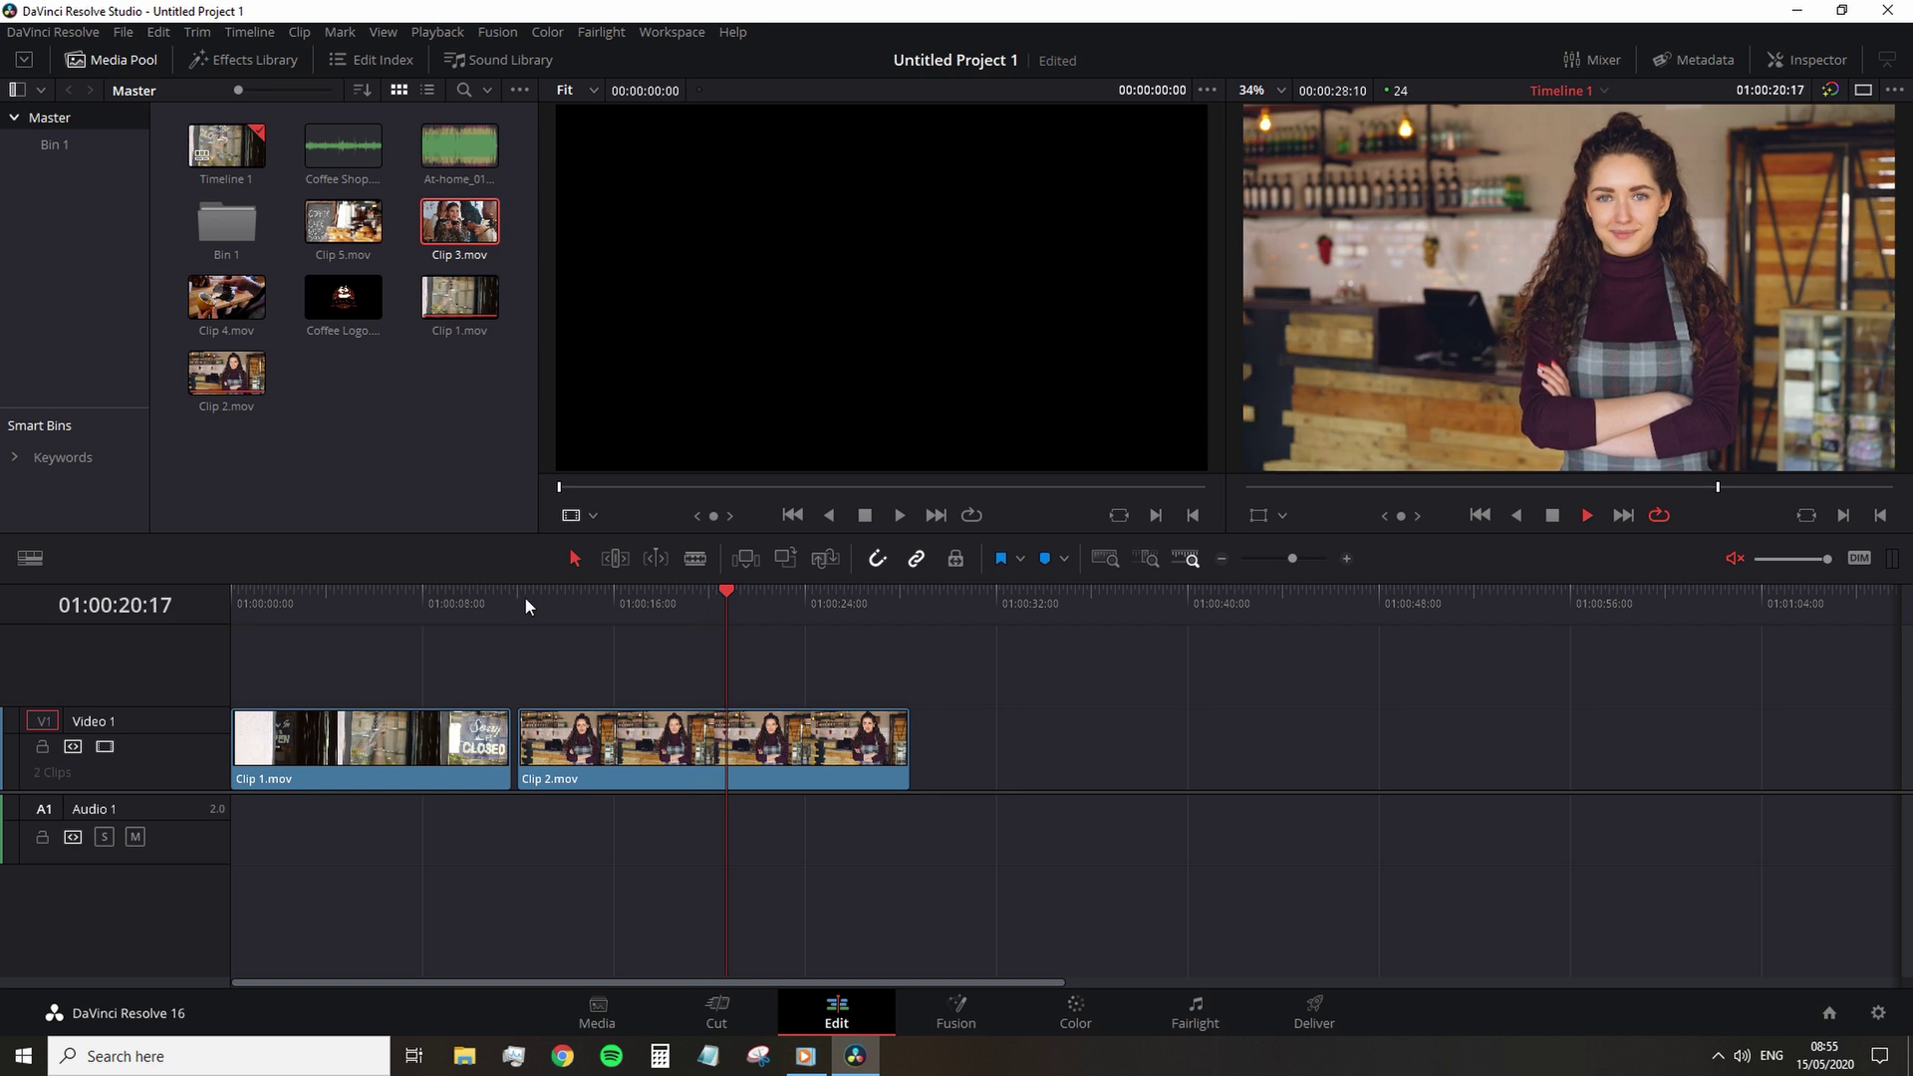
{"action": "left_click_drag", "start_coordinate": [524, 596], "coordinate": [685, 600]}
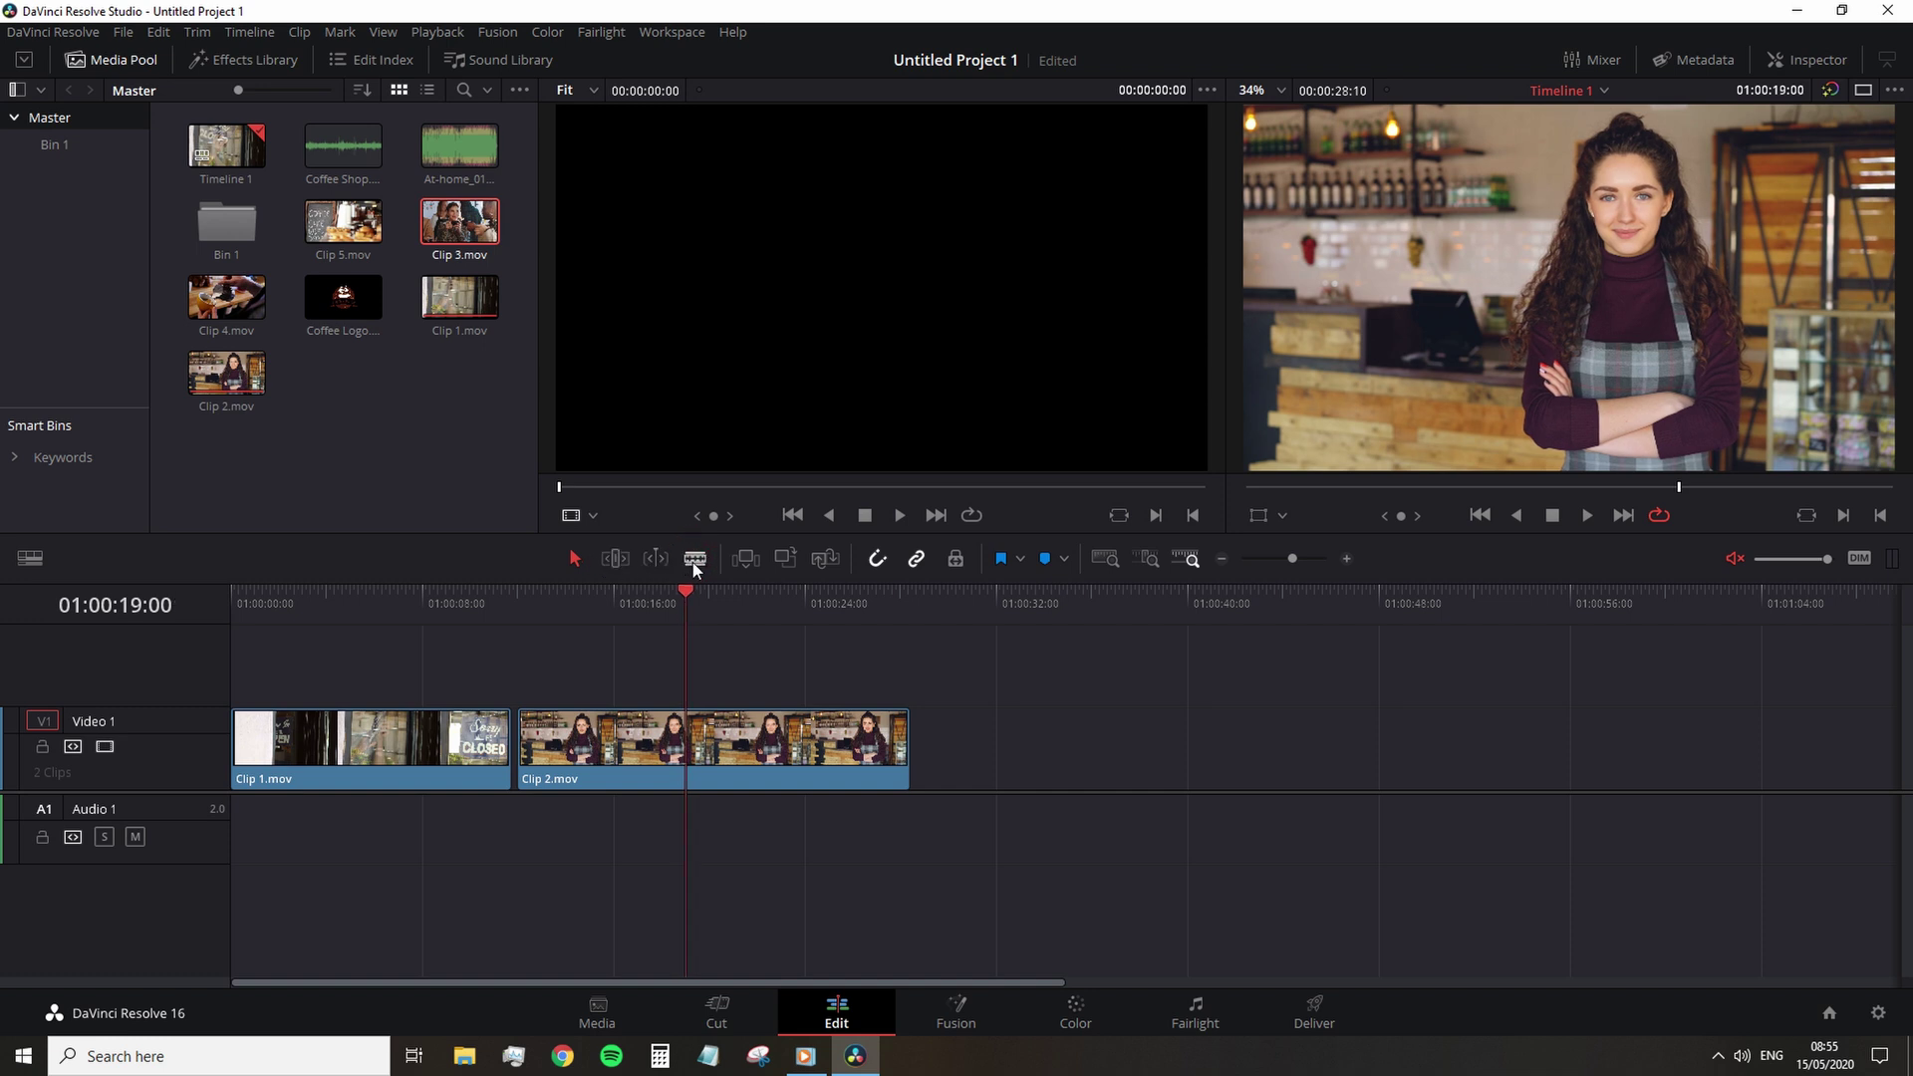
{"action": "left_click", "coordinate": [696, 558]}
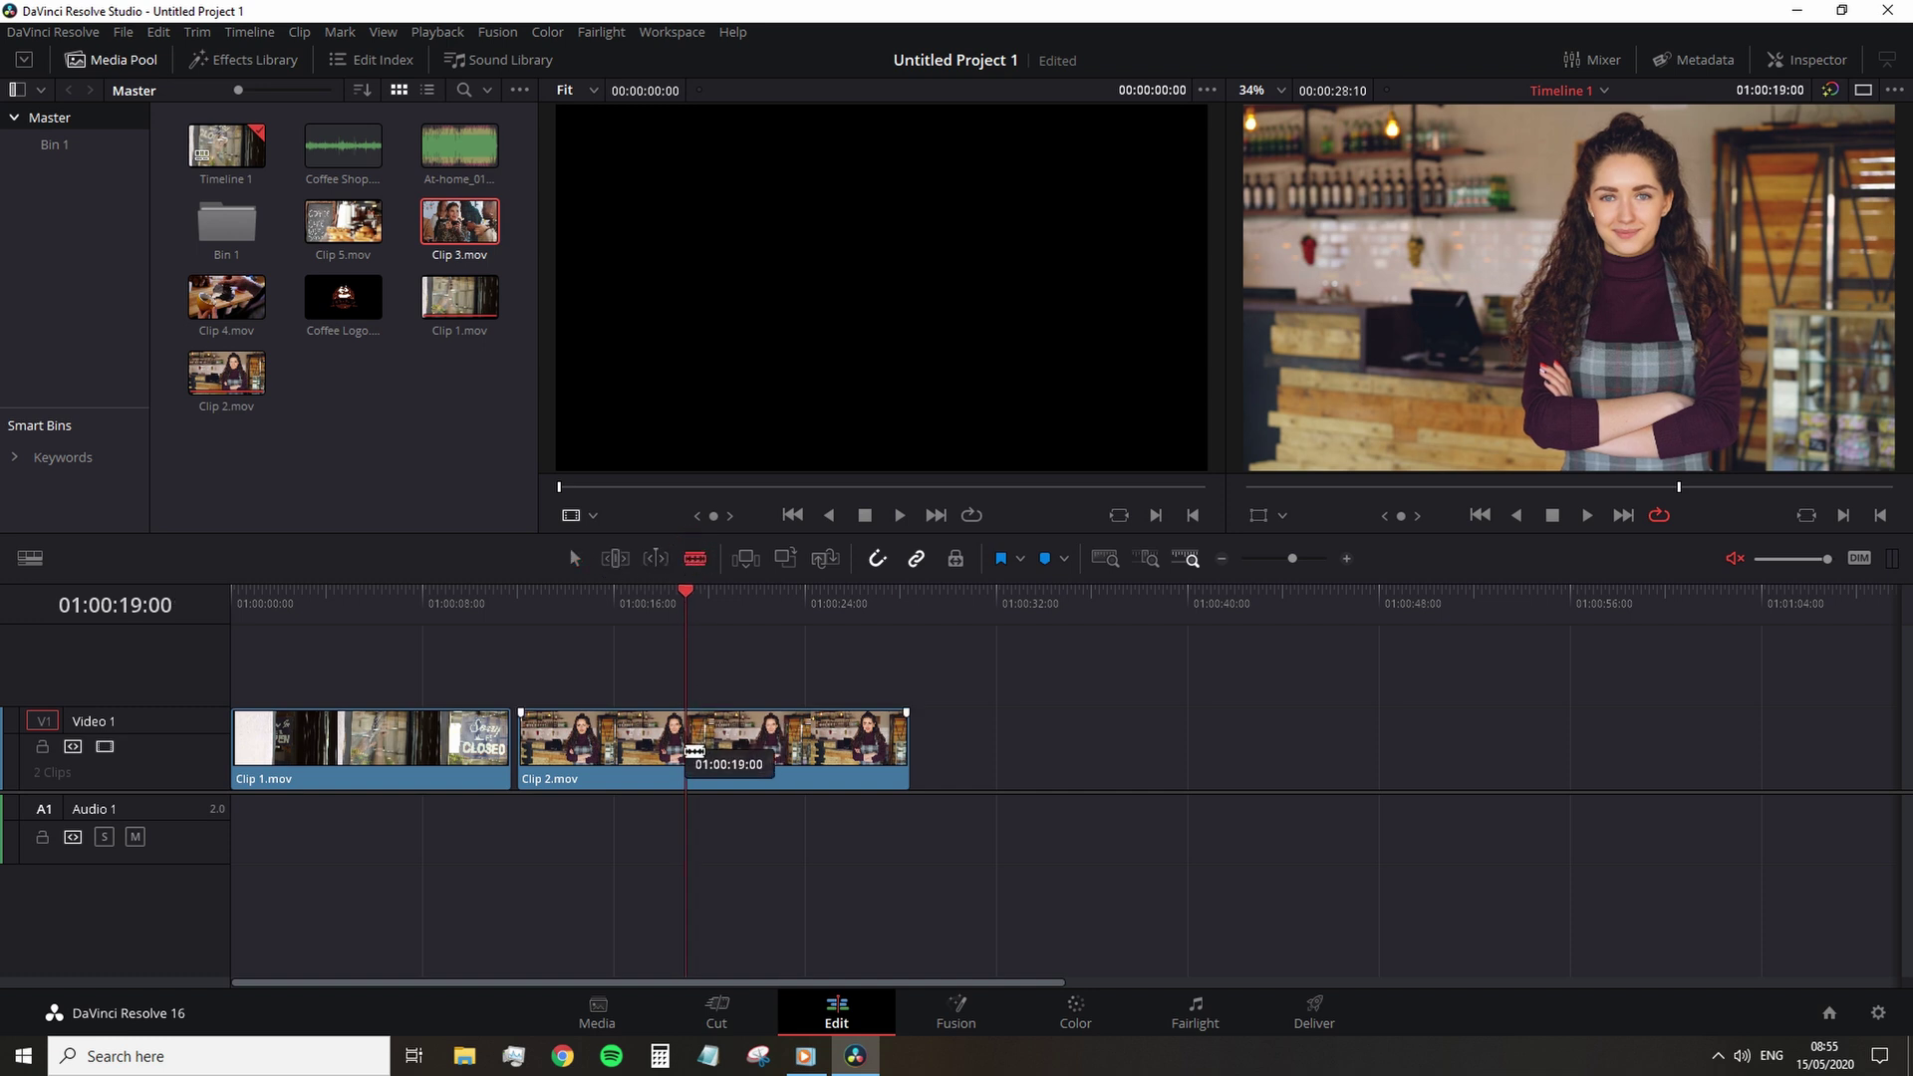
{"action": "left_click", "coordinate": [694, 751]}
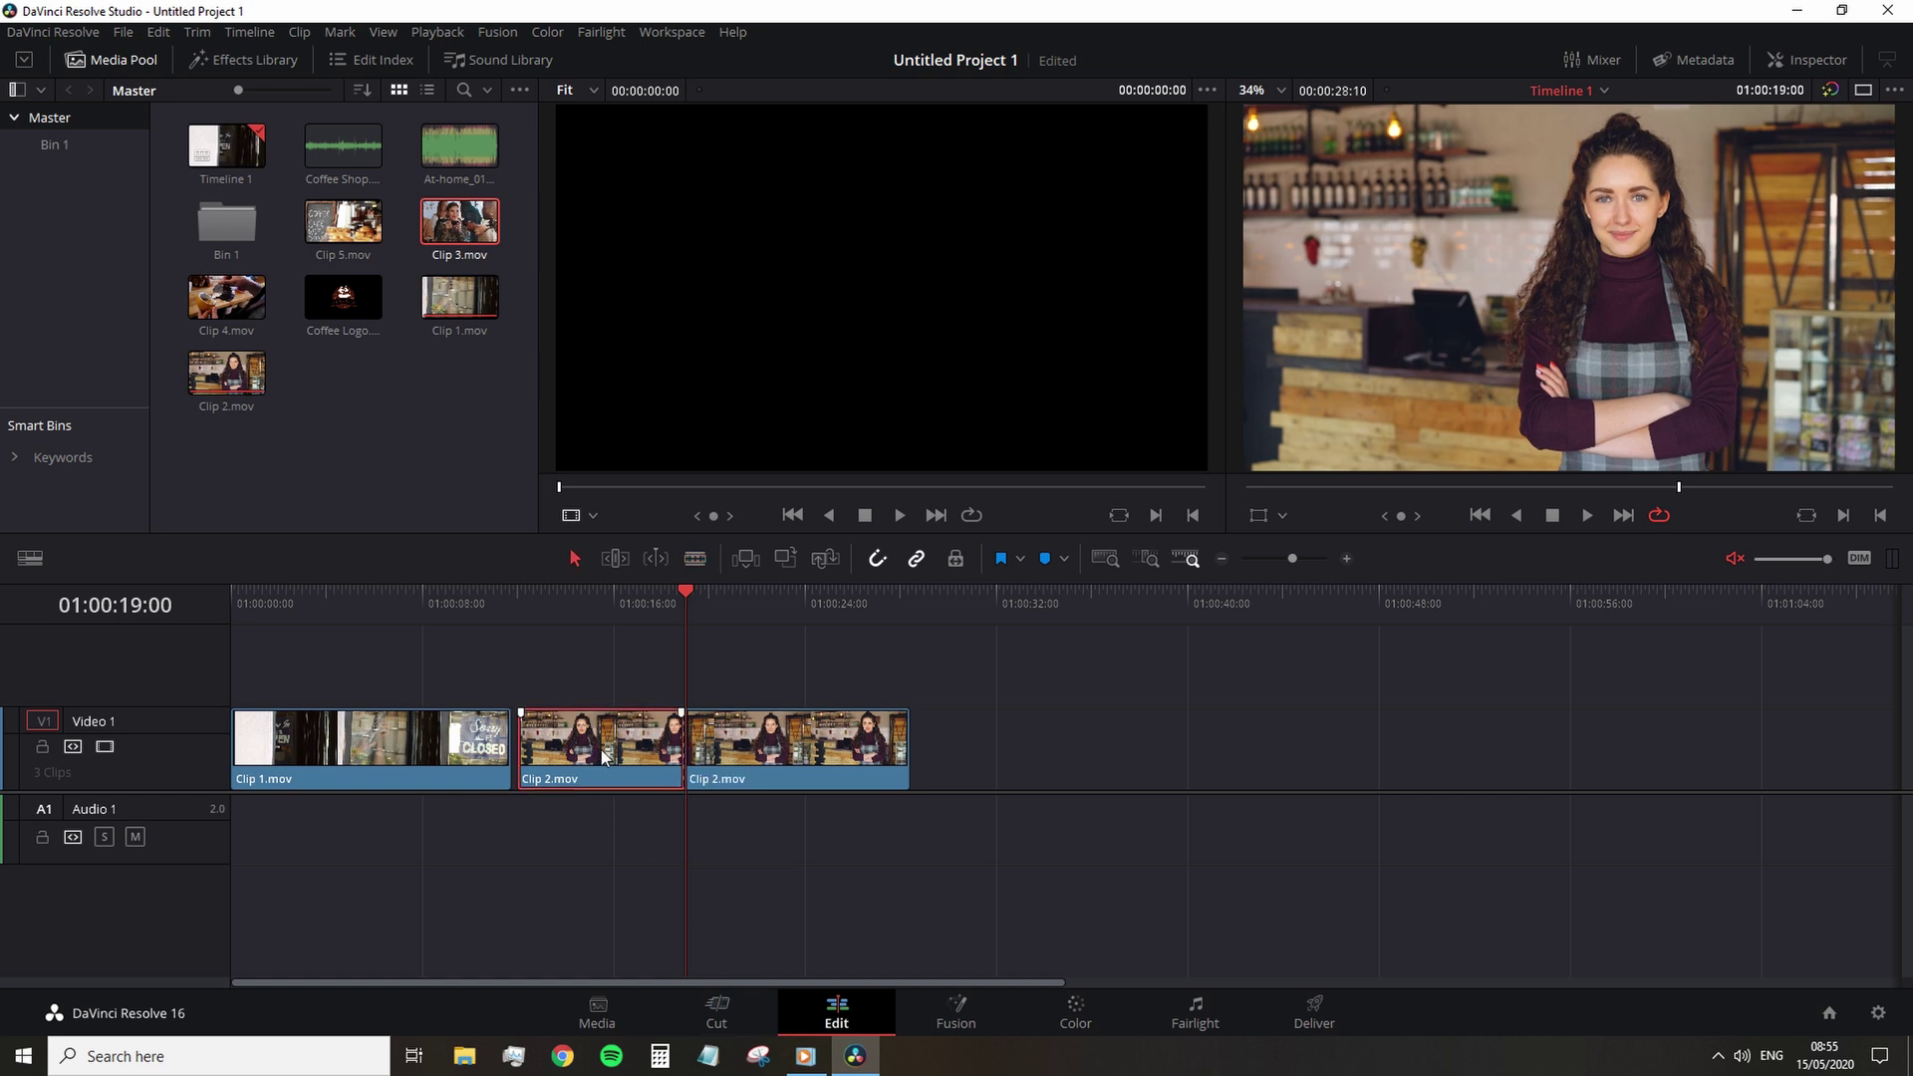
{"action": "left_click", "coordinate": [742, 762]}
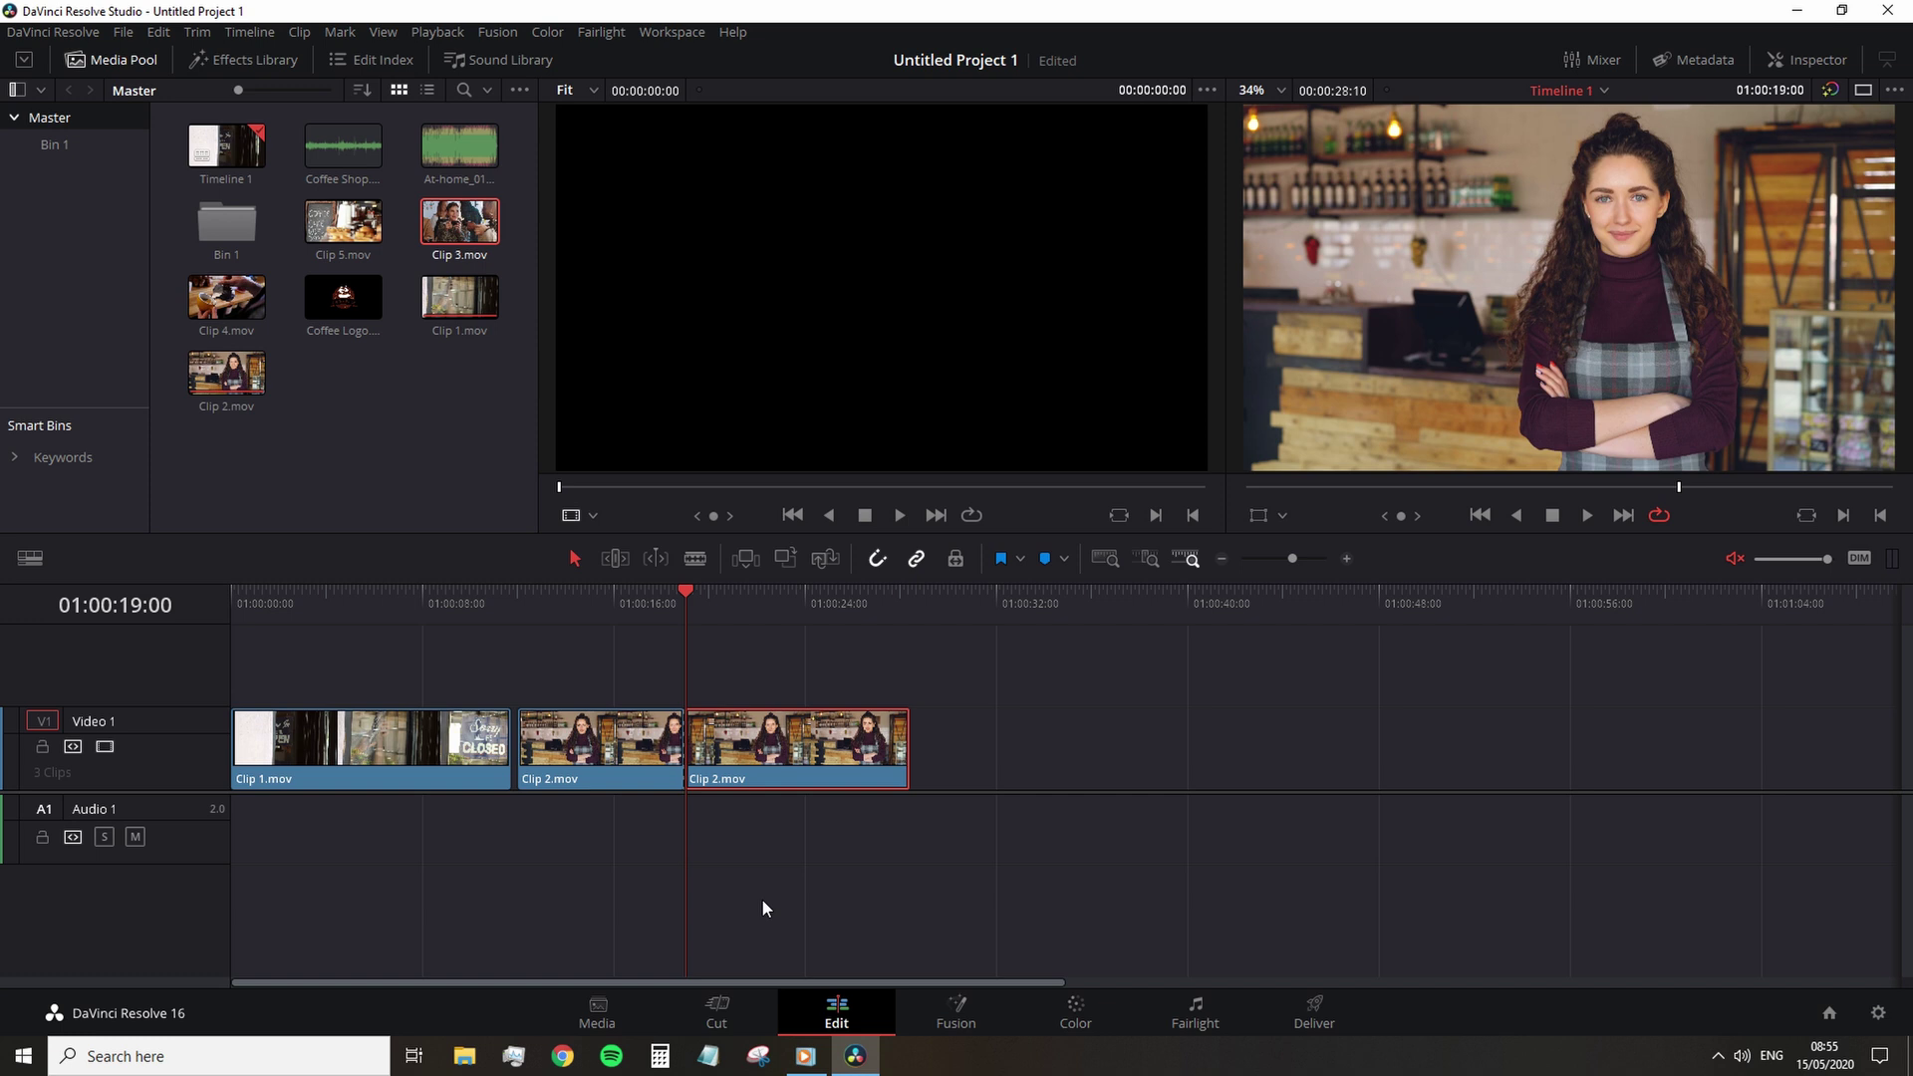
{"action": "key", "text": "Delete"}
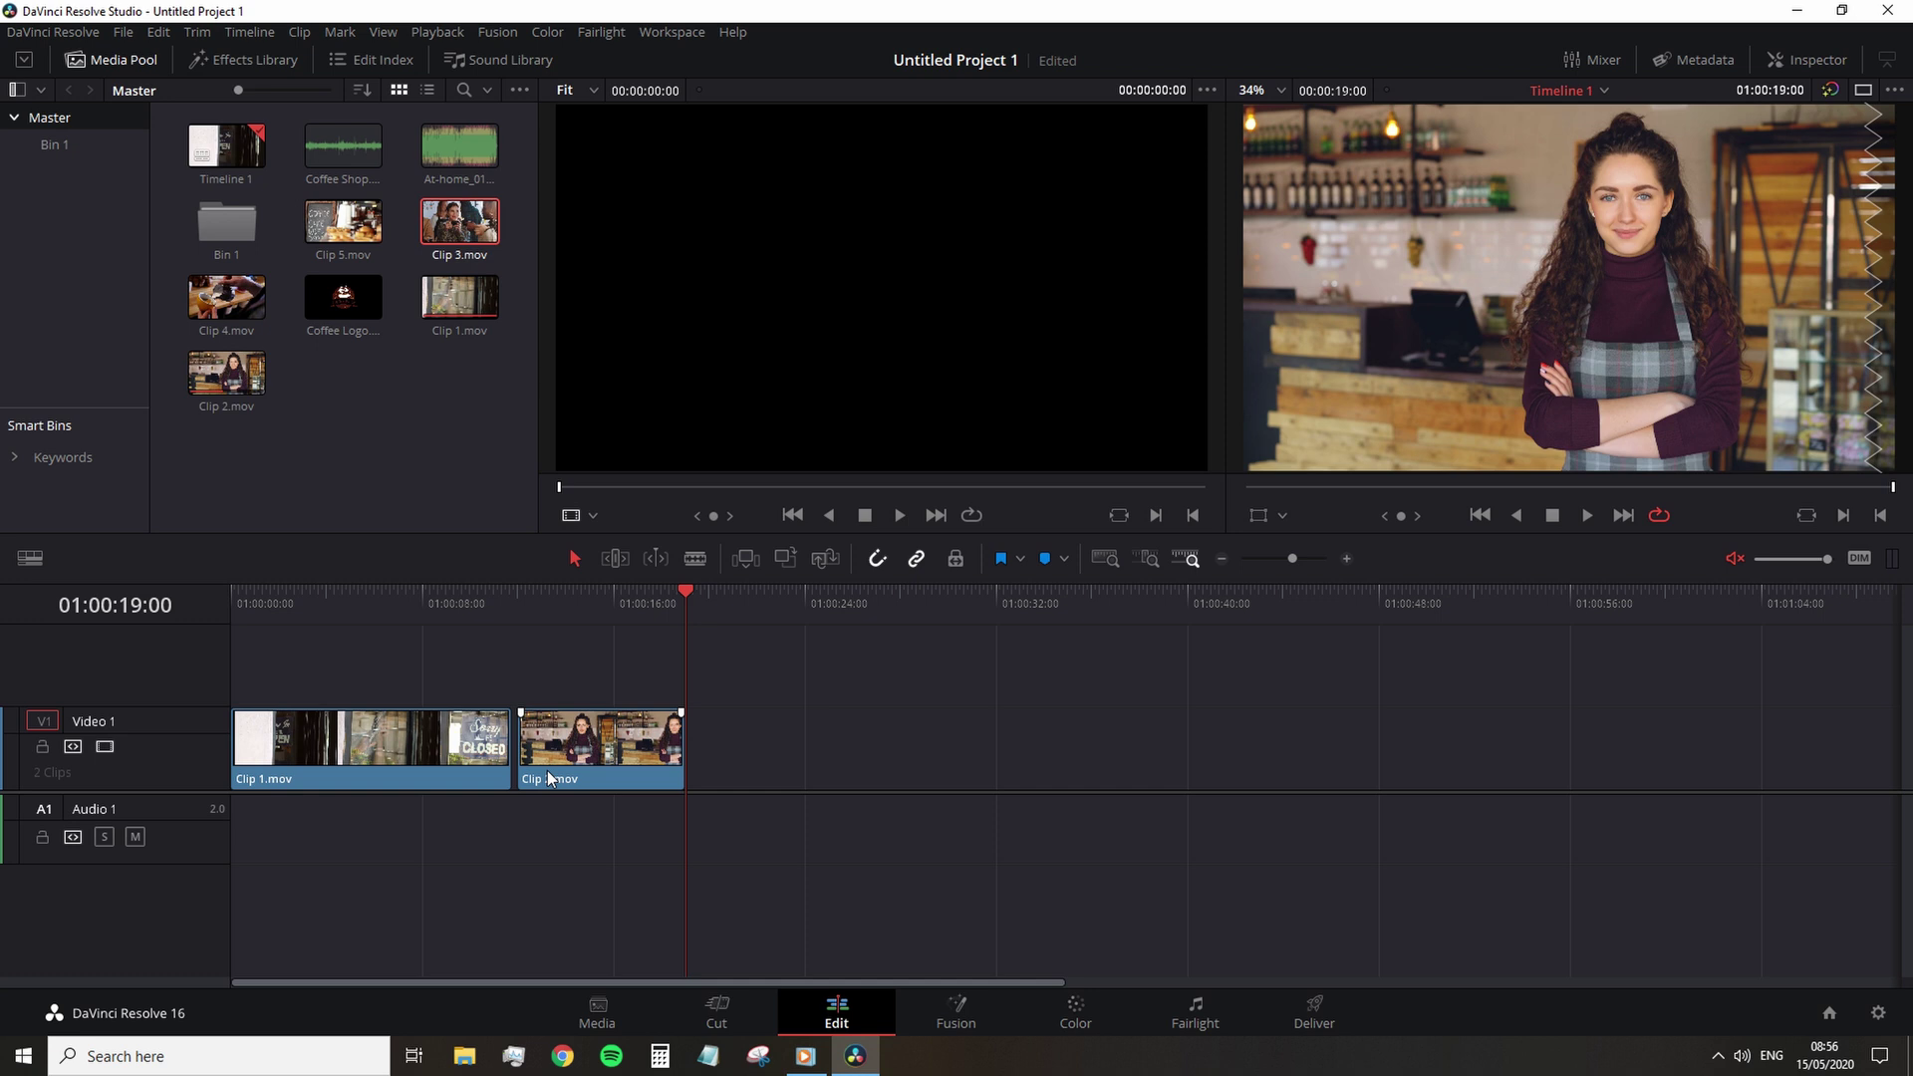
- Shorten Clip 1's end and Clip 2 so they sit back to back, then play the edit from the start
{"action": "key", "text": "a"}
{"action": "left_click_drag", "start_coordinate": [503, 760], "coordinate": [323, 769]}
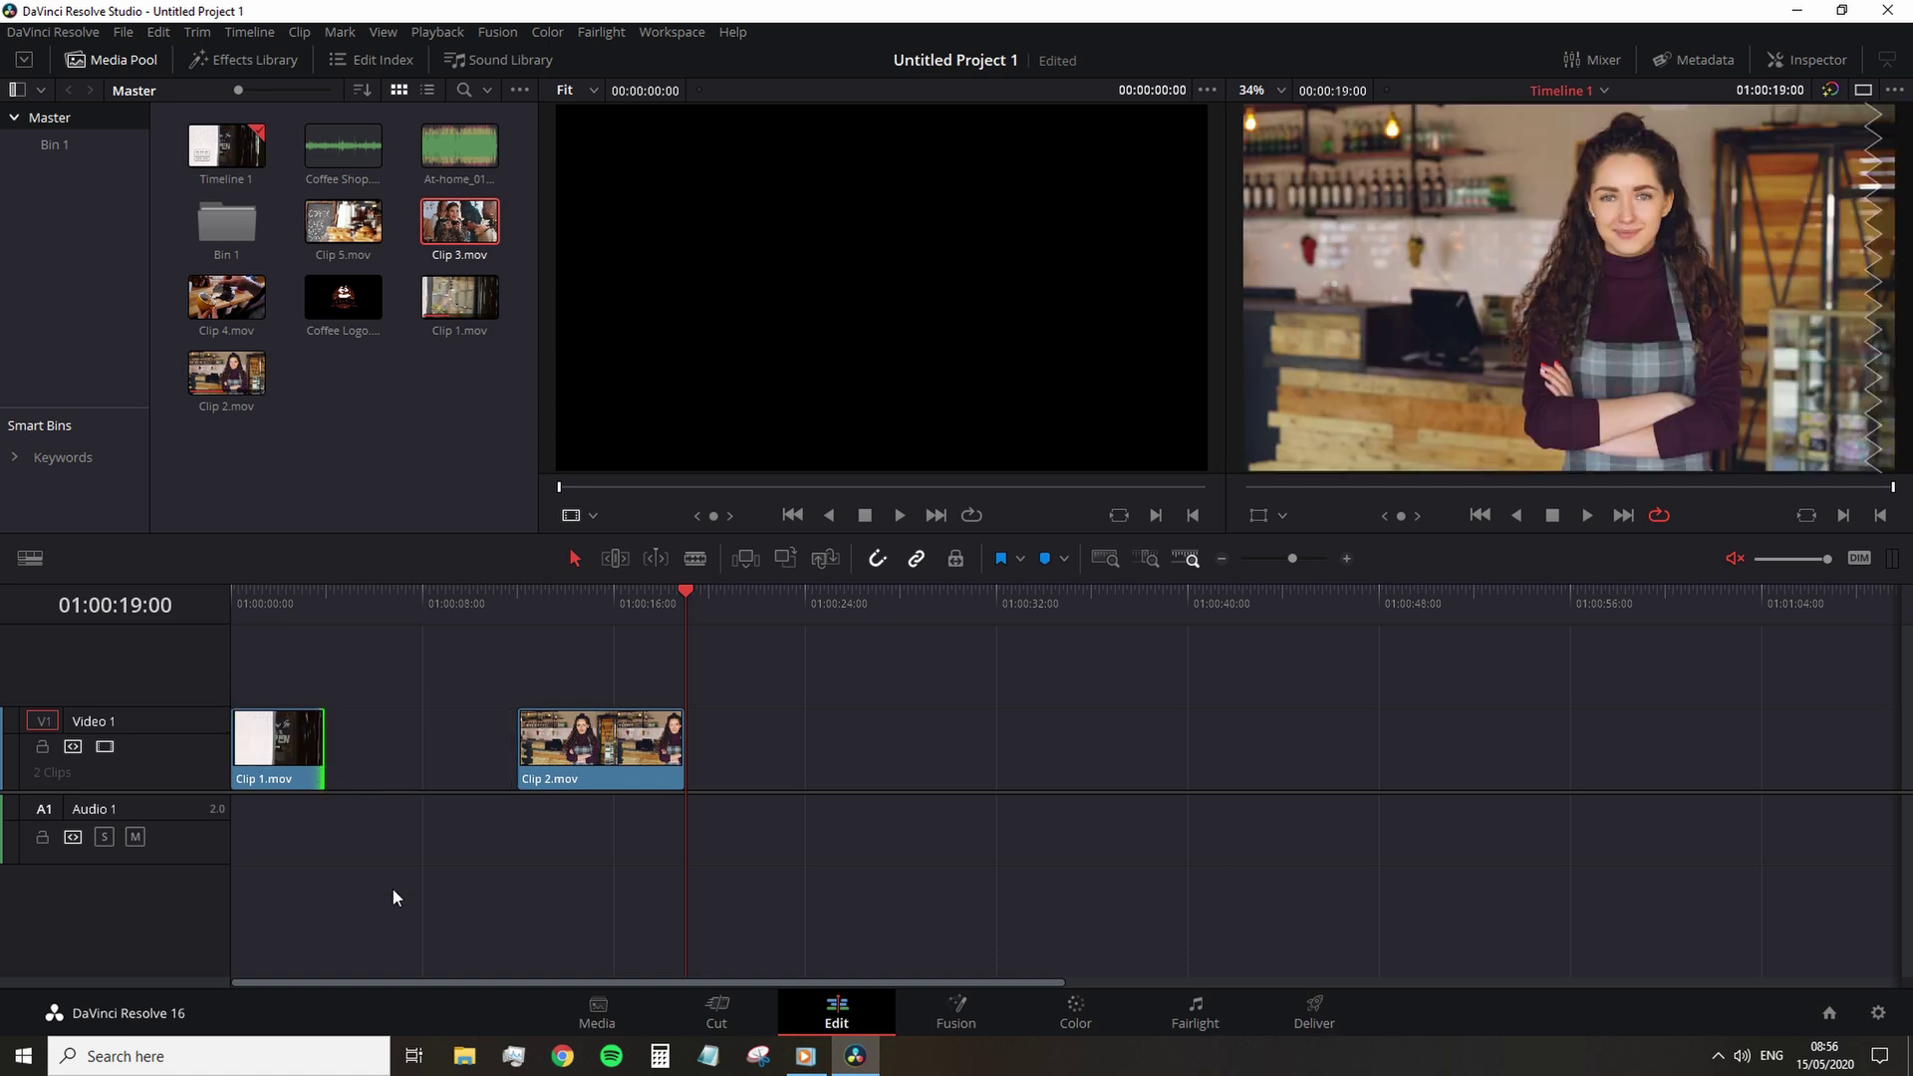
{"action": "left_click_drag", "start_coordinate": [564, 755], "coordinate": [409, 752]}
{"action": "key", "text": "Home"}
{"action": "key", "text": "space"}
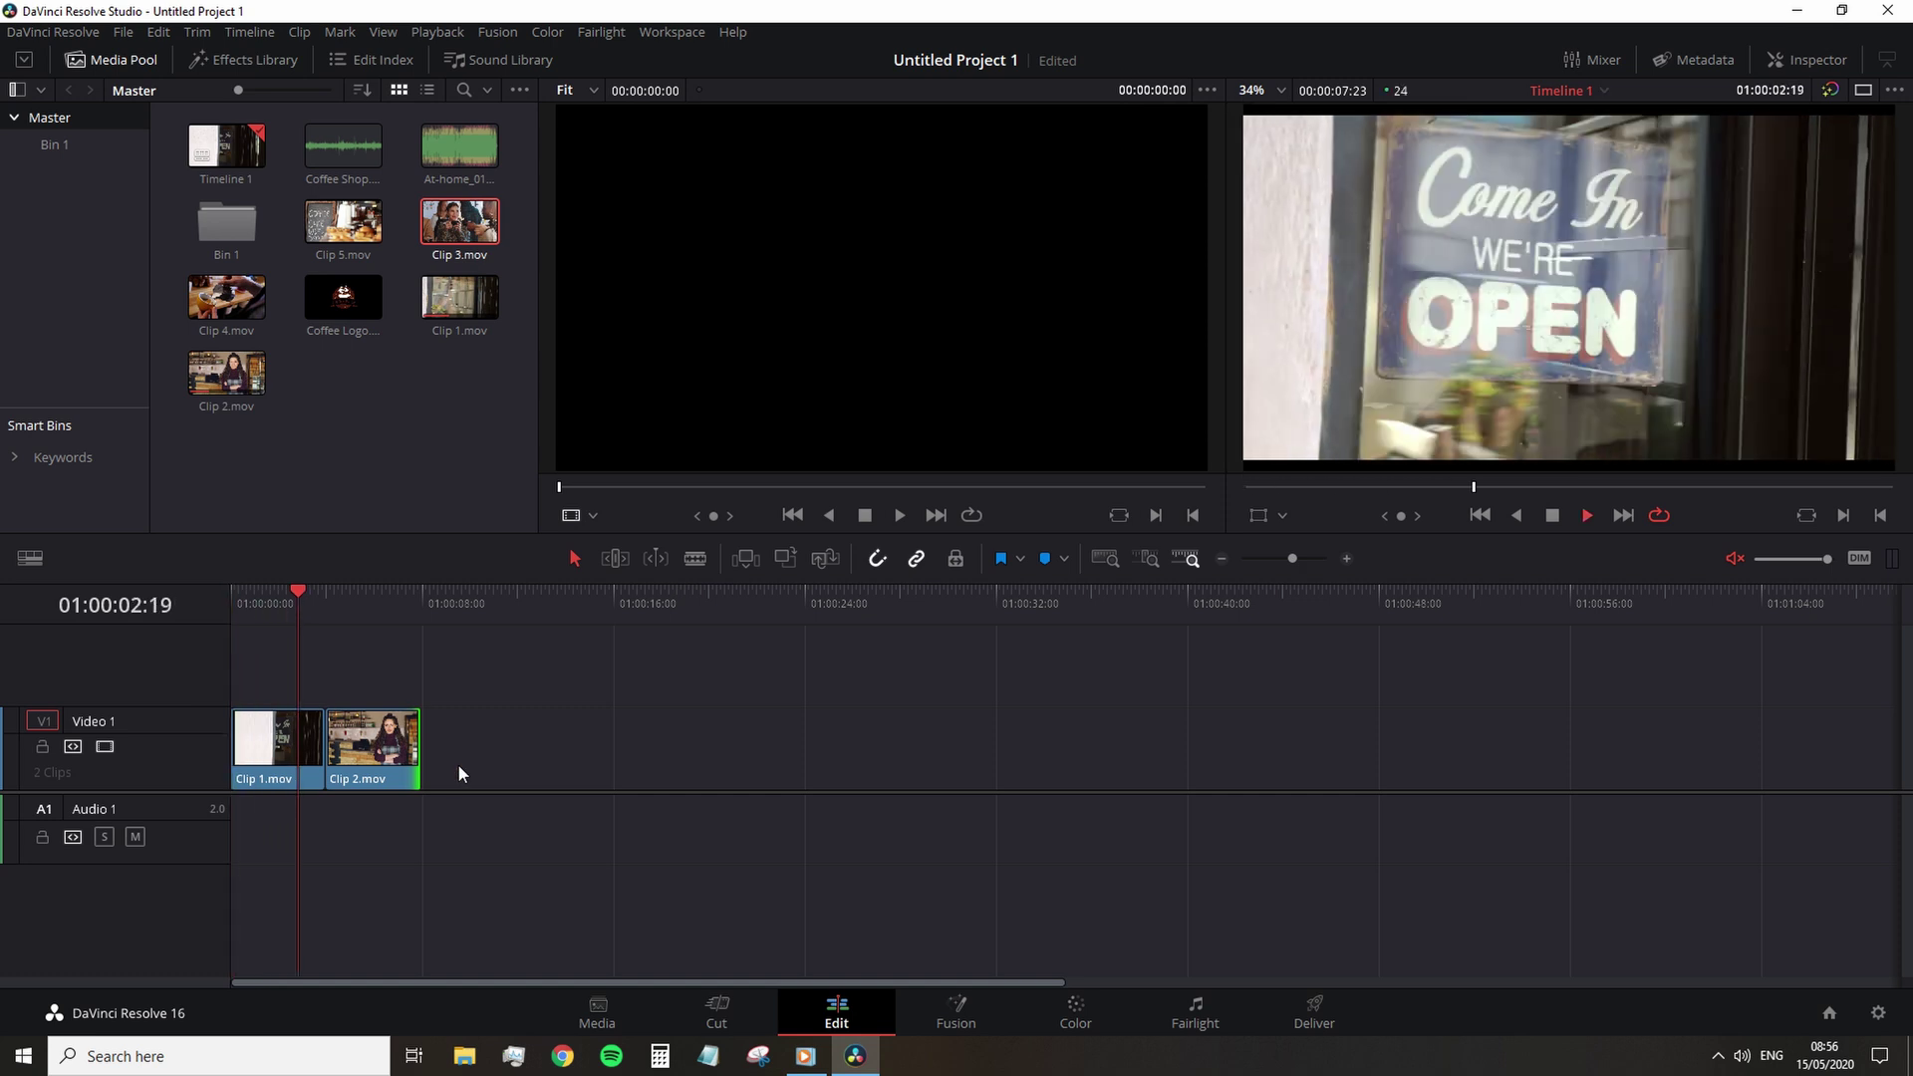
{"action": "key", "text": "Home"}
{"action": "key", "text": "space"}
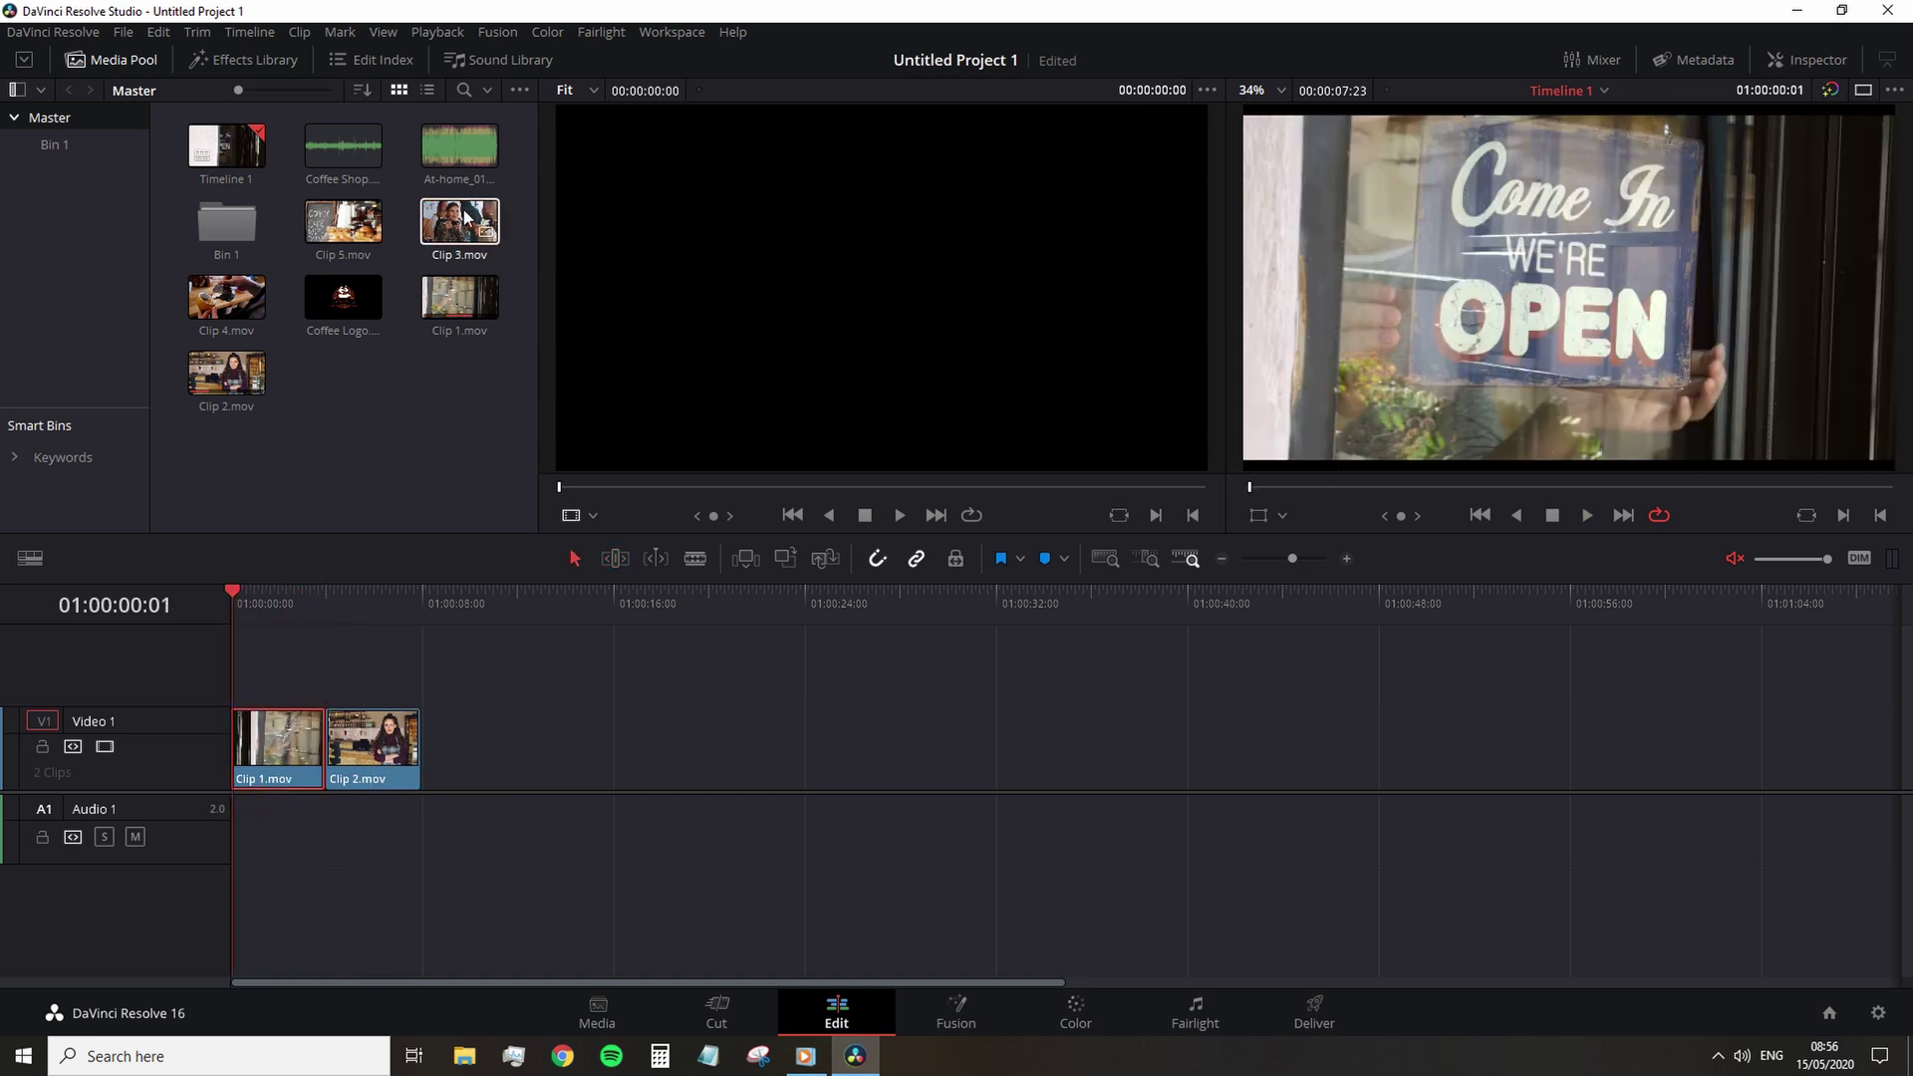
- Add Clips 3, 4 and 5 in sequence after Clip 2 on Video 1
{"action": "left_click_drag", "start_coordinate": [464, 217], "coordinate": [468, 749]}
{"action": "left_click_drag", "start_coordinate": [227, 297], "coordinate": [563, 749]}
{"action": "left_click_drag", "start_coordinate": [342, 222], "coordinate": [598, 747]}
- Play and scrub through Clips 3 and 4, replaying Clip 4 to check the five-shot sequence
{"action": "left_click", "coordinate": [454, 606]}
{"action": "key", "text": "space"}
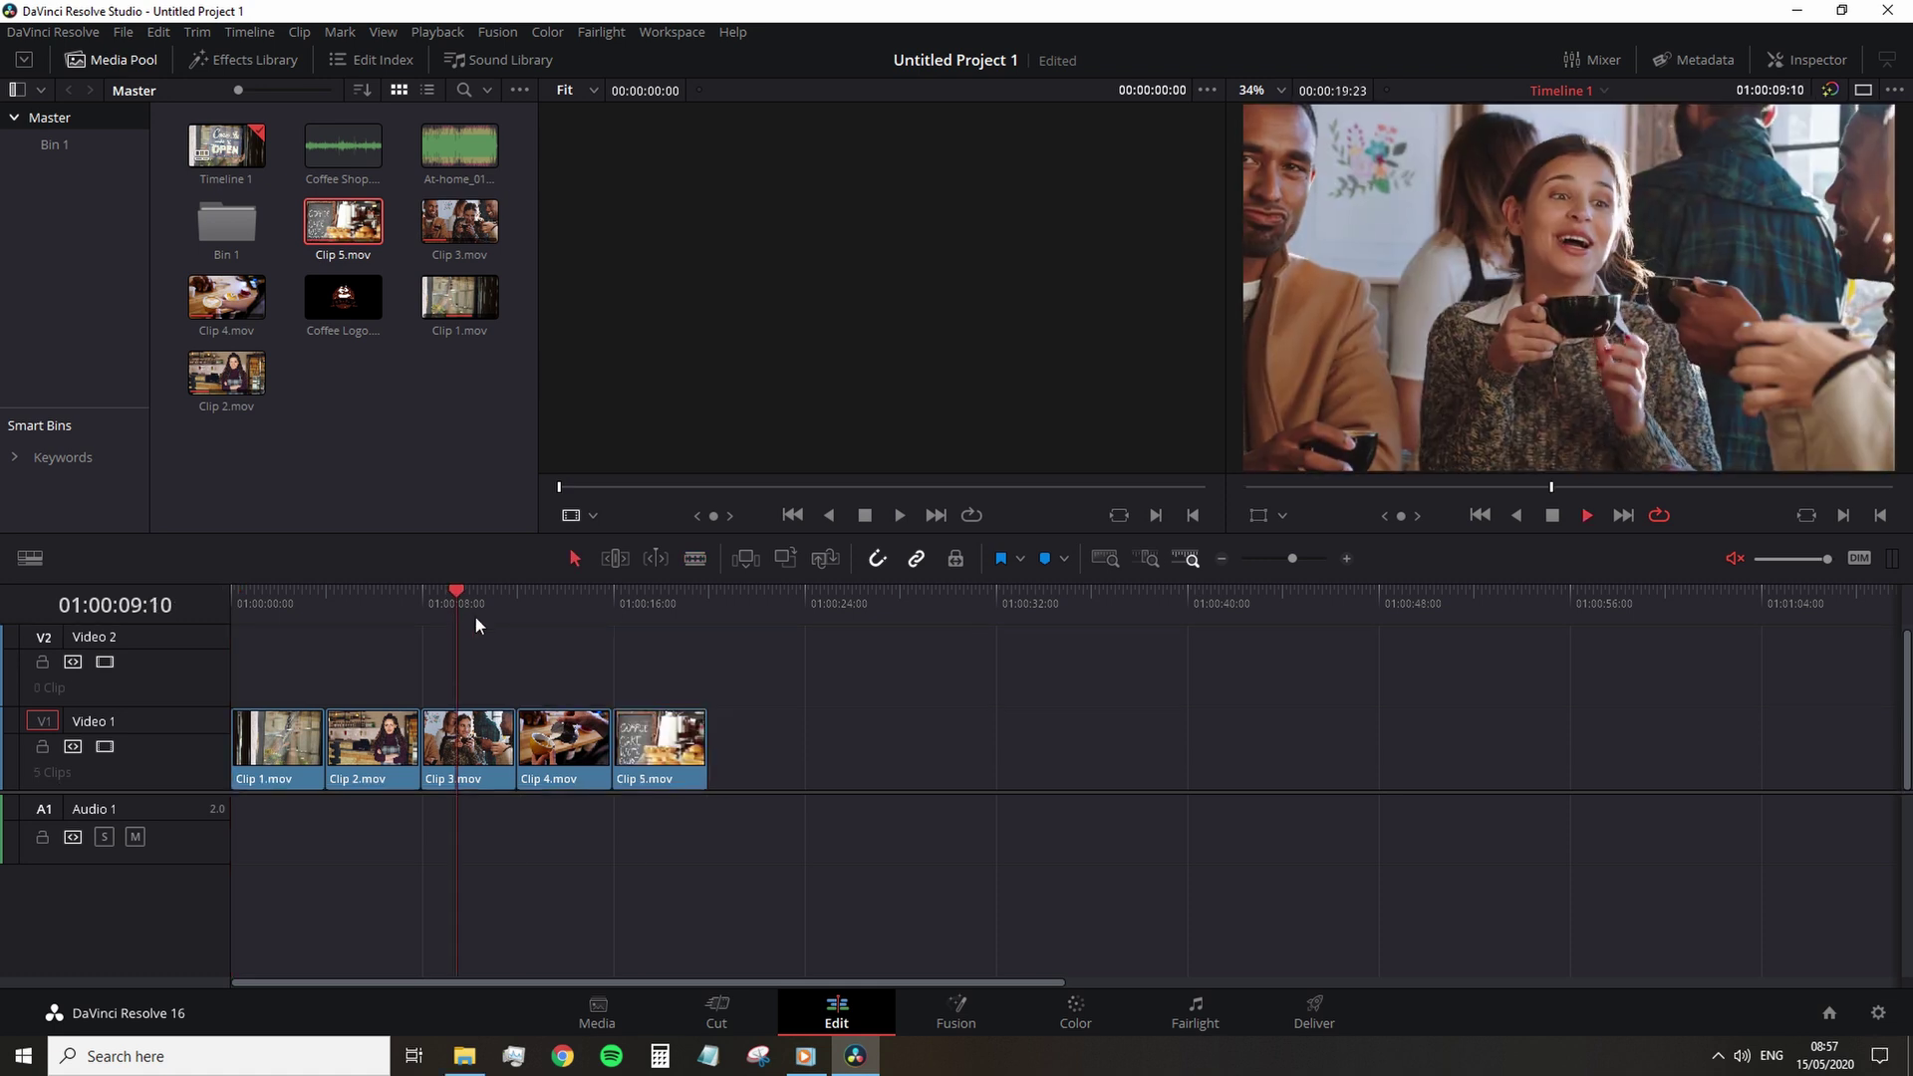
{"action": "mouse_move", "coordinate": [528, 616]}
{"action": "left_mouse_down"}
{"action": "mouse_move", "coordinate": [592, 617]}
{"action": "mouse_move", "coordinate": [551, 619]}
{"action": "left_mouse_up"}
{"action": "key", "text": "Up"}
{"action": "key", "text": "space"}
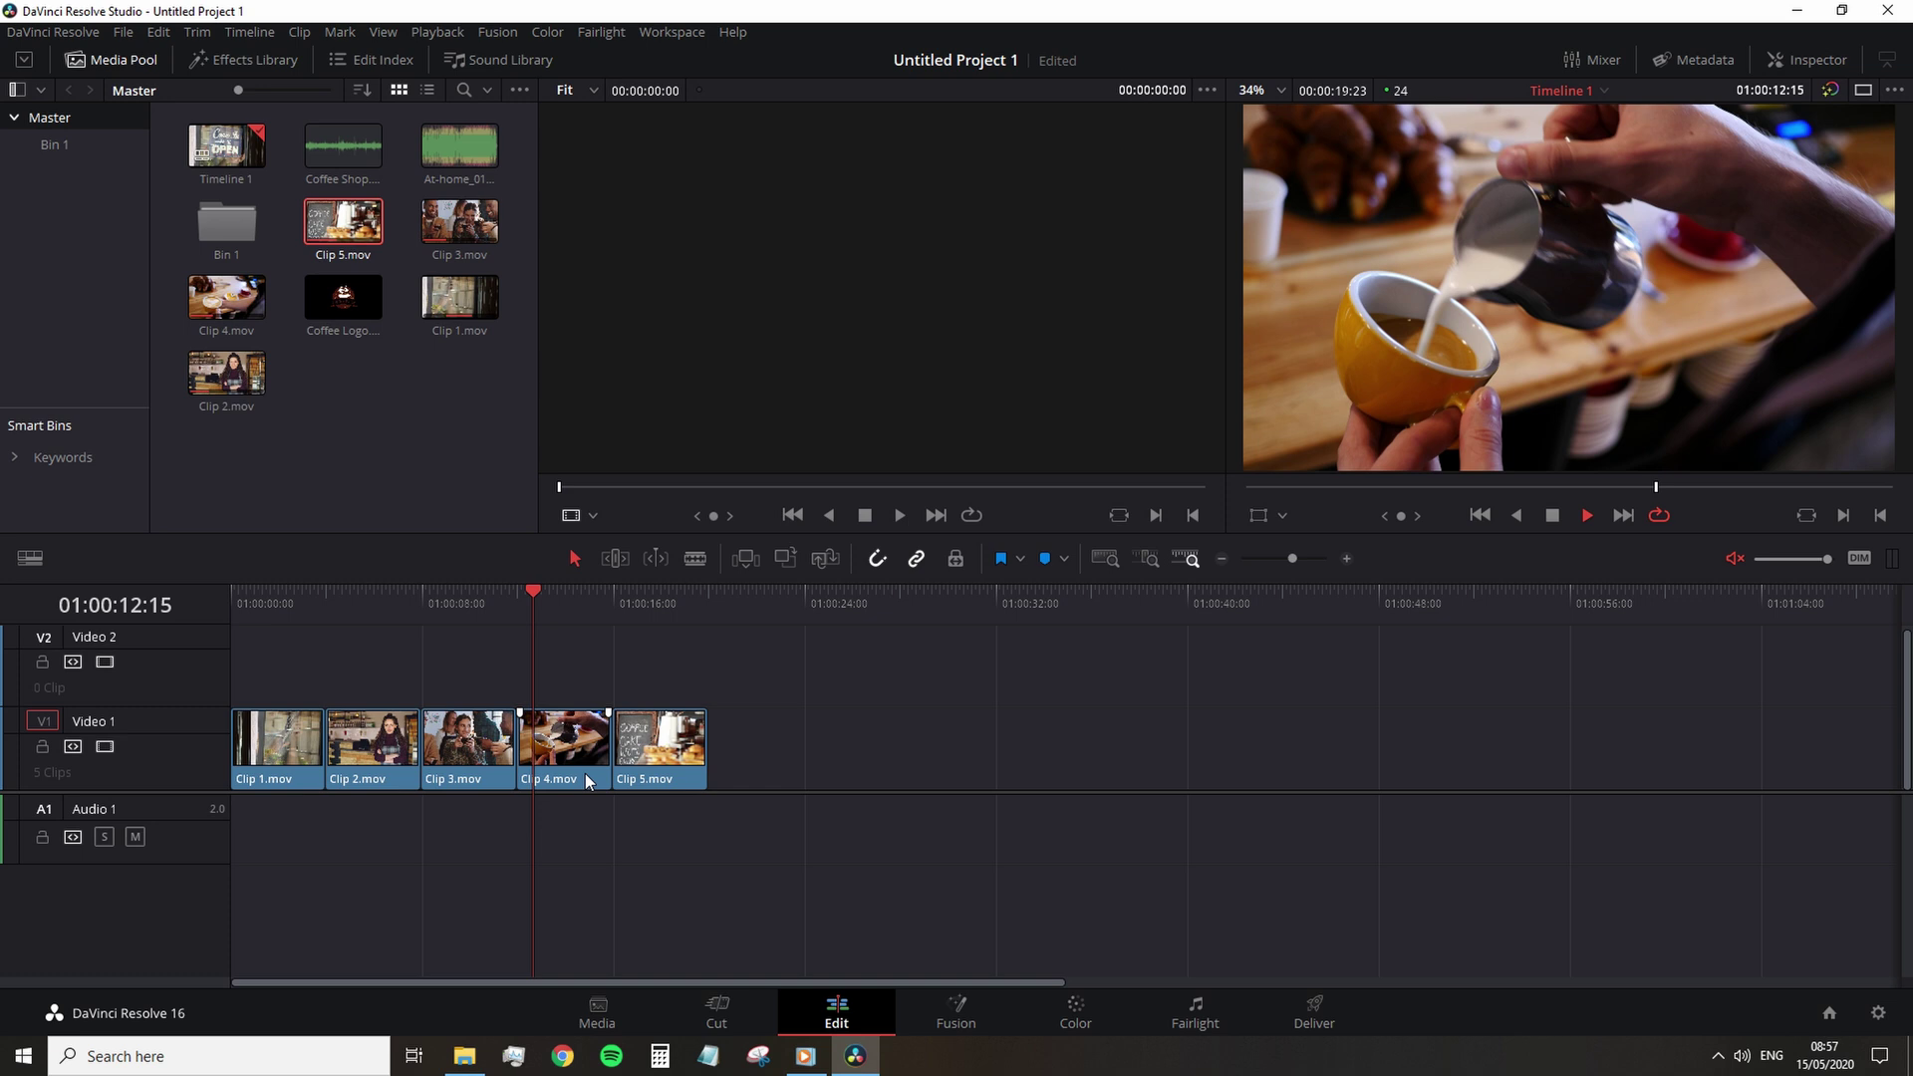
{"action": "key", "text": "space"}
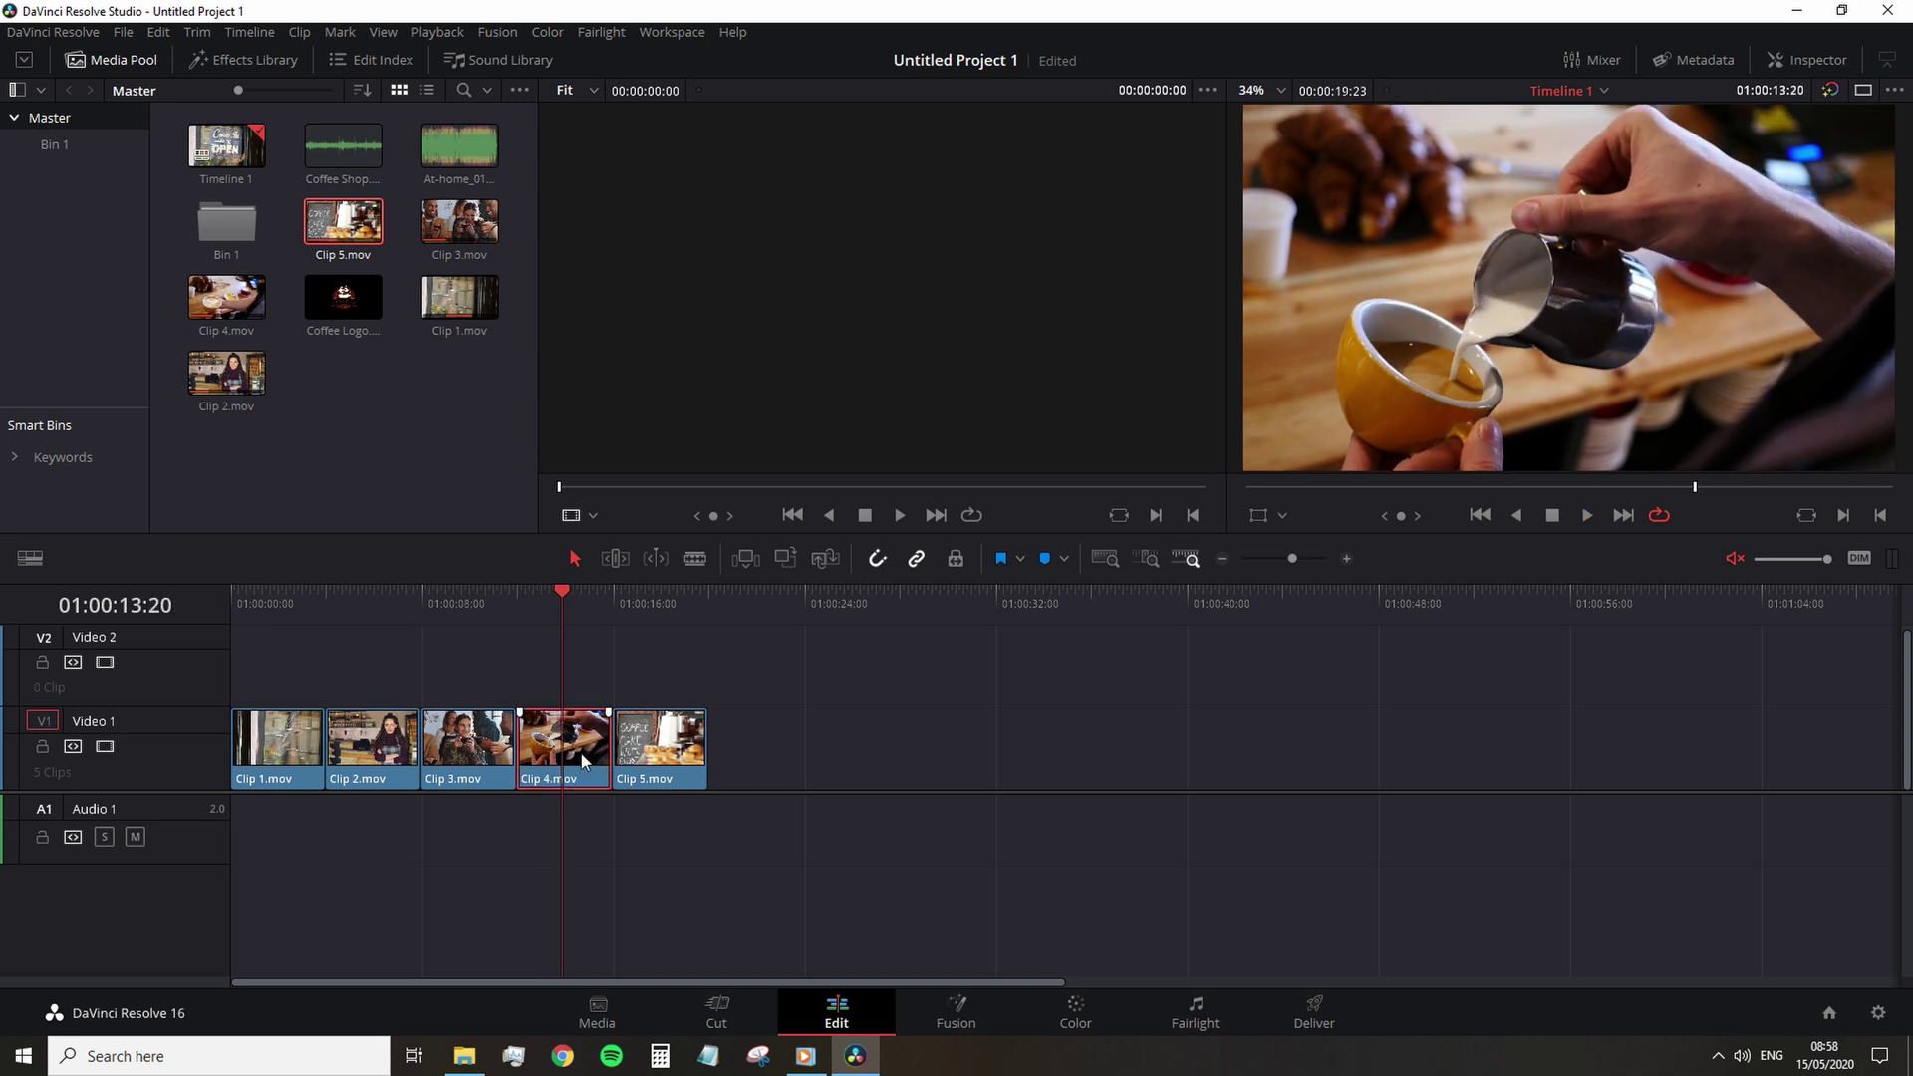
- Set Clip 4's Transform Zoom to 1.360 and Position to X 174, Y 165, then play it back
{"action": "left_click", "coordinate": [1806, 59]}
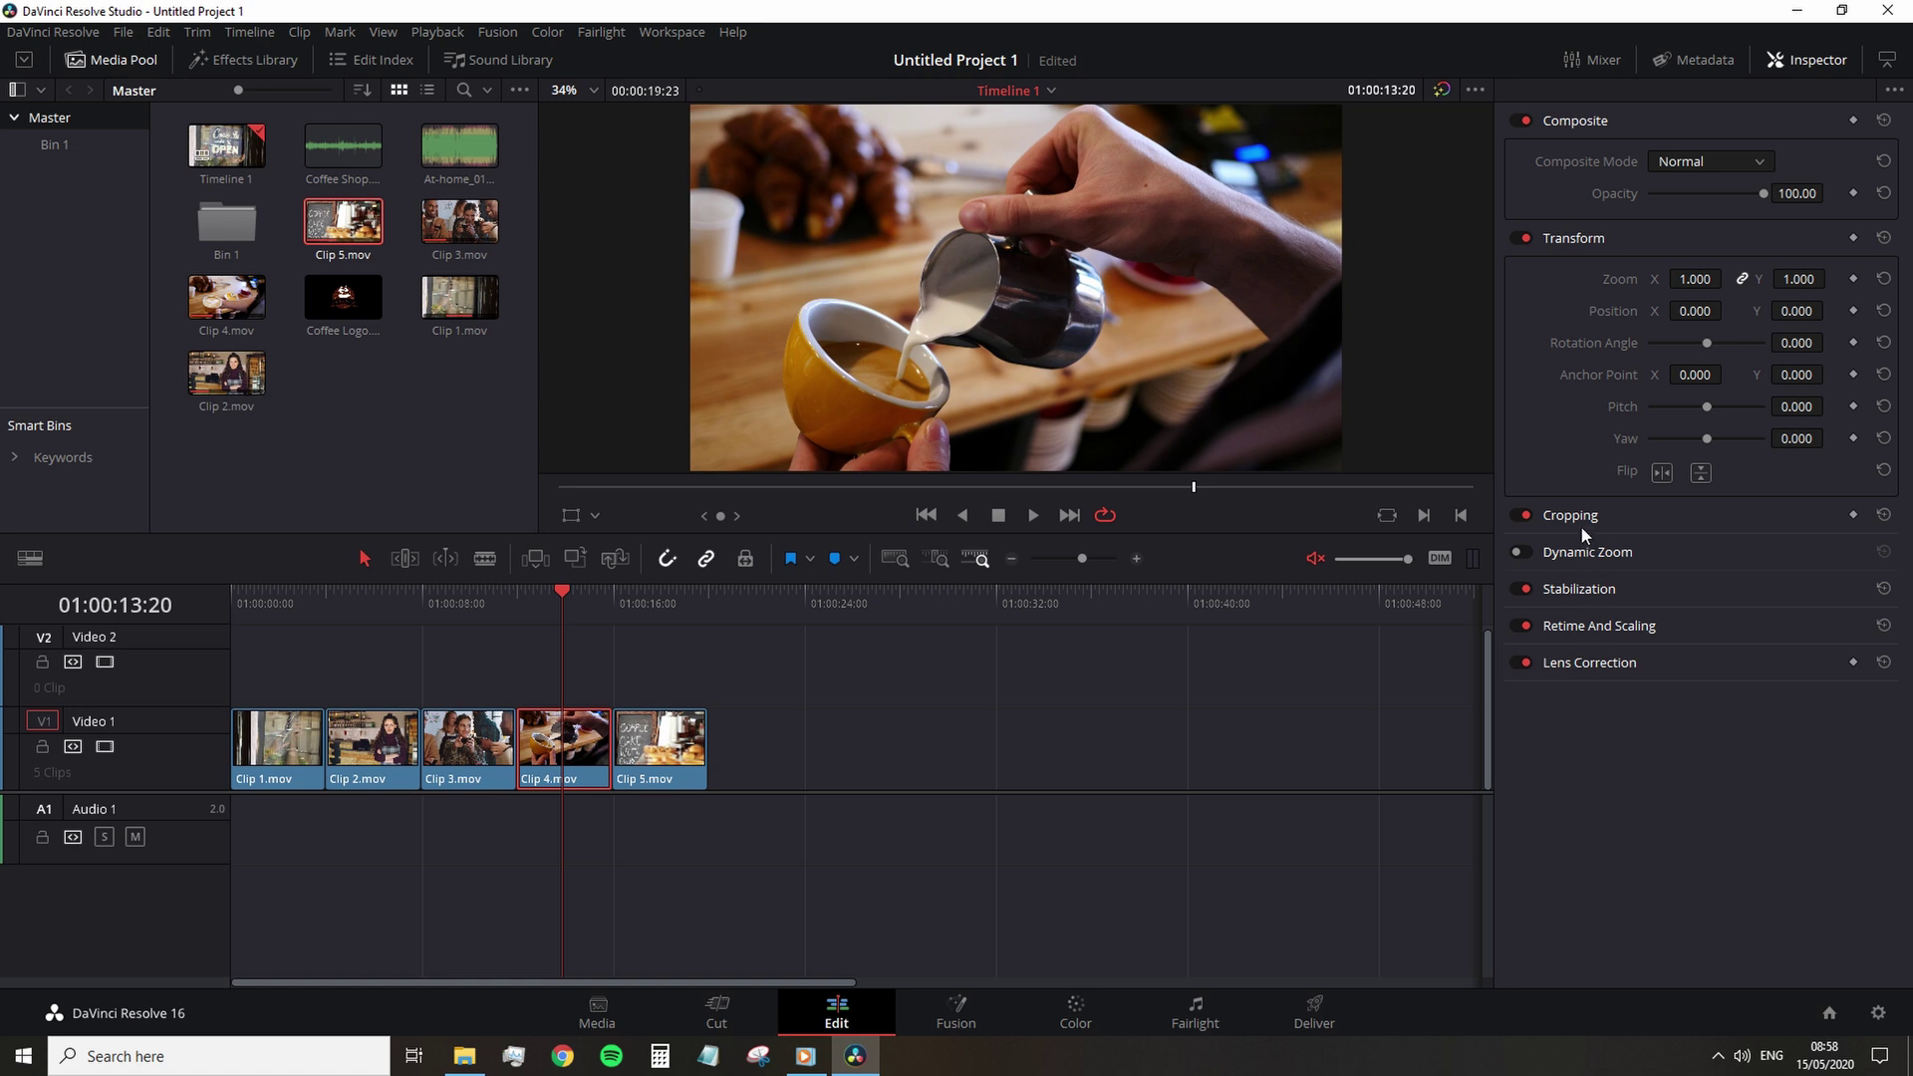
{"action": "left_click_drag", "start_coordinate": [1694, 310], "coordinate": [1728, 278]}
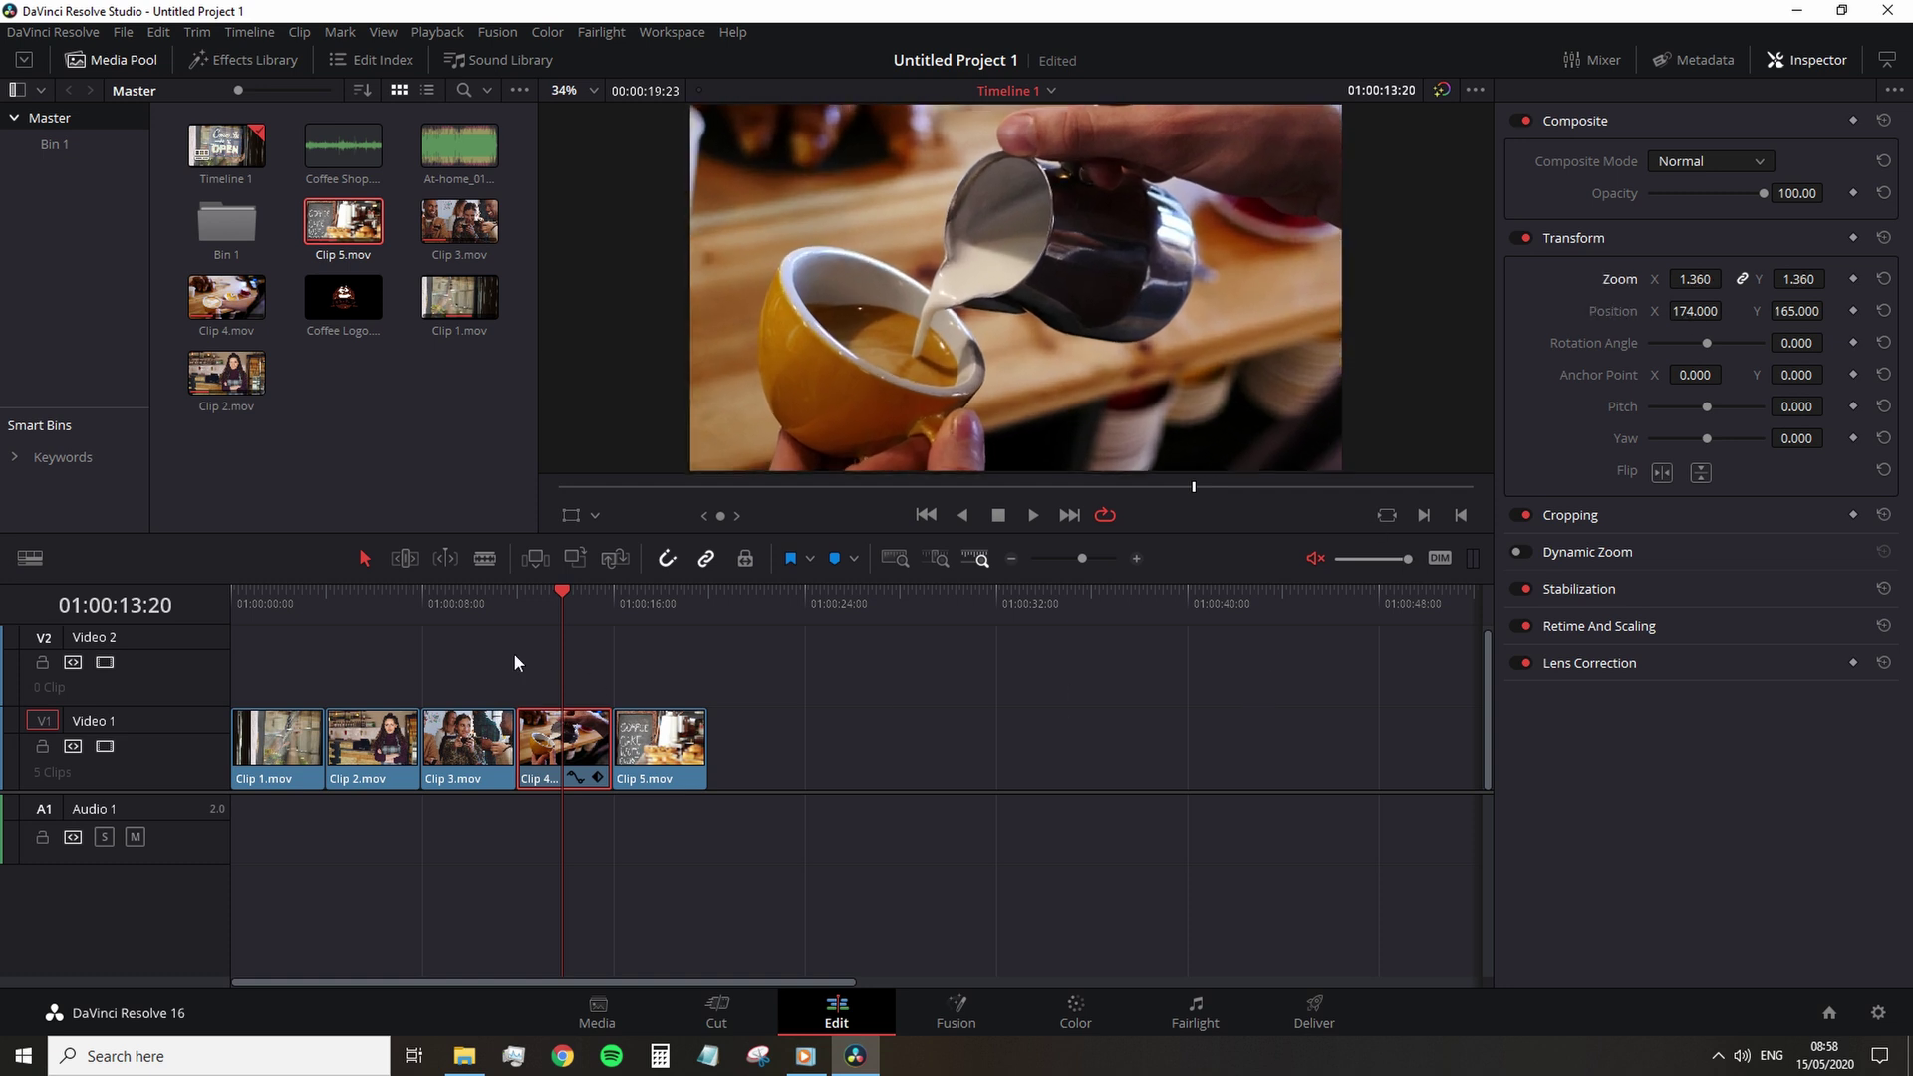
{"action": "left_click", "coordinate": [530, 610]}
{"action": "key", "text": "space"}
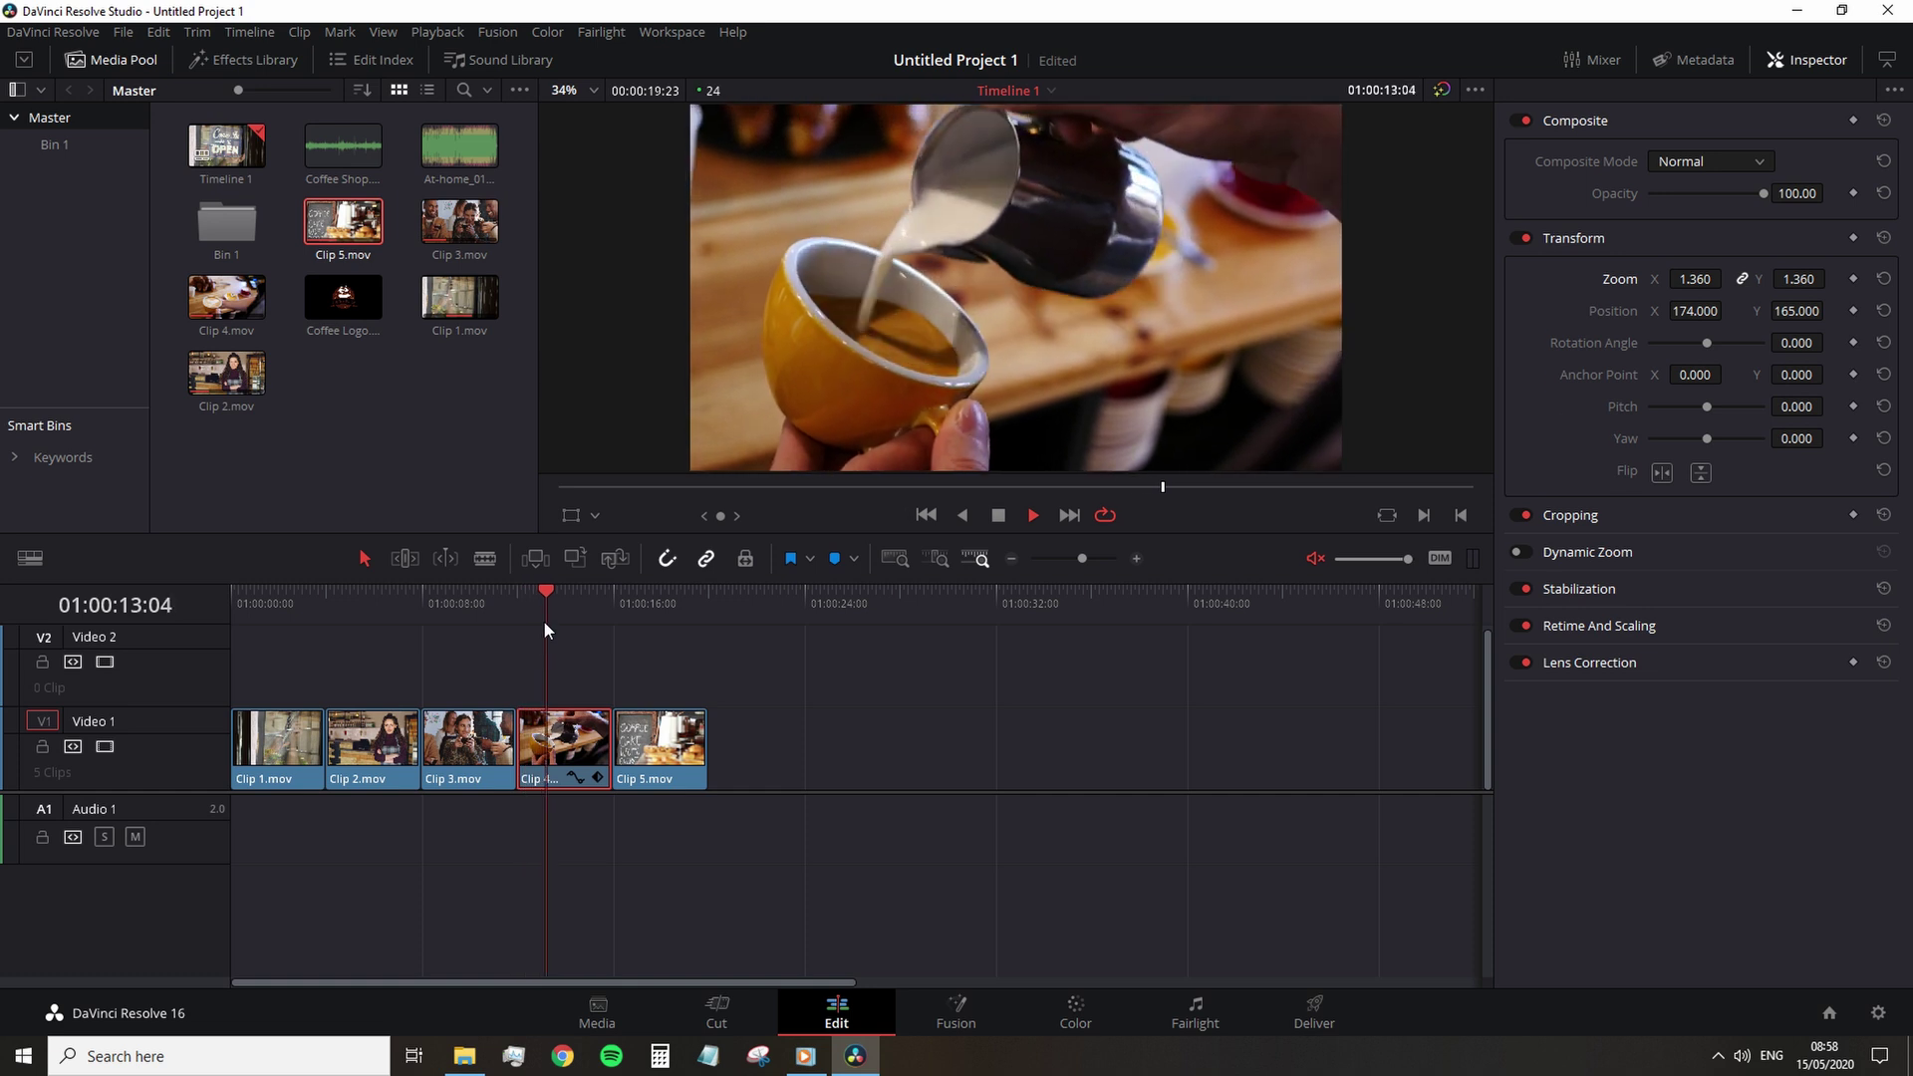
{"action": "key", "text": "space"}
{"action": "key", "text": "Home"}
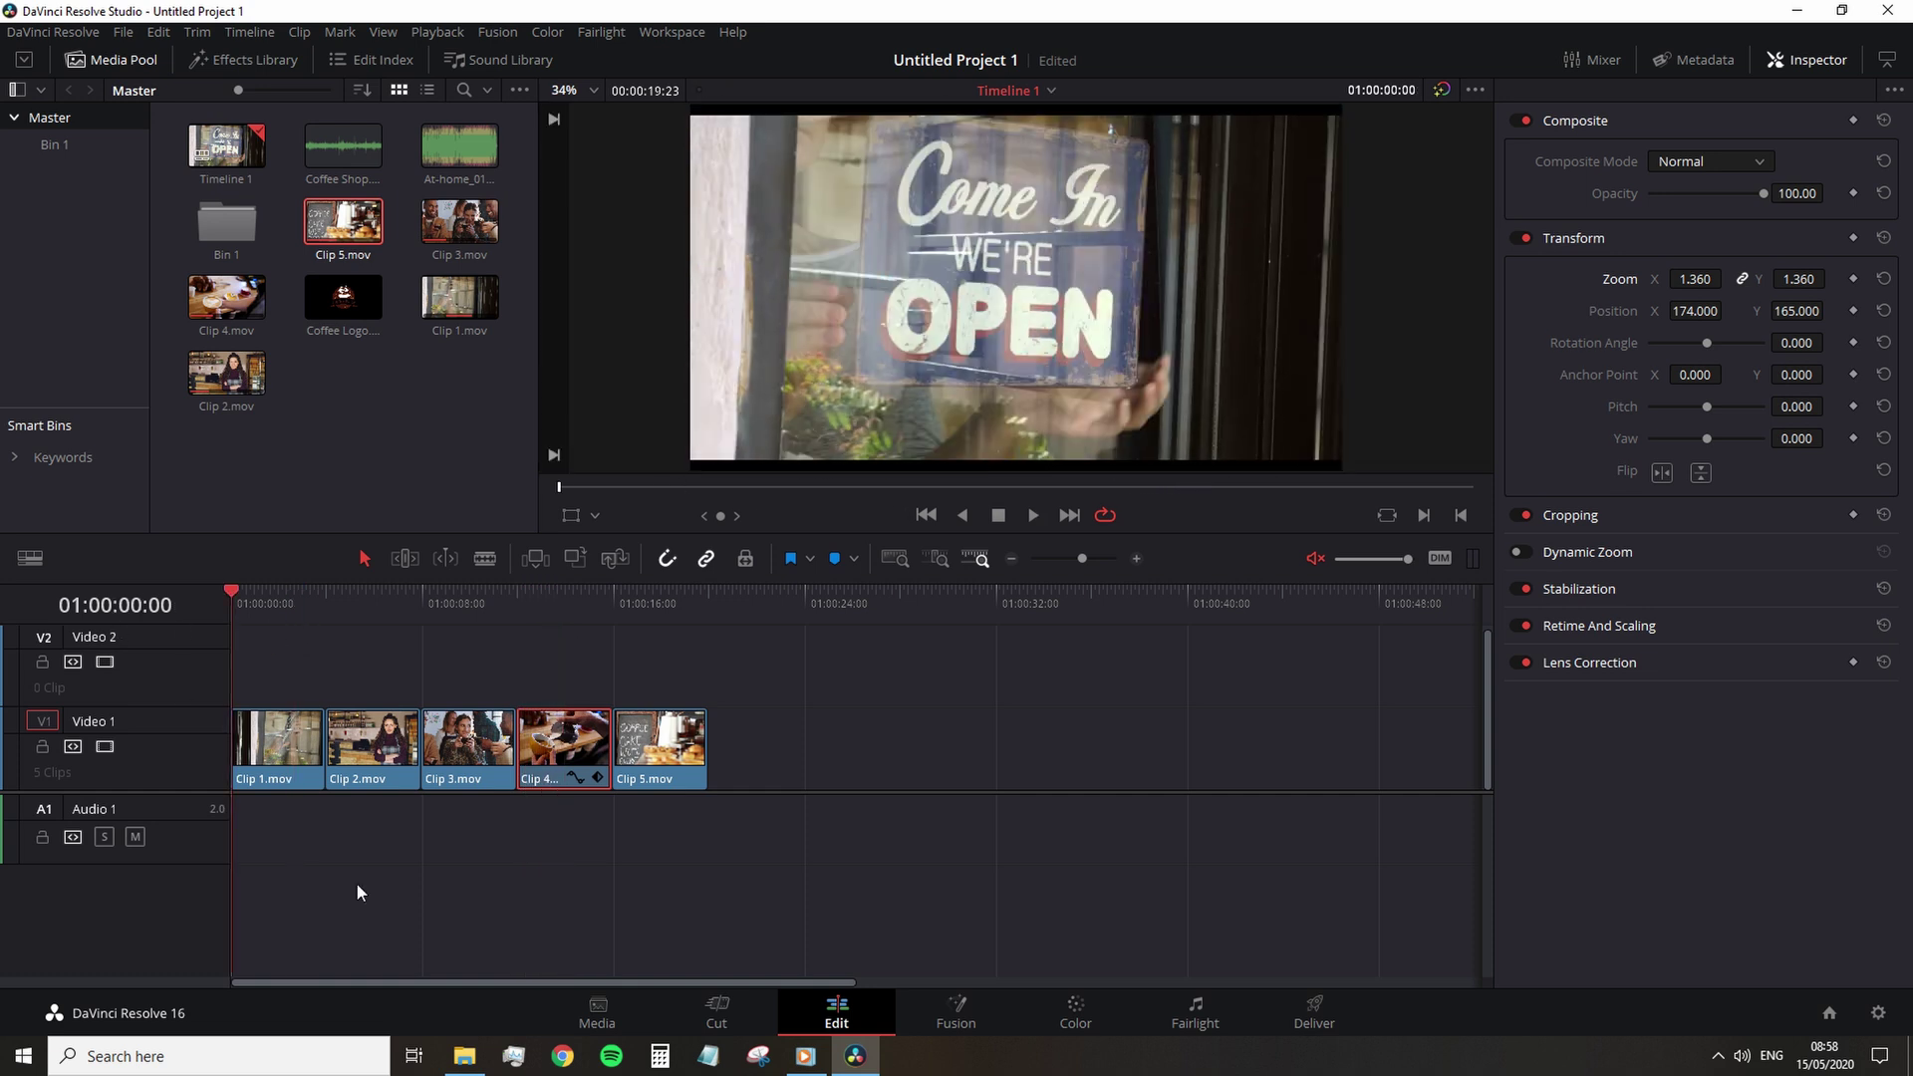
{"action": "key", "text": "space"}
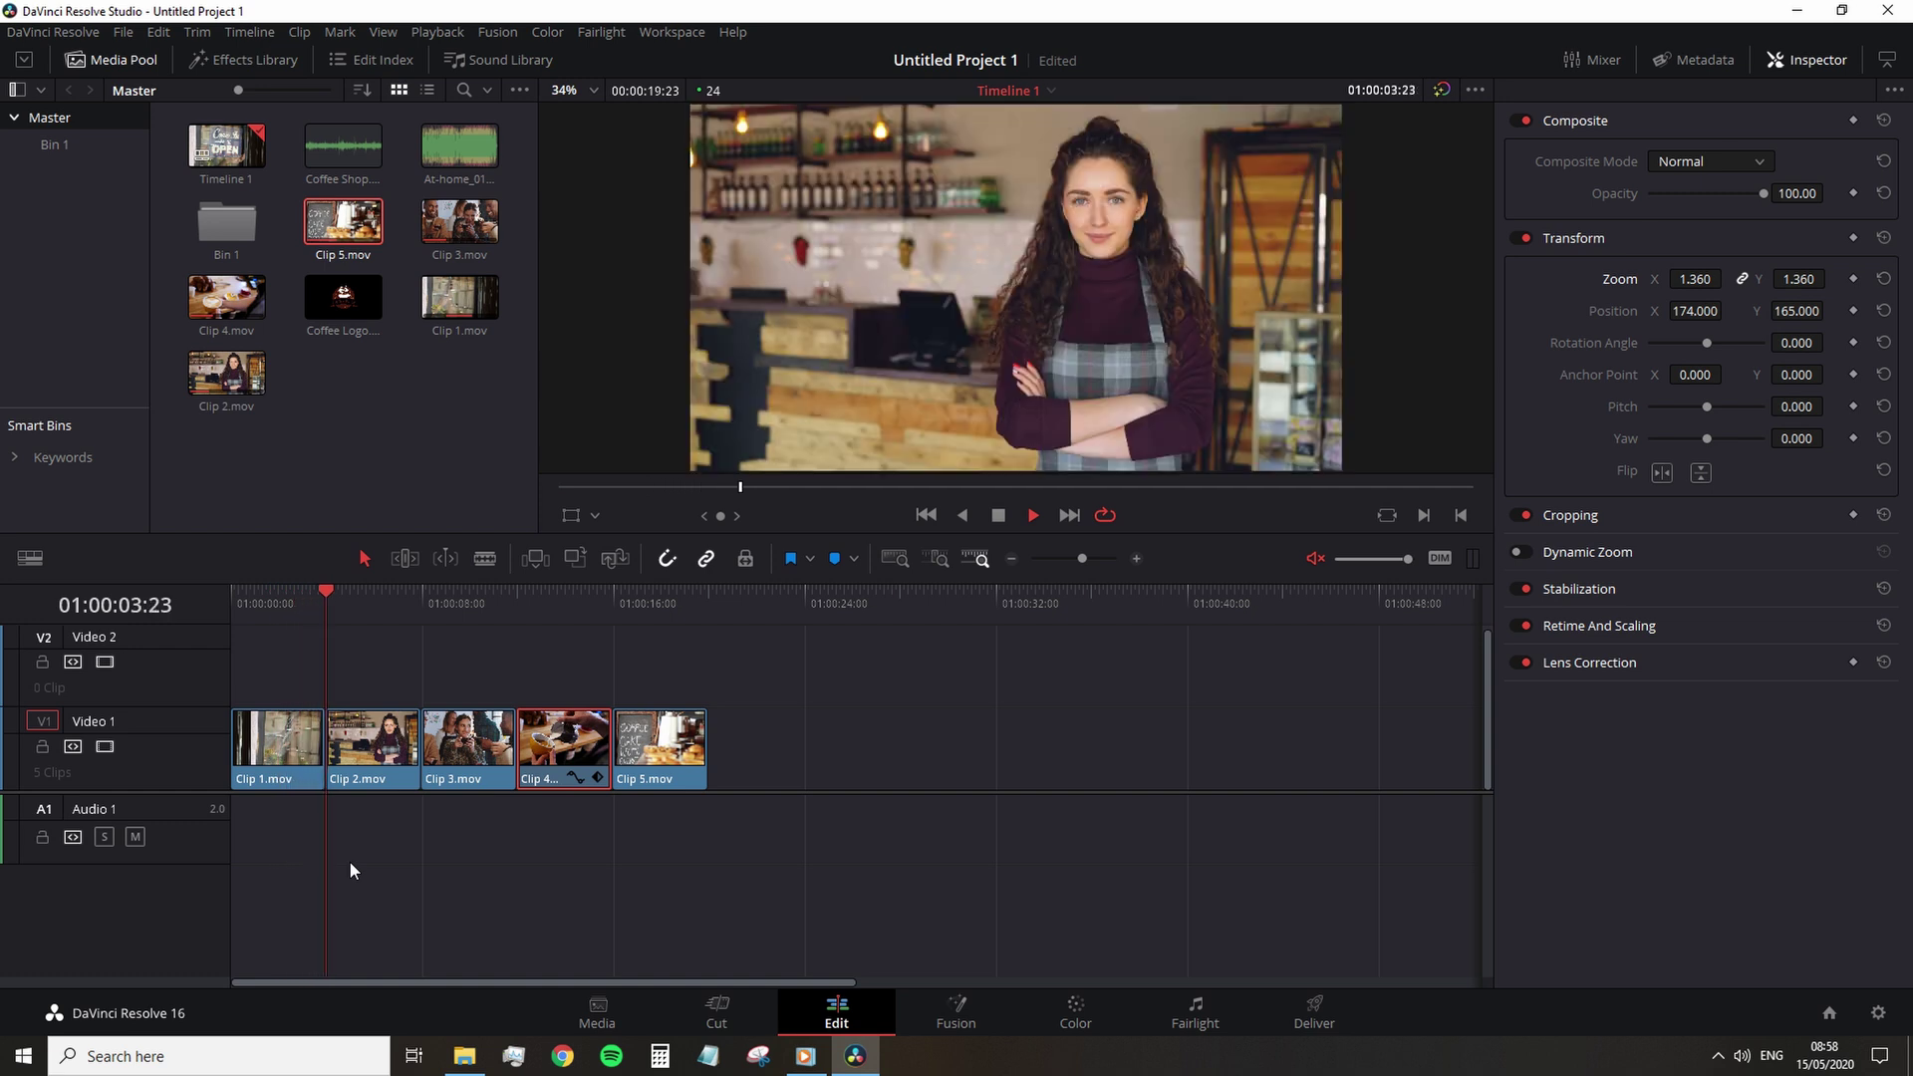
{"action": "left_click", "coordinate": [273, 598]}
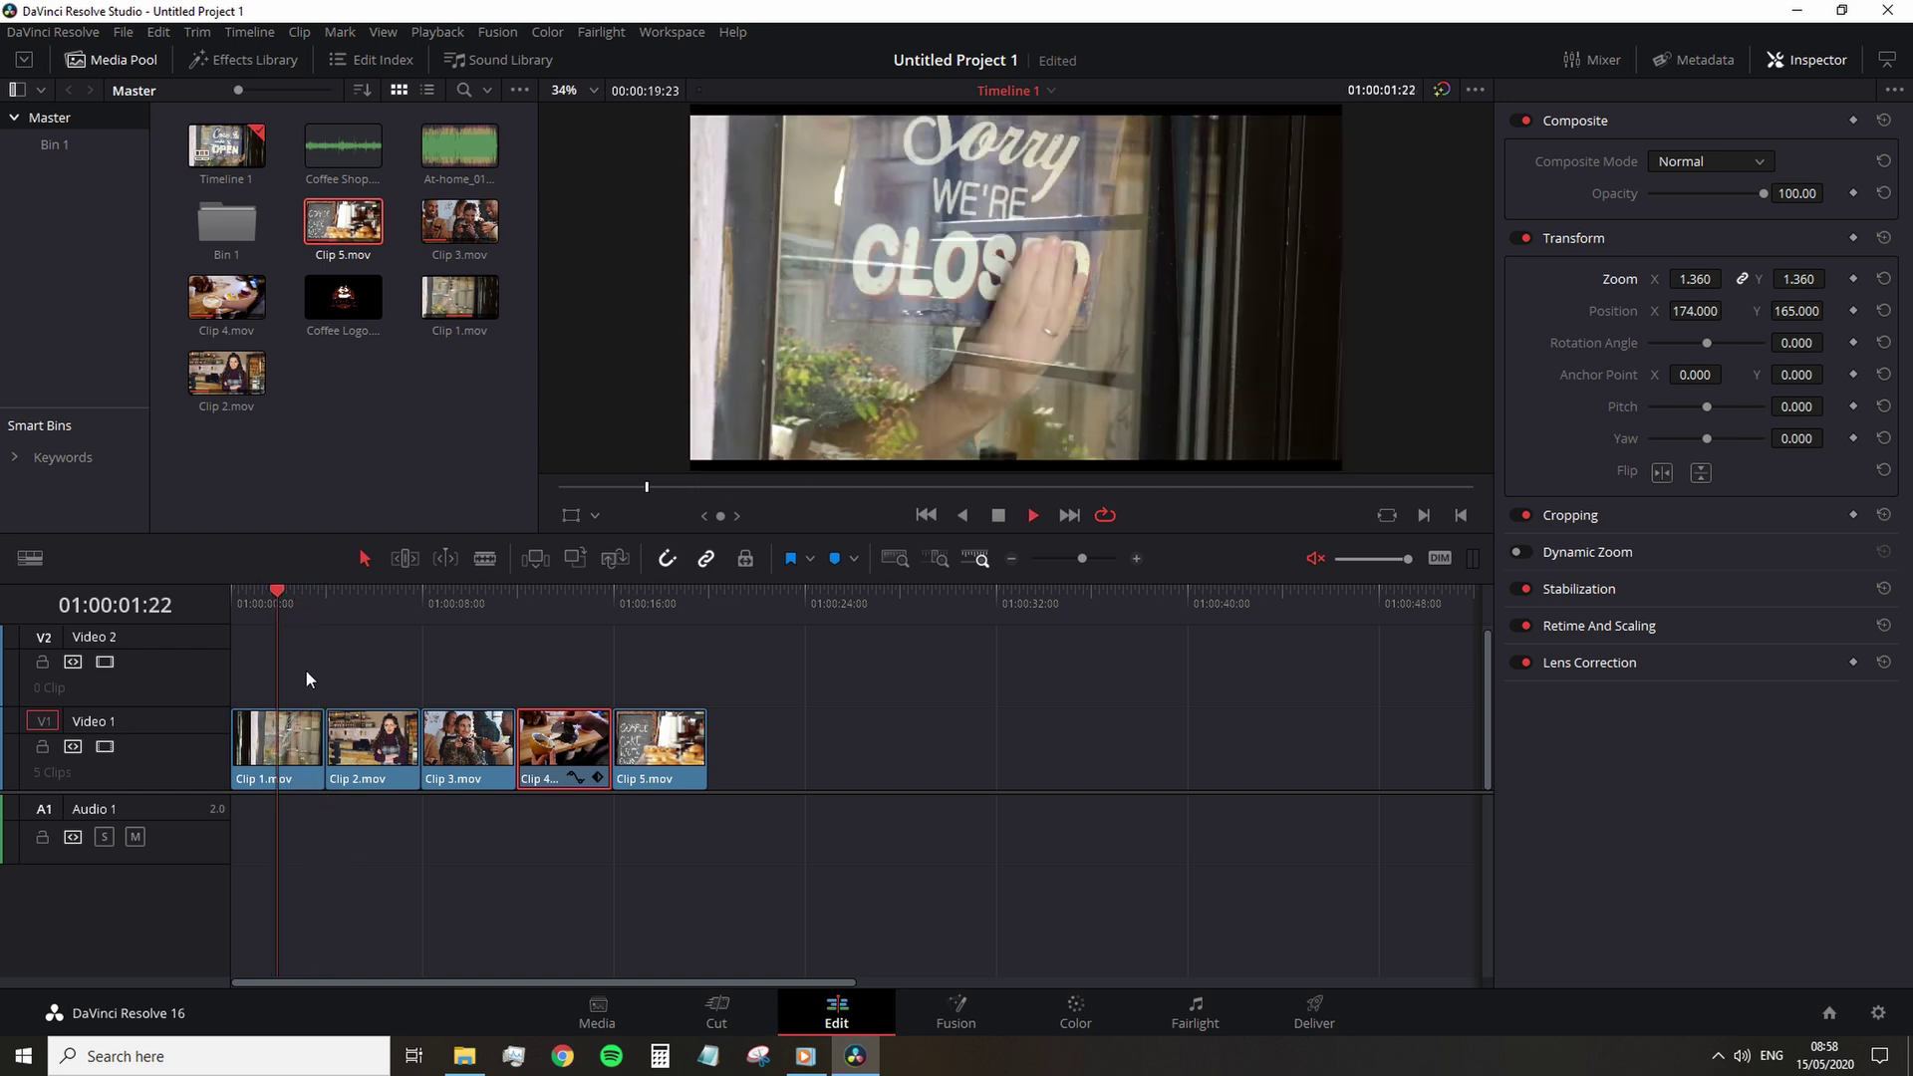
- Enable Reverse speed for Clip 1.mov in Change Clip Speed, keeping its 00:00:11:18 duration
{"action": "key", "text": "space"}
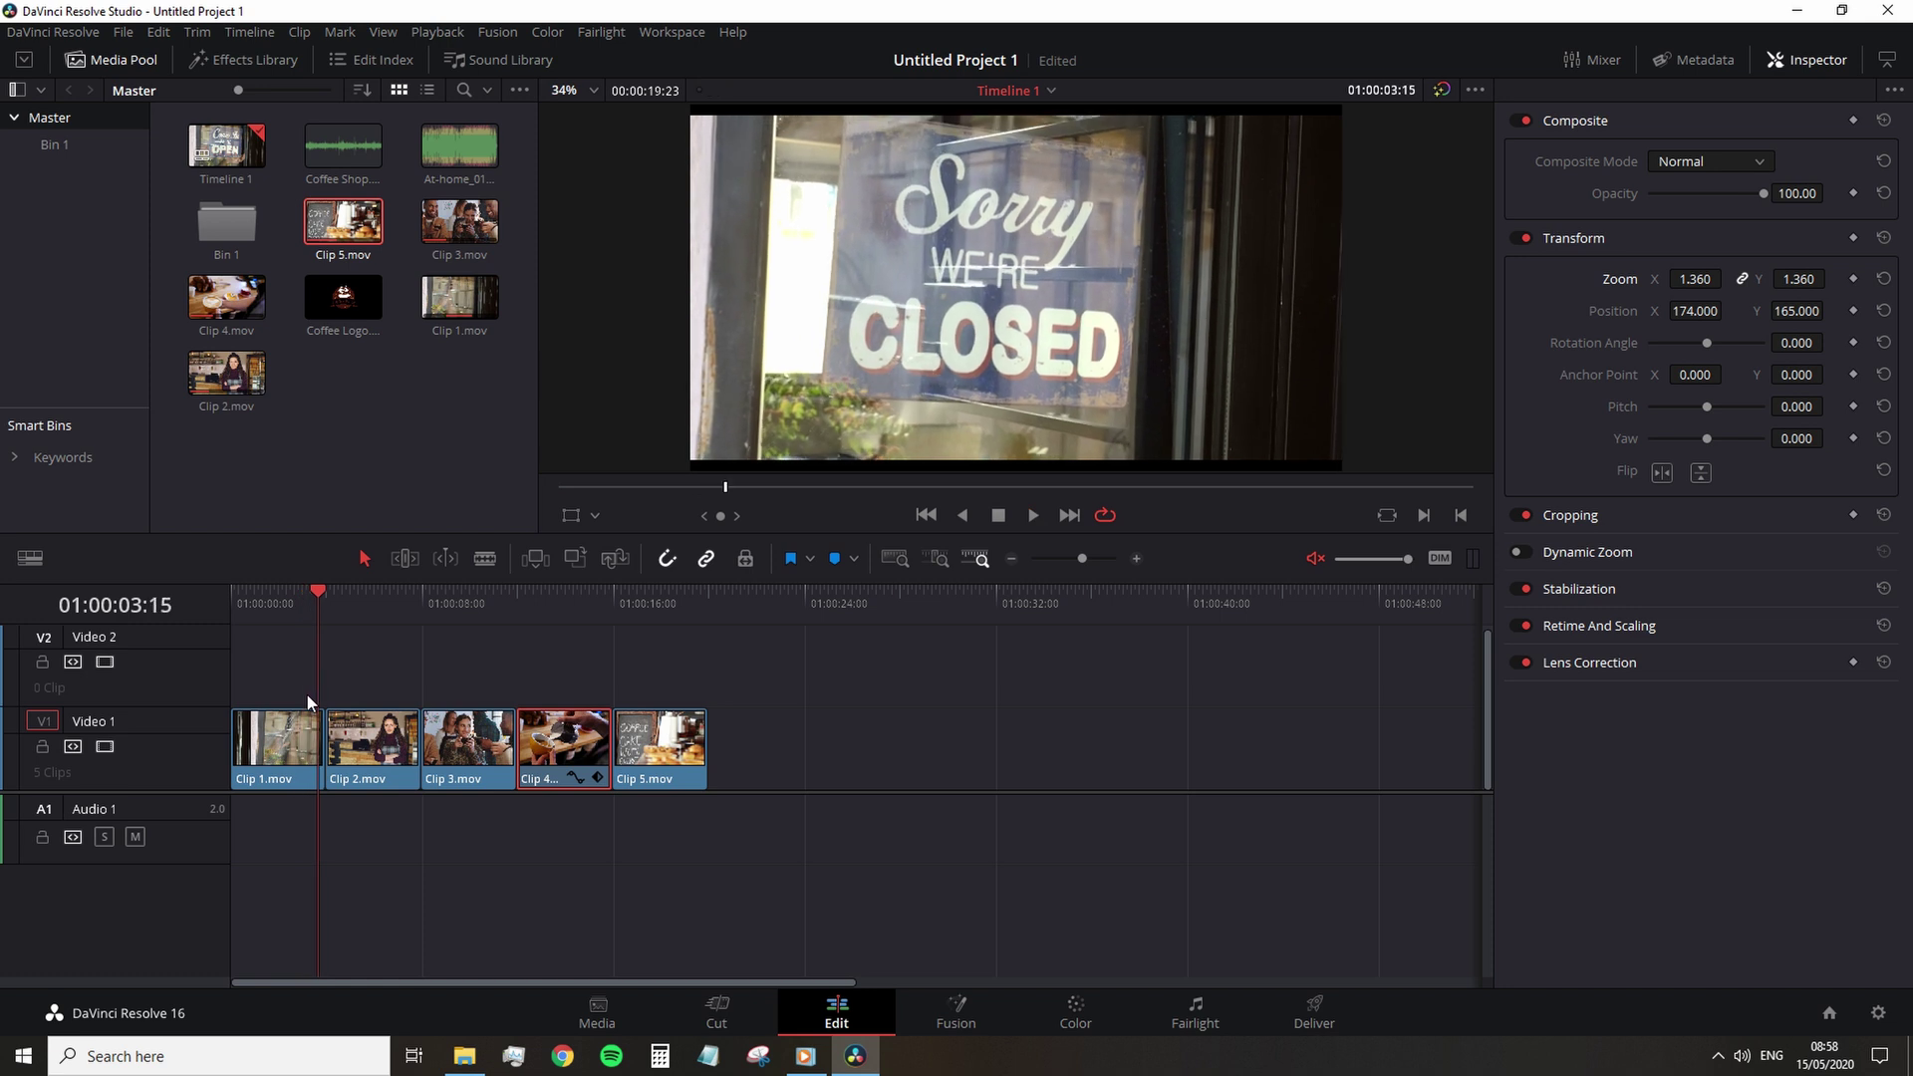
{"action": "left_click", "coordinate": [281, 753]}
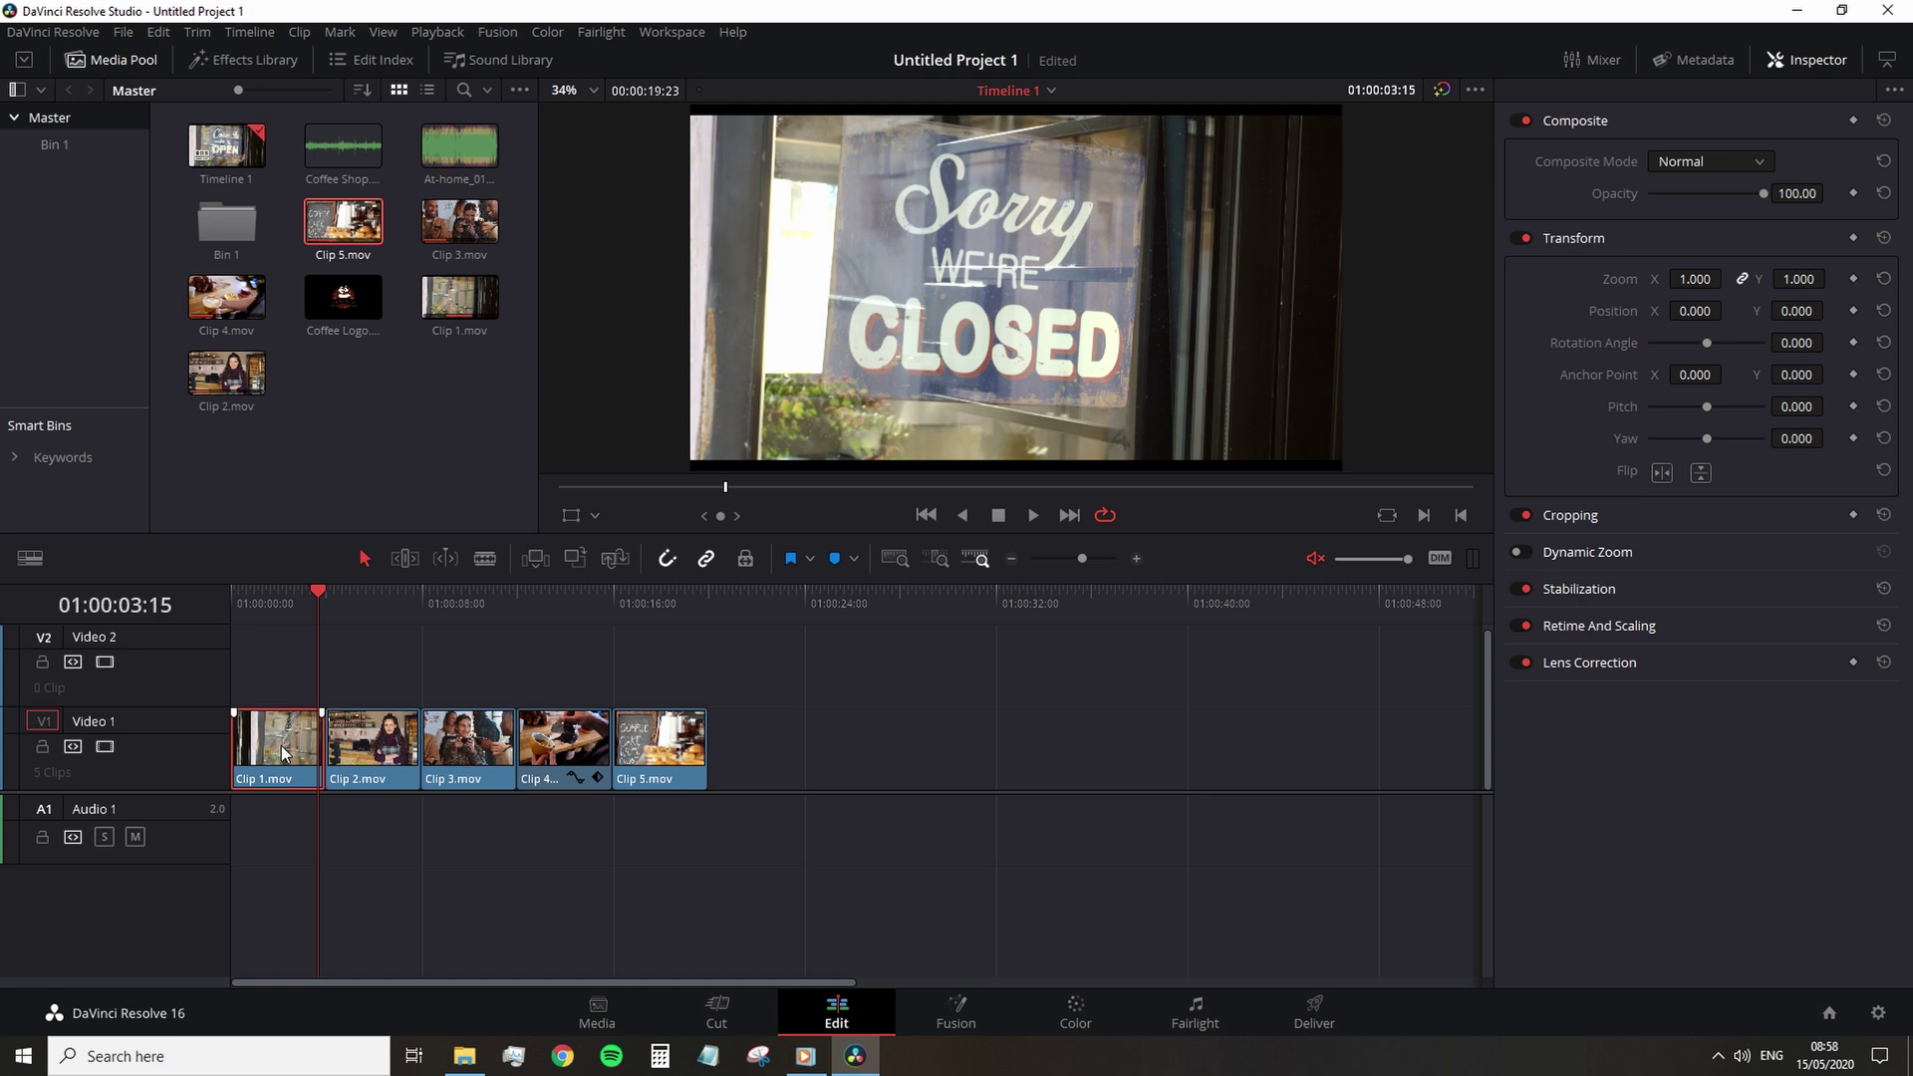
{"action": "right_click", "coordinate": [282, 752]}
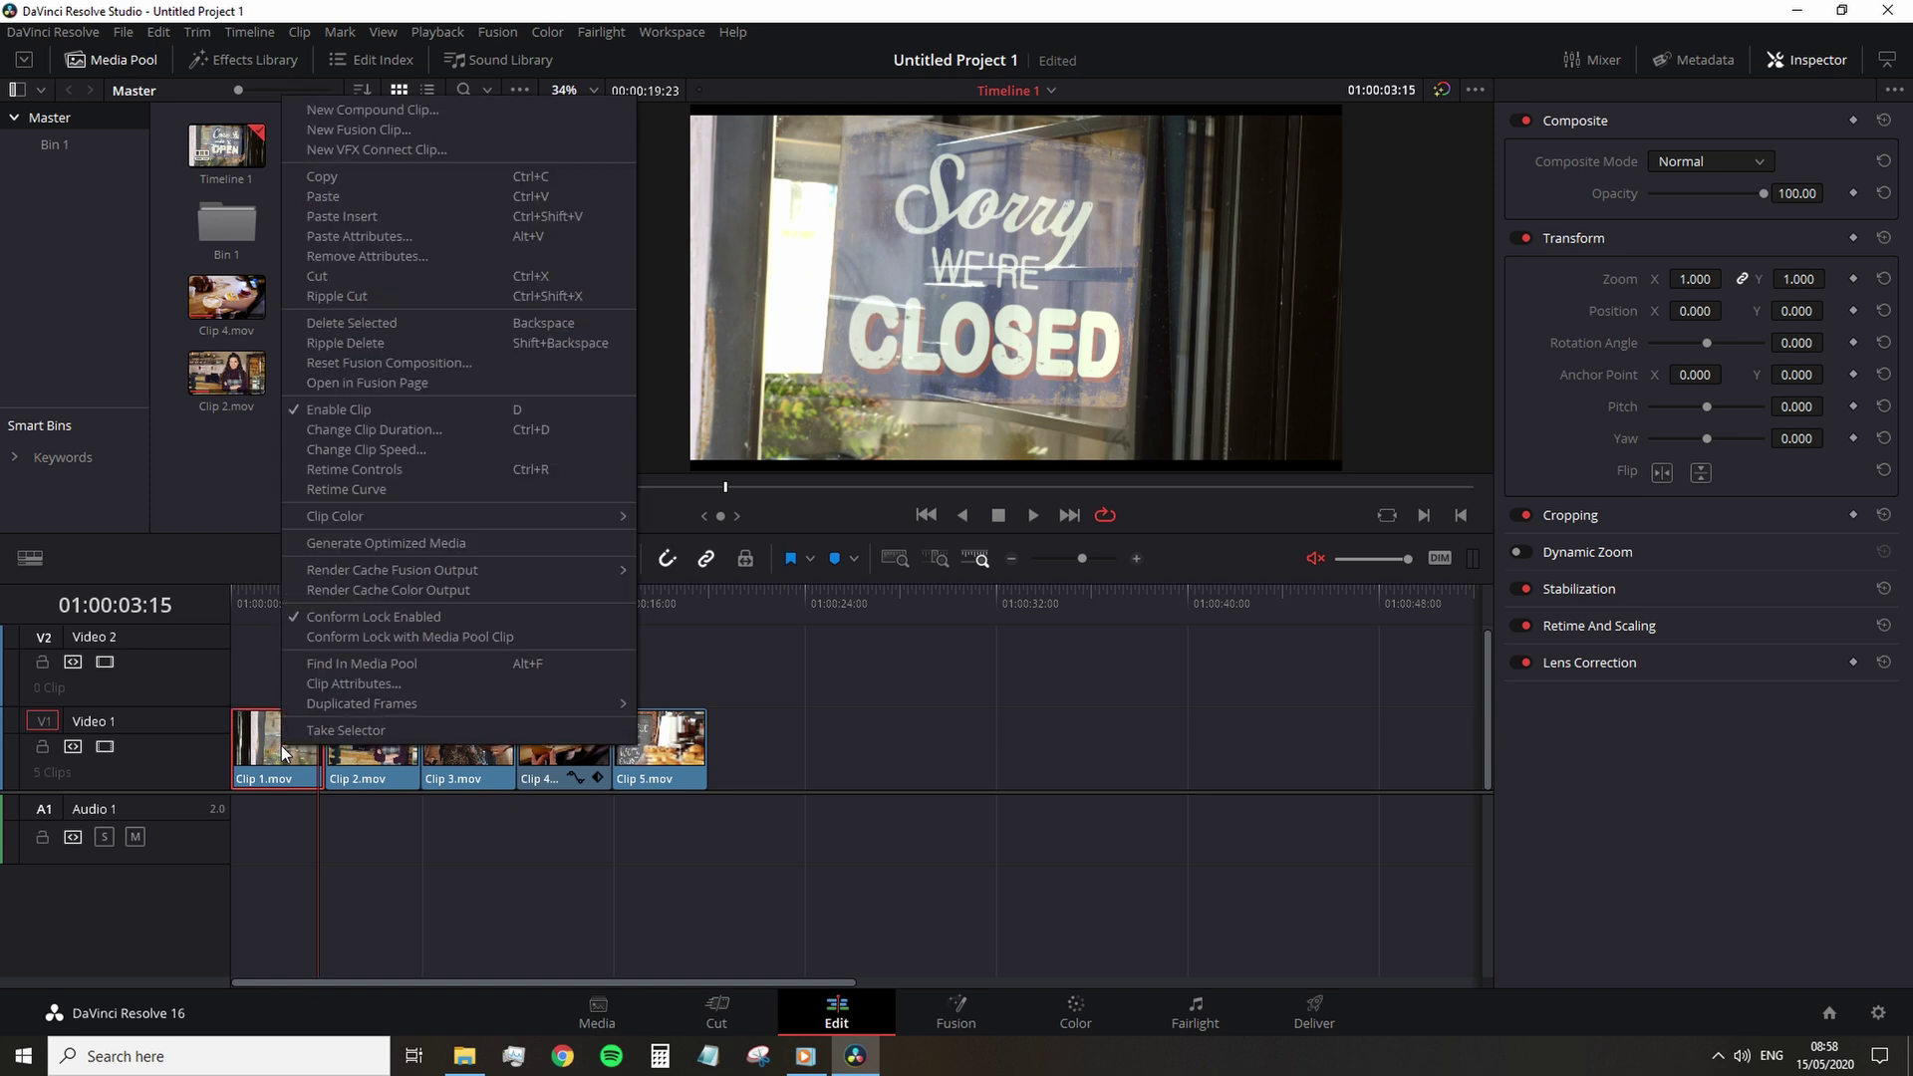
{"action": "left_click", "coordinate": [385, 444]}
{"action": "left_click", "coordinate": [375, 481]}
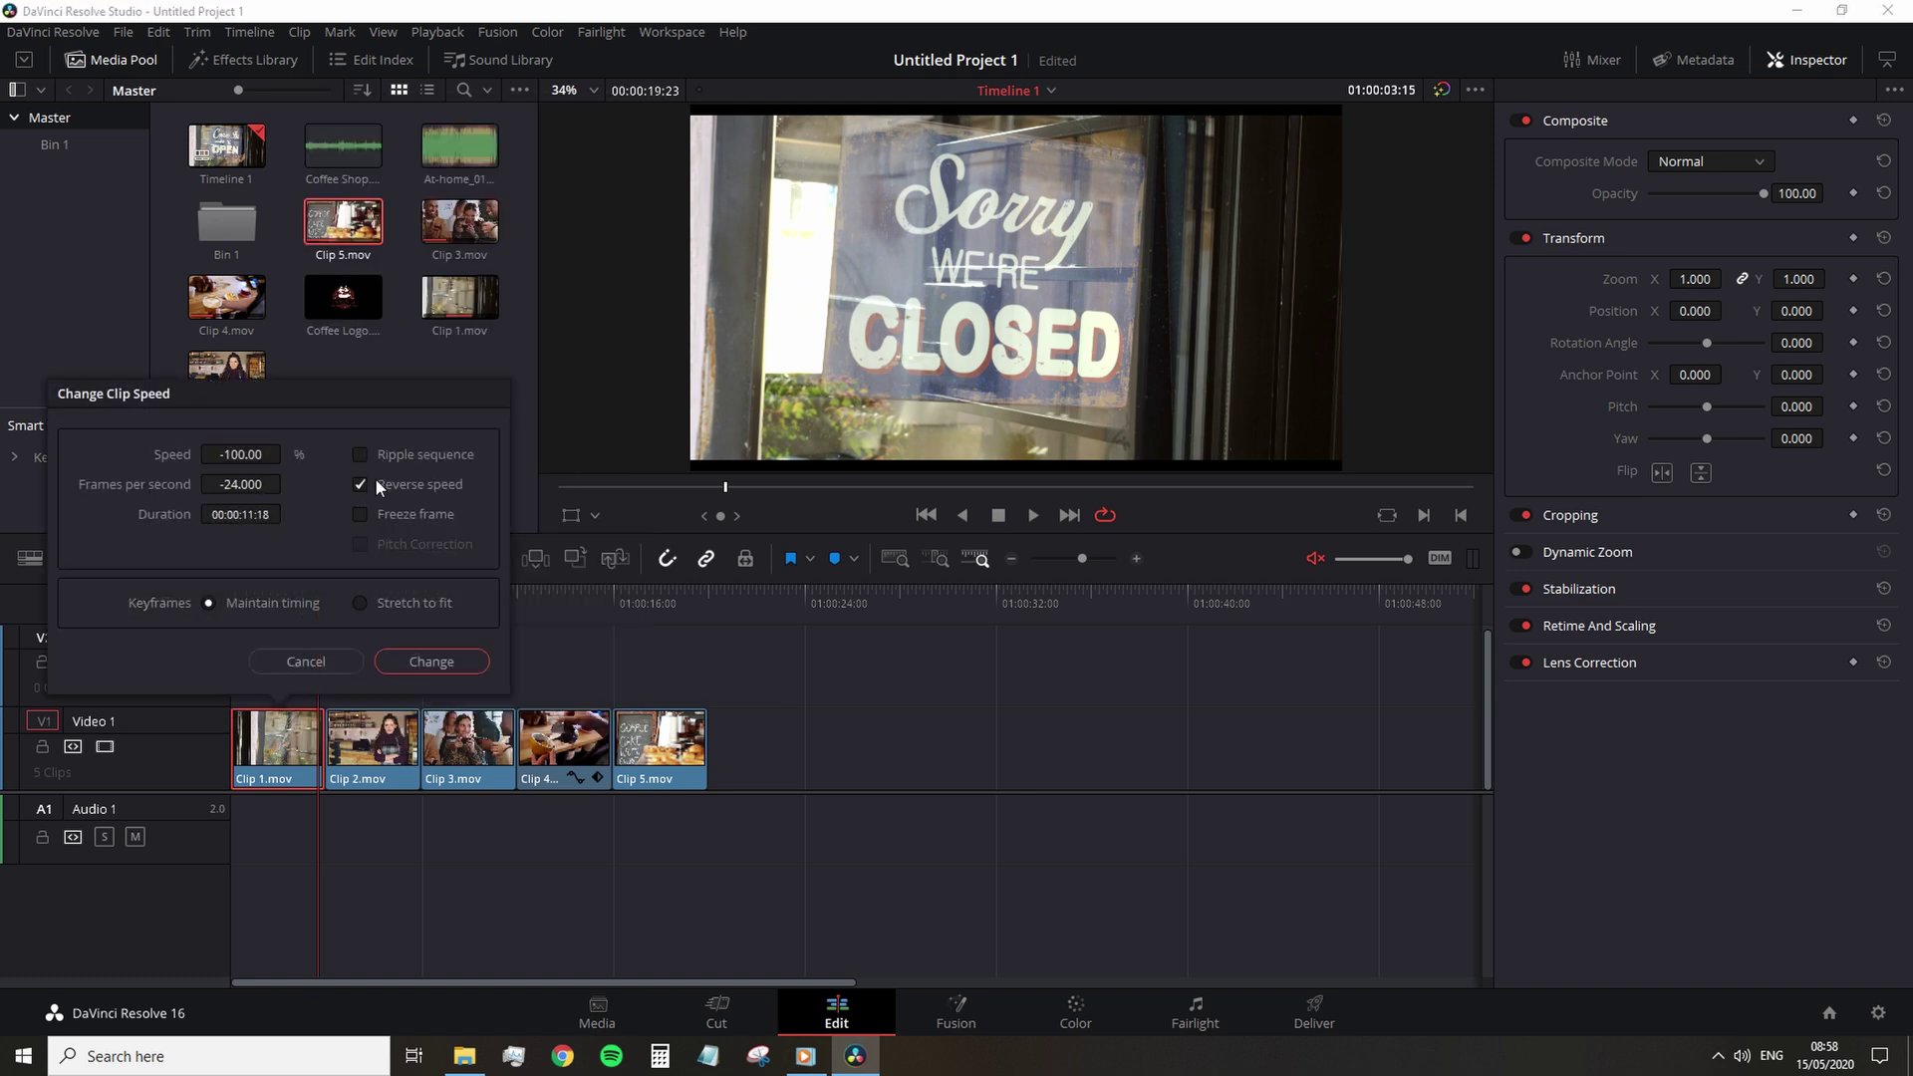
{"action": "left_click", "coordinate": [430, 662]}
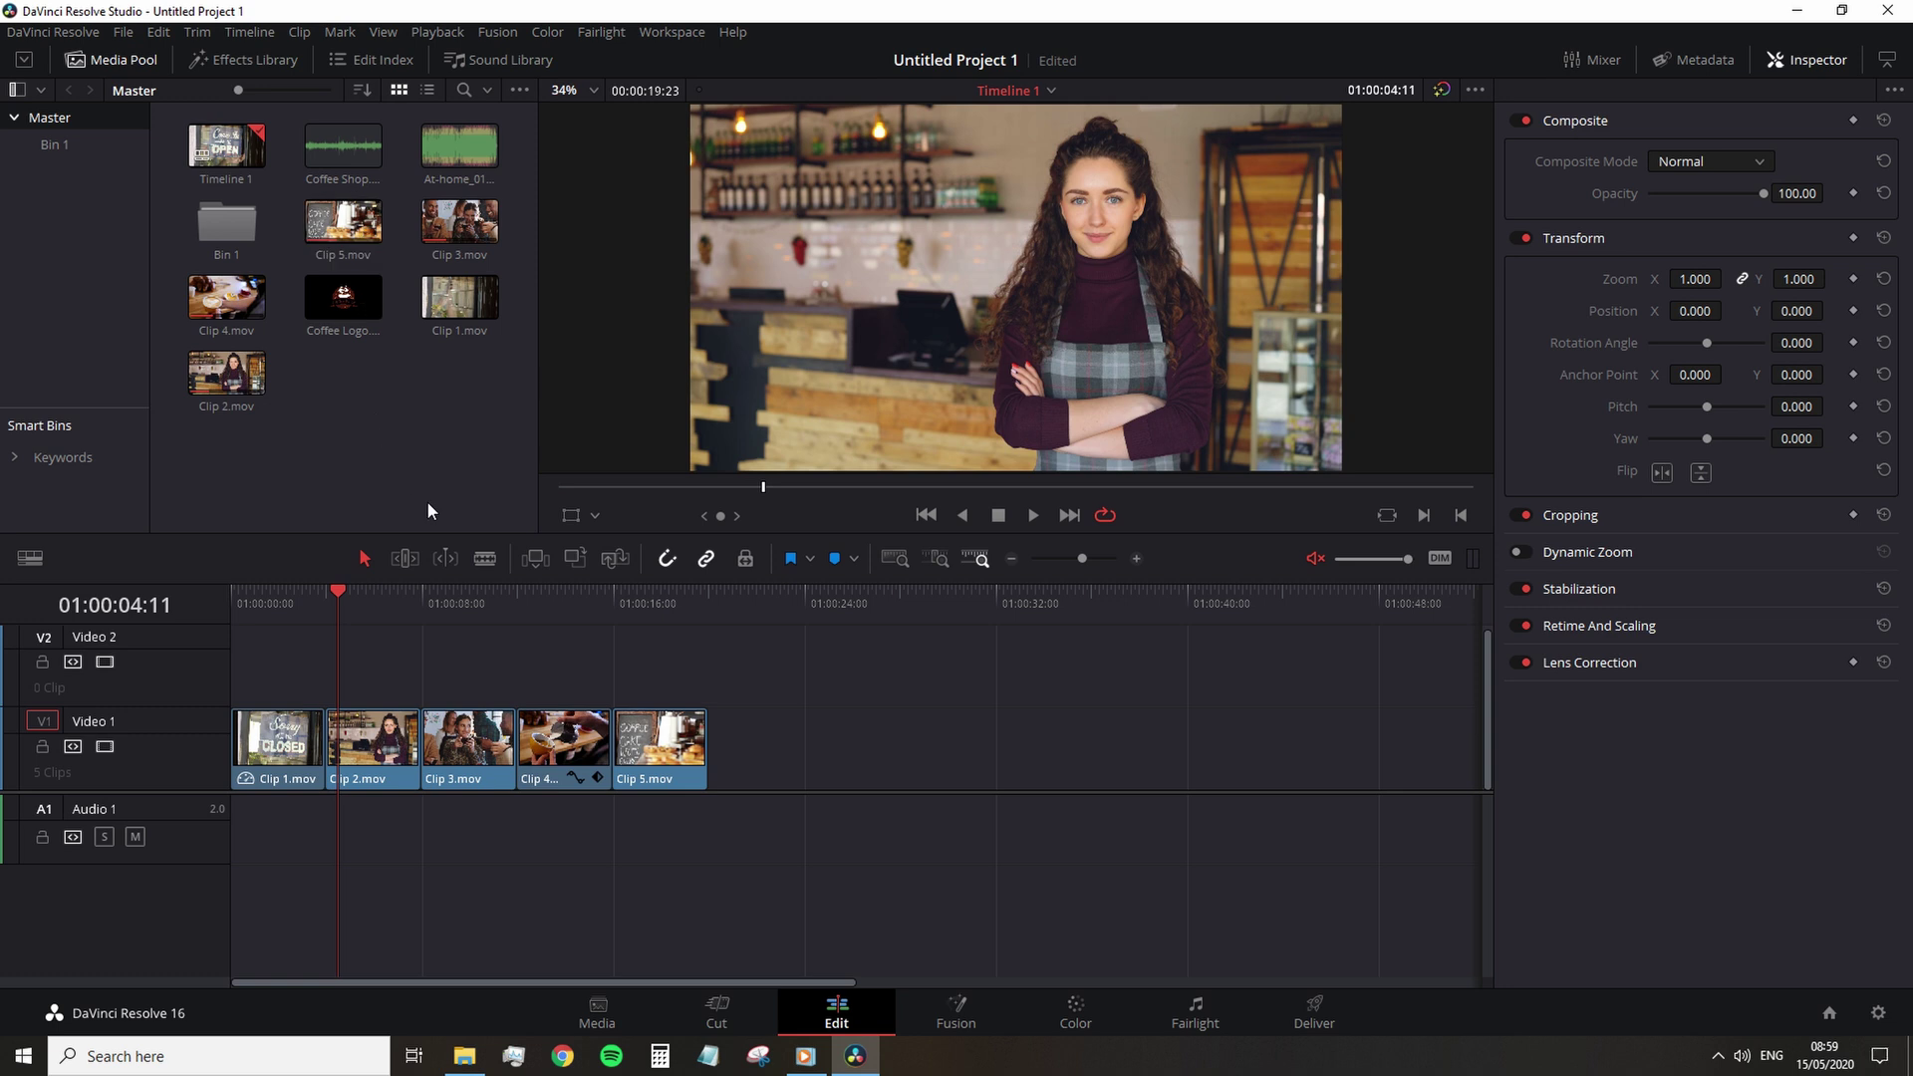
- Place the At-home_01 music file from the Media Pool onto Audio 1
{"action": "left_click", "coordinate": [480, 176]}
{"action": "left_click_drag", "start_coordinate": [466, 165], "coordinate": [200, 775]}
{"action": "scroll", "coordinate": [616, 880], "scroll_direction": "down", "scroll_amount": 4}
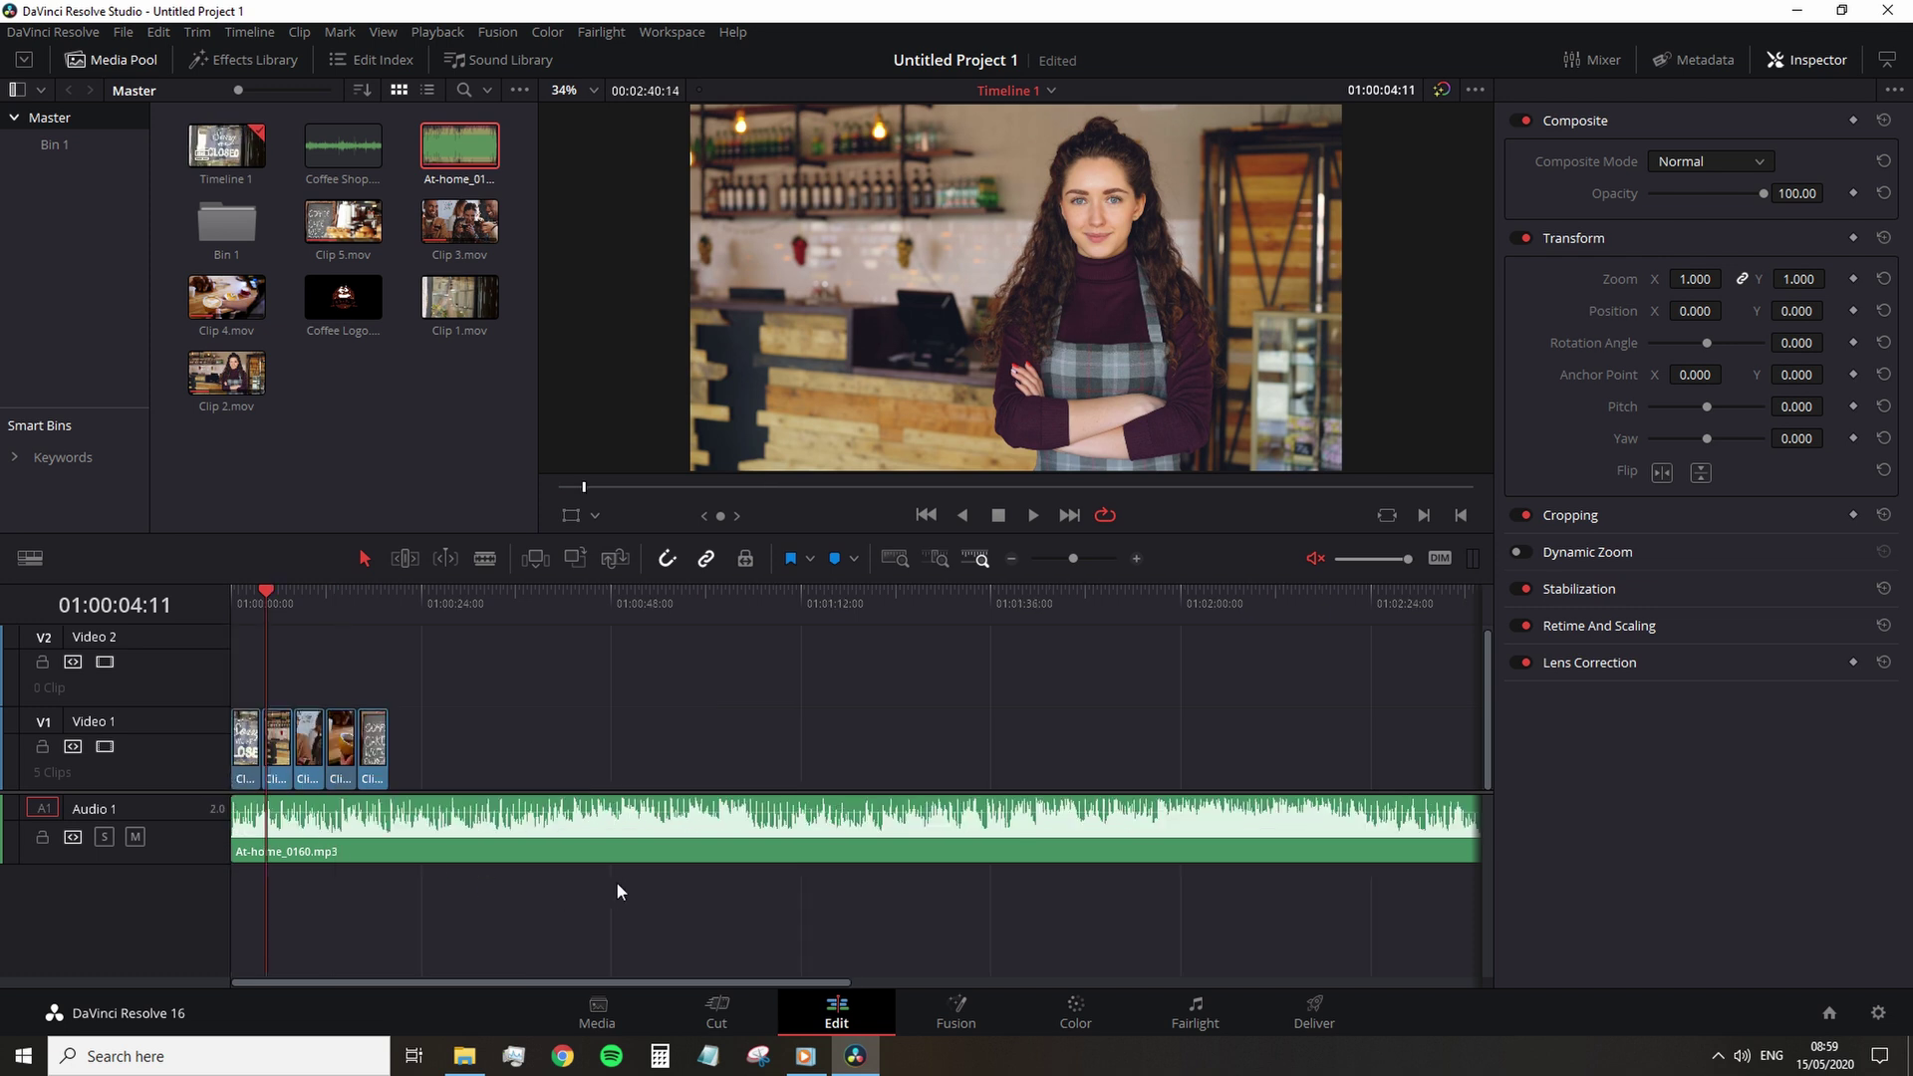
{"action": "scroll", "coordinate": [616, 877], "scroll_direction": "up", "scroll_amount": 2}
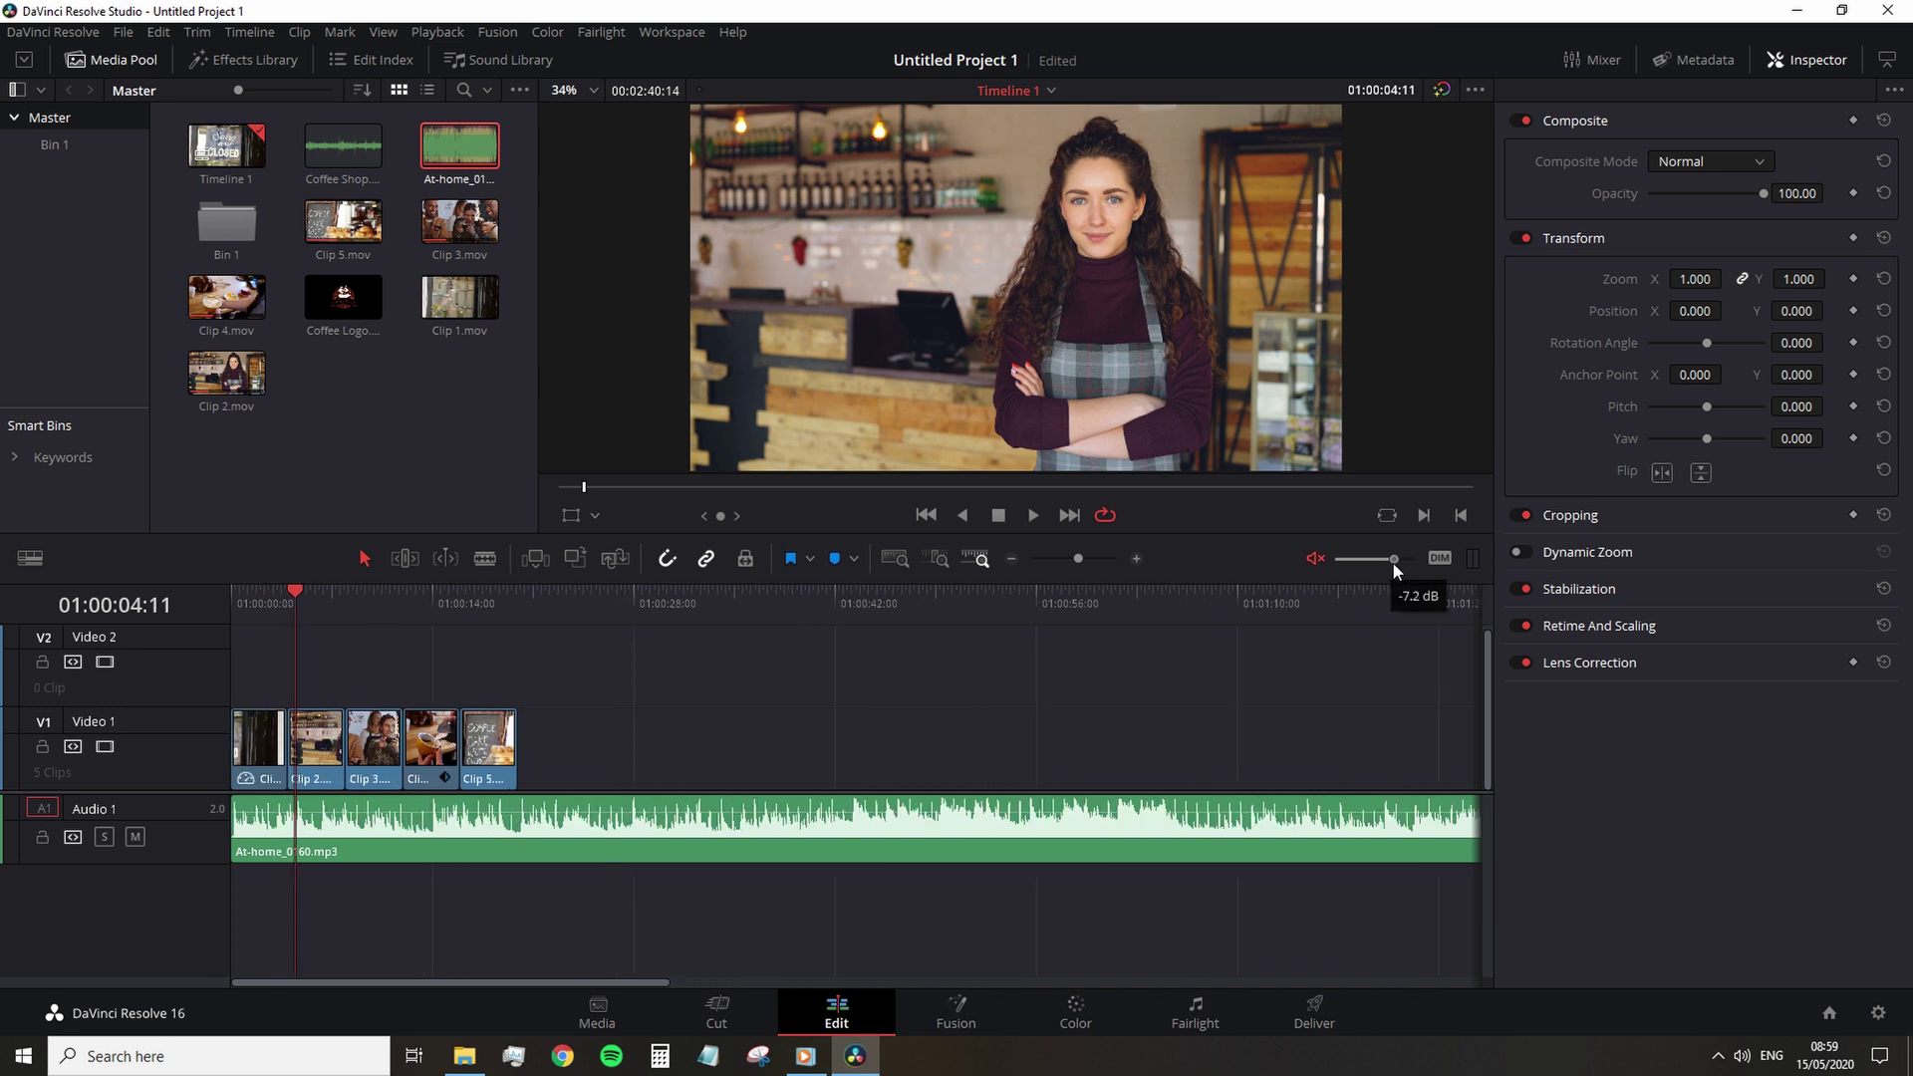
- Unmute timeline audio and hide the Inspector to show source and timeline viewers side by side
{"action": "left_click_drag", "start_coordinate": [1392, 565], "coordinate": [1384, 564]}
{"action": "left_click", "coordinate": [1315, 558]}
{"action": "scroll", "coordinate": [549, 876], "scroll_direction": "down", "scroll_amount": 2}
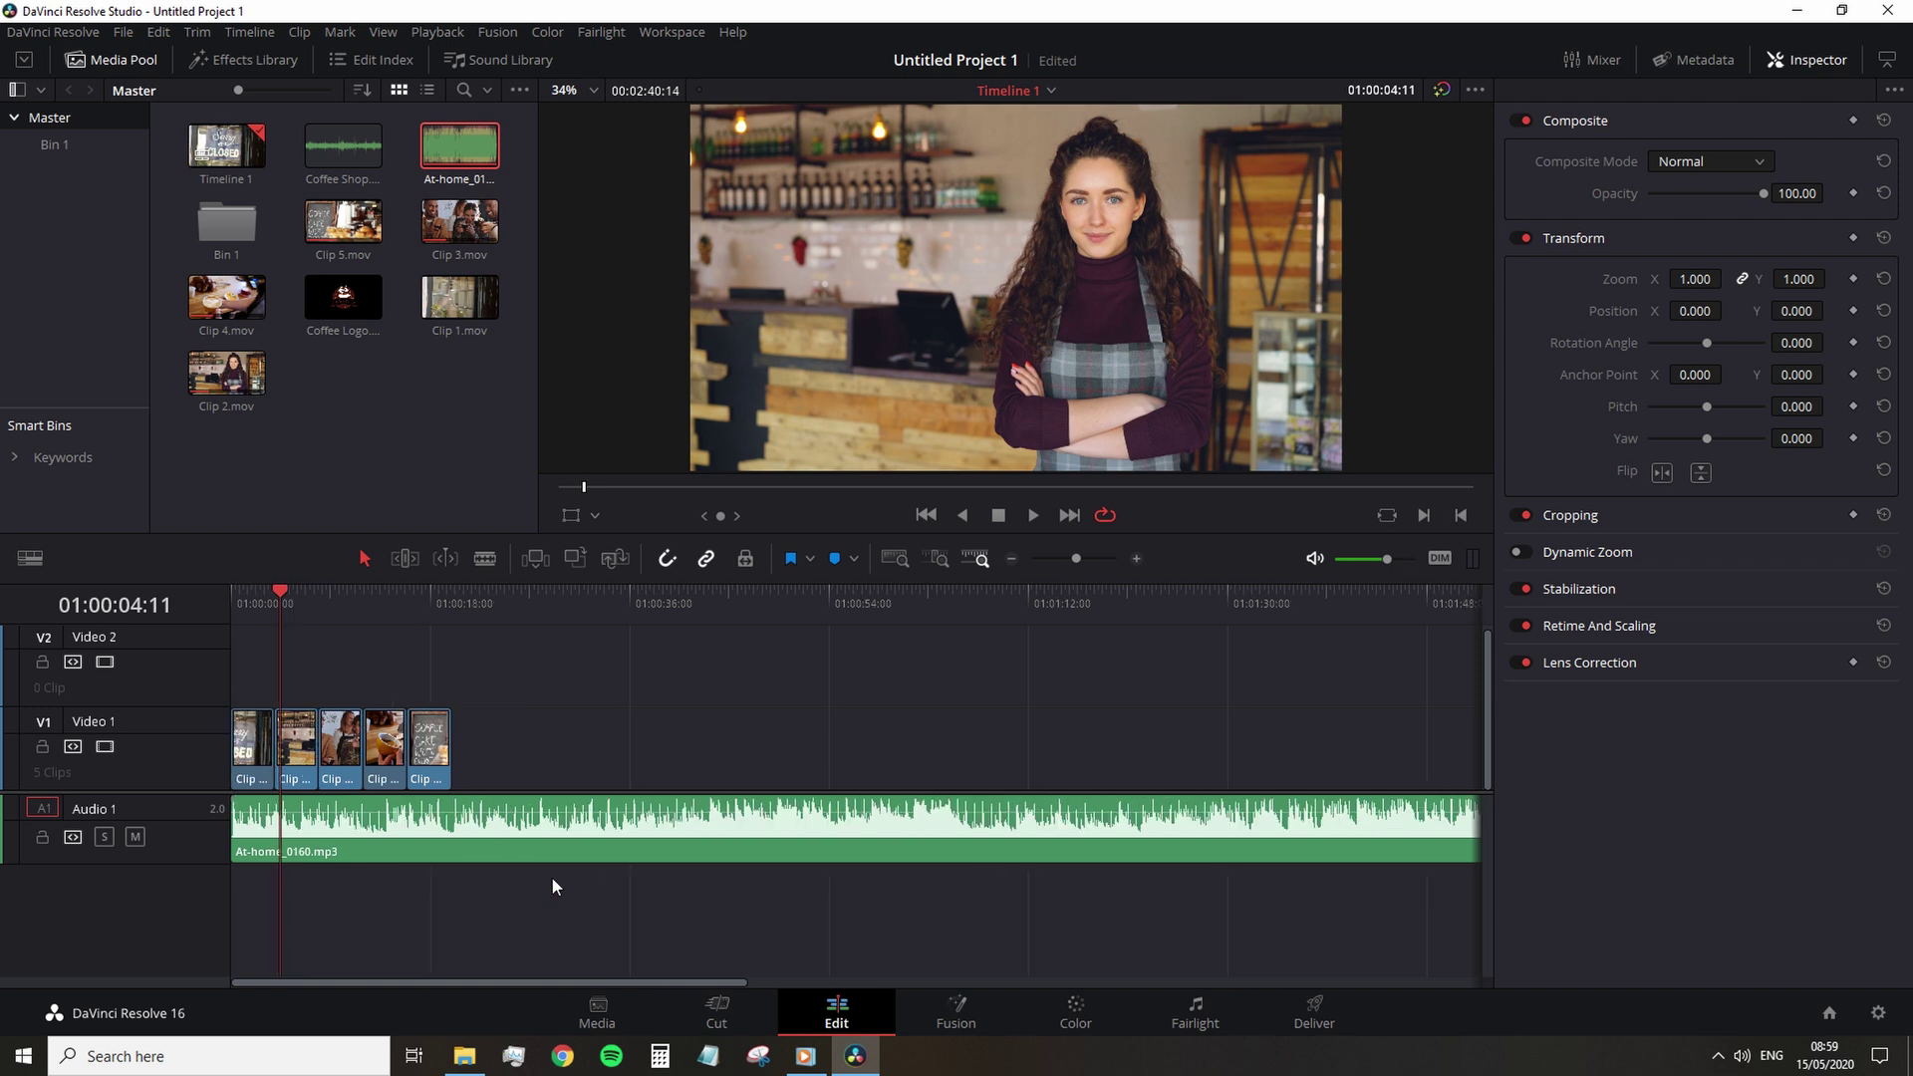
{"action": "left_click", "coordinate": [1813, 60]}
{"action": "scroll", "coordinate": [618, 898], "scroll_direction": "up", "scroll_amount": 1}
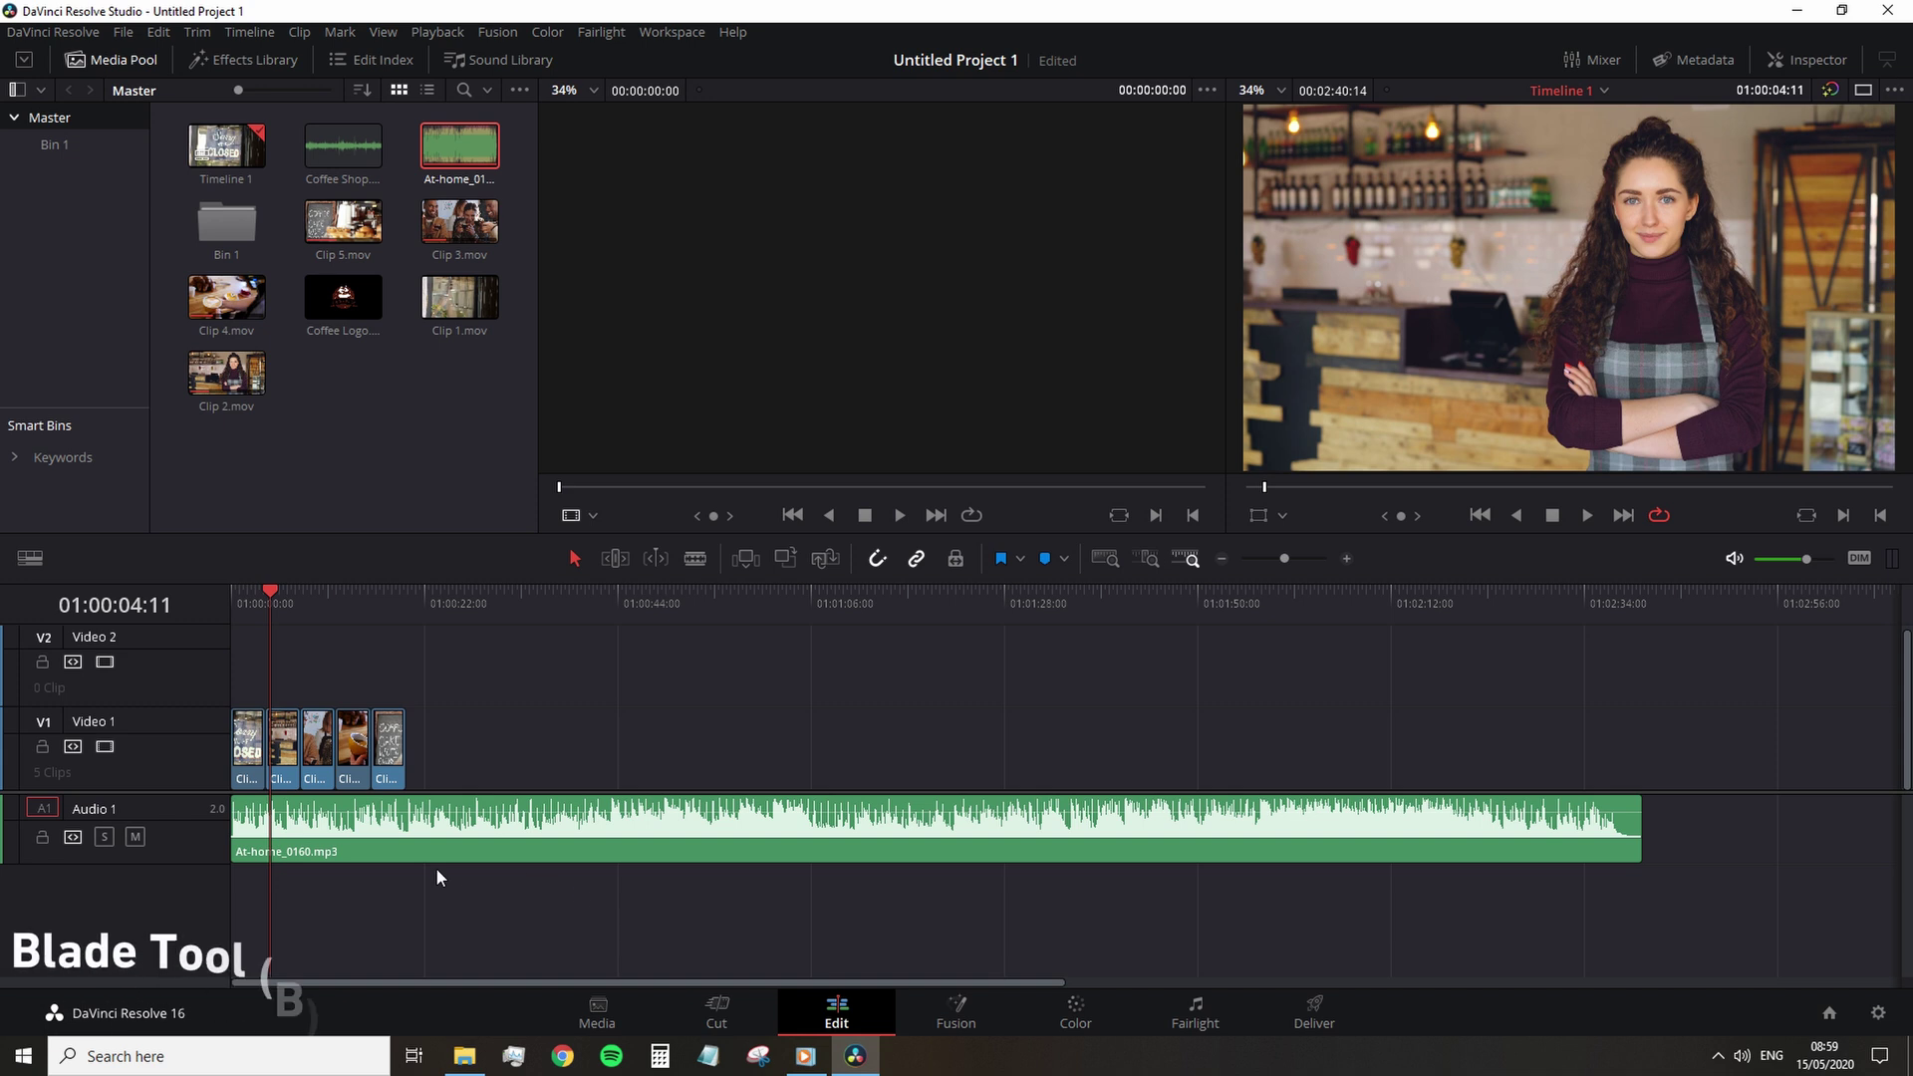
- Cut the music where Clip 5 ends and delete the leftover piece past the video
{"action": "key", "text": "b"}
{"action": "left_click", "coordinate": [408, 849]}
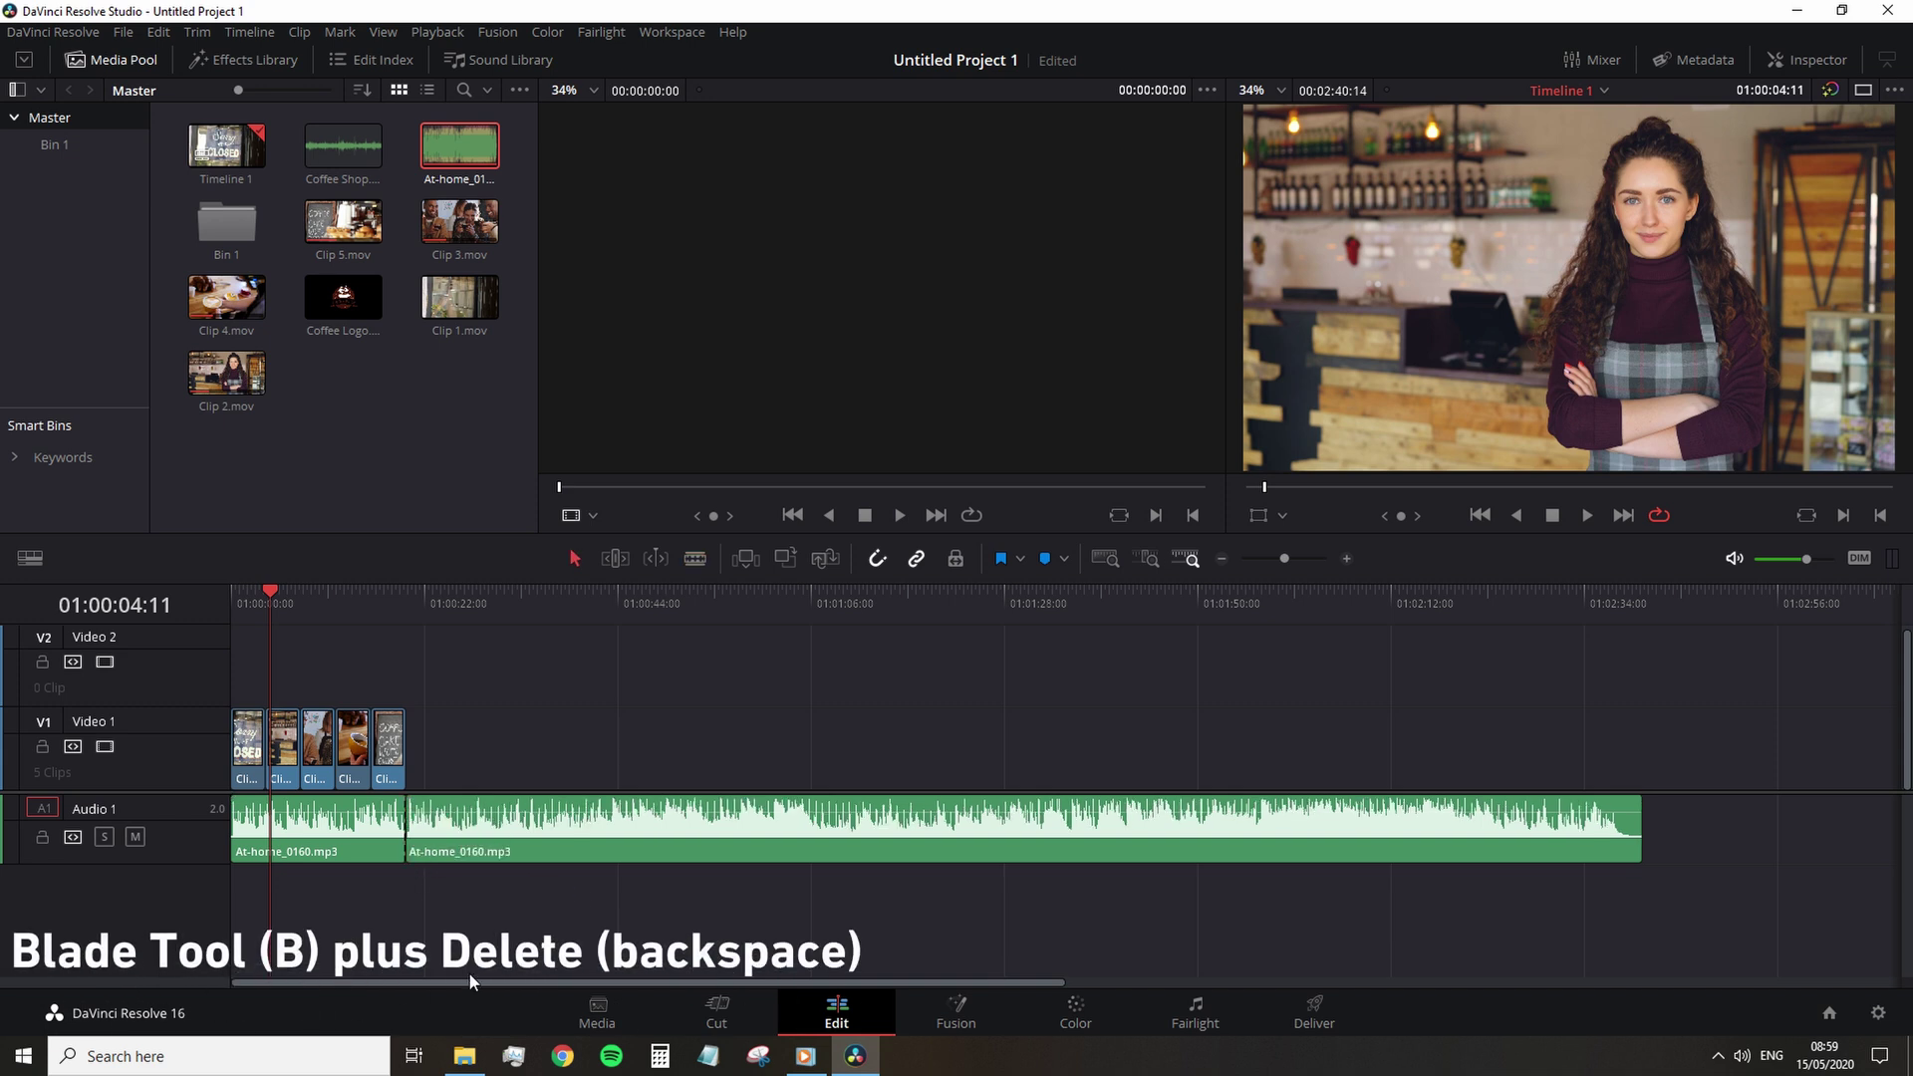
{"action": "key", "text": "a"}
{"action": "left_click", "coordinate": [522, 852]}
{"action": "key", "text": "BackSpace"}
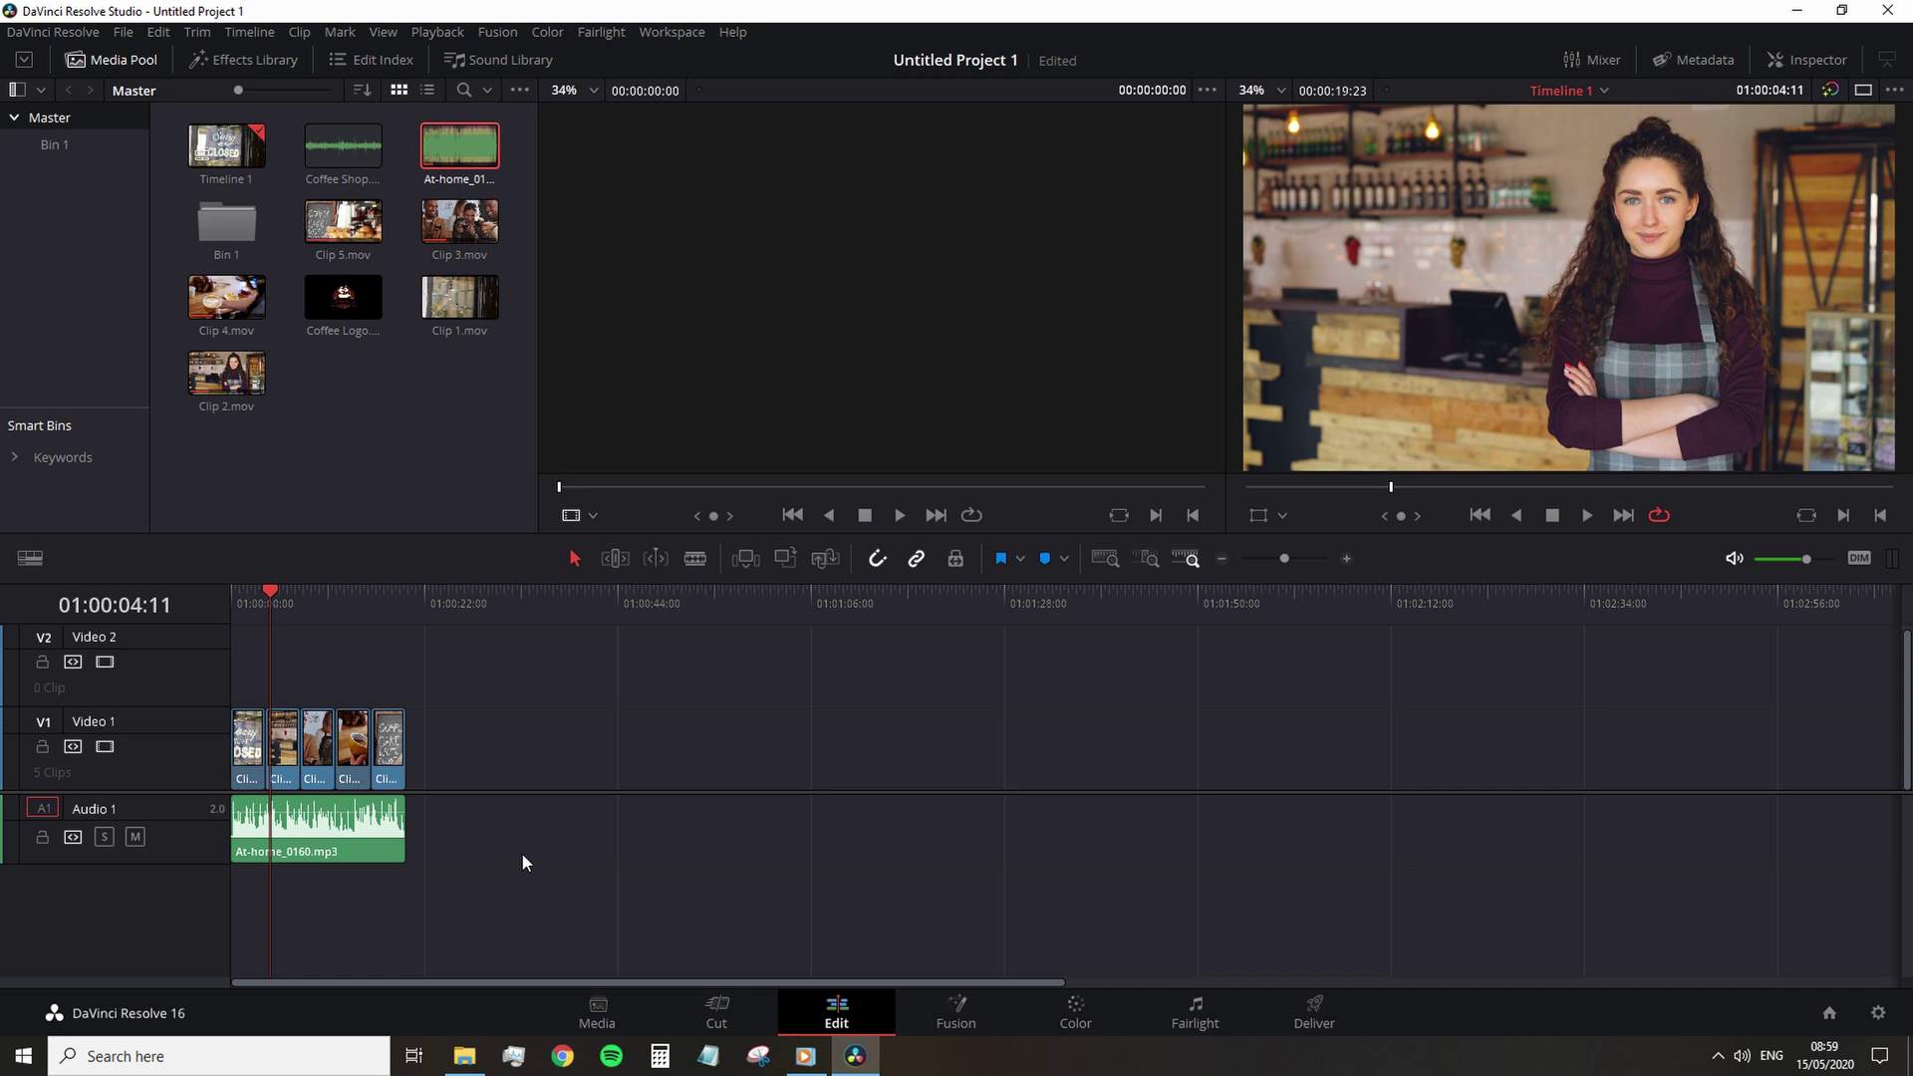
- Turn off looped playback and play back the final seconds of the 00:00:19:23 timeline
{"action": "scroll", "coordinate": [522, 853], "scroll_direction": "up", "scroll_amount": 5}
{"action": "scroll", "coordinate": [625, 936], "scroll_direction": "up", "scroll_amount": 2}
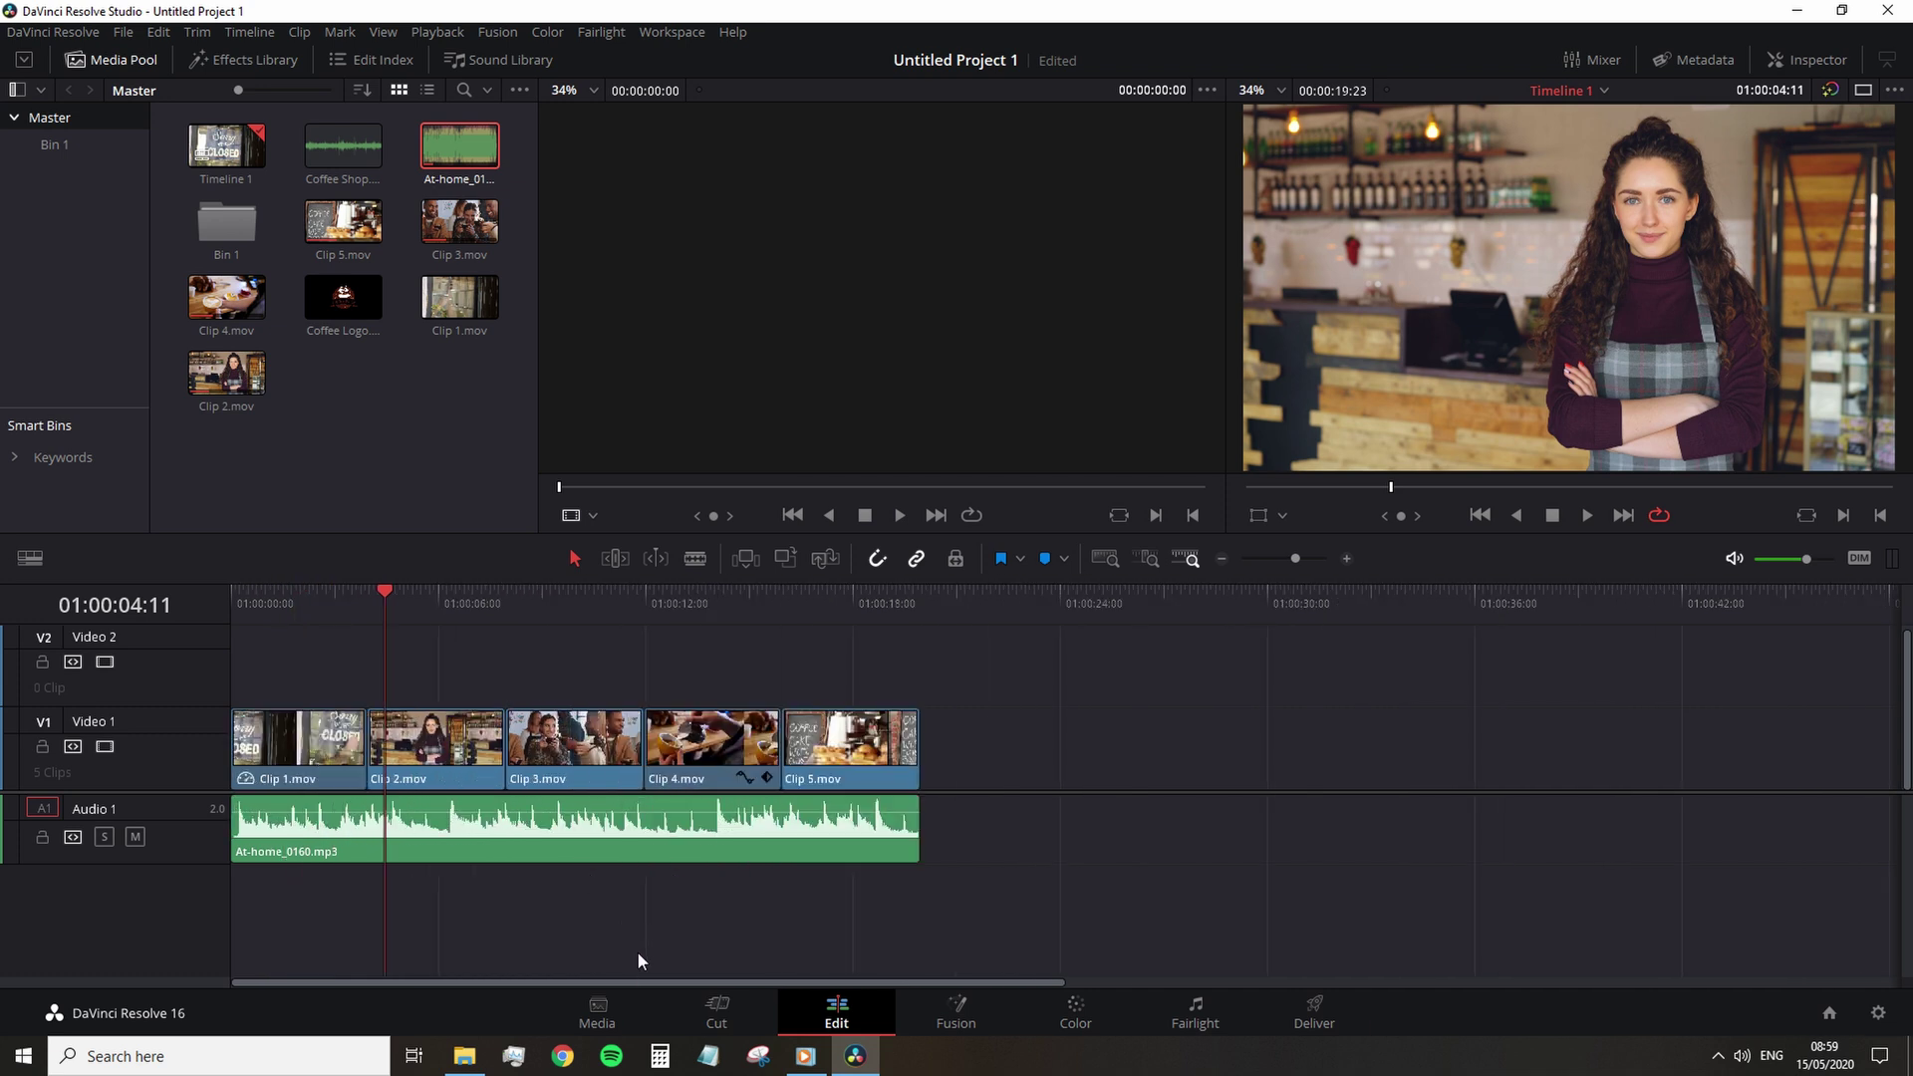
{"action": "left_click_drag", "start_coordinate": [809, 604], "coordinate": [842, 599]}
{"action": "key", "text": "space"}
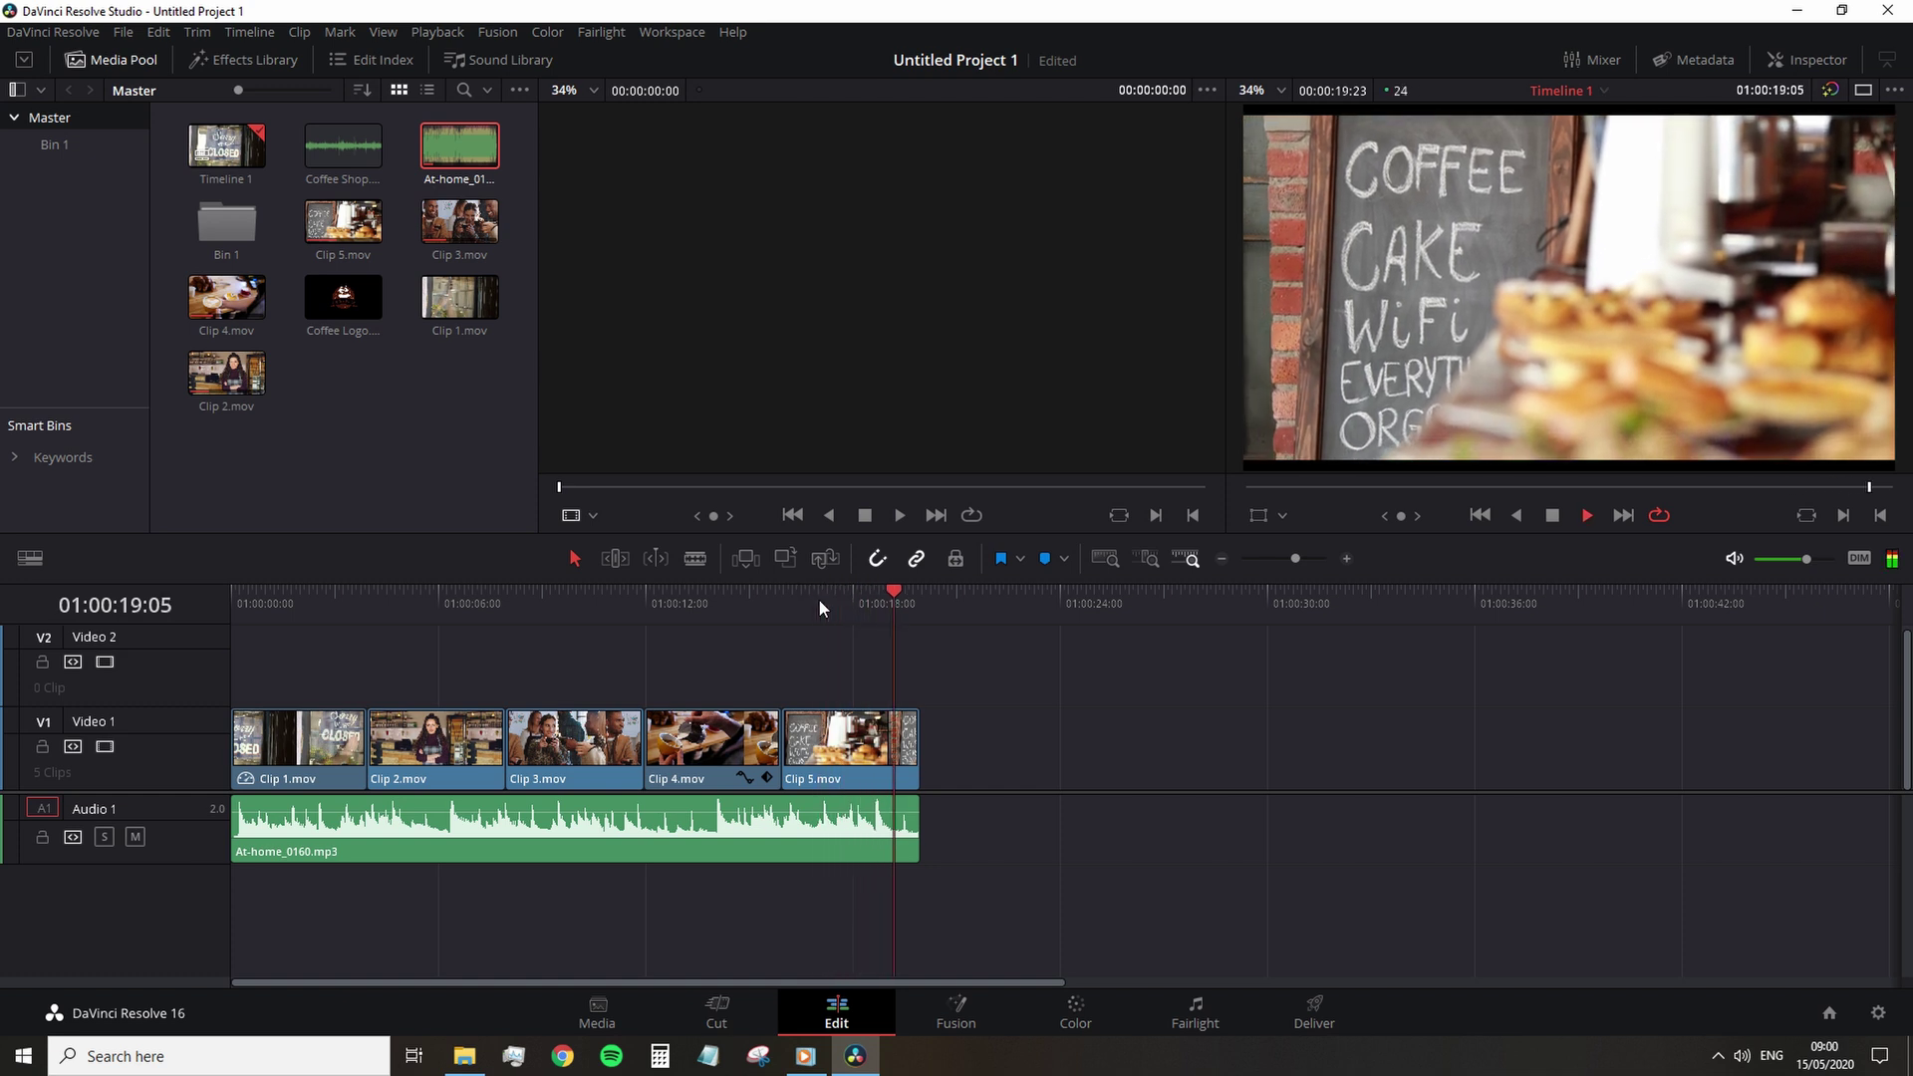
{"action": "key", "text": "space"}
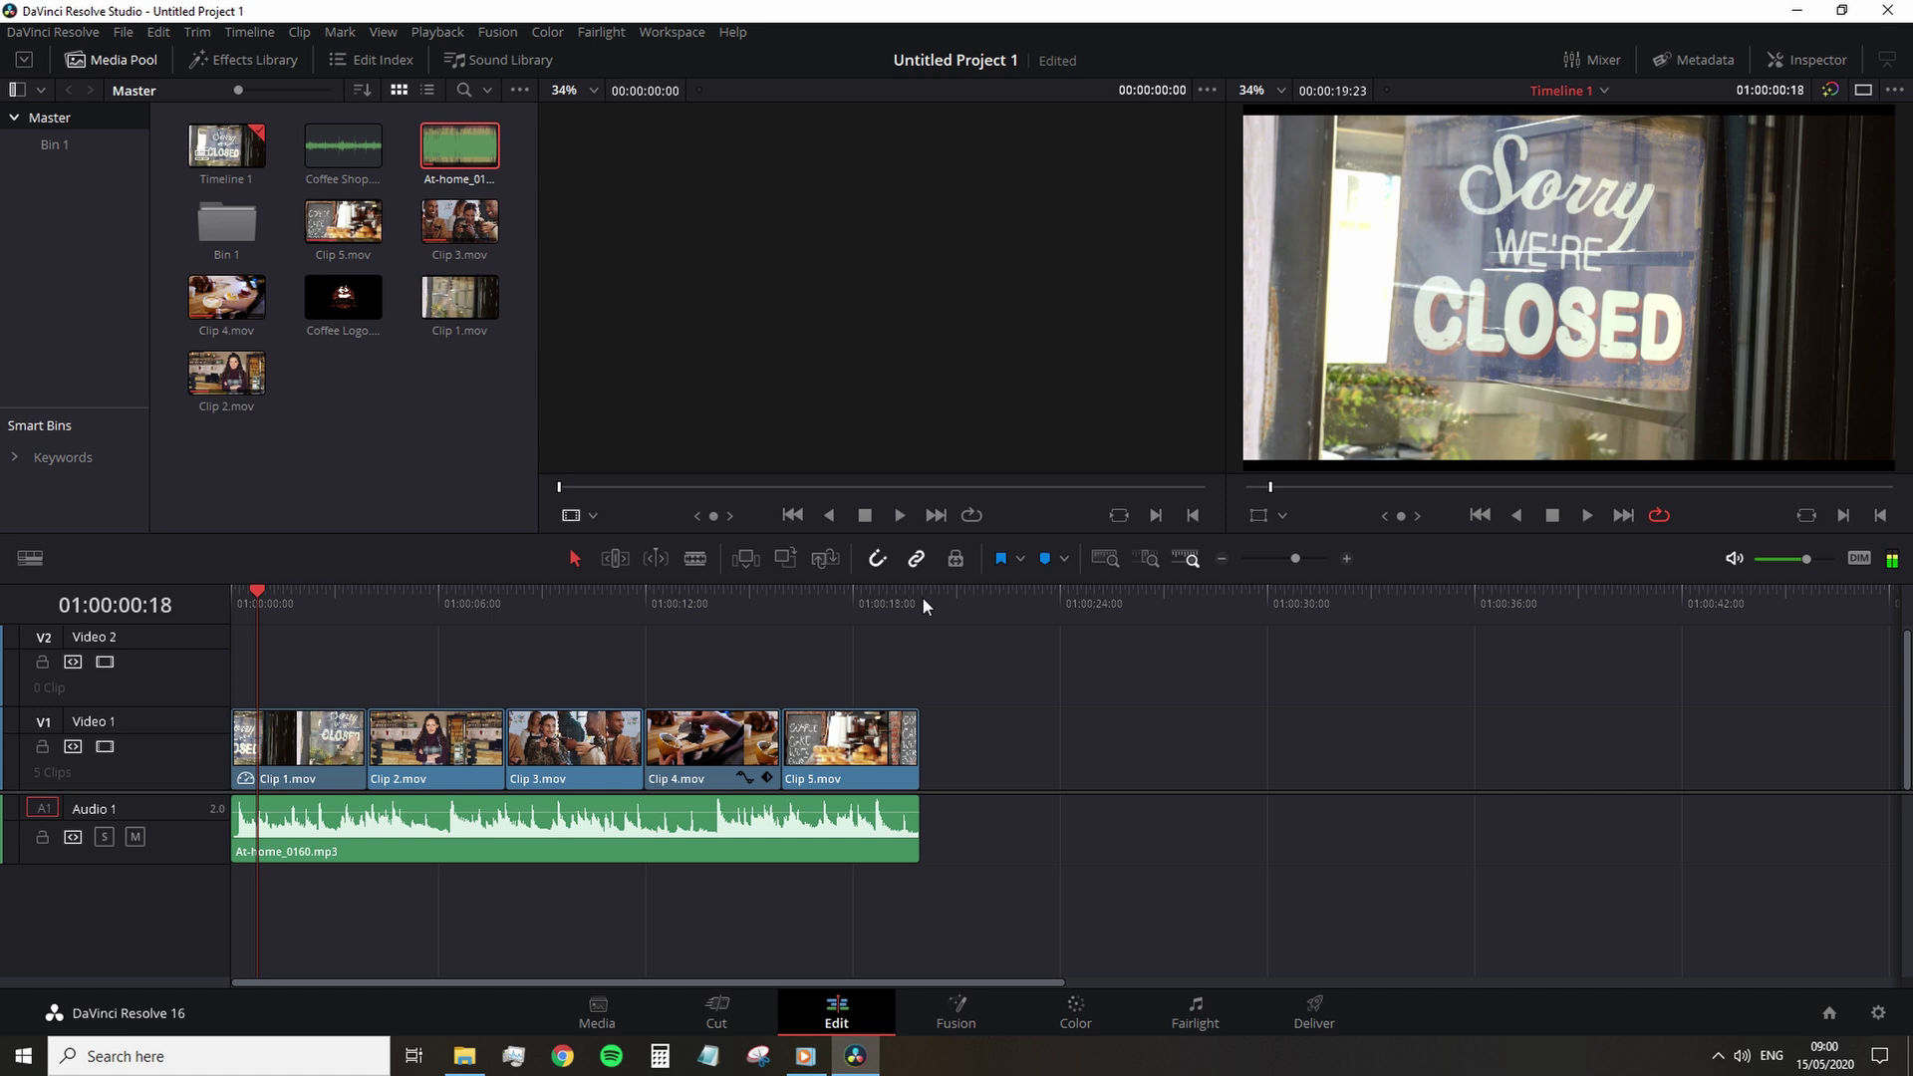
{"action": "left_click", "coordinate": [922, 596]}
{"action": "left_click", "coordinate": [1662, 514]}
{"action": "left_click", "coordinate": [878, 609]}
{"action": "key", "text": "space"}
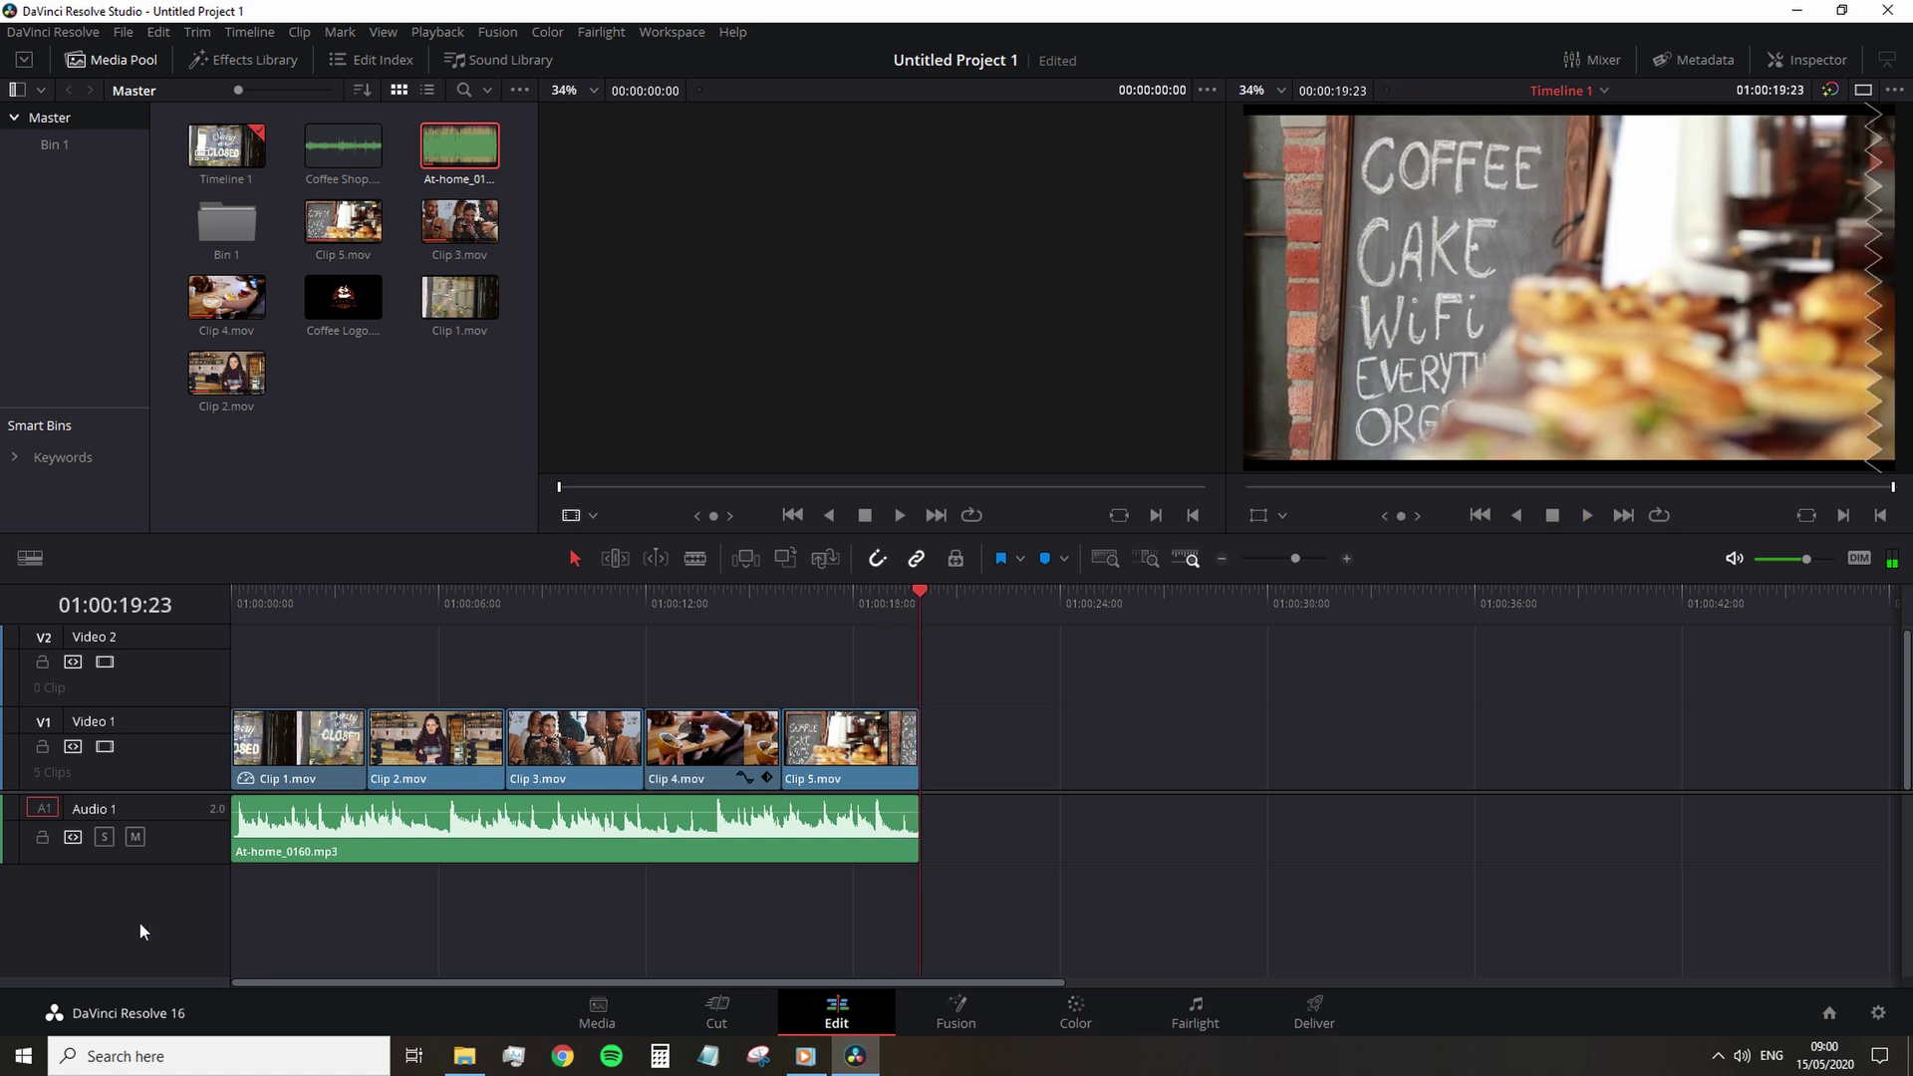
- Enlarge Audio 1, drag a 2-second-12-frame fade-out onto the music's end, and preview from 01:00:15:23
{"action": "left_click_drag", "start_coordinate": [153, 861], "coordinate": [157, 938]}
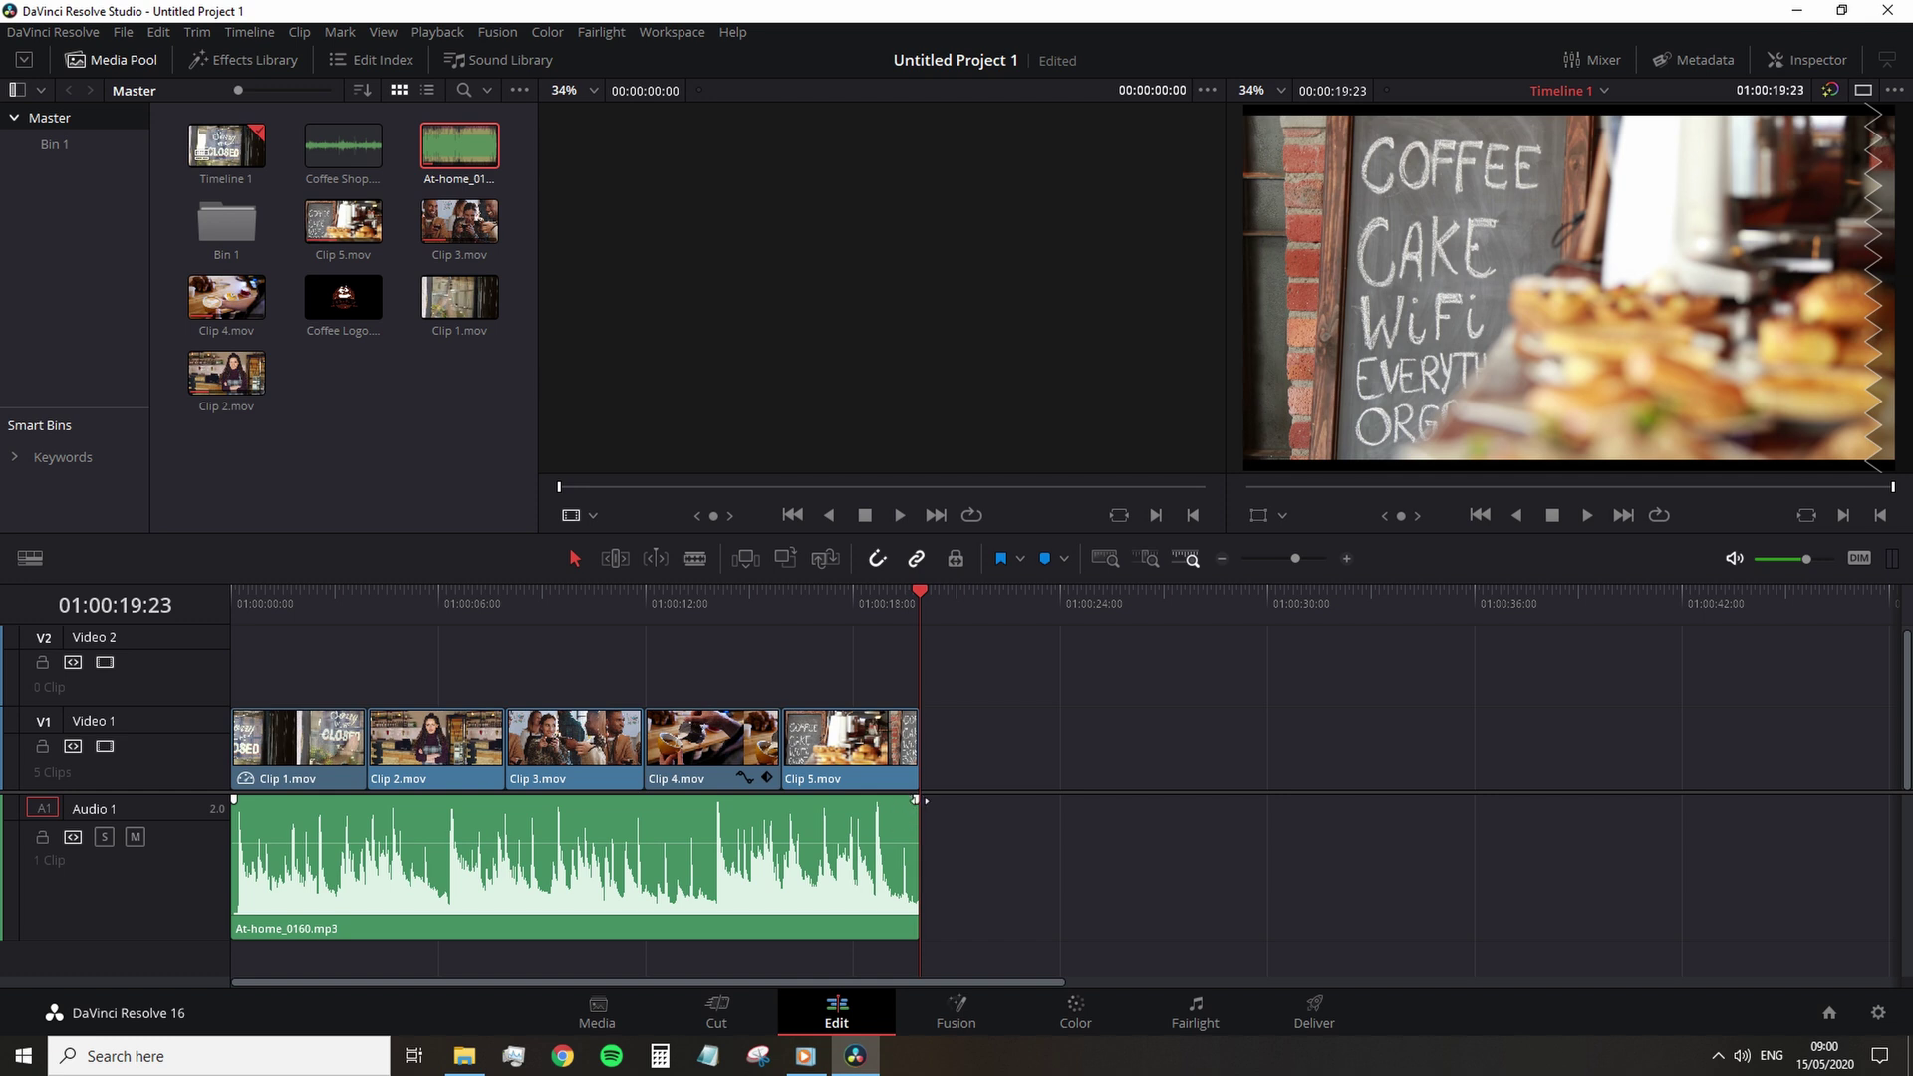
{"action": "left_click_drag", "start_coordinate": [915, 798], "coordinate": [827, 799]}
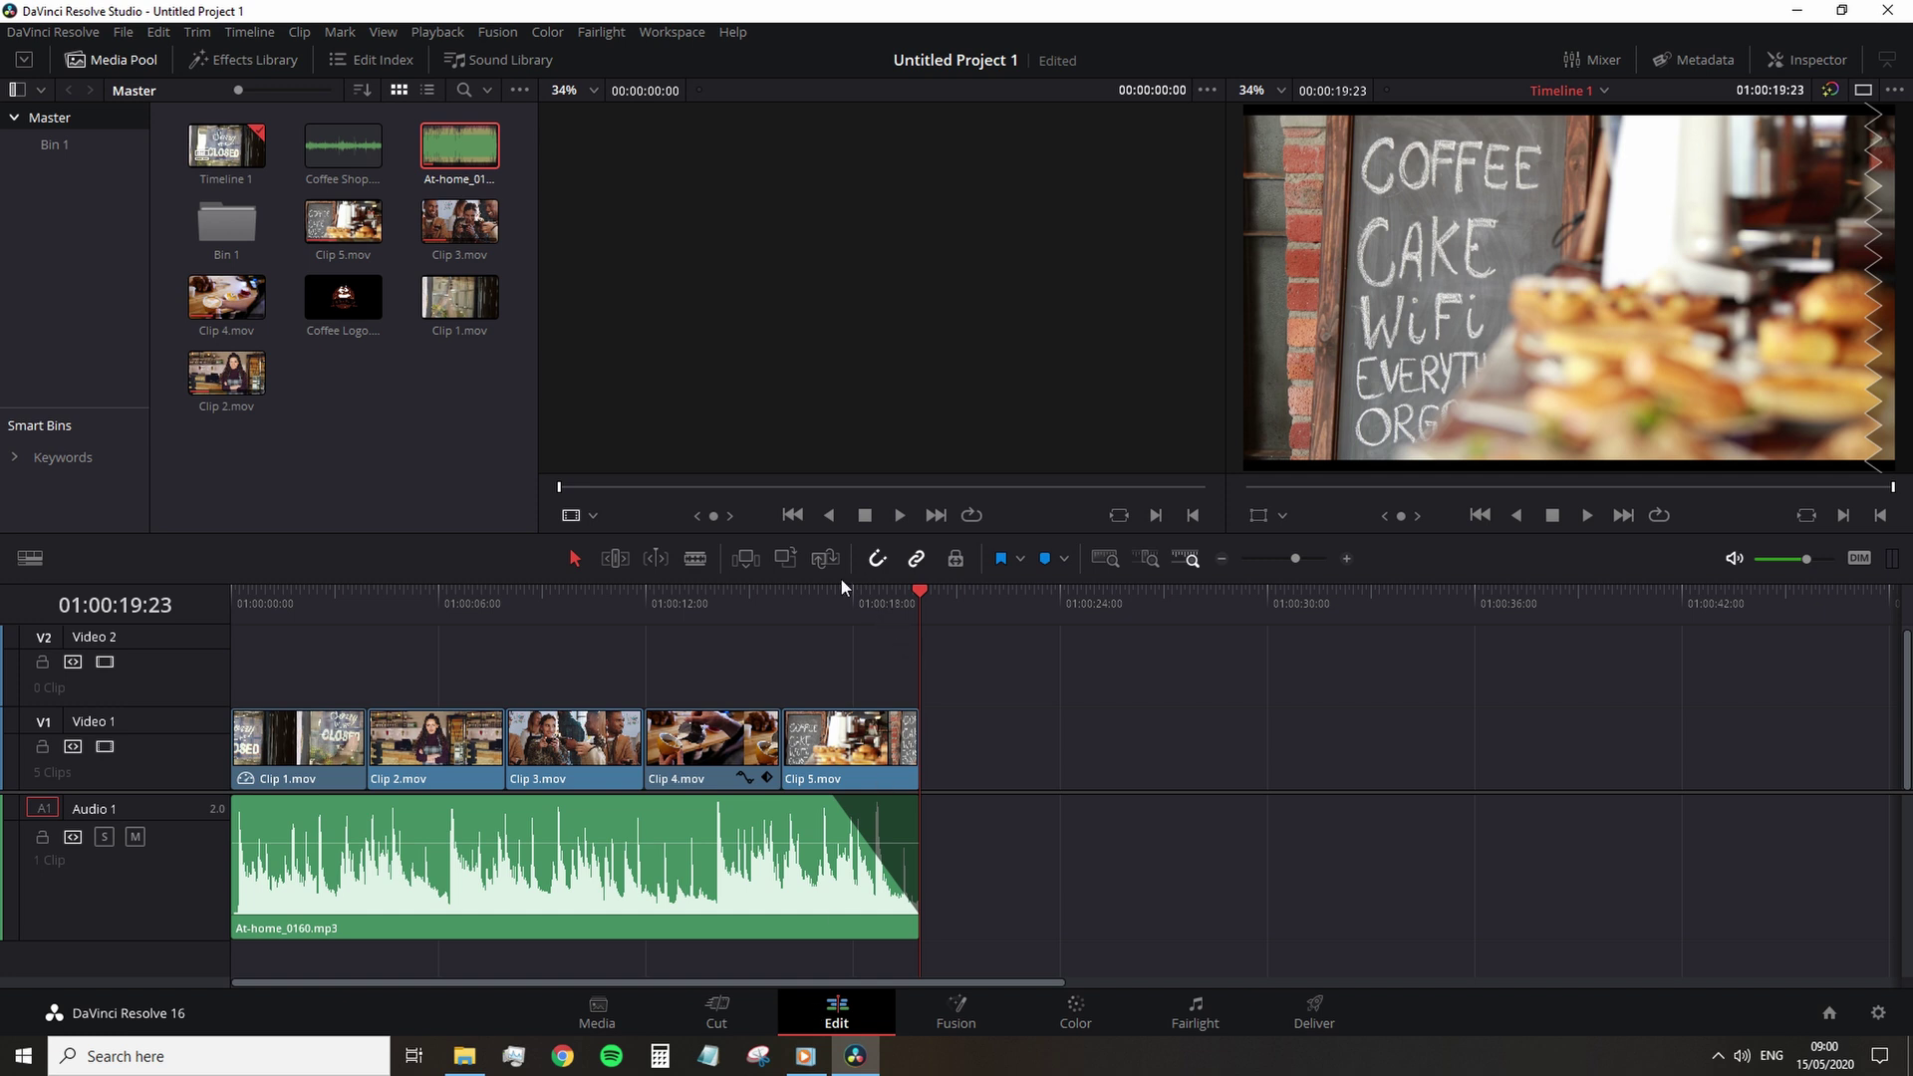
{"action": "left_click", "coordinate": [785, 588]}
{"action": "key", "text": "space"}
- Preview Coffee Shop.mp3 and place it on a new Audio 2 track
{"action": "left_click_drag", "start_coordinate": [826, 799], "coordinate": [299, 893]}
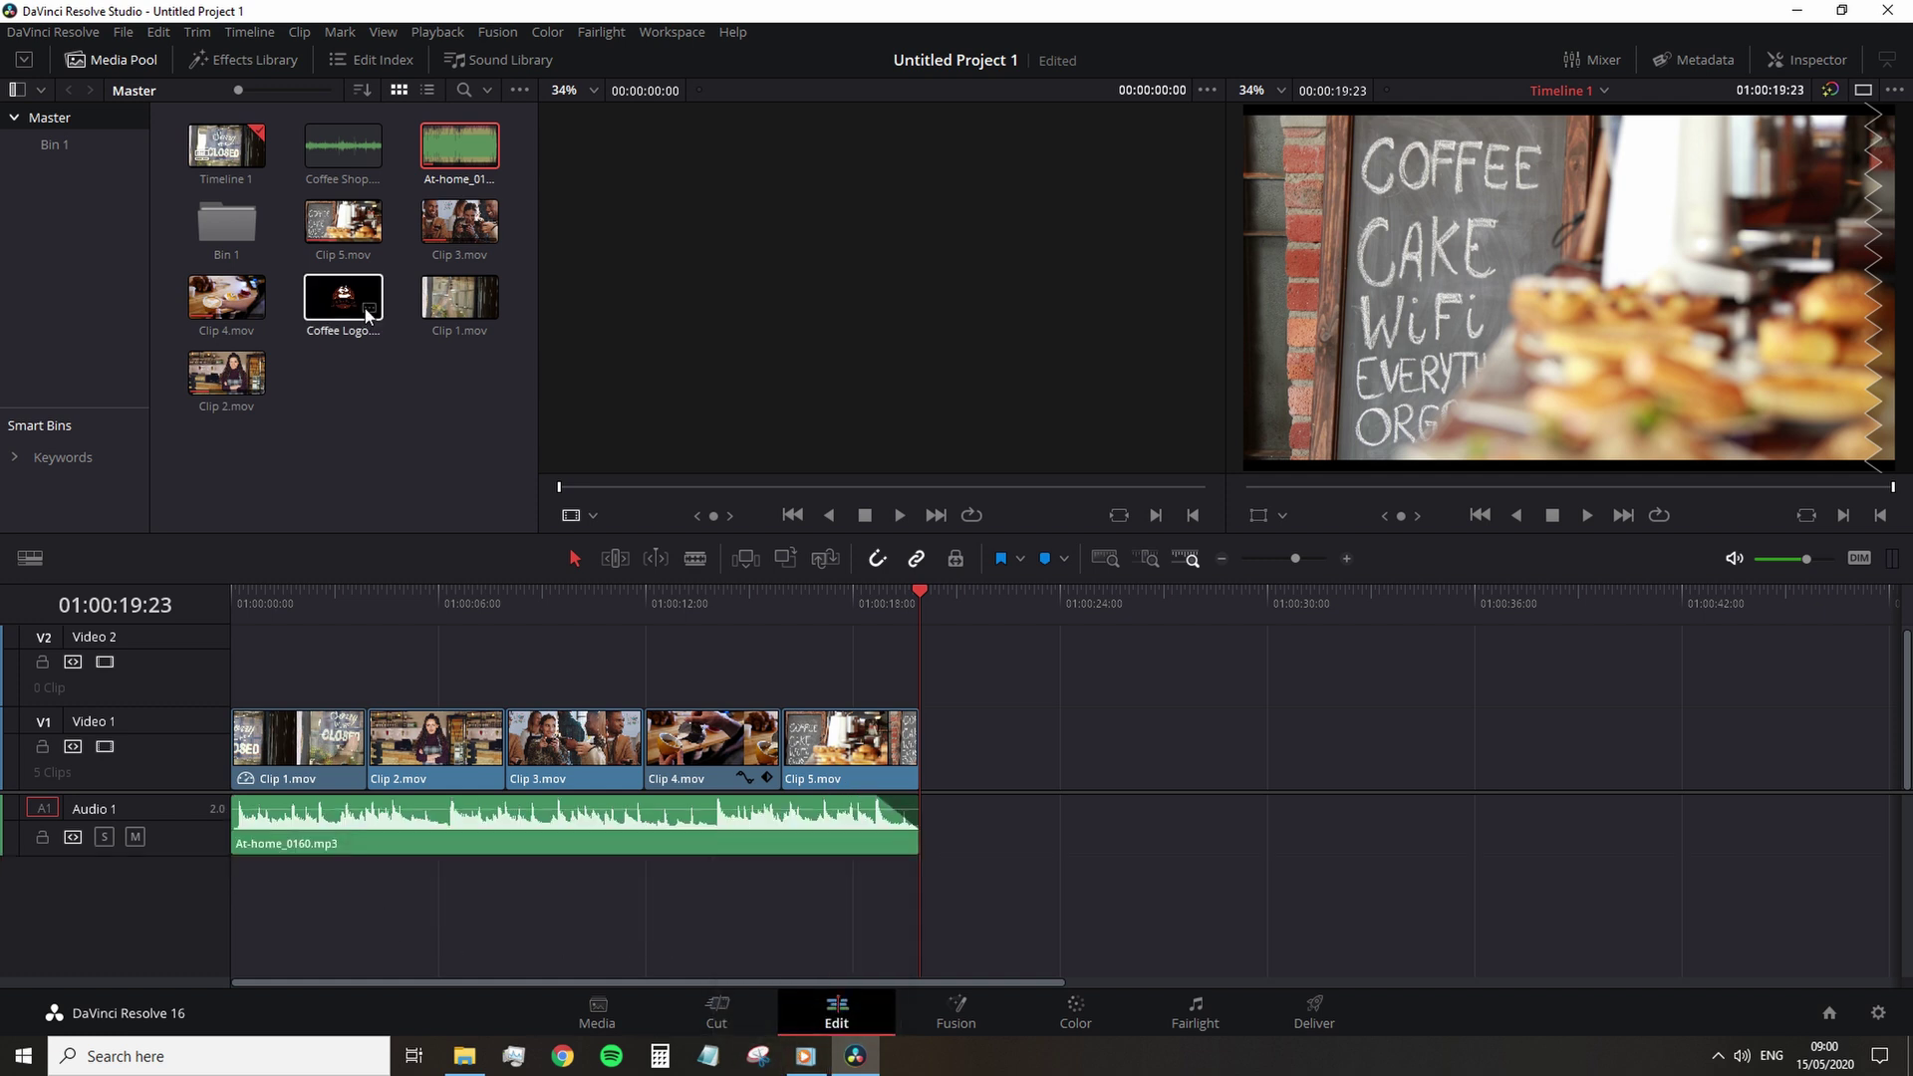
{"action": "left_click", "coordinate": [393, 412]}
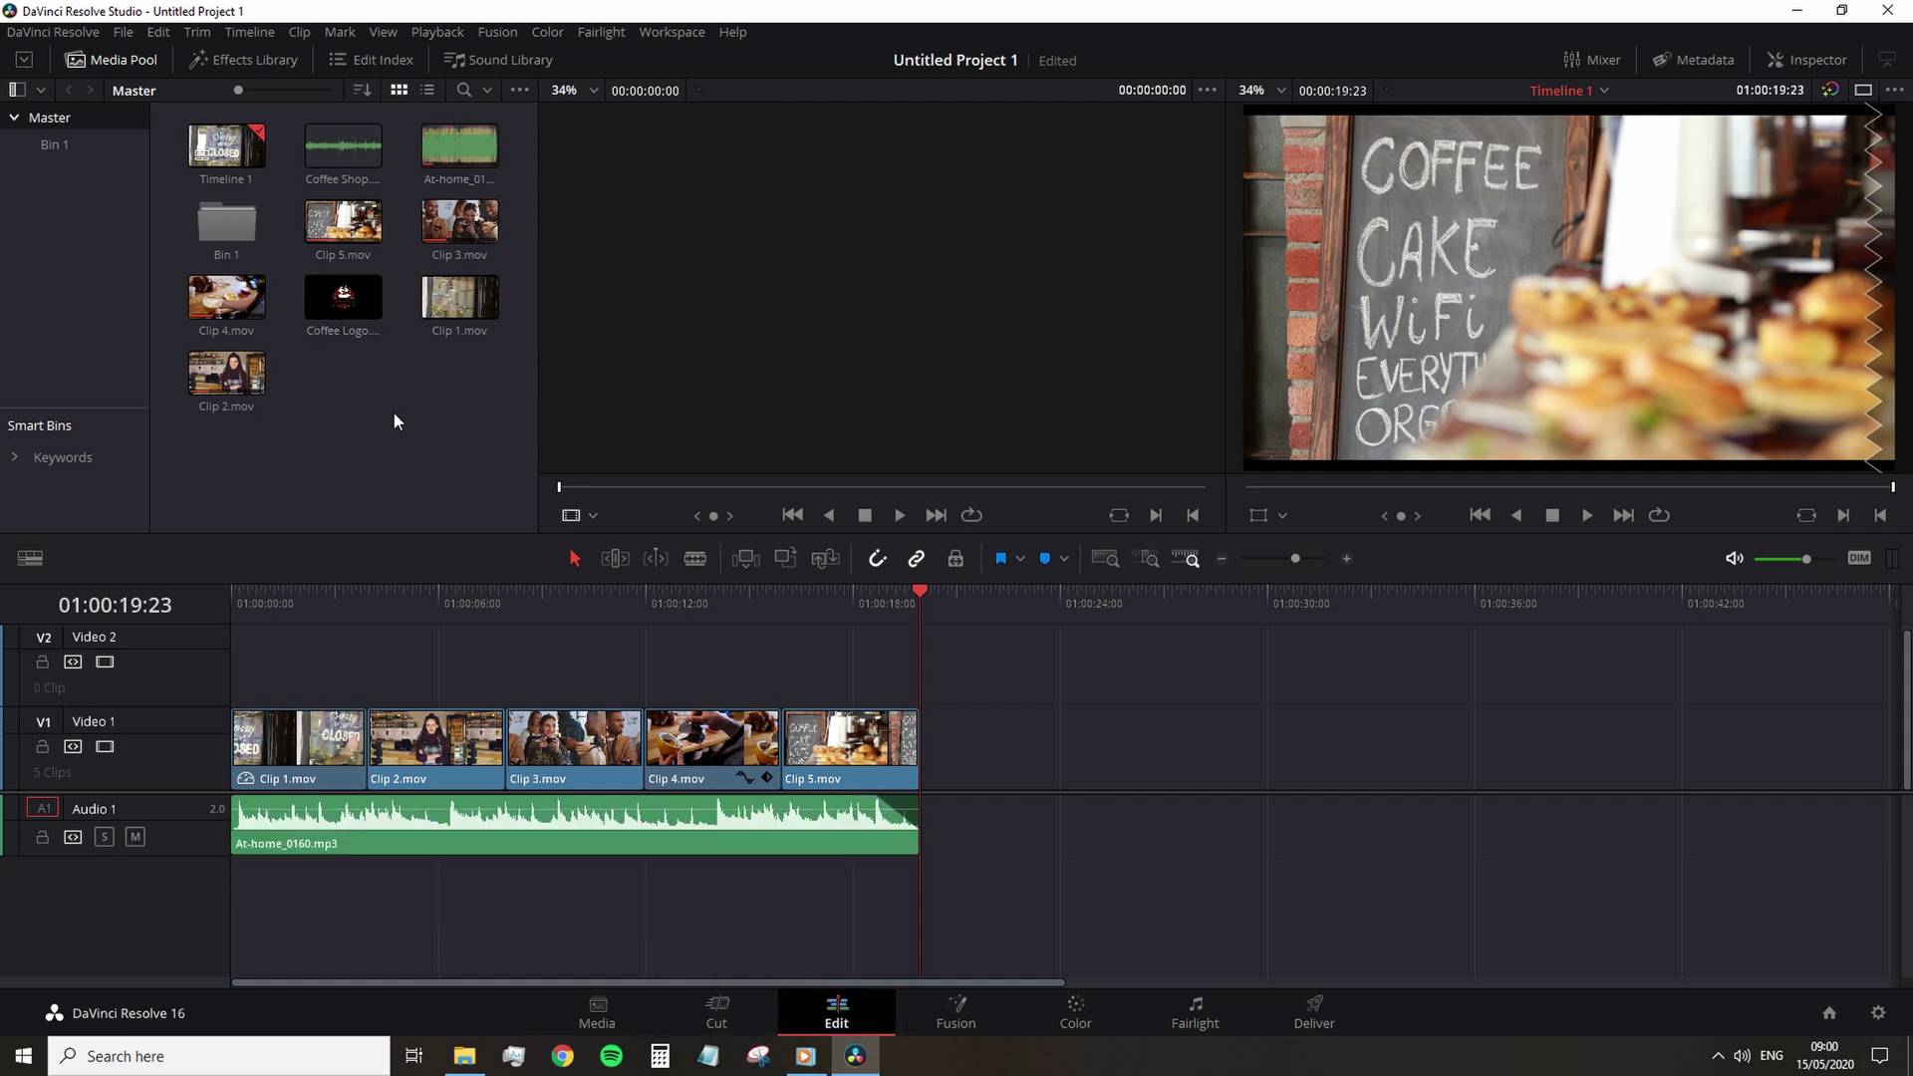
{"action": "left_click", "coordinate": [321, 159]}
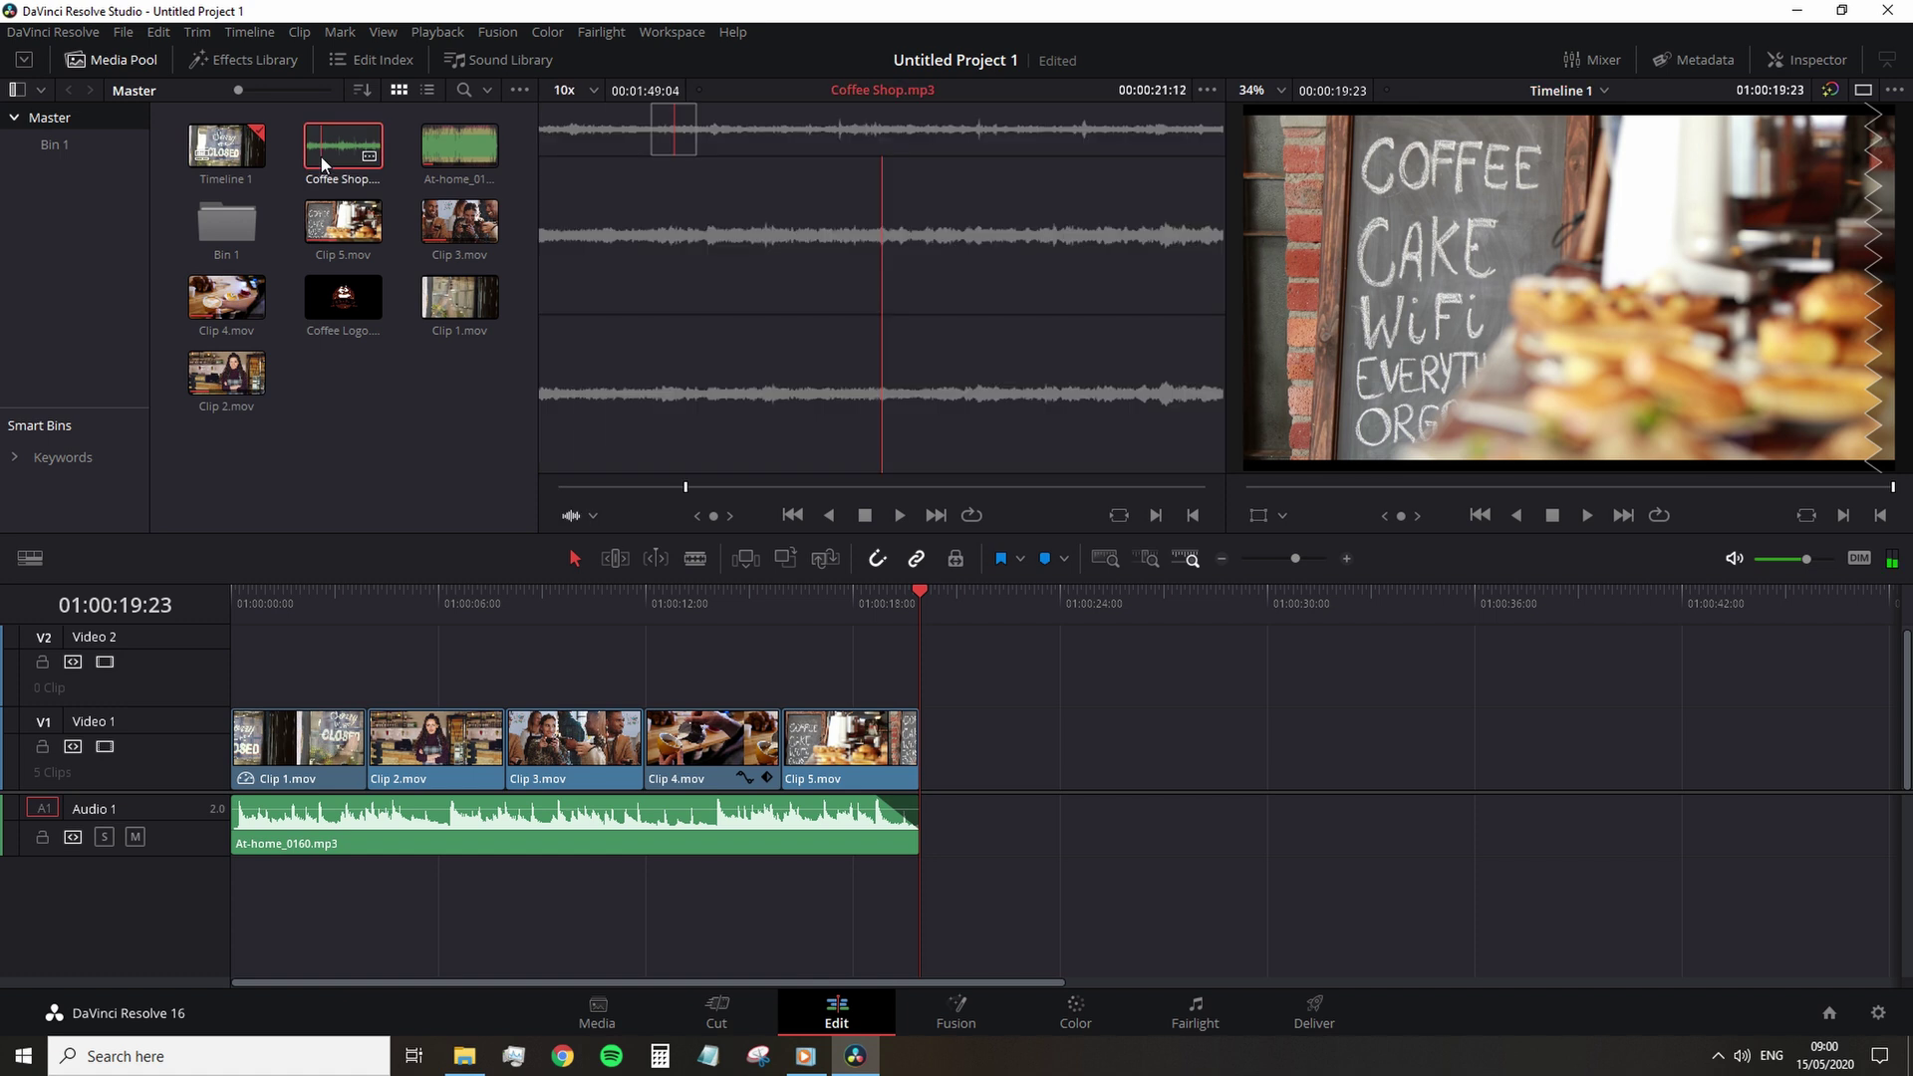
{"action": "left_click_drag", "start_coordinate": [320, 157], "coordinate": [379, 889]}
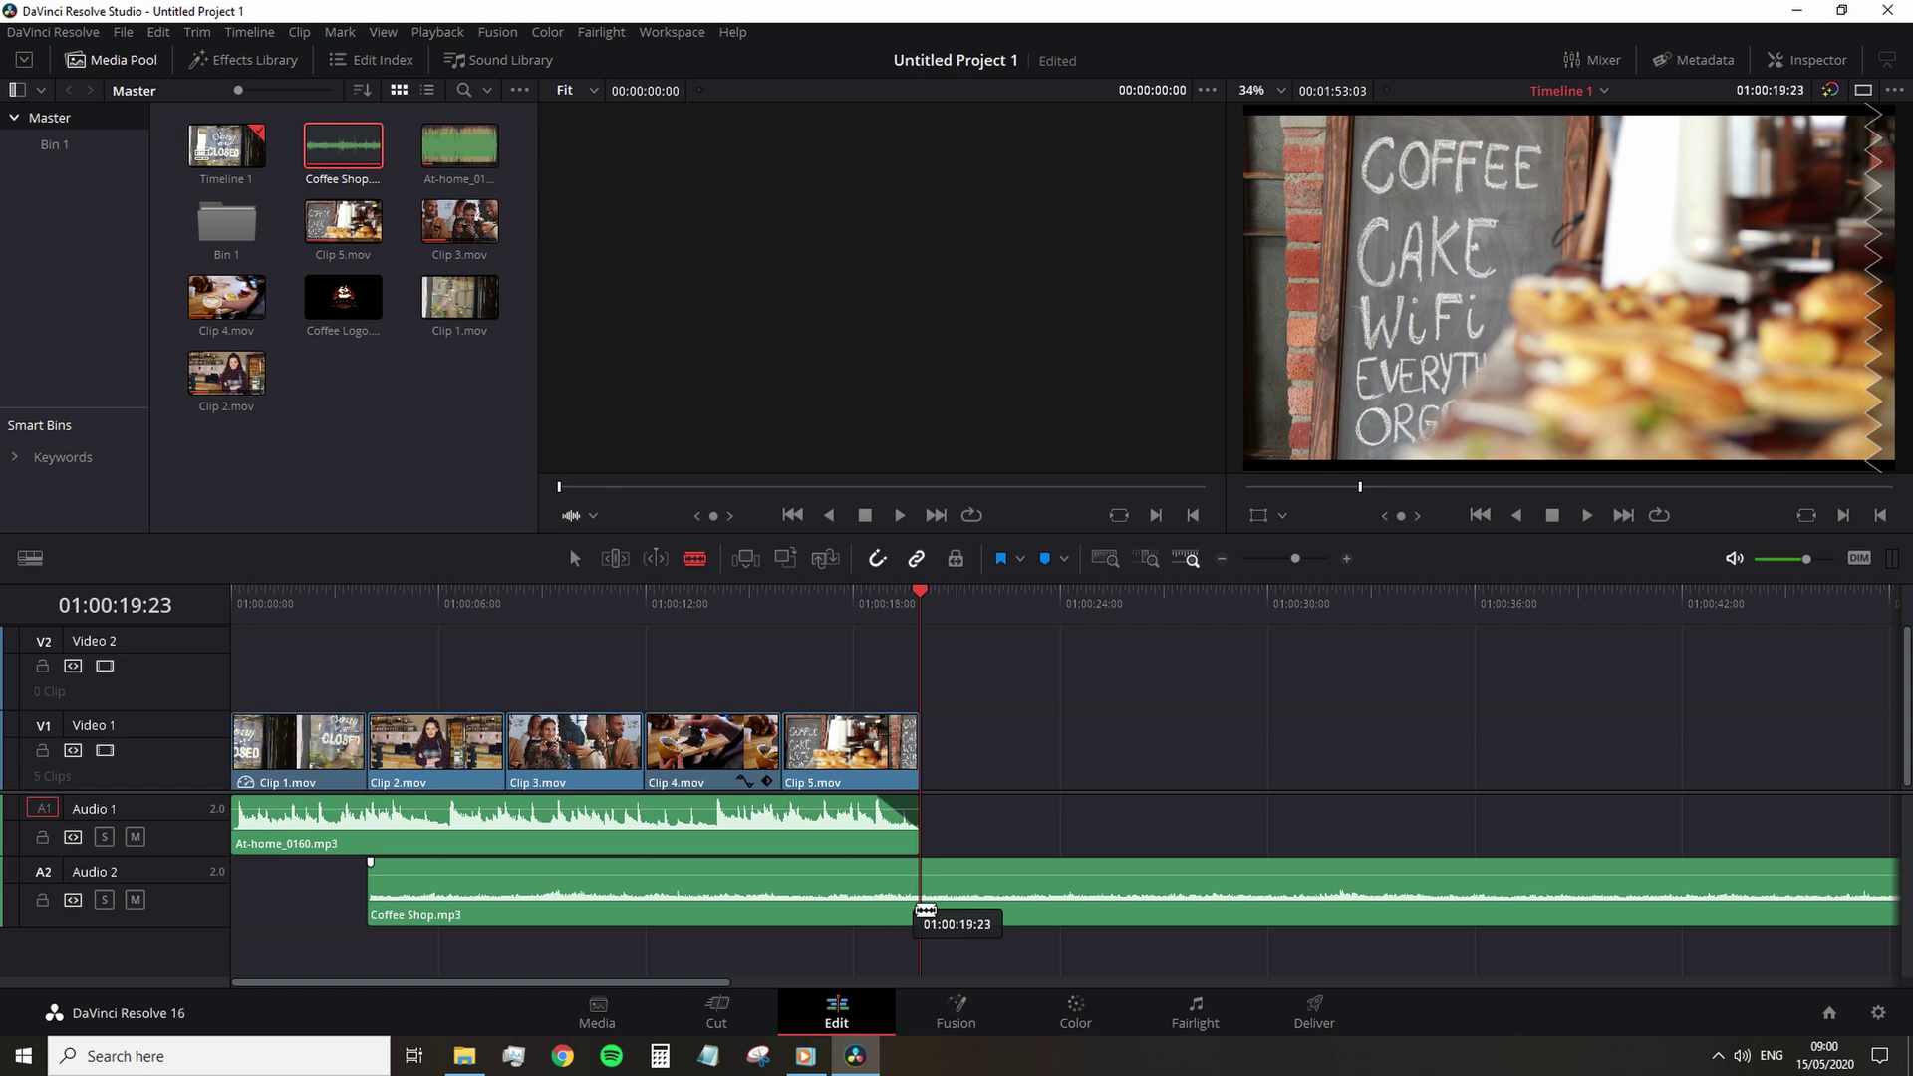
- Split the Coffee Shop audio at the video's end and delete the overhanging piece
{"action": "key", "text": "ctrl+b"}
{"action": "left_click", "coordinate": [962, 897]}
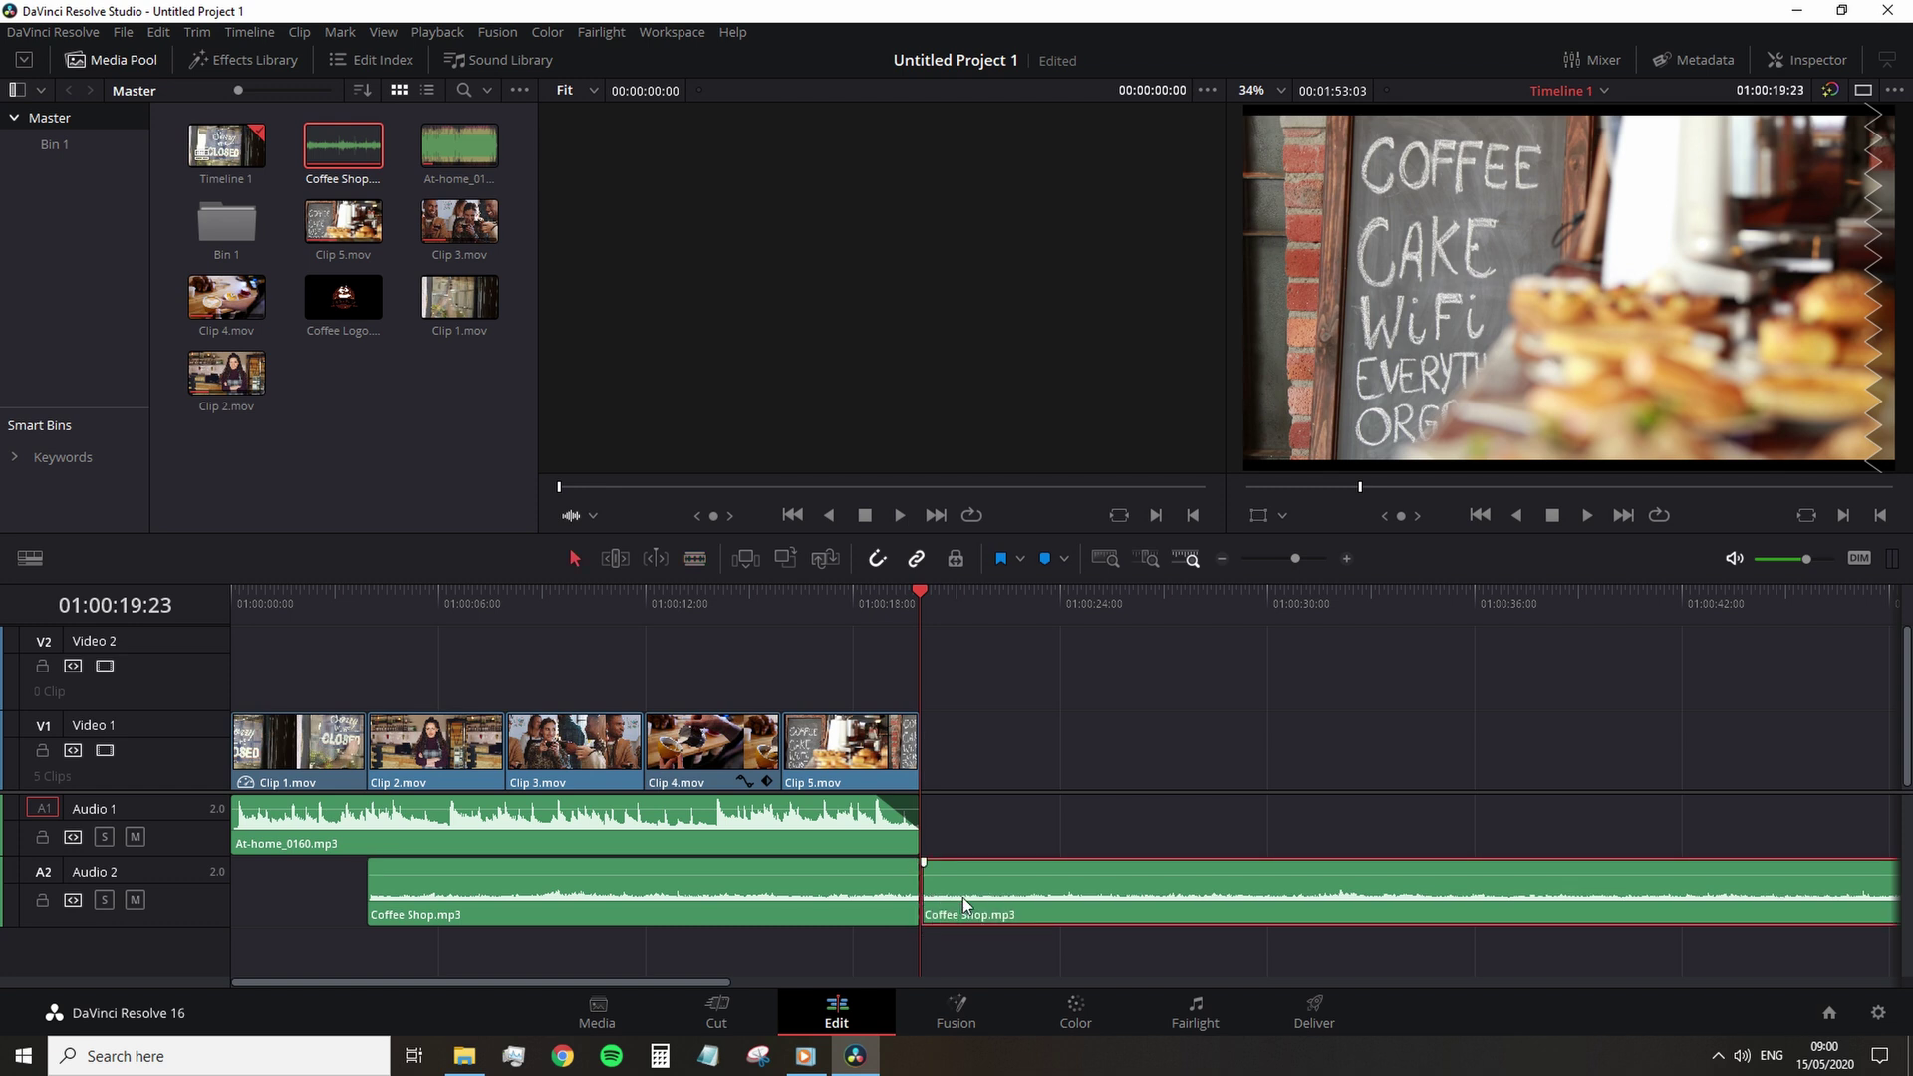
{"action": "key", "text": "Delete"}
- Enlarge Audio 2 and give the Coffee Shop audio a fade-in and fade-out
{"action": "left_click", "coordinate": [432, 907]}
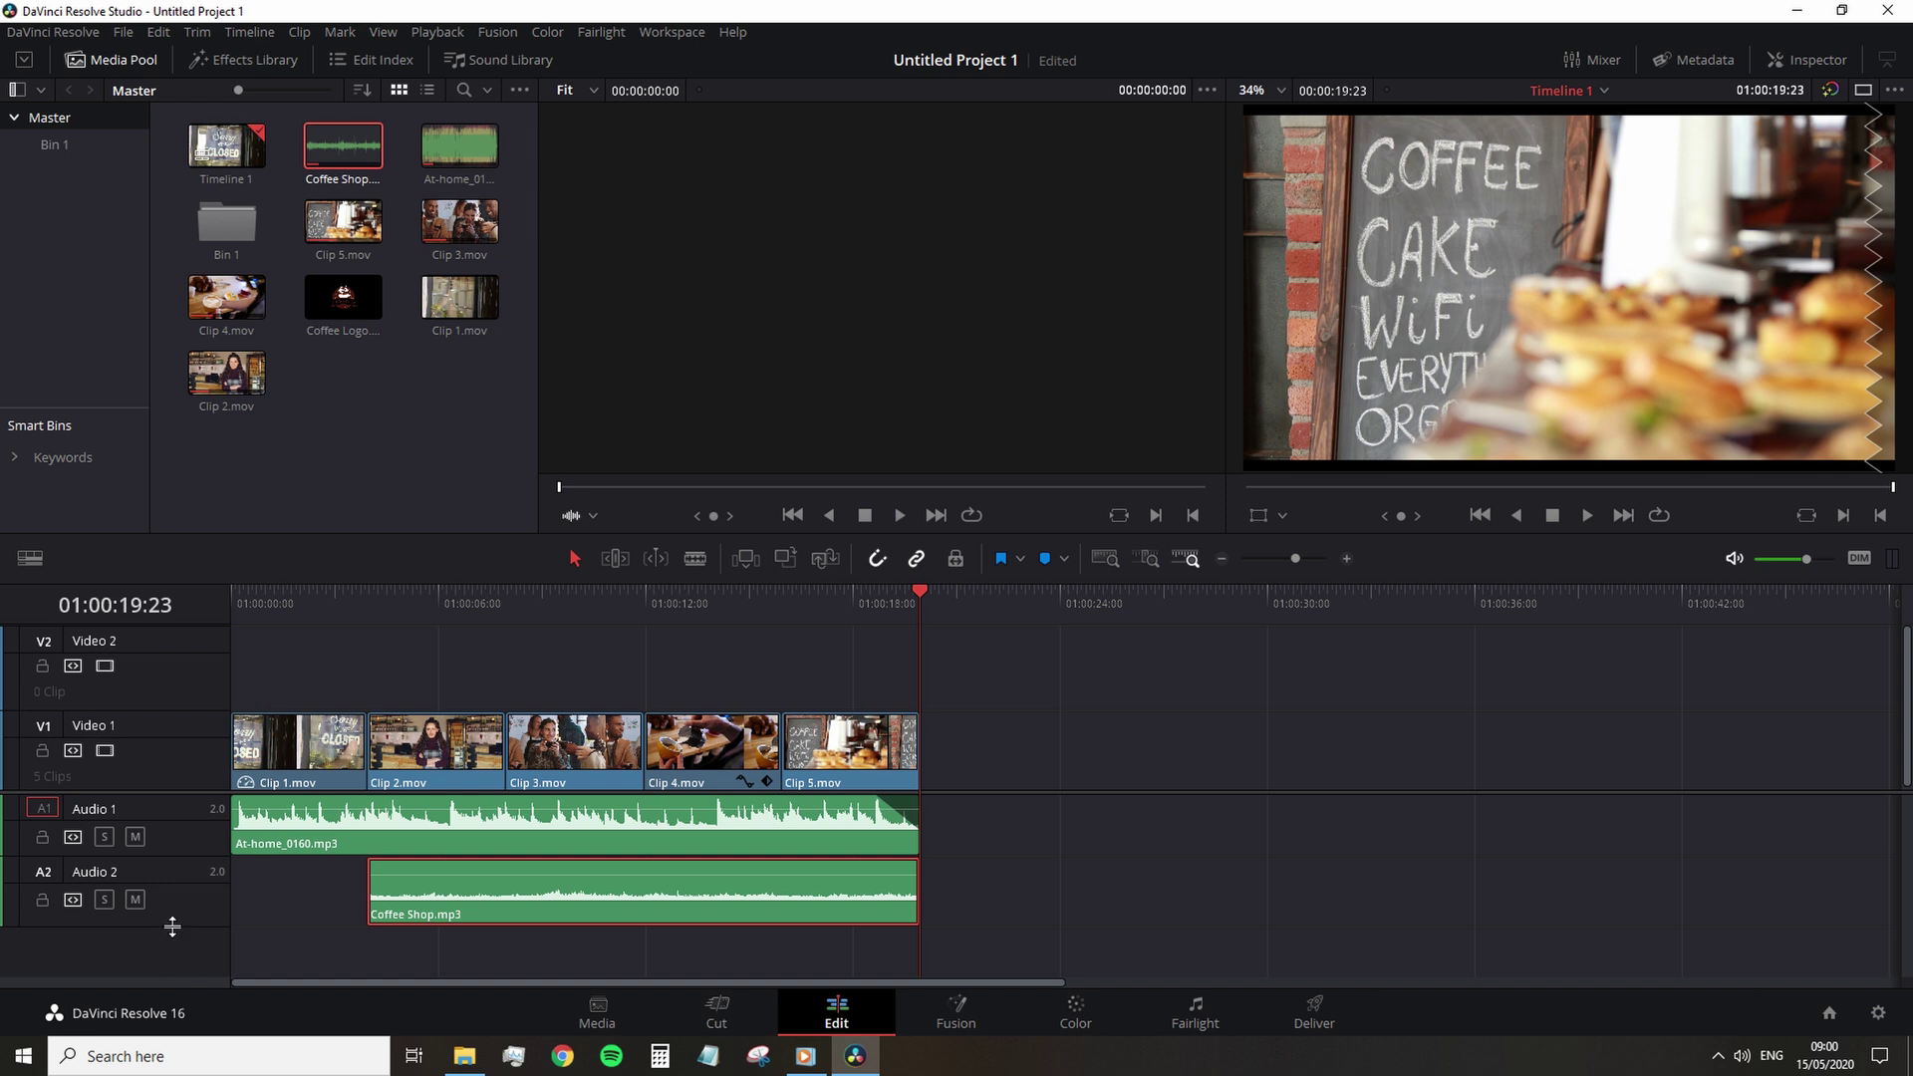
{"action": "left_click_drag", "start_coordinate": [173, 926], "coordinate": [179, 941]}
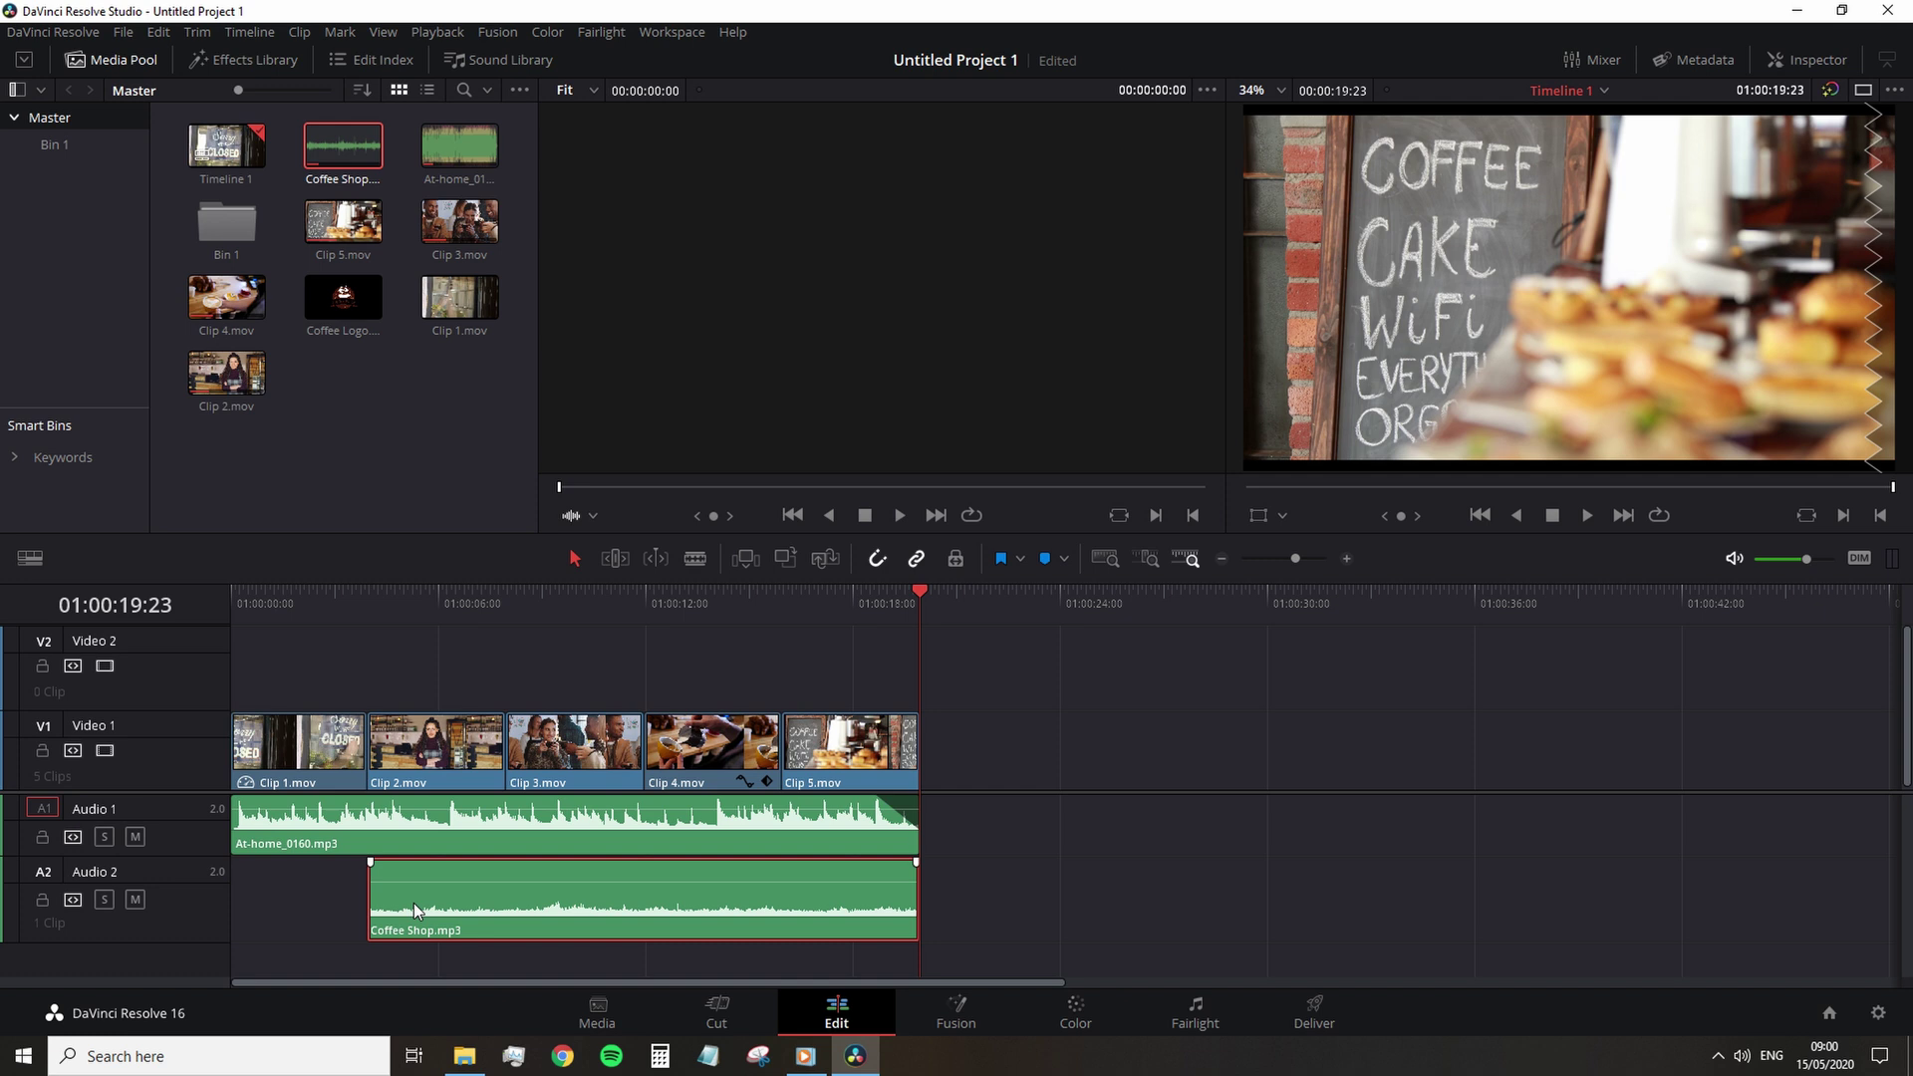
{"action": "left_click_drag", "start_coordinate": [370, 861], "coordinate": [389, 861]}
{"action": "left_click_drag", "start_coordinate": [916, 861], "coordinate": [895, 861]}
{"action": "left_click", "coordinate": [383, 589]}
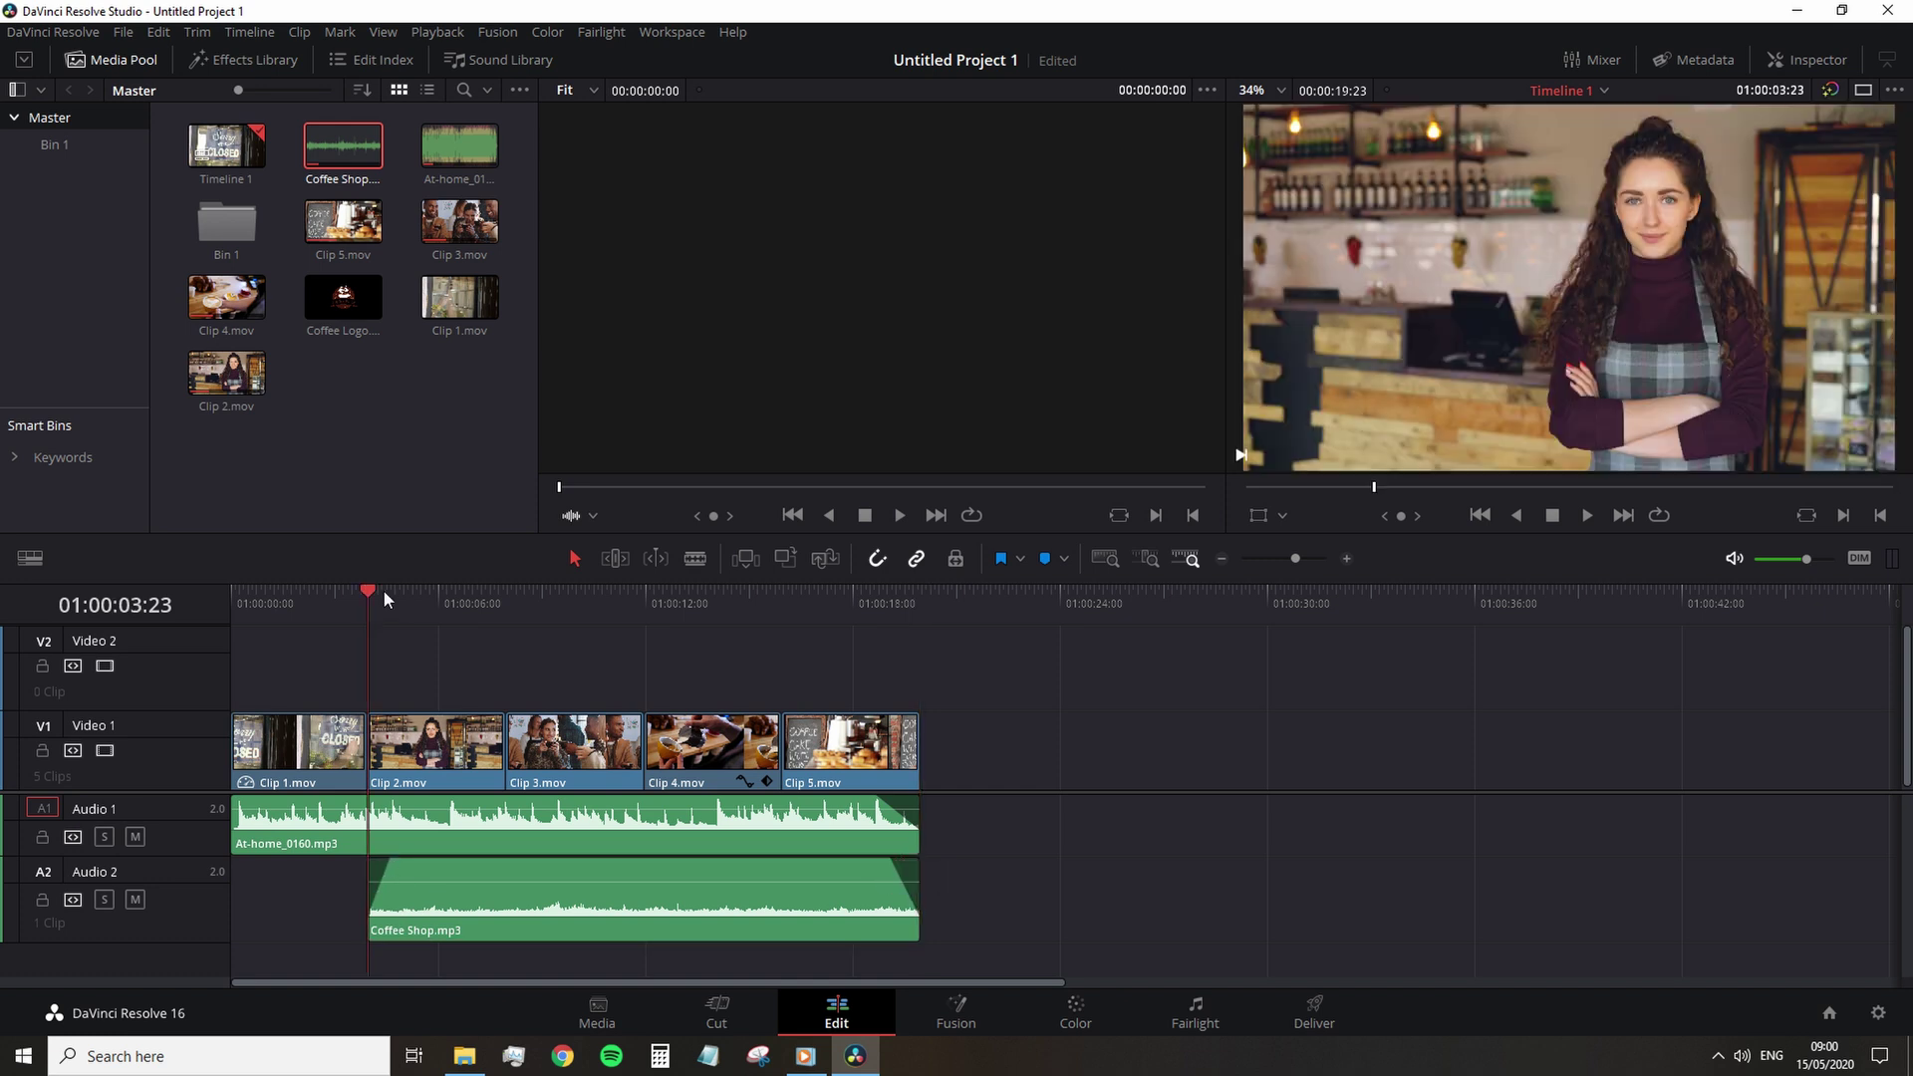
- Play back the combined audio, then show the Coffee Shop.mp3 clip's audio properties
{"action": "key", "text": "space"}
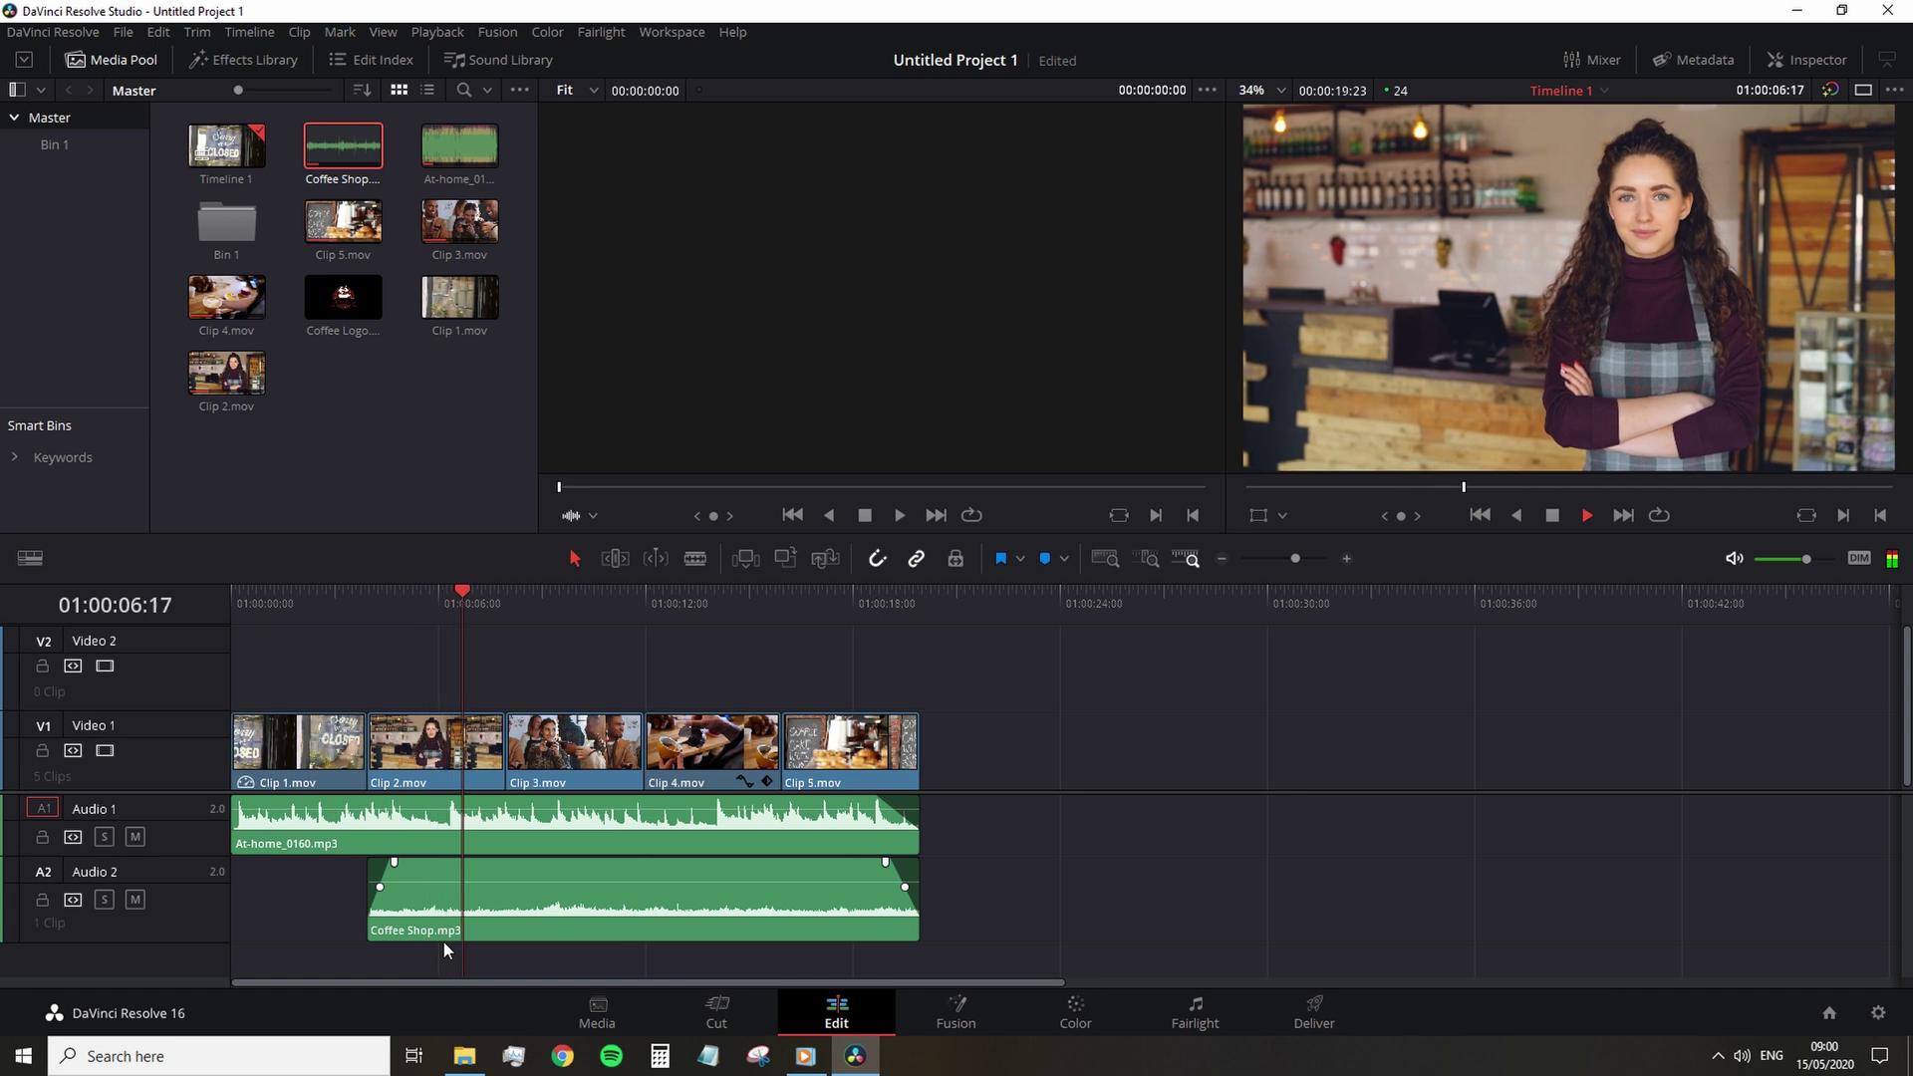
{"action": "key", "text": "space"}
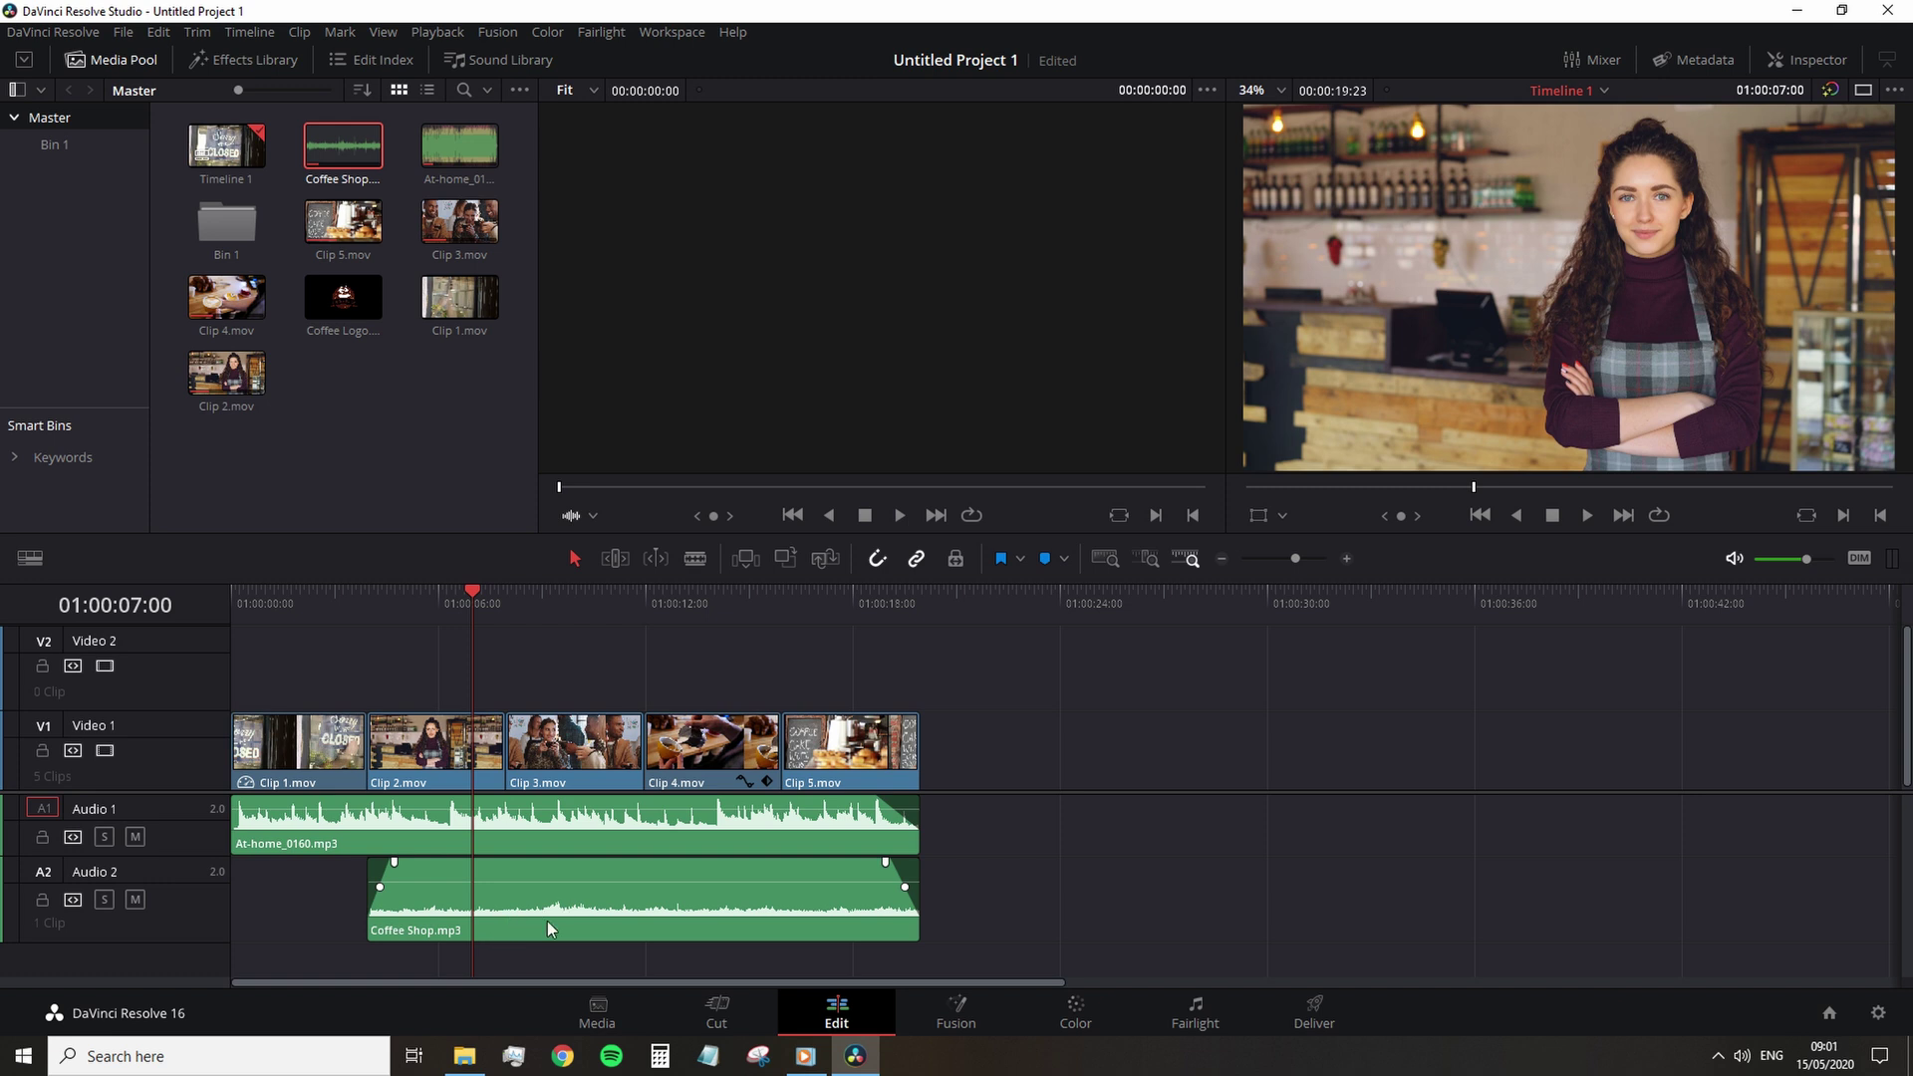
{"action": "left_click", "coordinate": [773, 899]}
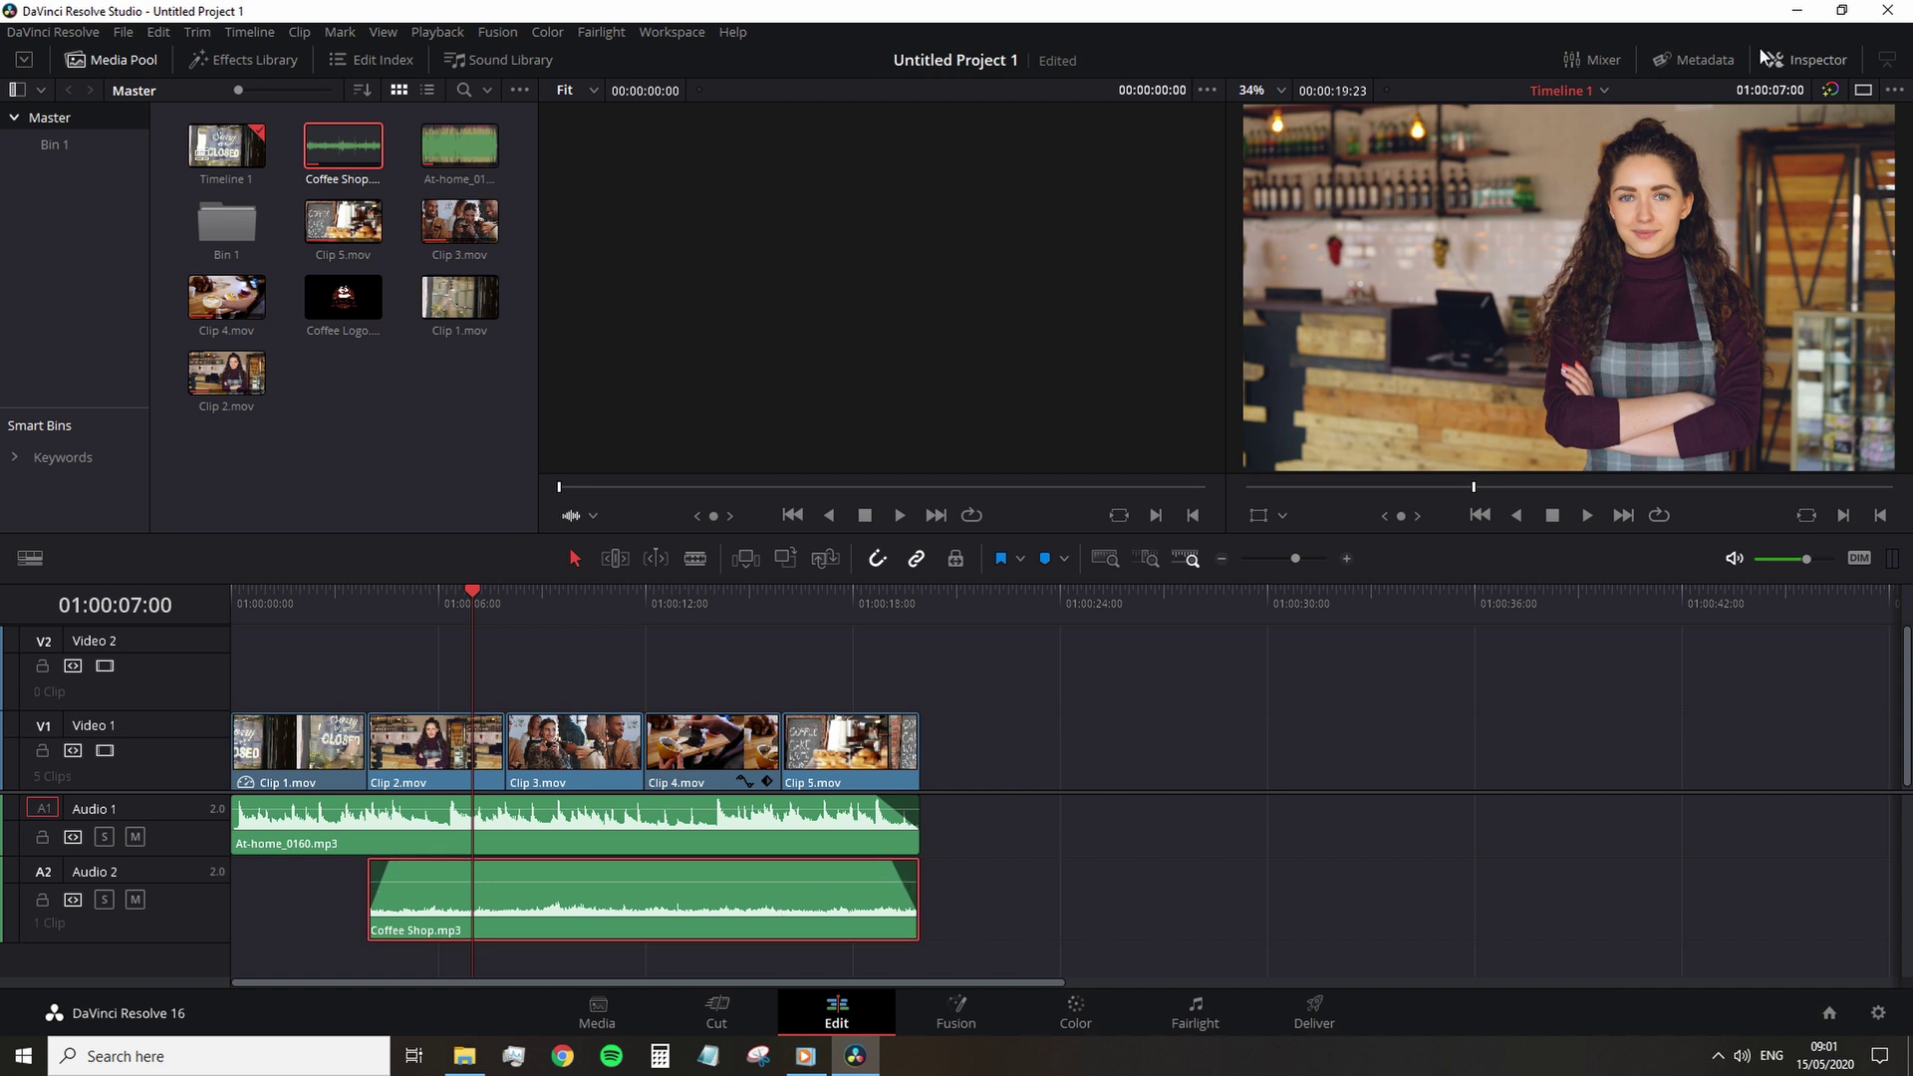
{"action": "left_click", "coordinate": [1805, 60]}
- Reset the Coffee Shop clip volume, then drag its volume line up to 16.53 dB
{"action": "left_click_drag", "start_coordinate": [1733, 163], "coordinate": [1714, 165]}
{"action": "left_click", "coordinate": [1883, 163]}
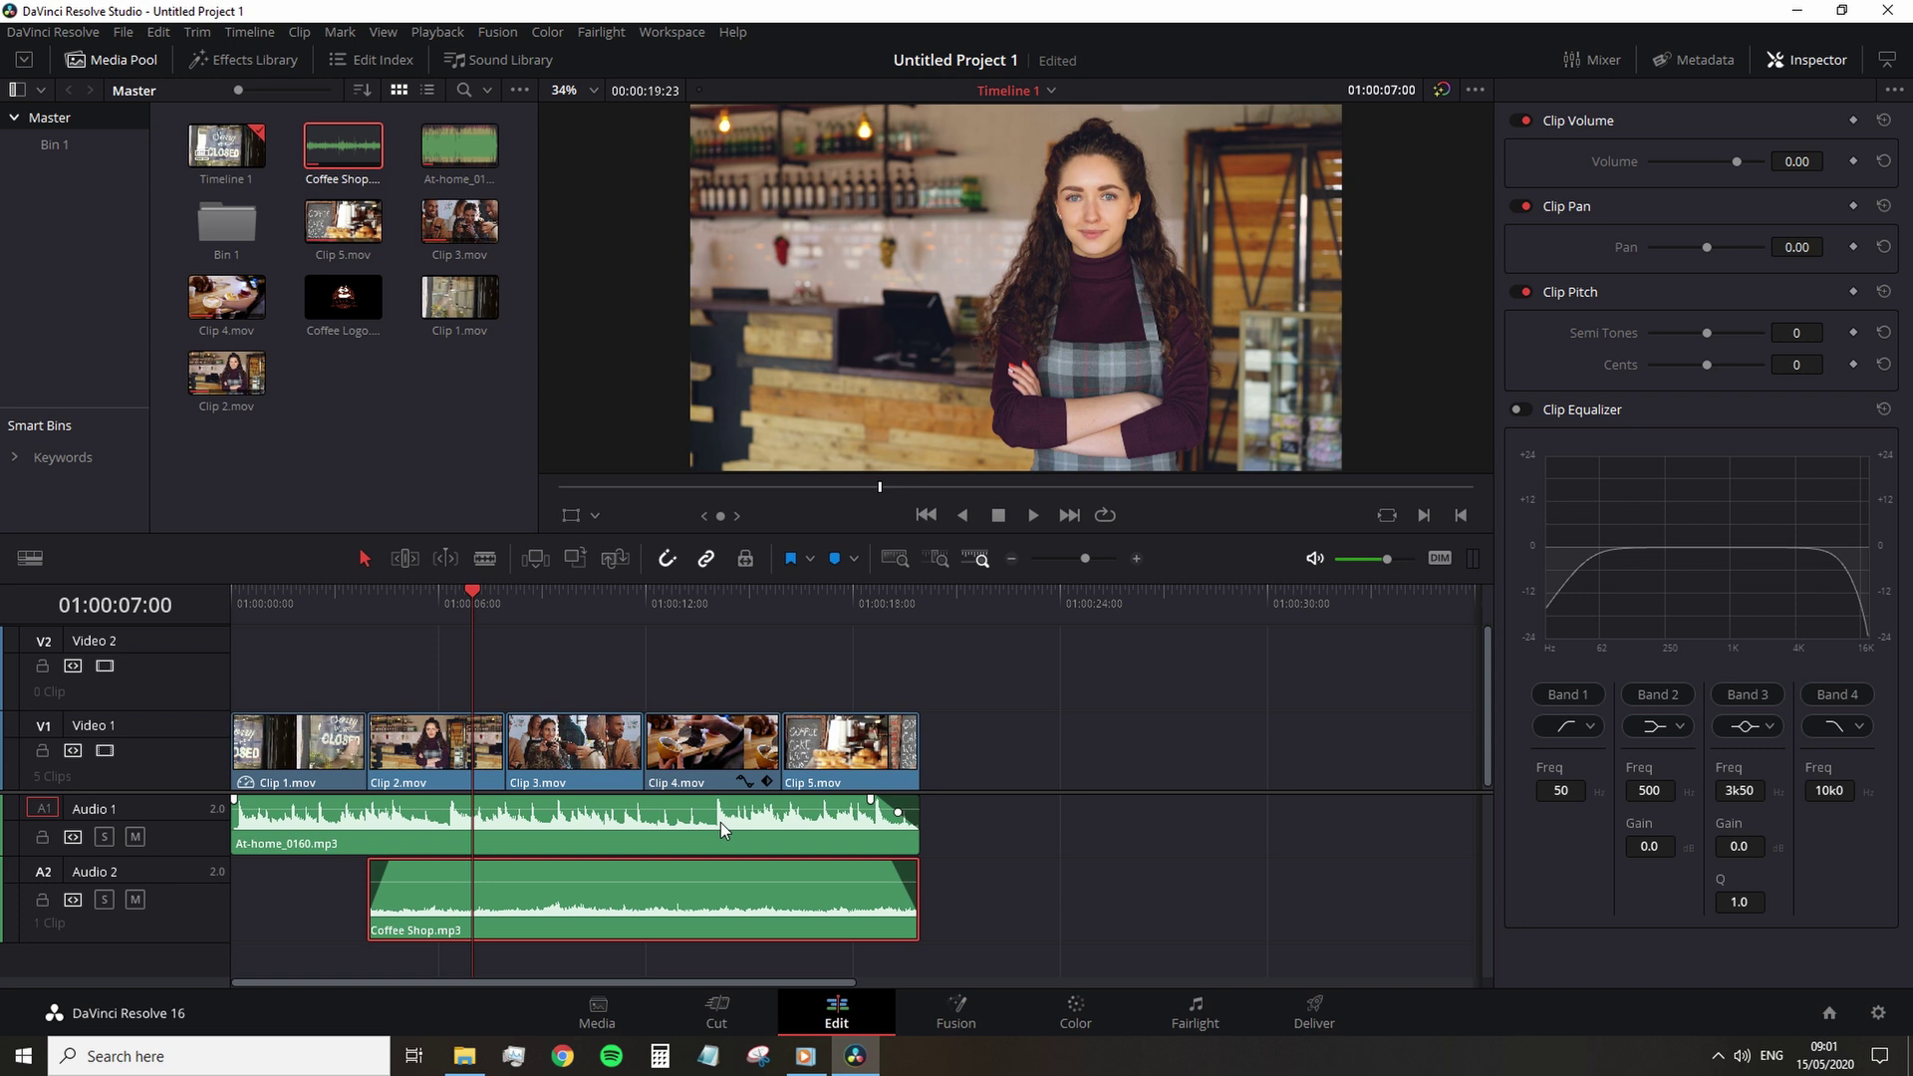
{"action": "mouse_move", "coordinate": [681, 886]}
{"action": "left_click_drag", "start_coordinate": [681, 885], "coordinate": [682, 864]}
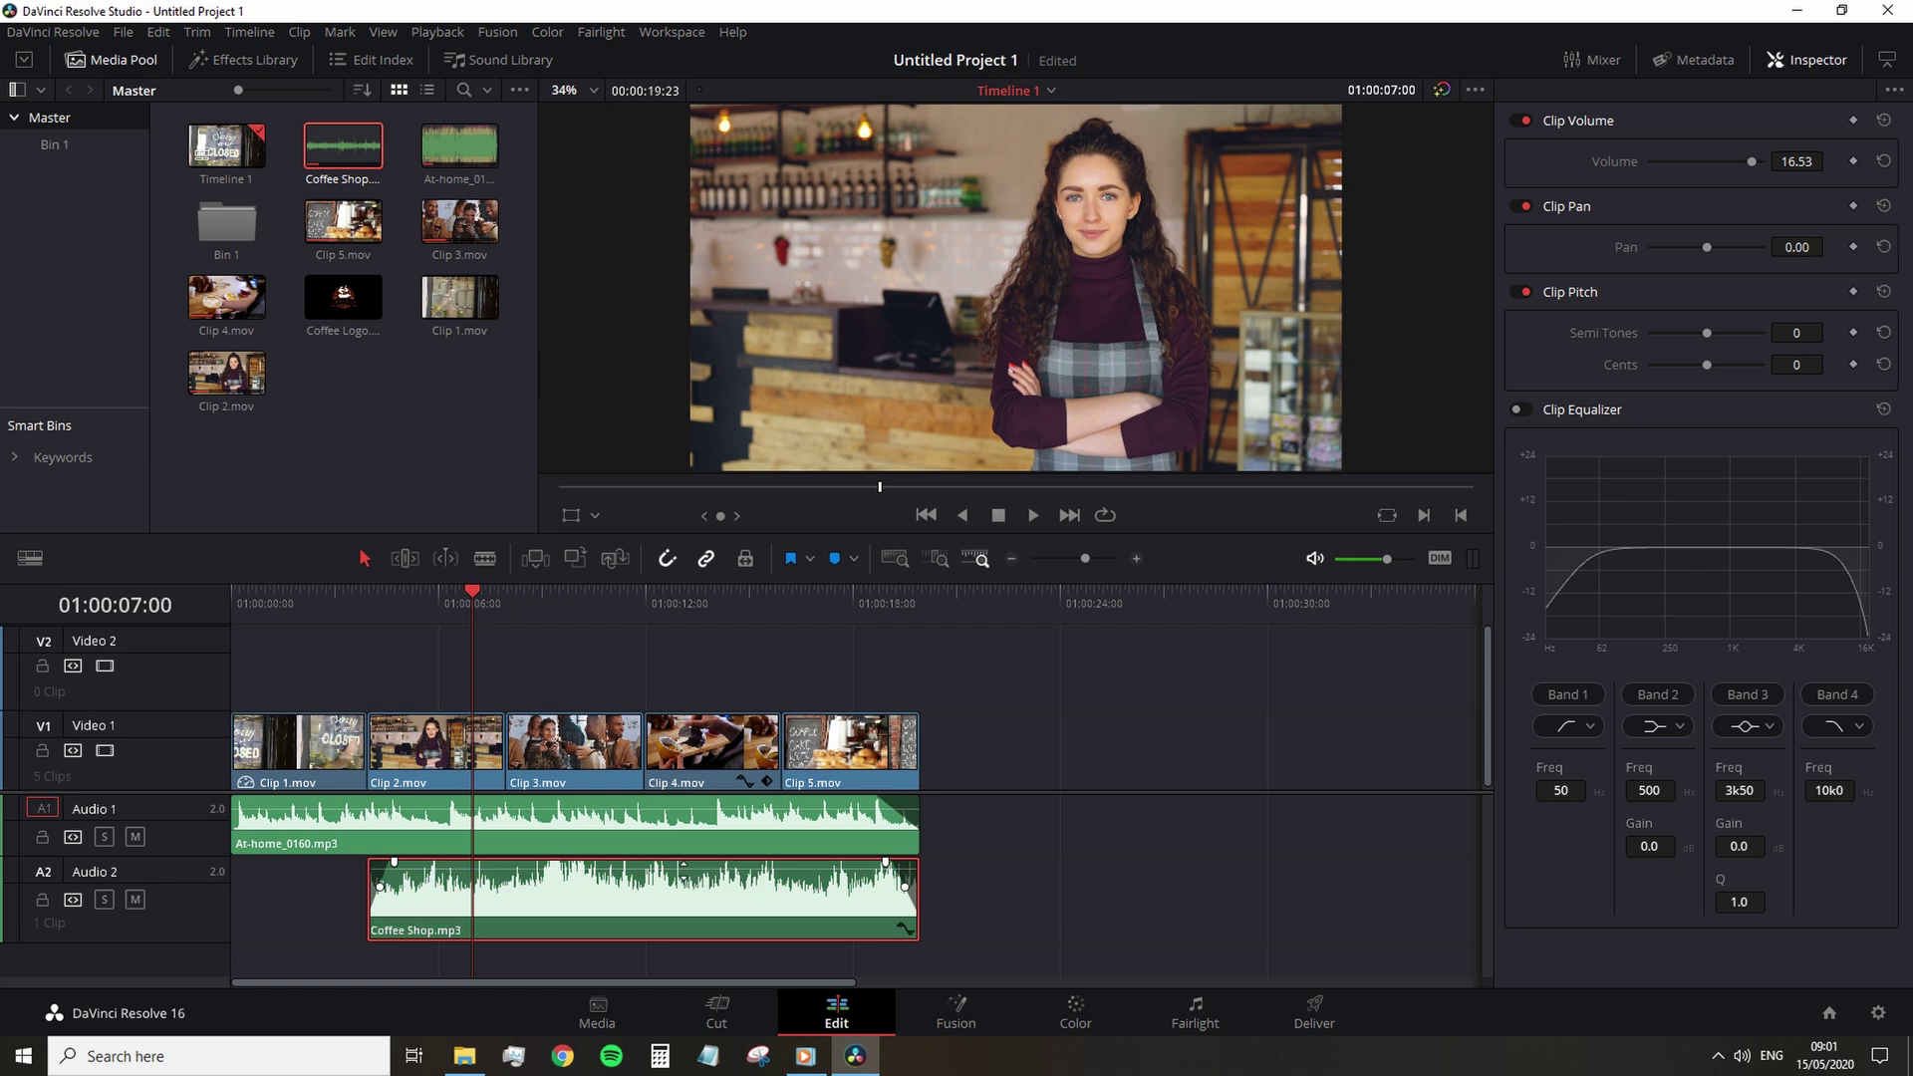
- In the Mixer, lower the Audio 2 music fader to -8.5 dB during playback
{"action": "left_click", "coordinate": [1805, 59]}
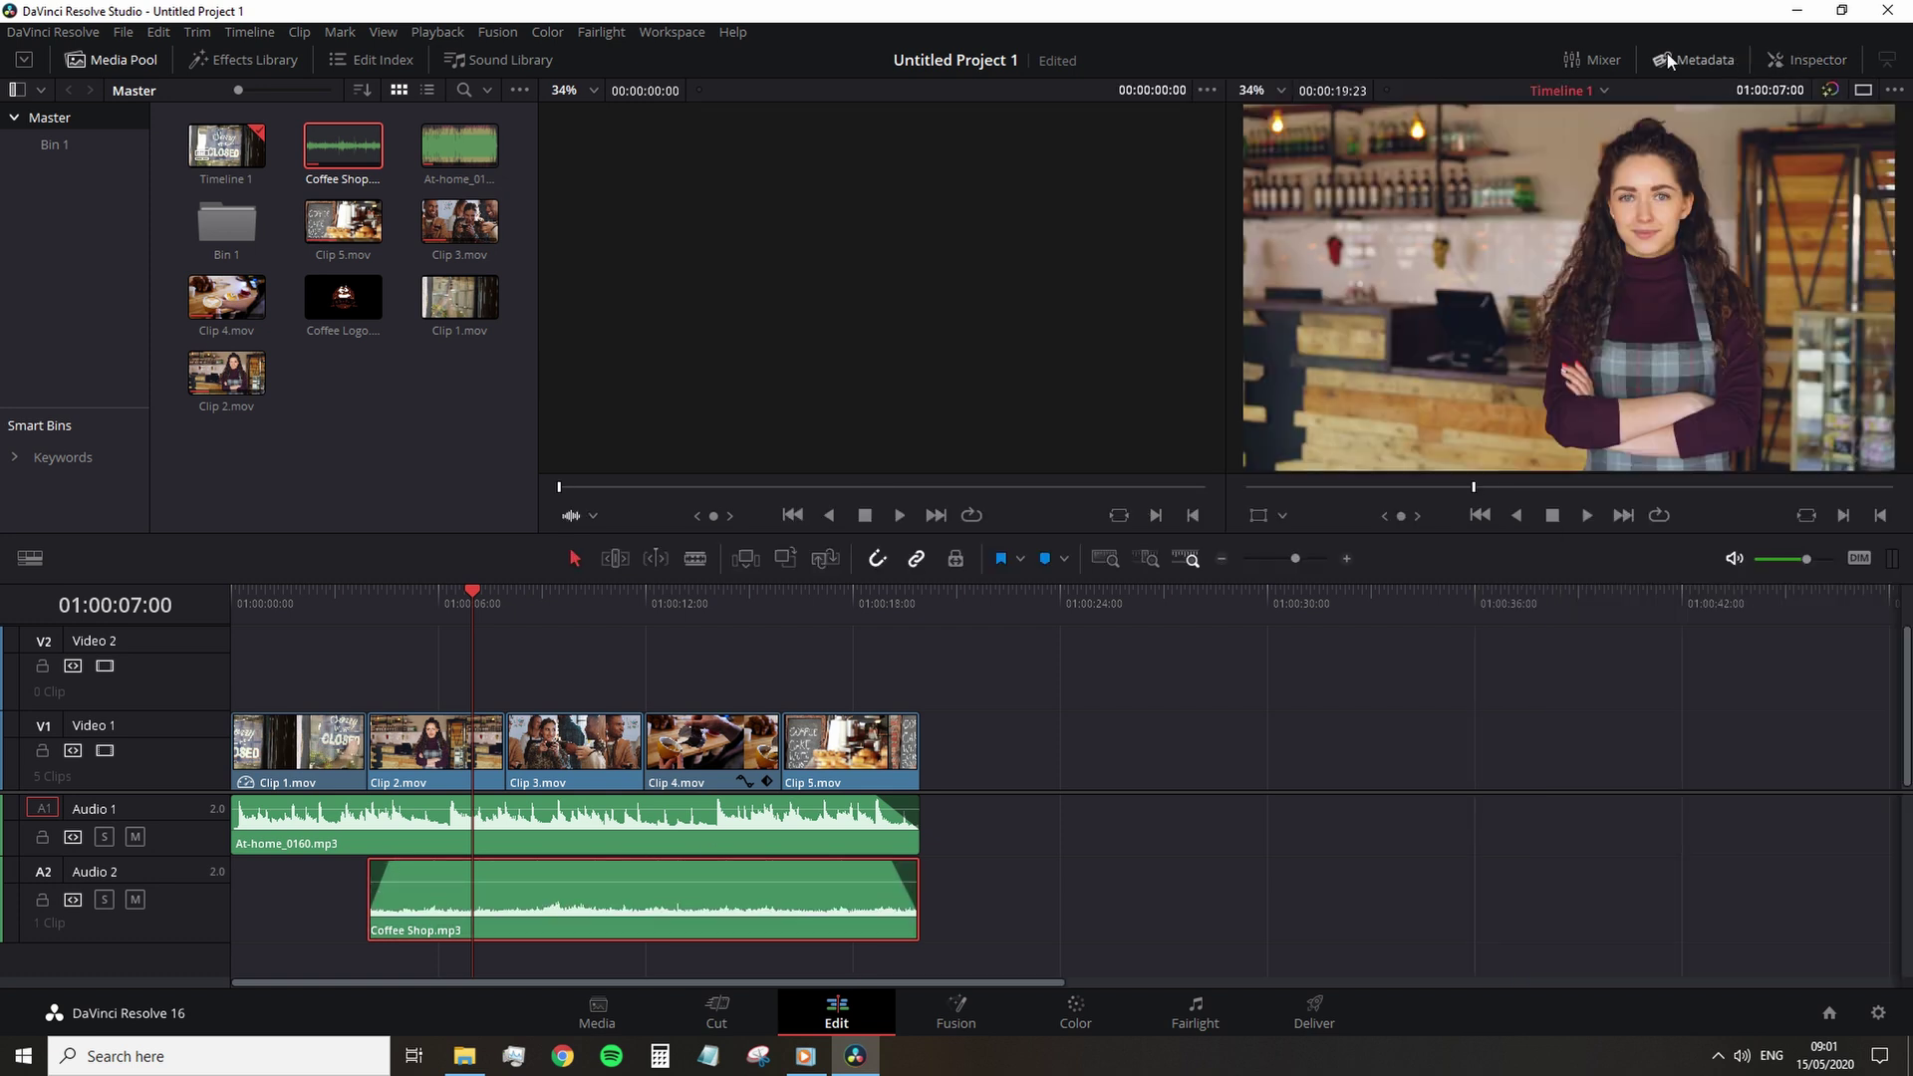
{"action": "left_click", "coordinate": [1585, 56]}
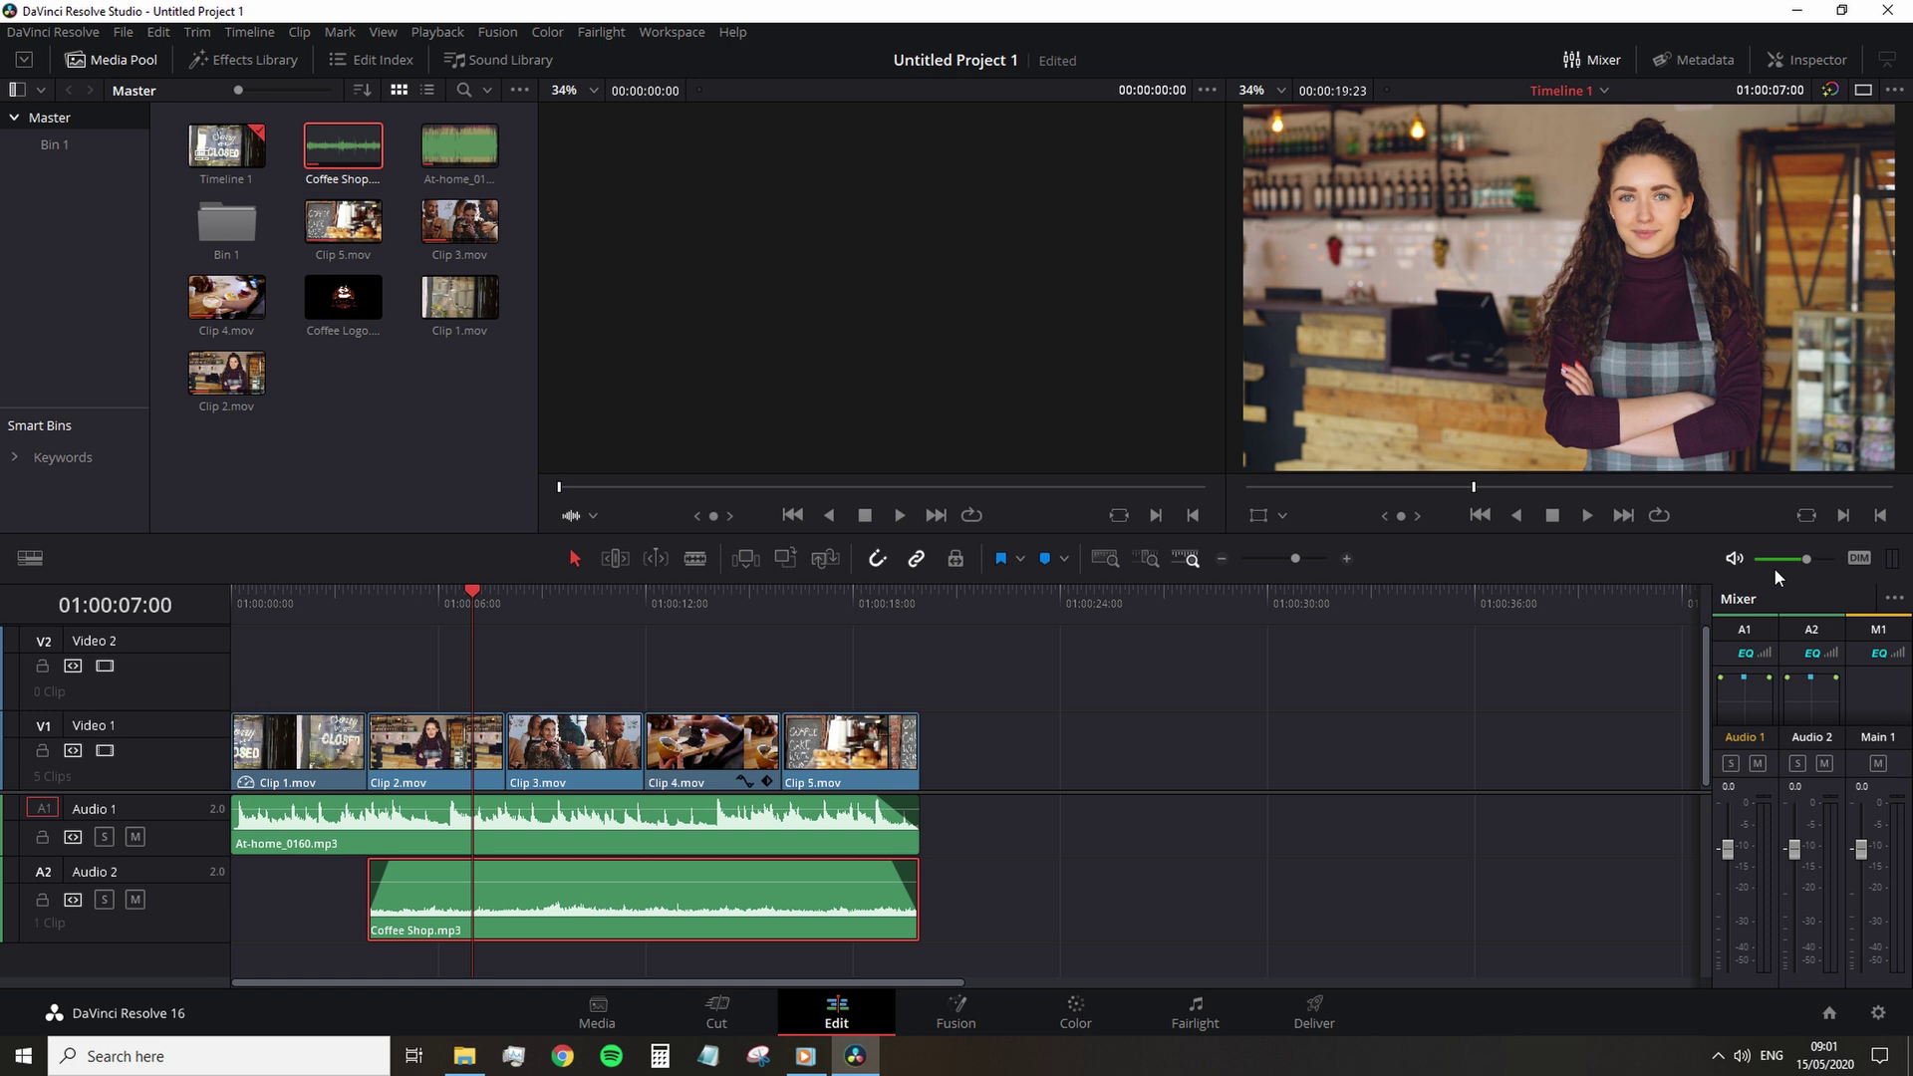
{"action": "left_click_drag", "start_coordinate": [1783, 560], "coordinate": [1771, 562]}
{"action": "key", "text": "space"}
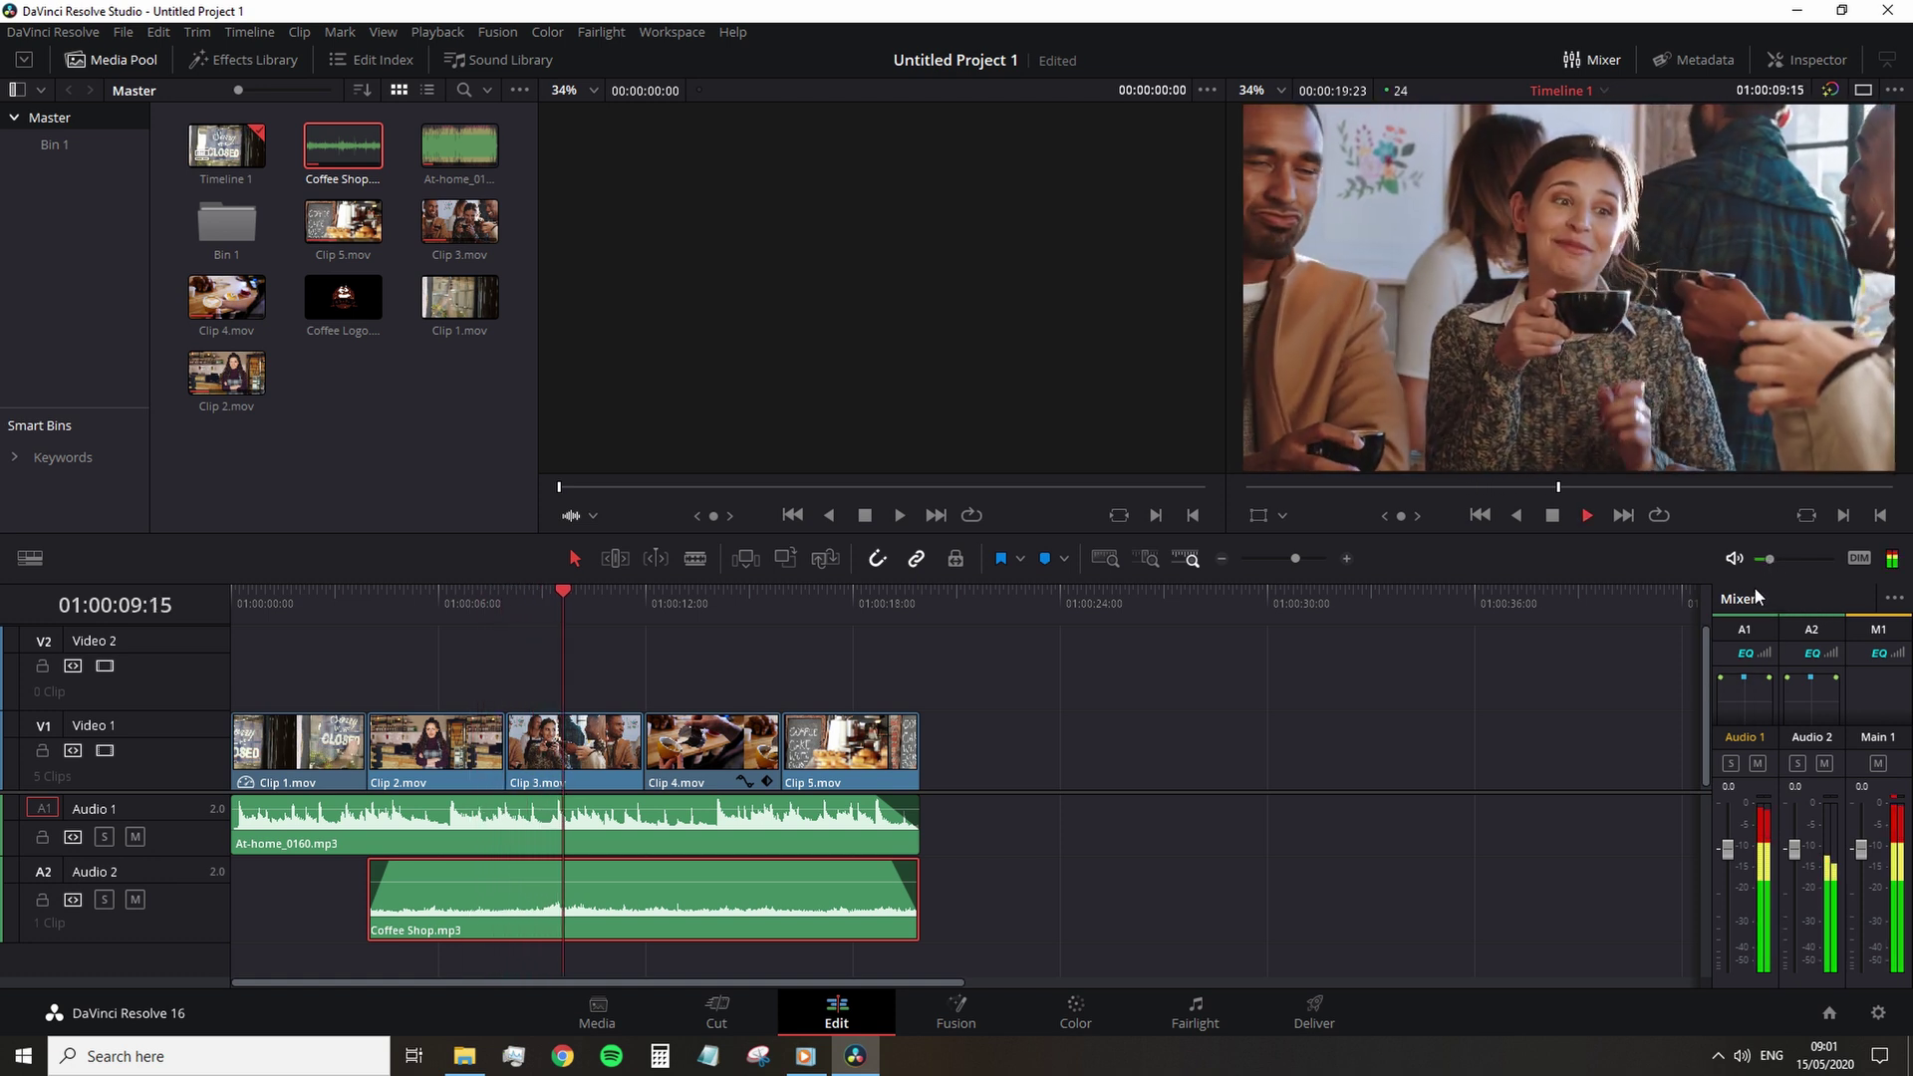
{"action": "left_click_drag", "start_coordinate": [1793, 853], "coordinate": [1801, 889]}
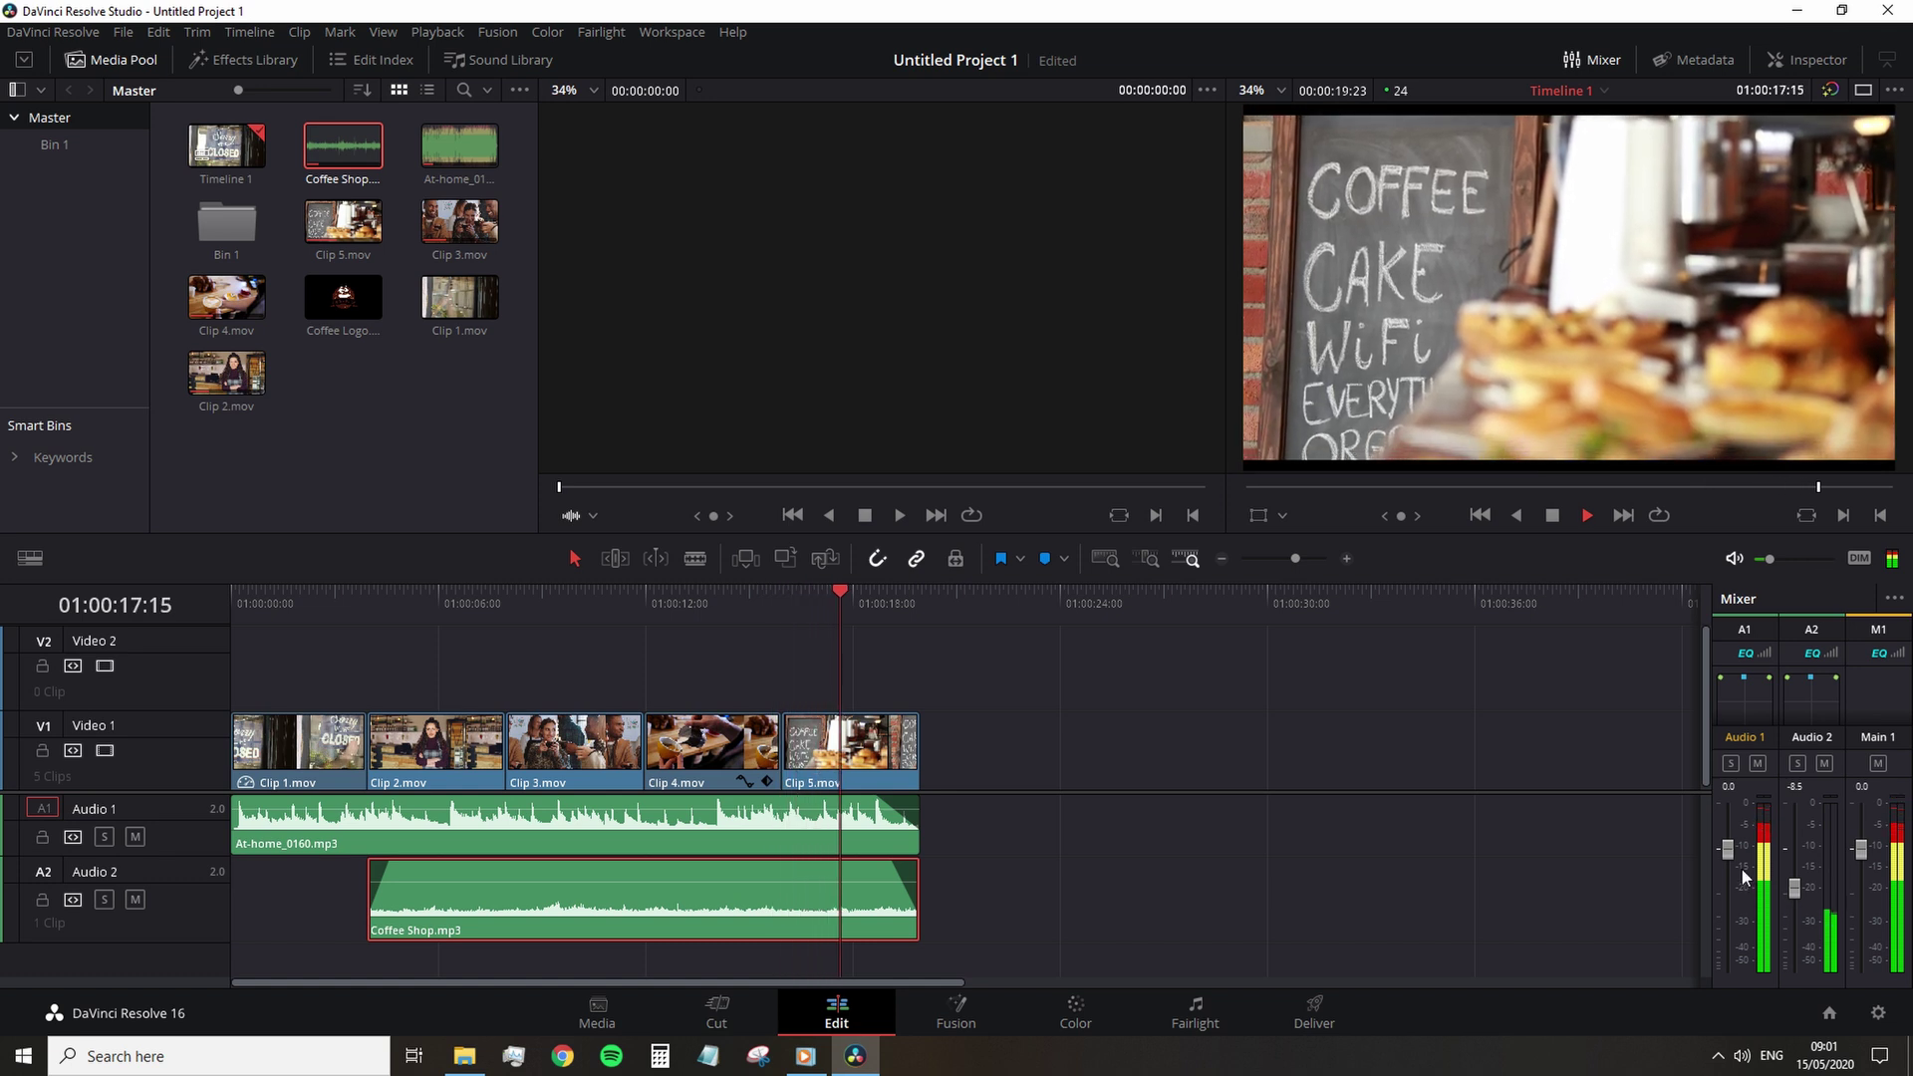
{"action": "key", "text": "space"}
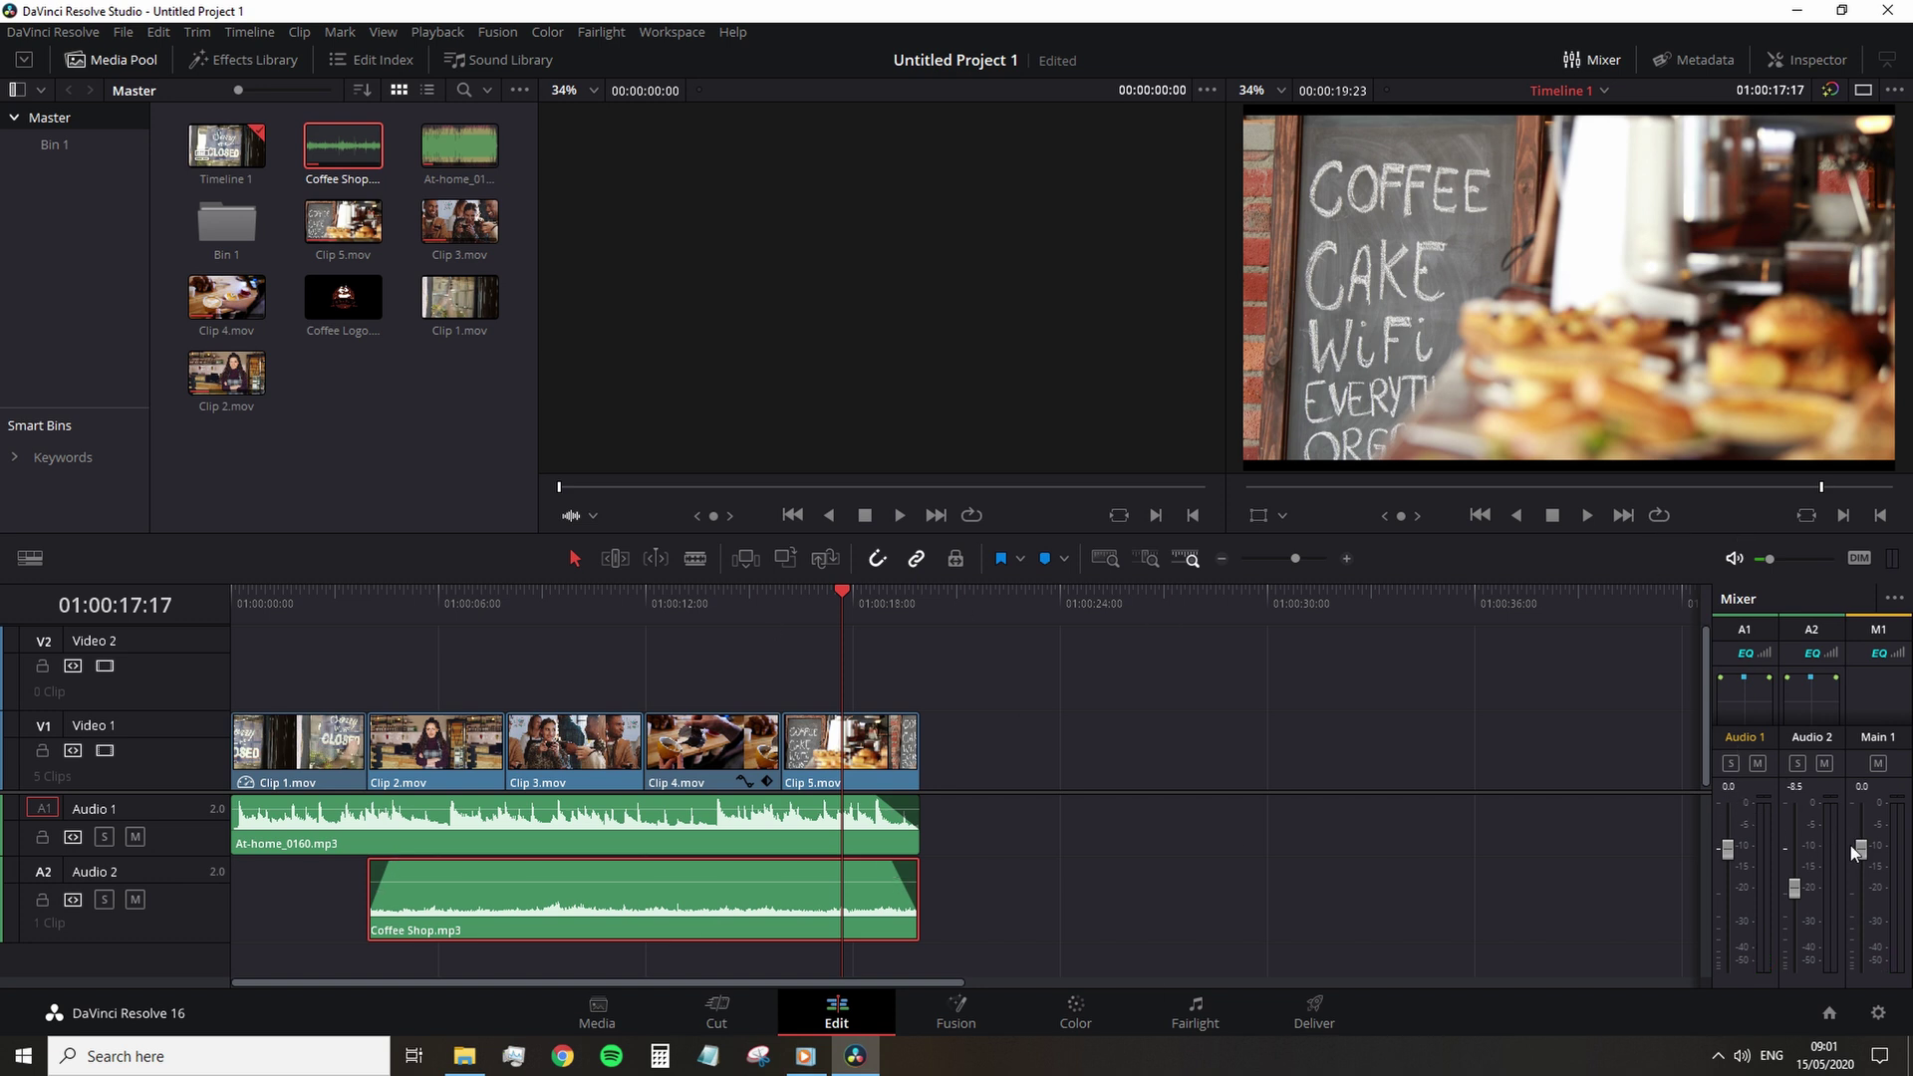
- Try the Main 1 output at -15, reset it to 0.0, and replay from 01:00:07:23
{"action": "left_click_drag", "start_coordinate": [1849, 845], "coordinate": [1859, 905]}
{"action": "key", "text": "space"}
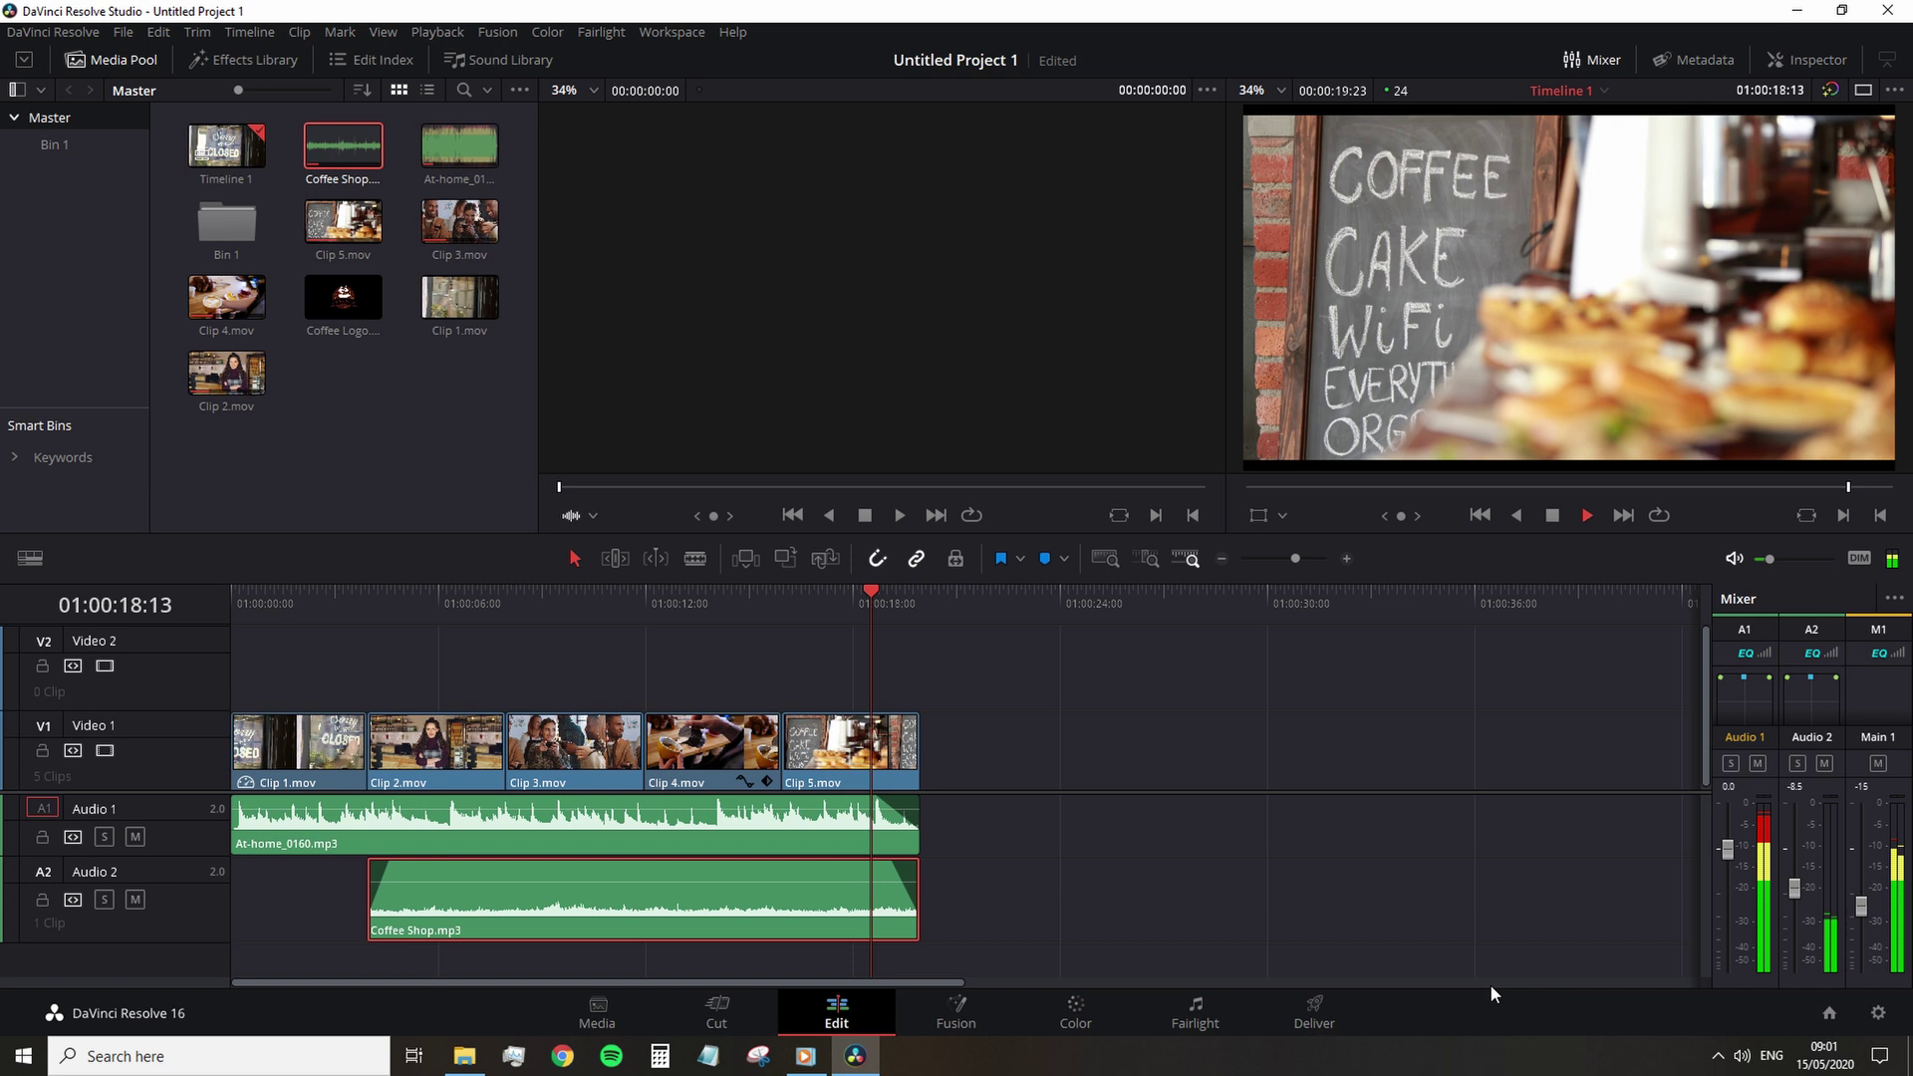
{"action": "double_click", "coordinate": [1859, 904]}
{"action": "key", "text": "space"}
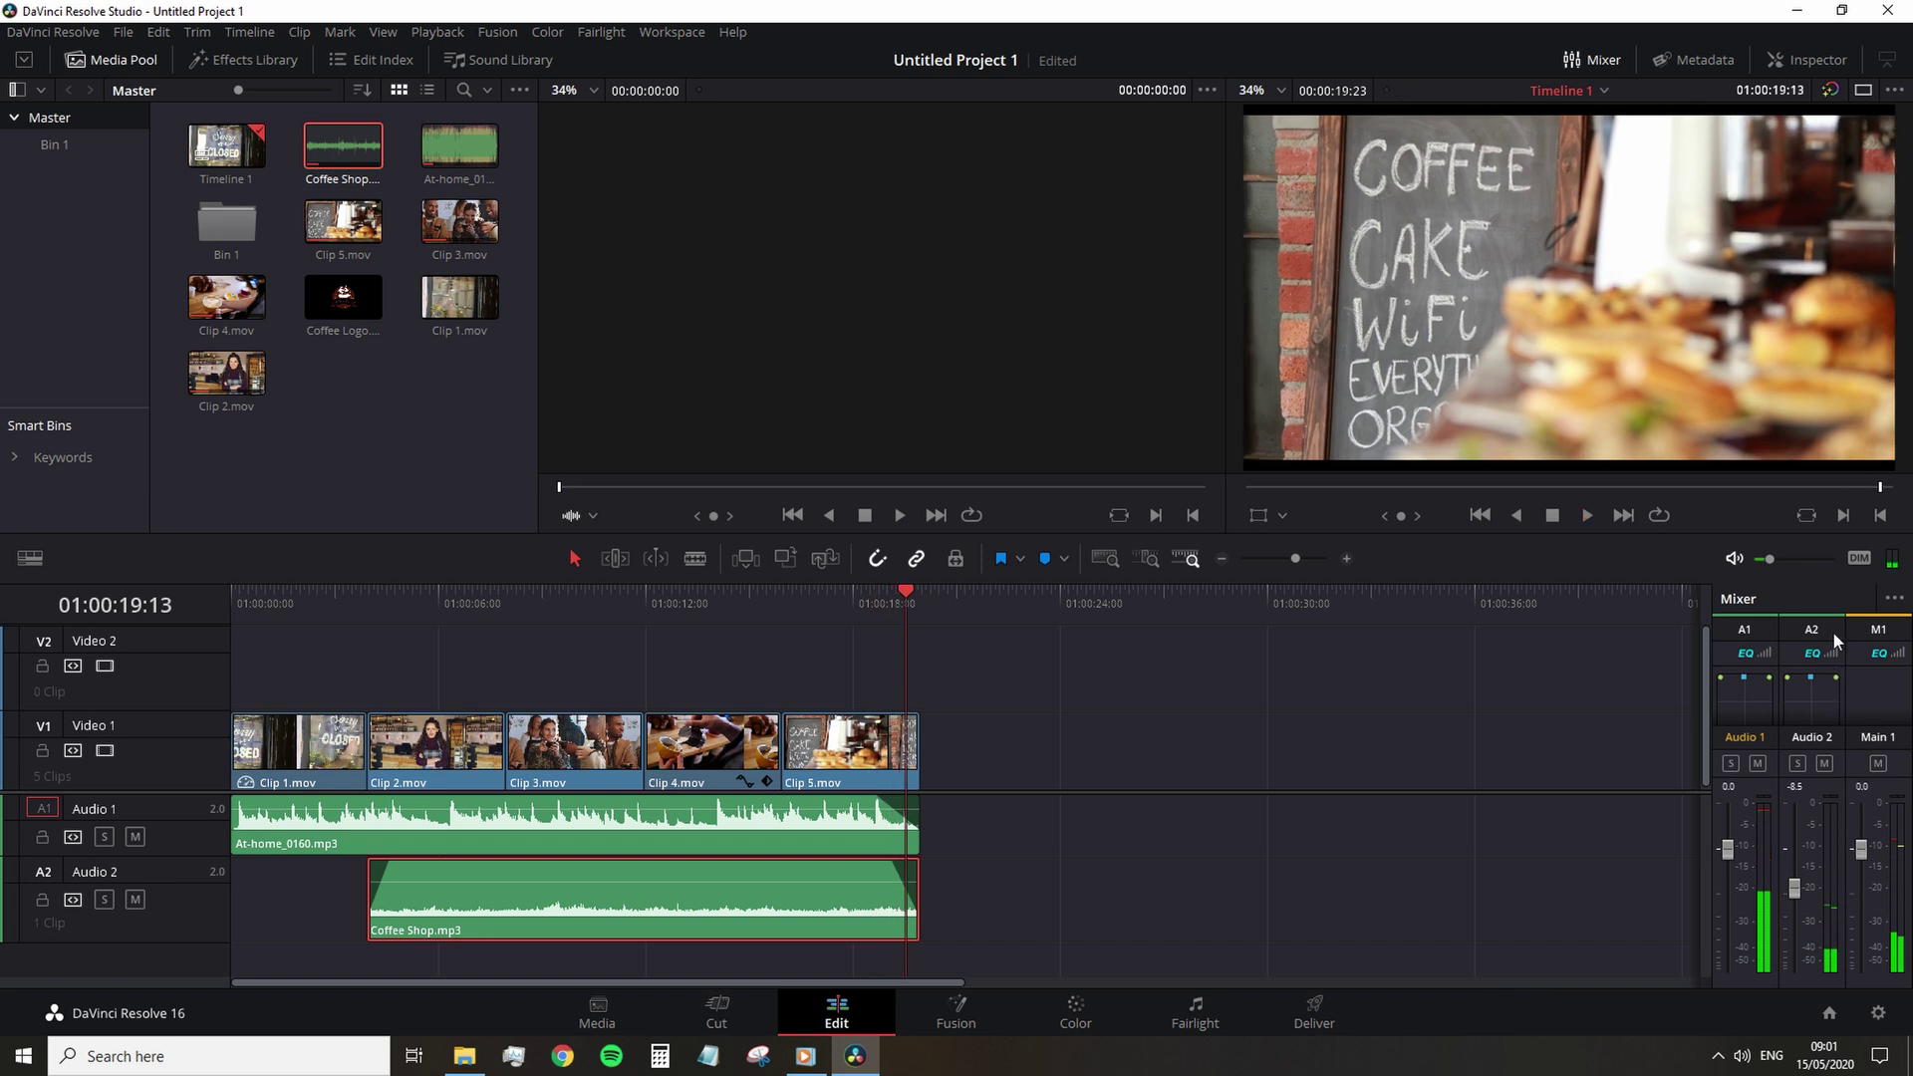
{"action": "left_click", "coordinate": [571, 625]}
{"action": "key", "text": "space"}
{"action": "left_click", "coordinate": [503, 602]}
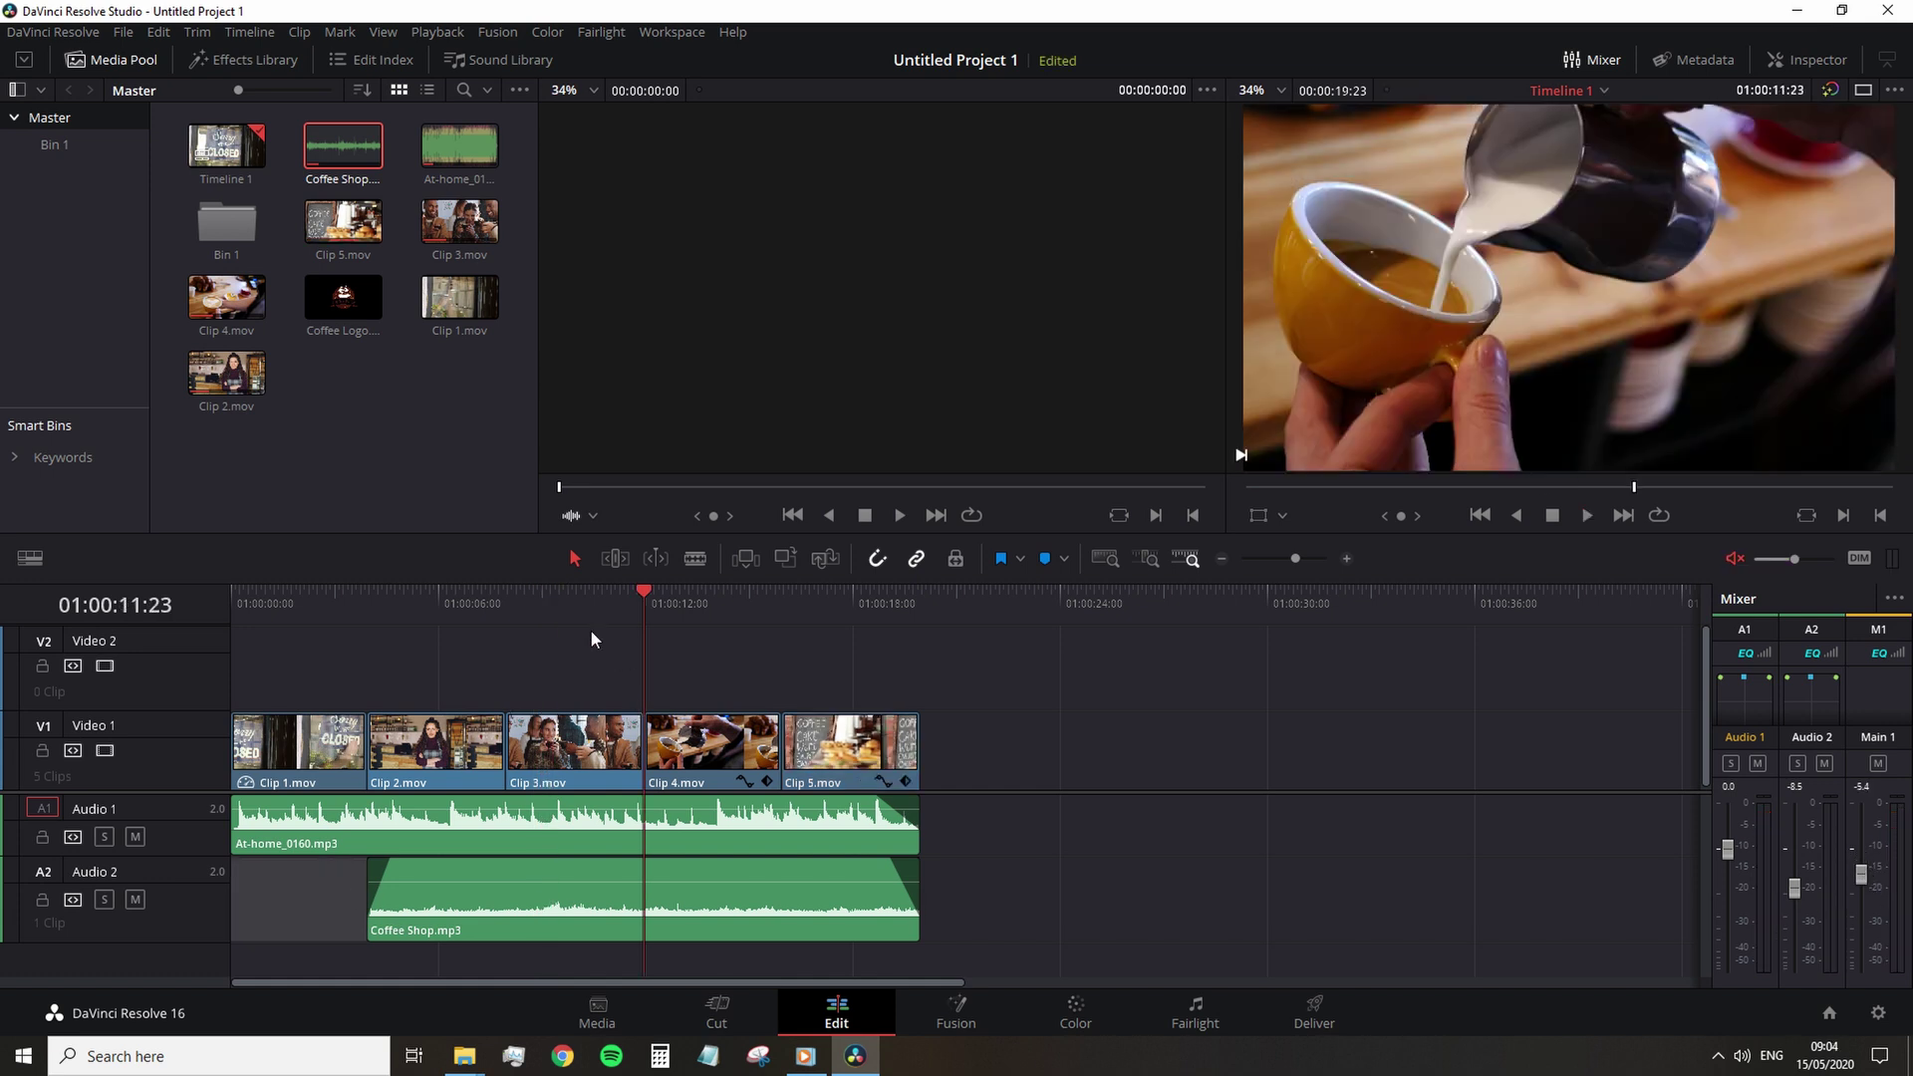
- Play back the Clip 4 section from 01:00:14:23
{"action": "left_click", "coordinate": [586, 608]}
{"action": "left_click", "coordinate": [749, 610]}
{"action": "key", "text": "space"}
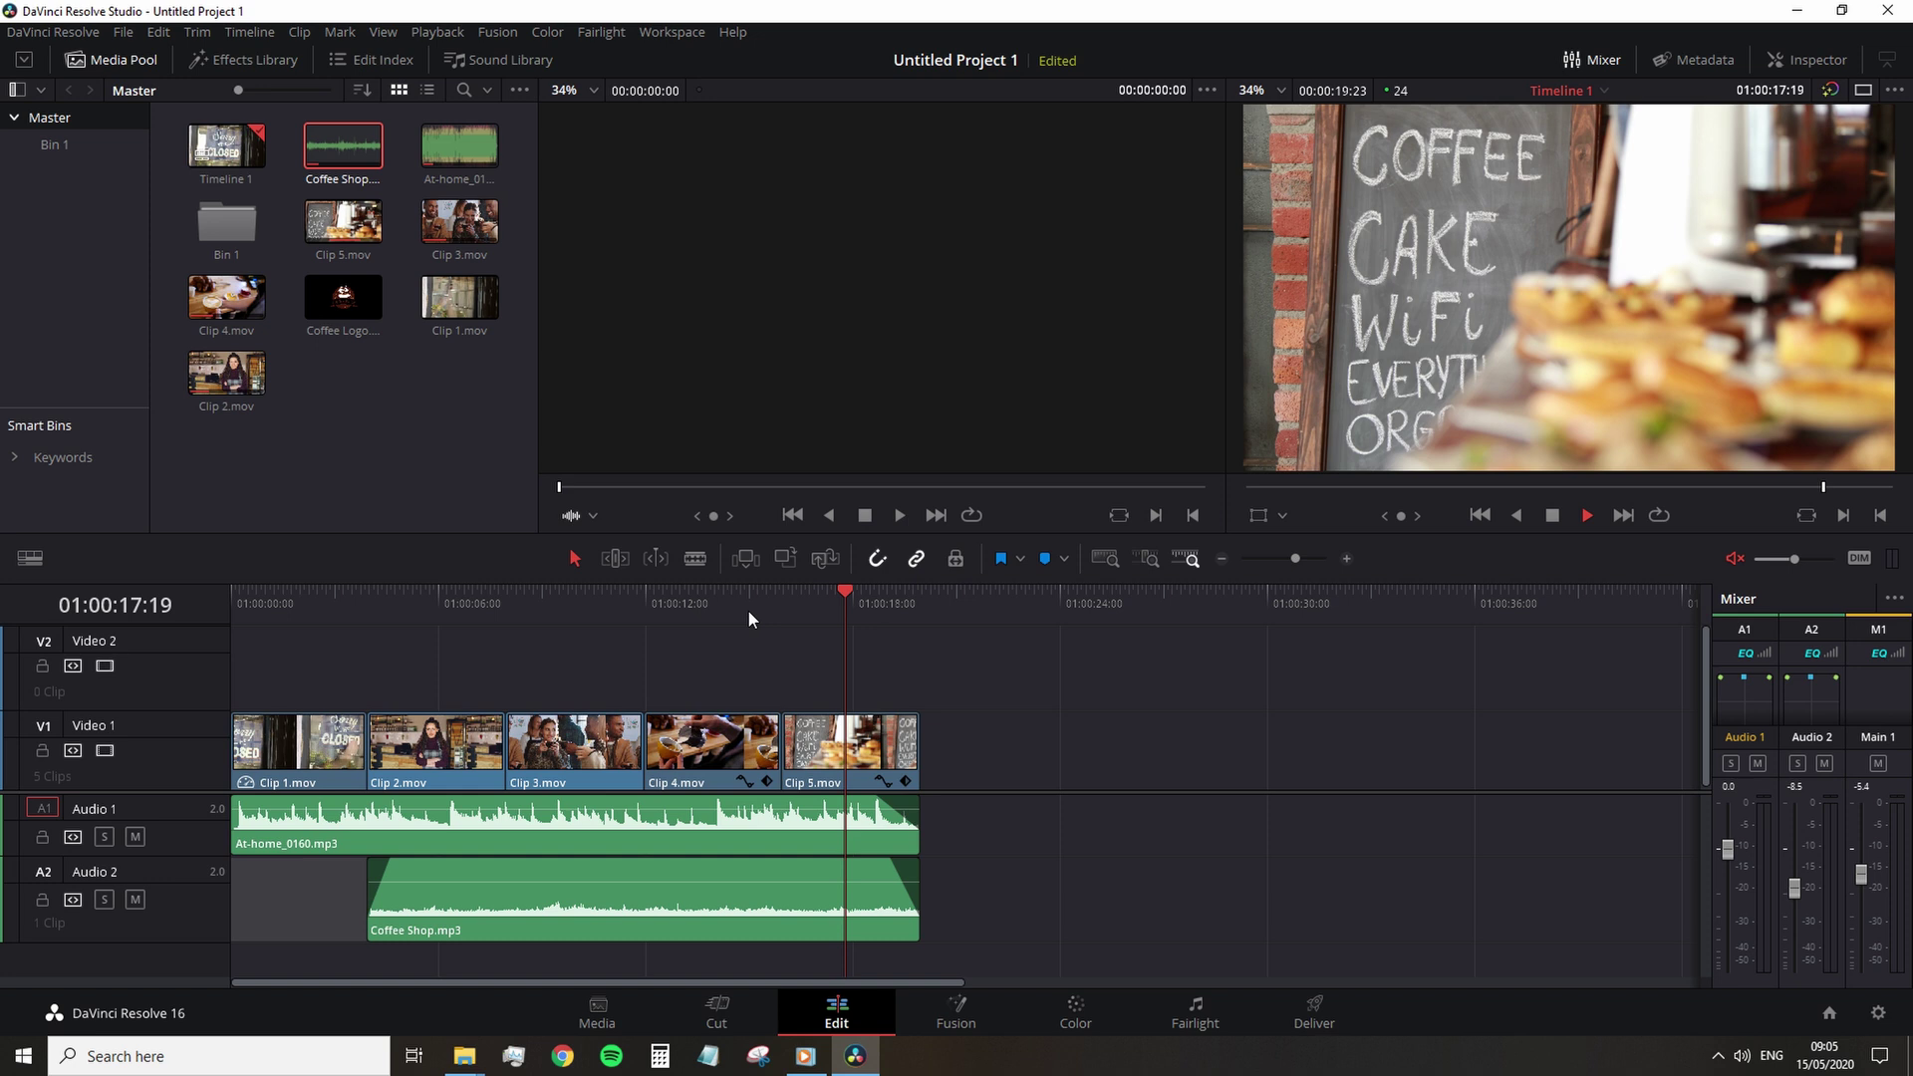
{"action": "left_click", "coordinate": [748, 610]}
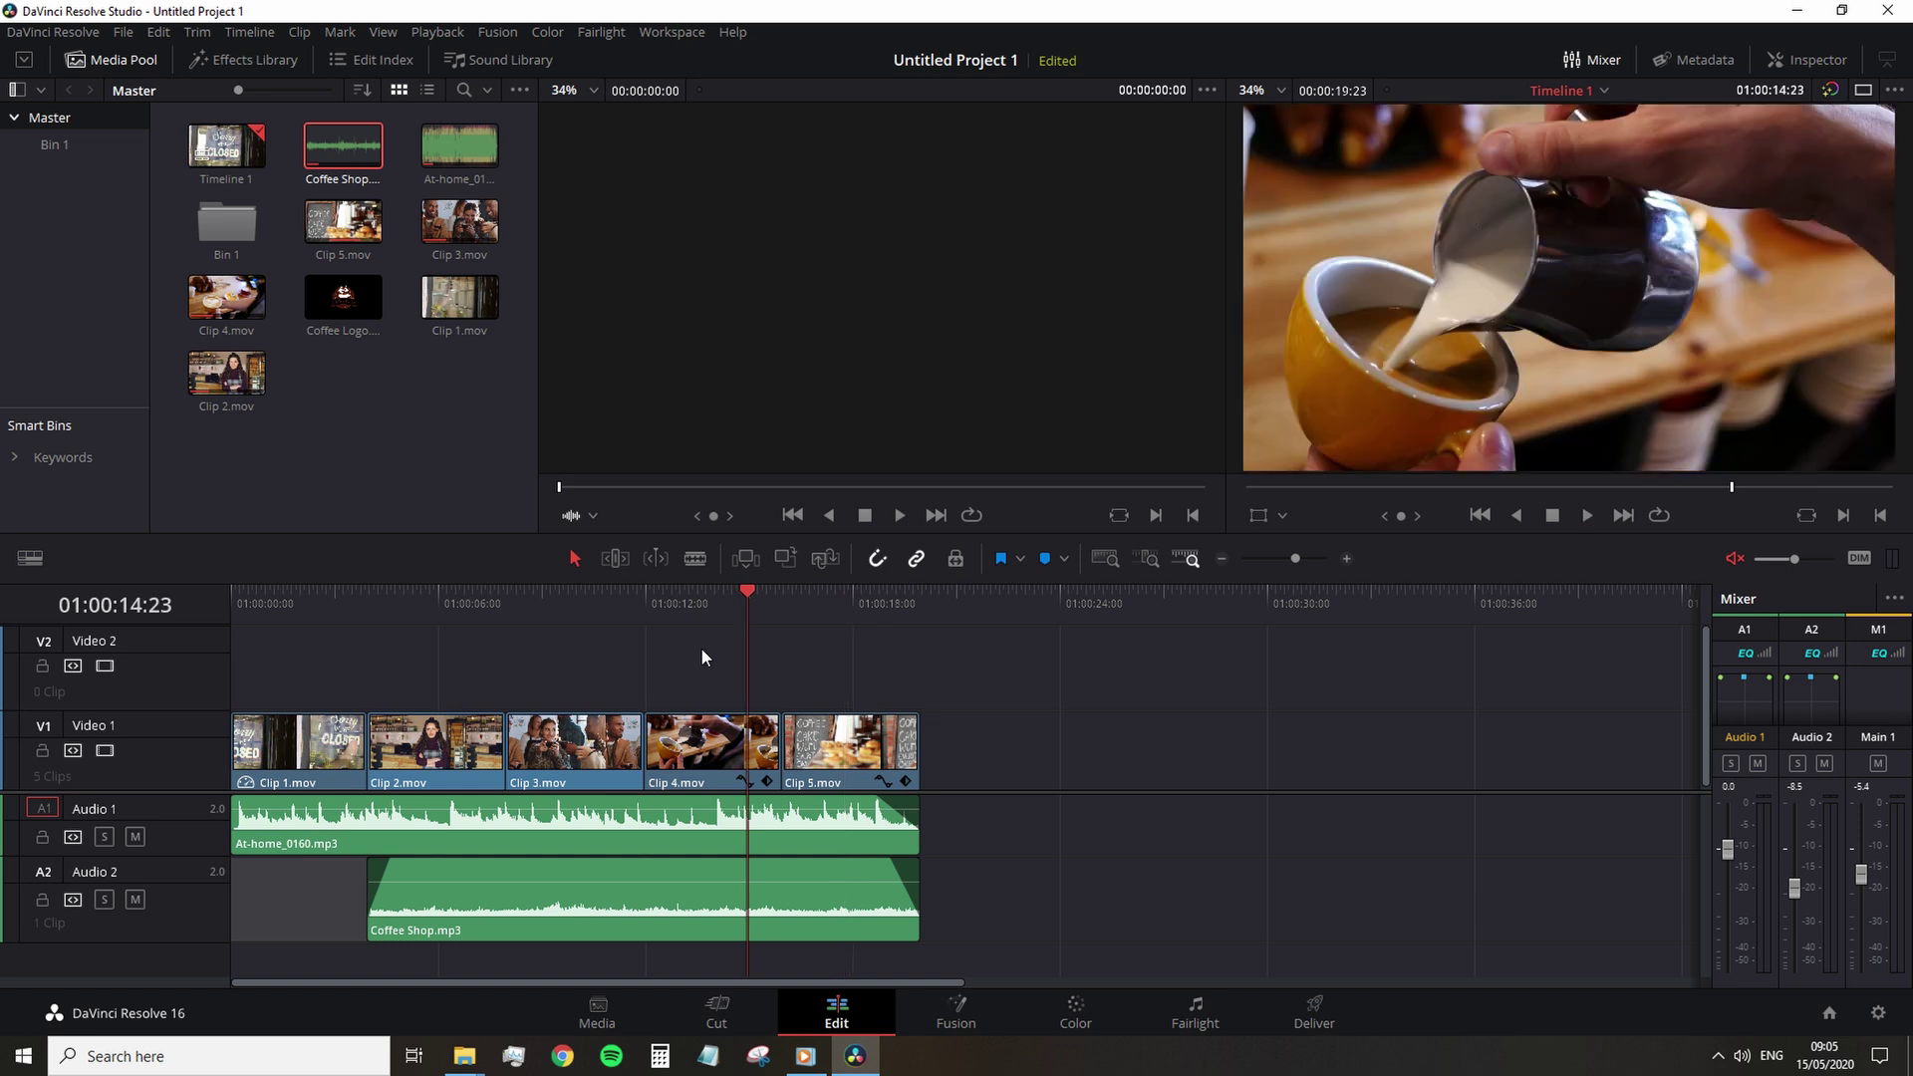
- Drop the Star shape transition on the Clip 4/Clip 5 cut and preview it
{"action": "left_click", "coordinate": [242, 62]}
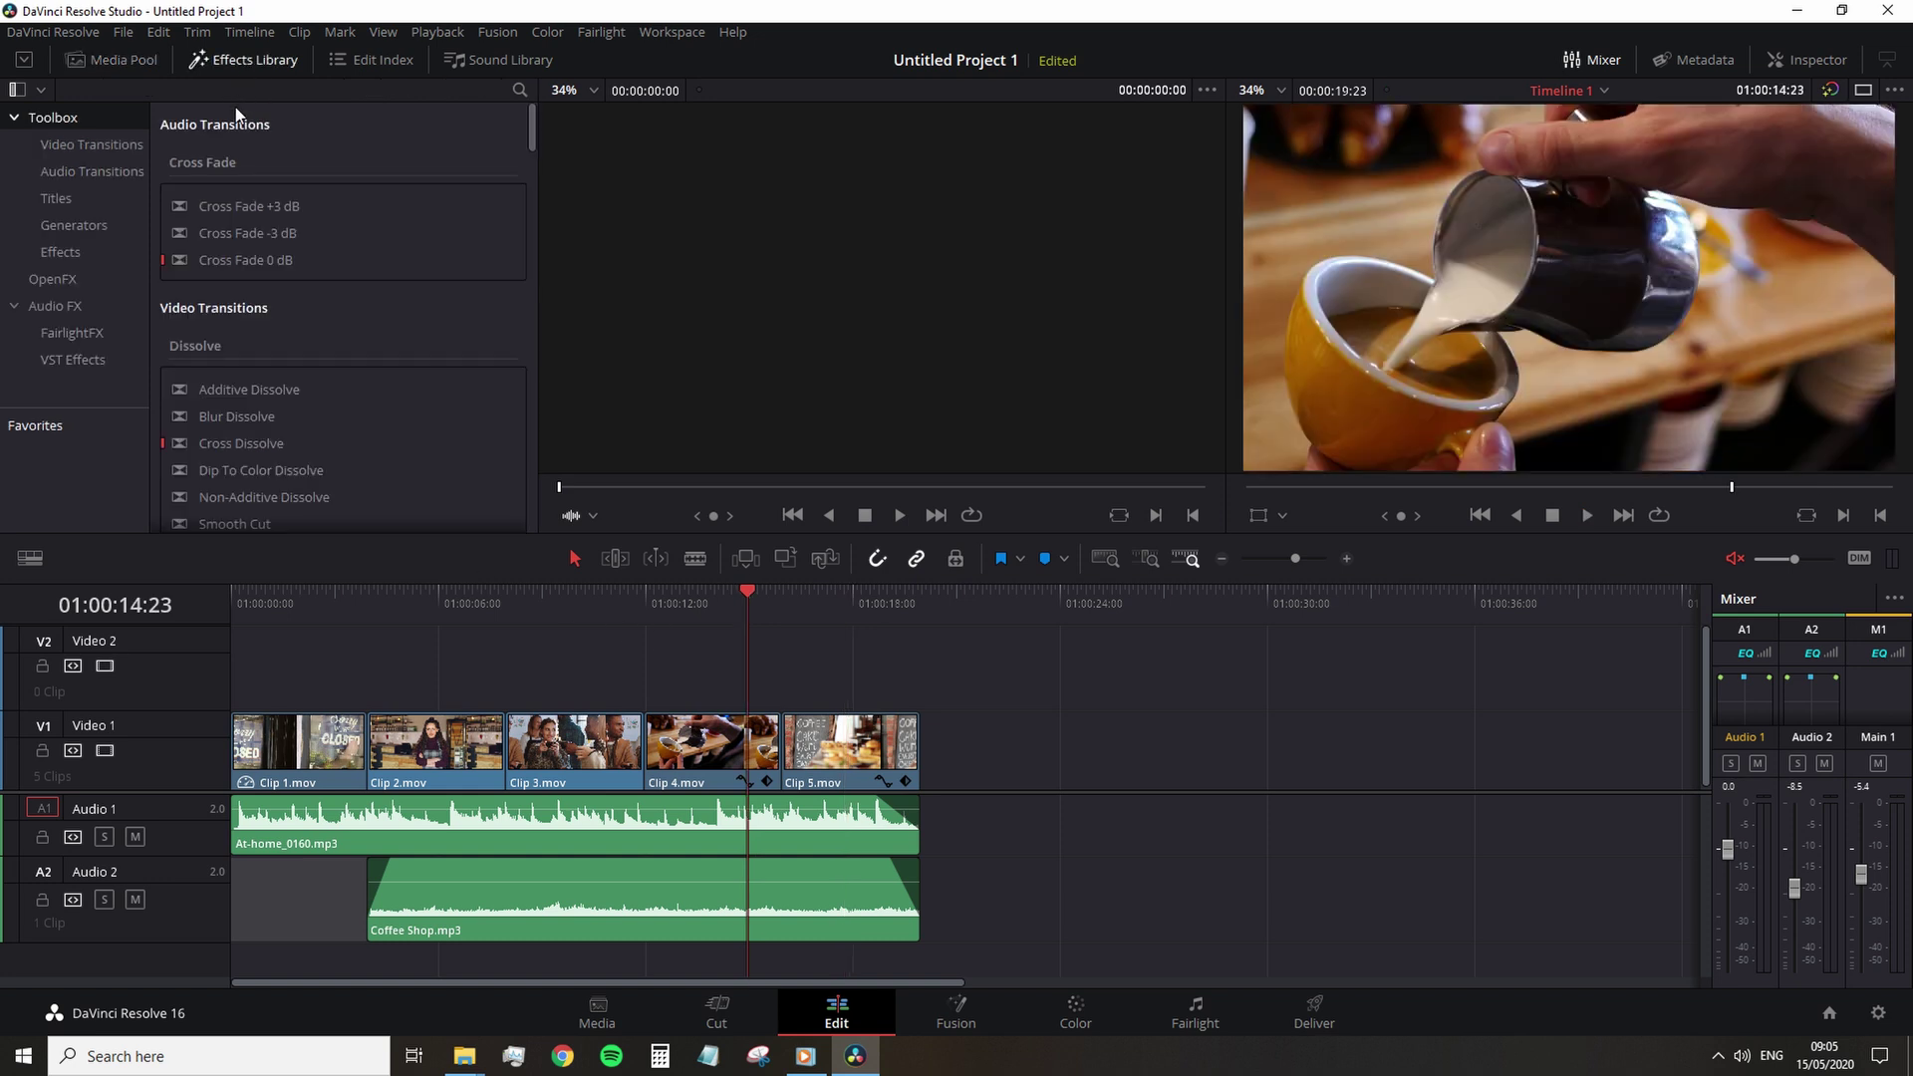
{"action": "scroll", "coordinate": [380, 398], "scroll_direction": "down", "scroll_amount": 3}
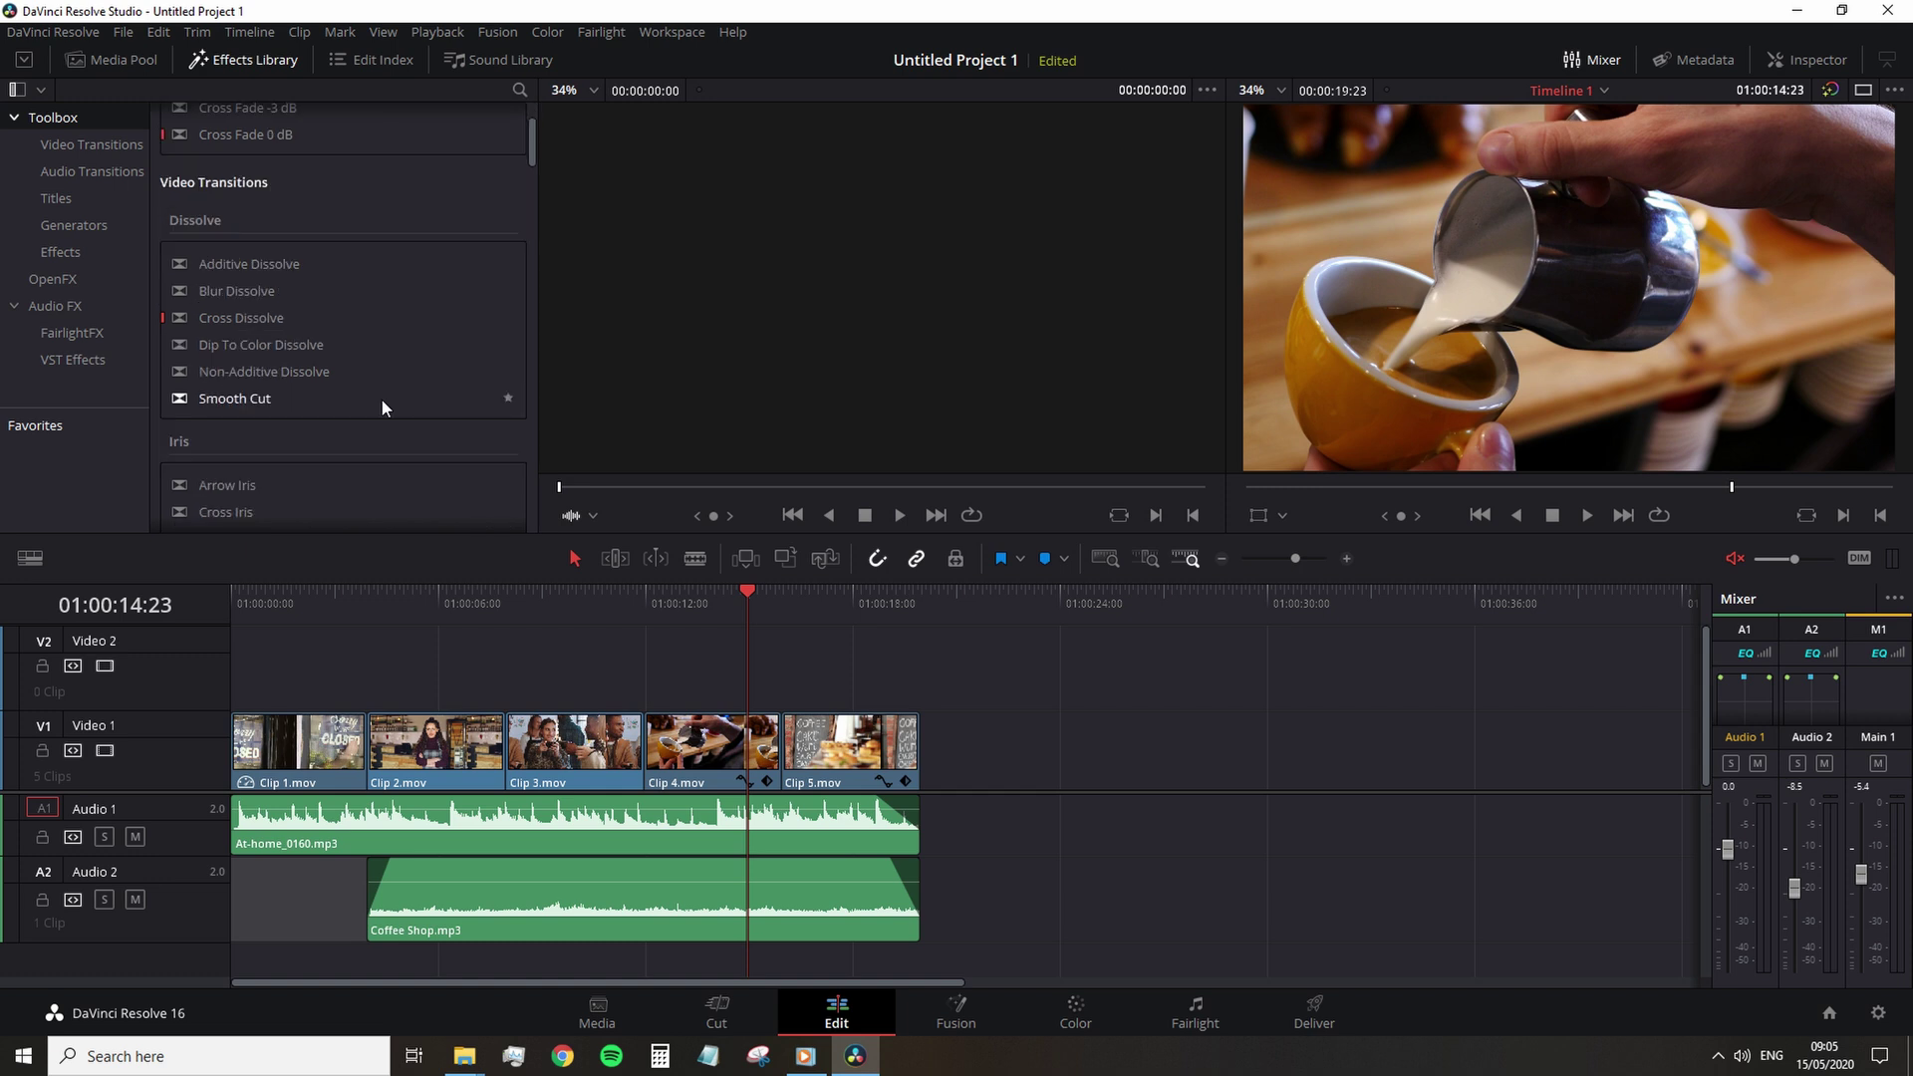
{"action": "scroll", "coordinate": [382, 398], "scroll_direction": "down", "scroll_amount": 6}
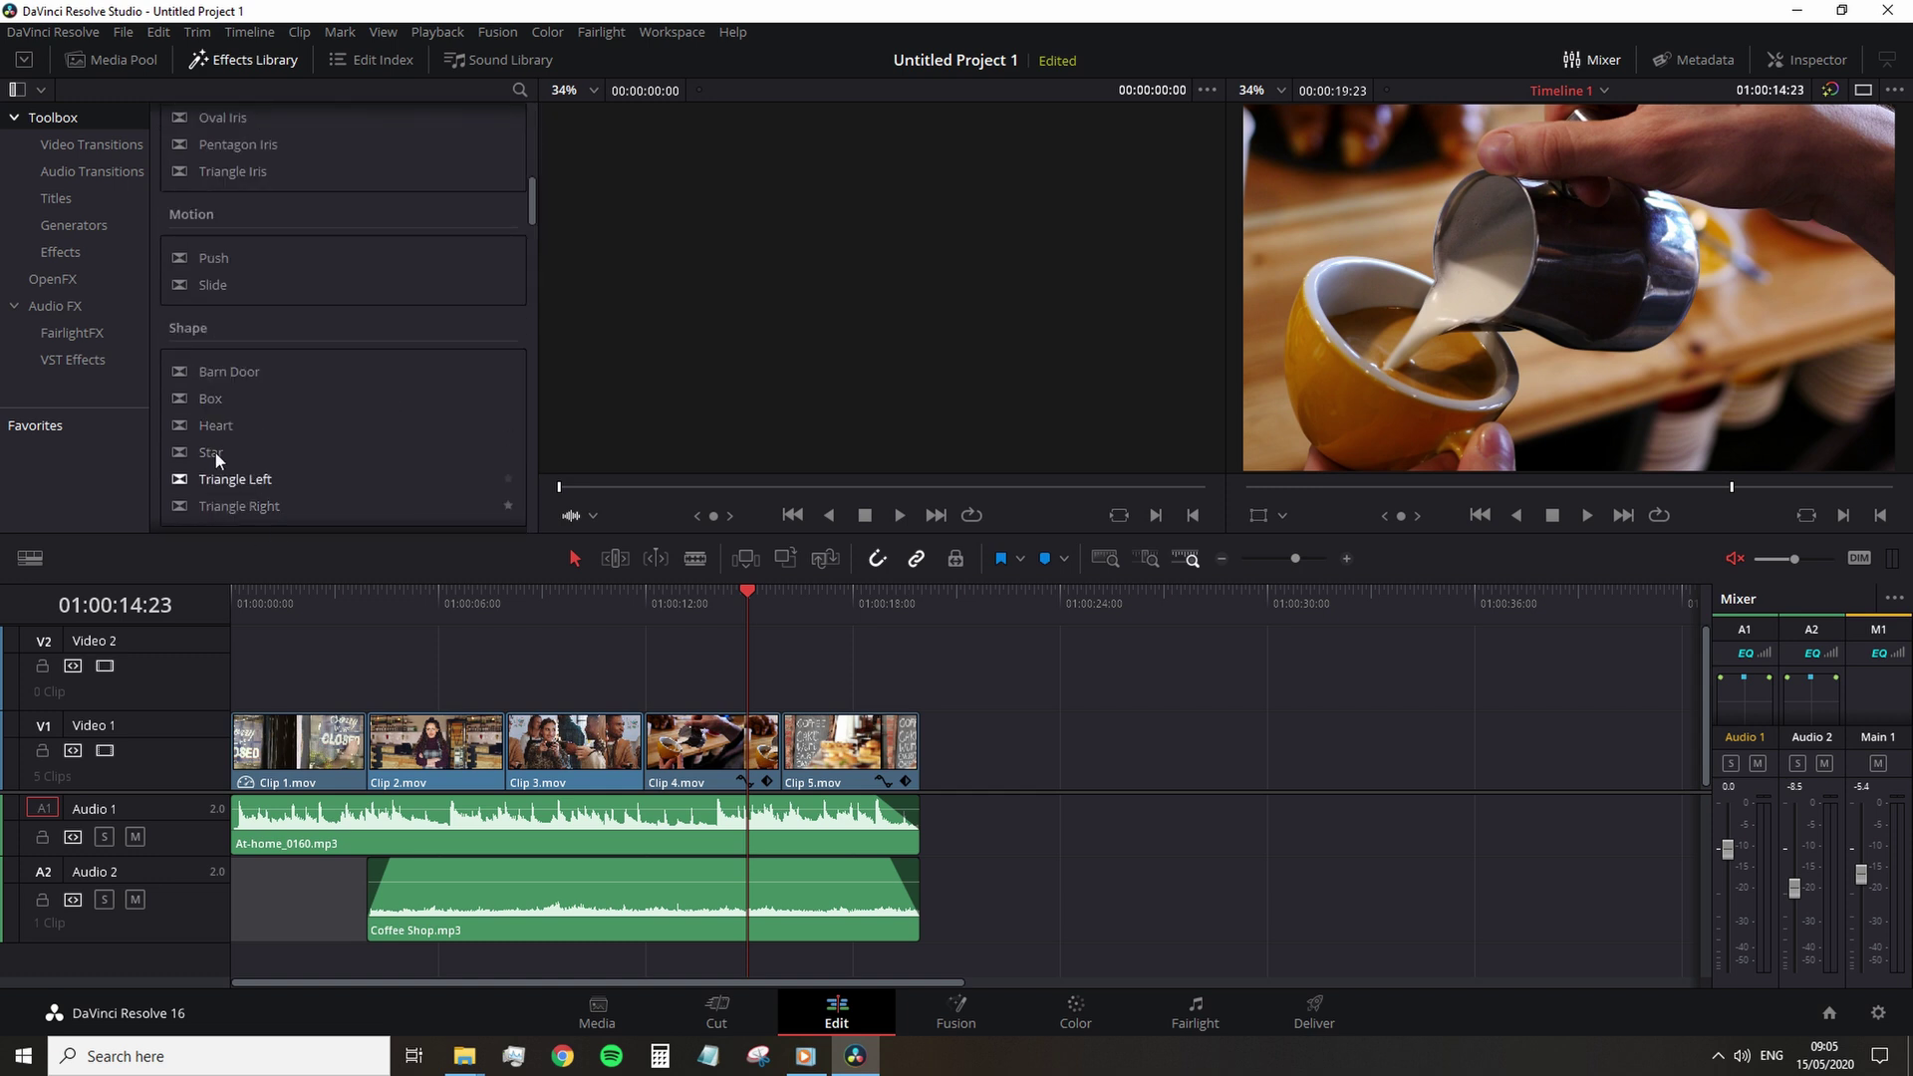
{"action": "left_click_drag", "start_coordinate": [196, 455], "coordinate": [790, 754]}
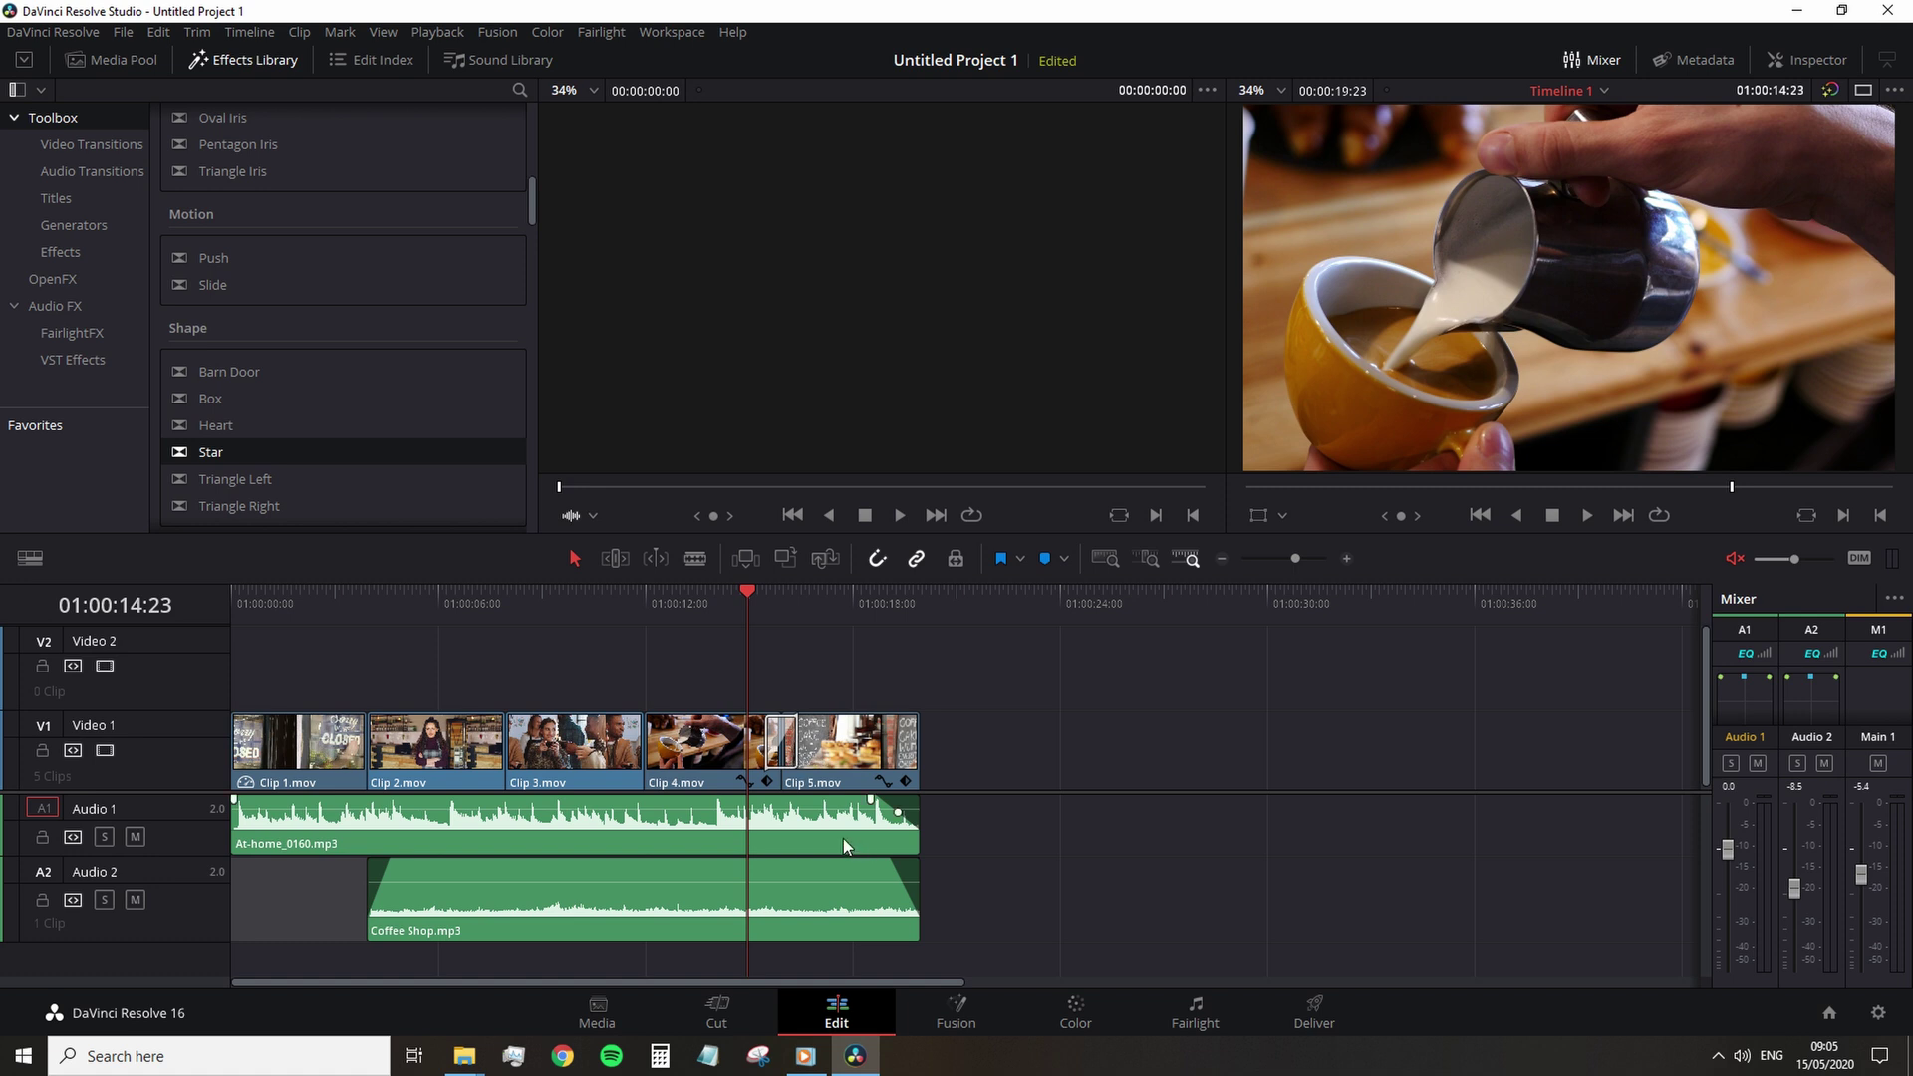
{"action": "key", "text": "space"}
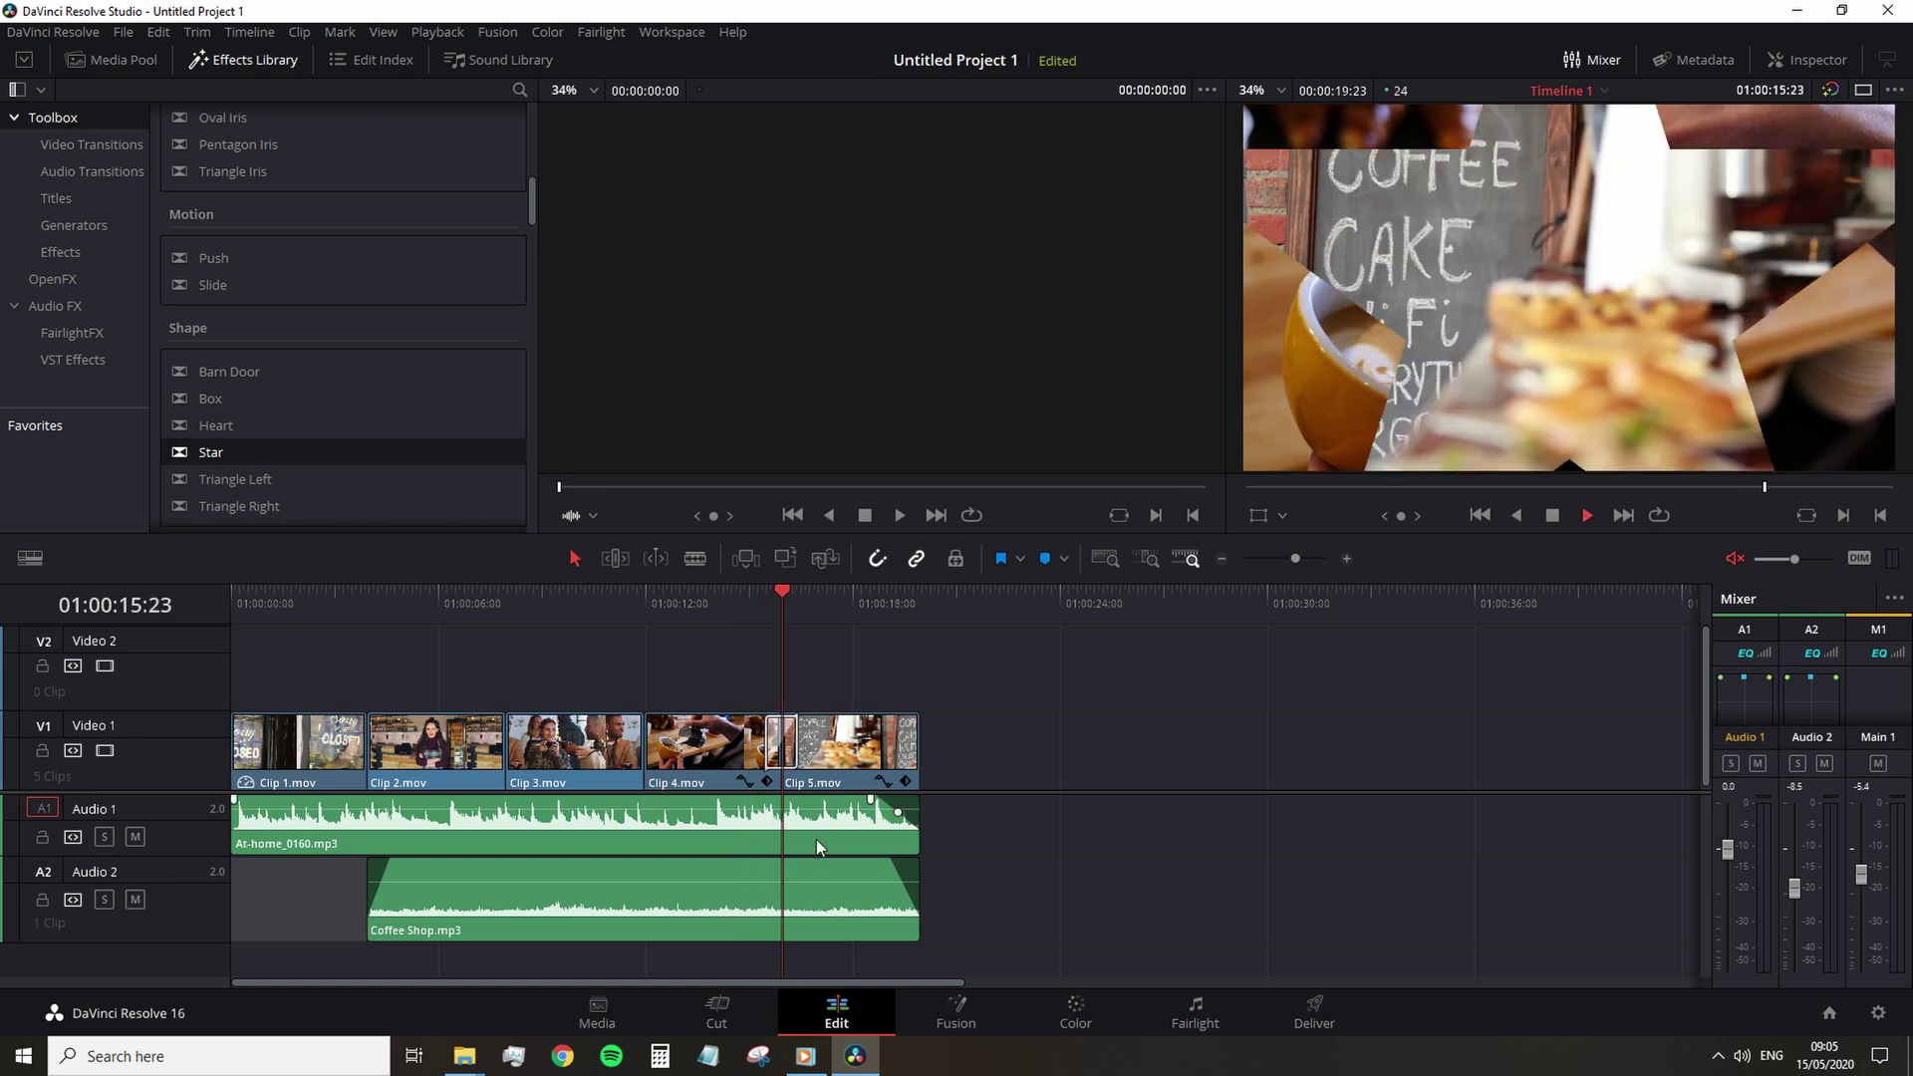
{"action": "left_click", "coordinate": [781, 602]}
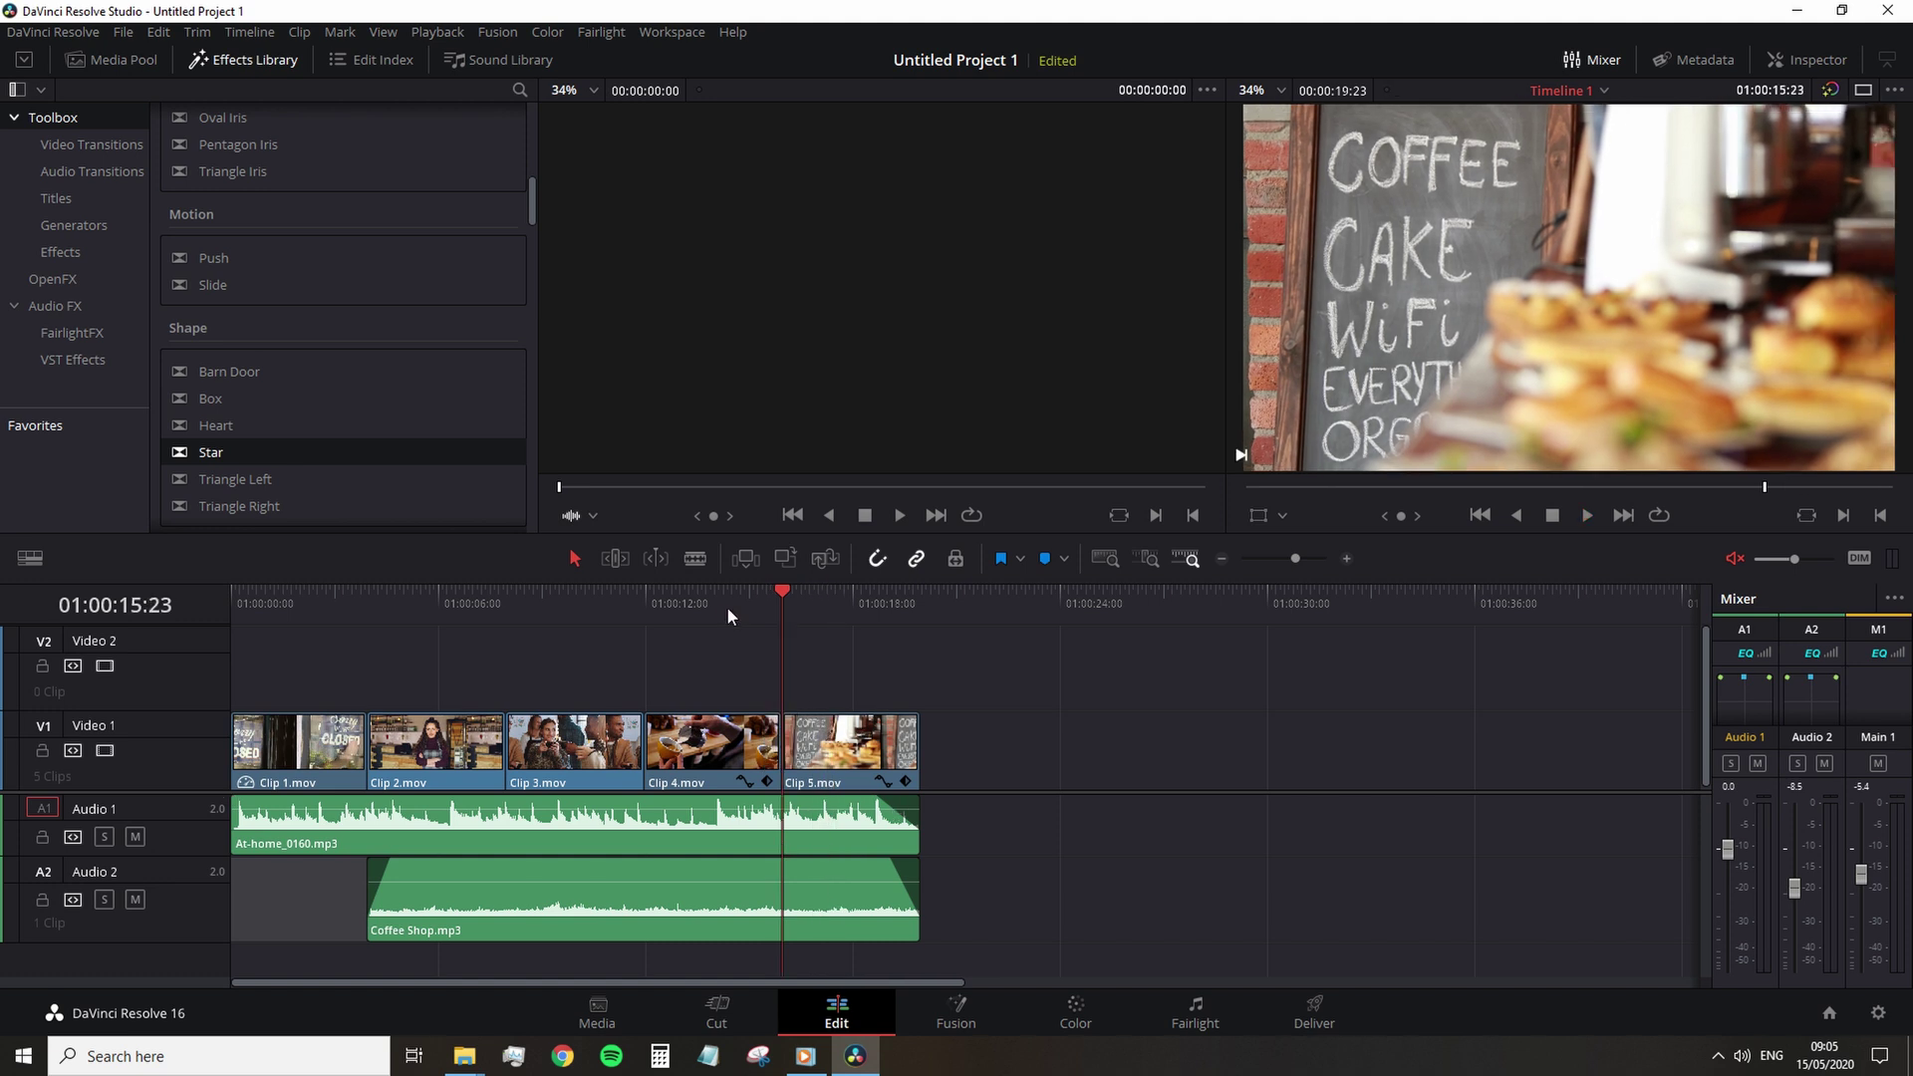
- Add a plain Text title from Titles onto Video 2 above Clip 4
{"action": "left_click", "coordinate": [55, 198]}
{"action": "scroll", "coordinate": [379, 391], "scroll_direction": "down", "scroll_amount": 2}
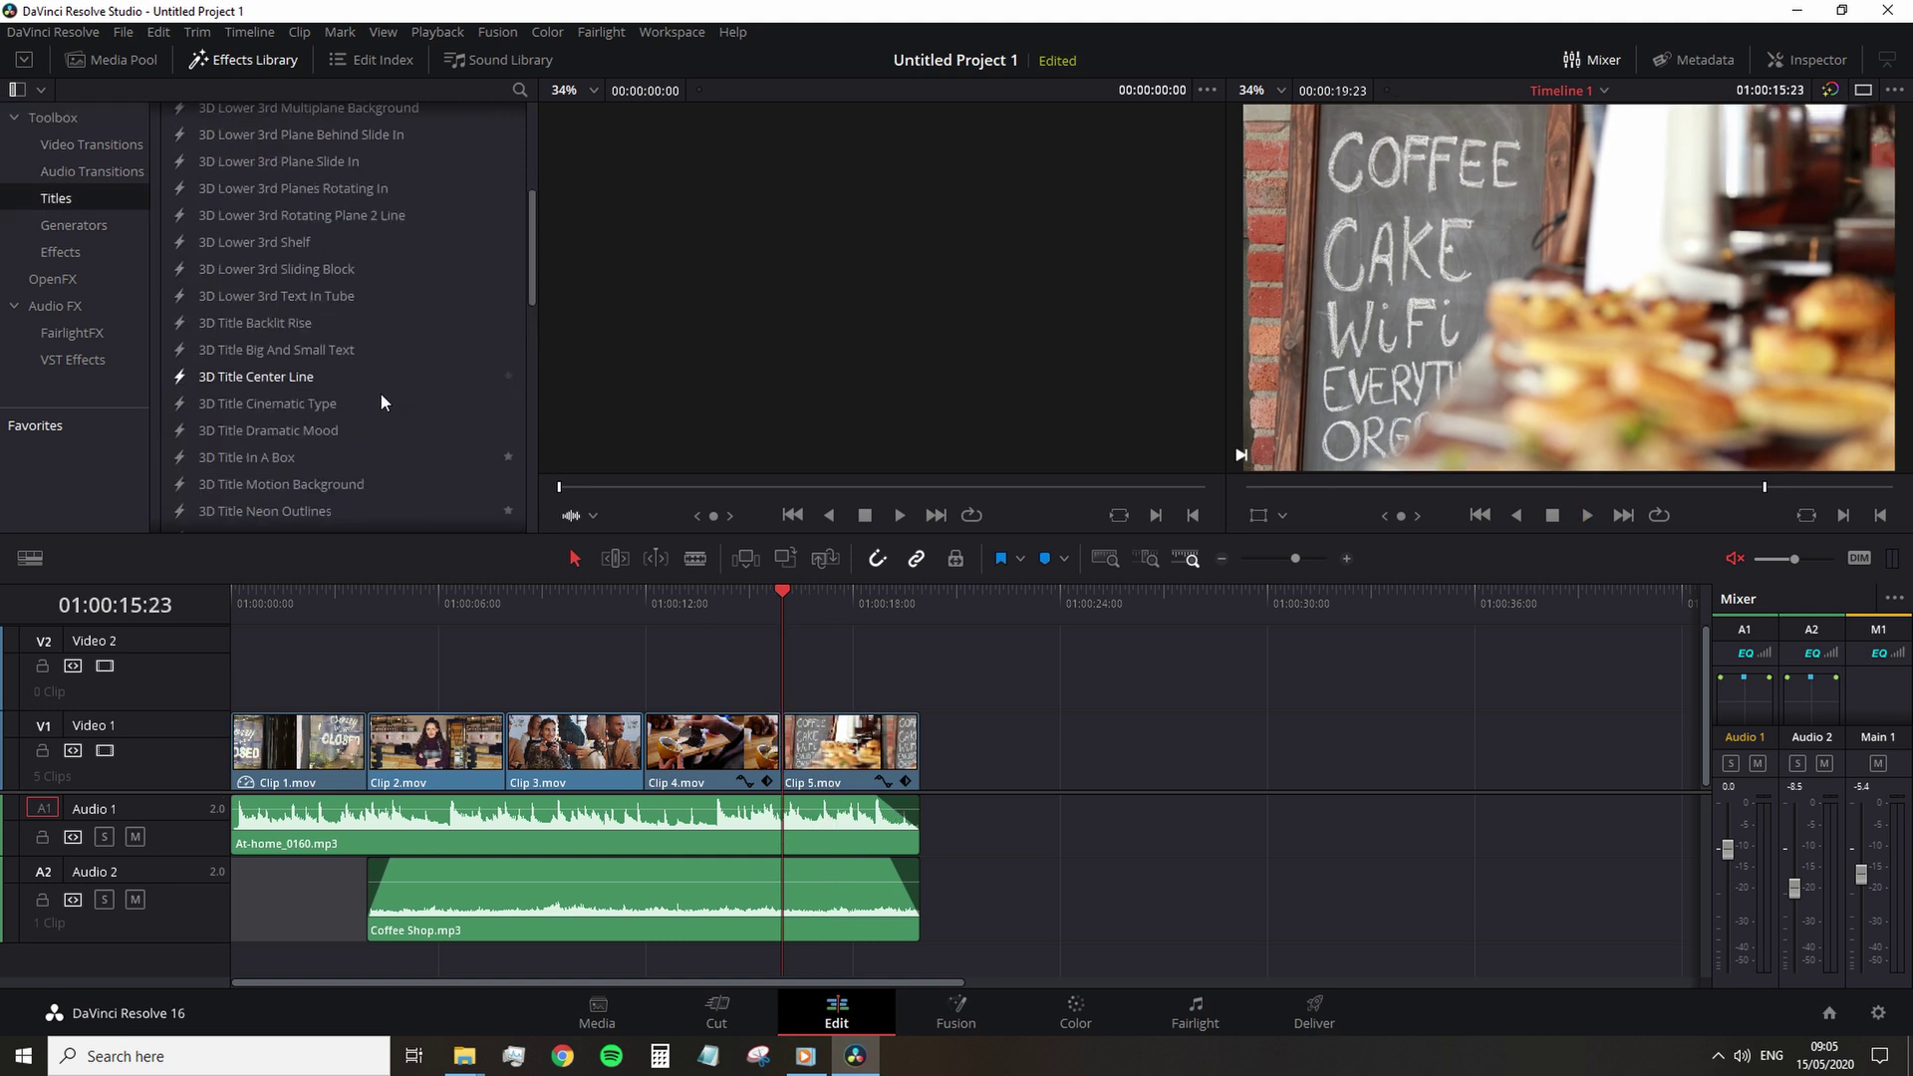
{"action": "scroll", "coordinate": [523, 283], "scroll_direction": "up", "scroll_amount": 2}
{"action": "left_click_drag", "start_coordinate": [544, 158], "coordinate": [542, 119]}
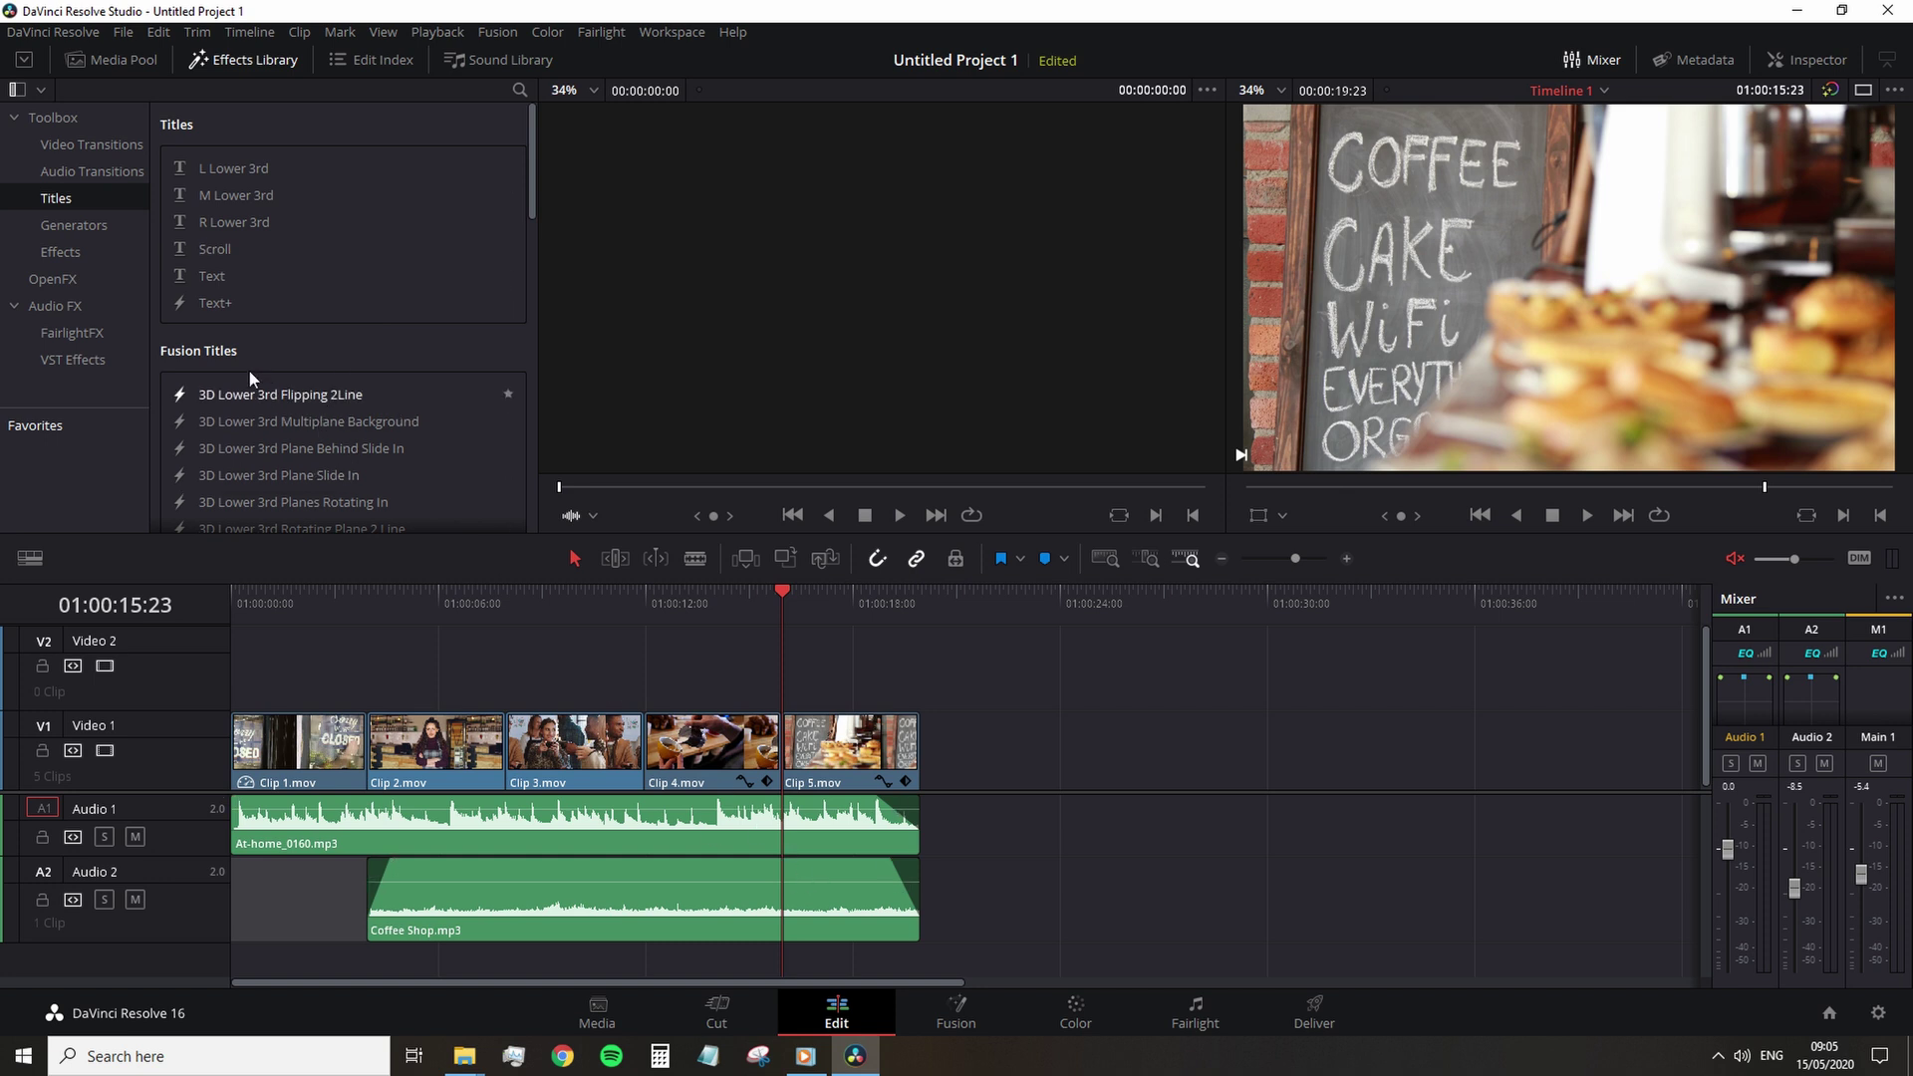
{"action": "left_click_drag", "start_coordinate": [213, 278], "coordinate": [659, 677]}
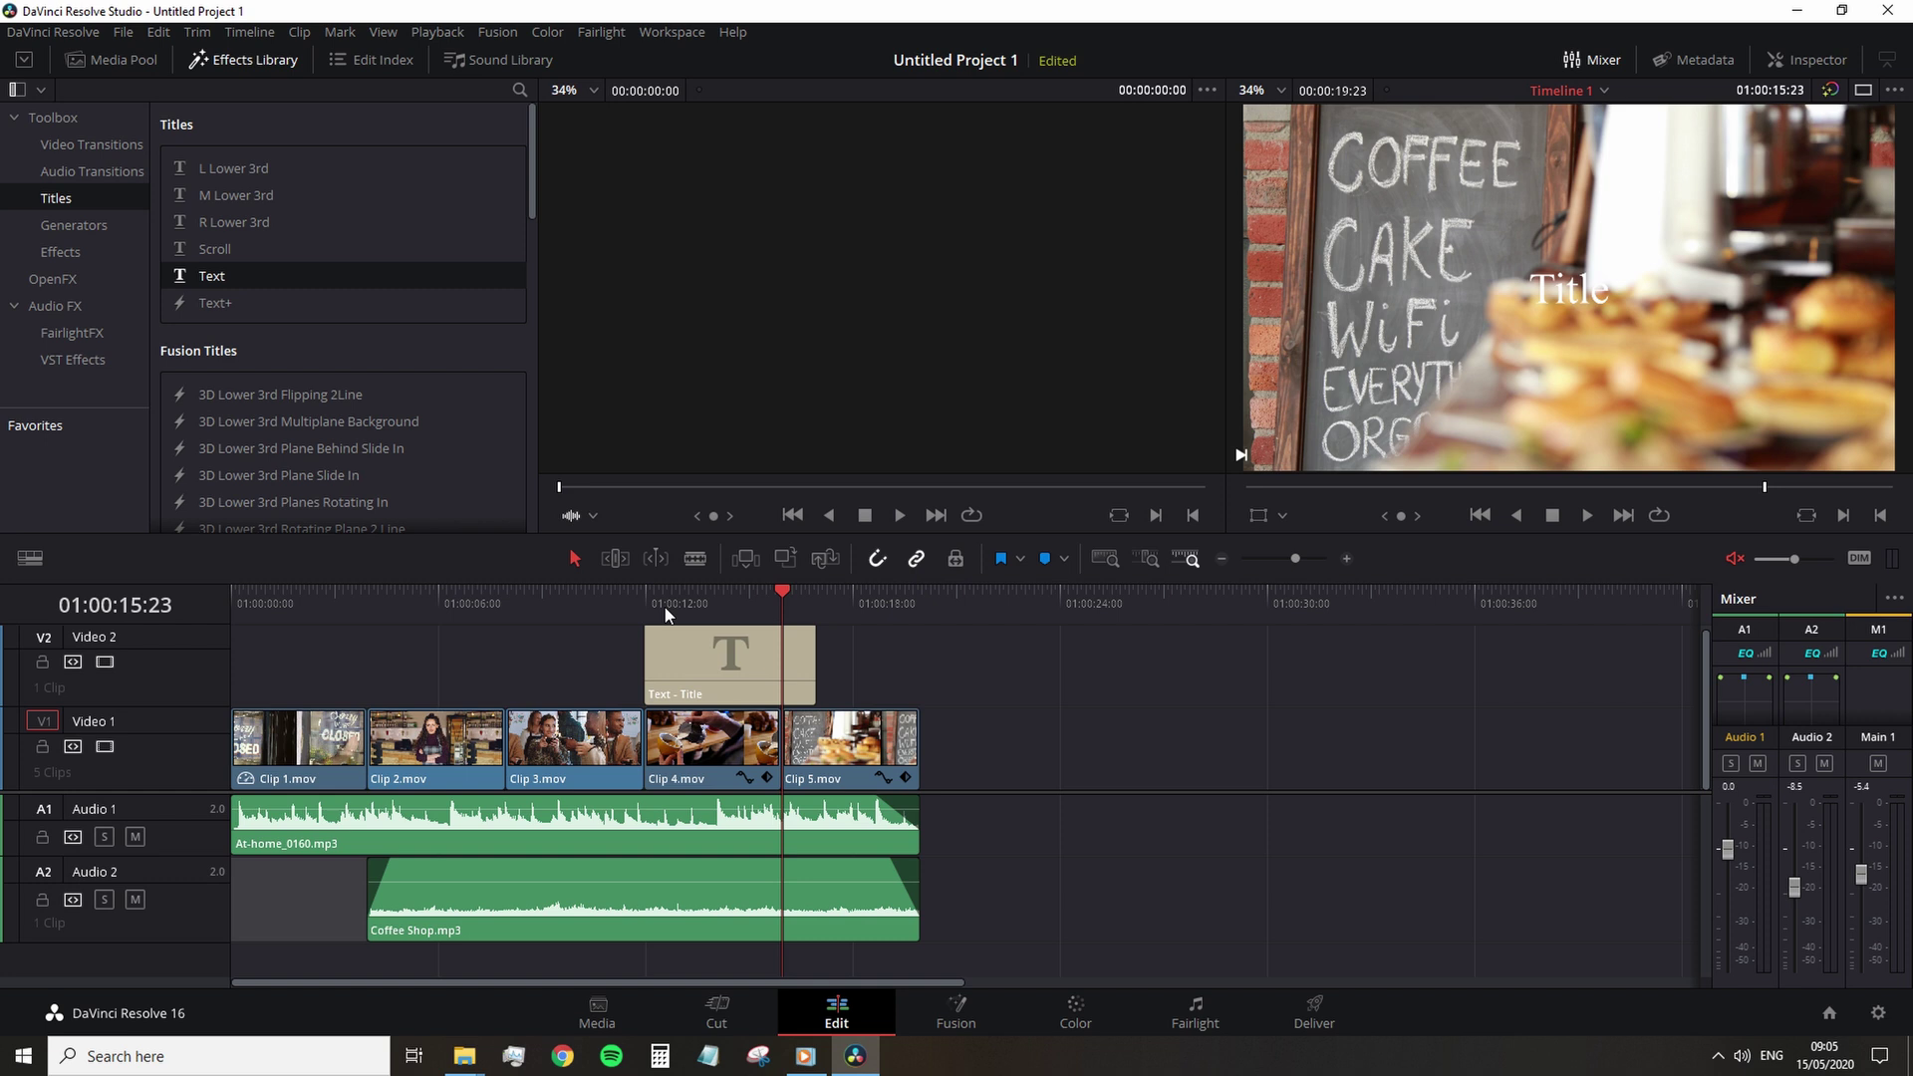
- Move the Text title left so it starts over Clip 2
{"action": "left_click", "coordinate": [671, 601]}
{"action": "left_click", "coordinate": [737, 673]}
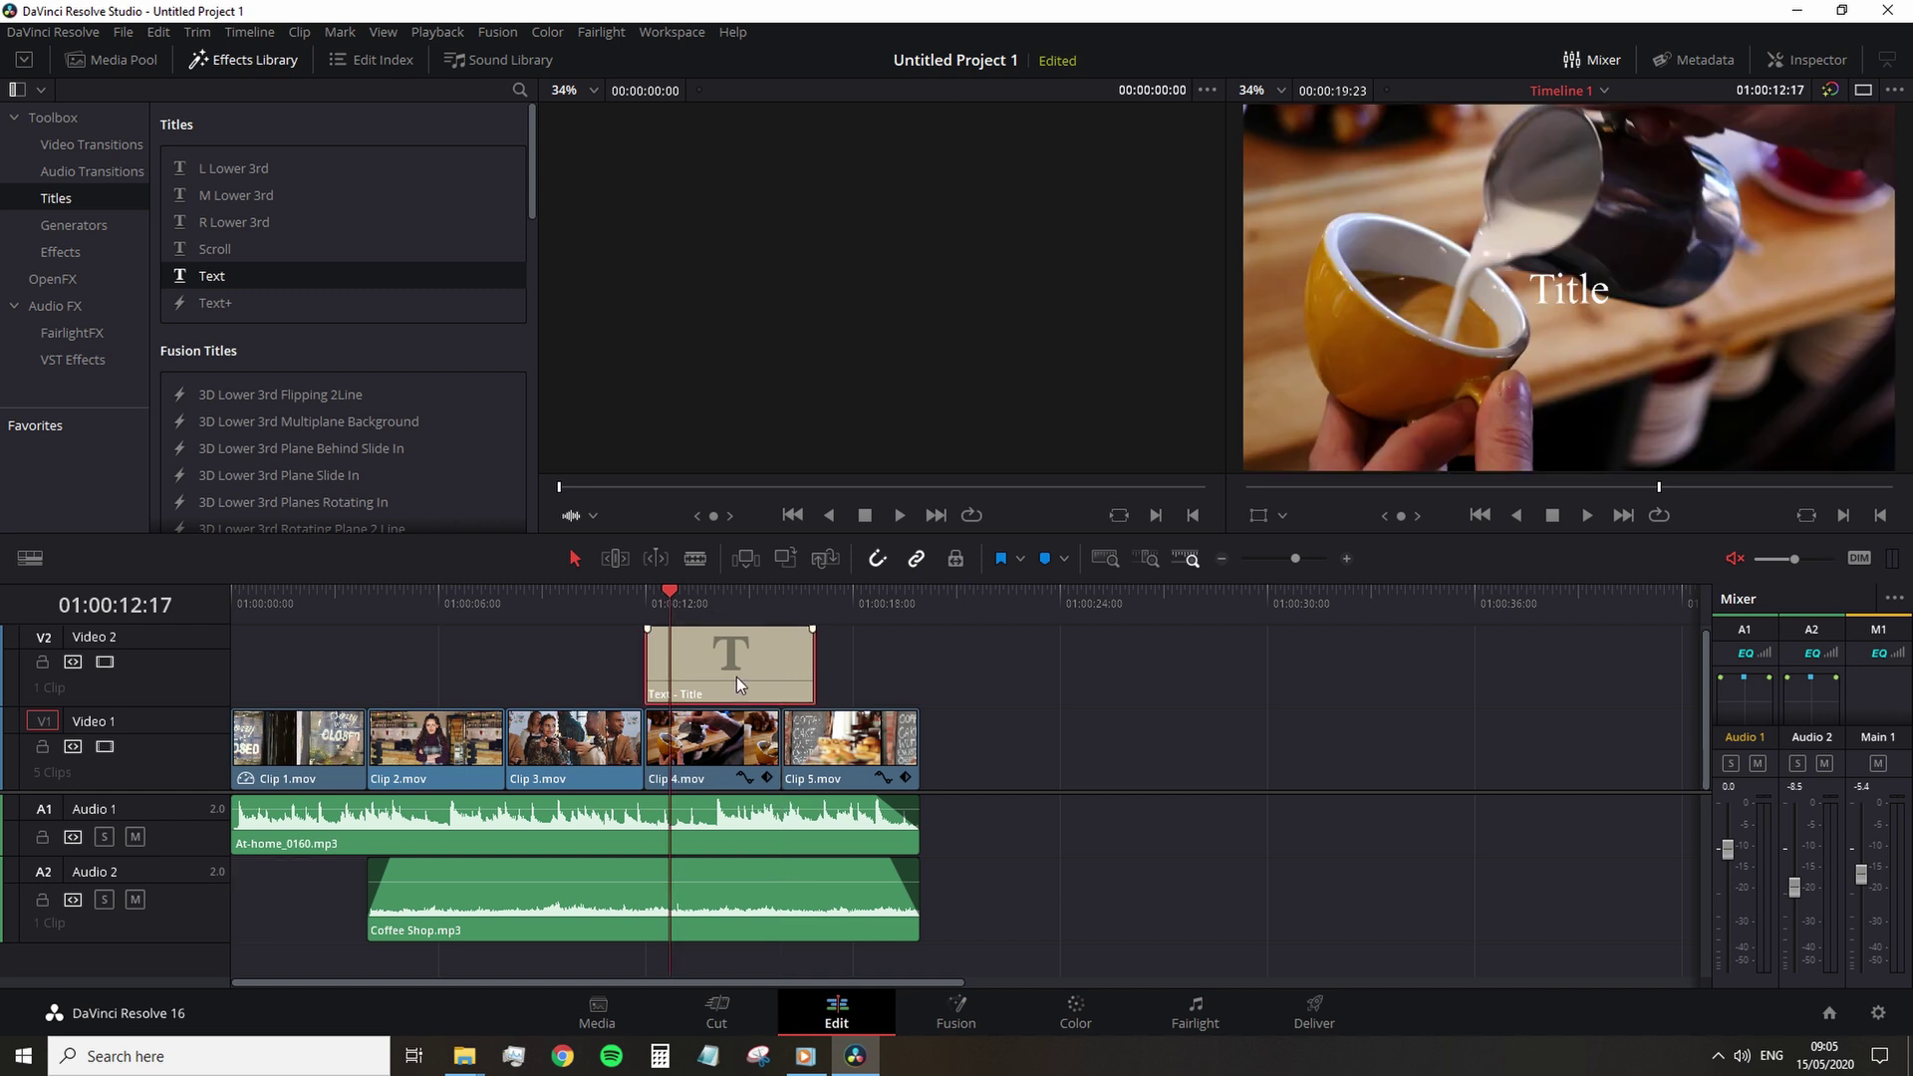
{"action": "left_click", "coordinate": [704, 602]}
{"action": "left_click", "coordinate": [707, 601]}
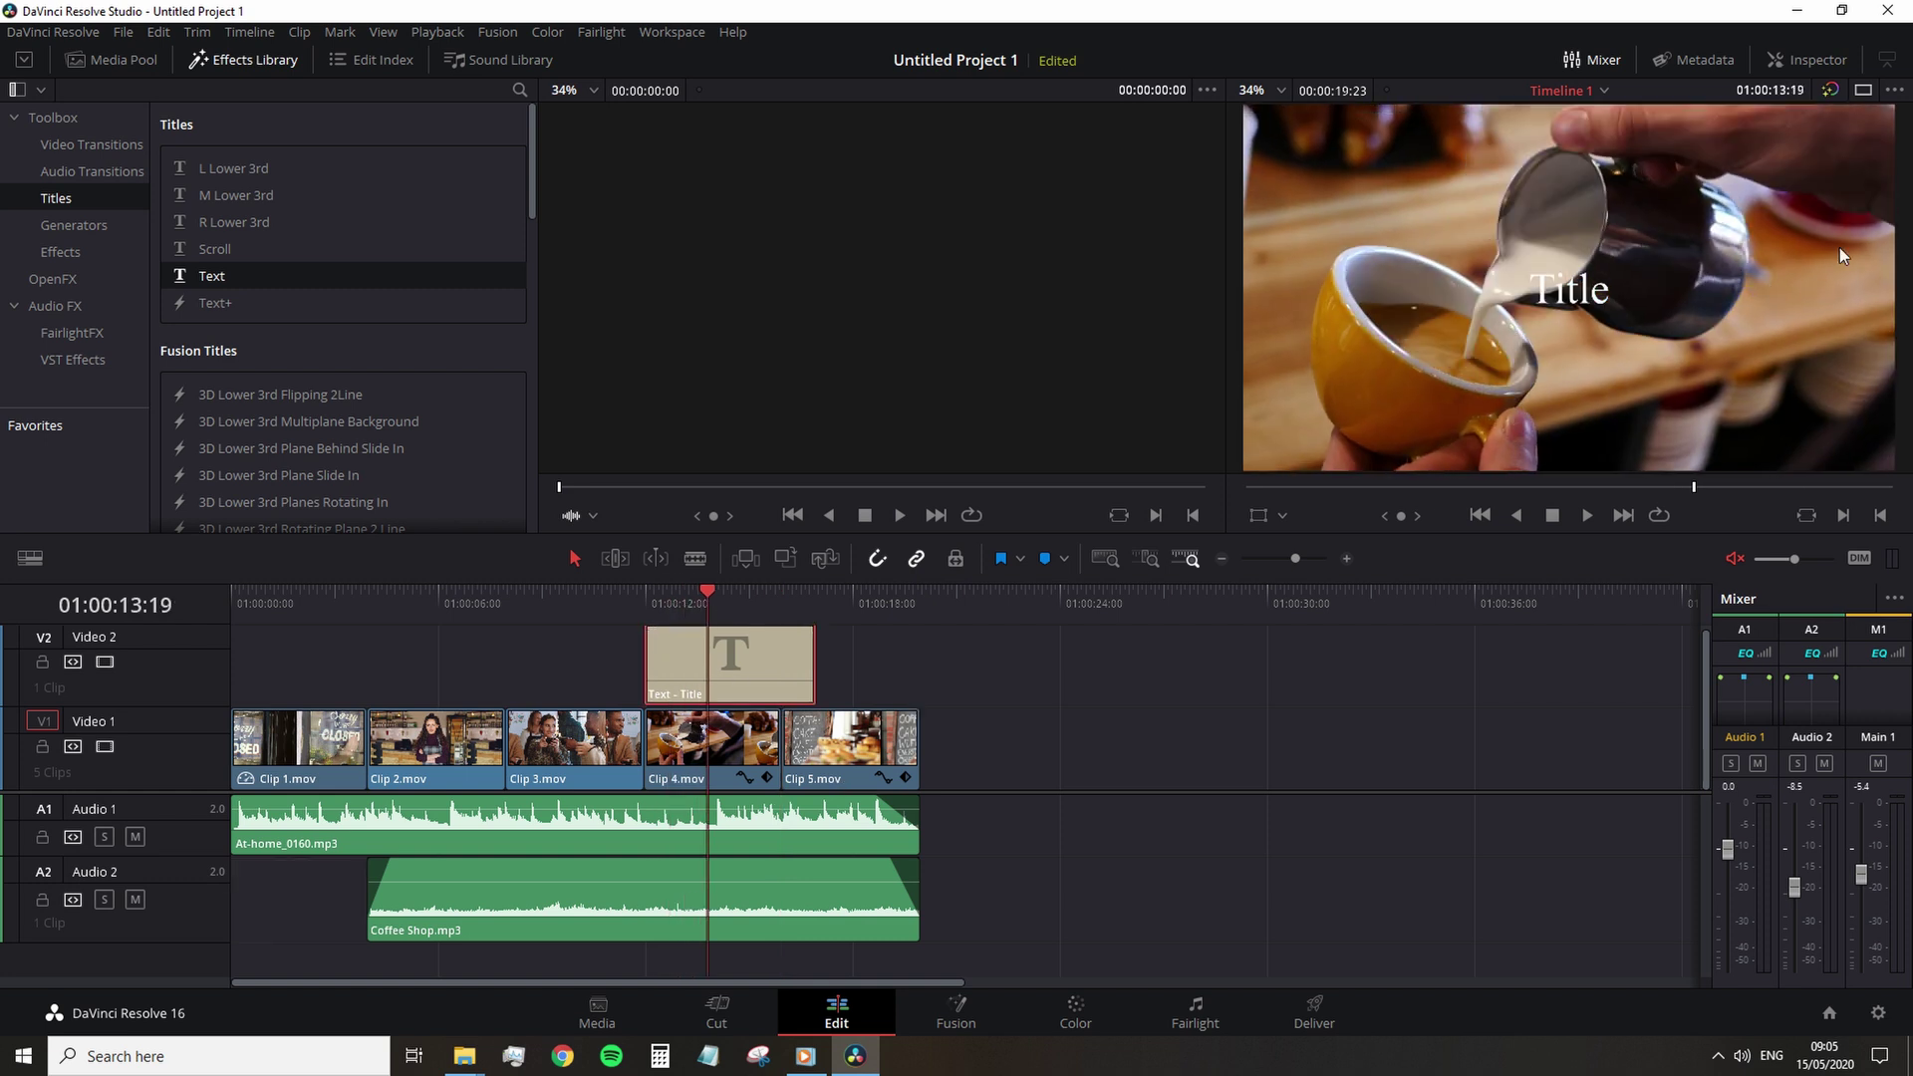
{"action": "left_click_drag", "start_coordinate": [750, 666], "coordinate": [475, 673]}
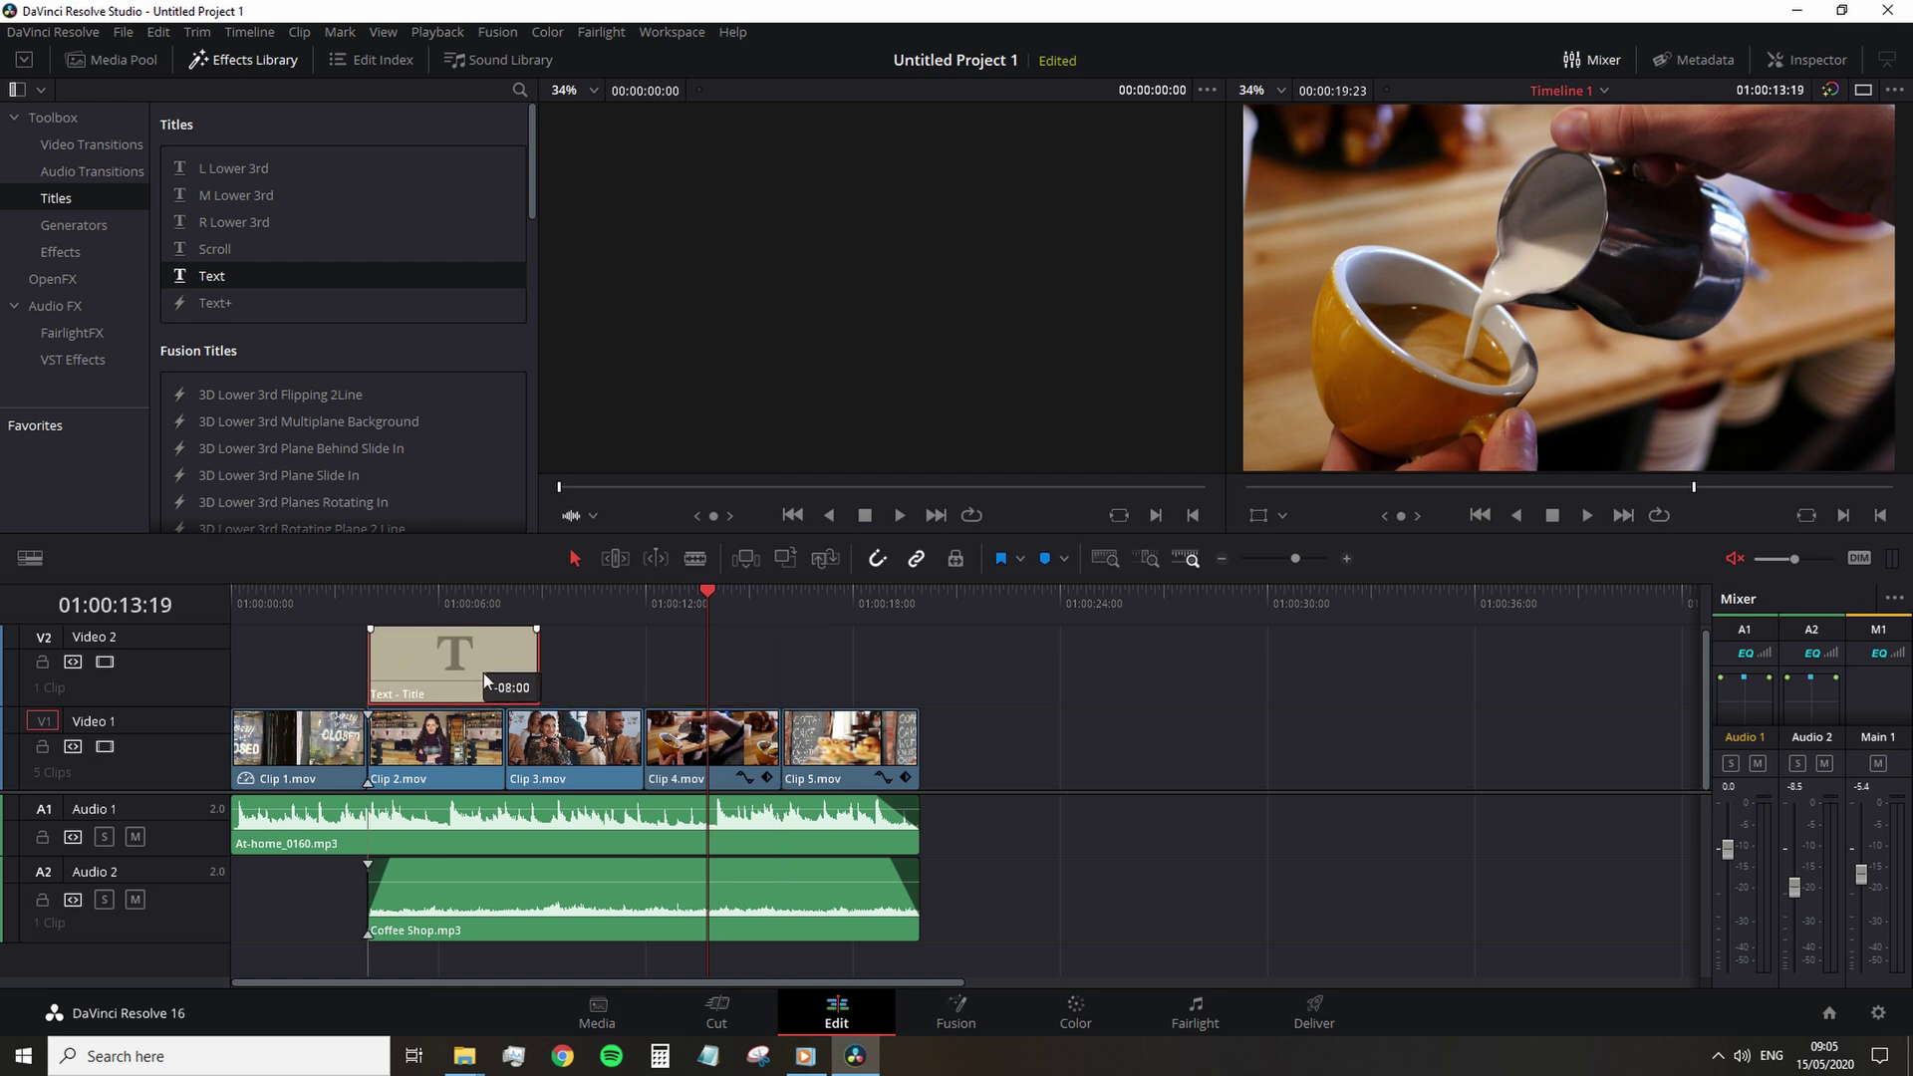
{"action": "left_click", "coordinate": [433, 603]}
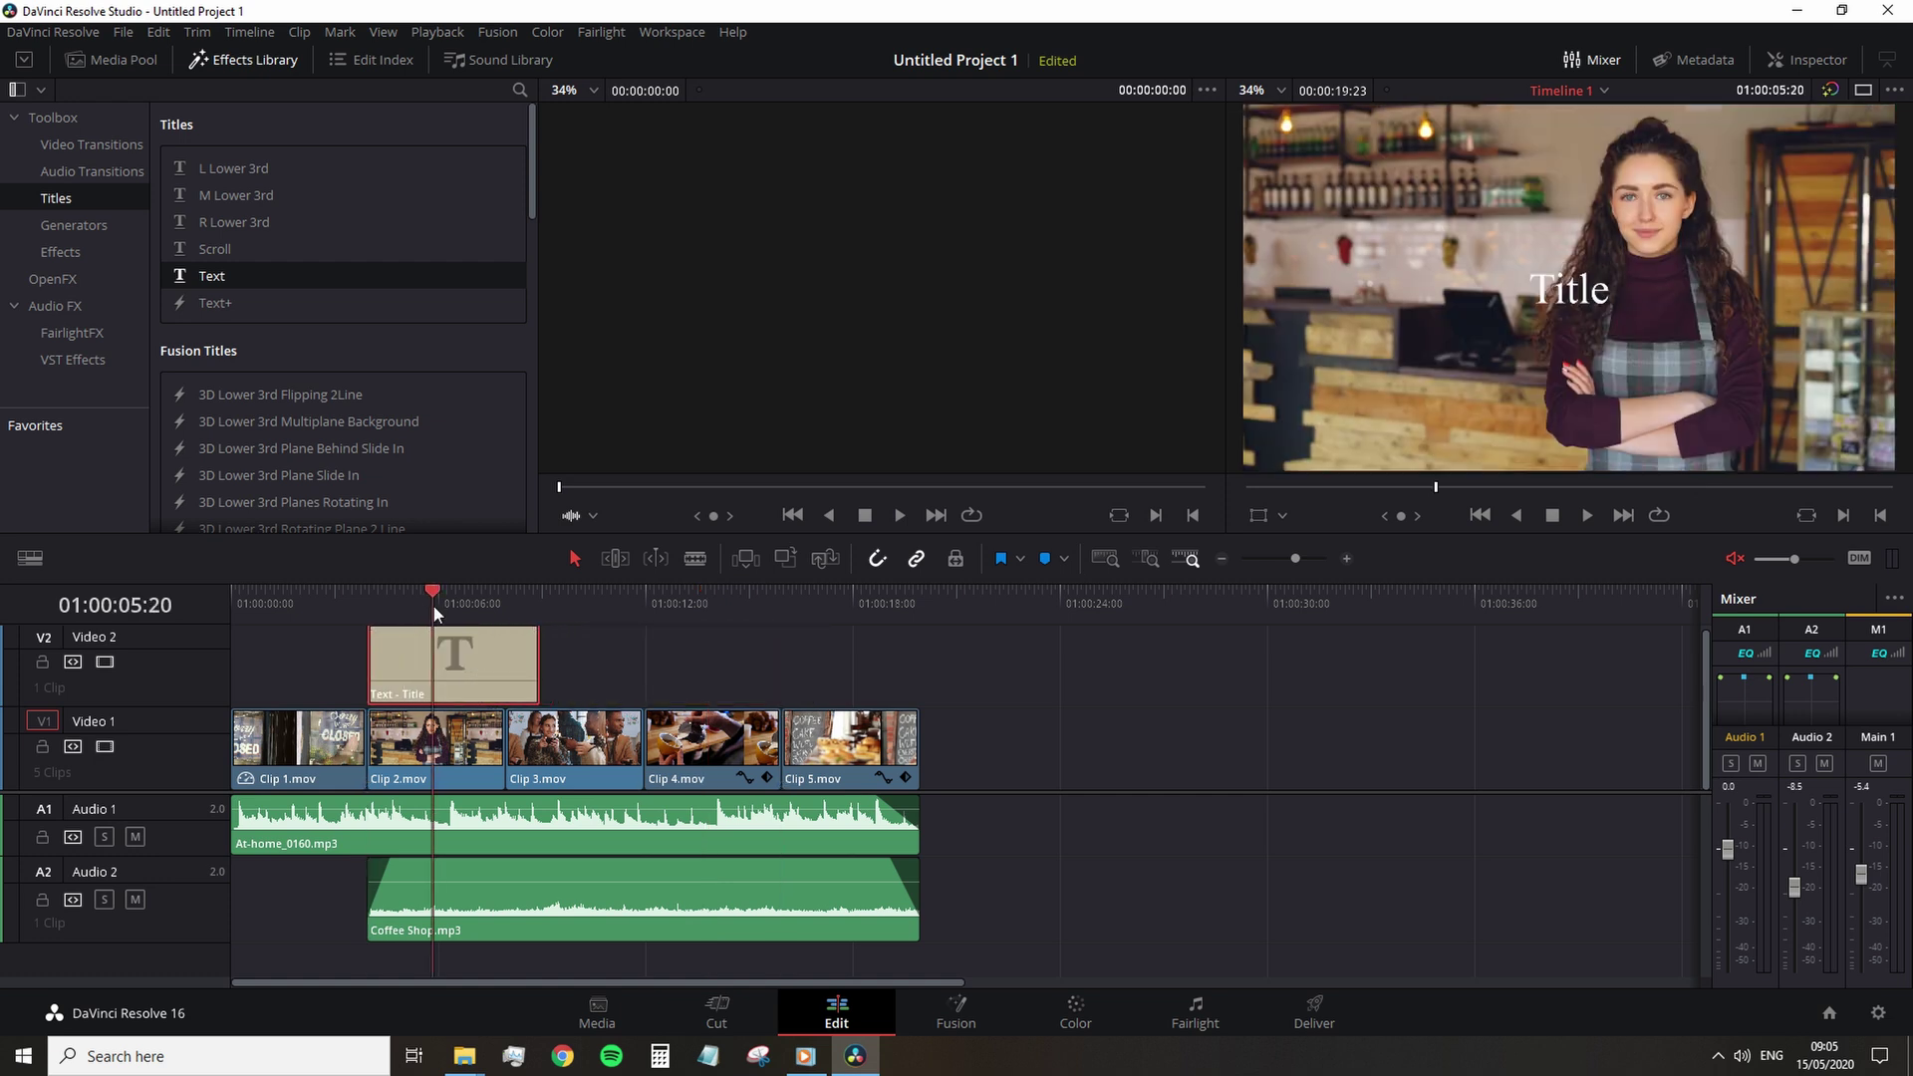
- Show the title's text properties, preview it, and shorten the title clip's end
{"action": "left_click", "coordinate": [1807, 58]}
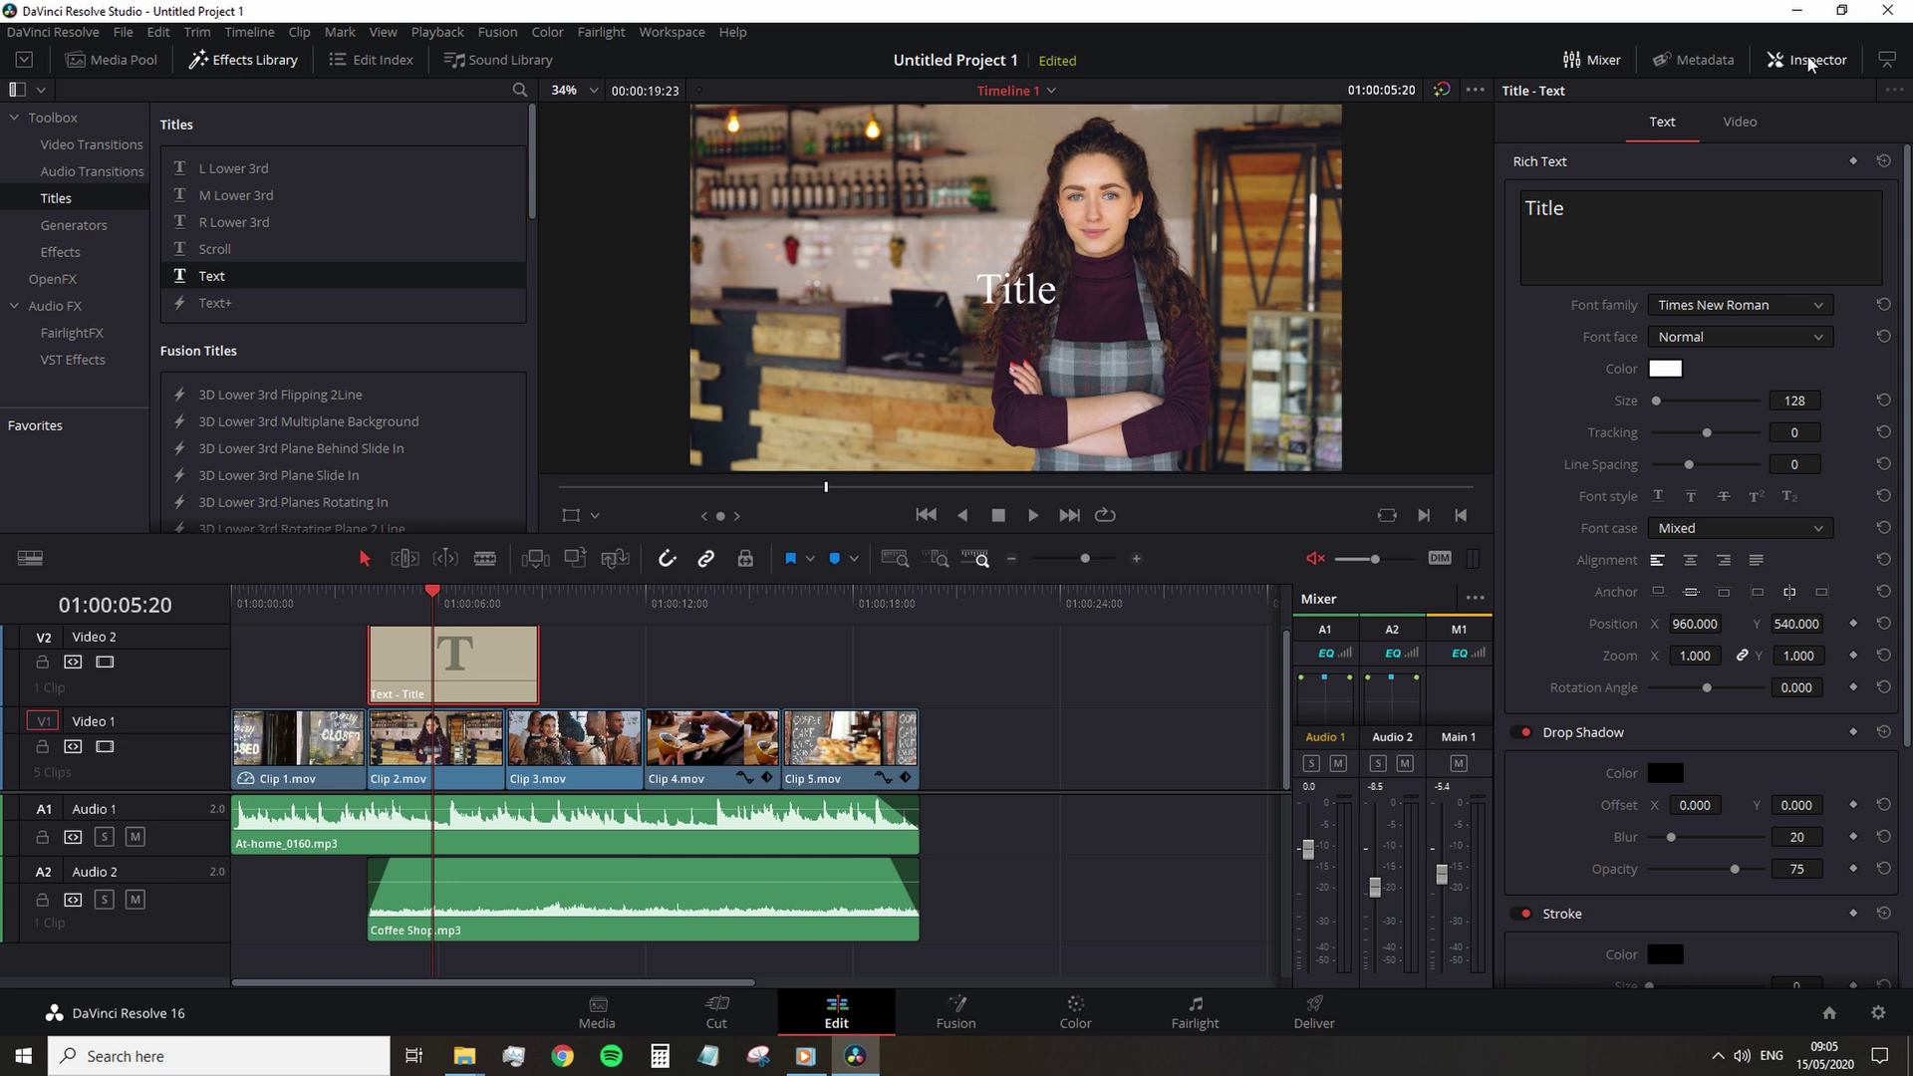
{"action": "left_click", "coordinate": [503, 603]}
{"action": "key", "text": "space"}
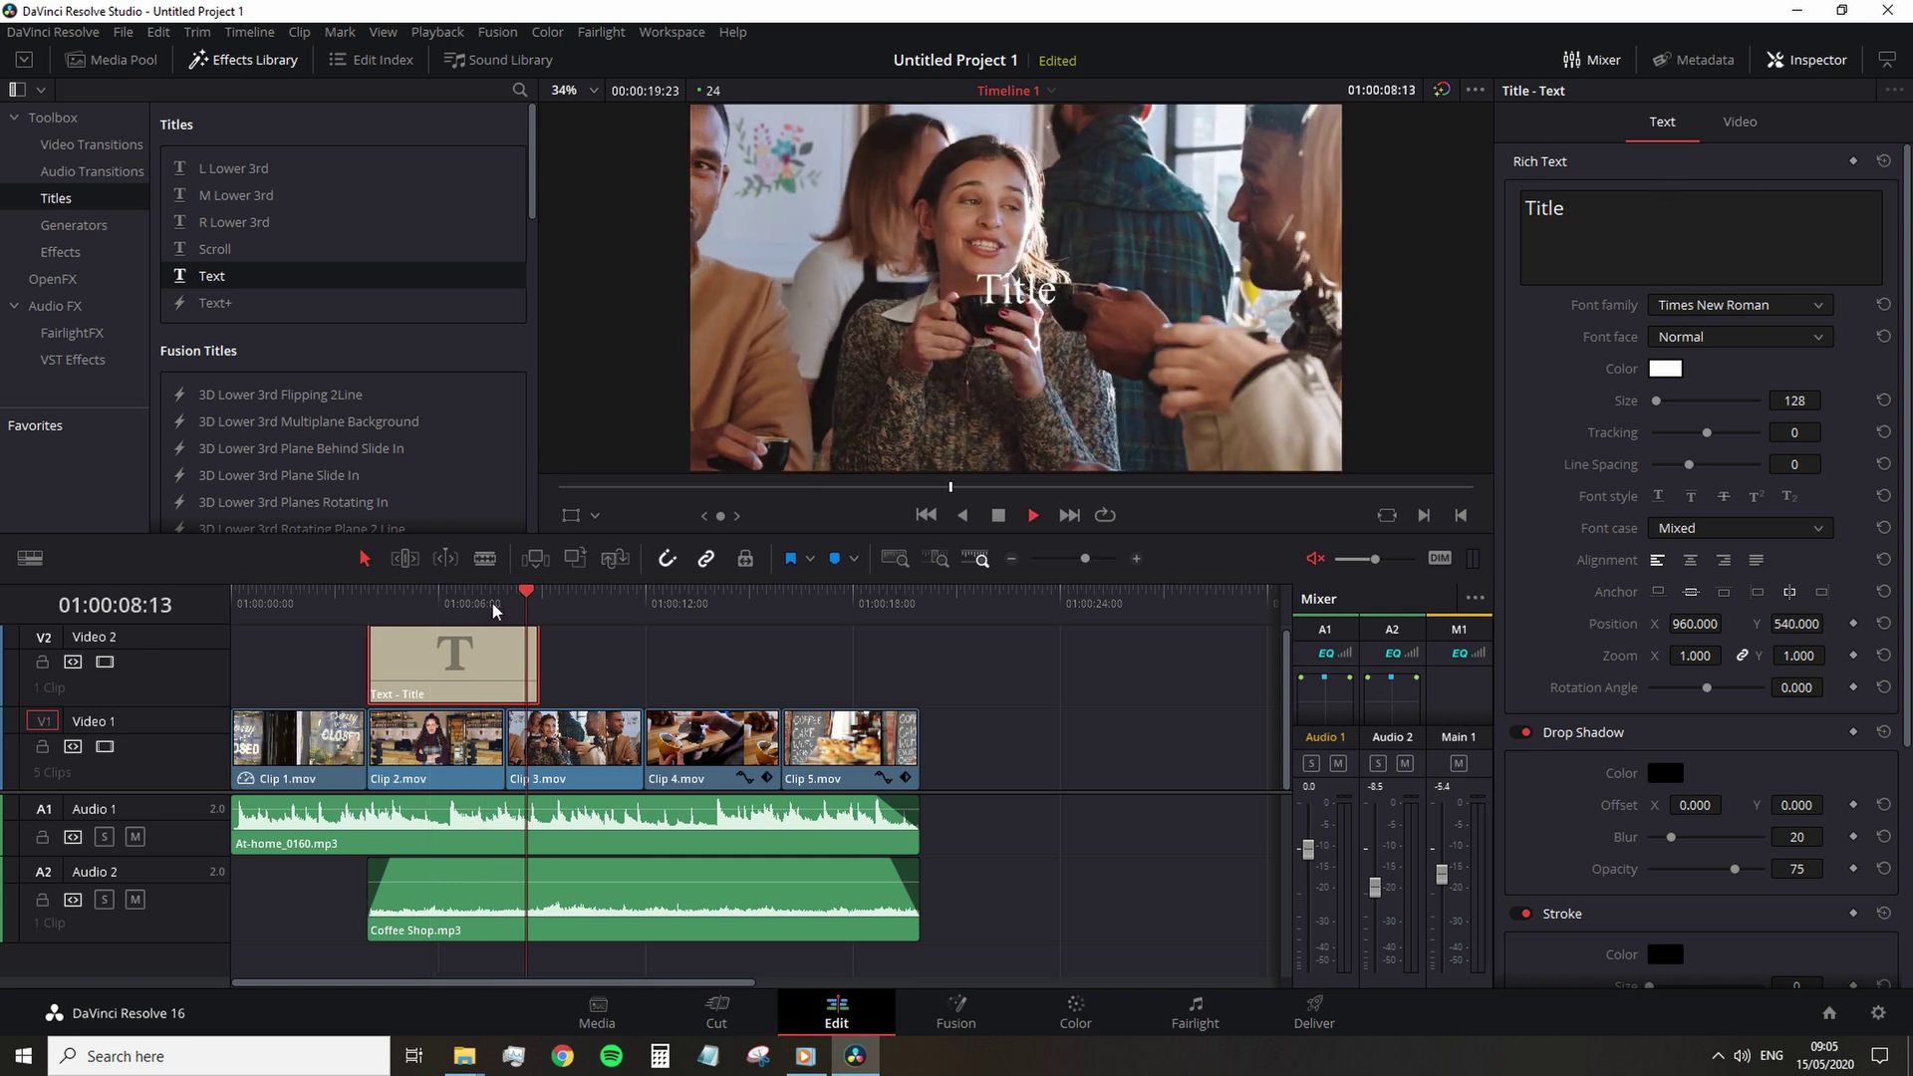
{"action": "key", "text": "space"}
{"action": "left_click", "coordinate": [487, 604]}
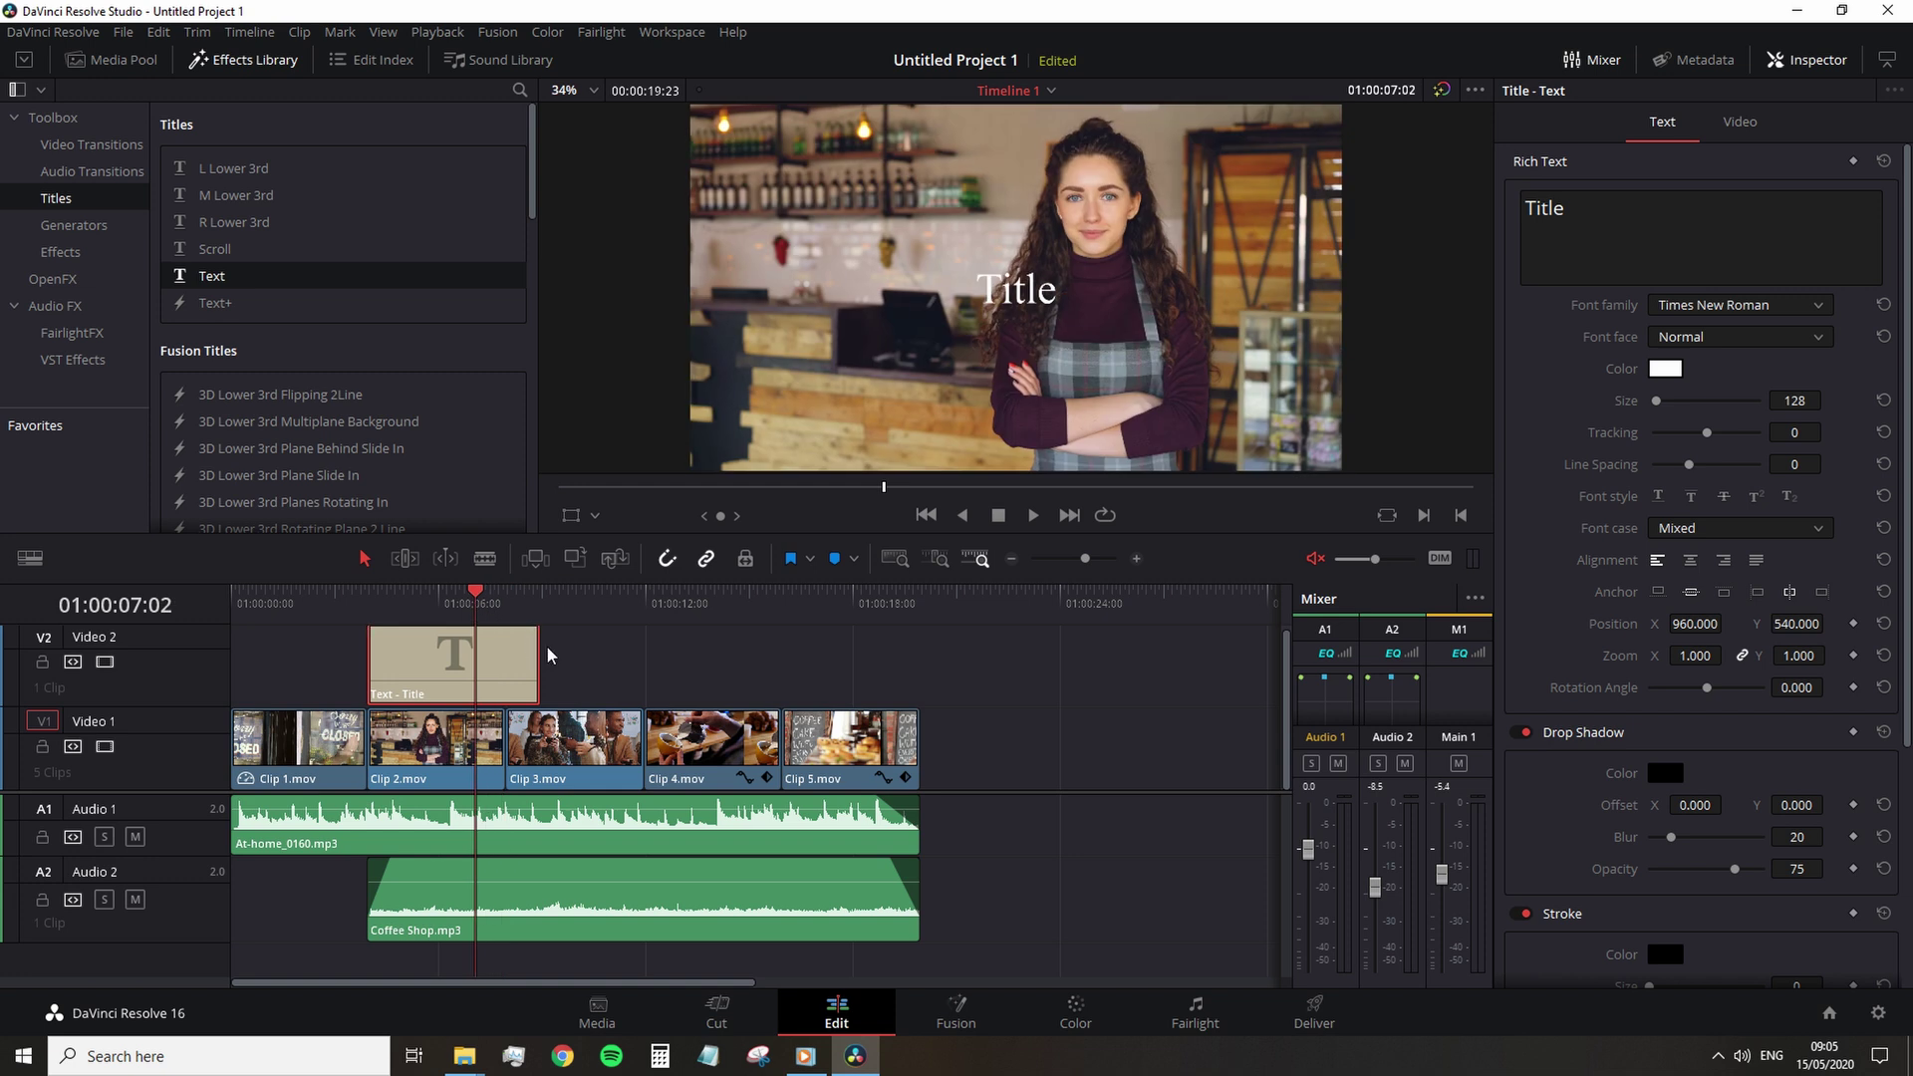
{"action": "left_click_drag", "start_coordinate": [536, 664], "coordinate": [504, 664]}
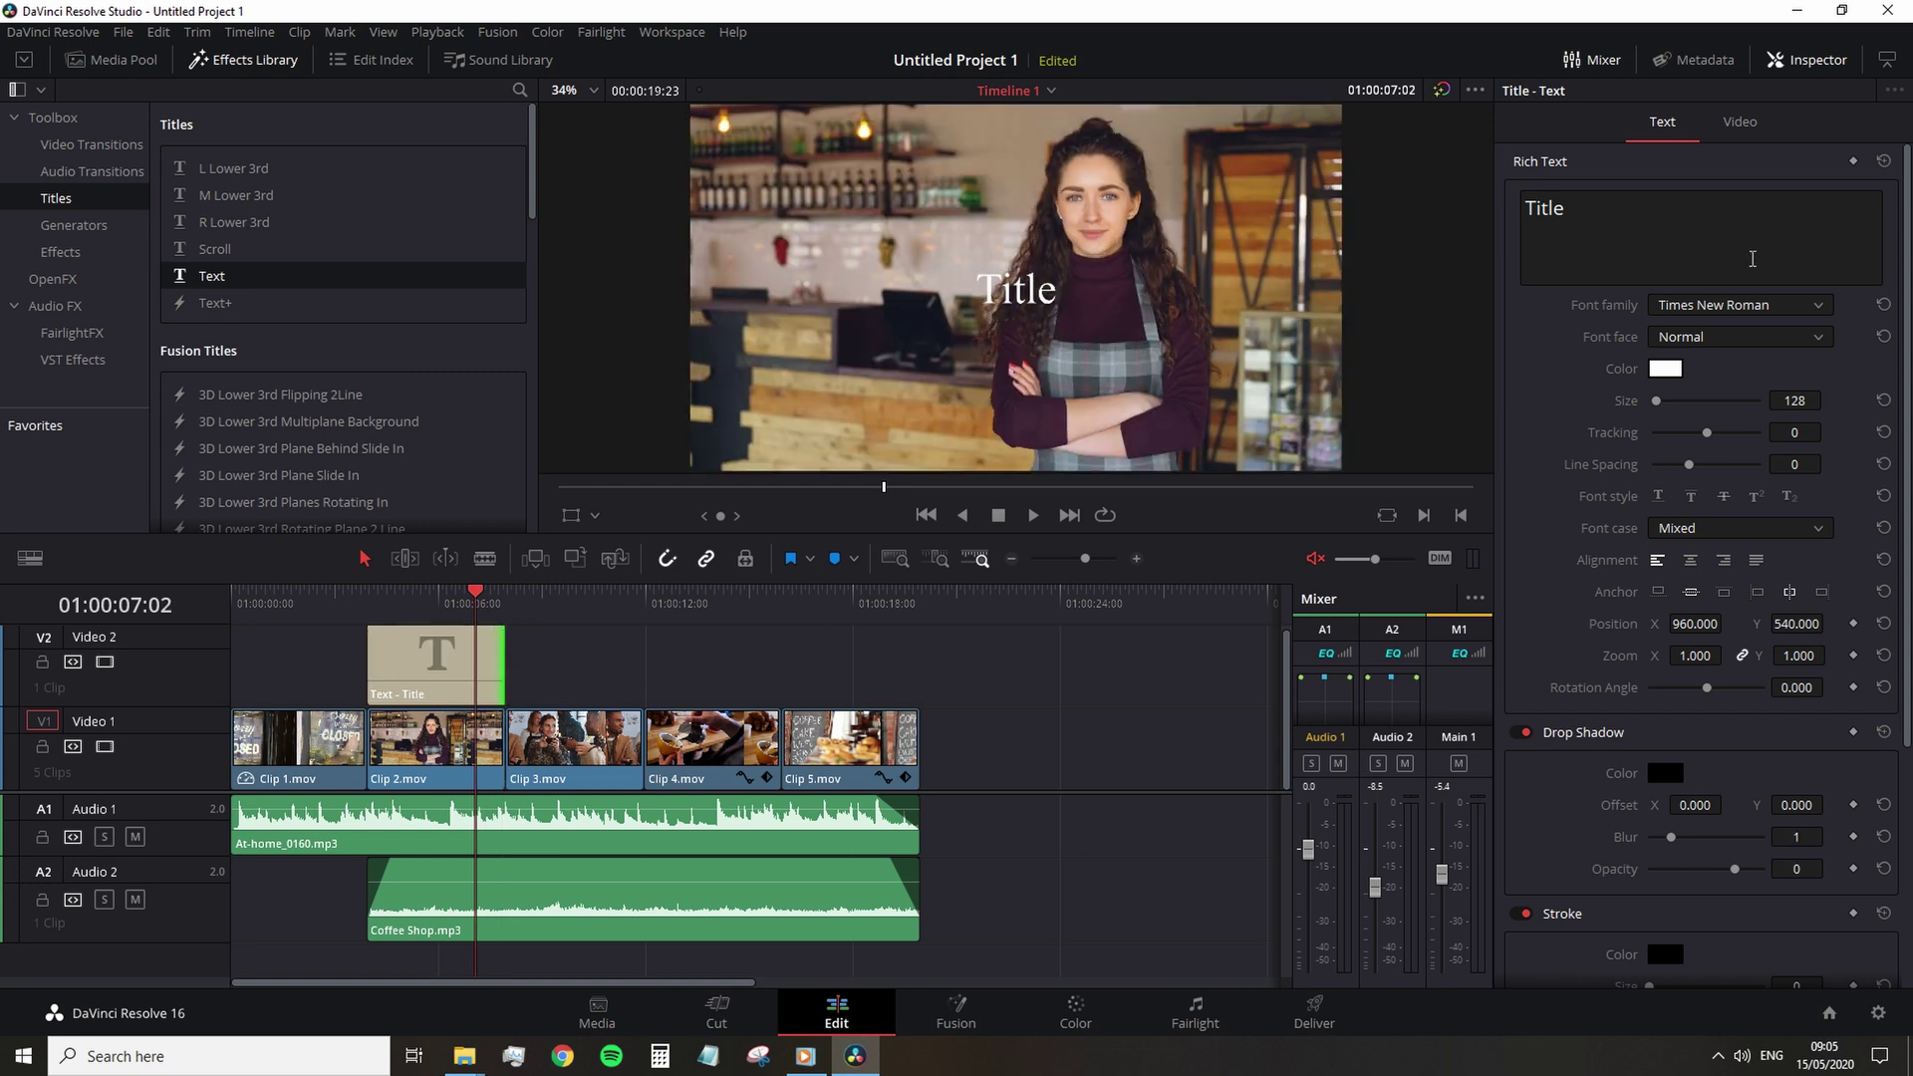
- Replace the title text with 'Opening Hours' and colour it cyan
{"action": "left_click_drag", "start_coordinate": [1752, 258], "coordinate": [1373, 203]}
{"action": "type", "text": "Opening Hours"}
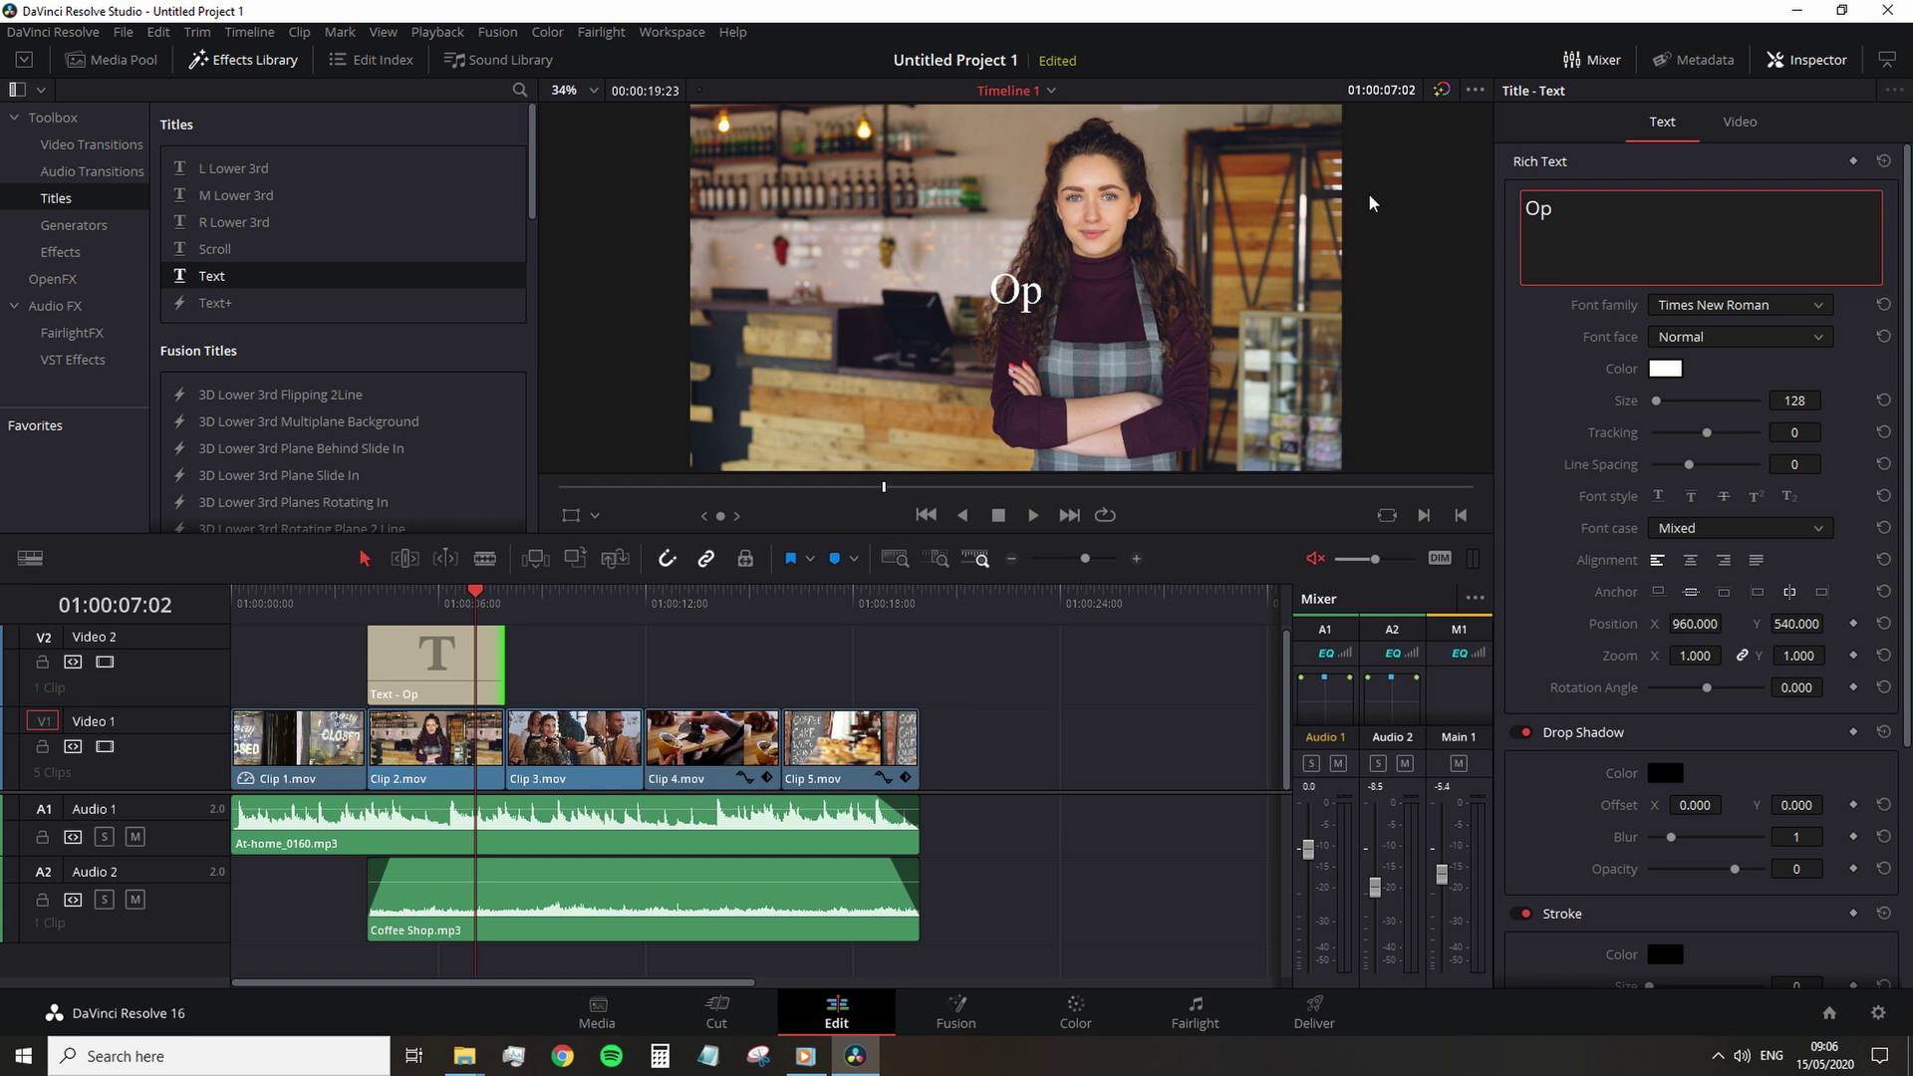
{"action": "left_click", "coordinate": [1678, 370]}
{"action": "left_click_drag", "start_coordinate": [1028, 427], "coordinate": [1032, 331]}
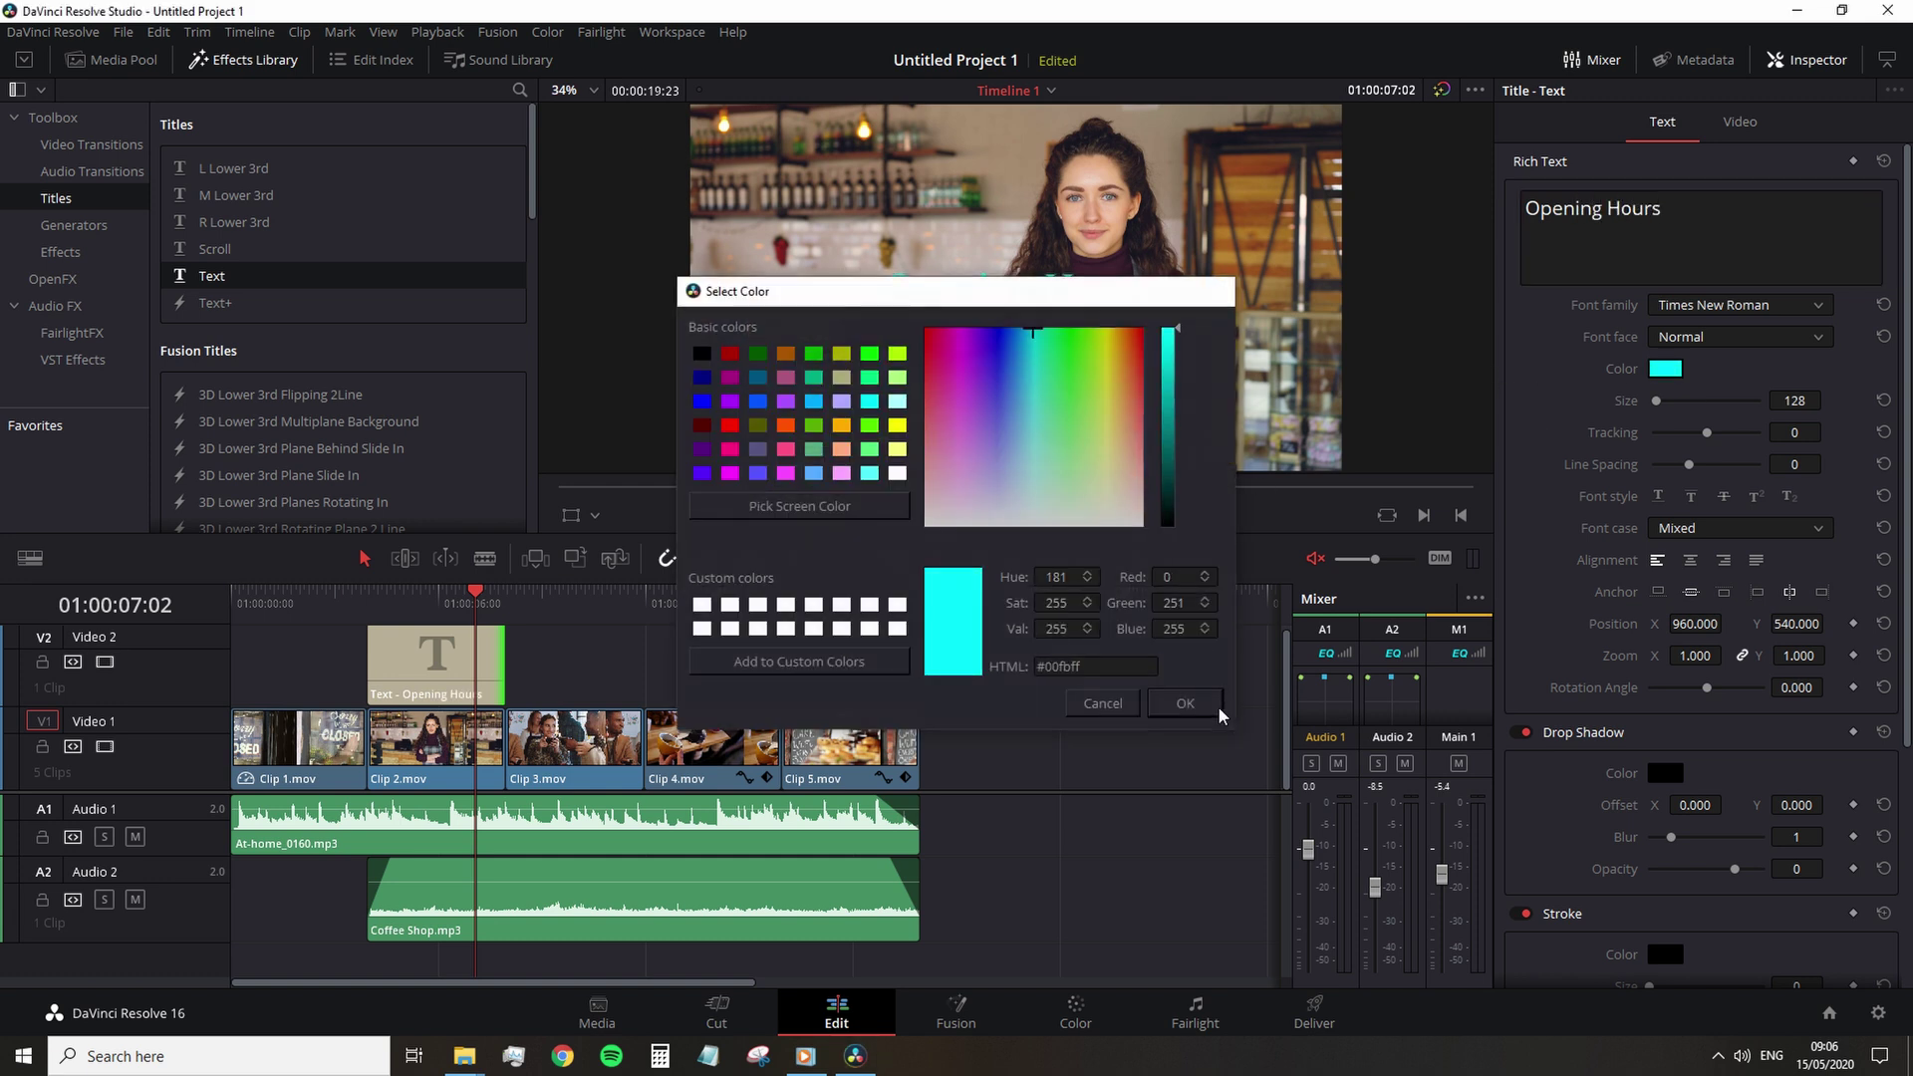
{"action": "left_click", "coordinate": [1185, 704]}
- Delete the Opening Hours title clip from Video 2
{"action": "left_click", "coordinate": [1805, 60]}
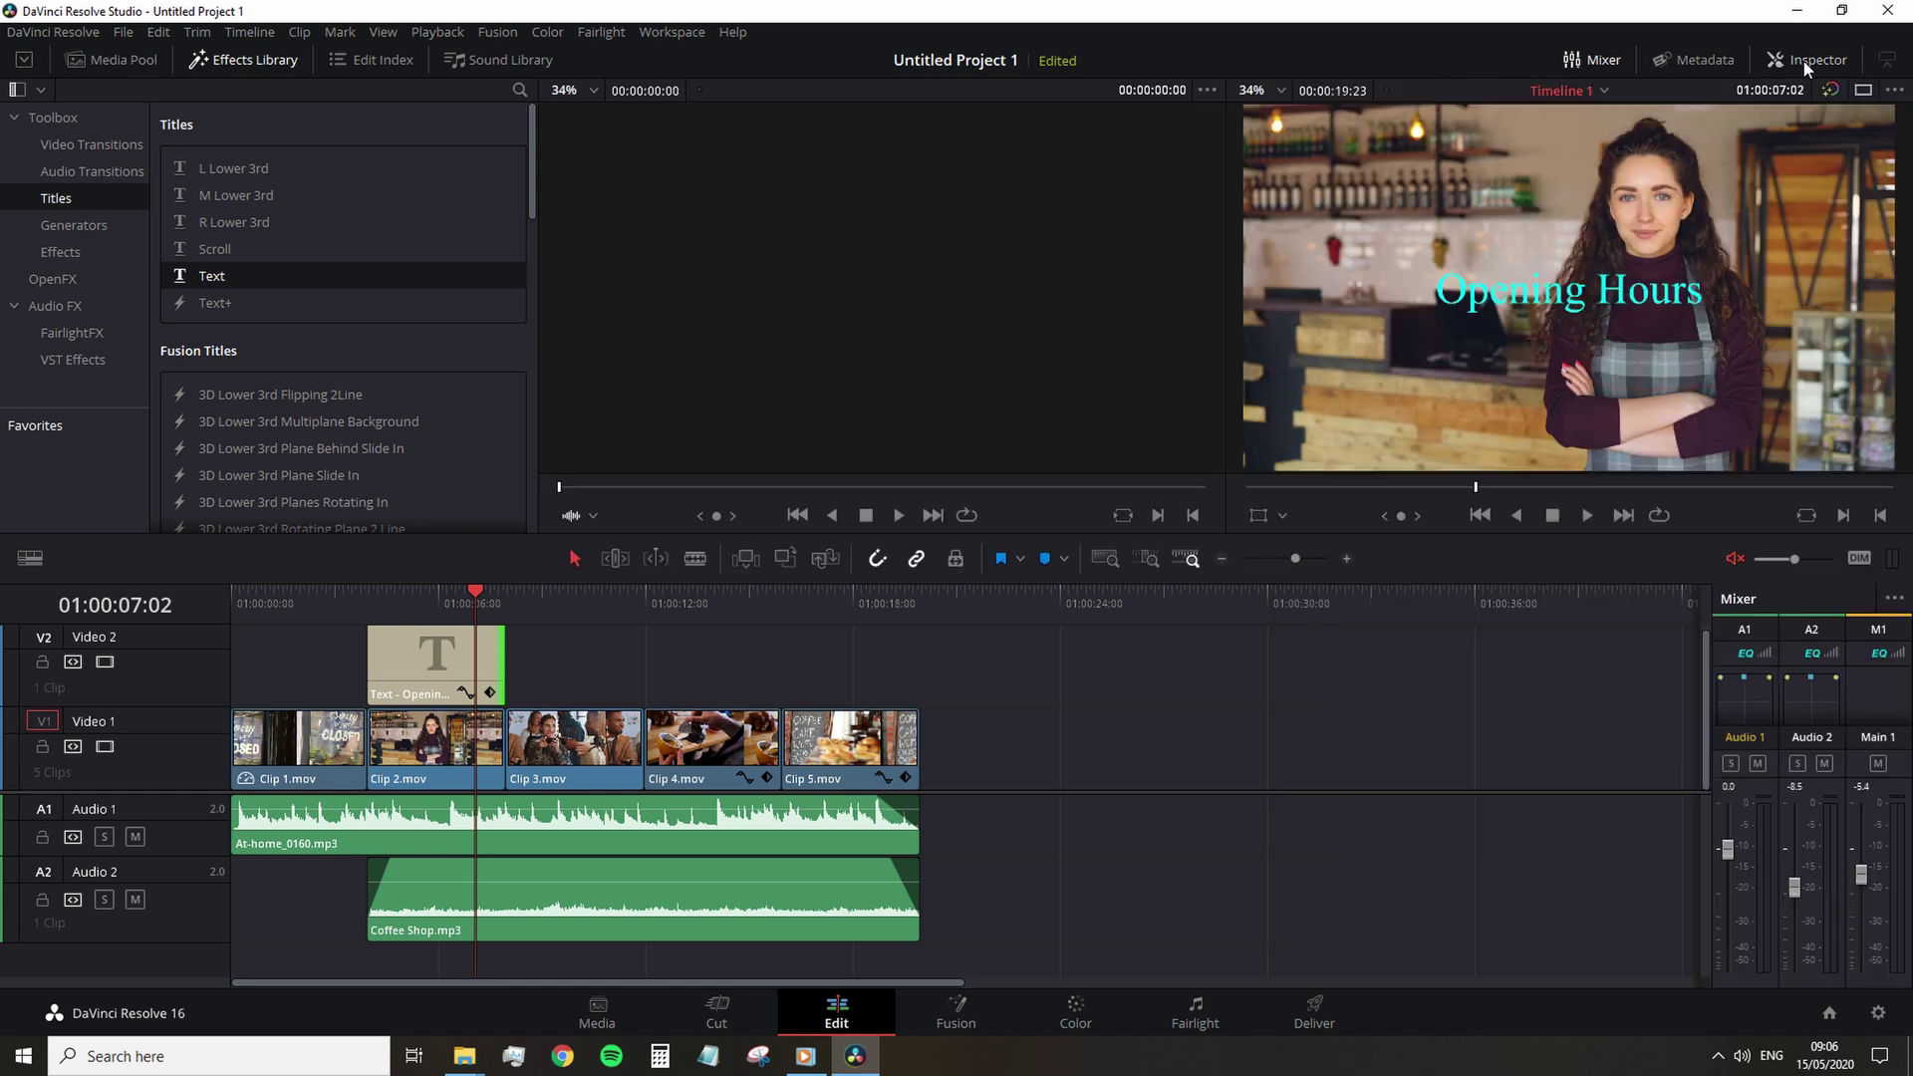
{"action": "left_click", "coordinate": [468, 679]}
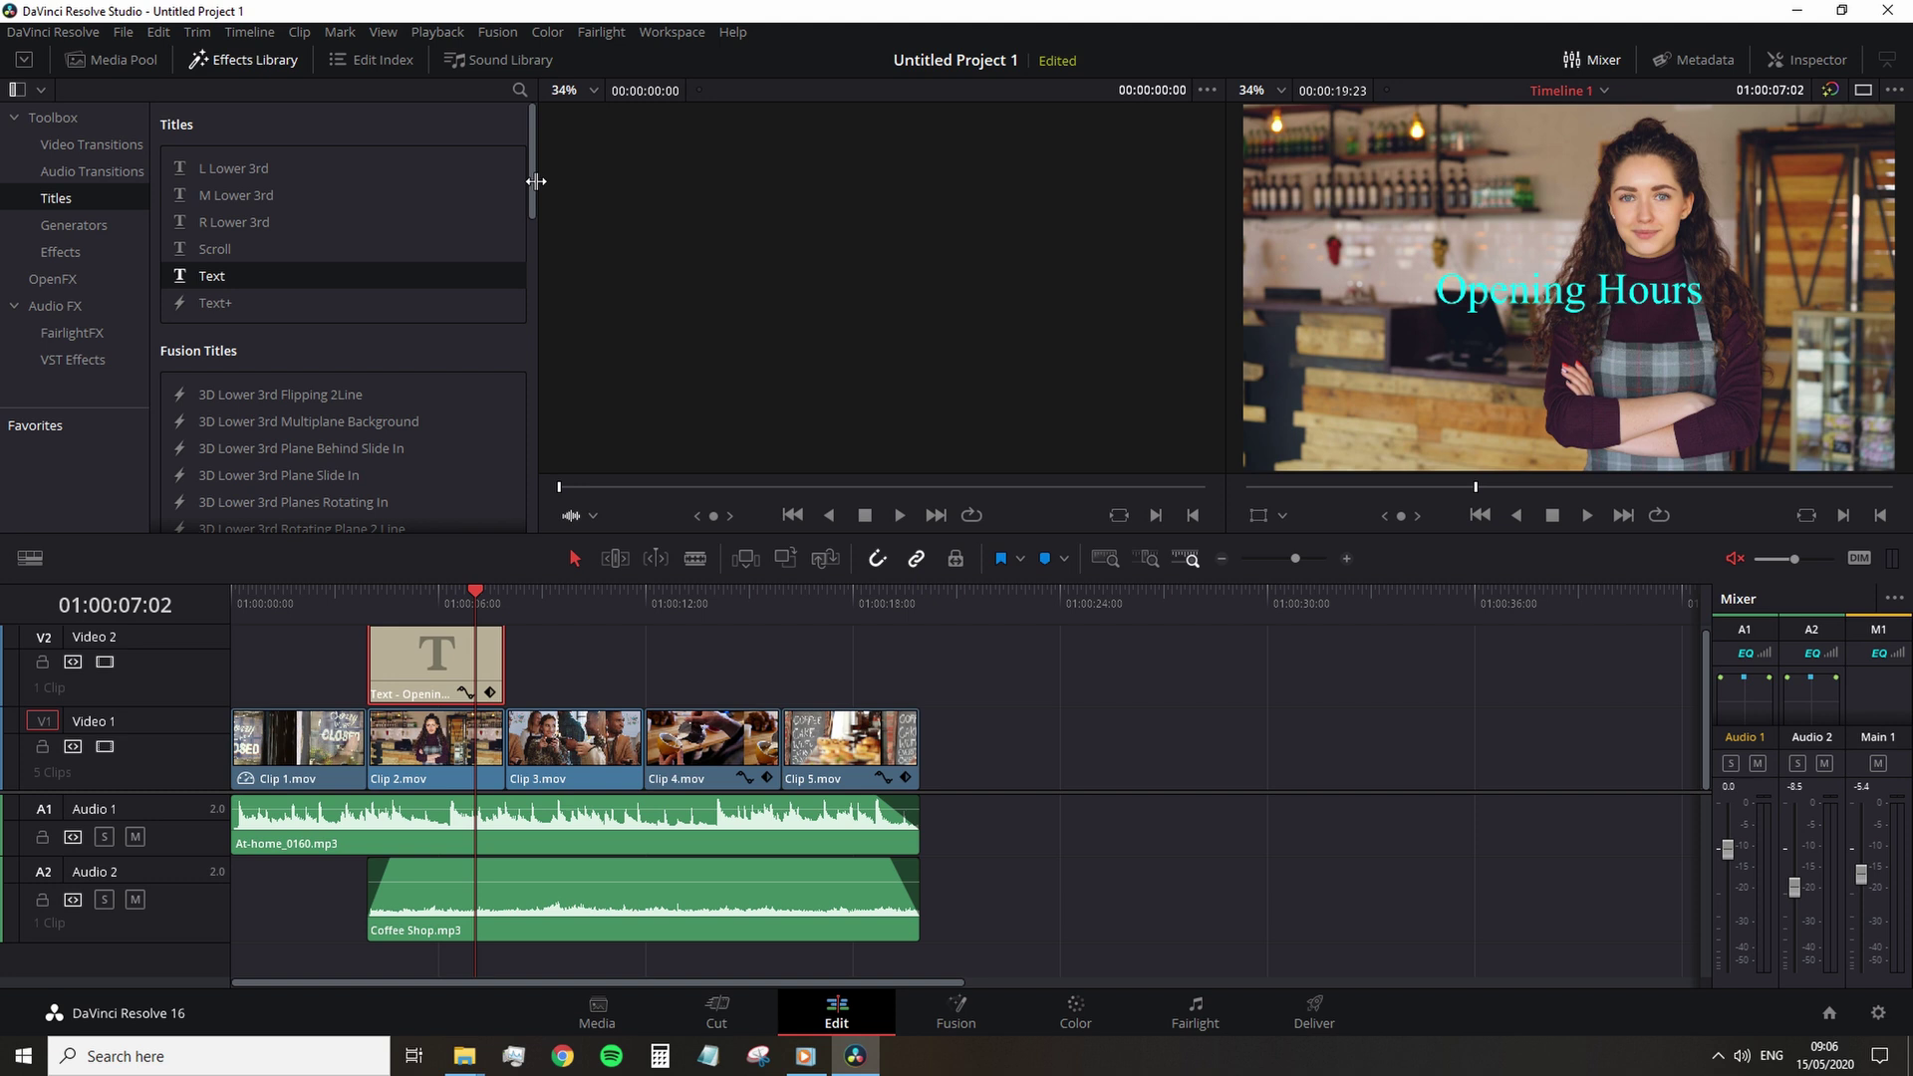
{"action": "key", "text": "Delete"}
- Add Title Slide From Center Line to Video 2, shorten its end, and scrub the animation
{"action": "left_click_drag", "start_coordinate": [530, 183], "coordinate": [538, 474]}
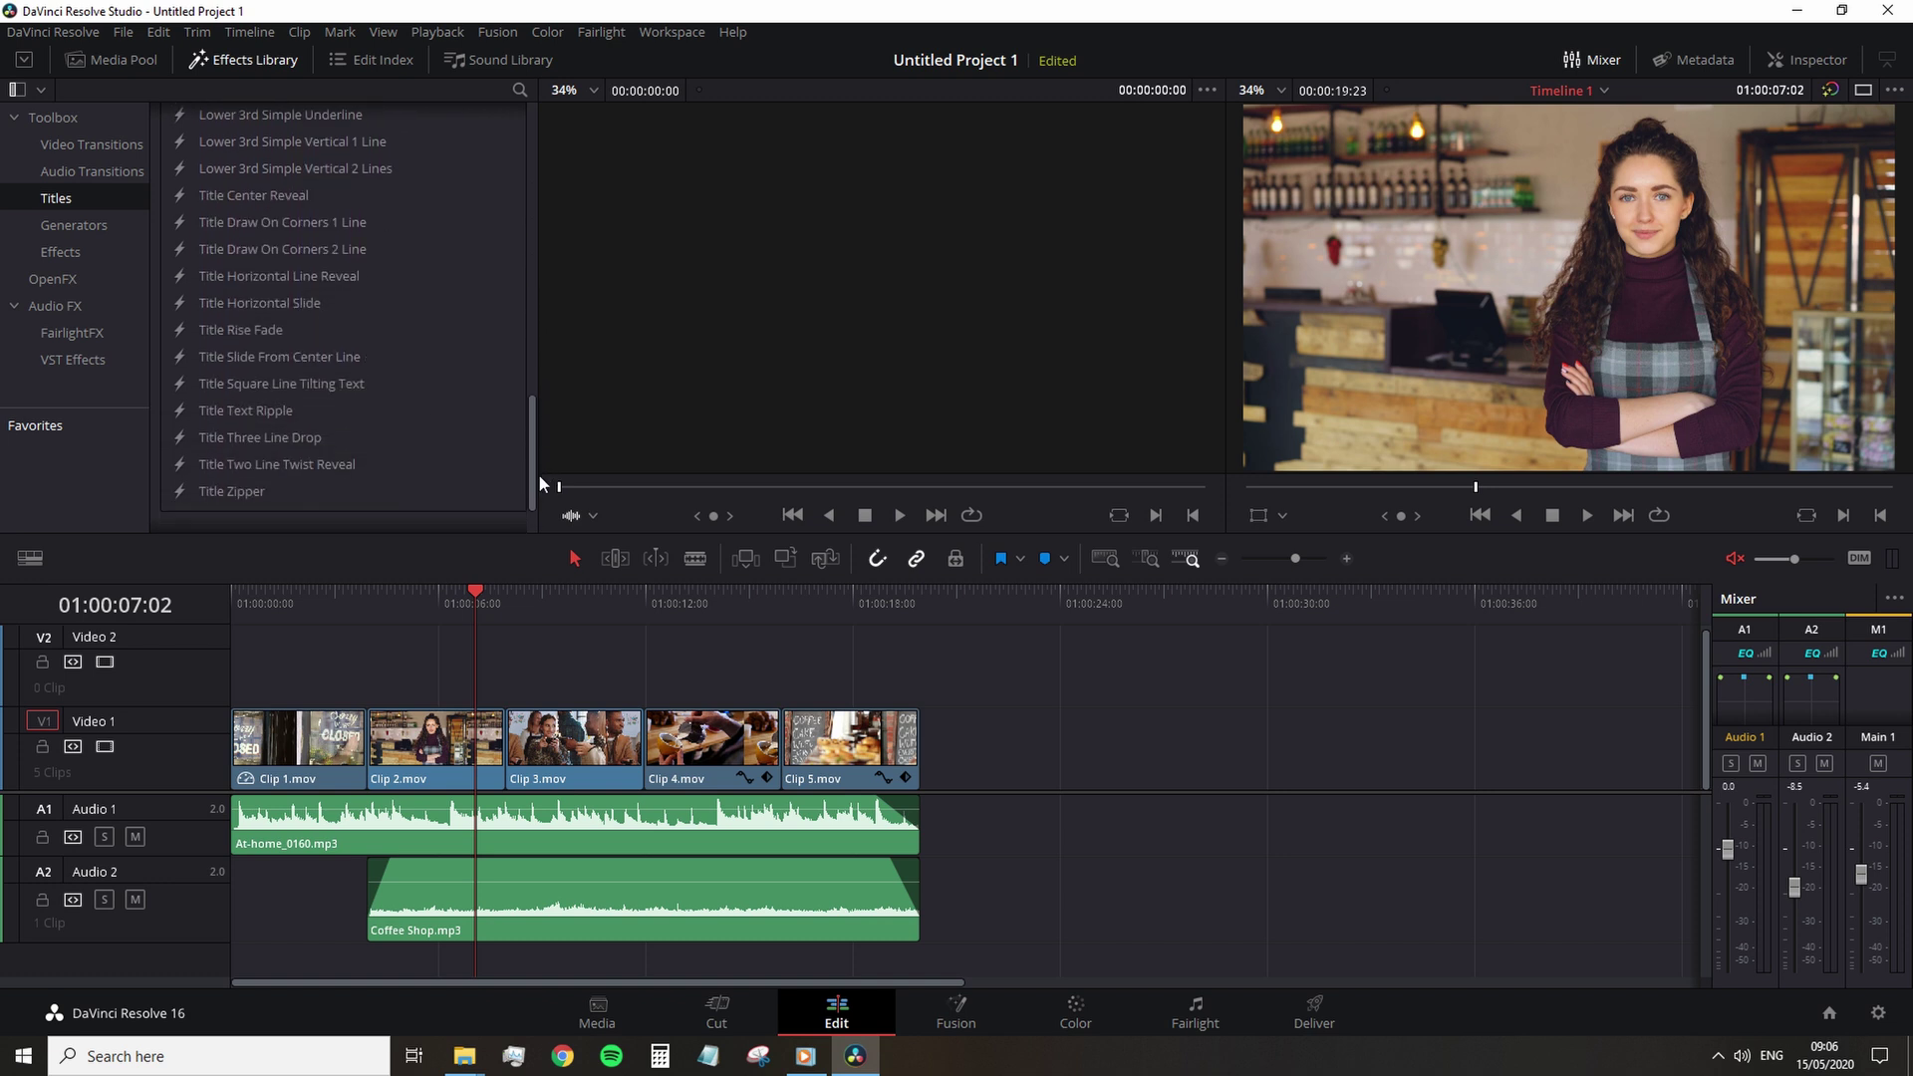
{"action": "left_click_drag", "start_coordinate": [291, 359], "coordinate": [362, 647]}
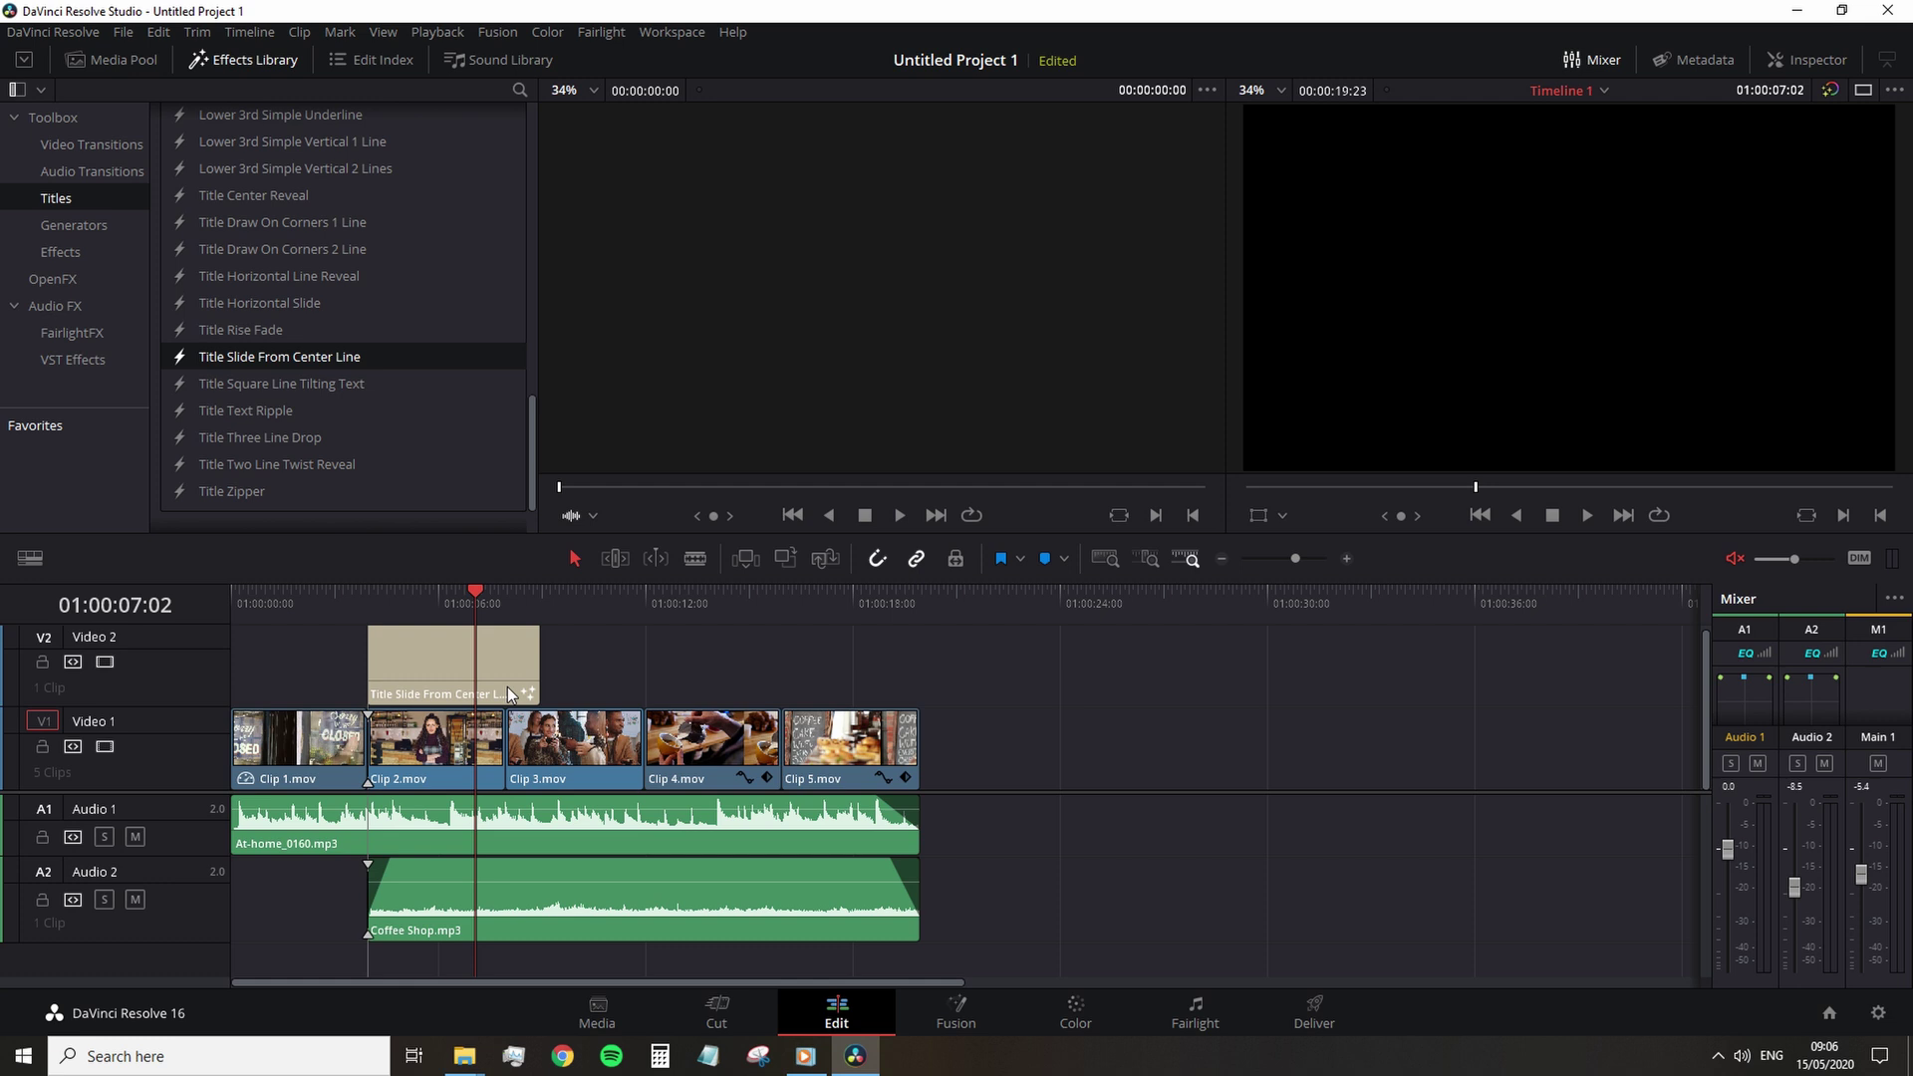
{"action": "left_click_drag", "start_coordinate": [522, 666], "coordinate": [507, 667]}
{"action": "left_click_drag", "start_coordinate": [394, 608], "coordinate": [433, 616]}
- Align the new title with Clip 2's start, using snapping
{"action": "left_click", "coordinate": [461, 671]}
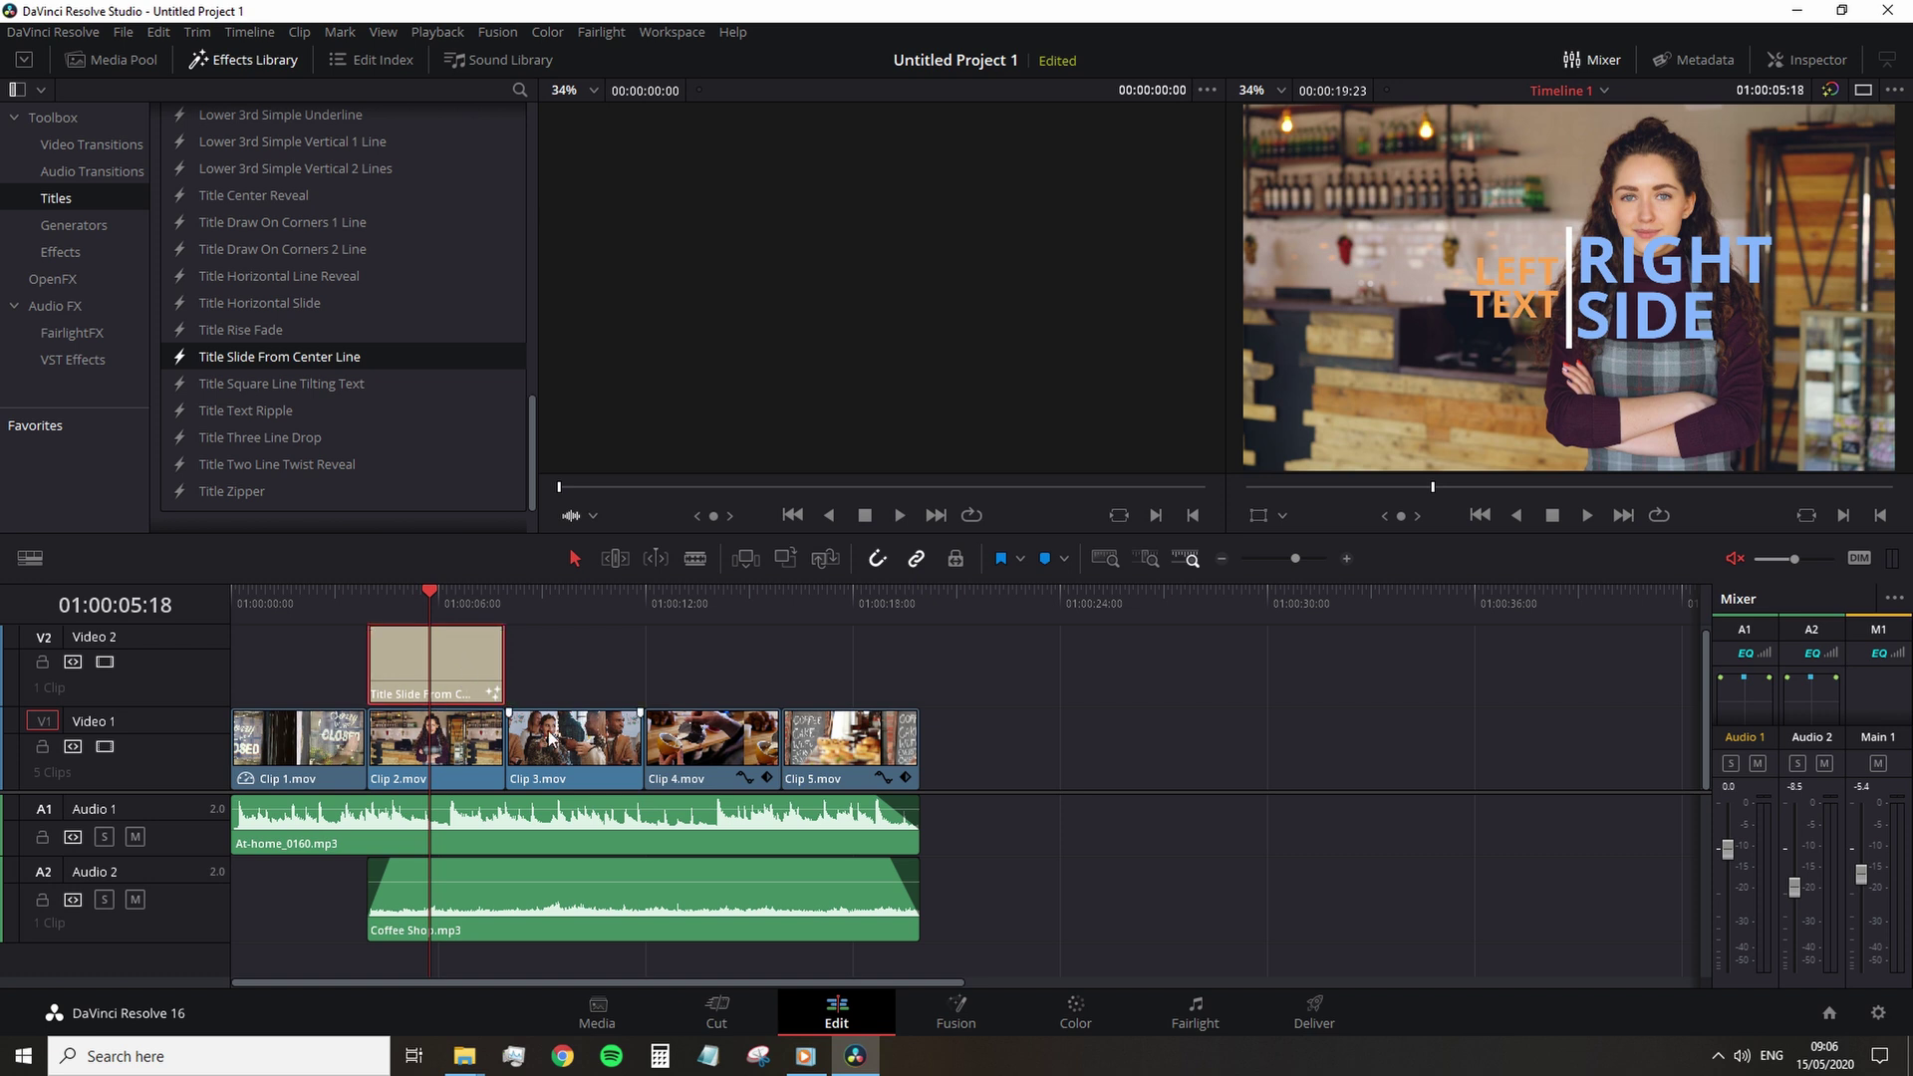
{"action": "mouse_move", "coordinate": [447, 673]}
{"action": "left_mouse_down"}
{"action": "mouse_move", "coordinate": [586, 688]}
{"action": "mouse_move", "coordinate": [477, 685]}
{"action": "left_mouse_up"}
{"action": "mouse_move", "coordinate": [448, 674]}
{"action": "left_mouse_down"}
{"action": "mouse_move", "coordinate": [559, 674]}
{"action": "mouse_move", "coordinate": [415, 667]}
{"action": "left_mouse_up"}
{"action": "left_click", "coordinate": [878, 557]}
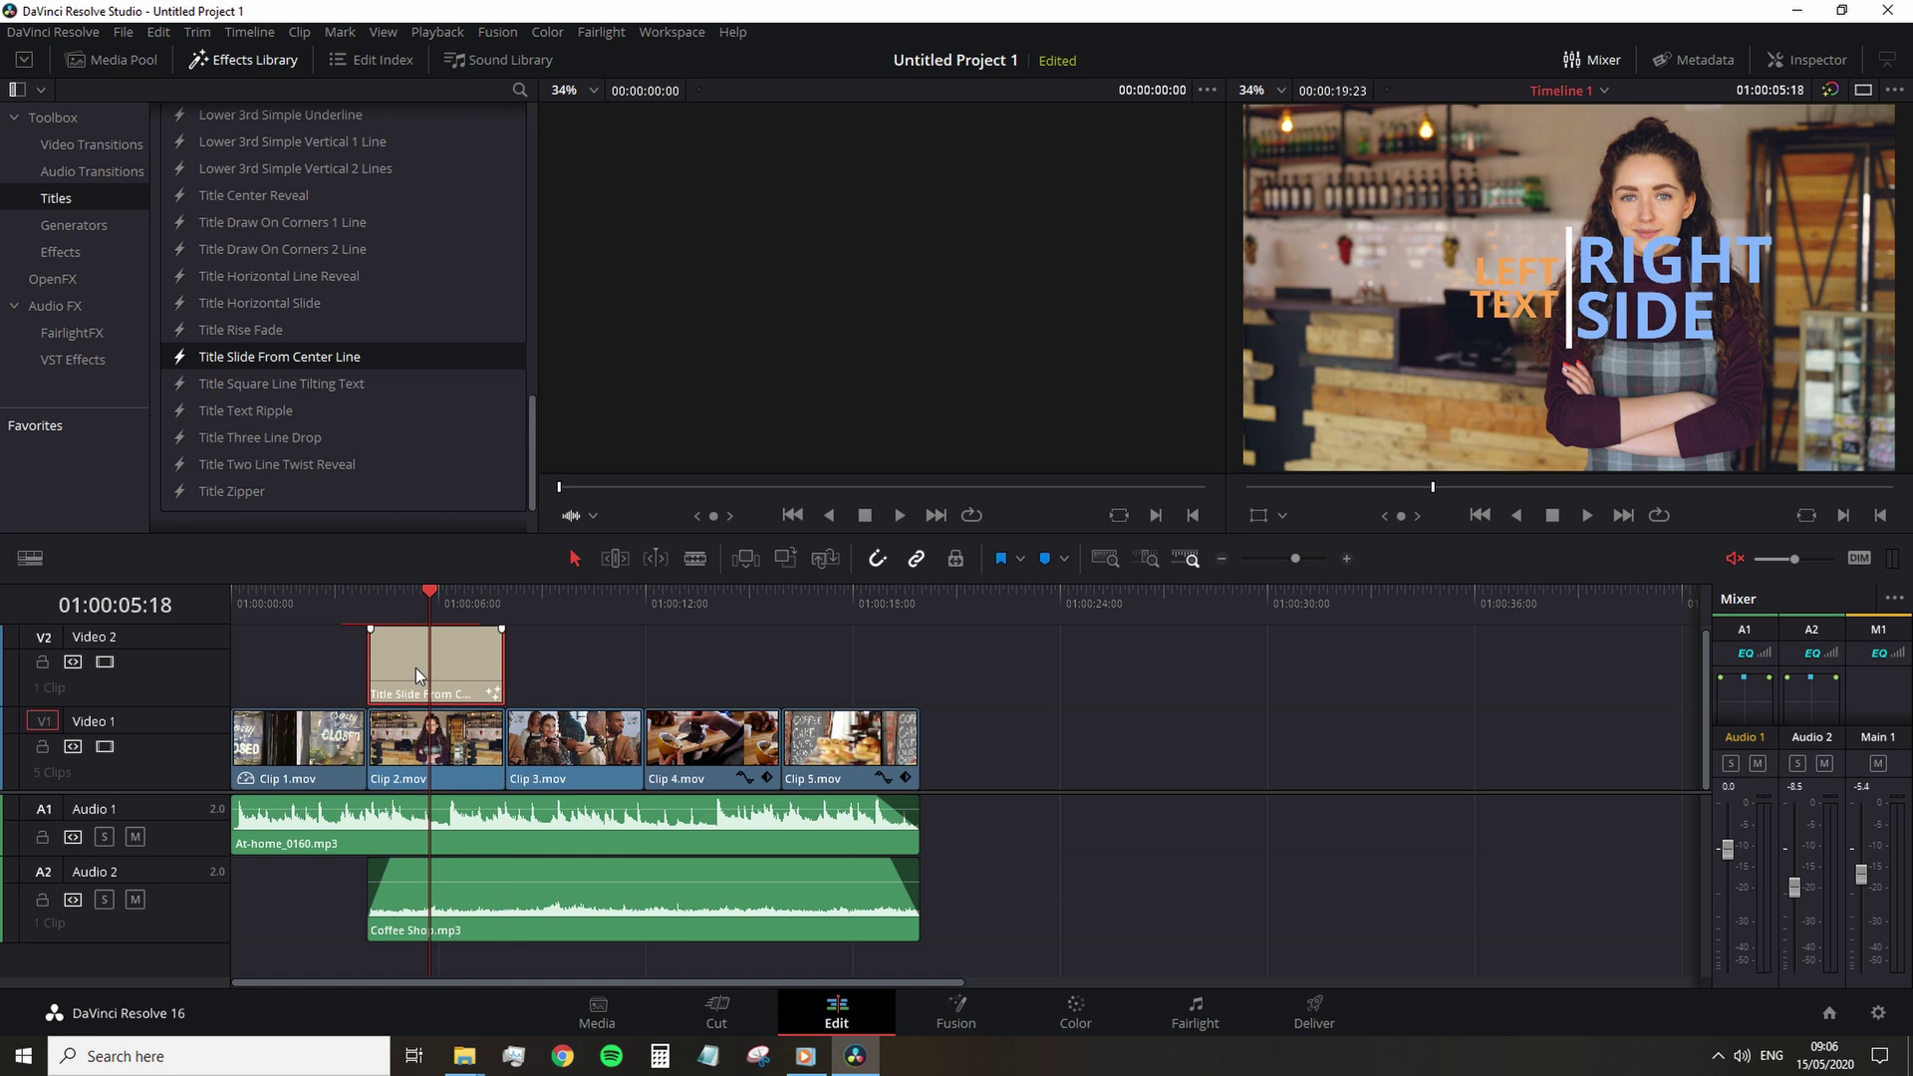
- Set the title's Left Text to 'We're' and 'Open' on two lines
{"action": "left_click", "coordinate": [1787, 62]}
{"action": "left_click", "coordinate": [1693, 299]}
{"action": "key", "text": "ctrl+a"}
{"action": "type", "text": "We're"}
{"action": "key", "text": "Return"}
{"action": "type", "text": "OP"}
{"action": "key", "text": "BackSpace"}
{"action": "type", "text": "pen"}
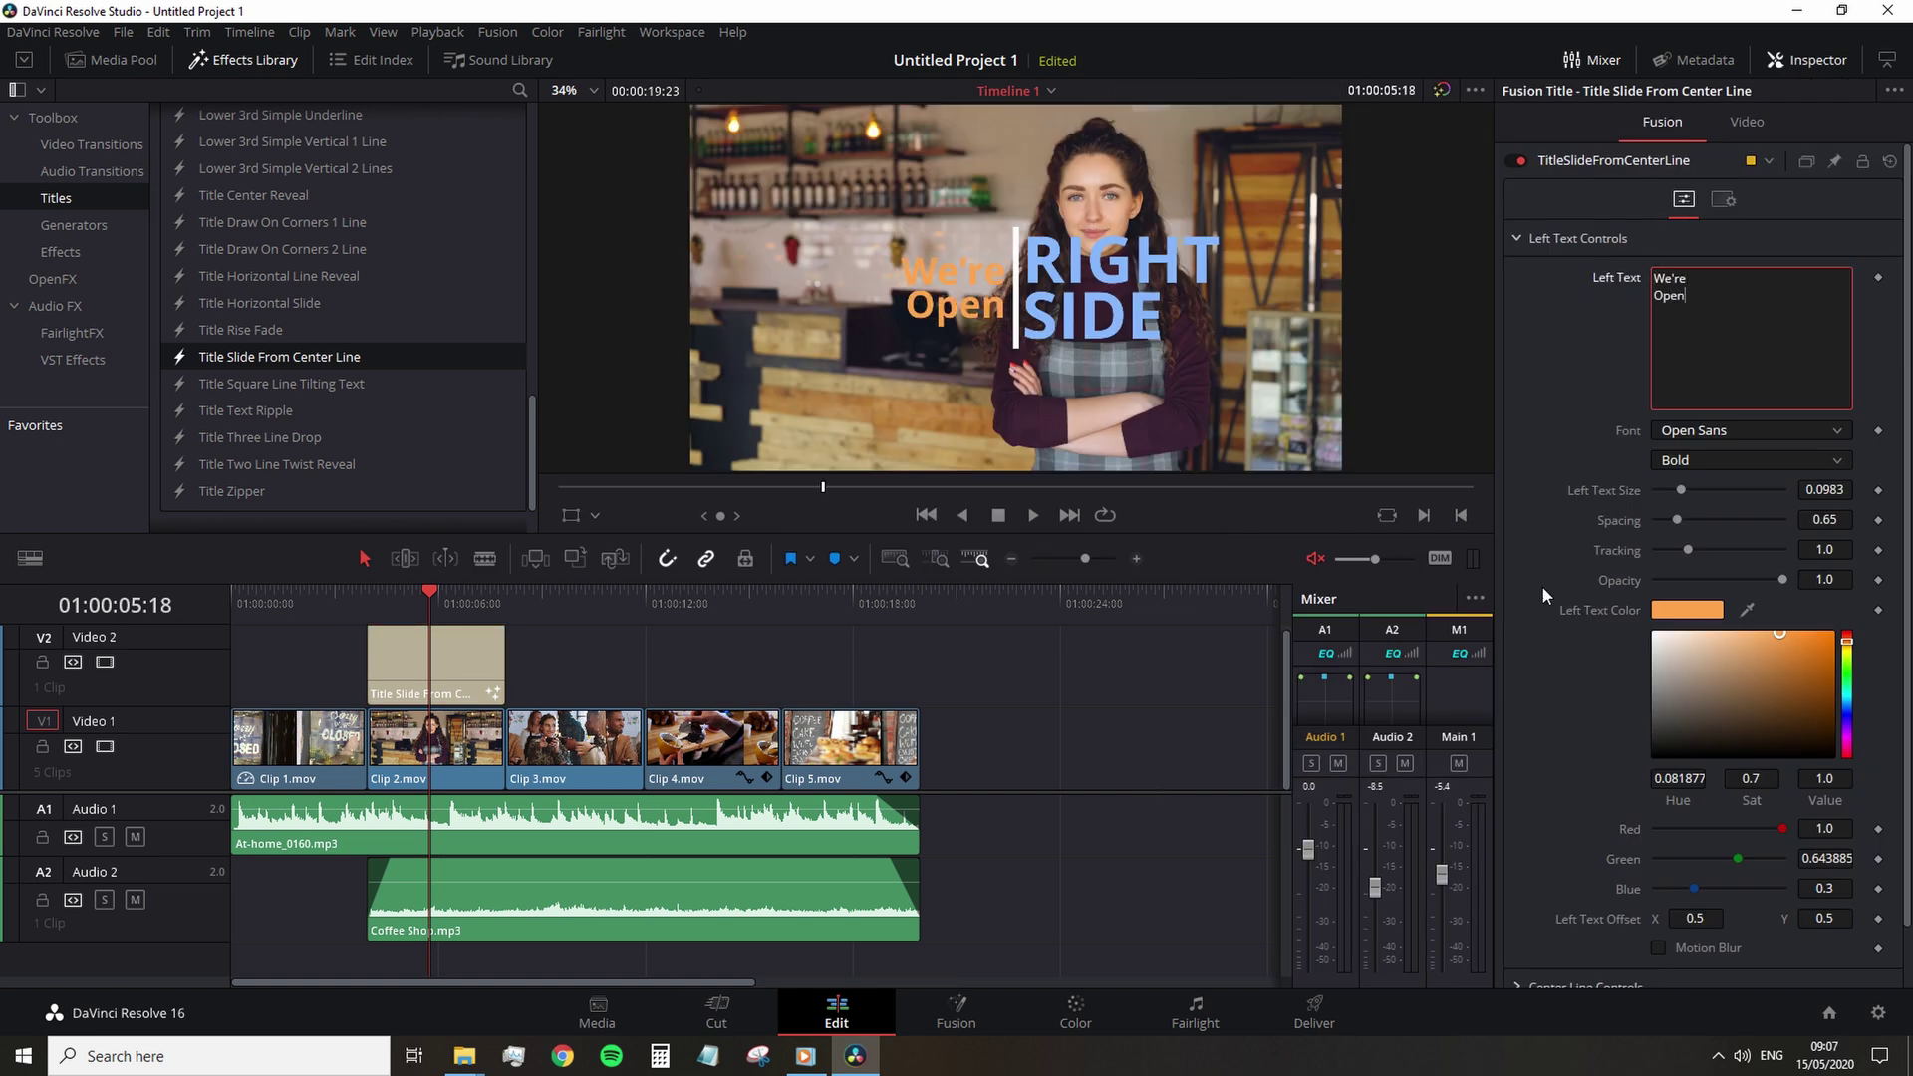
- Set the right-hand Styled Text to '08:00' and '17:00' on two lines
{"action": "scroll", "coordinate": [1540, 698], "scroll_direction": "down", "scroll_amount": 1}
{"action": "left_click", "coordinate": [1516, 956]}
{"action": "scroll", "coordinate": [1593, 747], "scroll_direction": "down", "scroll_amount": 5}
{"action": "left_click", "coordinate": [1728, 571]}
{"action": "key", "text": "ctrl+a"}
{"action": "type", "text": "08:00"}
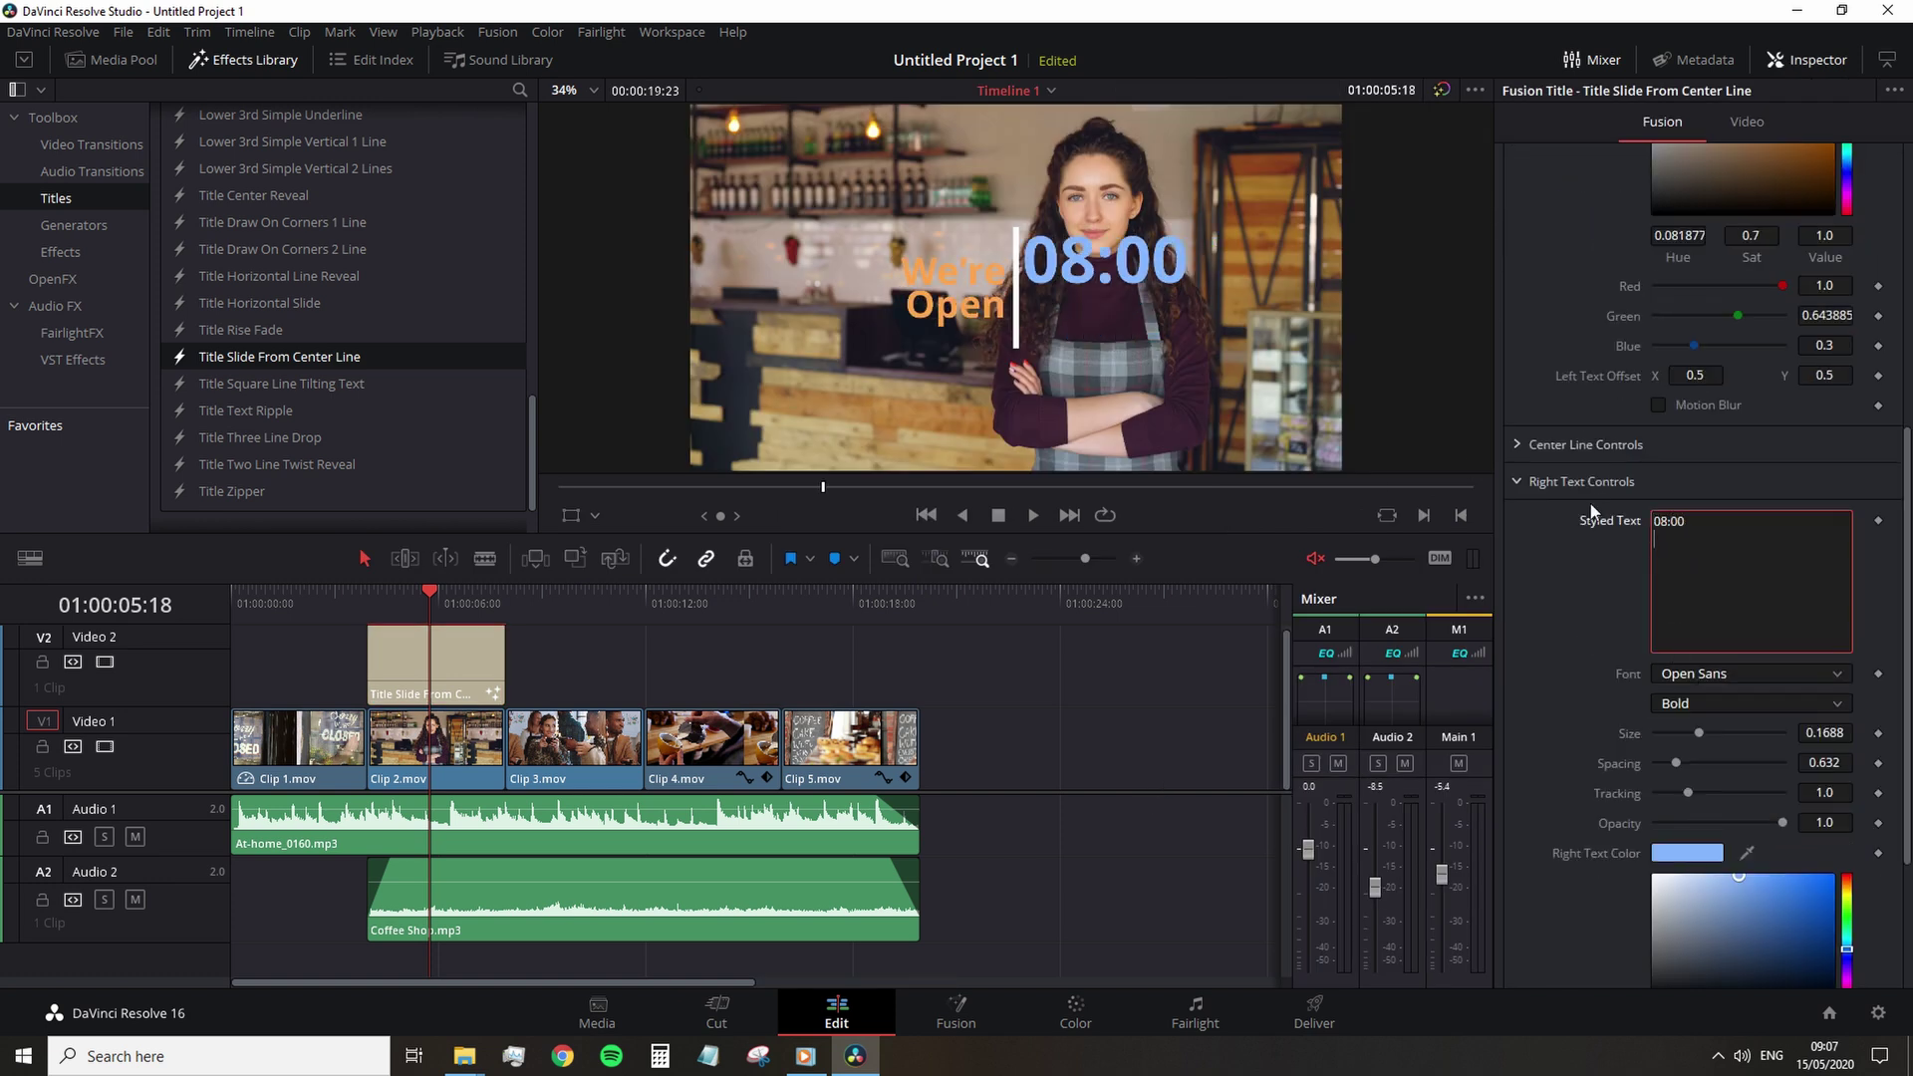
{"action": "key", "text": "Return"}
{"action": "type", "text": "17:00"}
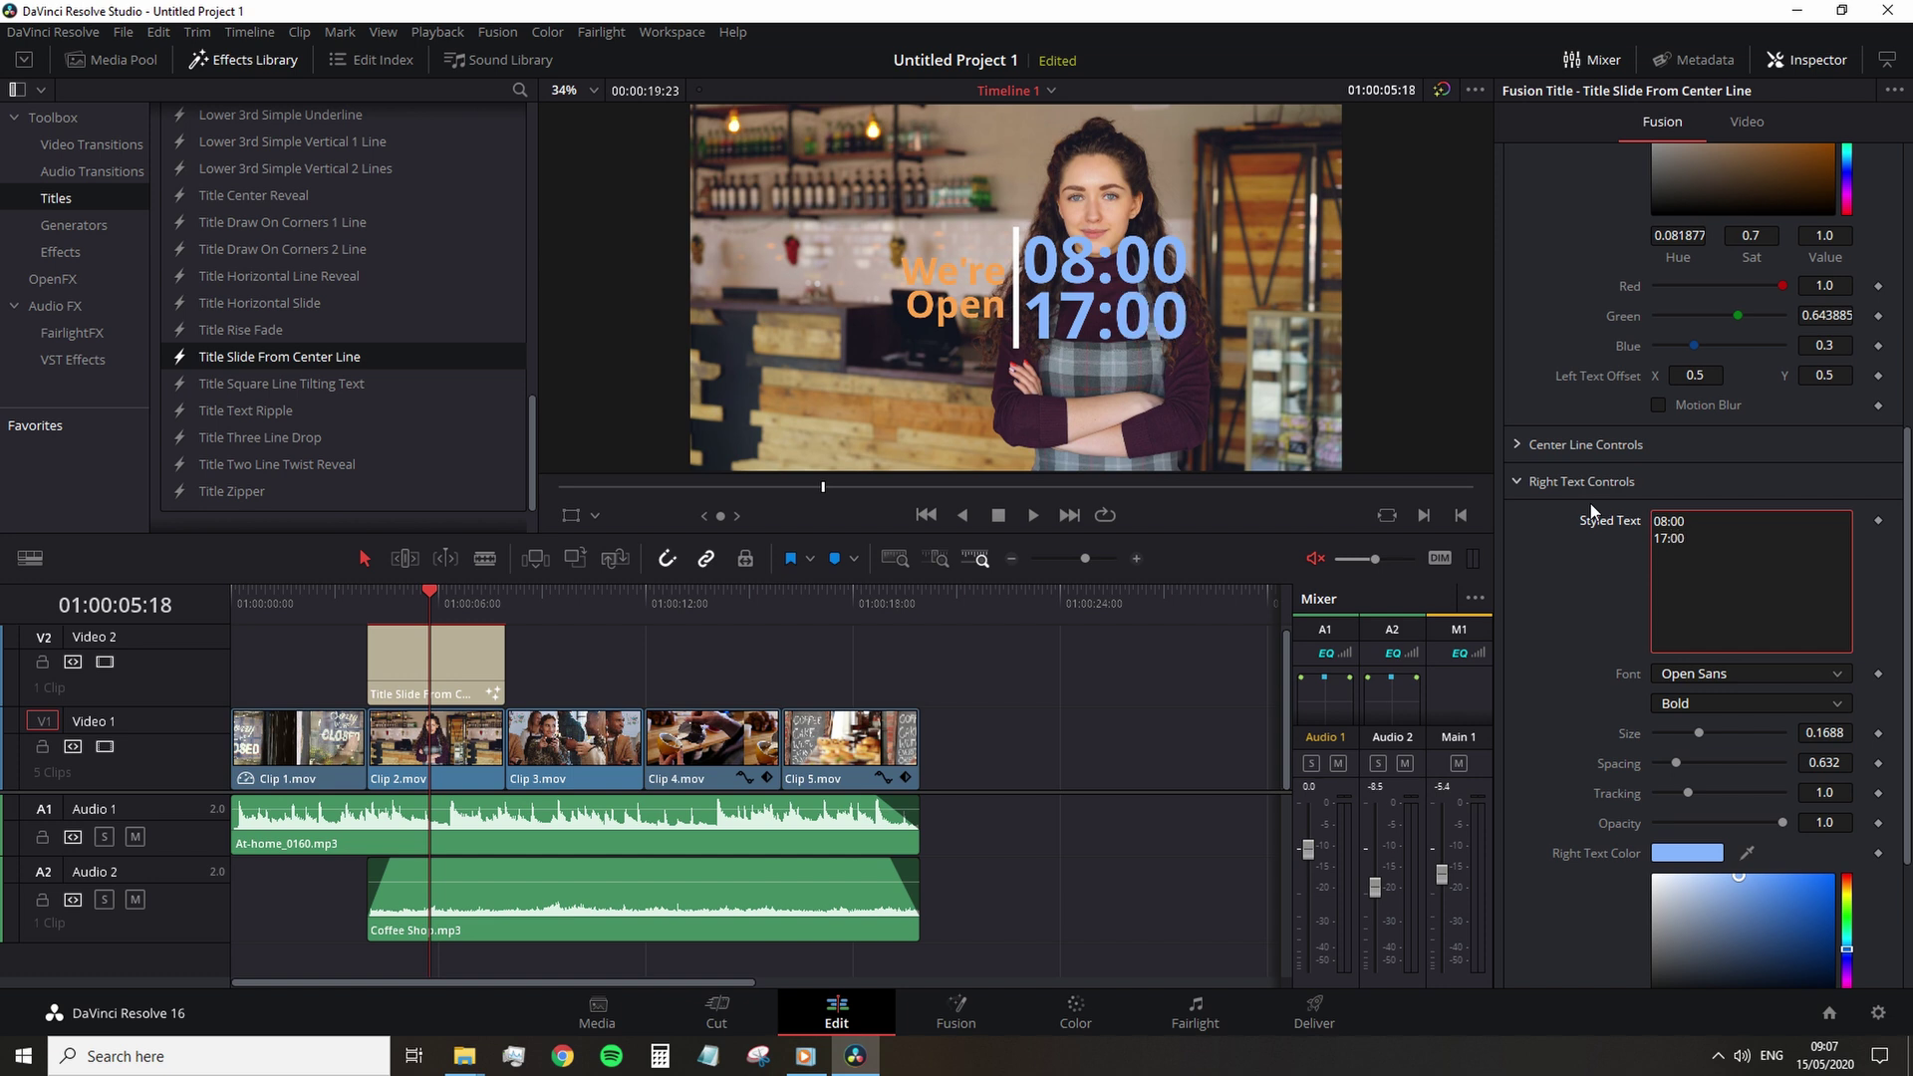
- Make the Left Text colour a slightly lightened red and play back the title
{"action": "scroll", "coordinate": [1614, 625], "scroll_direction": "up", "scroll_amount": 6}
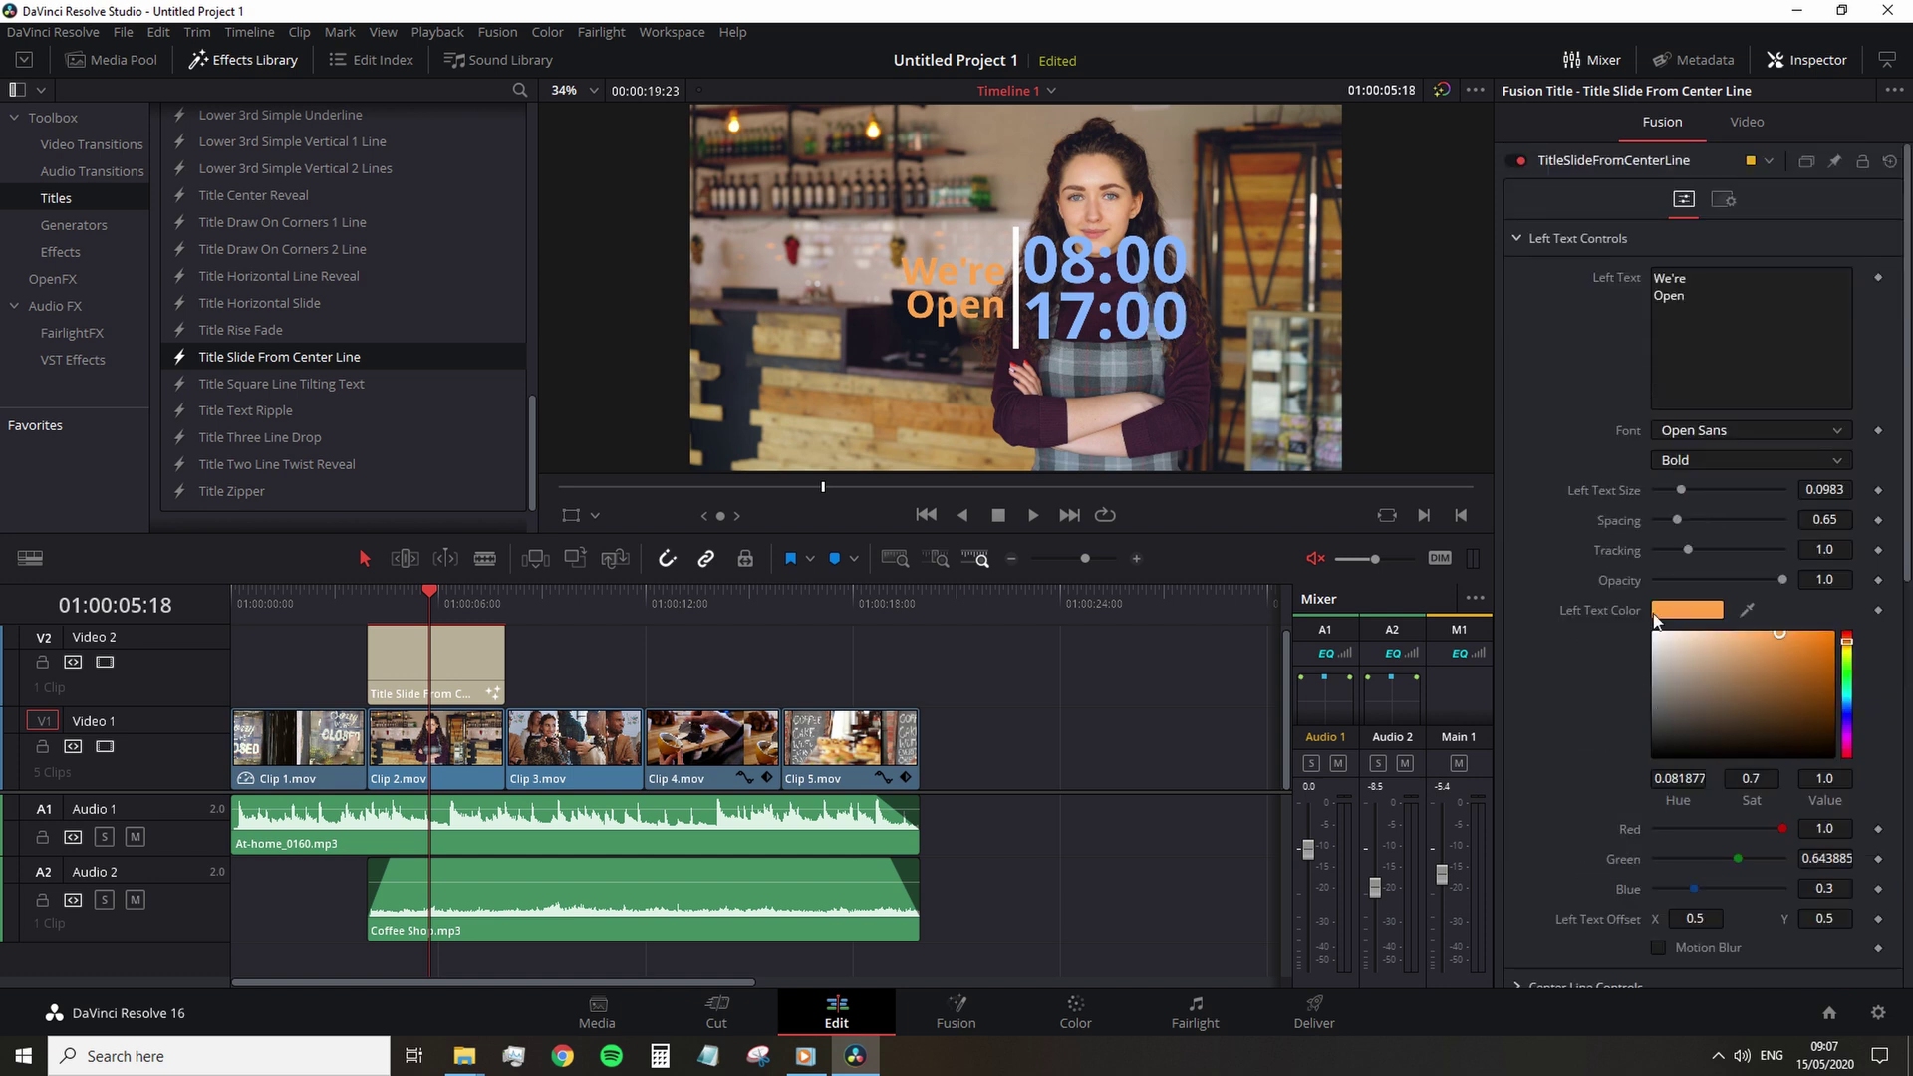
{"action": "scroll", "coordinate": [1611, 624], "scroll_direction": "down", "scroll_amount": 1}
{"action": "scroll", "coordinate": [1635, 668], "scroll_direction": "up", "scroll_amount": 1}
{"action": "left_click", "coordinate": [1846, 634]}
{"action": "left_click", "coordinate": [1803, 633]}
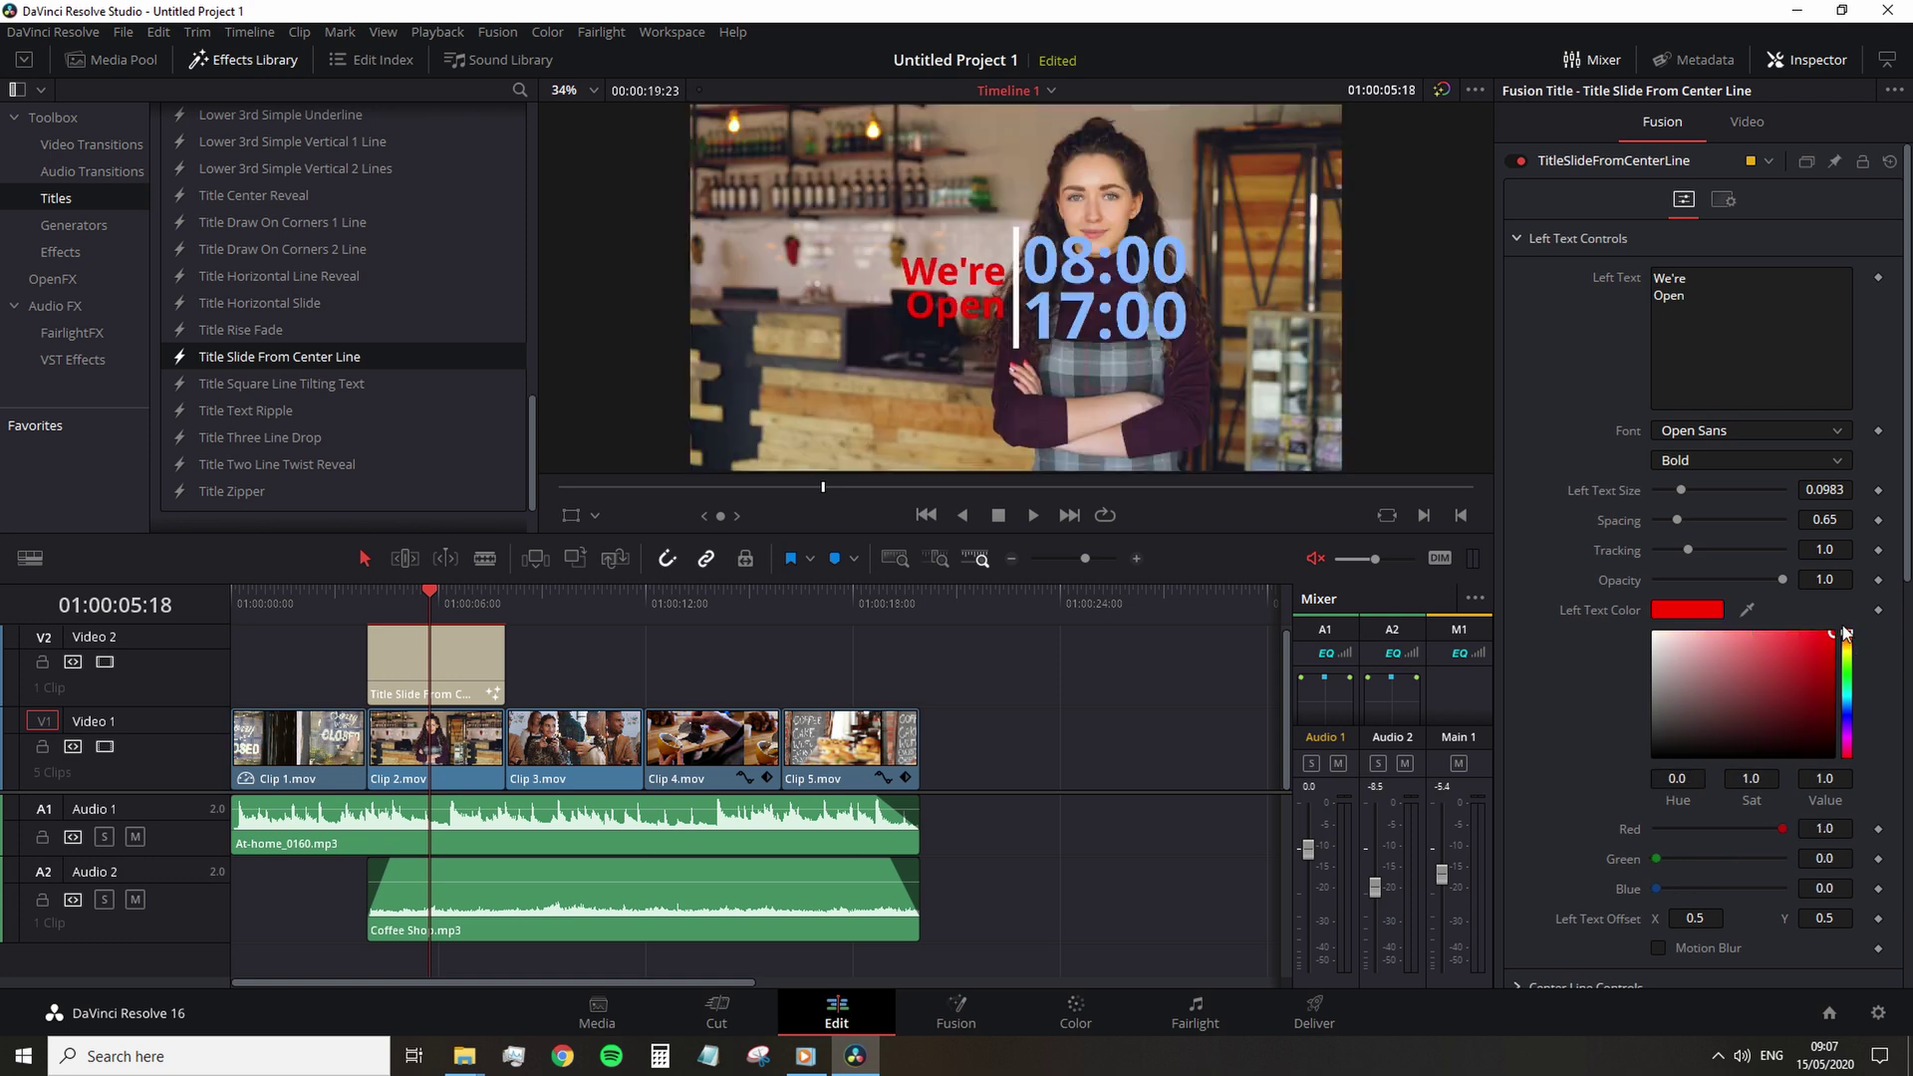
{"action": "left_click_drag", "start_coordinate": [1799, 628], "coordinate": [1787, 627]}
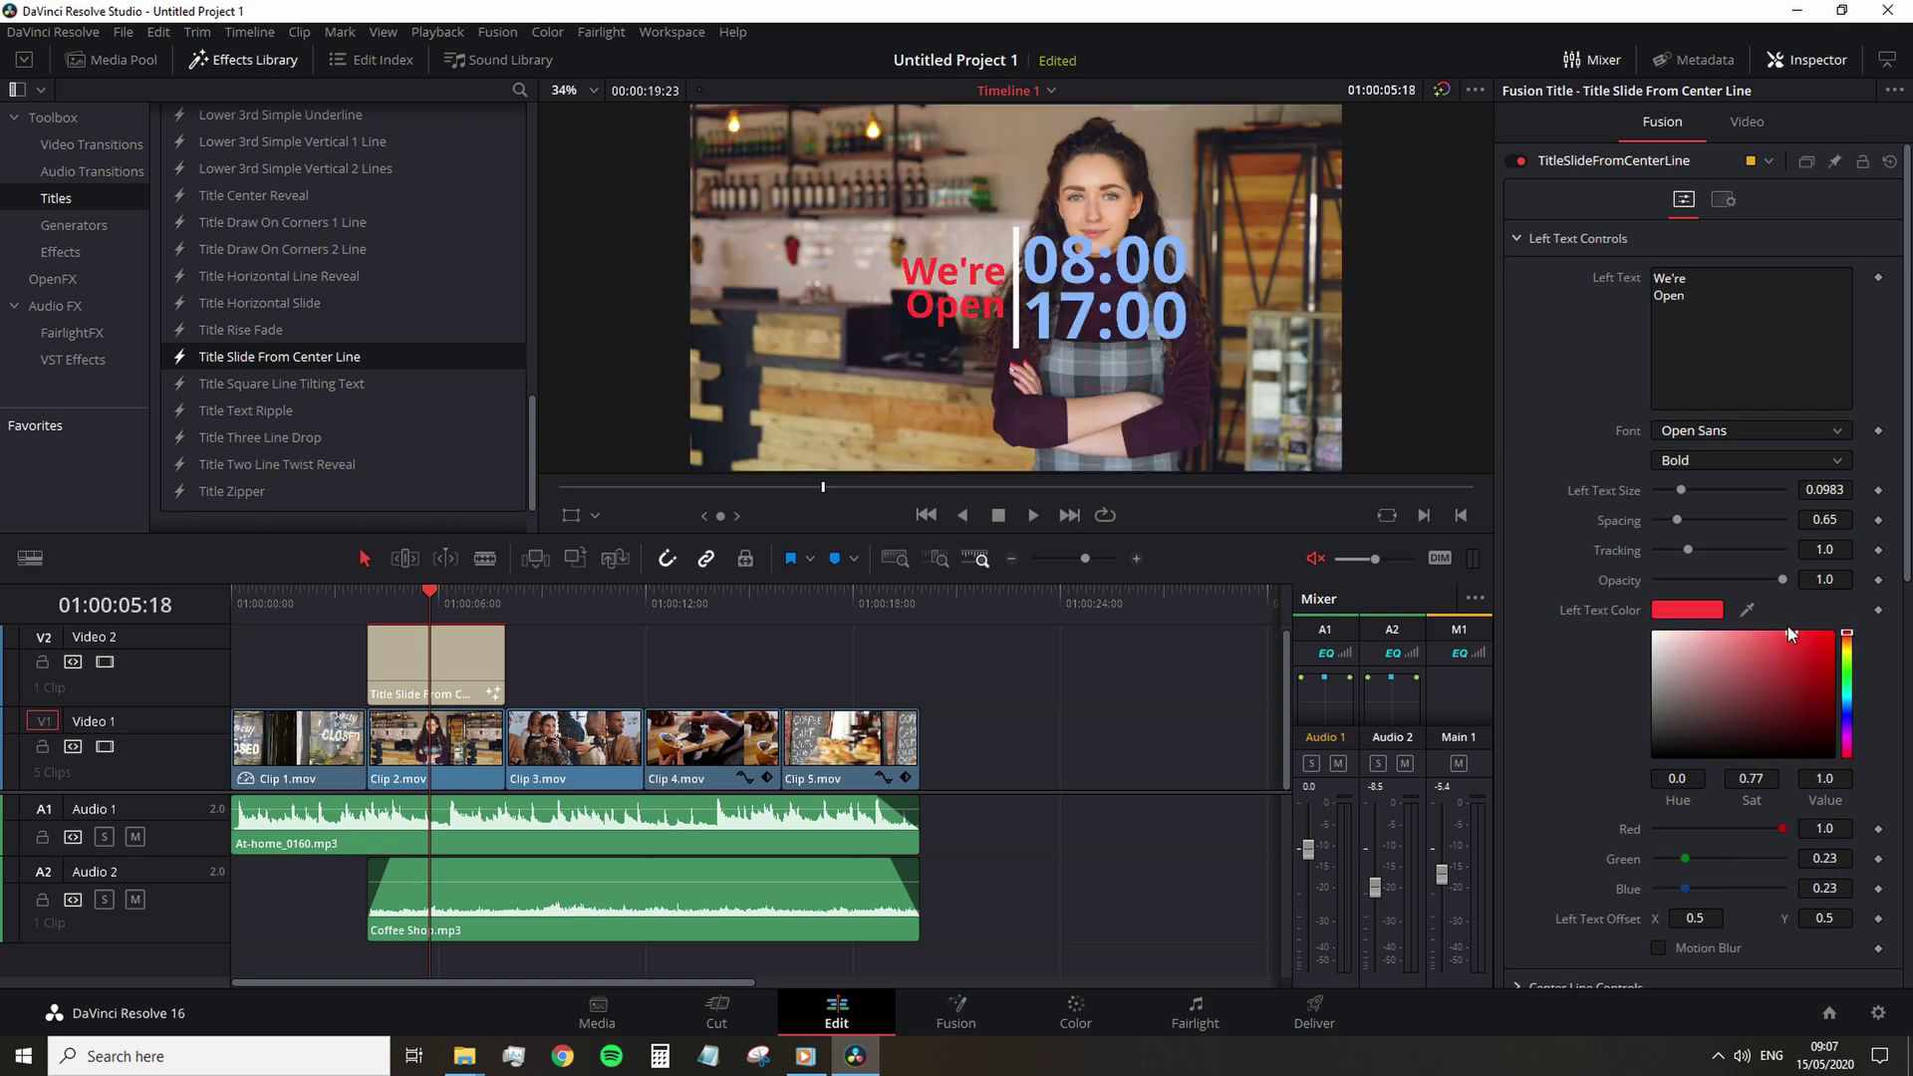
{"action": "left_click", "coordinate": [366, 596]}
{"action": "key", "text": "space"}
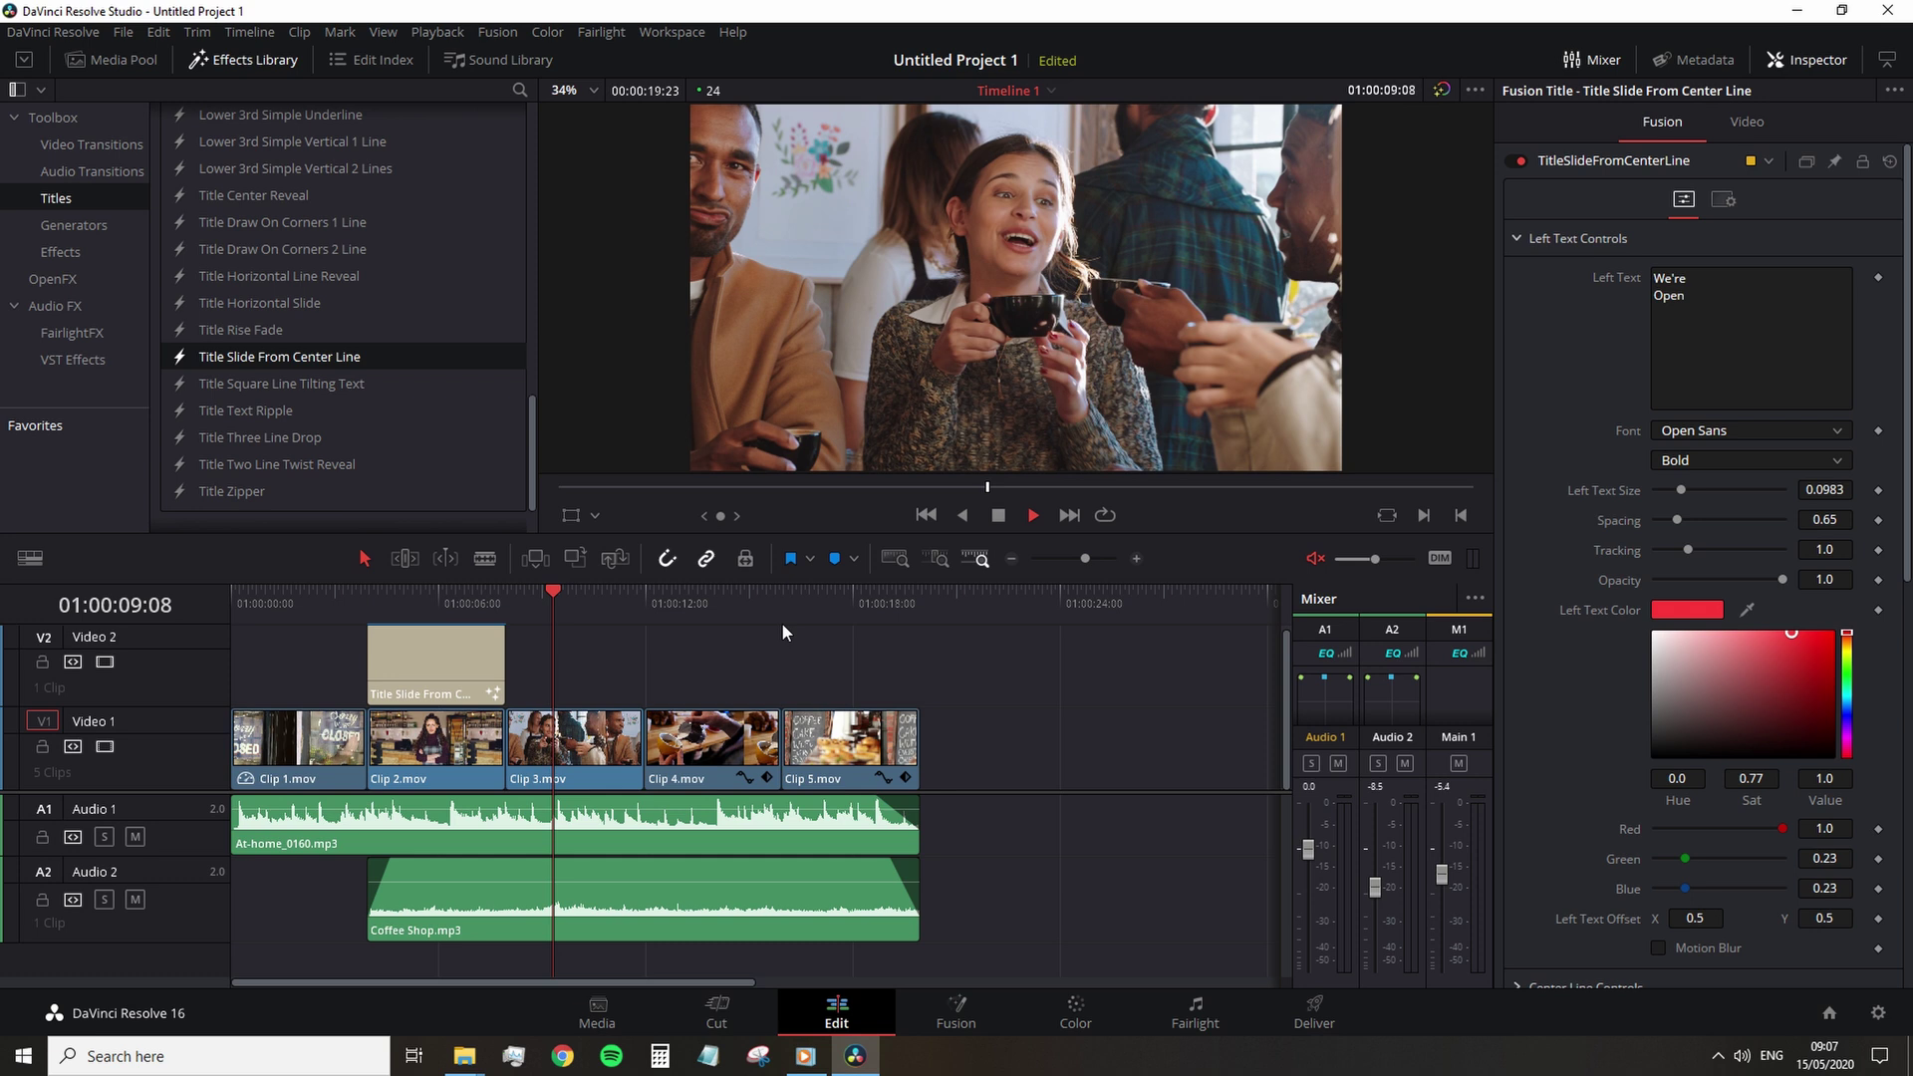
- Place Coffee Logo.png on Video 2 above Clip 5
{"action": "left_click", "coordinate": [787, 604]}
{"action": "key", "text": "space"}
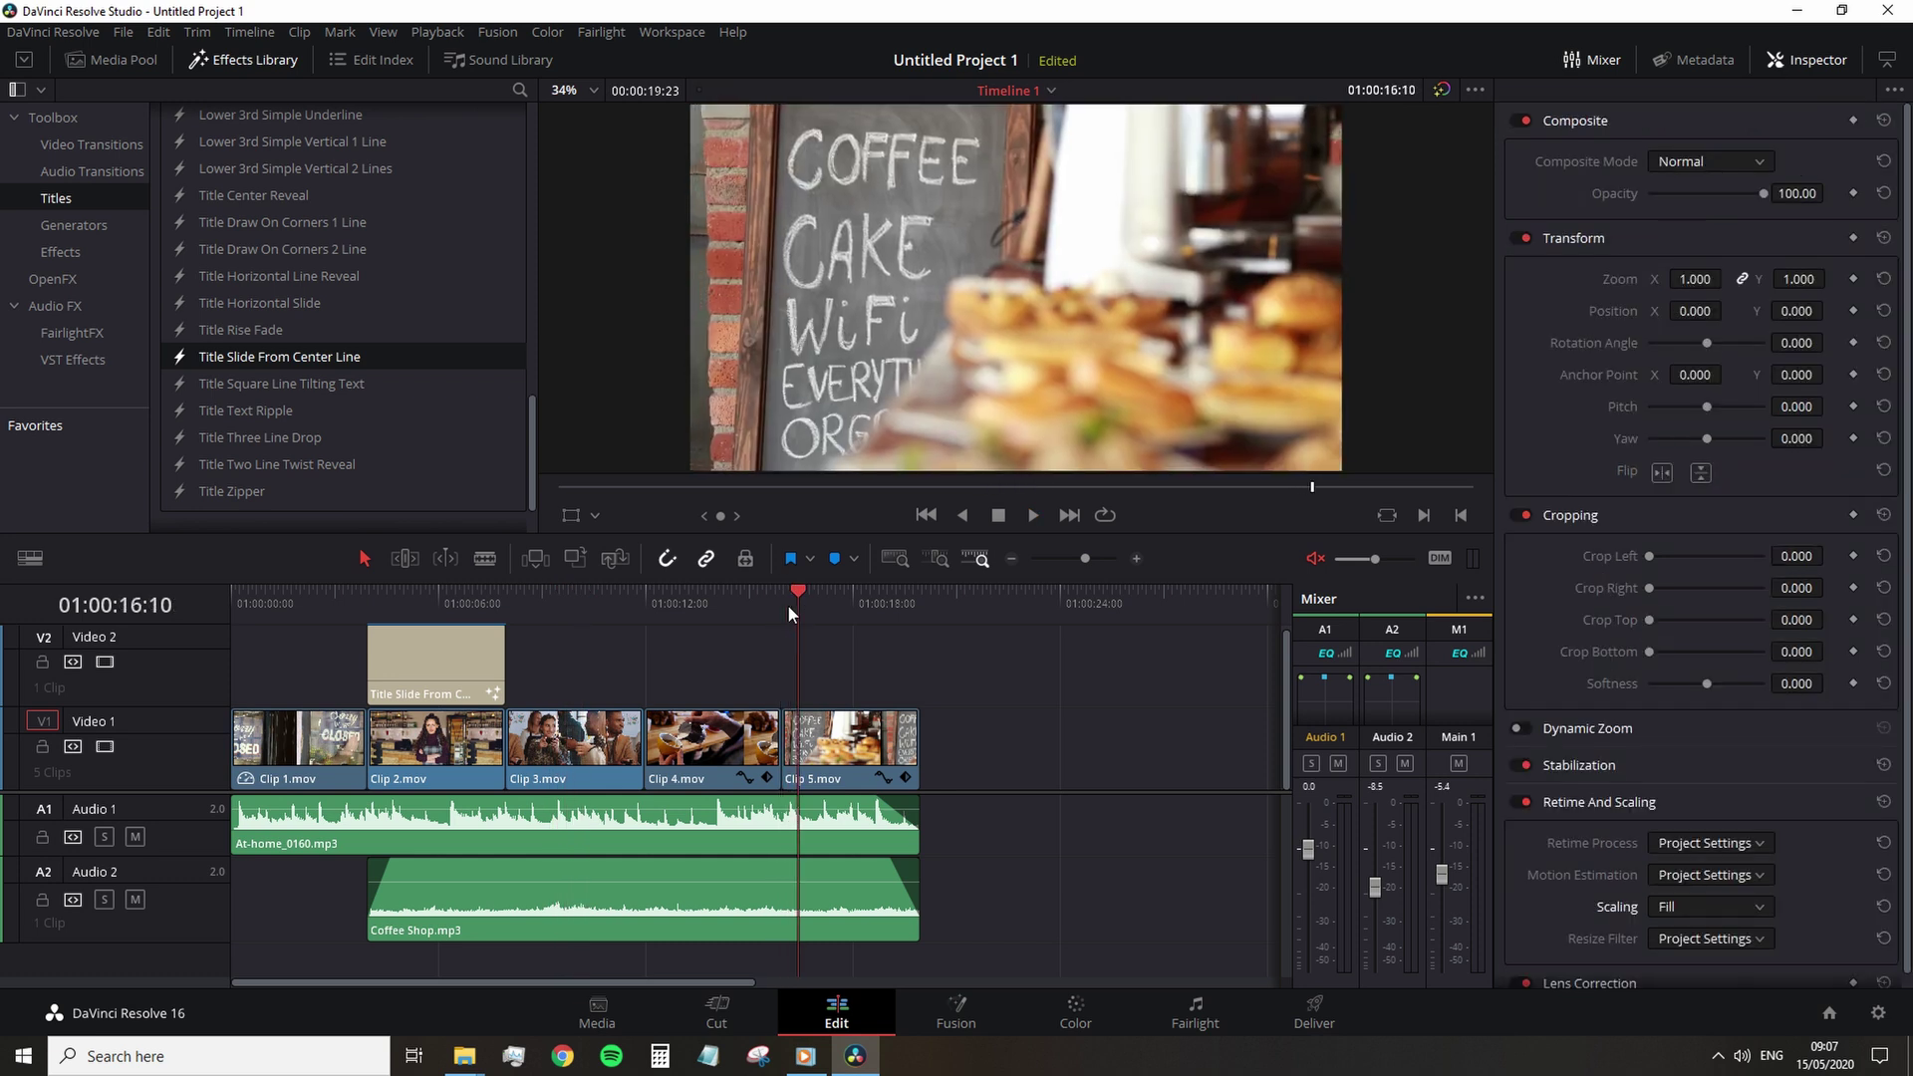
{"action": "left_click", "coordinate": [152, 66]}
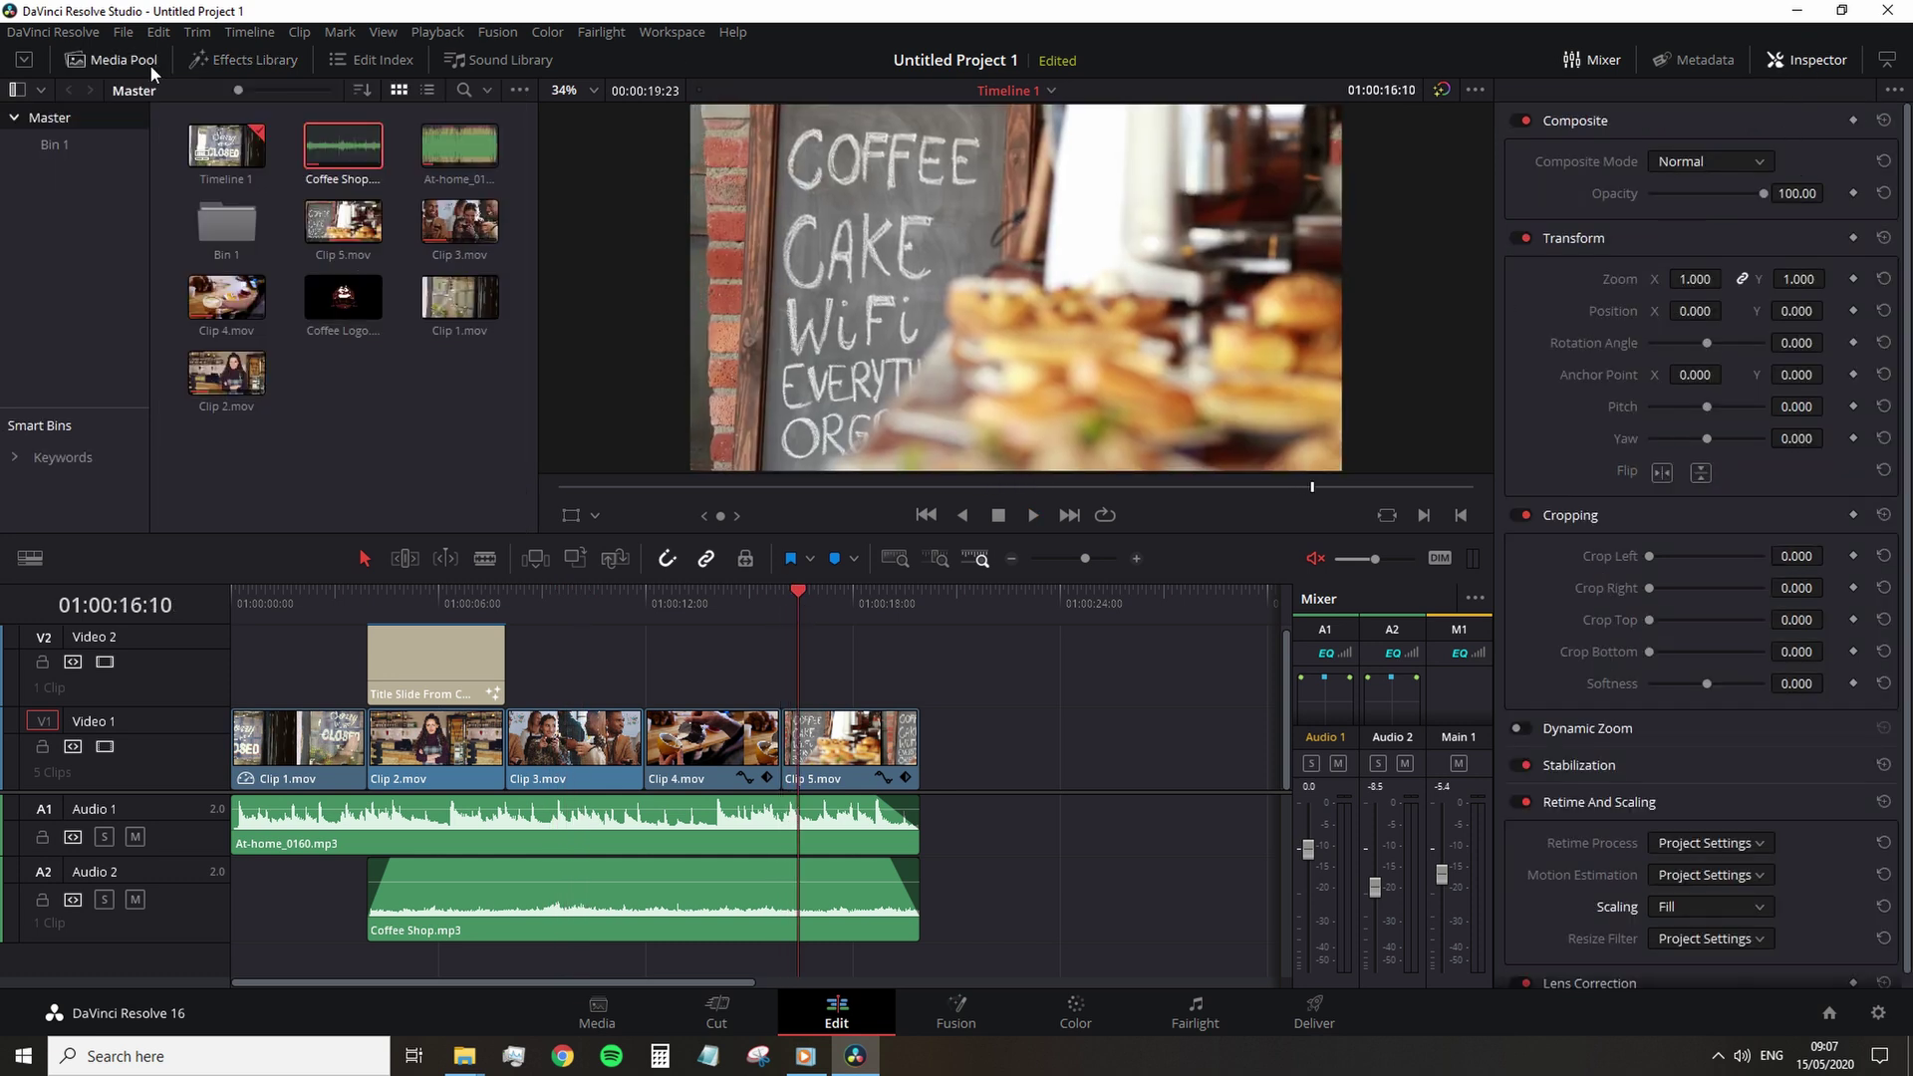
{"action": "left_click_drag", "start_coordinate": [344, 307], "coordinate": [830, 671]}
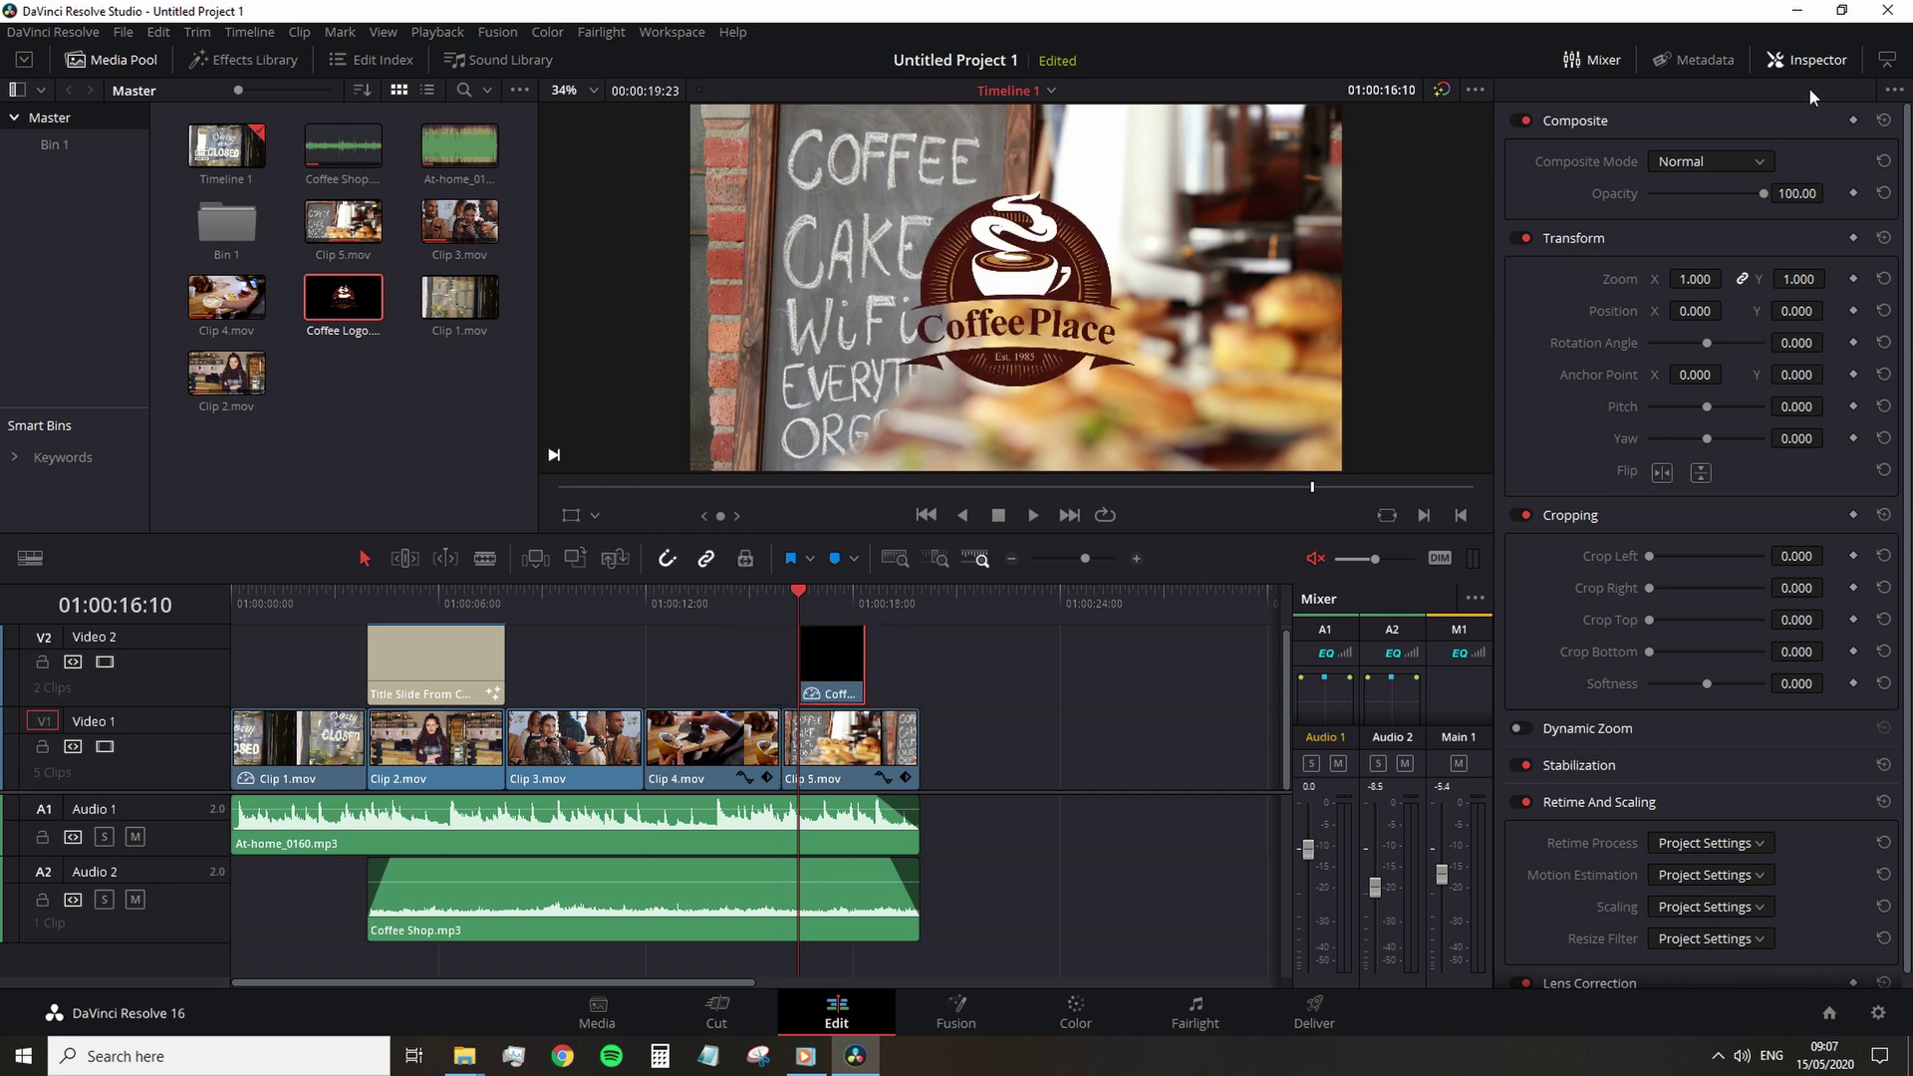
- Give the Coffee Logo a fade-in, play it back, and fit the whole edit in view
{"action": "left_click", "coordinate": [1807, 60]}
{"action": "scroll", "coordinate": [948, 691], "scroll_direction": "up", "scroll_amount": 4}
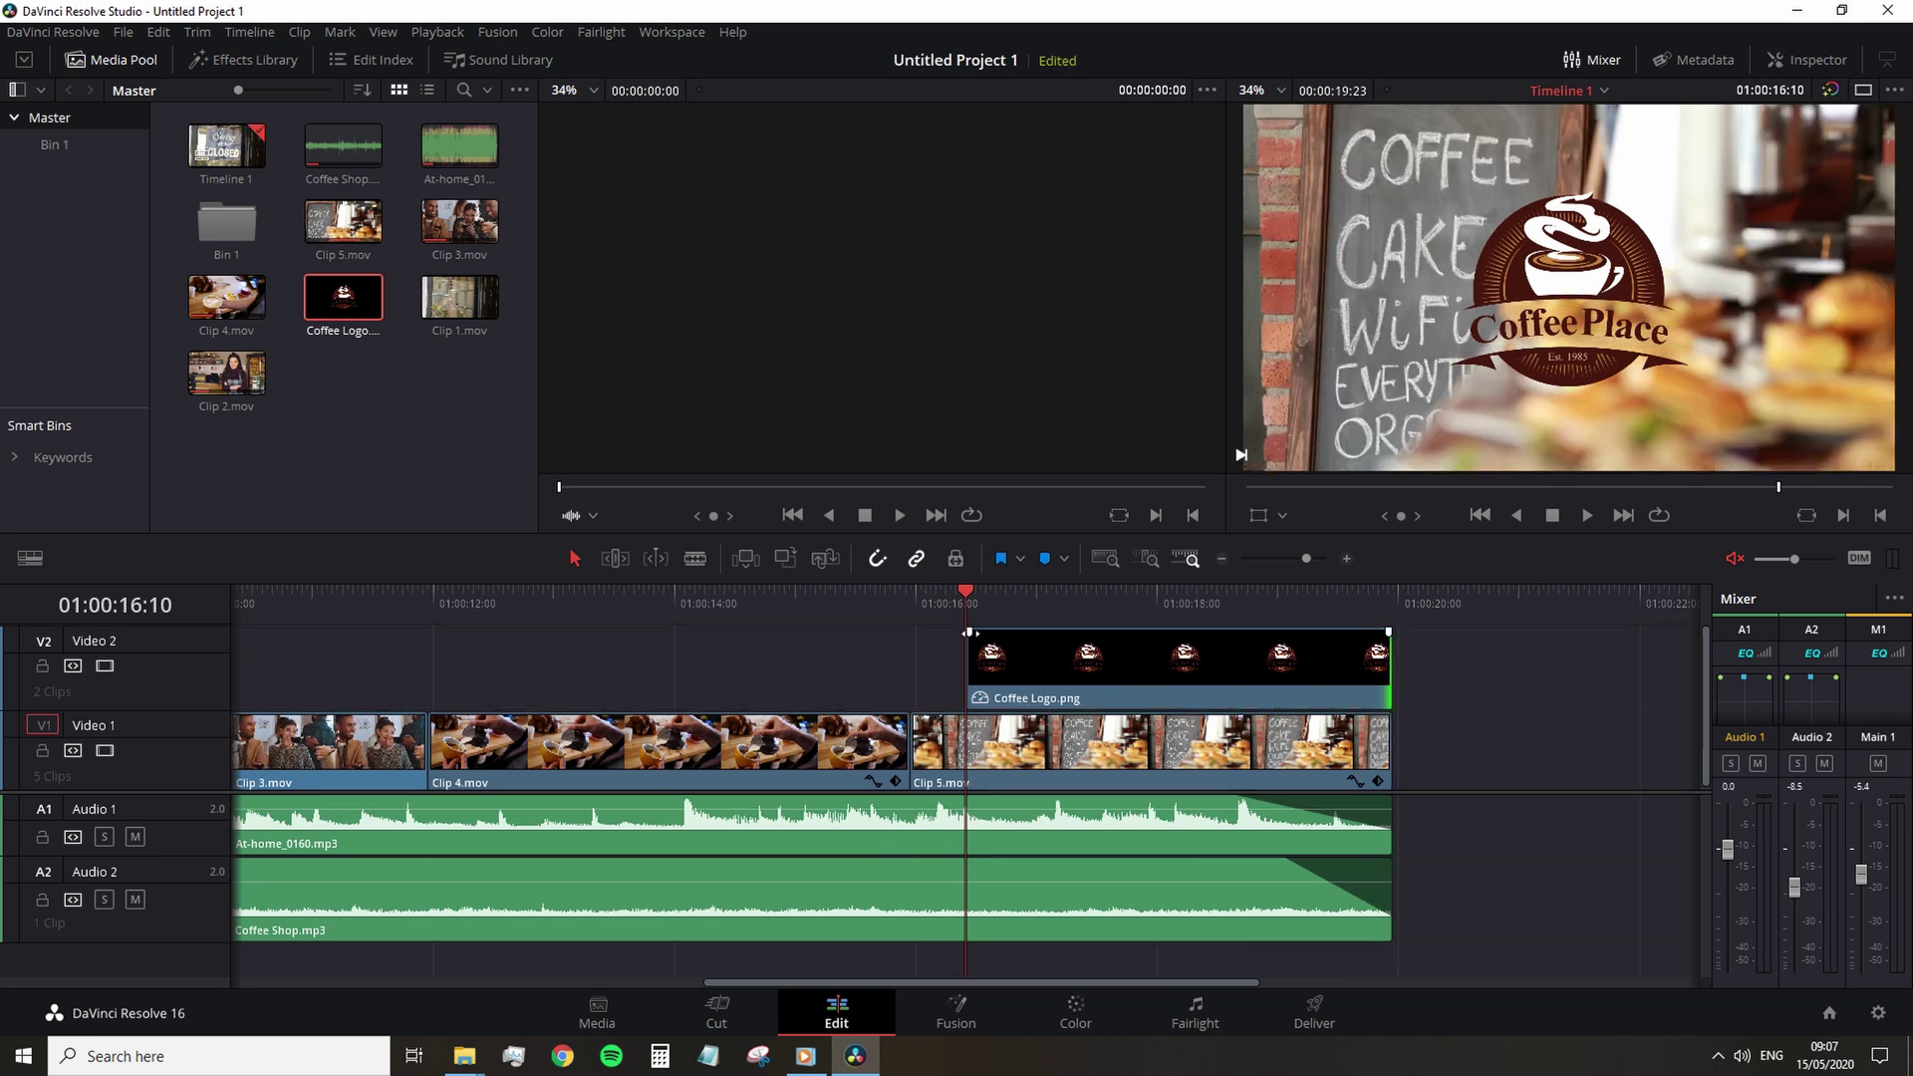
{"action": "left_click_drag", "start_coordinate": [969, 628], "coordinate": [1038, 634]}
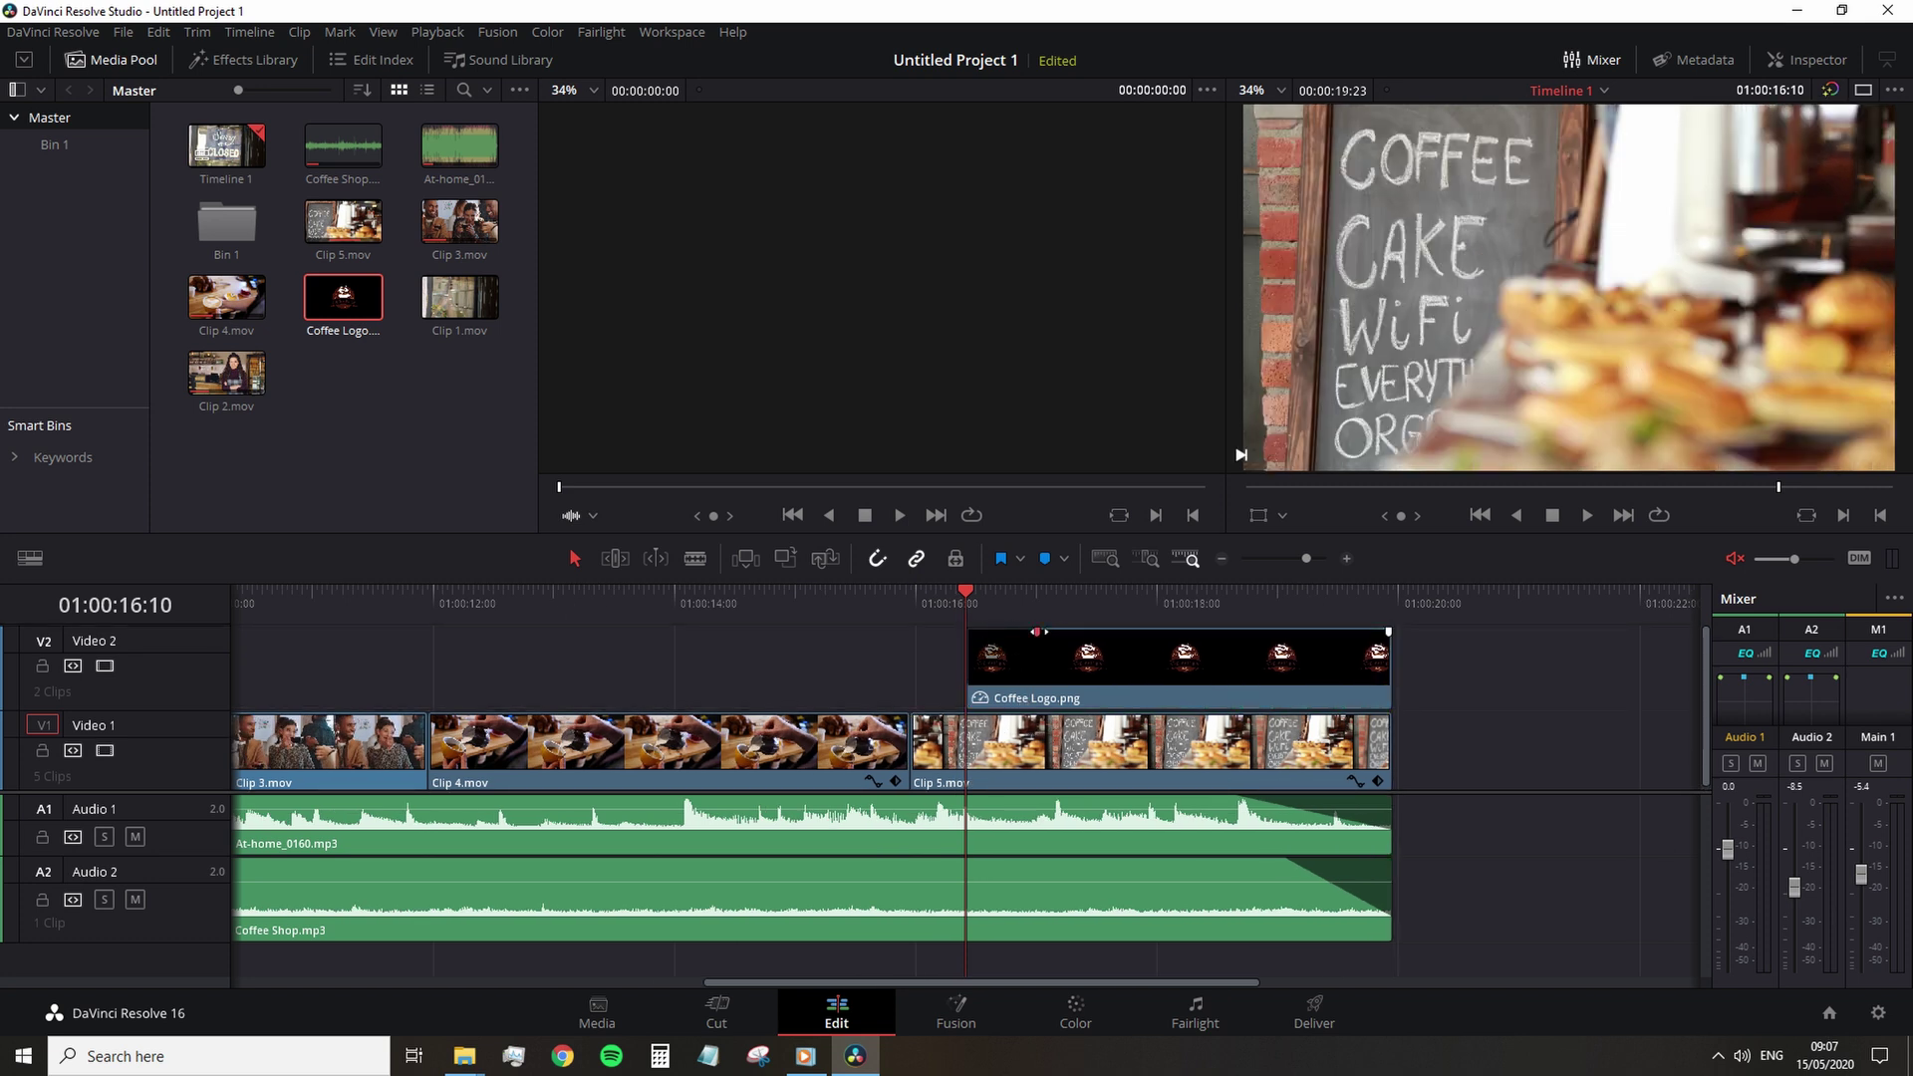
{"action": "key", "text": "space"}
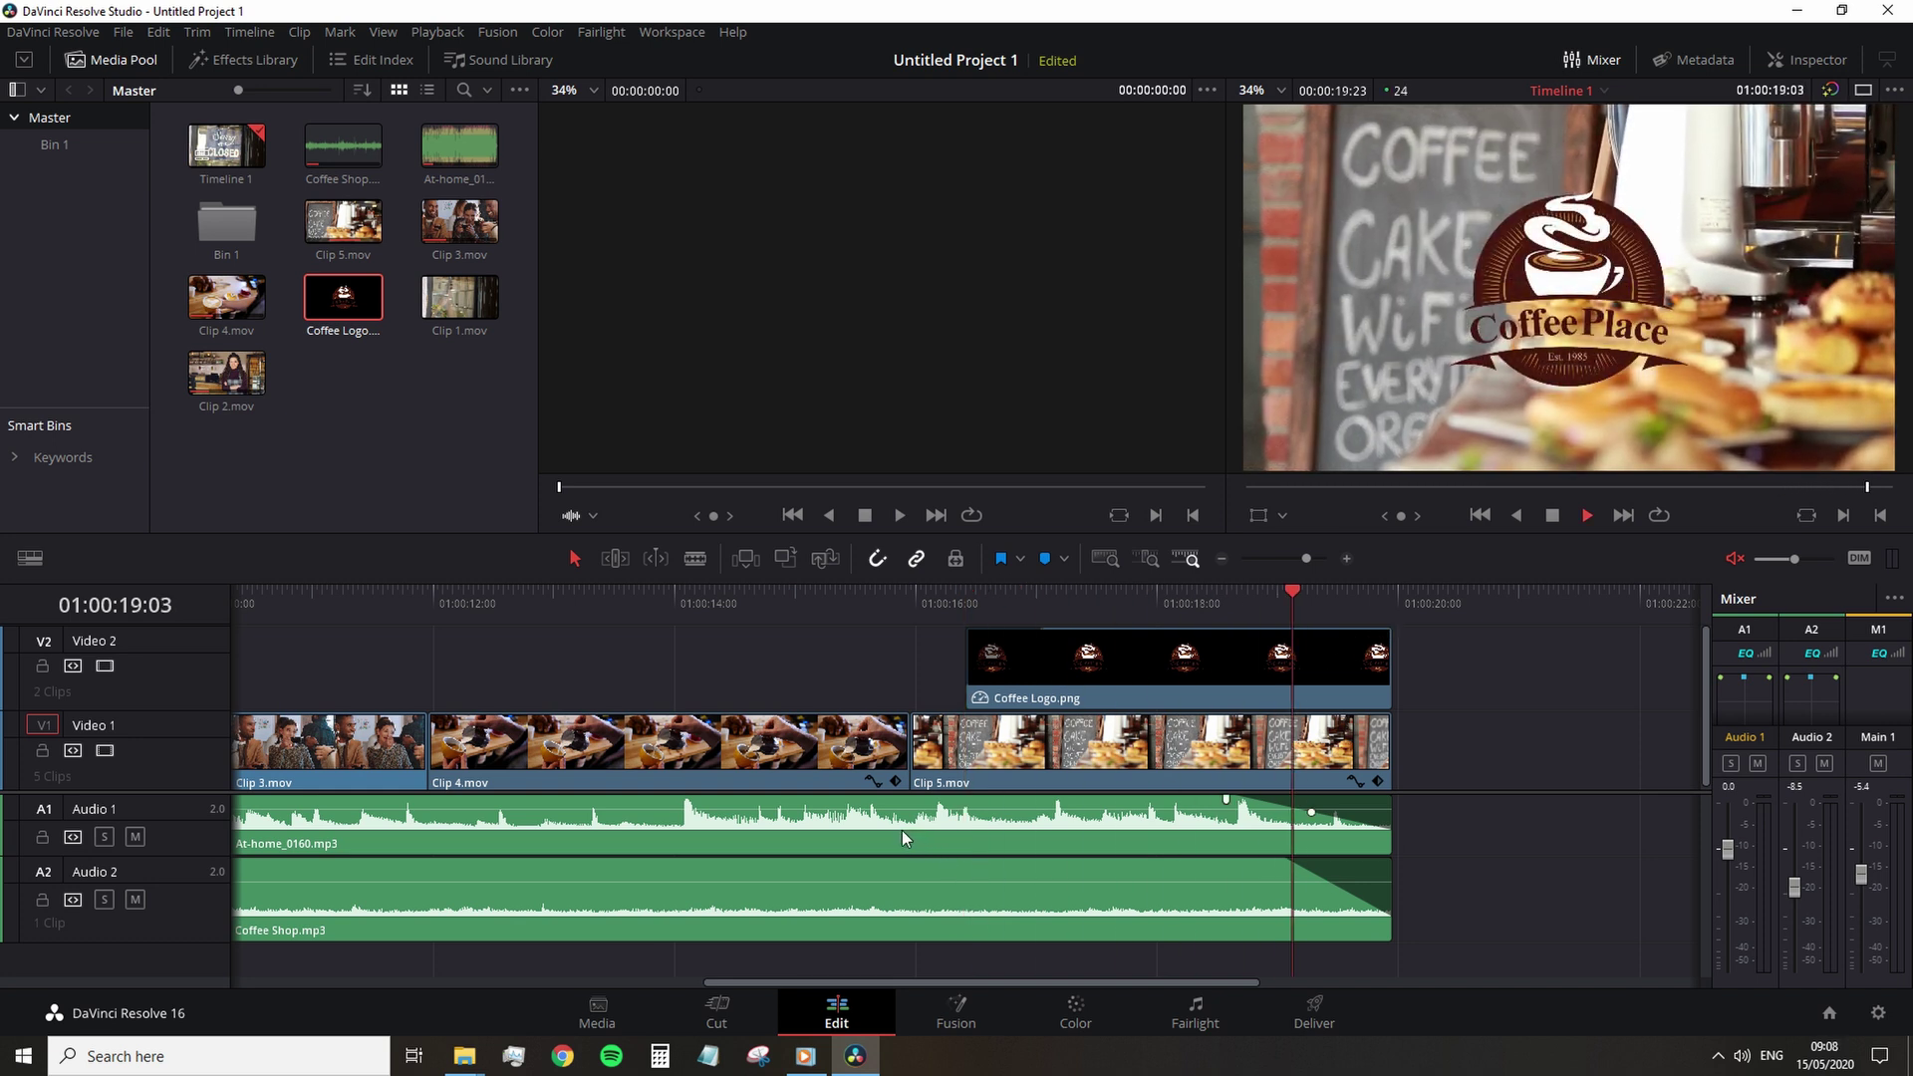
{"action": "key", "text": "shift+z"}
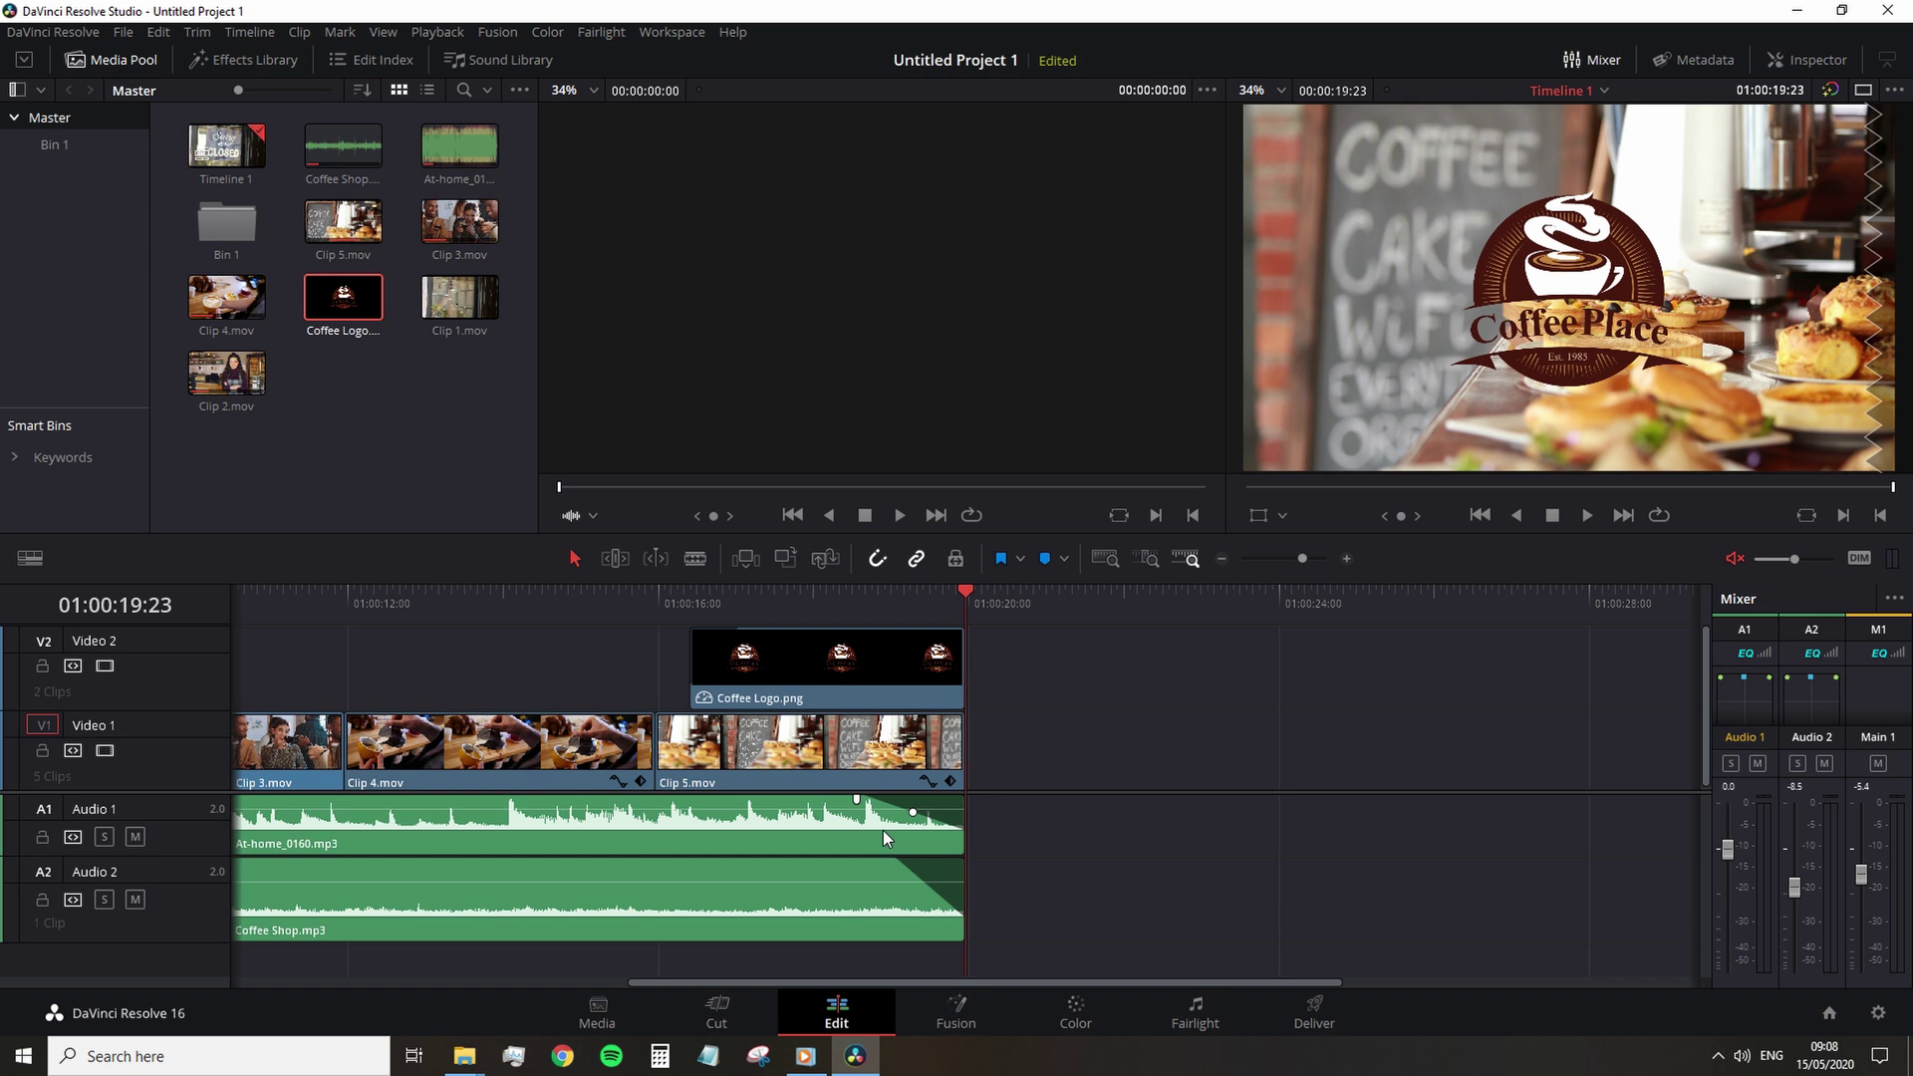
{"action": "left_click", "coordinate": [572, 601]}
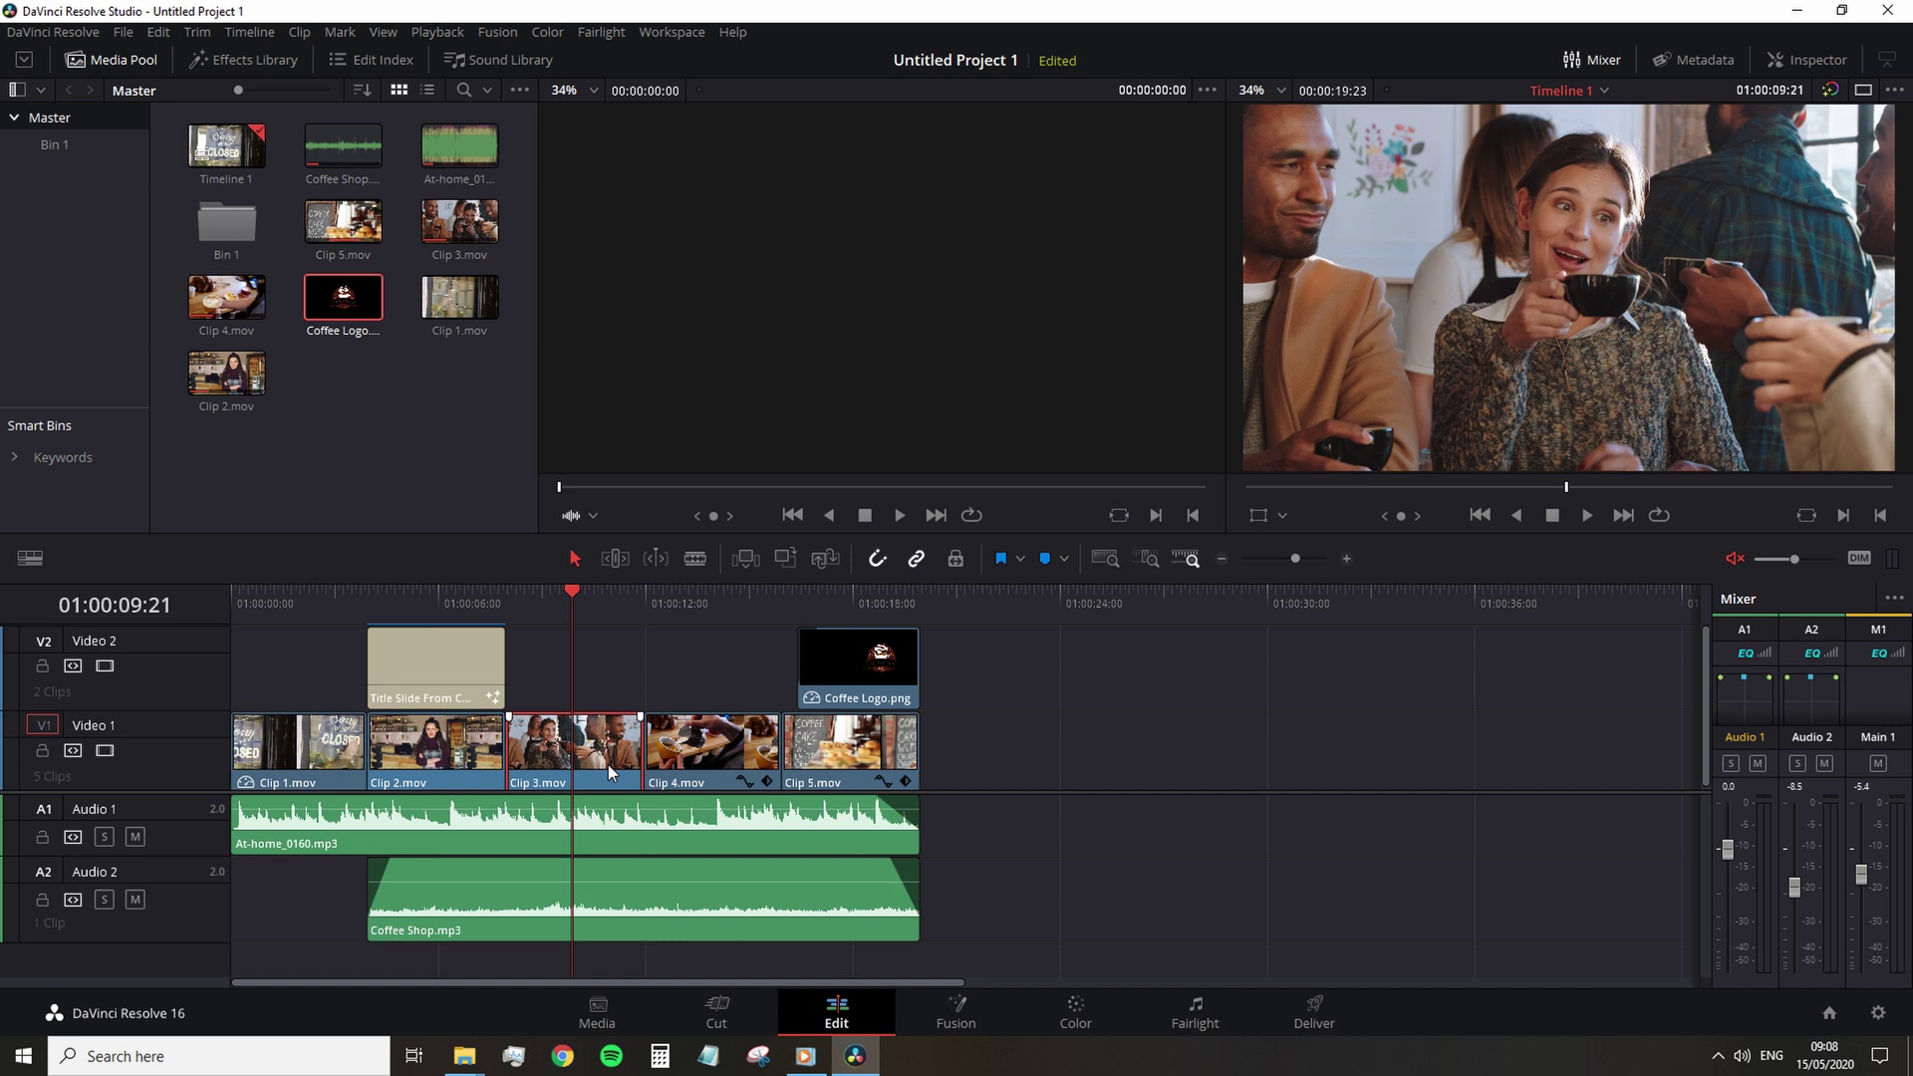
{"action": "key", "text": "alt+a"}
{"action": "key", "text": "a"}
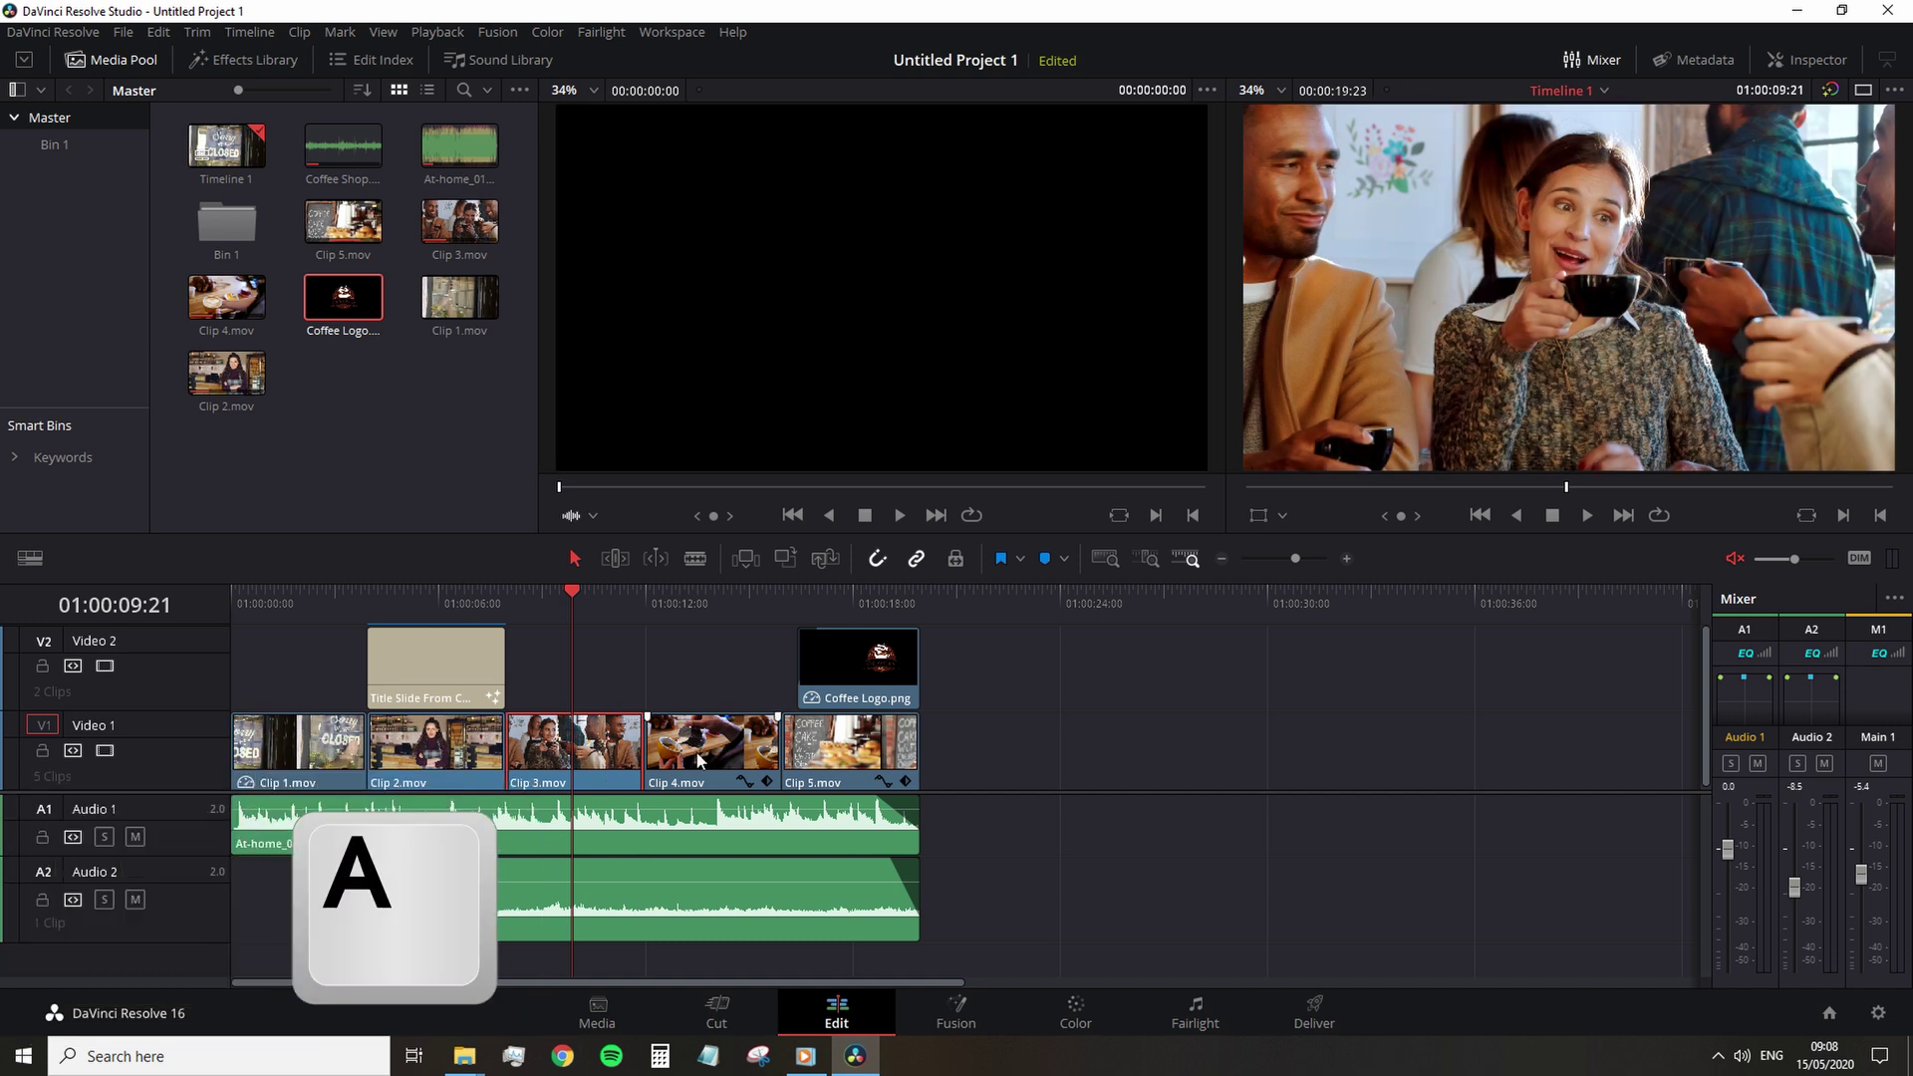
{"action": "left_click", "coordinate": [698, 760]}
{"action": "left_click", "coordinate": [701, 592]}
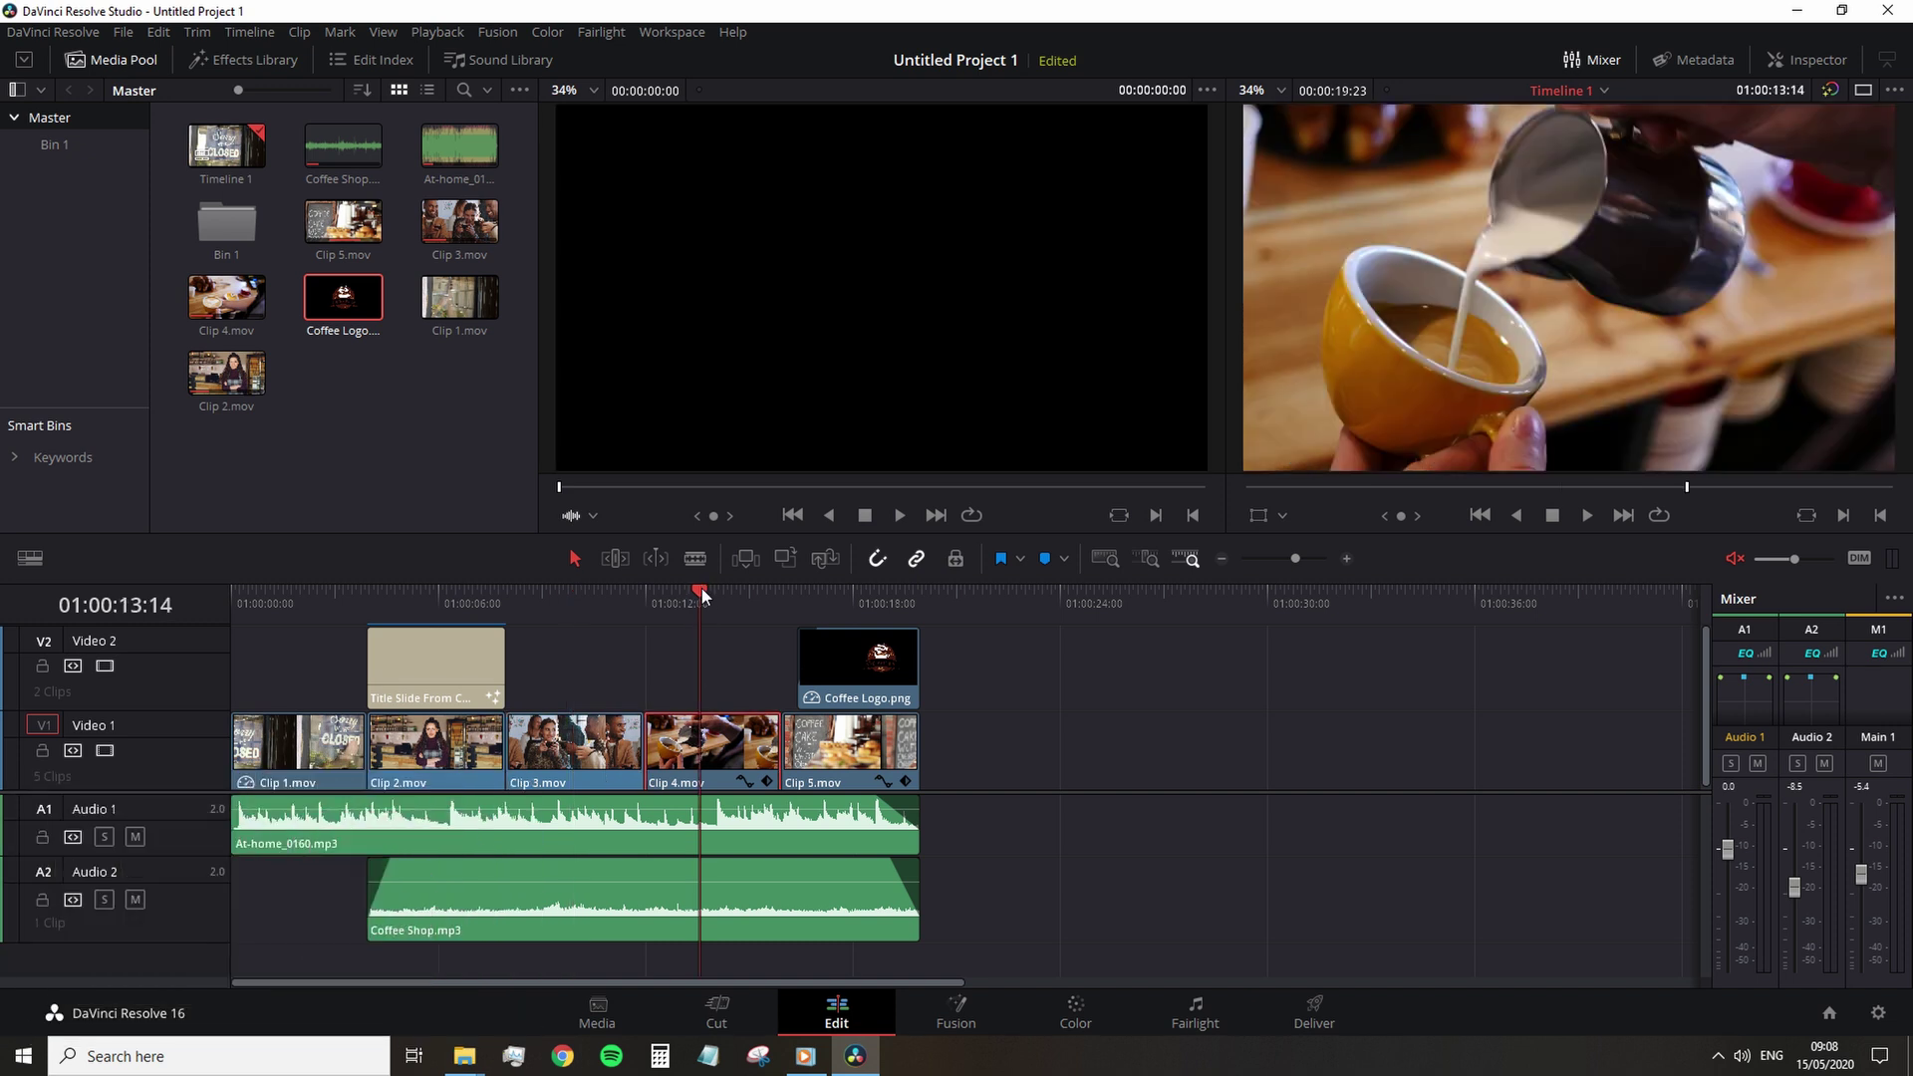
{"action": "left_click", "coordinate": [440, 605]}
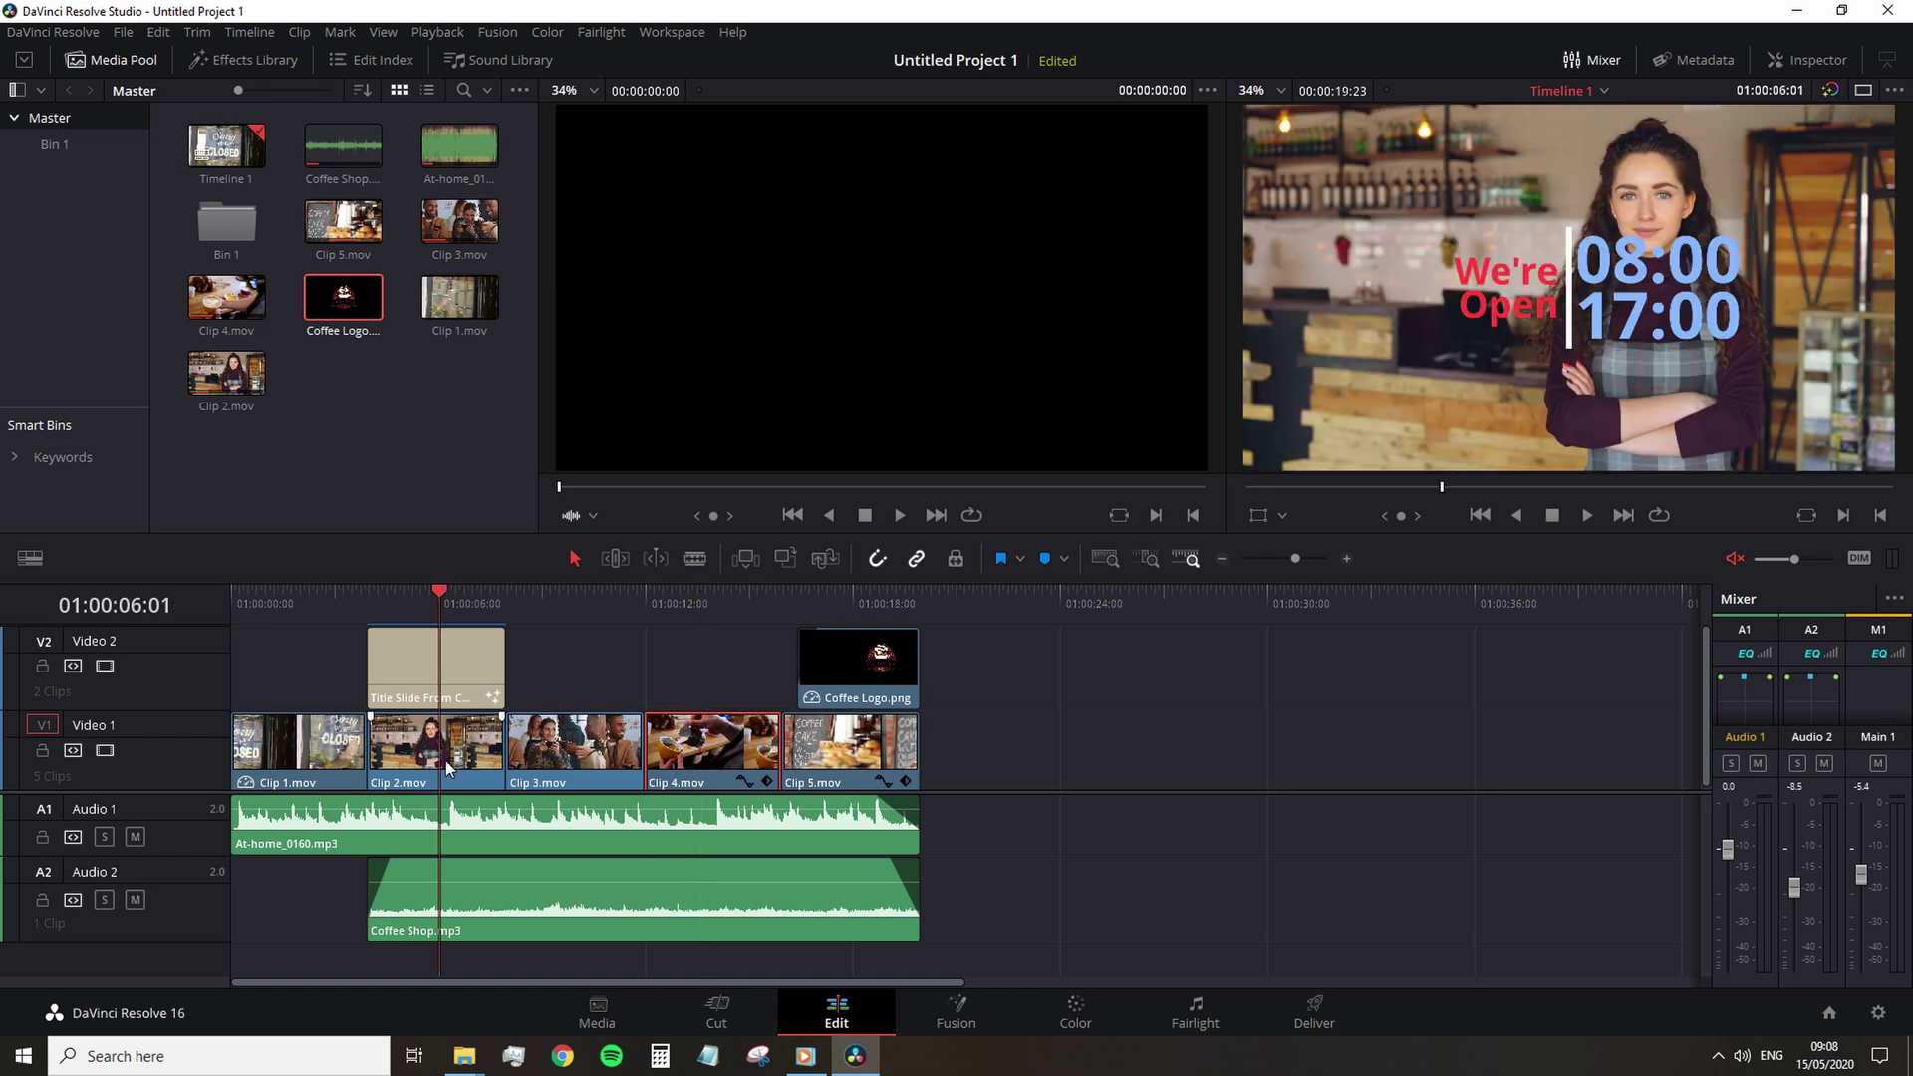
{"action": "left_click", "coordinate": [446, 761]}
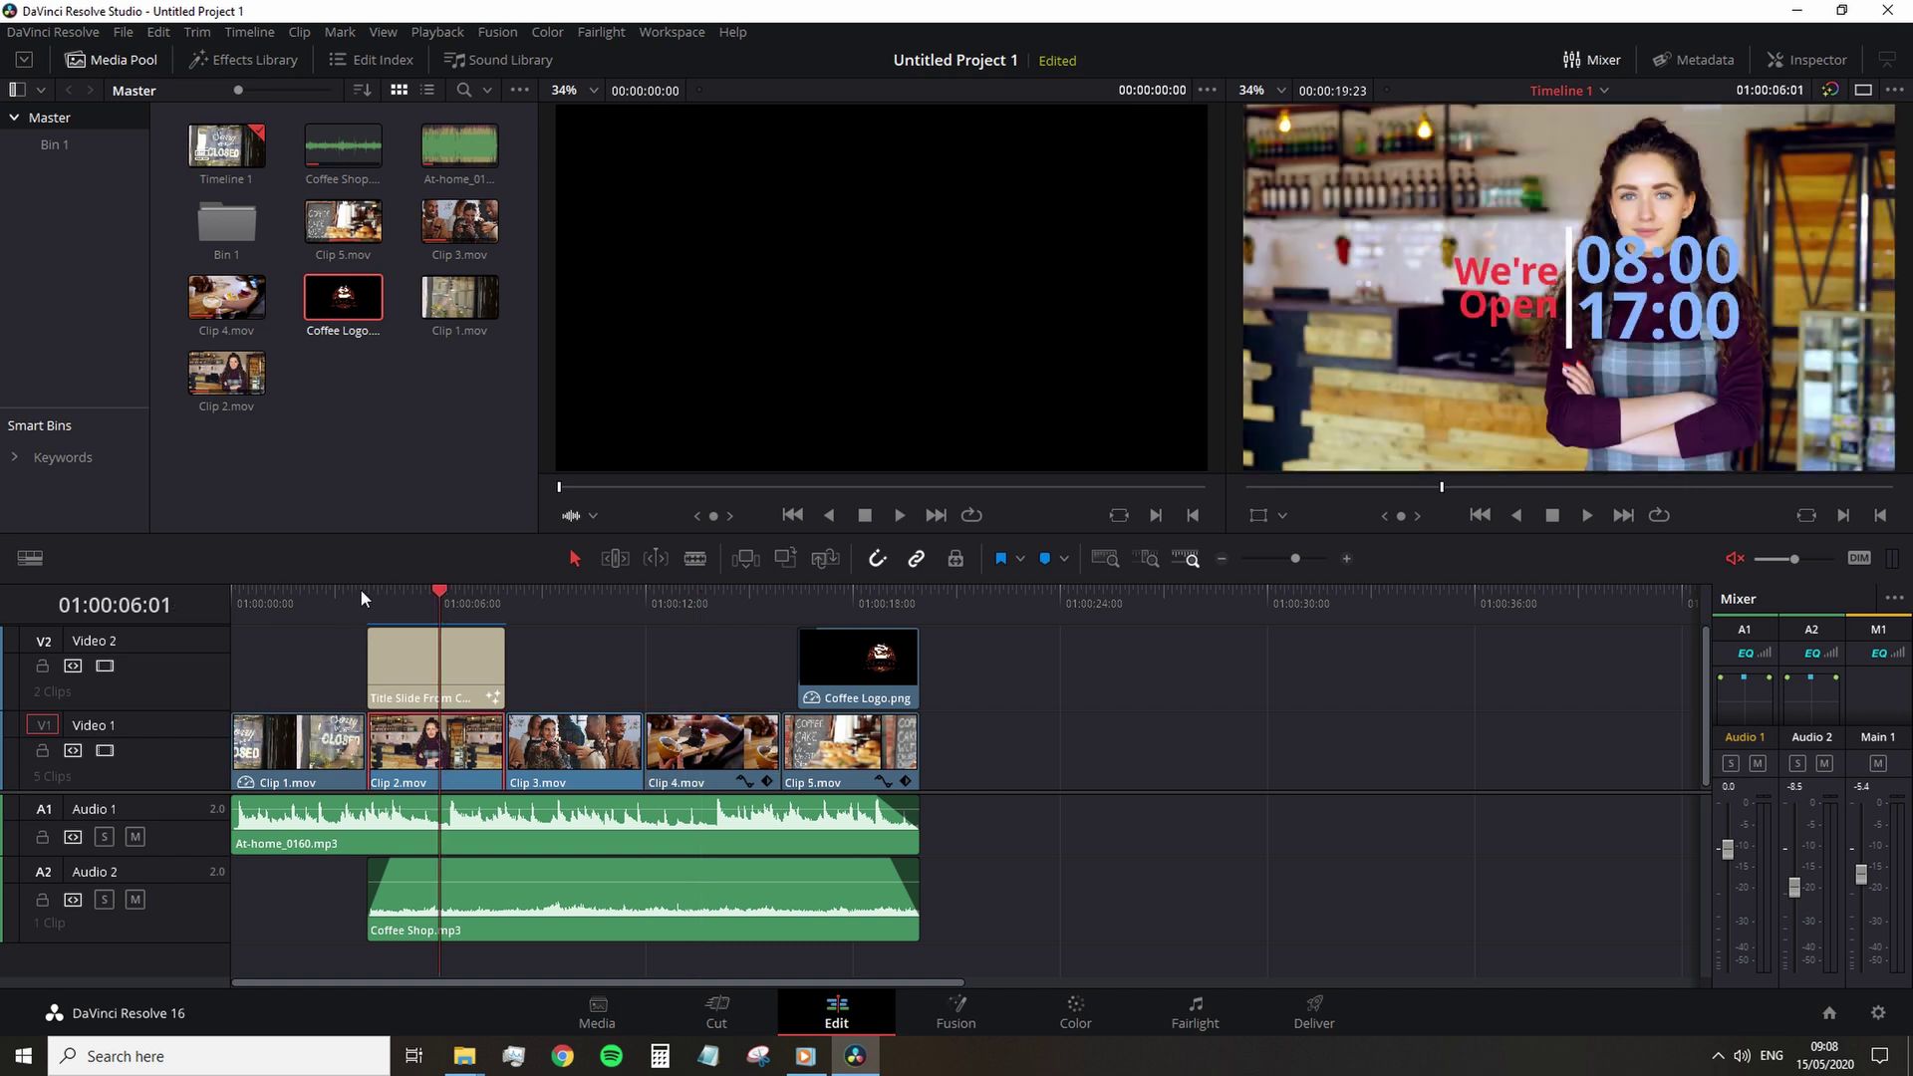
{"action": "left_click", "coordinate": [307, 593]}
{"action": "left_click", "coordinate": [332, 749]}
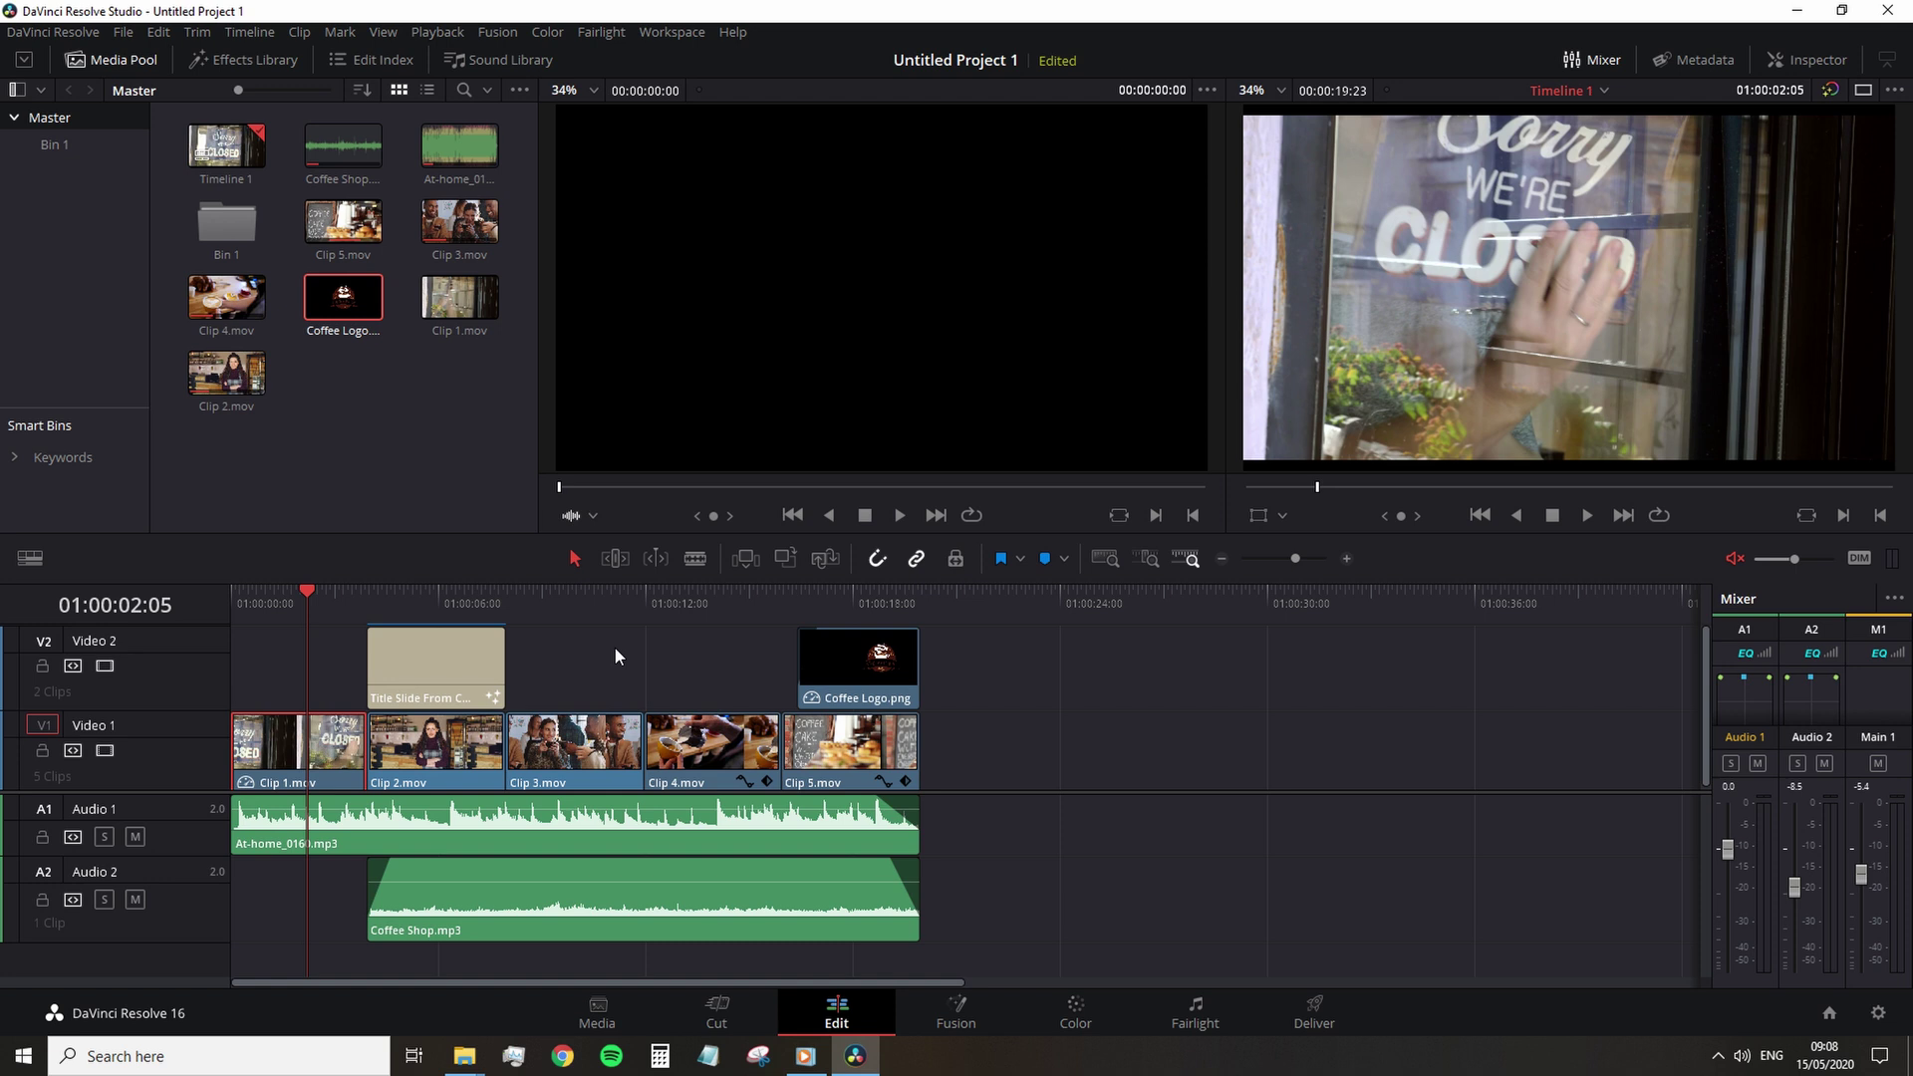
{"action": "left_click", "coordinate": [731, 595]}
{"action": "left_click", "coordinate": [749, 596]}
{"action": "left_click", "coordinate": [829, 754]}
{"action": "left_click", "coordinate": [829, 596]}
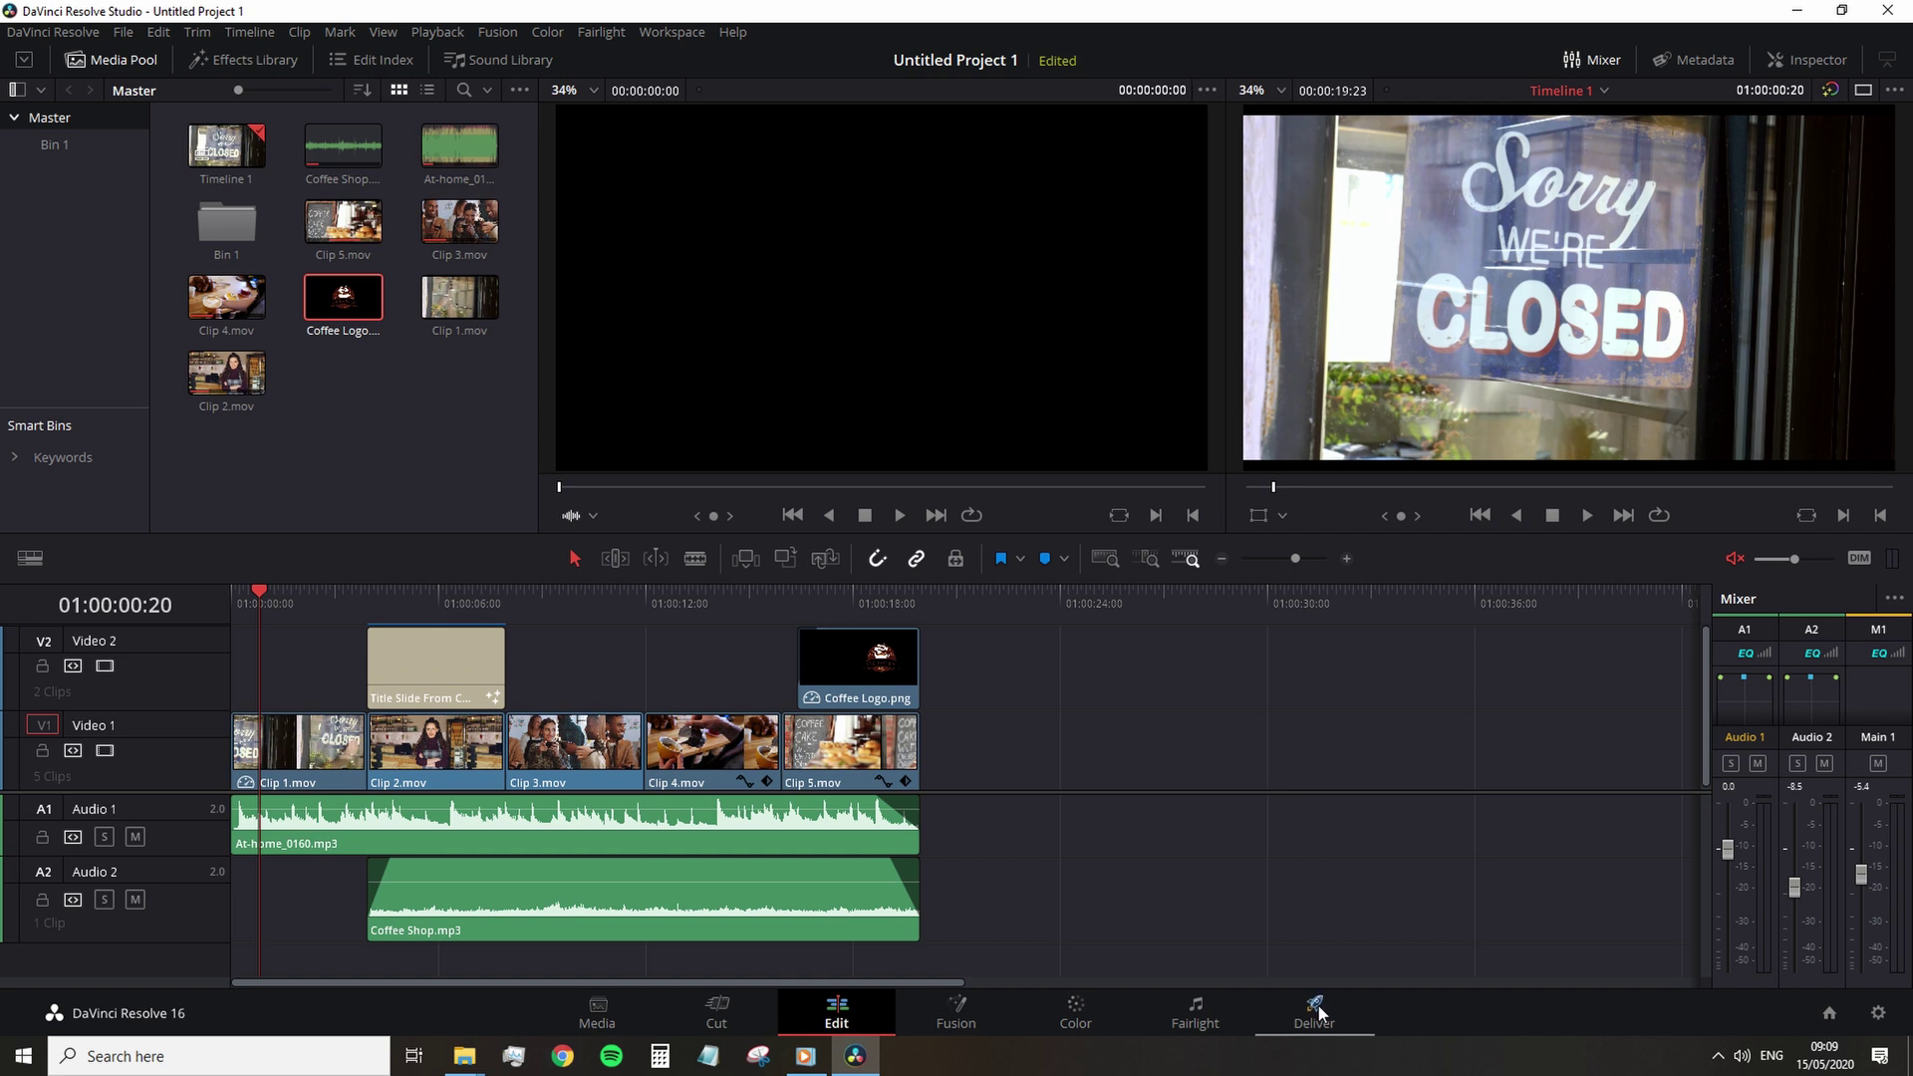
- On the Deliver page, name the render output 'Coffee-Facebook Ad'
{"action": "left_click", "coordinate": [1315, 1011]}
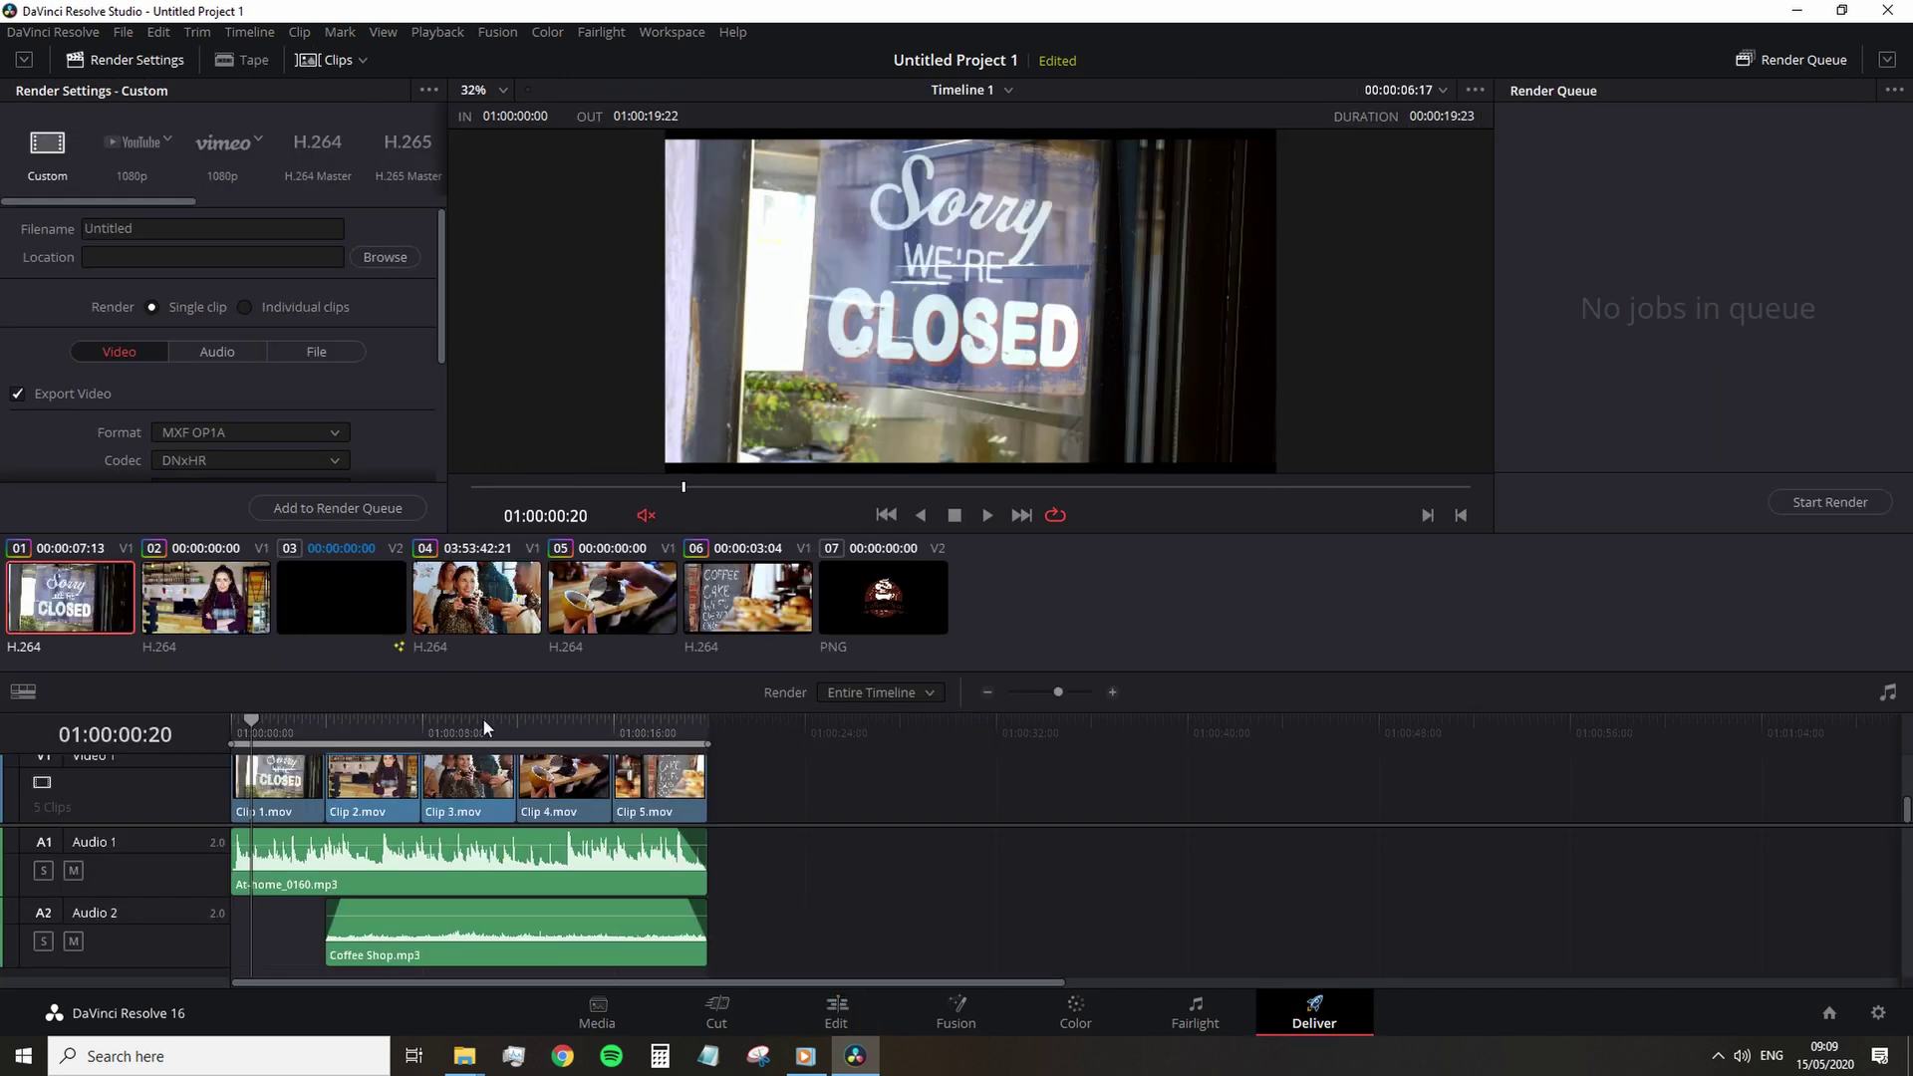
{"action": "left_click", "coordinate": [22, 62]}
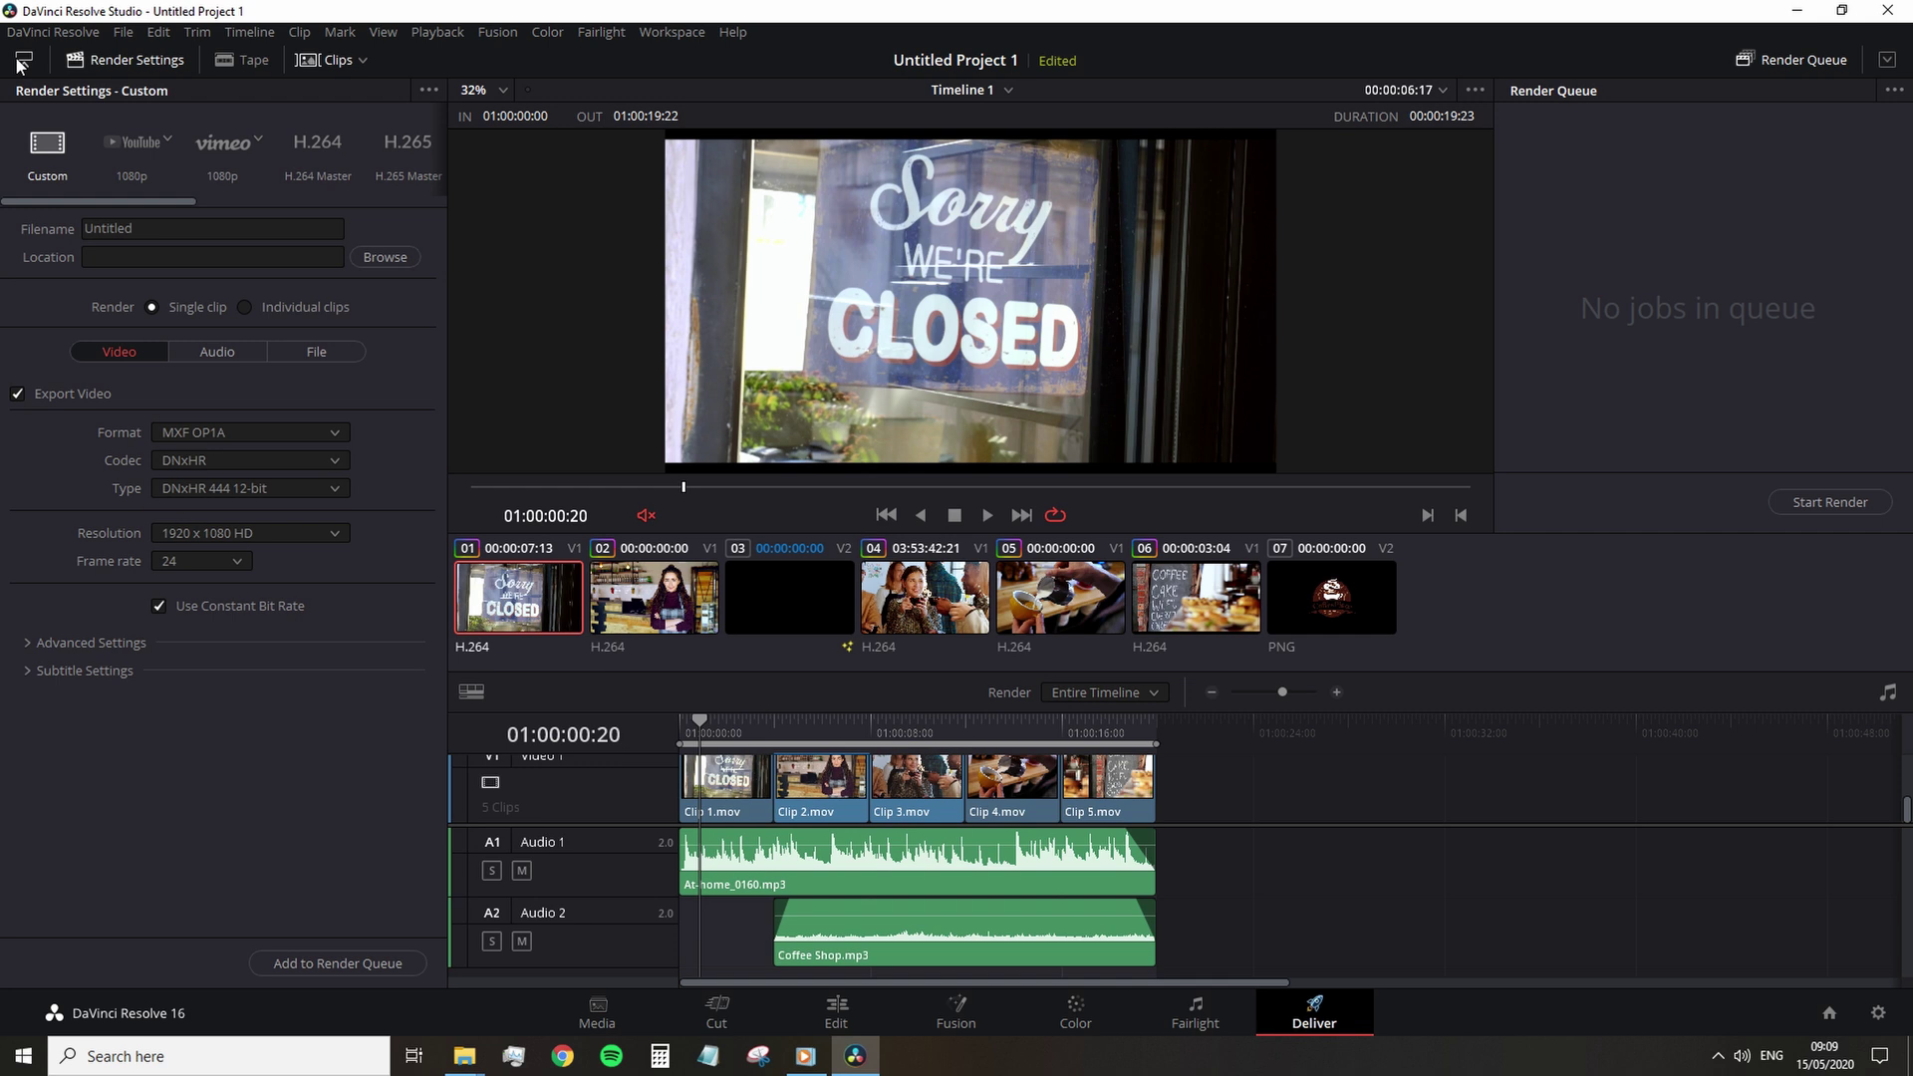
{"action": "left_click", "coordinate": [110, 228]}
{"action": "type", "text": "Coffe"}
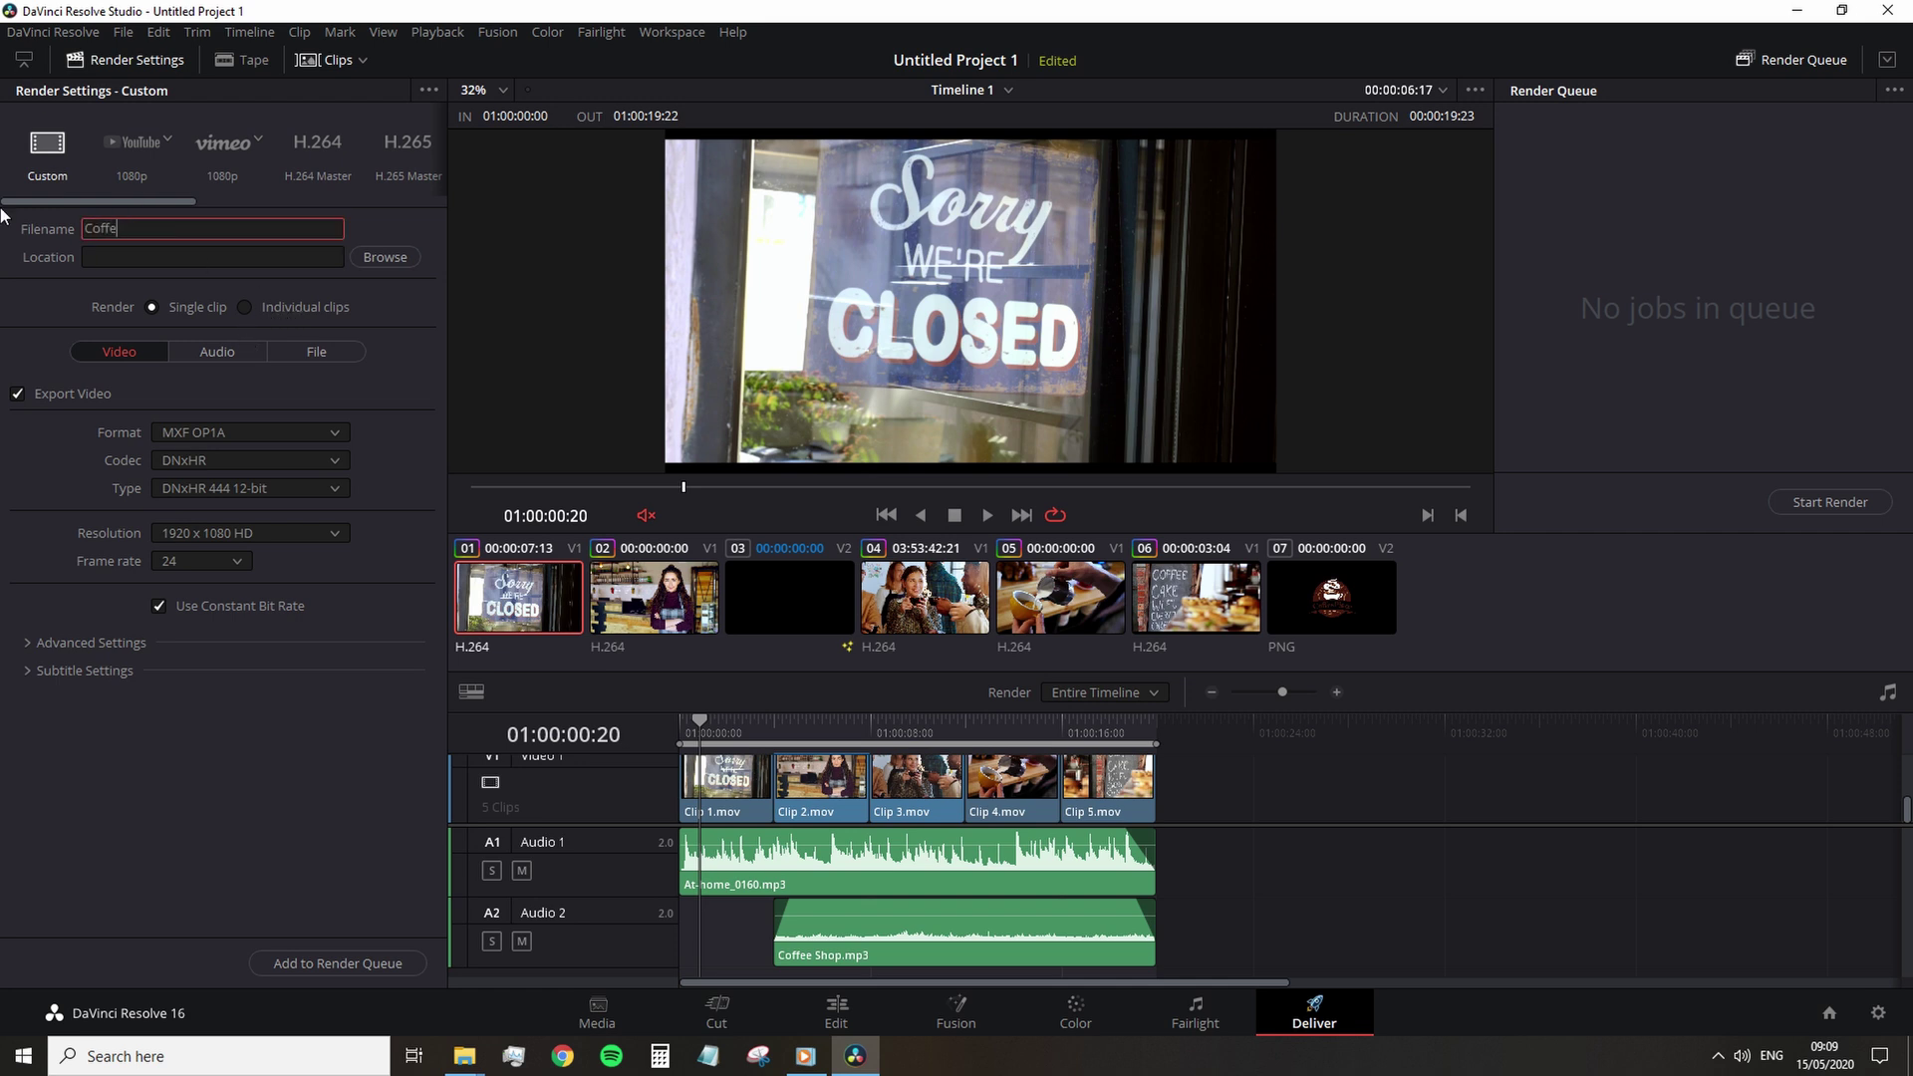
{"action": "type", "text": "e-Facebook Ad"}
- Save the render to the Desktop using the H.264 Master preset
{"action": "left_click", "coordinate": [384, 257]}
{"action": "left_click", "coordinate": [1324, 606]}
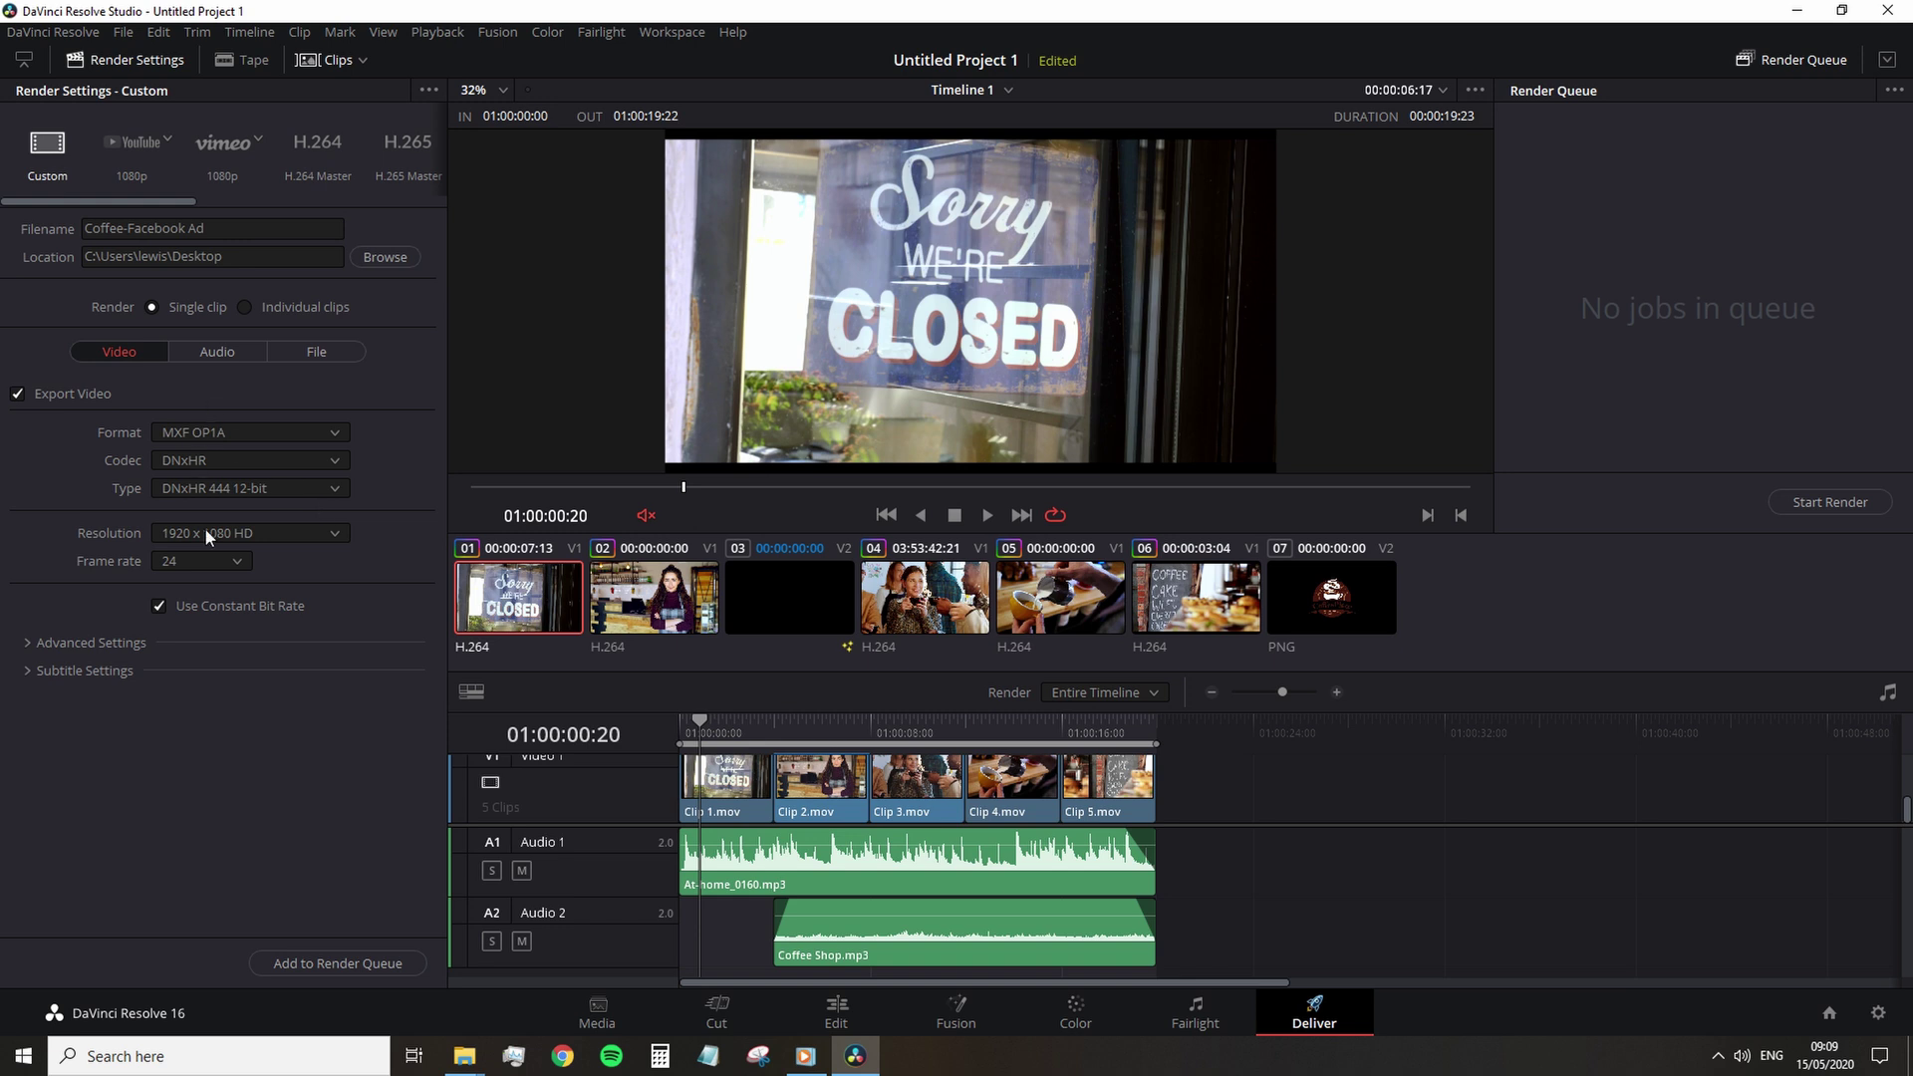
{"action": "left_click", "coordinate": [30, 643]}
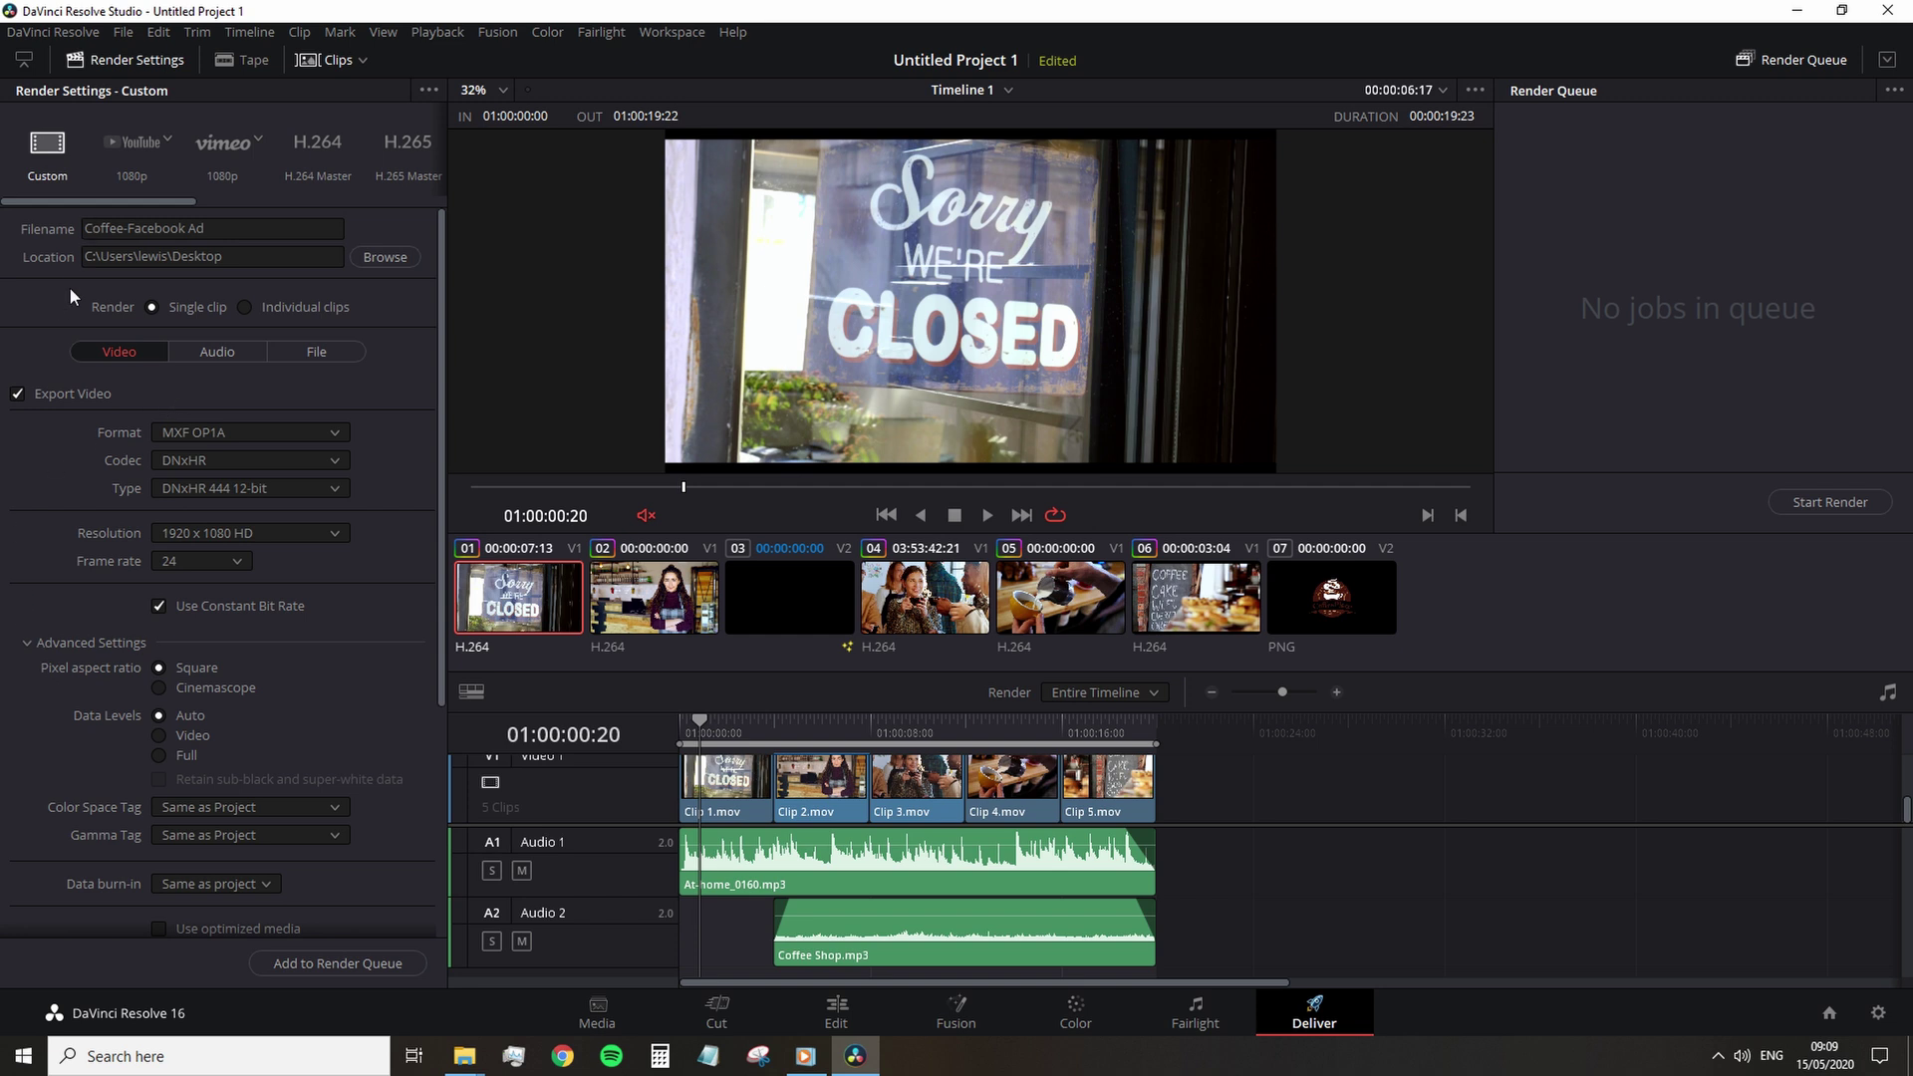
{"action": "left_click", "coordinate": [302, 159]}
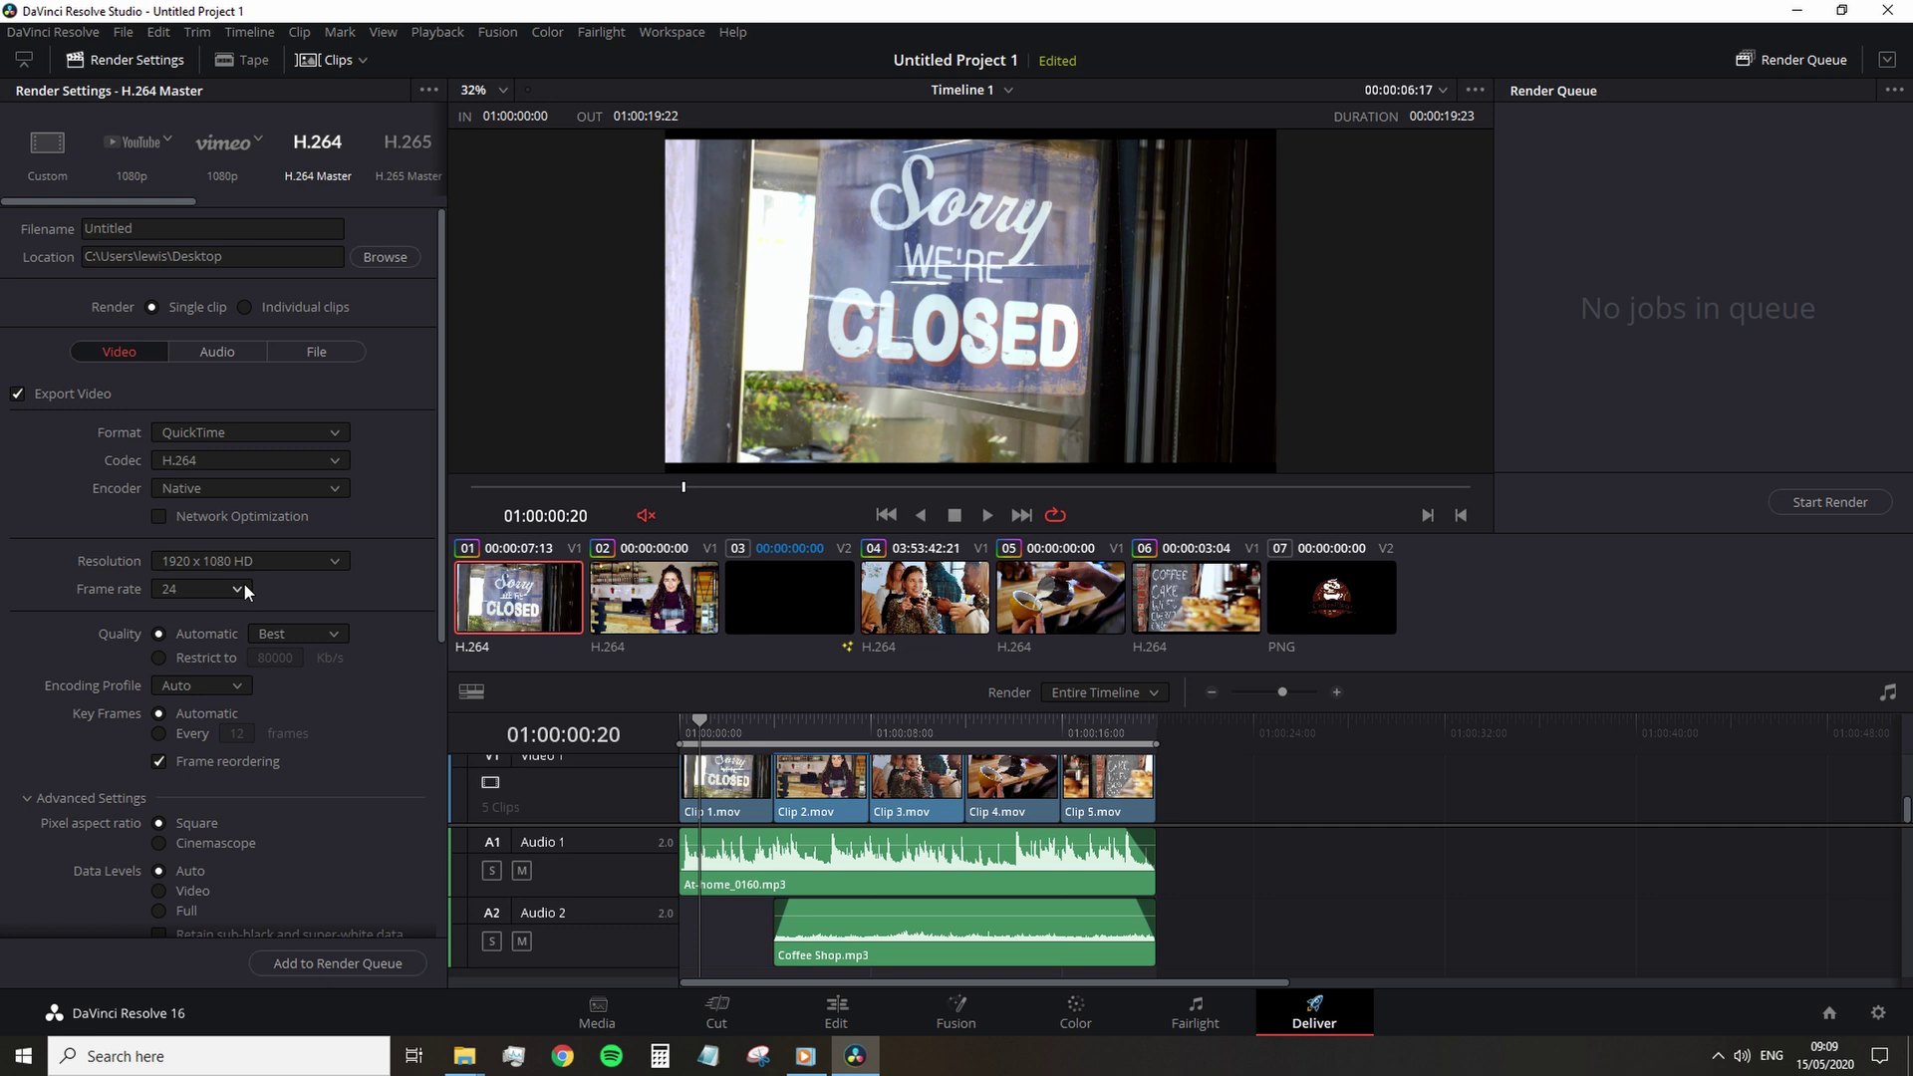
- Add Timeline 1's H.264 render as Job 1 (Untitled.mov to the Desktop) and start rendering
{"action": "scroll", "coordinate": [249, 607], "scroll_direction": "down", "scroll_amount": 4}
{"action": "scroll", "coordinate": [249, 727], "scroll_direction": "up", "scroll_amount": 4}
{"action": "left_click", "coordinate": [349, 966]}
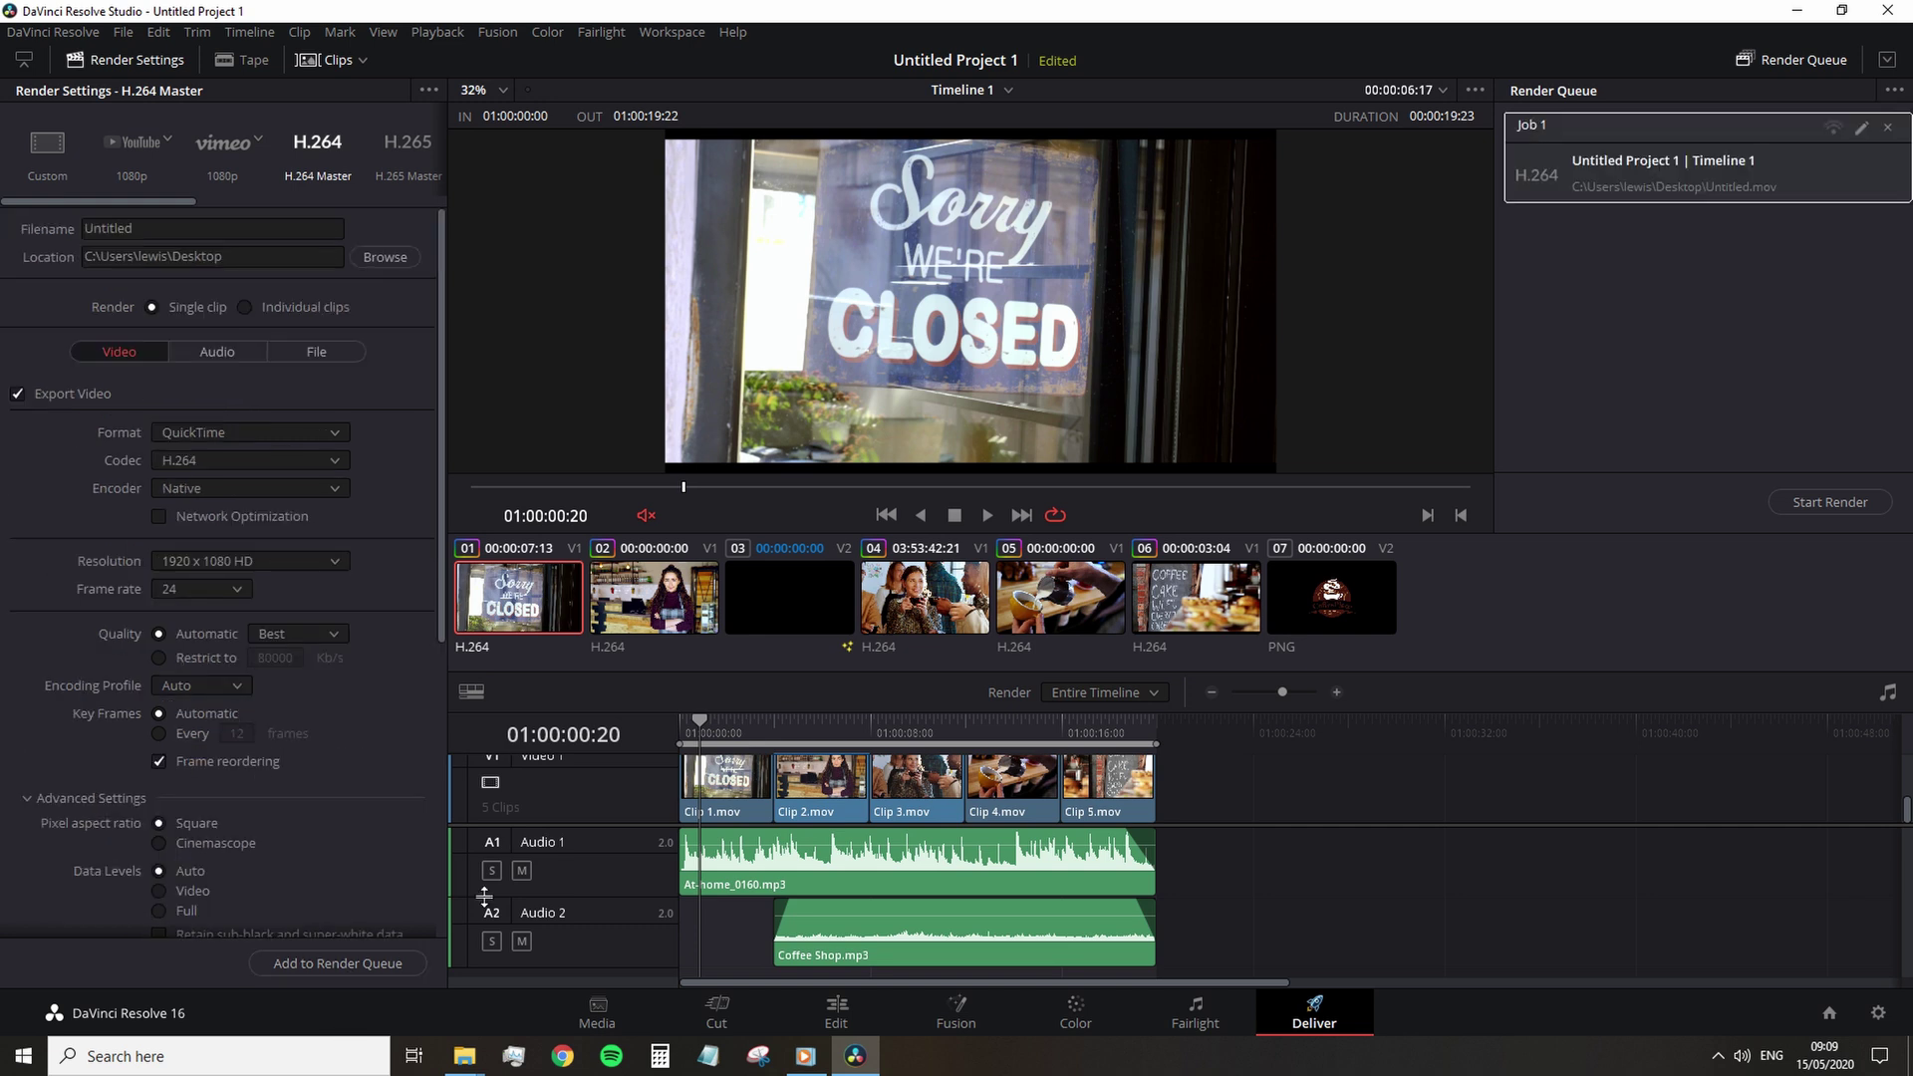
{"action": "left_click", "coordinate": [1795, 504]}
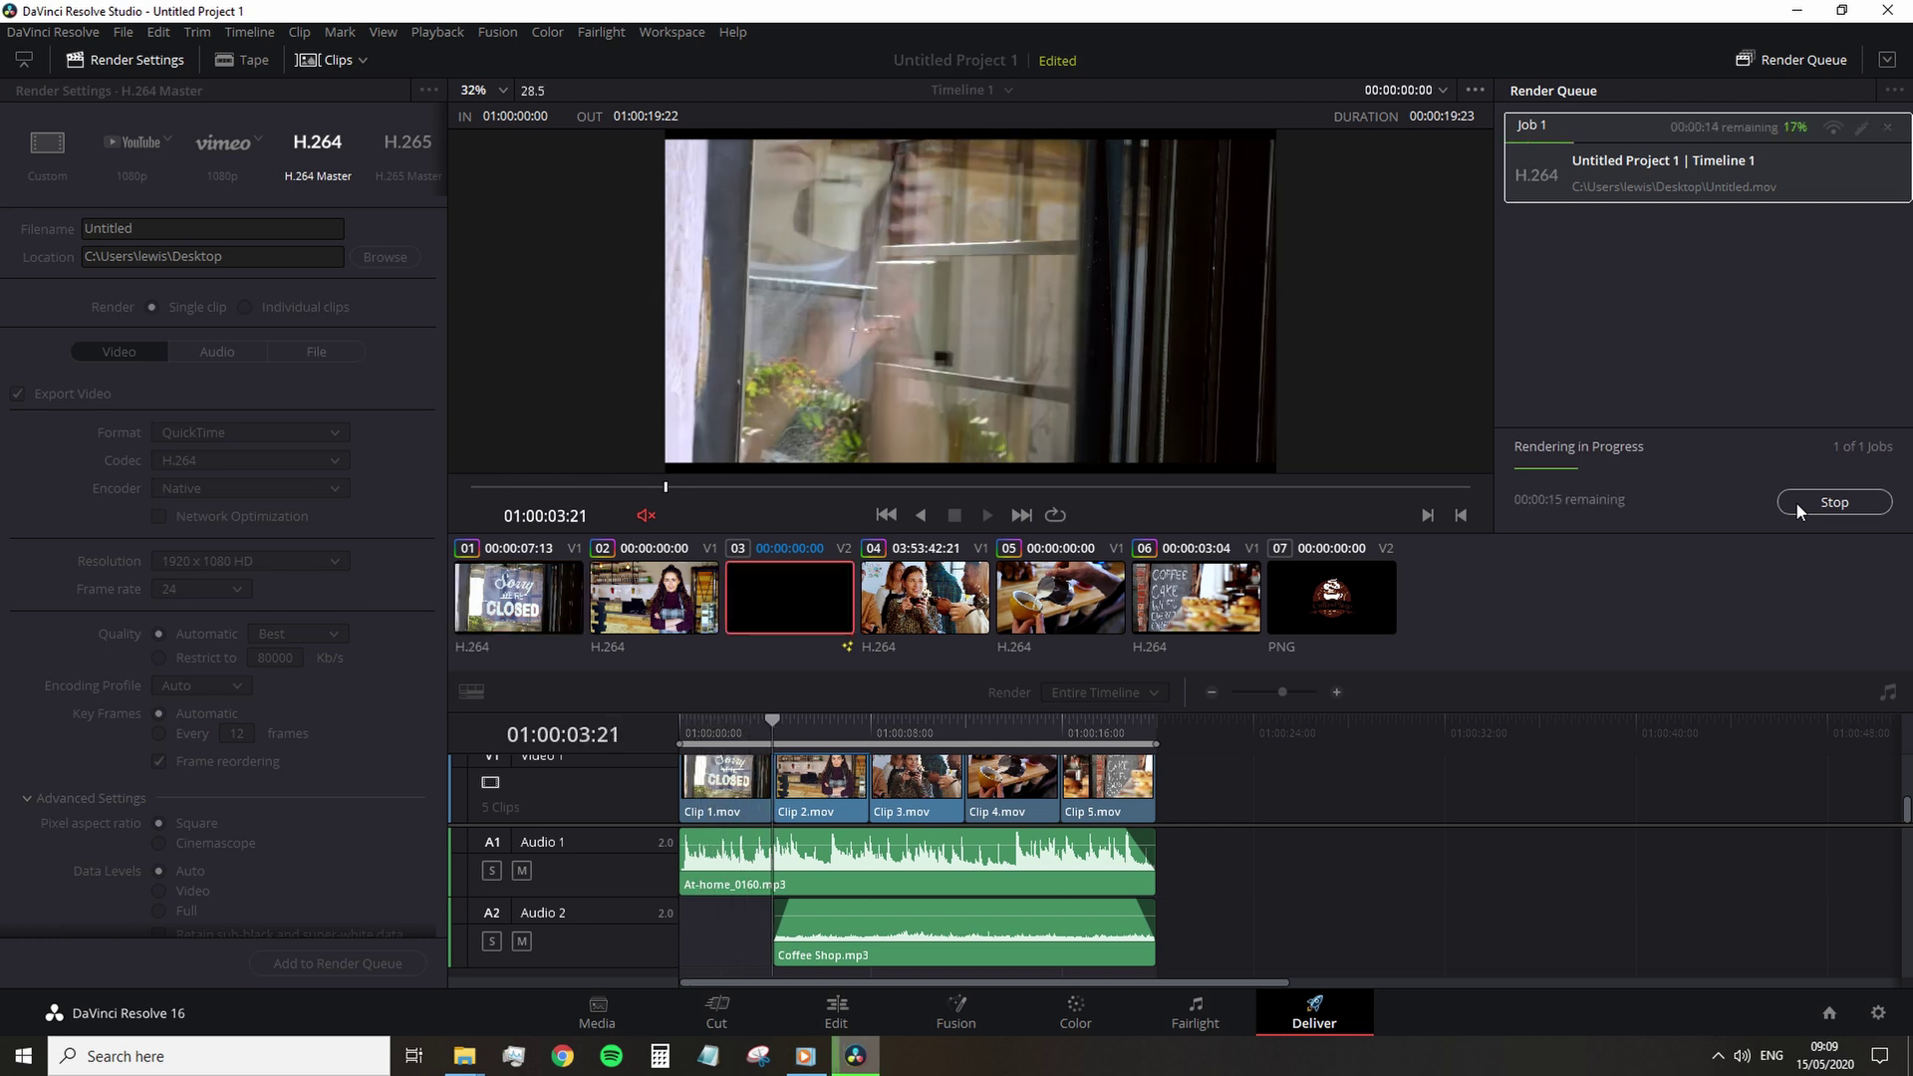